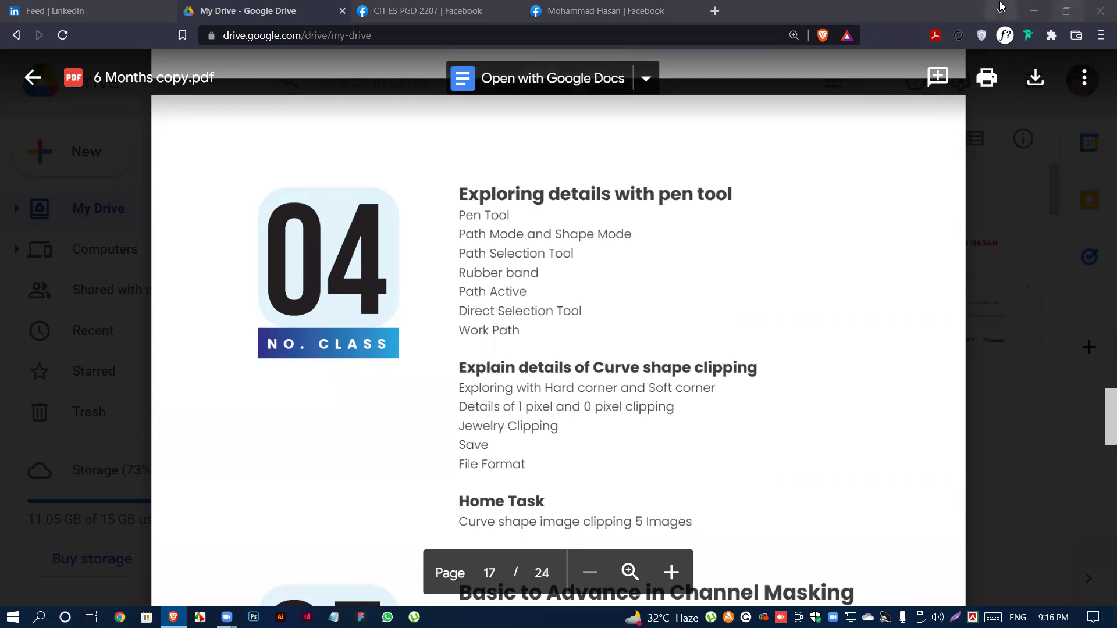
- Open a private browsing window and search the web for "amazon"
click(1101, 34)
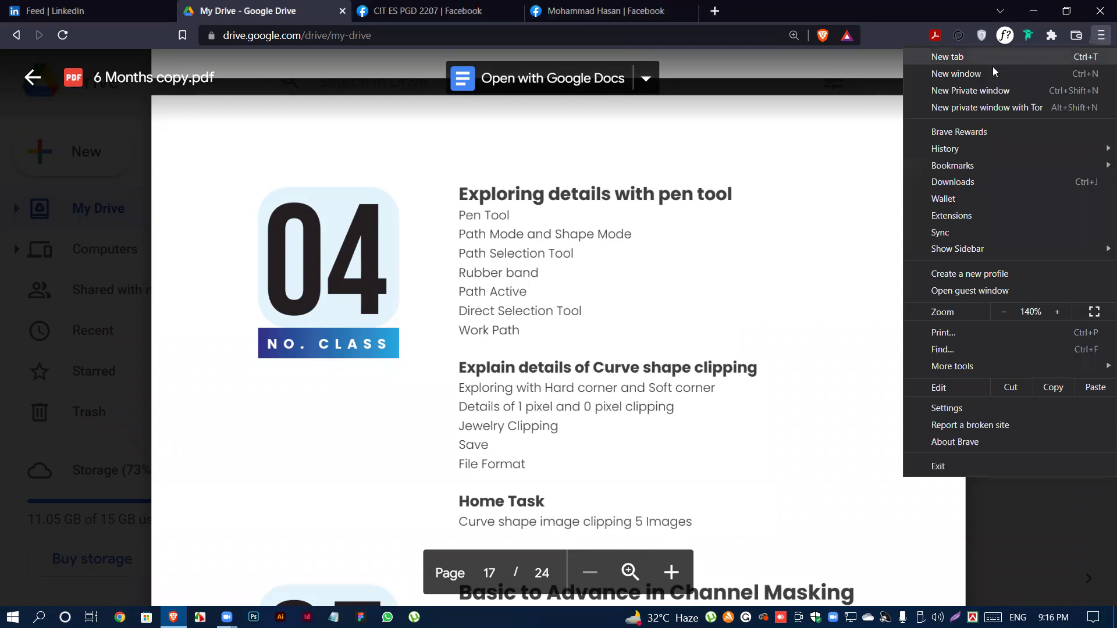
click(959, 90)
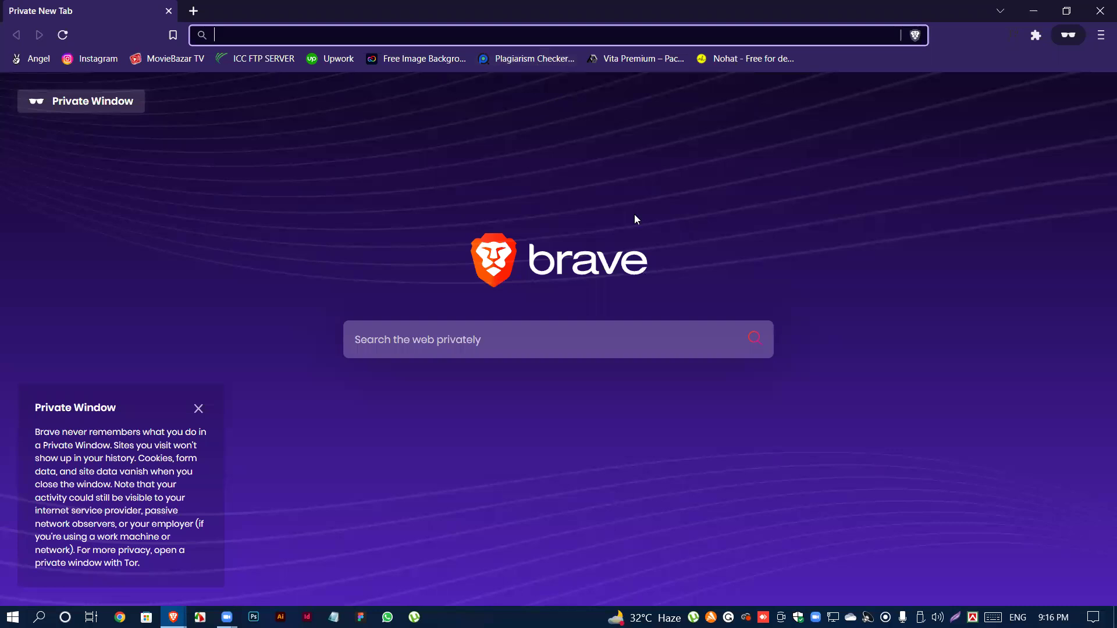
key(alt+Tab)
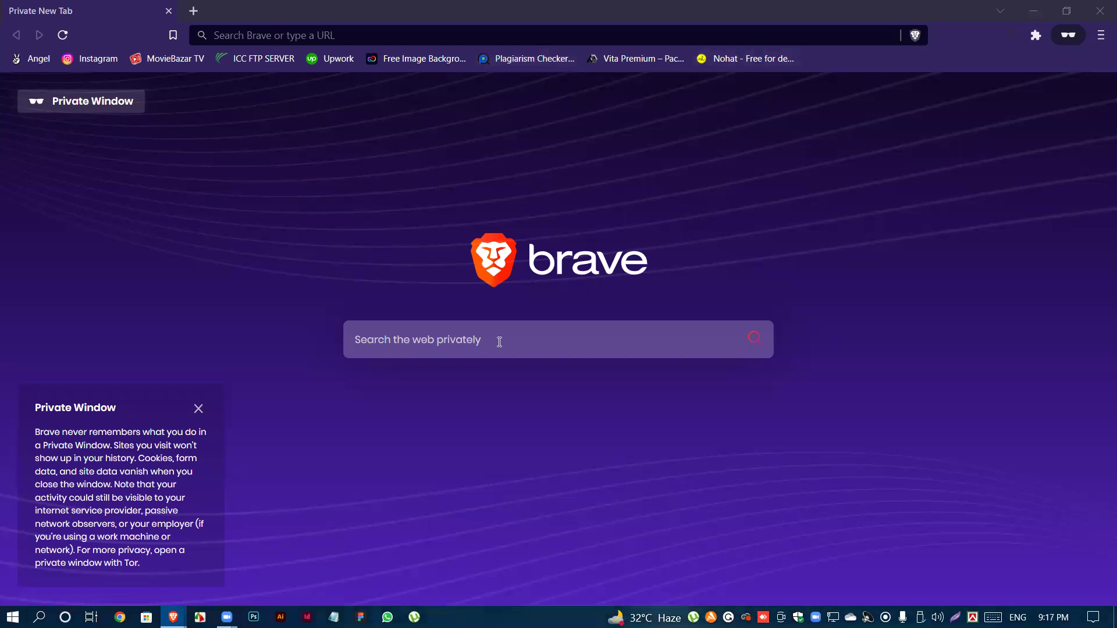
click(471, 348)
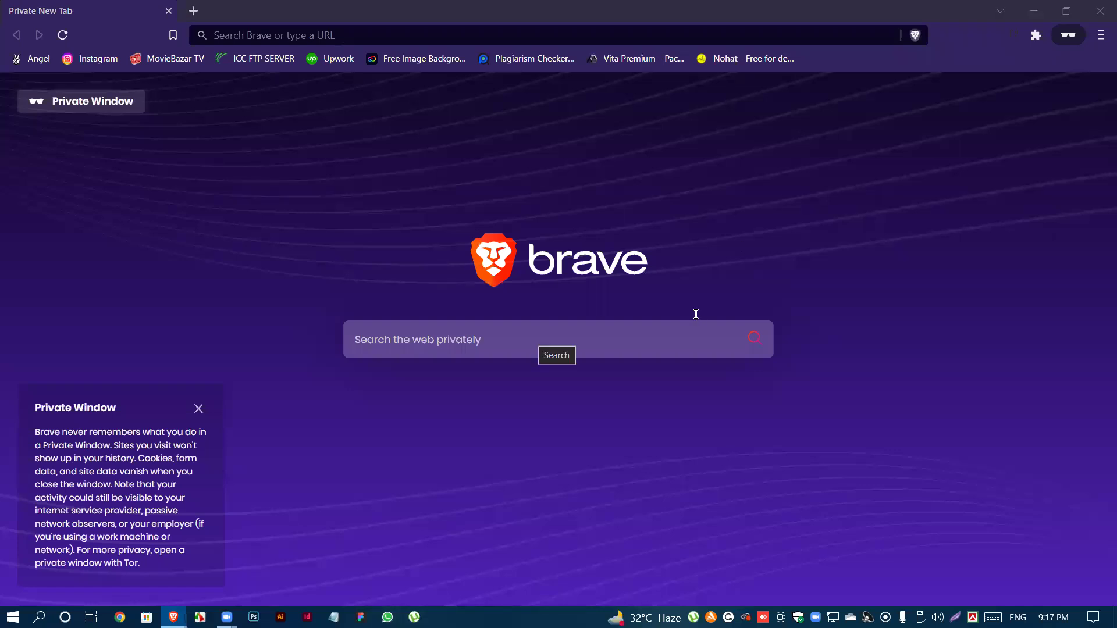
click(532, 336)
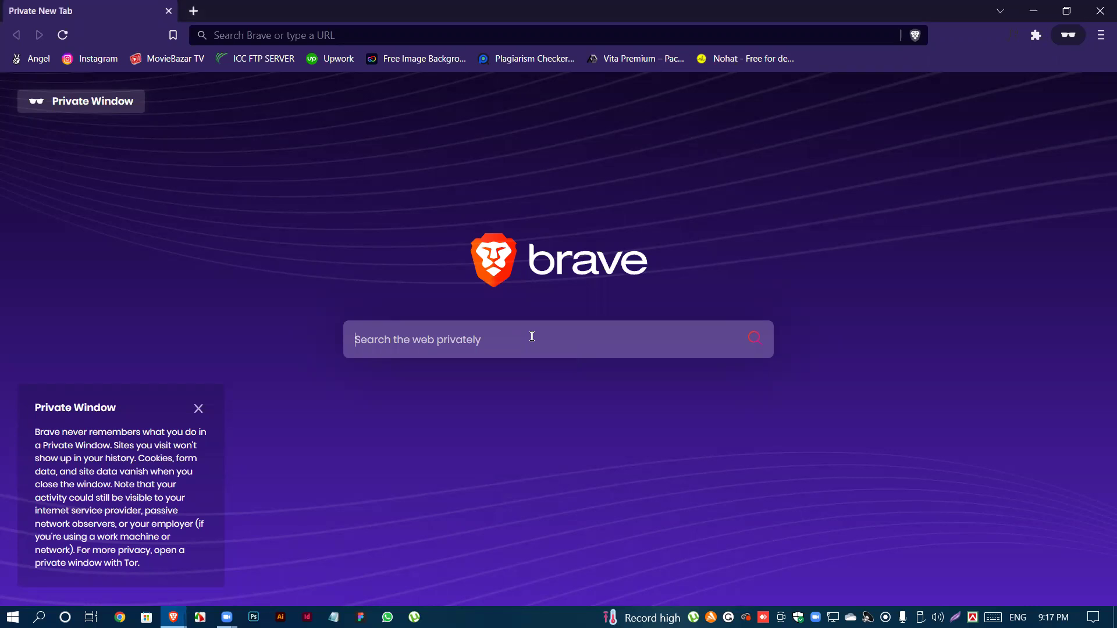
text(amazon)
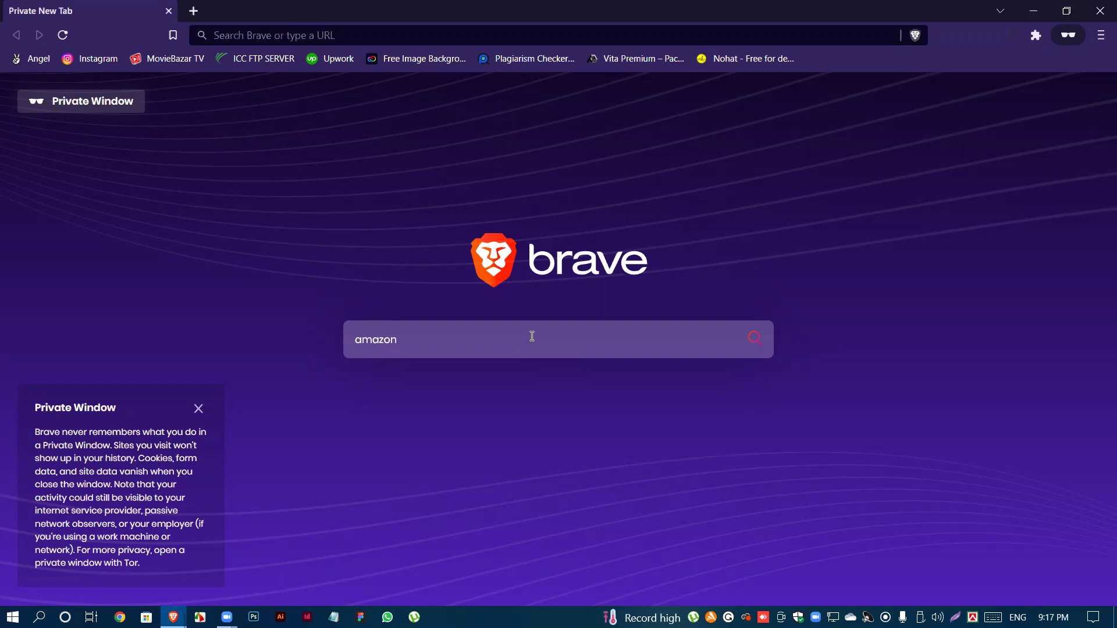
key(Return)
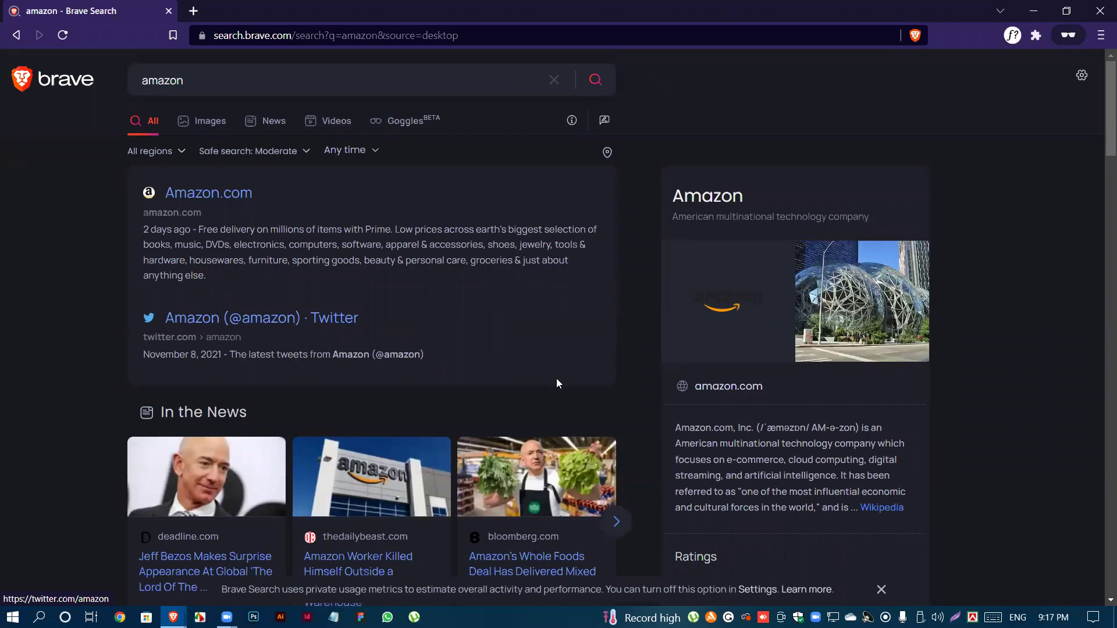
- Open the Amazon.com site from the search results and decline changing the delivery address
click(298, 212)
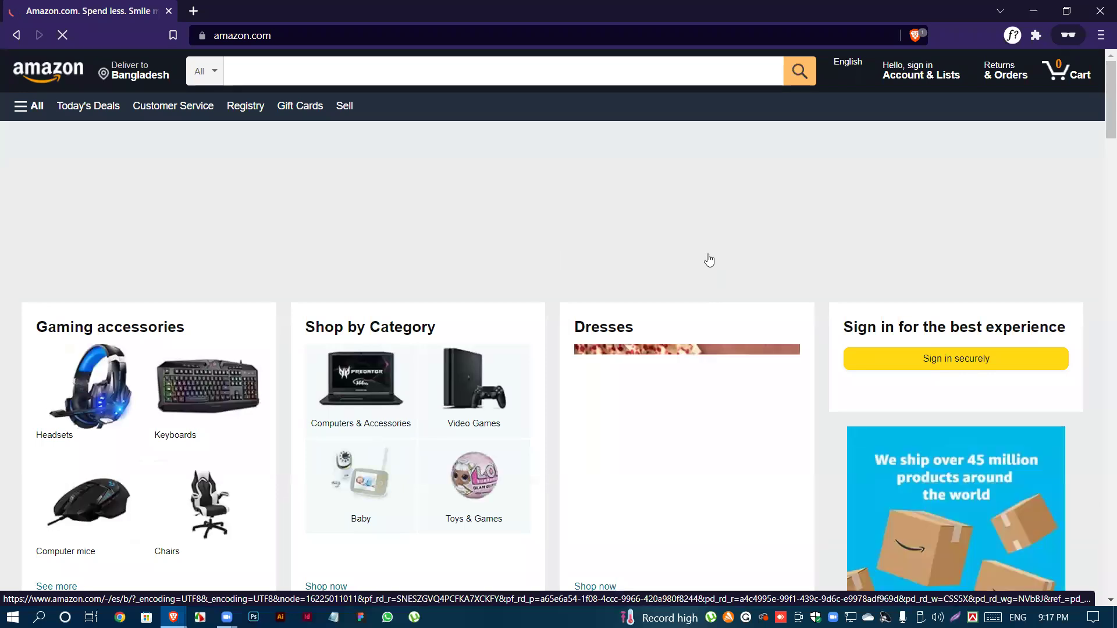
scroll(411, 289, down, 1)
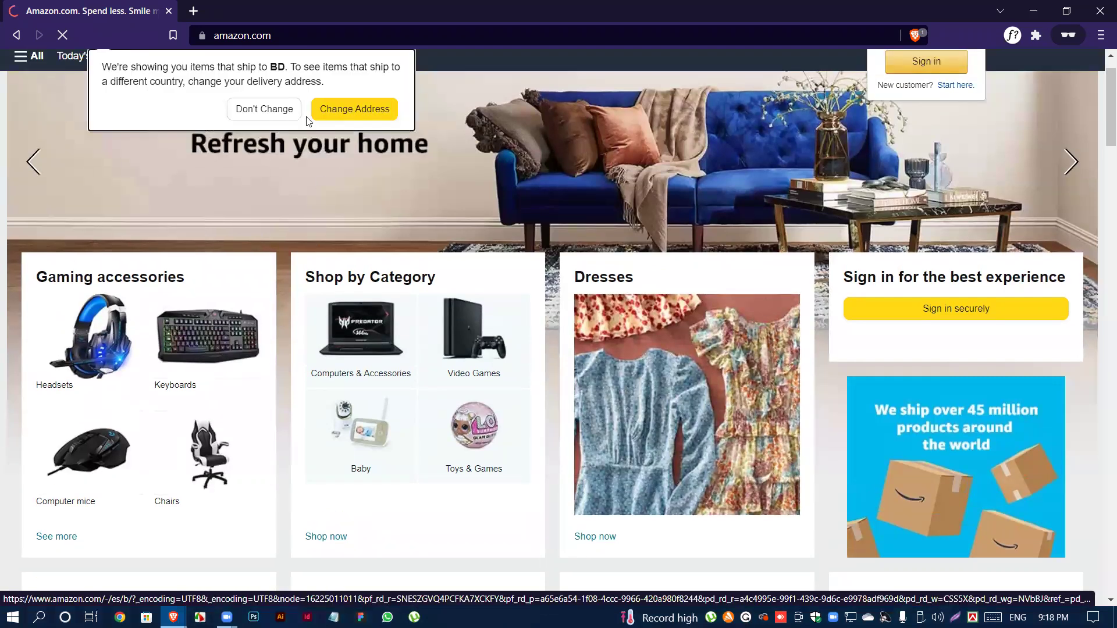
click(265, 109)
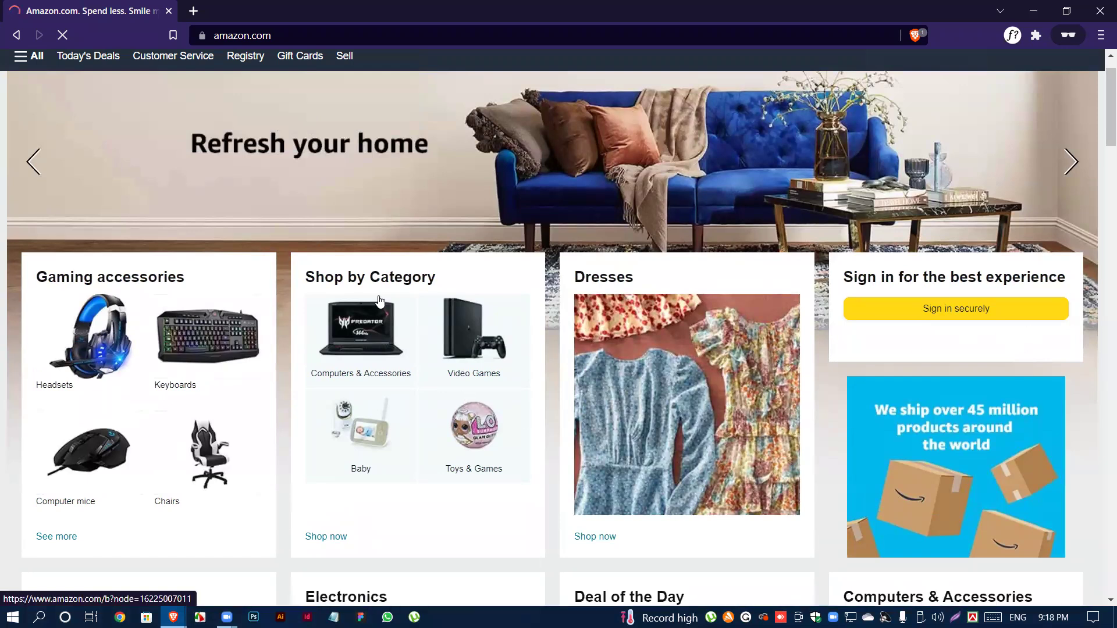
- Examine the product photos across the Amazon home page sections, from gaming accessories down to the kitchen top sellers
scroll(418, 318, down, 2)
scroll(418, 317, down, 5)
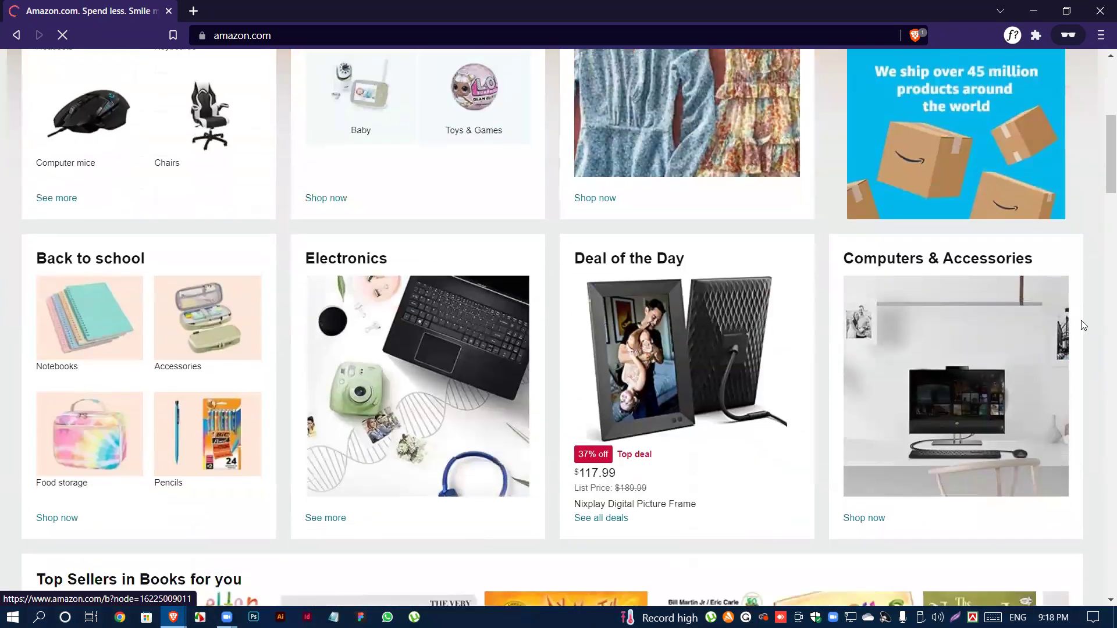
scroll(283, 277, down, 7)
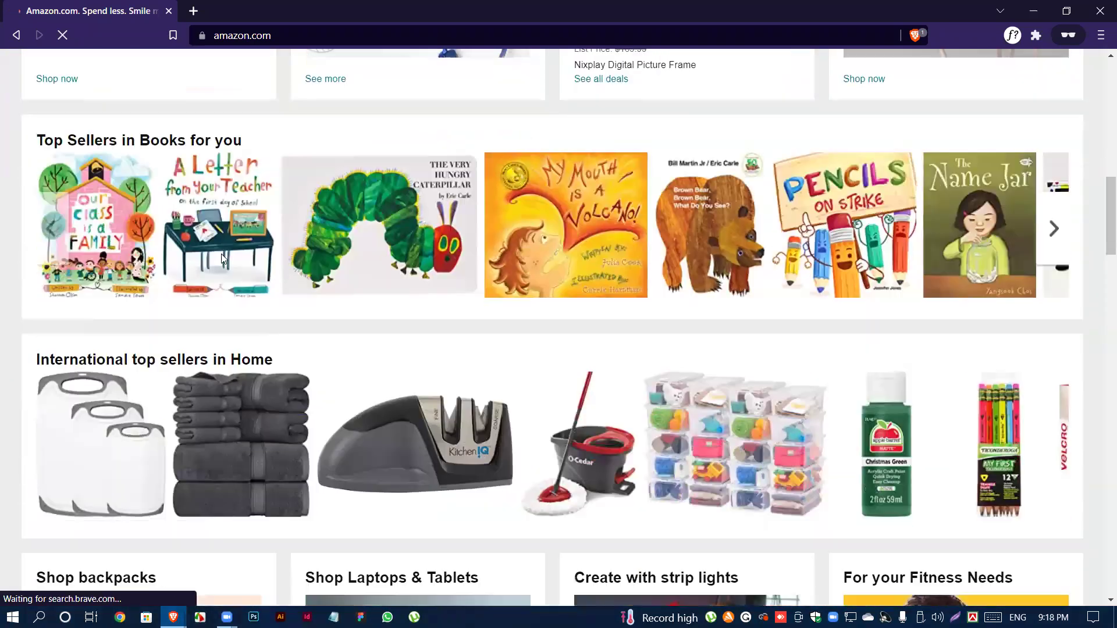
scroll(145, 252, up, 10)
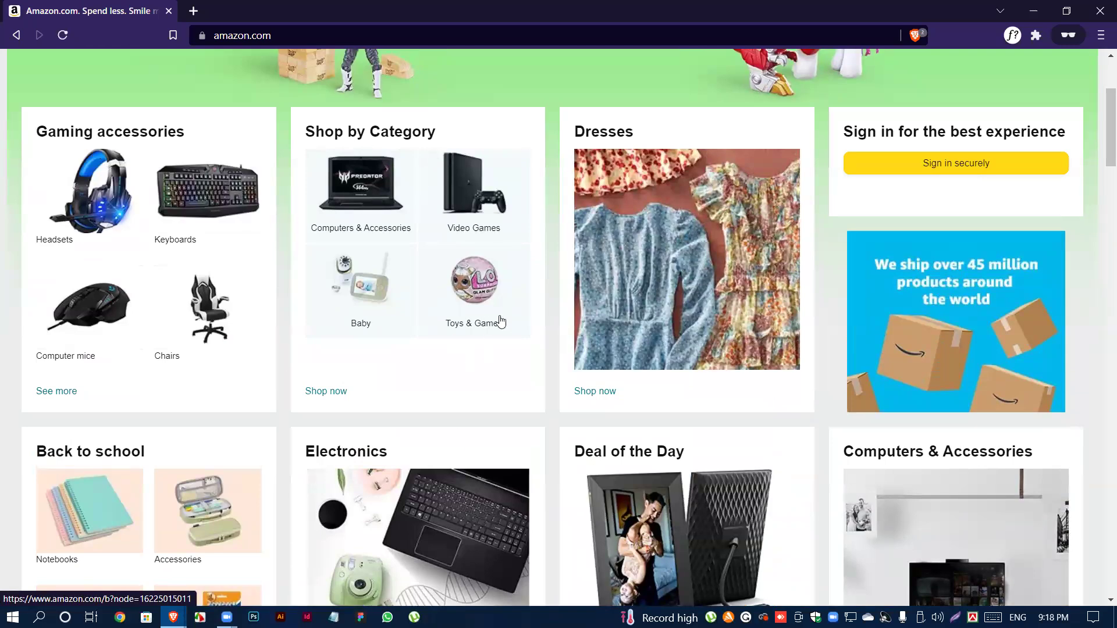
scroll(501, 326, down, 9)
scroll(500, 349, down, 5)
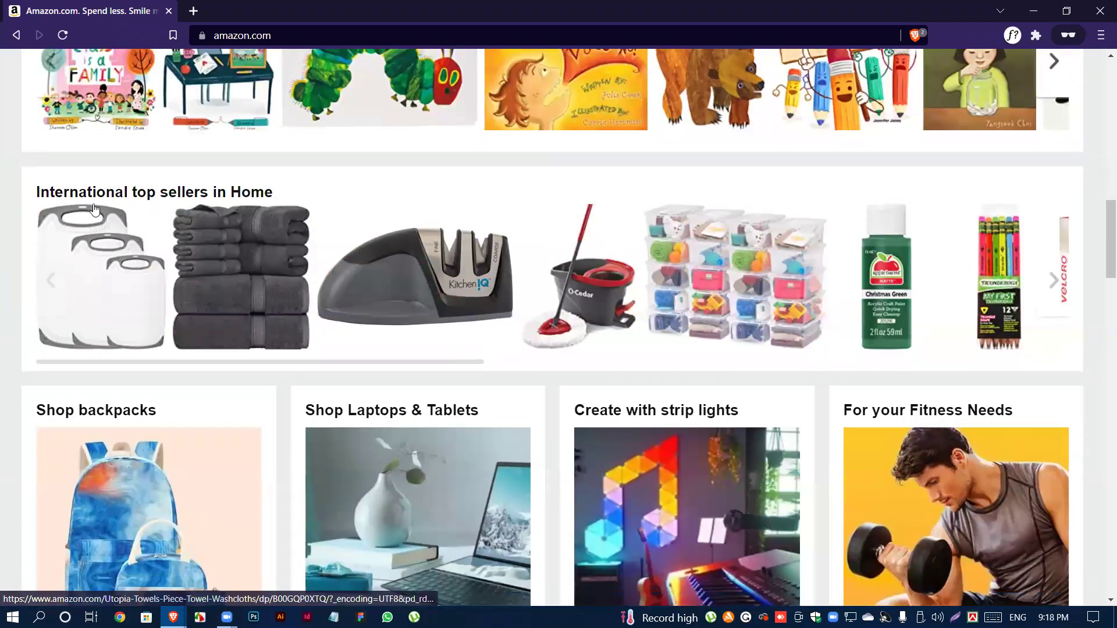
scroll(428, 320, down, 8)
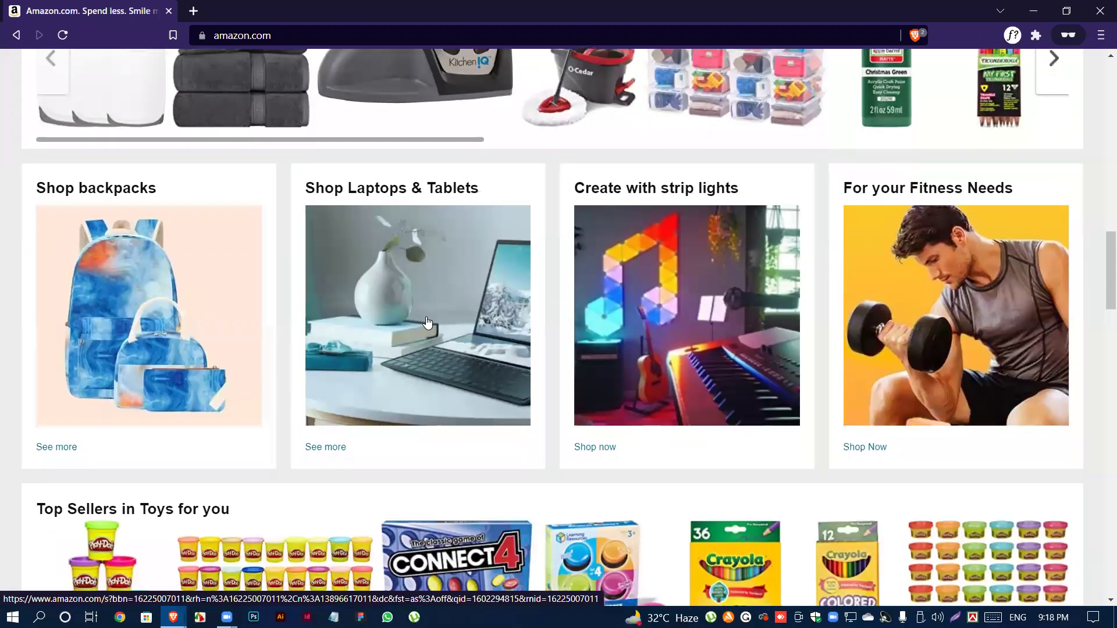
scroll(407, 317, up, 4)
scroll(407, 317, down, 10)
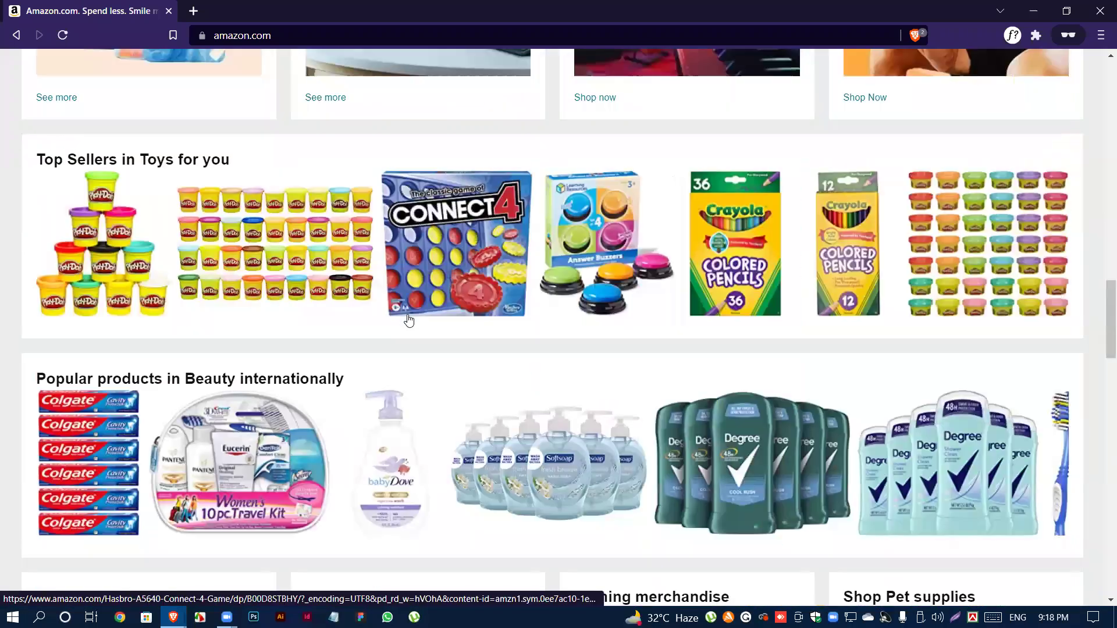
scroll(285, 189, up, 2)
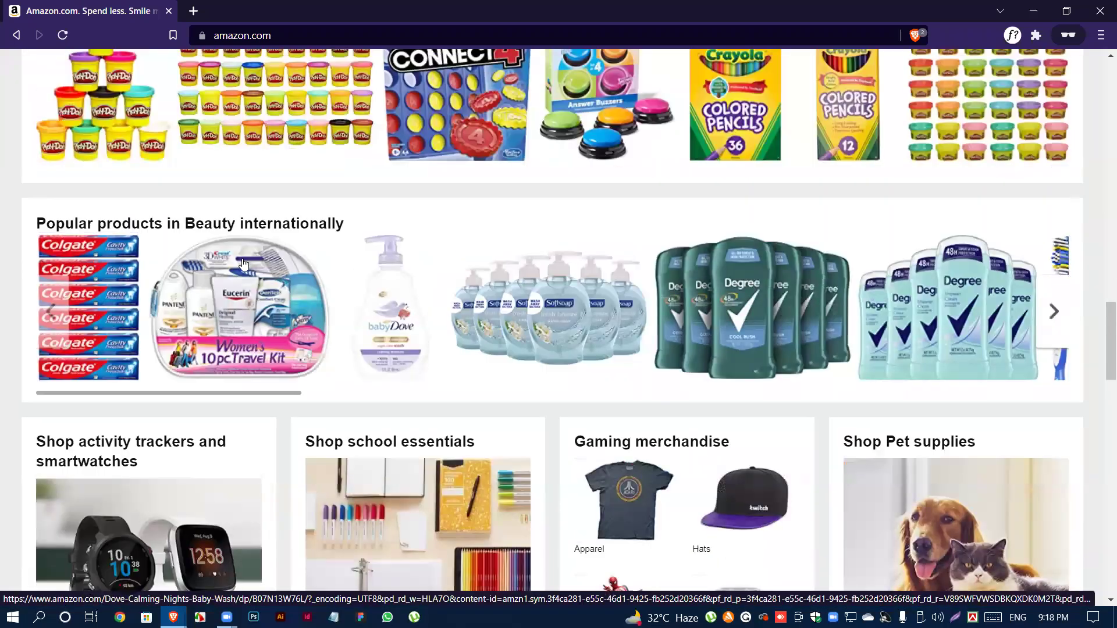
scroll(999, 266, down, 5)
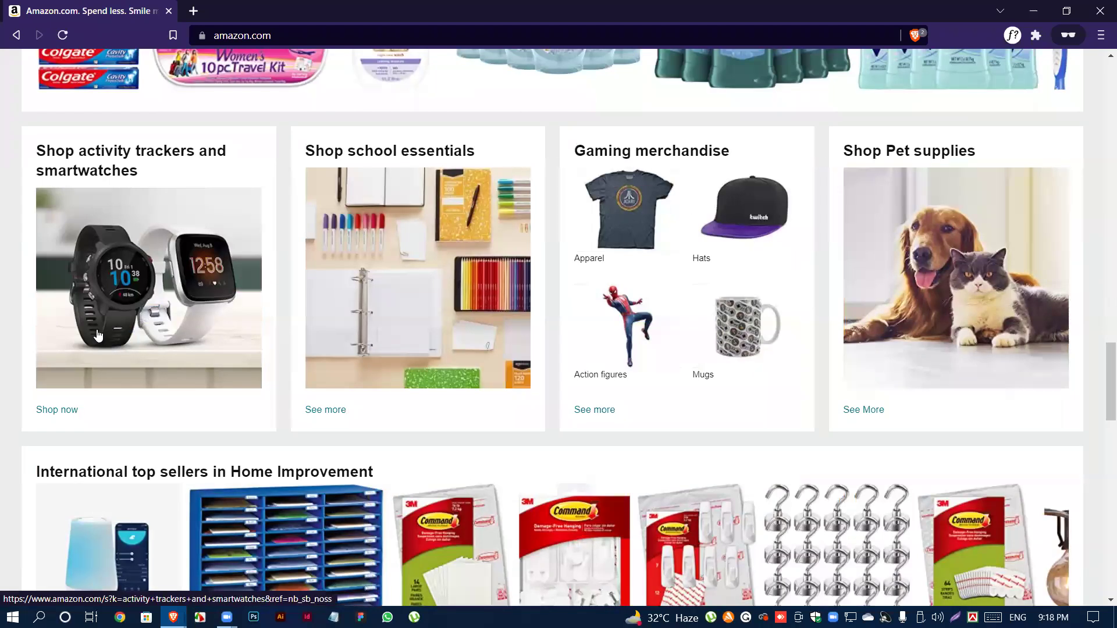
scroll(818, 311, down, 2)
scroll(817, 306, down, 15)
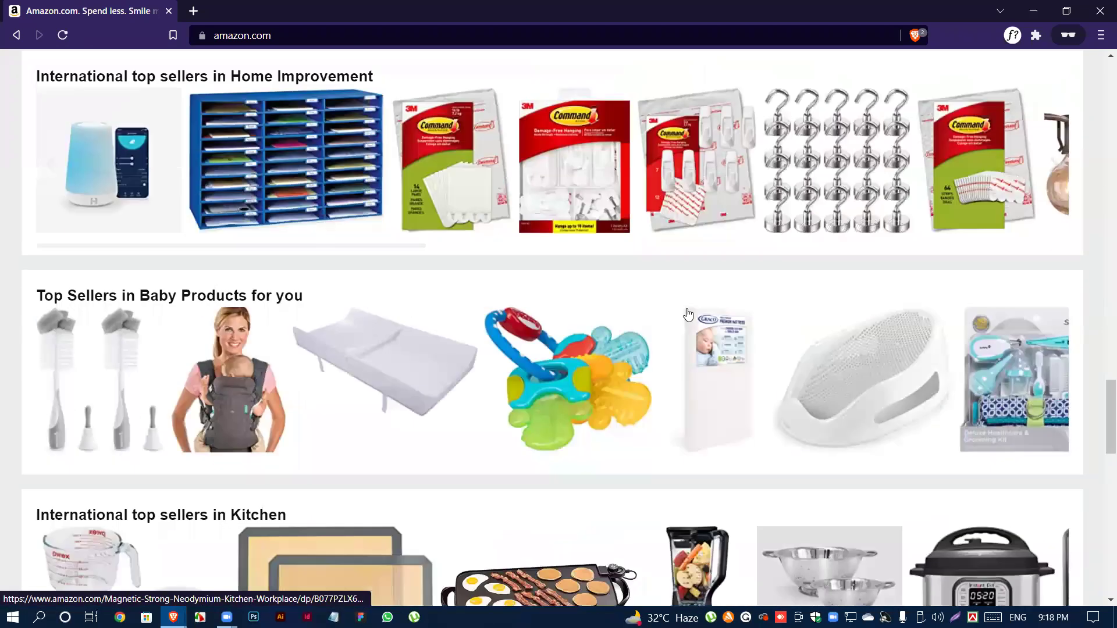
scroll(747, 335, up, 15)
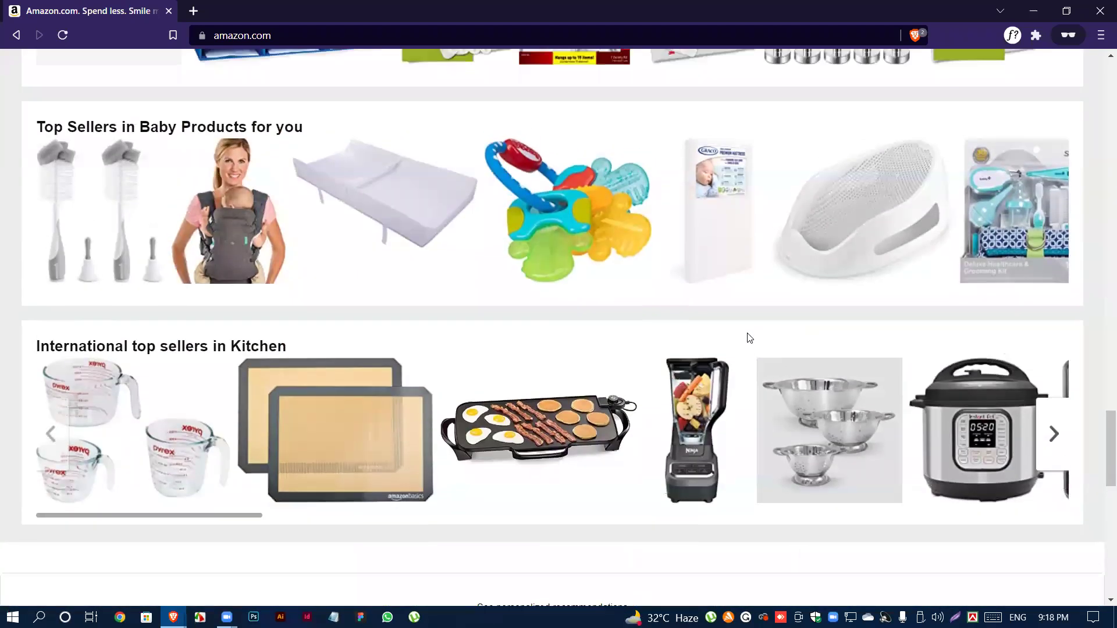
scroll(747, 336, up, 10)
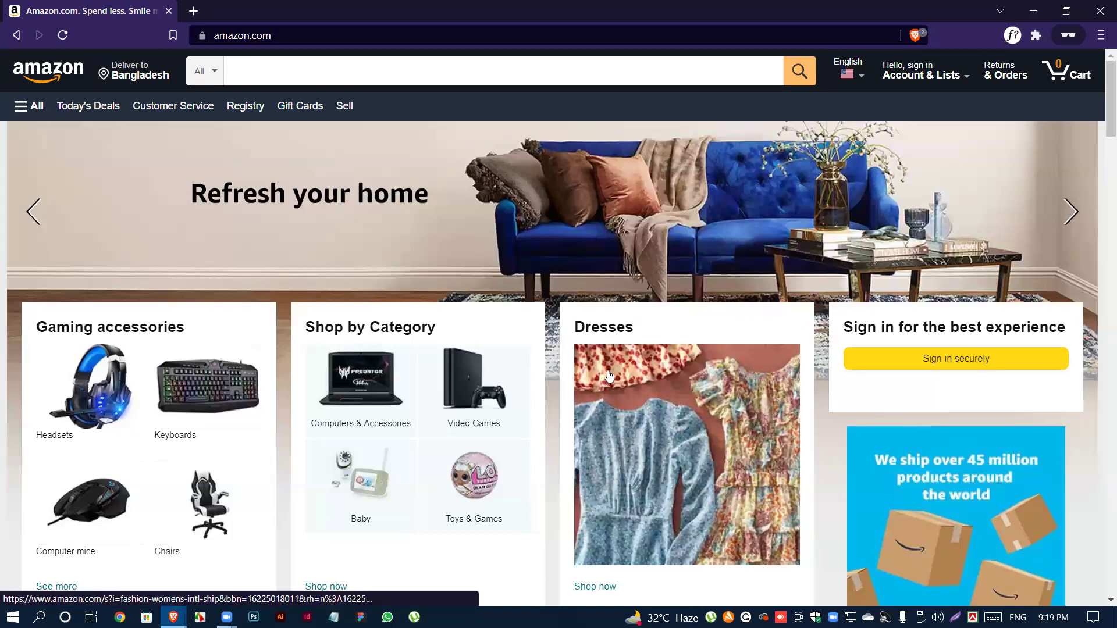
- Search the web for "headphohe" in a new private tab
click(195, 10)
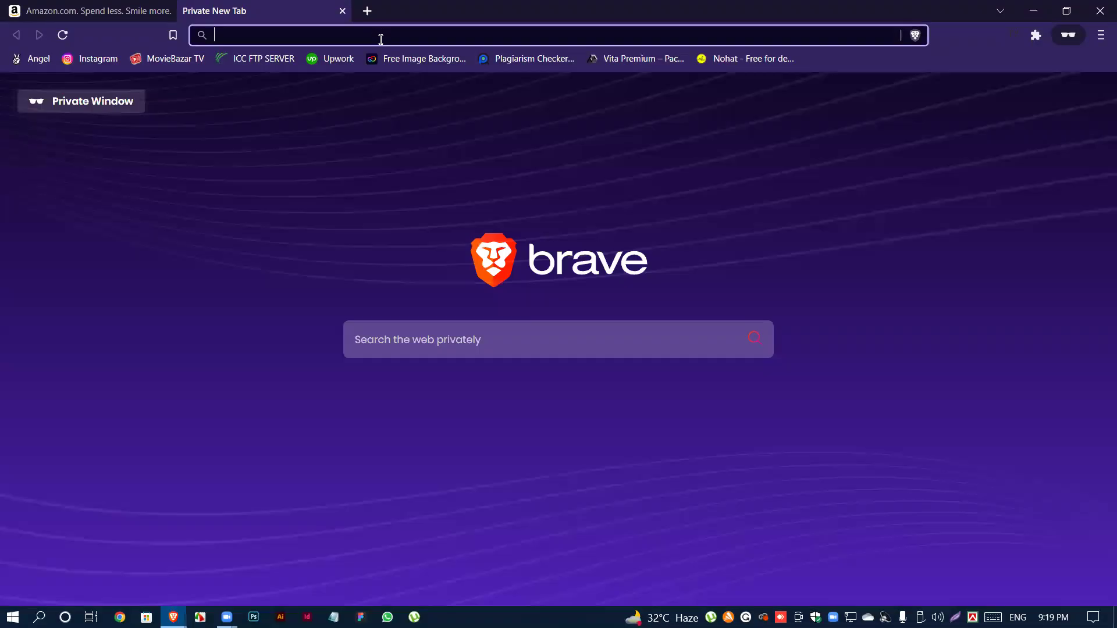
text(headphohn)
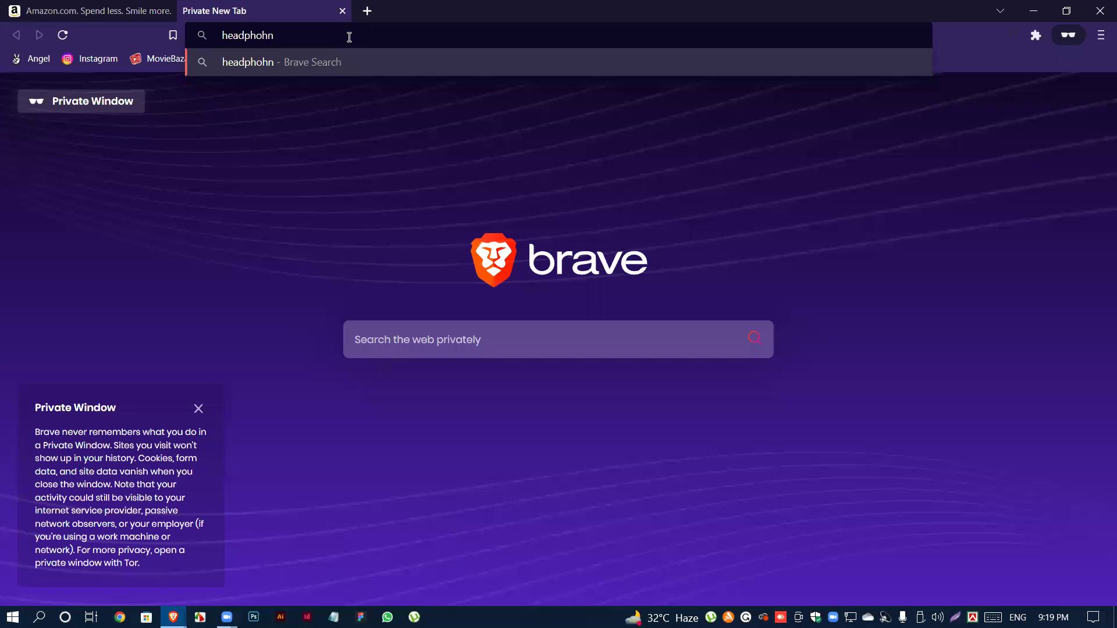
key(BackSpace)
text(e)
key(Return)
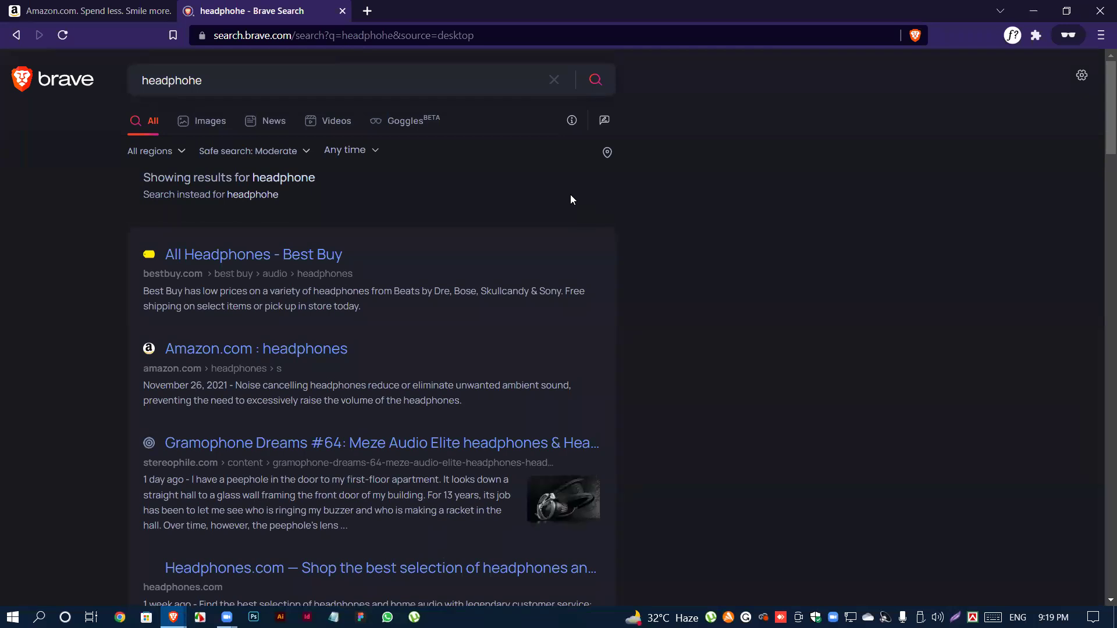
- Switch the headphone search to image results and filter them to the Large size
click(210, 123)
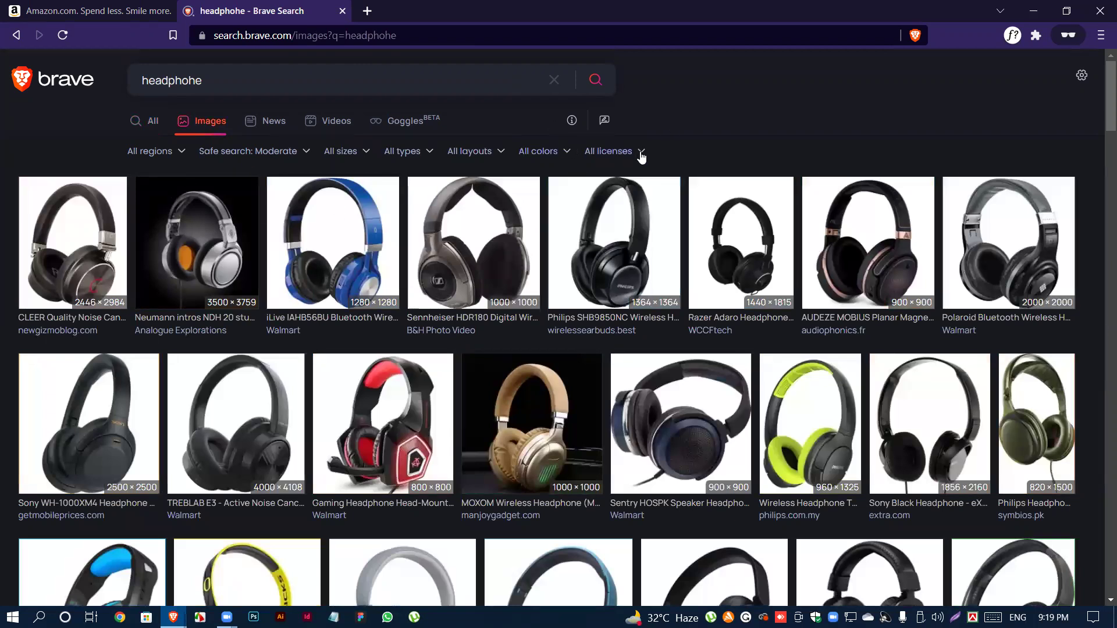
click(365, 152)
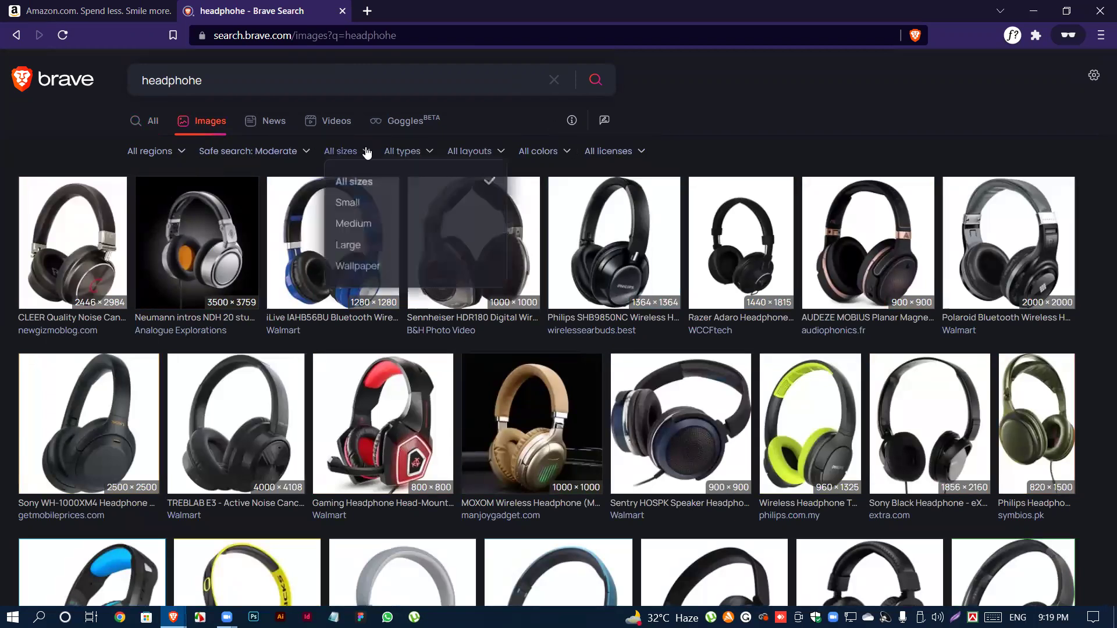
click(362, 246)
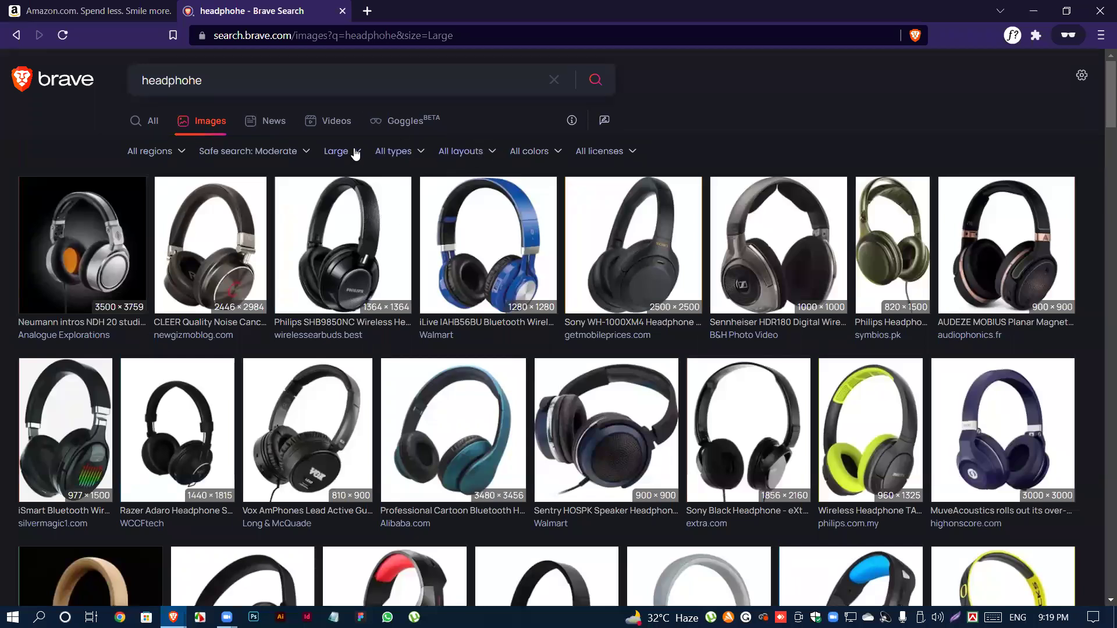
- Examine the options offered by the license, layout, type and safe search filters of the image results
click(629, 153)
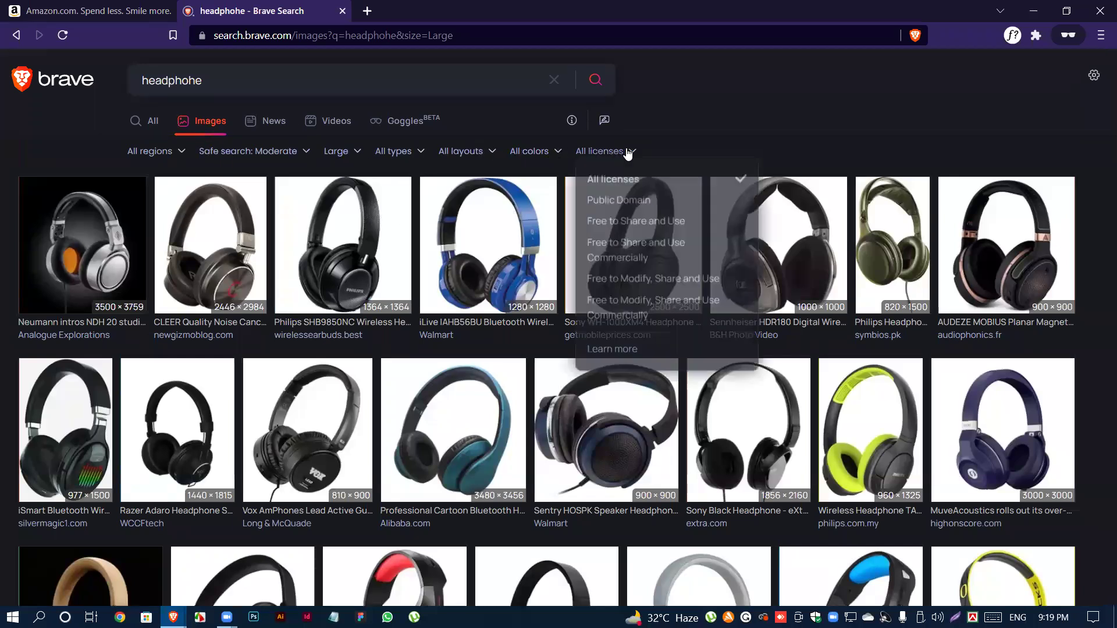
click(492, 150)
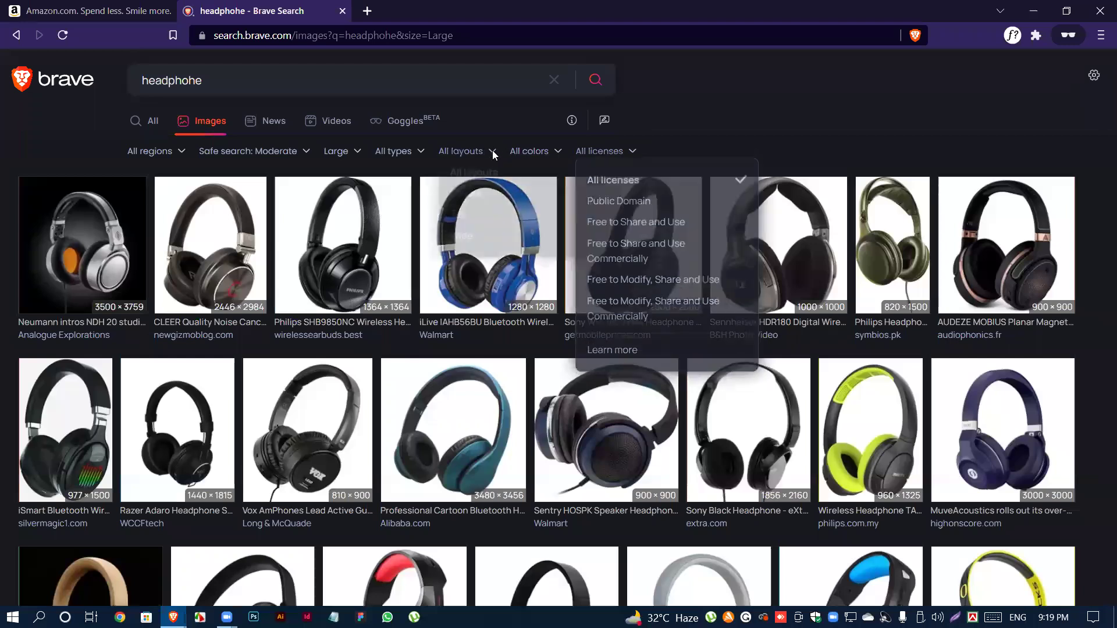
click(422, 153)
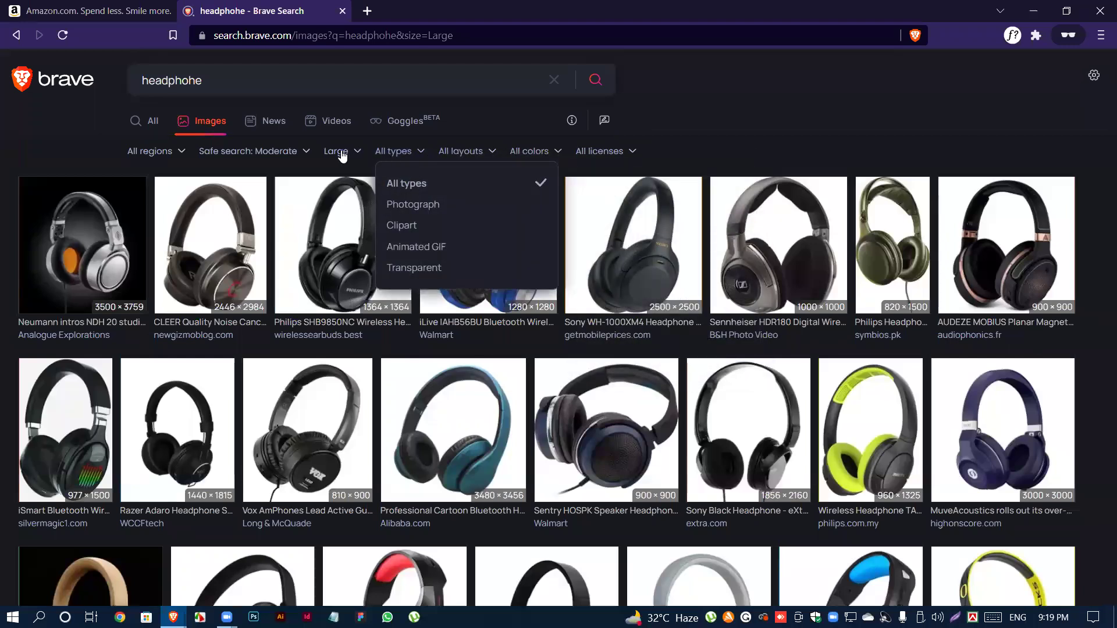
click(306, 154)
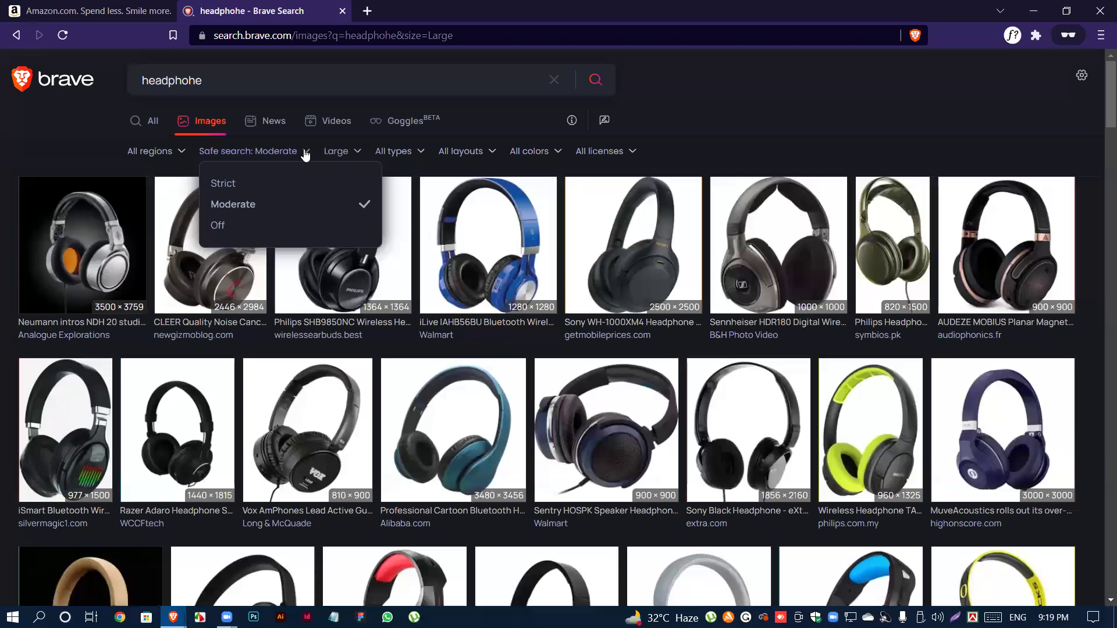
click(773, 125)
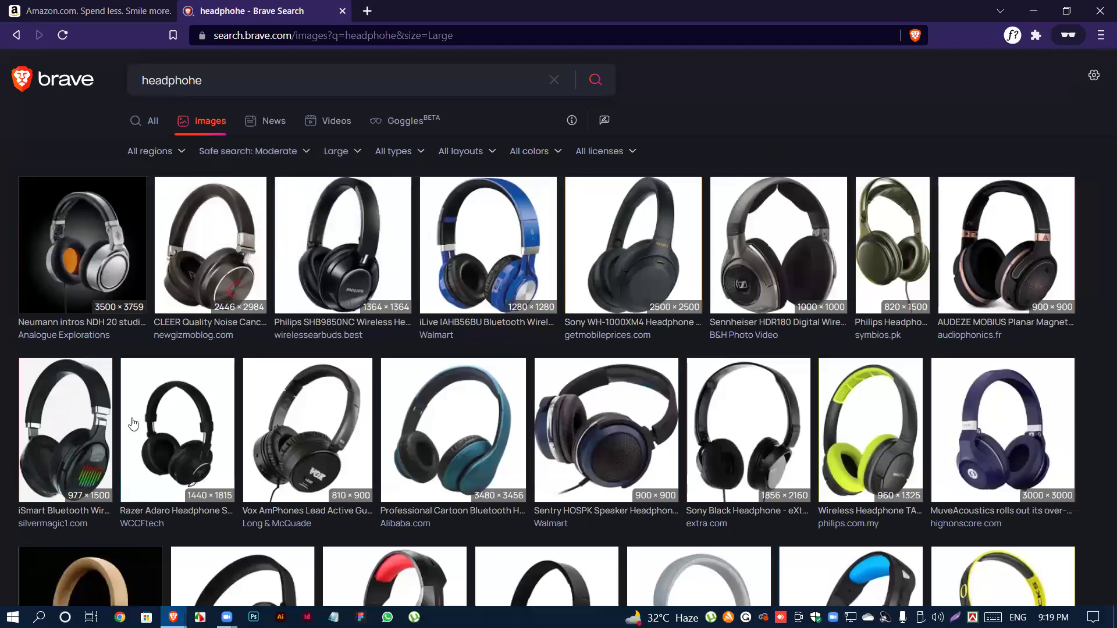
- Preview the Philips SHB9850NC and the CLEER noise cancelling headphone images from the image results
click(329, 247)
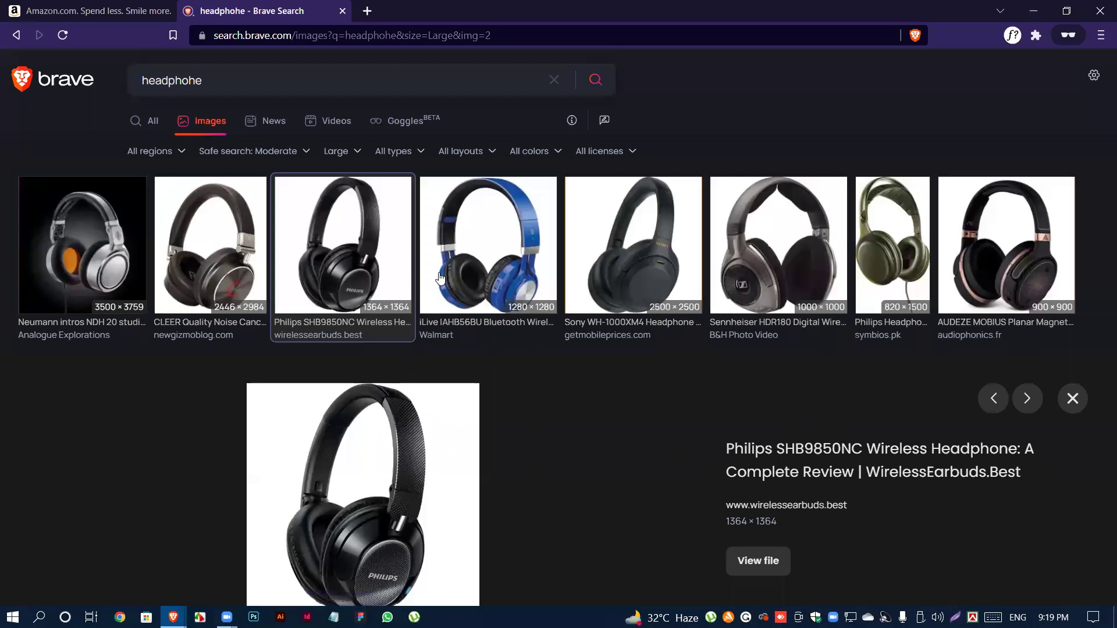
click(96, 10)
click(250, 10)
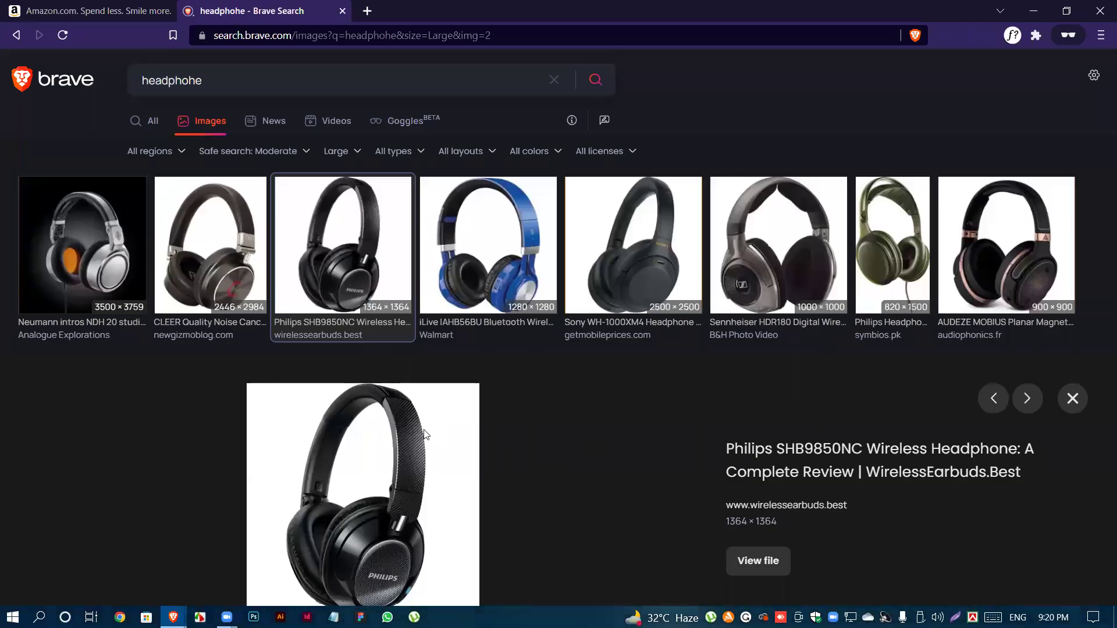
click(189, 259)
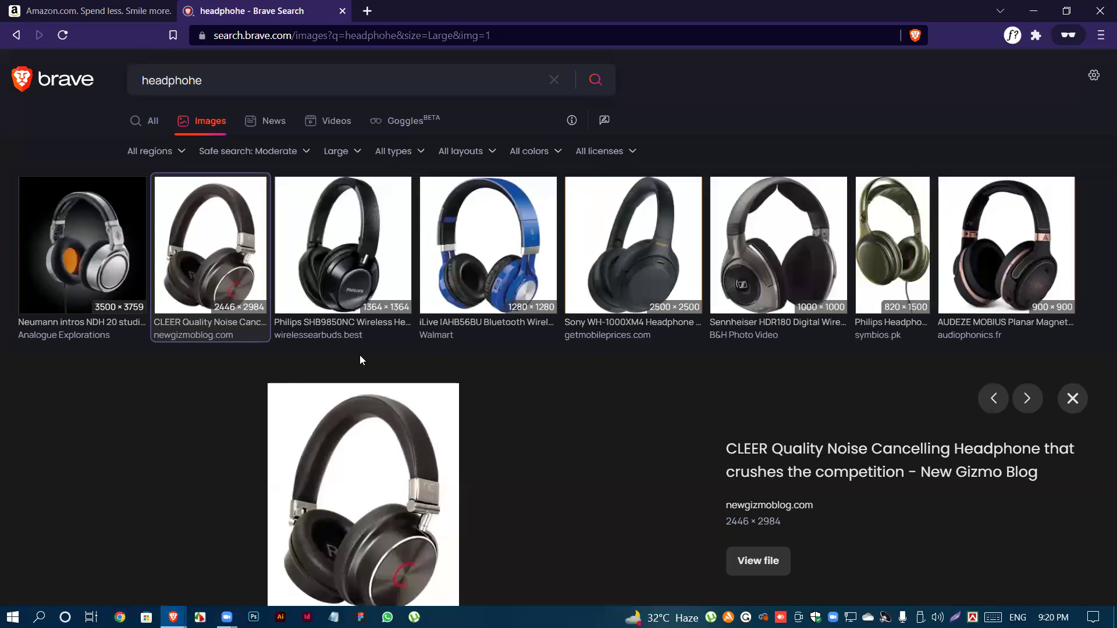
- Compare the Philips and CLEER headphone previews and open the CLEER image file at full size
click(321, 260)
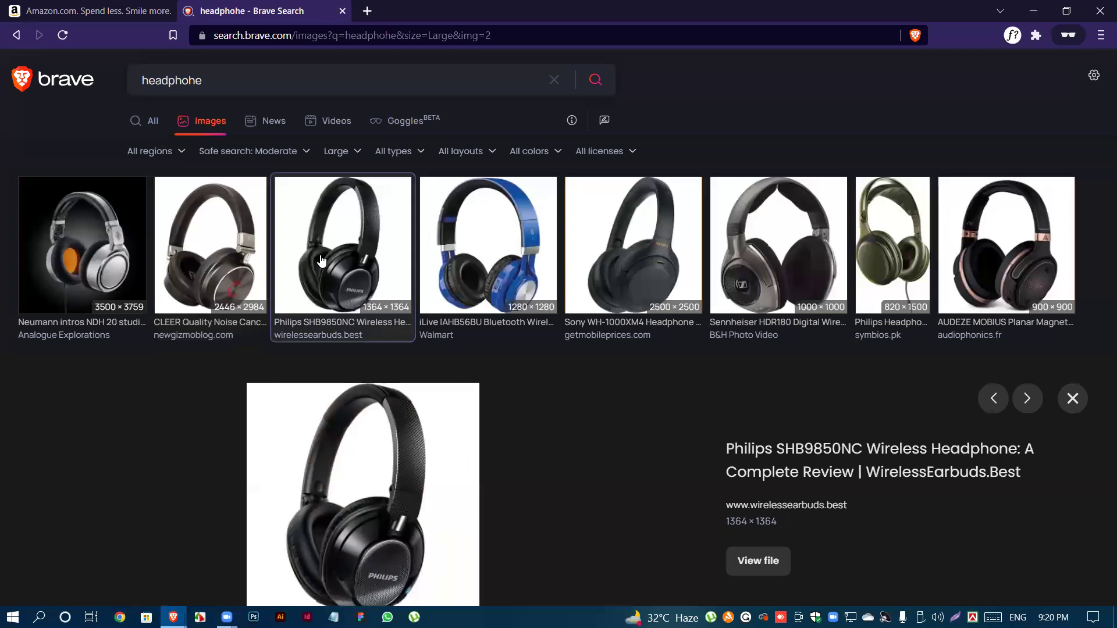
click(205, 205)
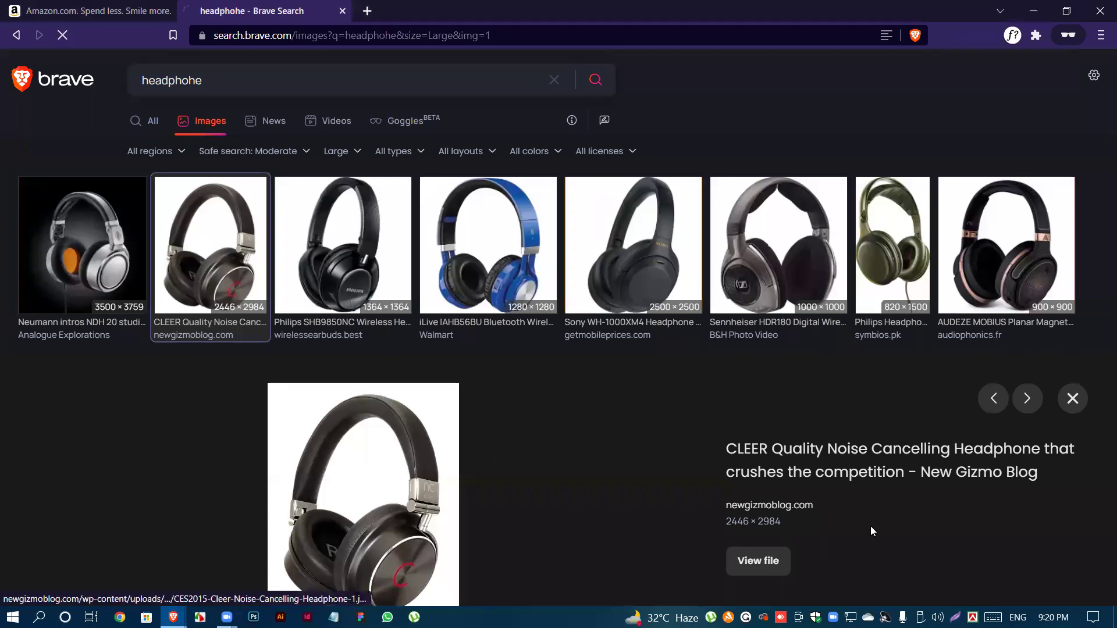
click(759, 560)
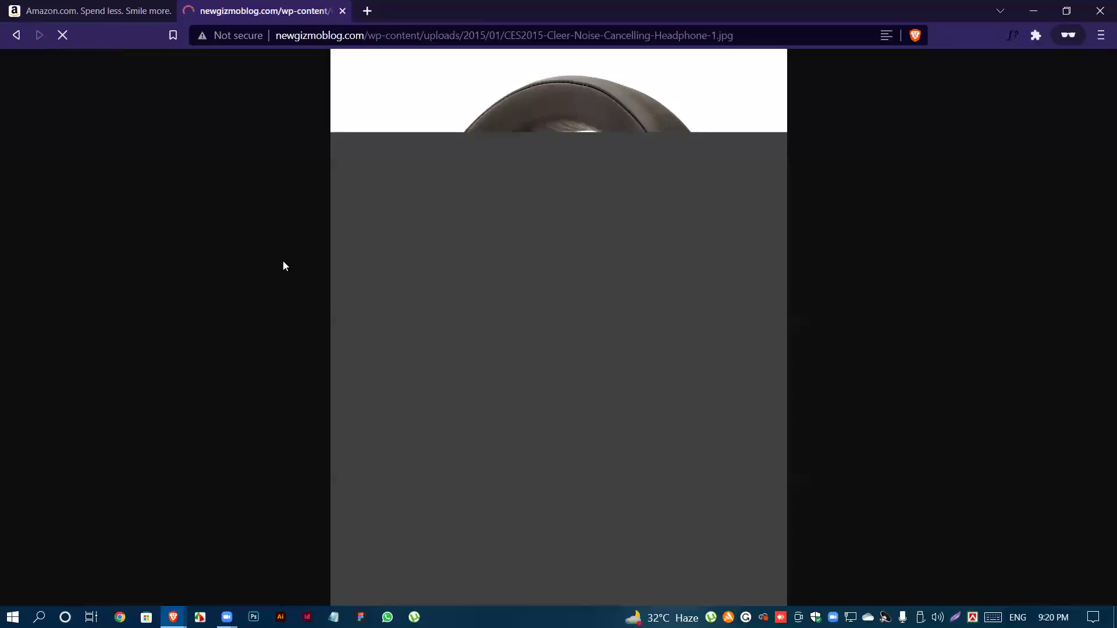
click(98, 17)
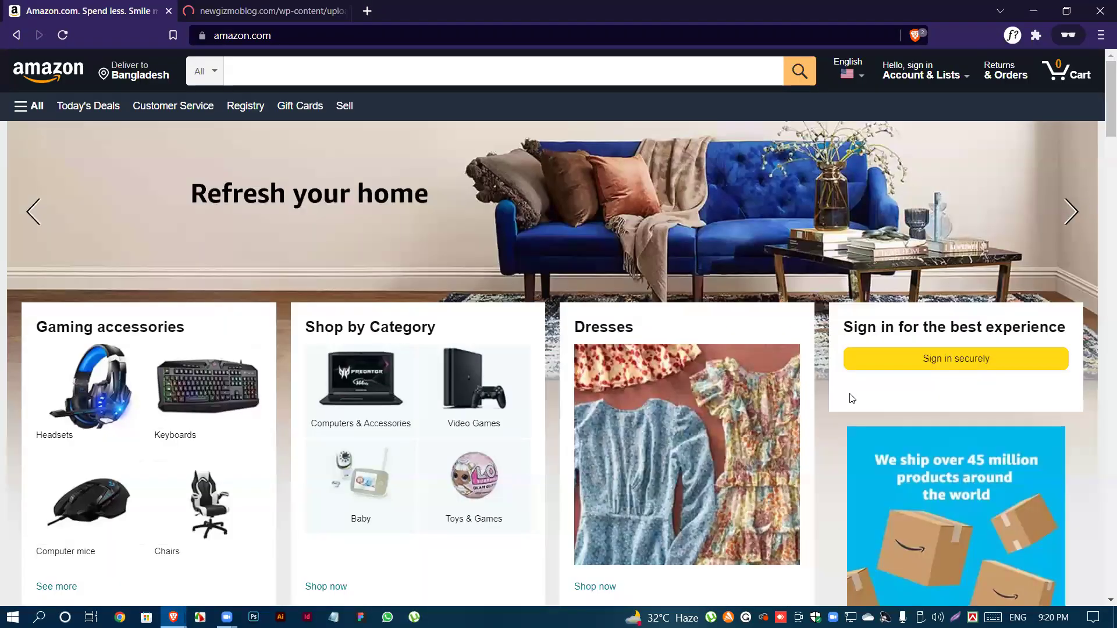
scroll(616, 326, down, 6)
scroll(427, 237, up, 6)
- Save the full-size headphone image to the Desktop as a JPEG named CES2015-Cleer-Noise-Cancelling-Headphone-1
click(278, 8)
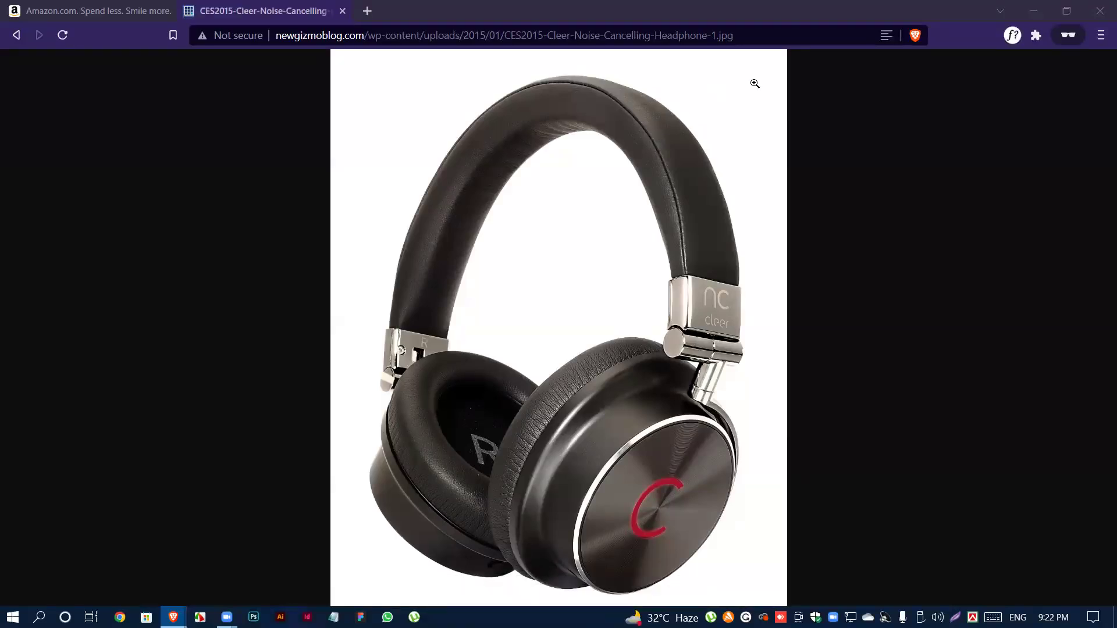
right_click(500, 269)
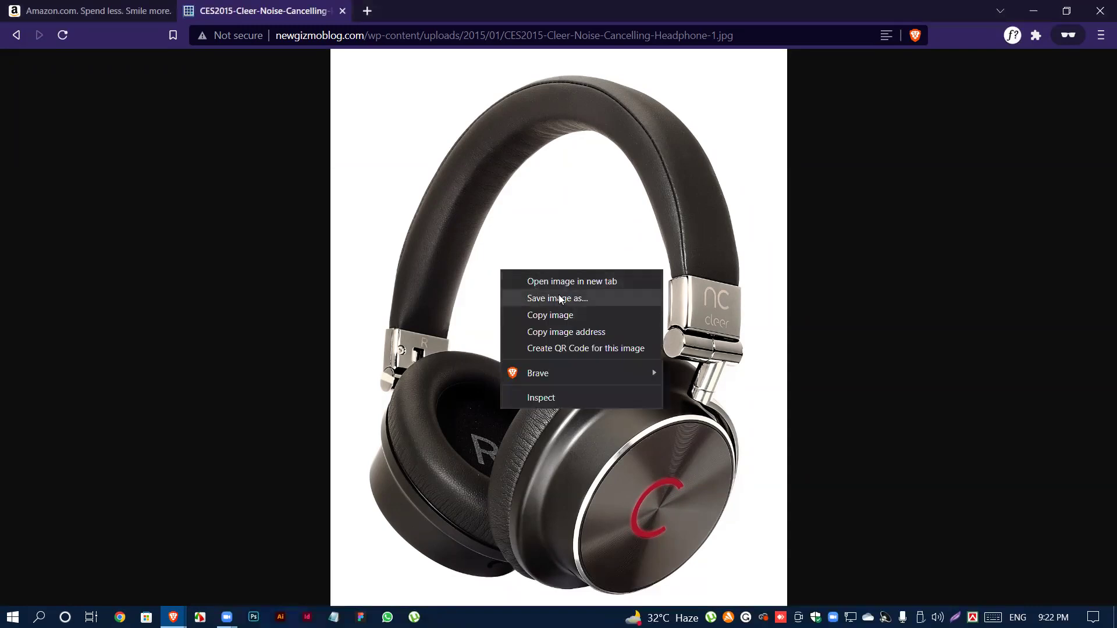
click(562, 296)
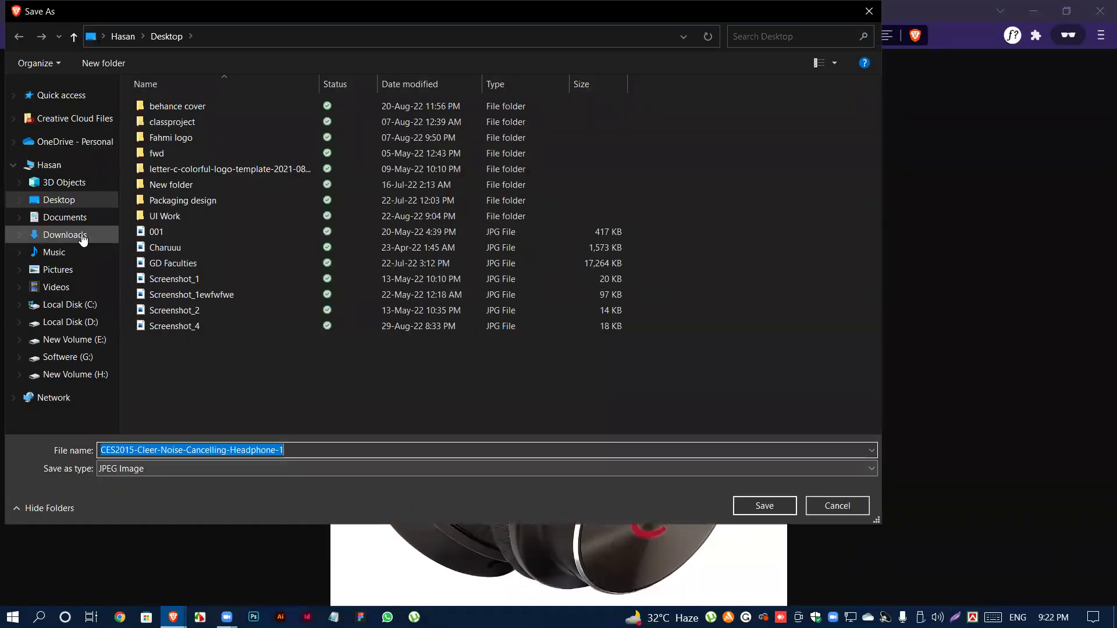
click(68, 204)
click(774, 502)
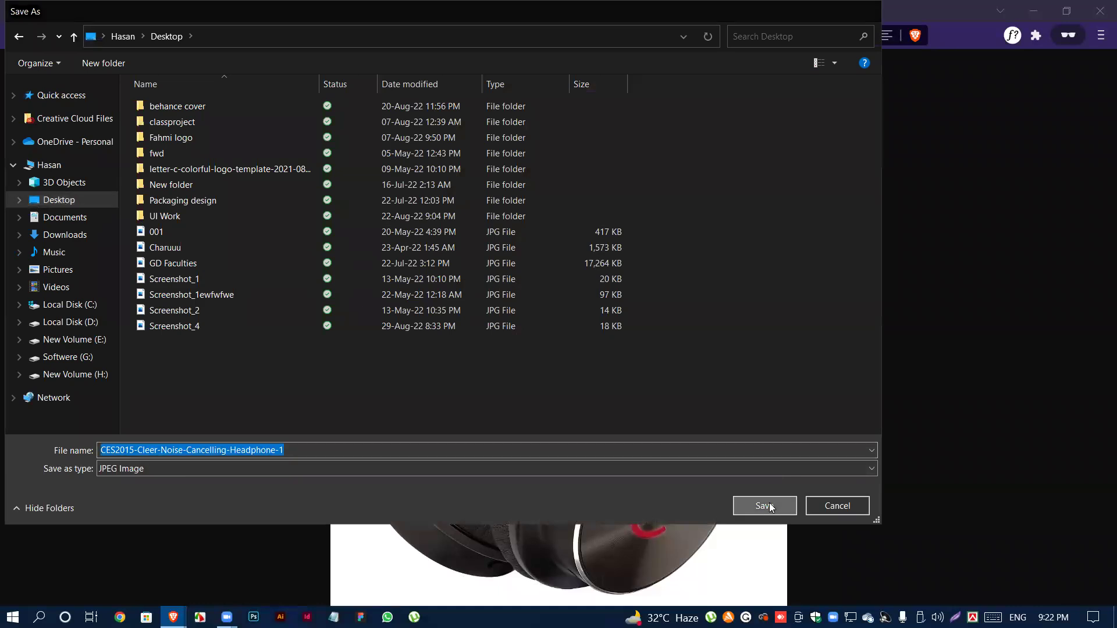
- Close the headphone image and all open browser windows, and refresh the desktop
click(344, 11)
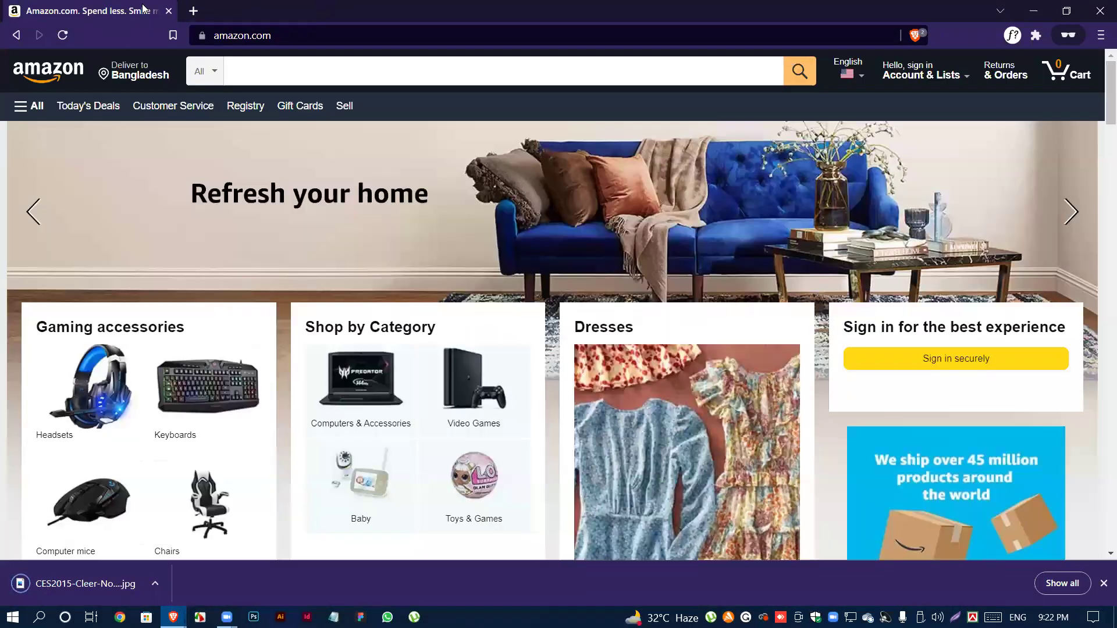
click(1101, 9)
key(Escape)
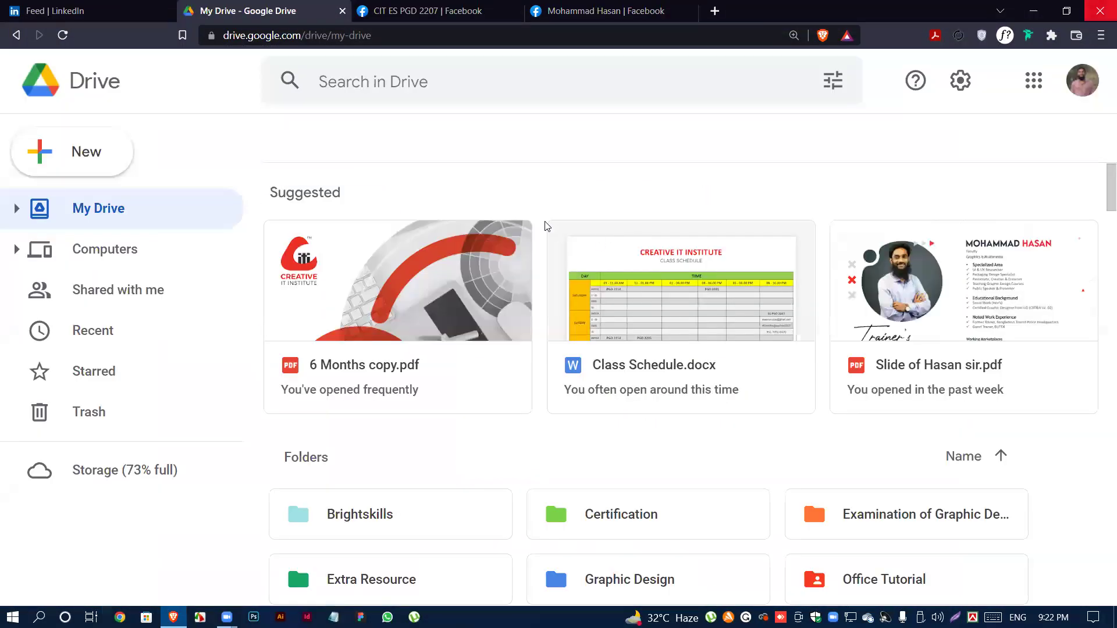
click(1100, 10)
right_click(432, 199)
click(471, 244)
right_click(459, 218)
click(497, 264)
- Run "recent" to open the Recent folder, delete all its shortcuts and close the folder
key(super+r)
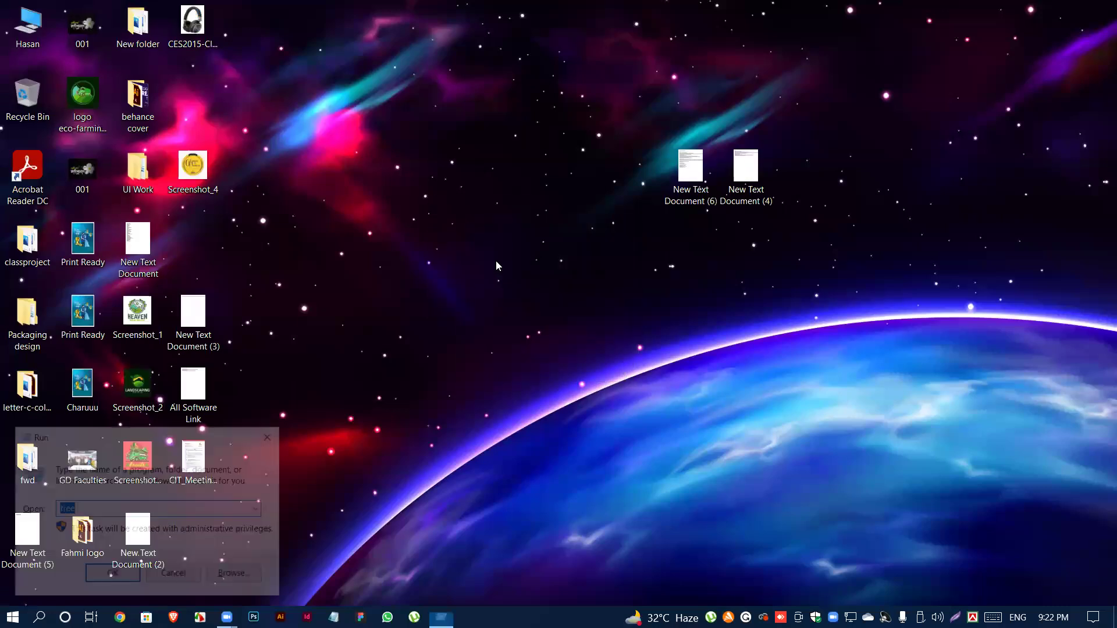
key(Escape)
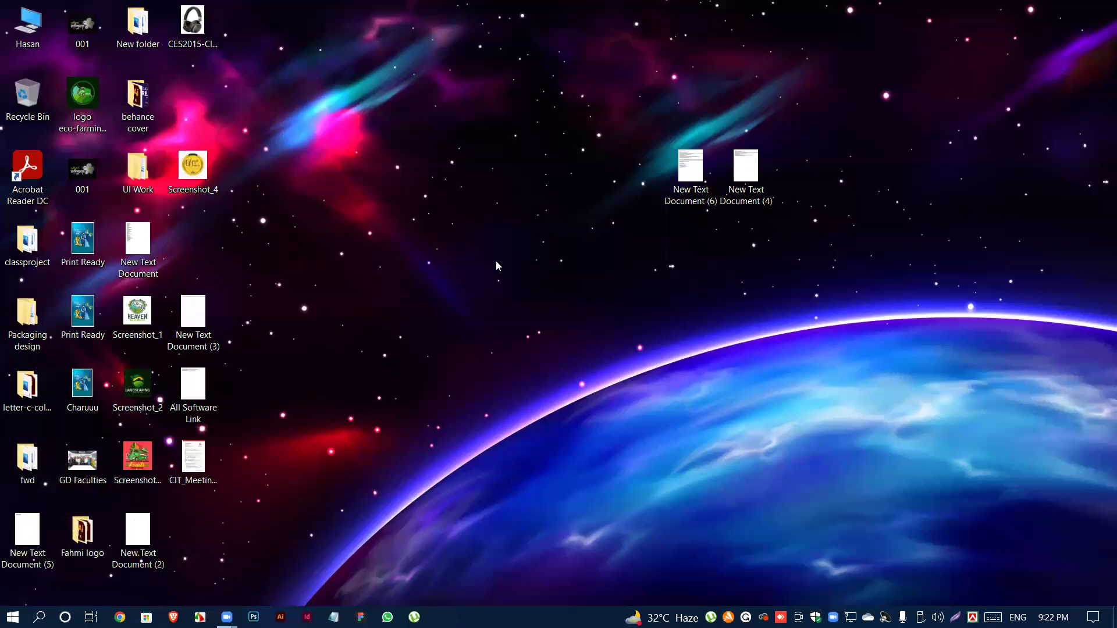
key(super+r)
key(Return)
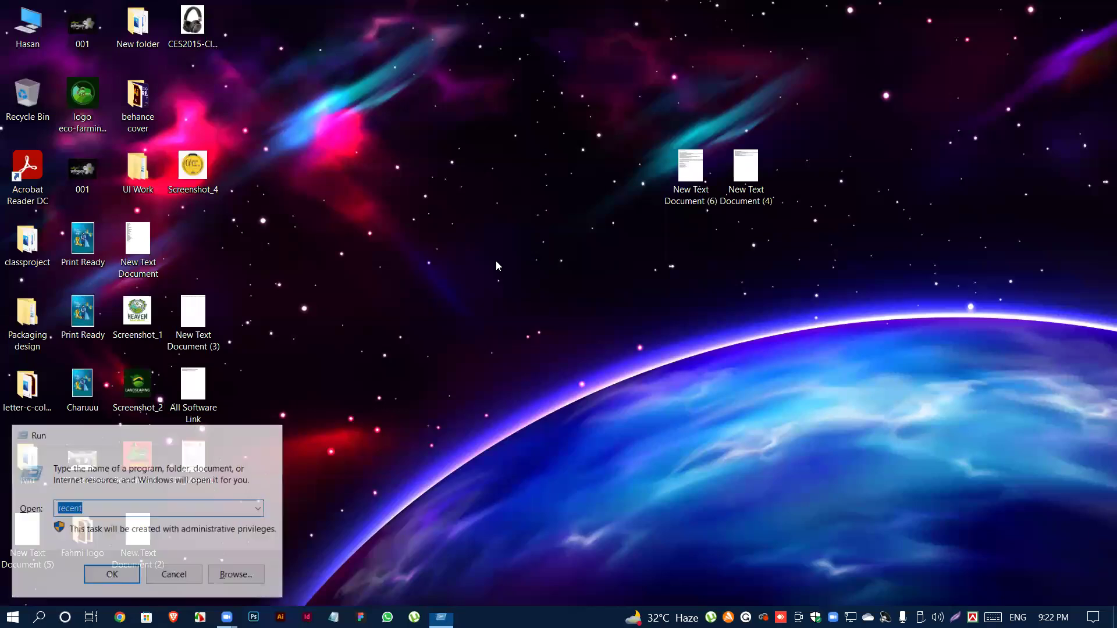
key(ctrl+a)
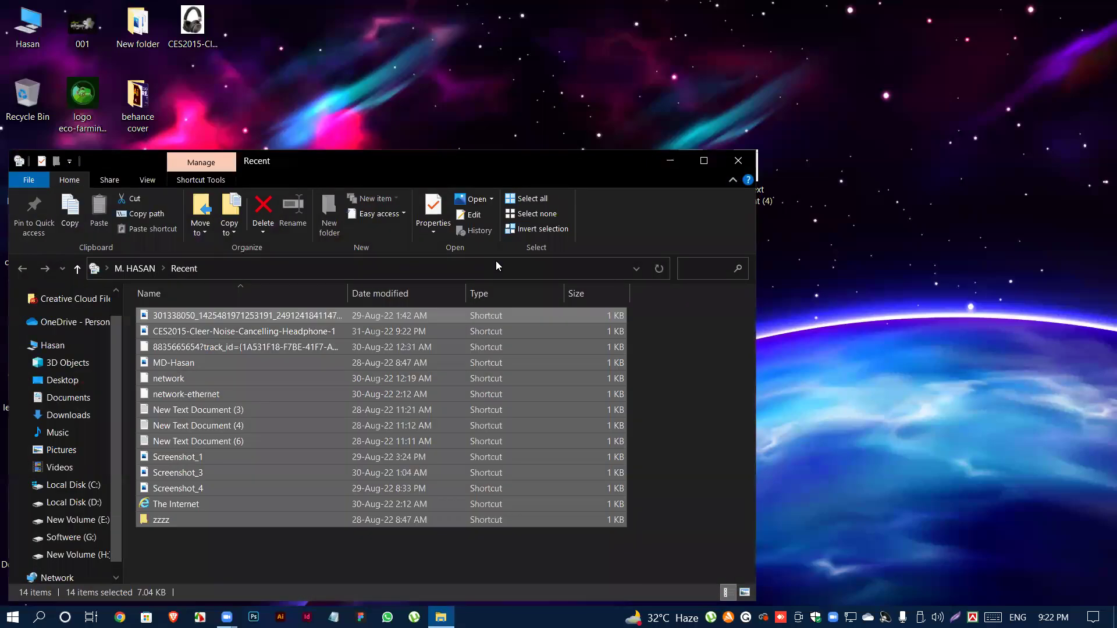
key(Delete)
click(737, 161)
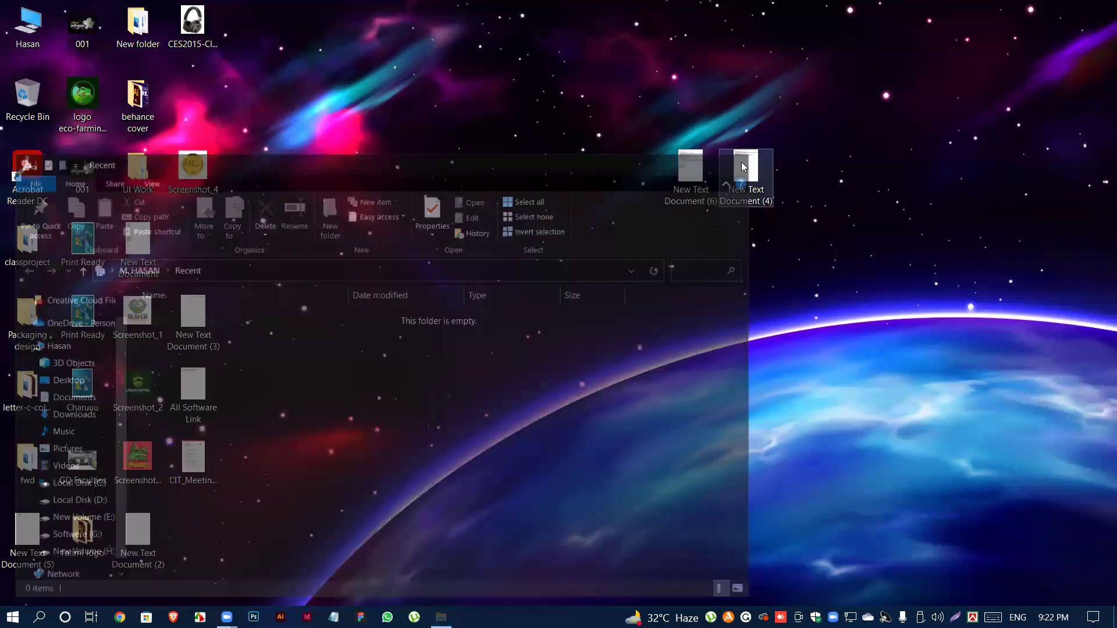
- Run "temp" to open the Windows Temp folder and delete its contents, skipping all items in use
key(super+r)
key(Down)
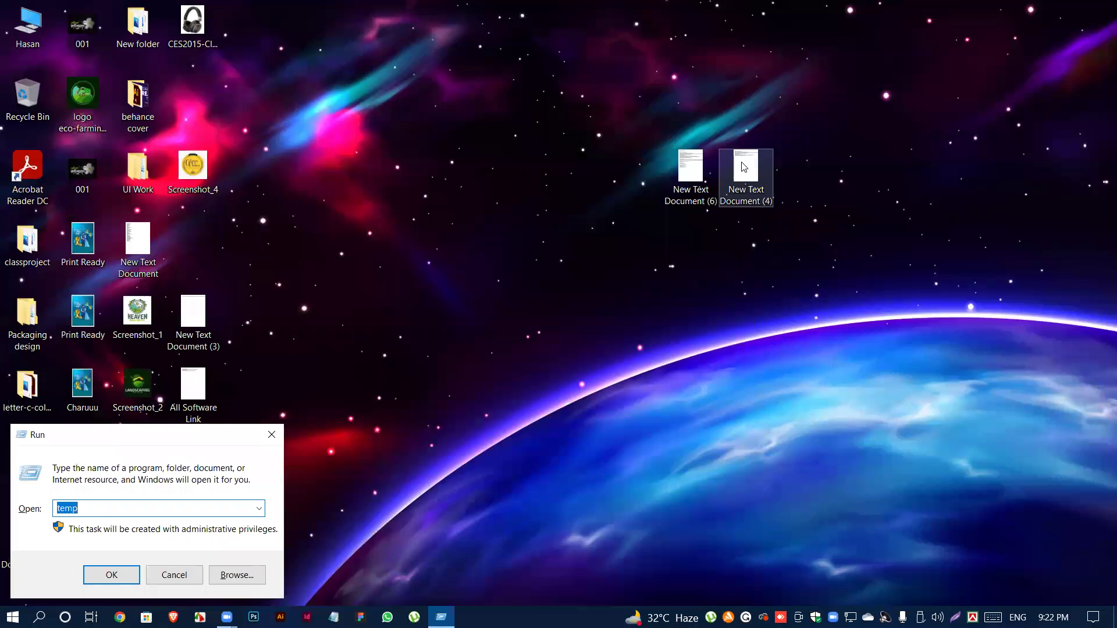
key(Return)
key(ctrl+a)
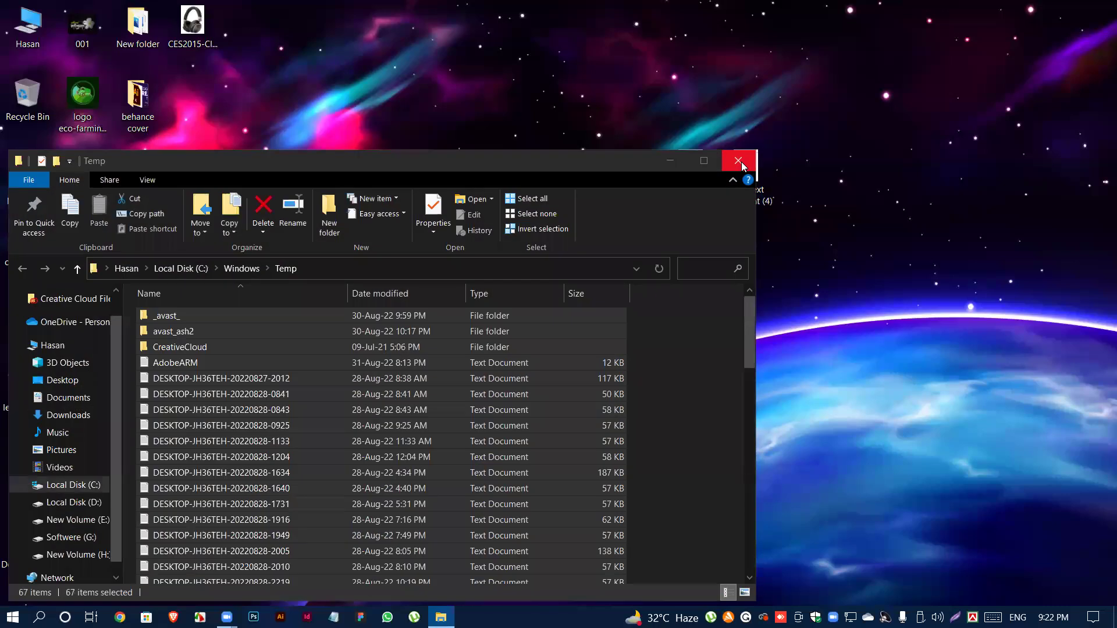
key(Delete)
click(169, 284)
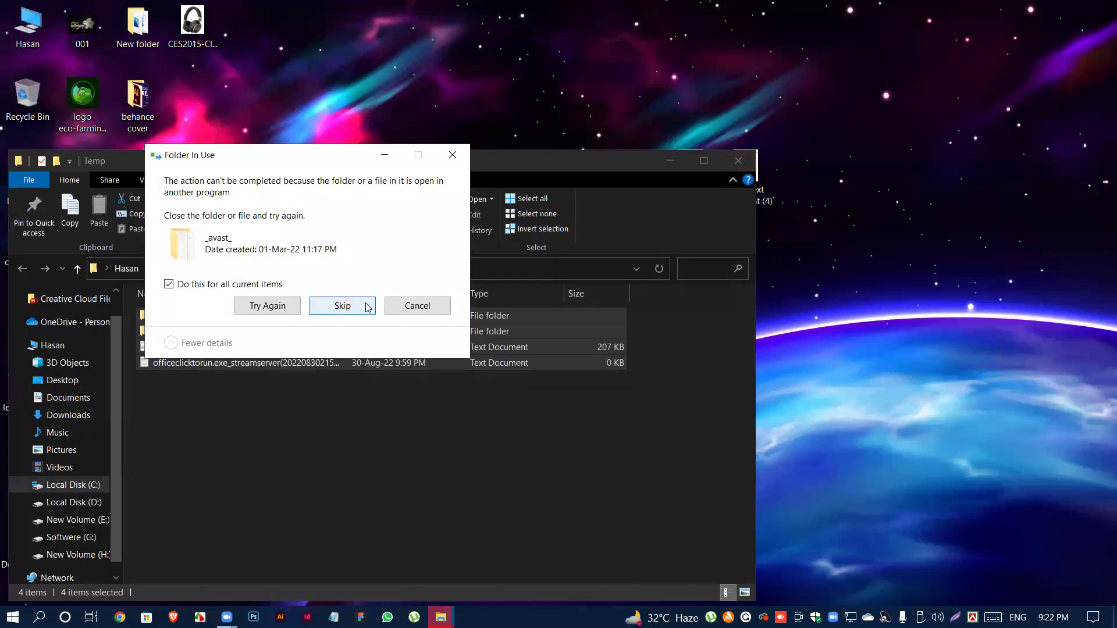
click(367, 307)
click(738, 161)
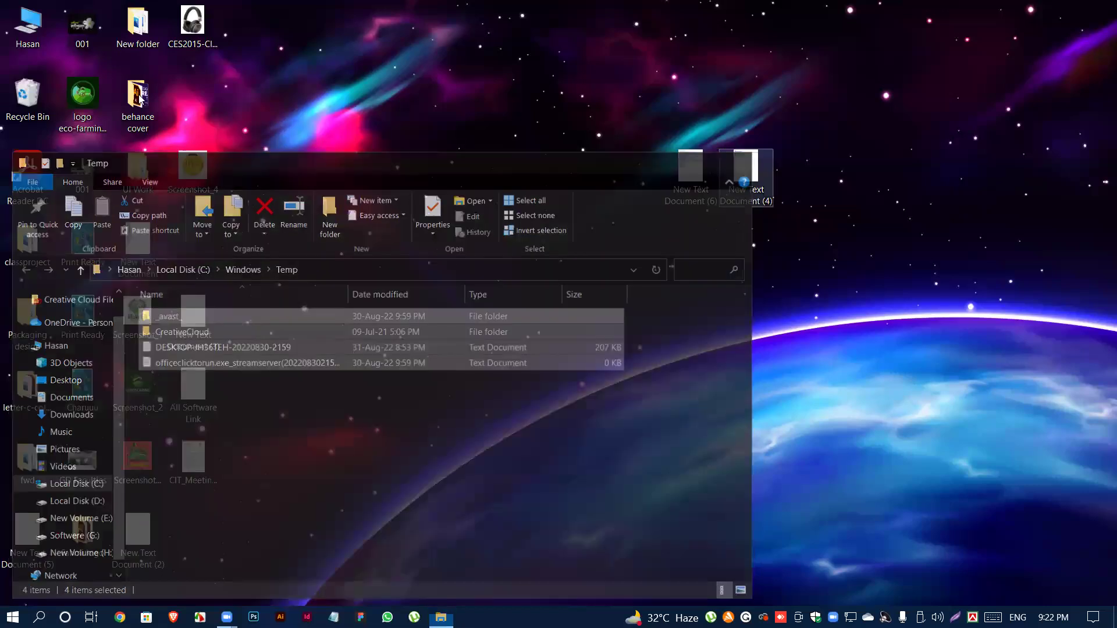
- Permanently delete everything in the Recycle Bin, close it and refresh the desktop
double_click(15, 95)
key(ctrl+a)
key(Delete)
key(Return)
click(738, 160)
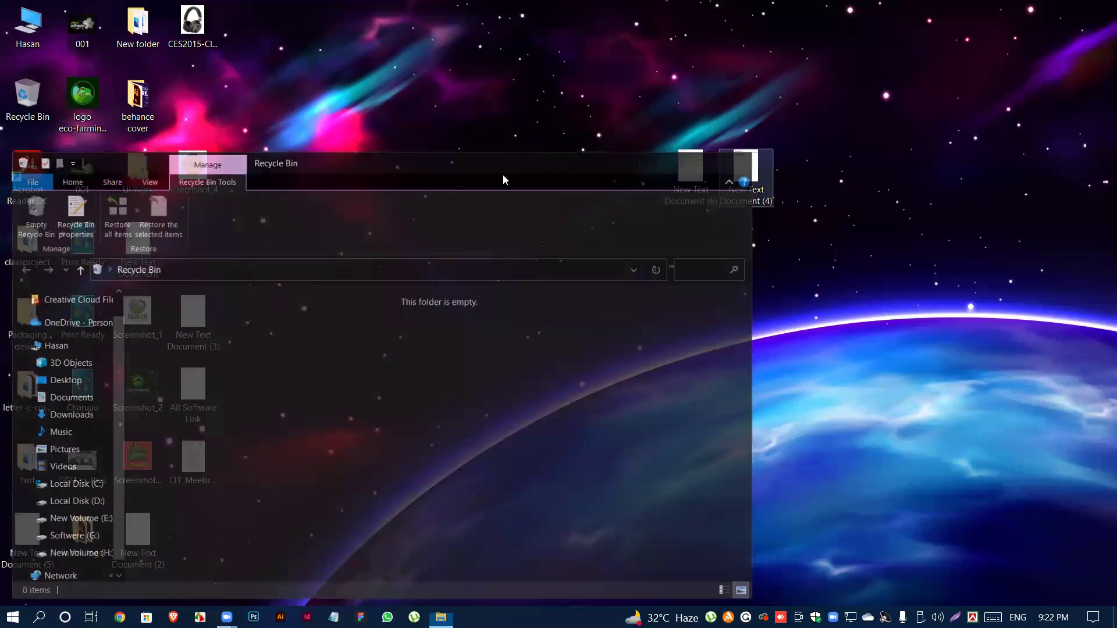
right_click(480, 169)
click(523, 214)
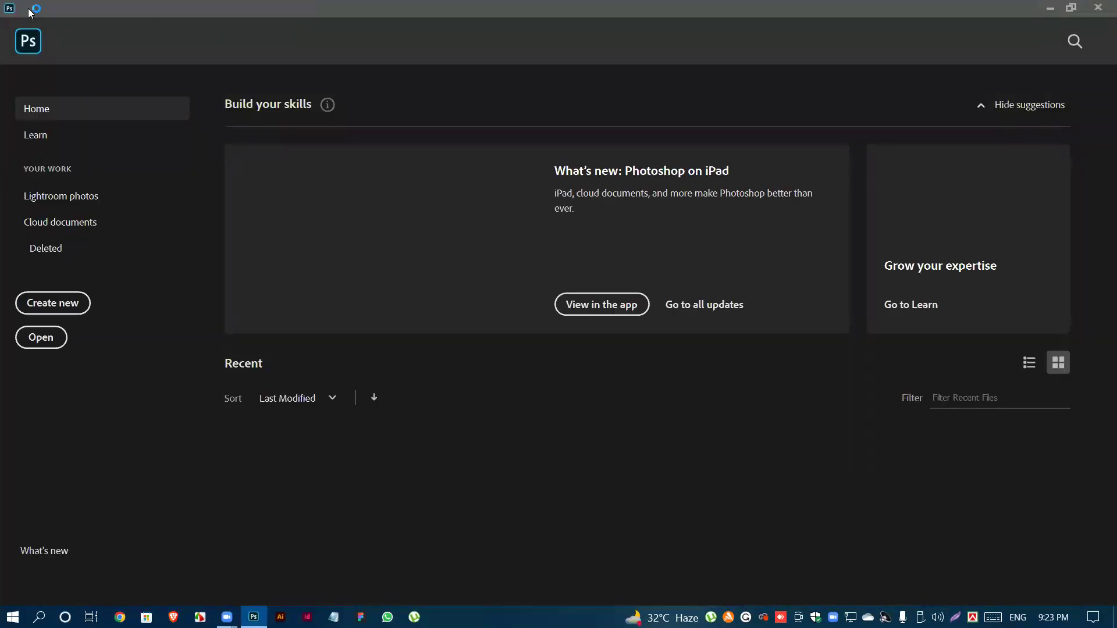
- In Photoshop, open the CES2015-Cleer-Noise-Cancelling-Headphone-1 image from the recent files in Quick access
click(31, 11)
click(32, 10)
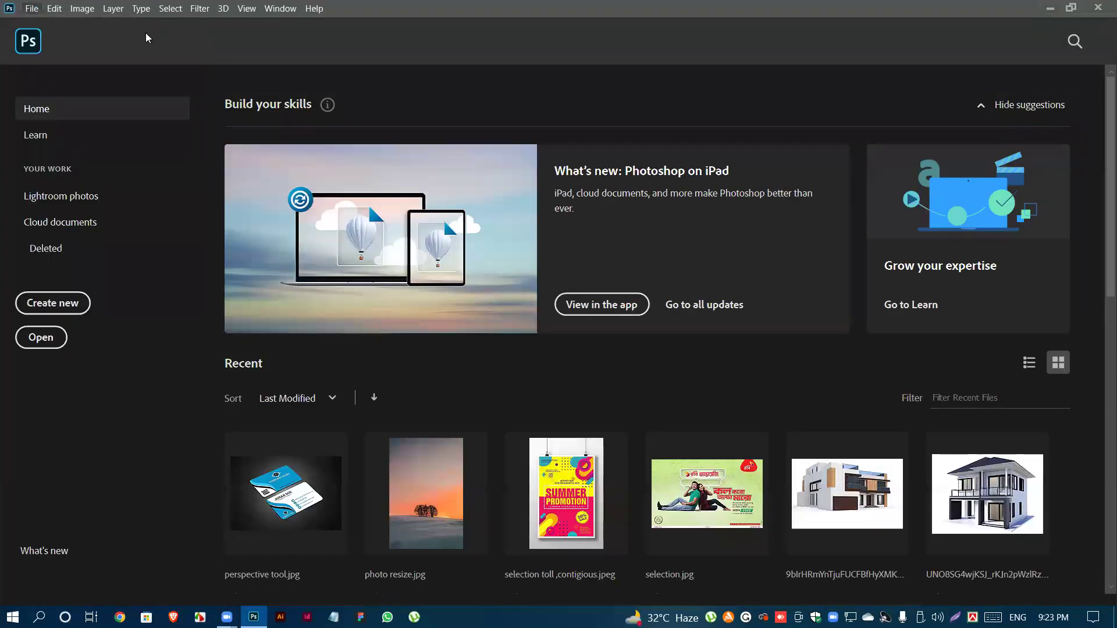
click(31, 9)
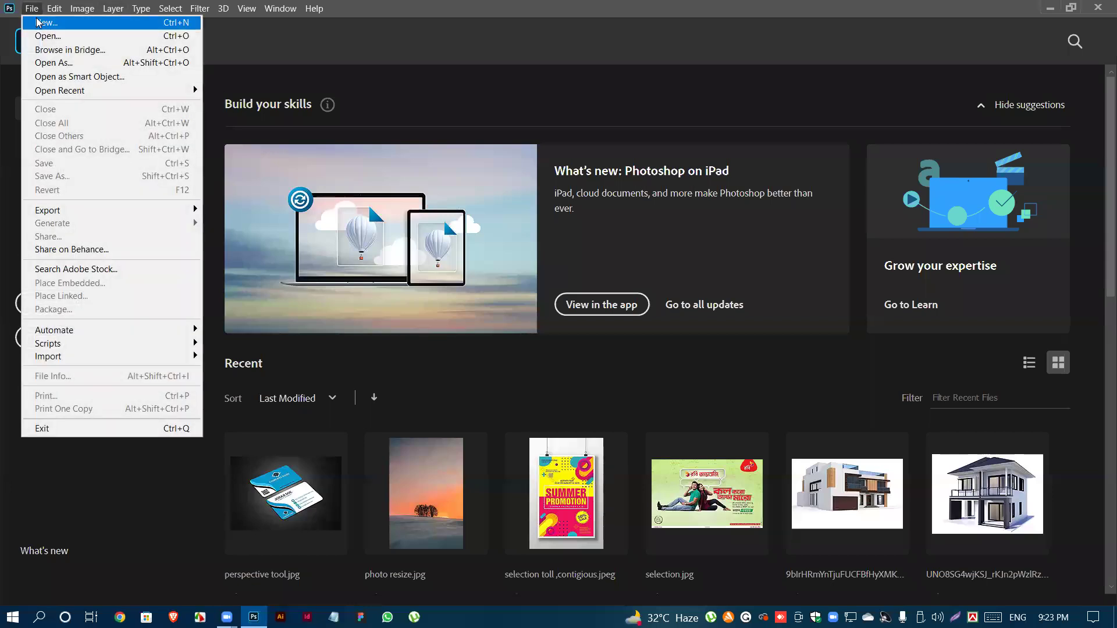
click(35, 32)
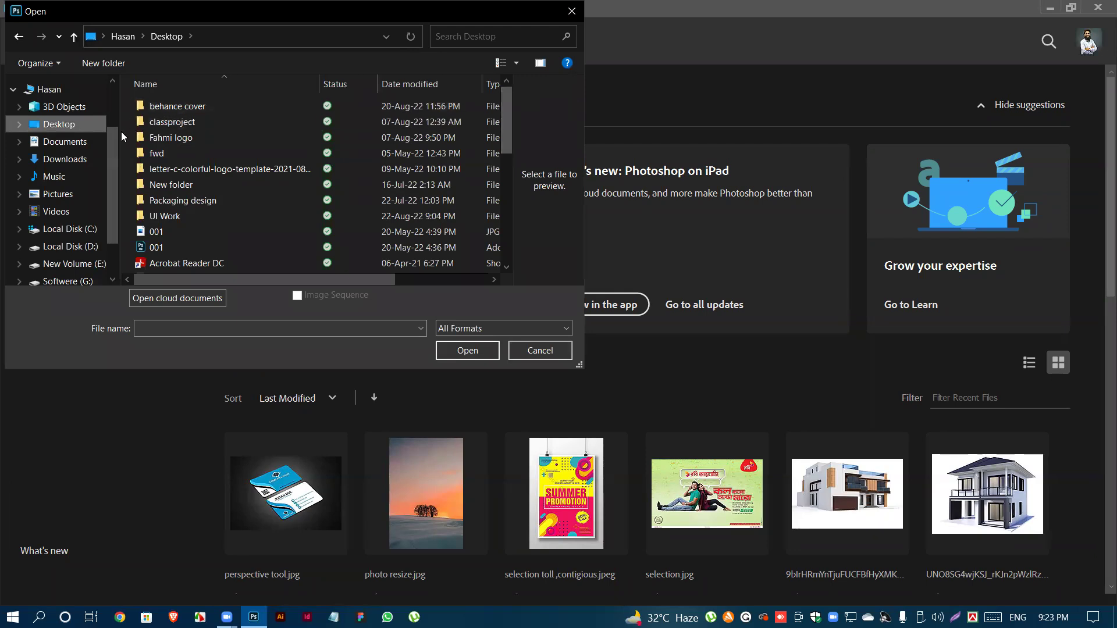
scroll(73, 210, down, 1)
scroll(64, 135, up, 3)
click(54, 92)
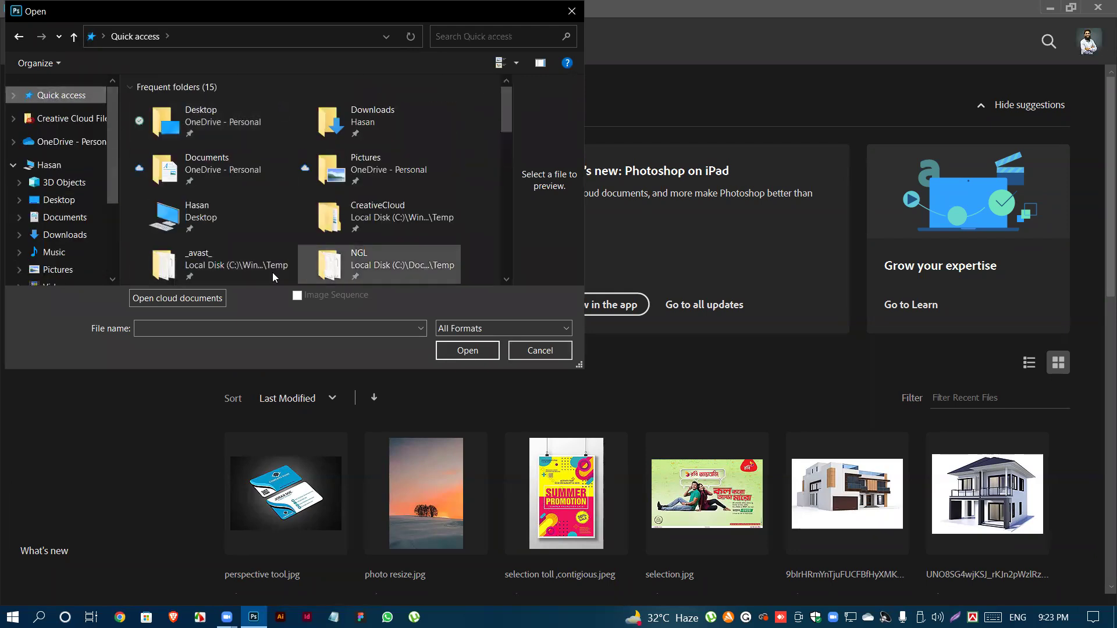
scroll(401, 182, down, 6)
click(250, 242)
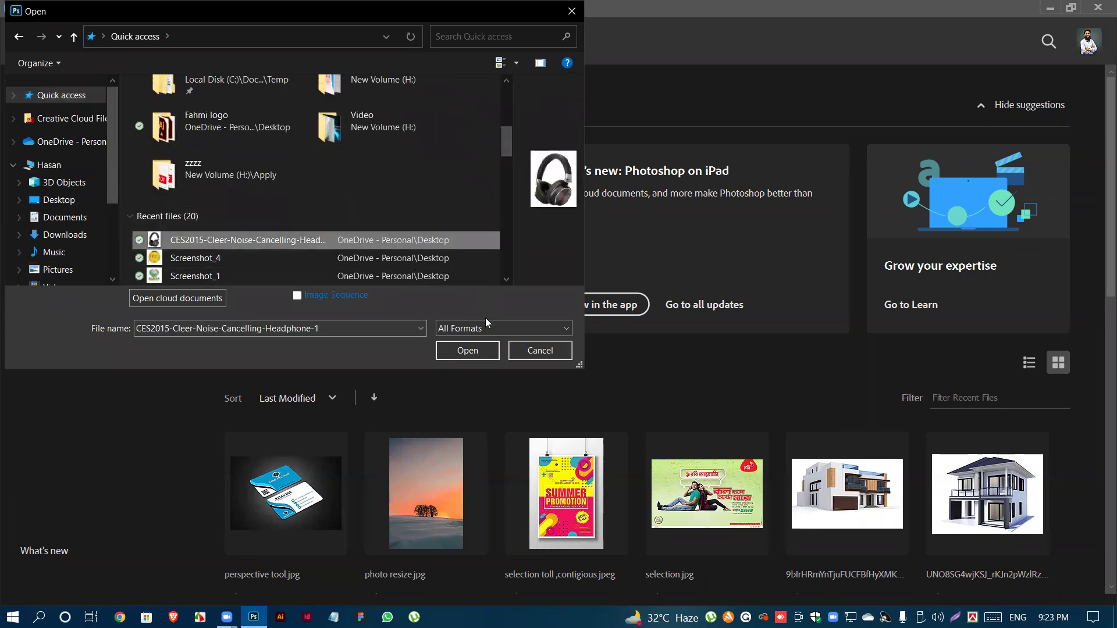
click(471, 353)
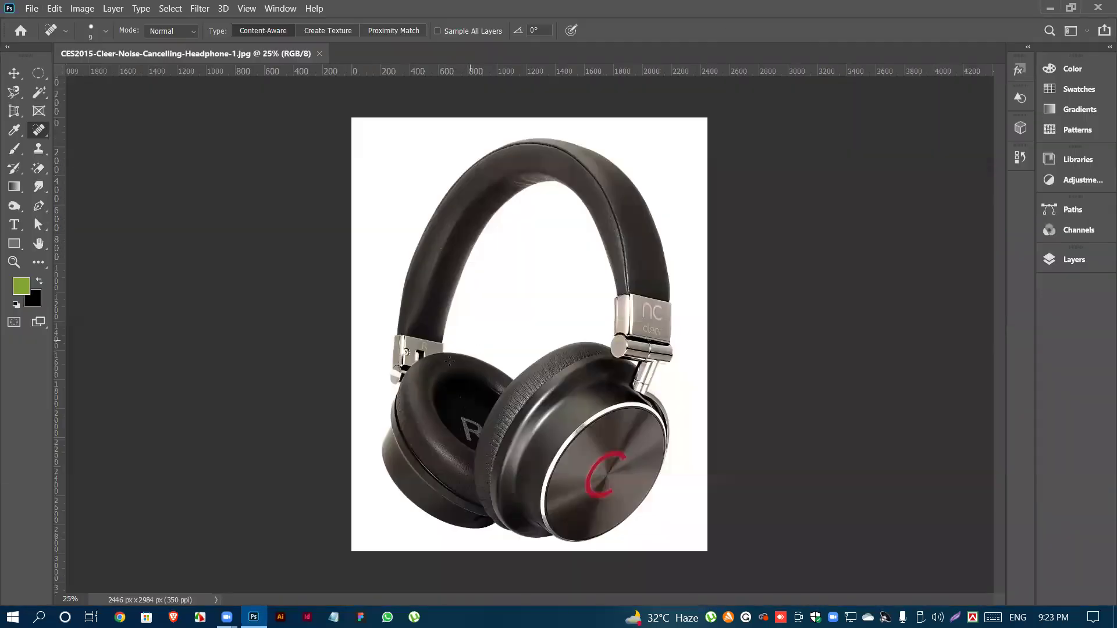
- Duplicate the Background layer of the headphone image and hide the original Background
click(14, 74)
click(1071, 259)
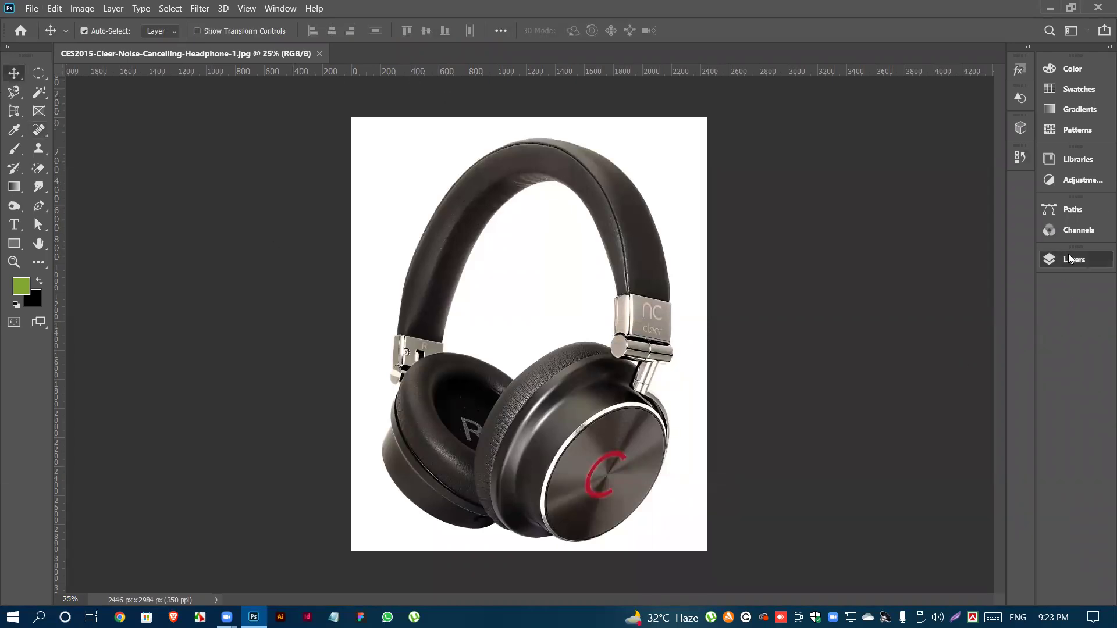
key(ctrl+j)
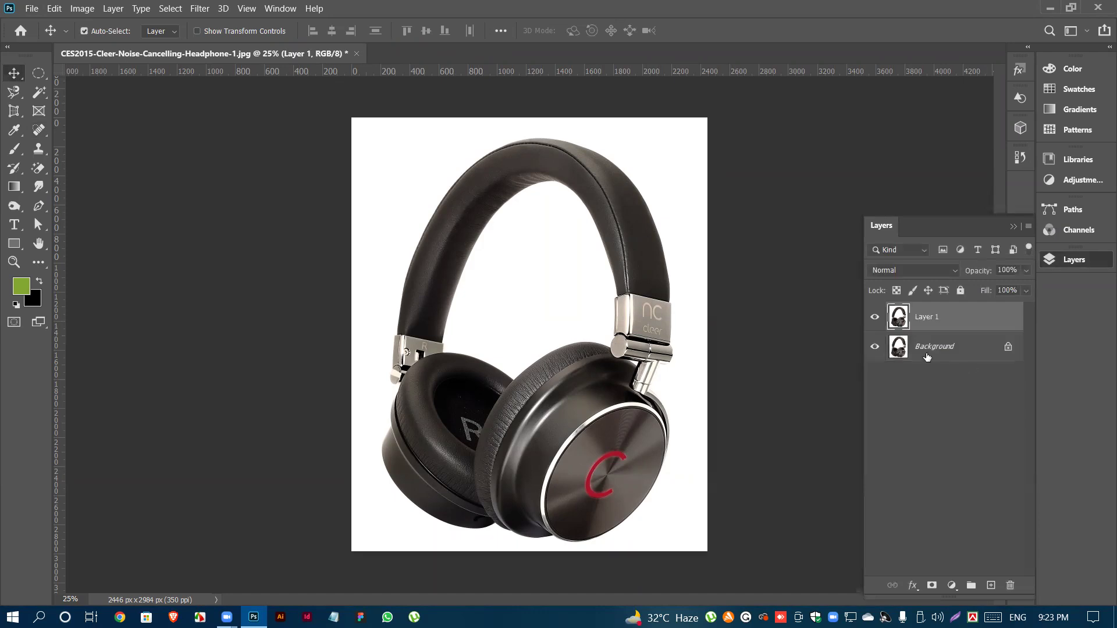
click(875, 347)
- With the Pen tool in Shape mode, draw a closed curvy green shape about 2004 × 1641 px over the headband
key(p)
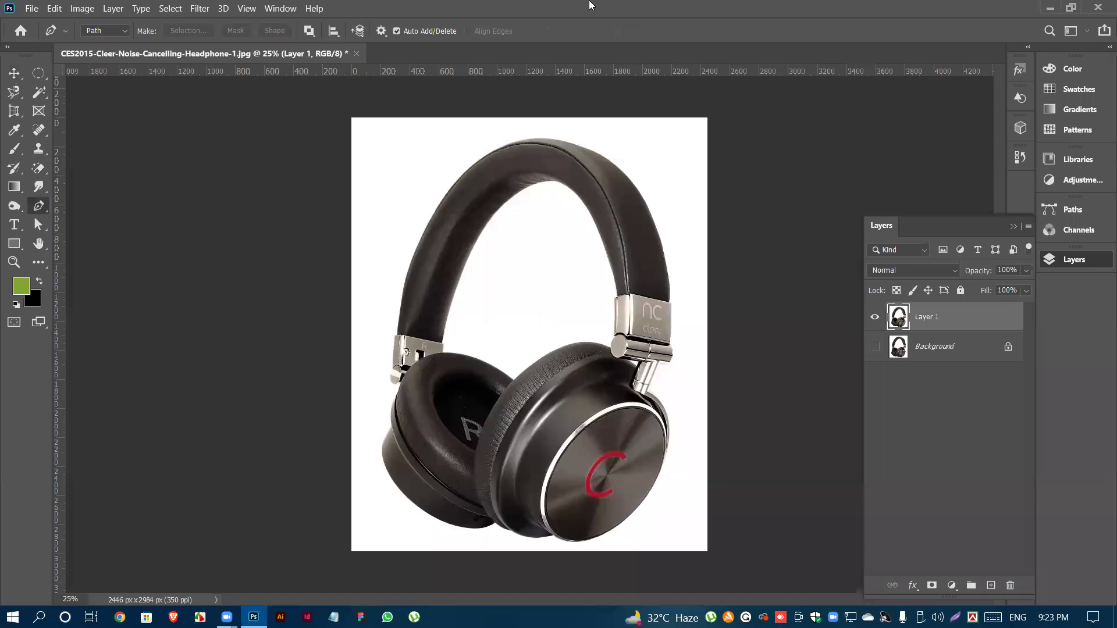
click(119, 32)
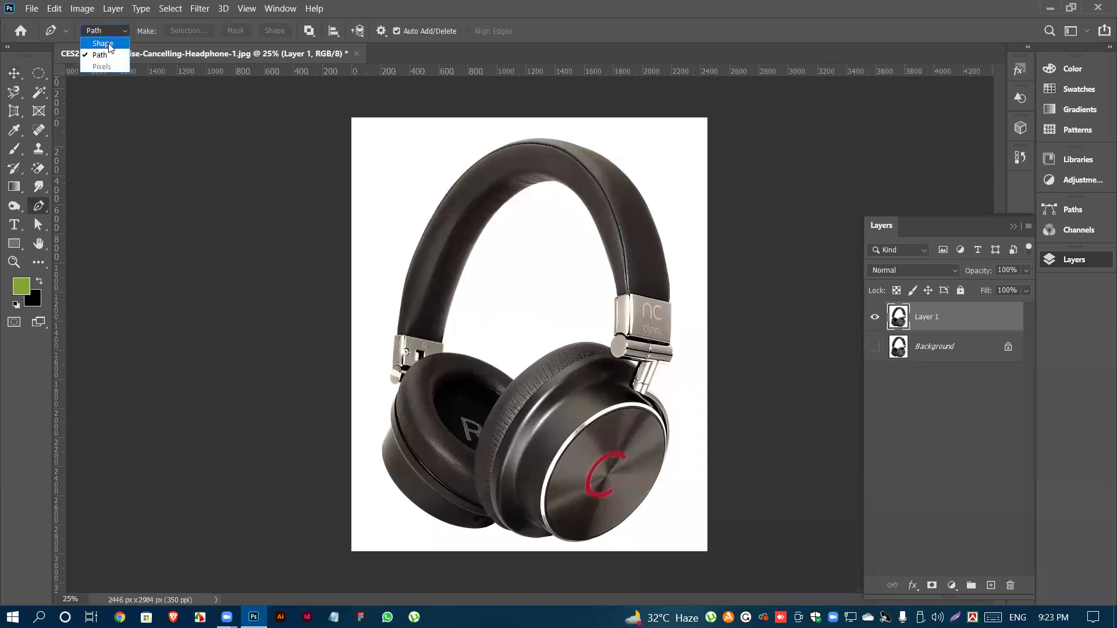
click(109, 44)
drag(395, 185, 440, 160)
drag(549, 155, 608, 229)
drag(658, 278, 670, 374)
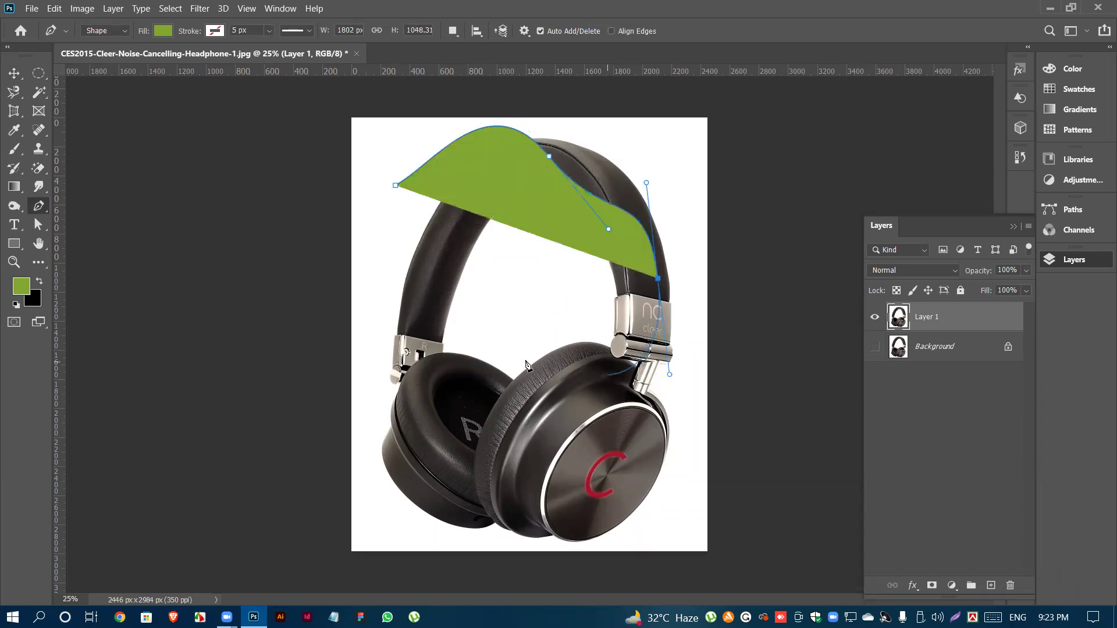
drag(520, 364, 491, 365)
click(552, 273)
drag(449, 291, 384, 234)
drag(476, 207, 484, 183)
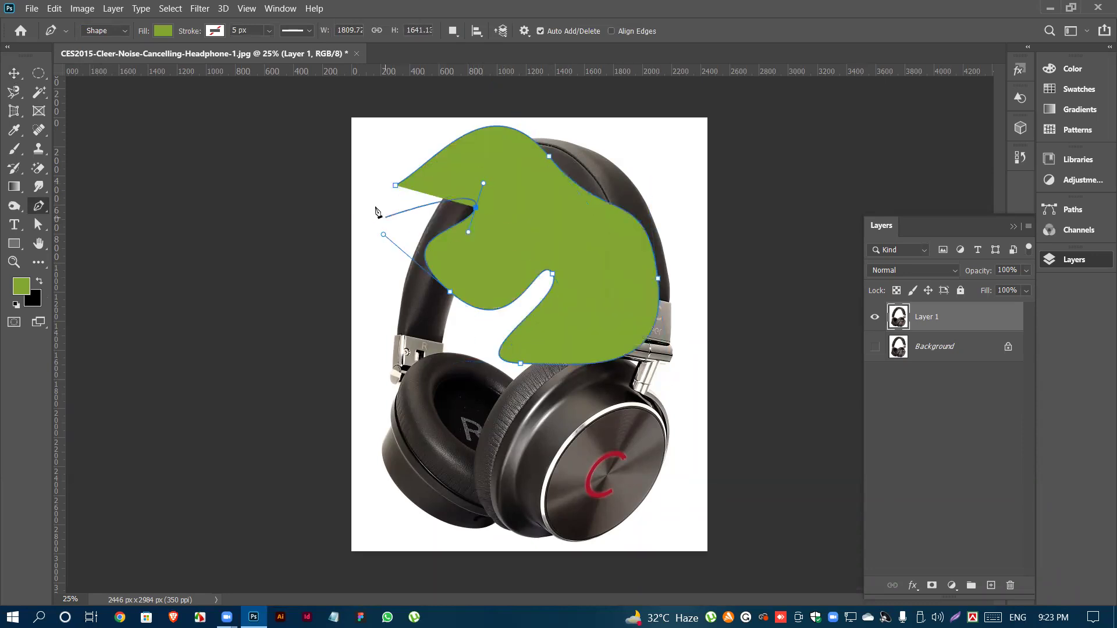
drag(373, 203, 366, 177)
drag(398, 144, 394, 123)
click(395, 185)
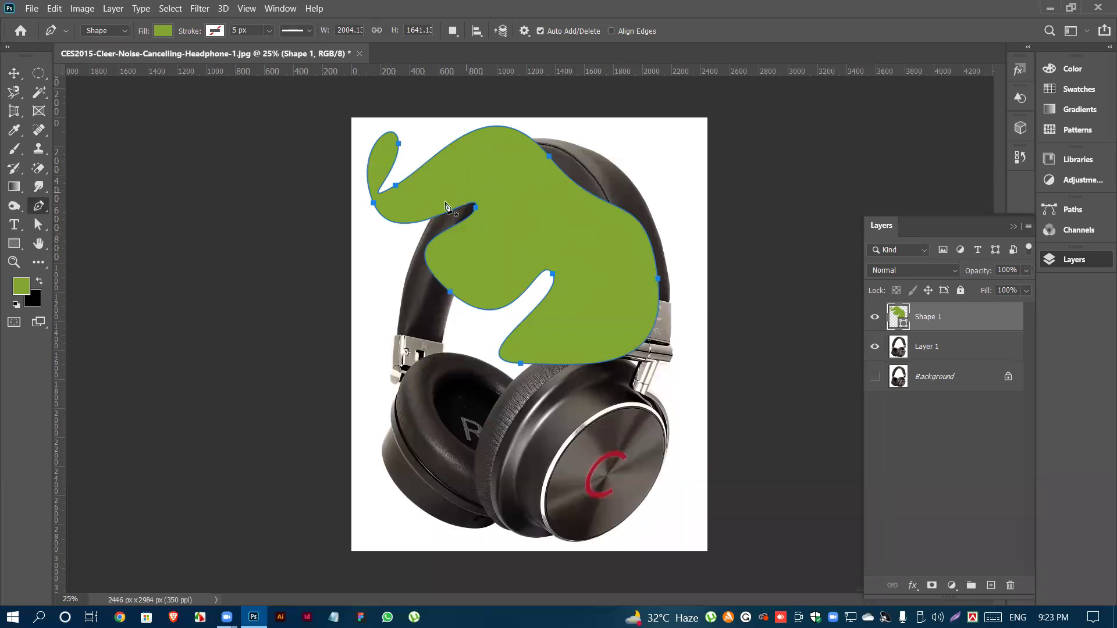
- Give the green shape over the headband a light green stroke 33.98 px wide
click(220, 36)
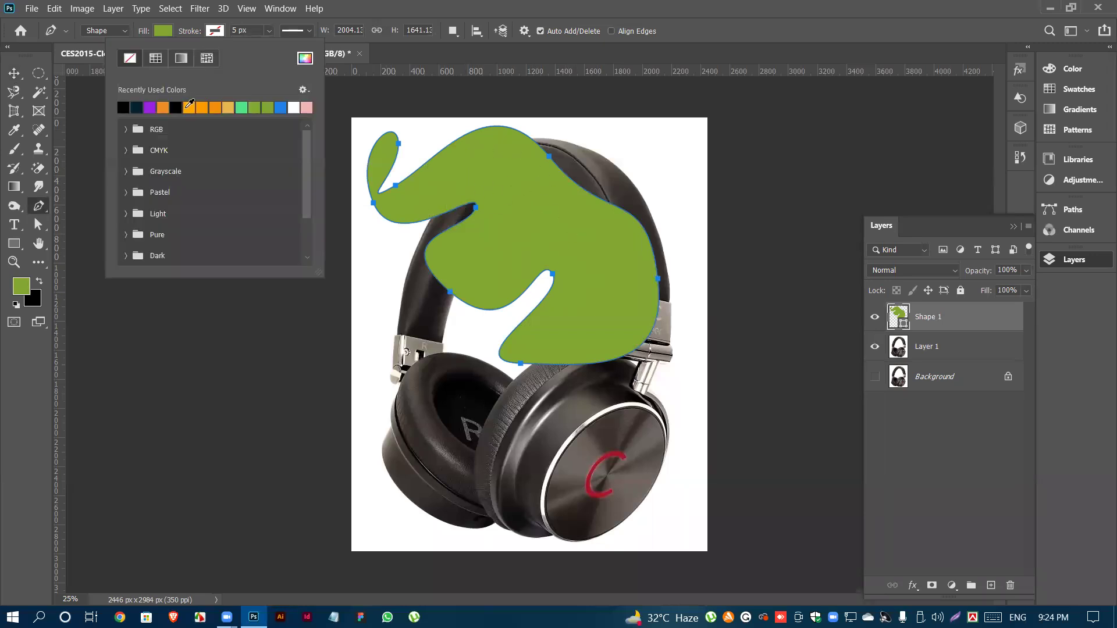
click(123, 107)
click(349, 3)
click(269, 33)
mouse_move(274, 49)
mouse_down()
mouse_move(294, 49)
mouse_move(280, 49)
mouse_up()
click(345, 17)
click(269, 31)
click(269, 31)
- Set the shape's stroke to the dotted style and its fill to orange
click(308, 34)
click(305, 100)
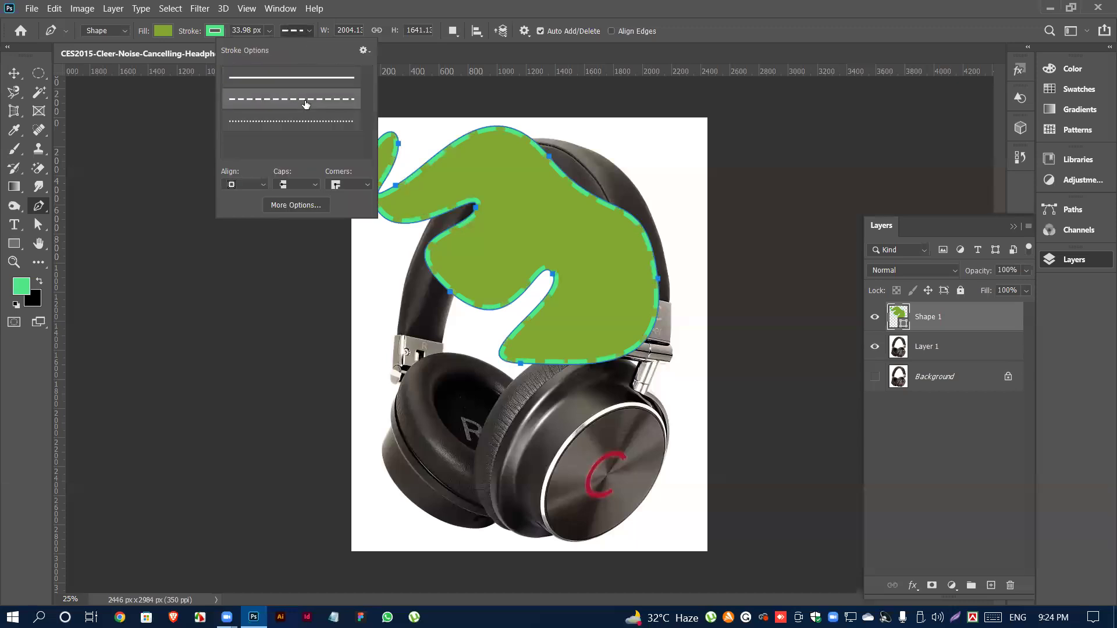
click(292, 122)
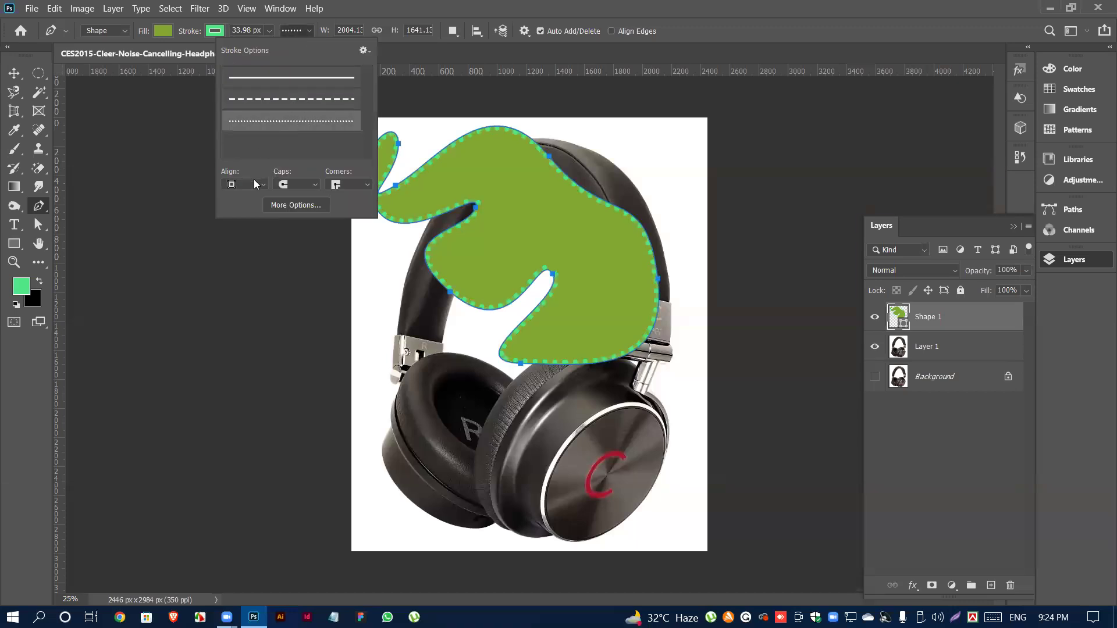
click(374, 18)
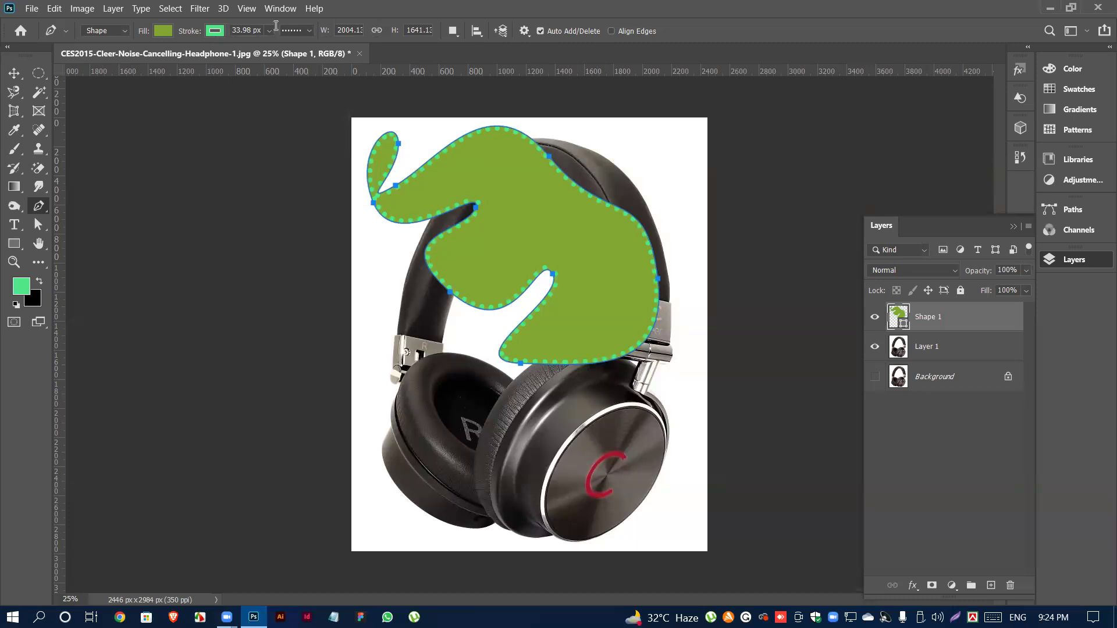
click(163, 30)
click(178, 109)
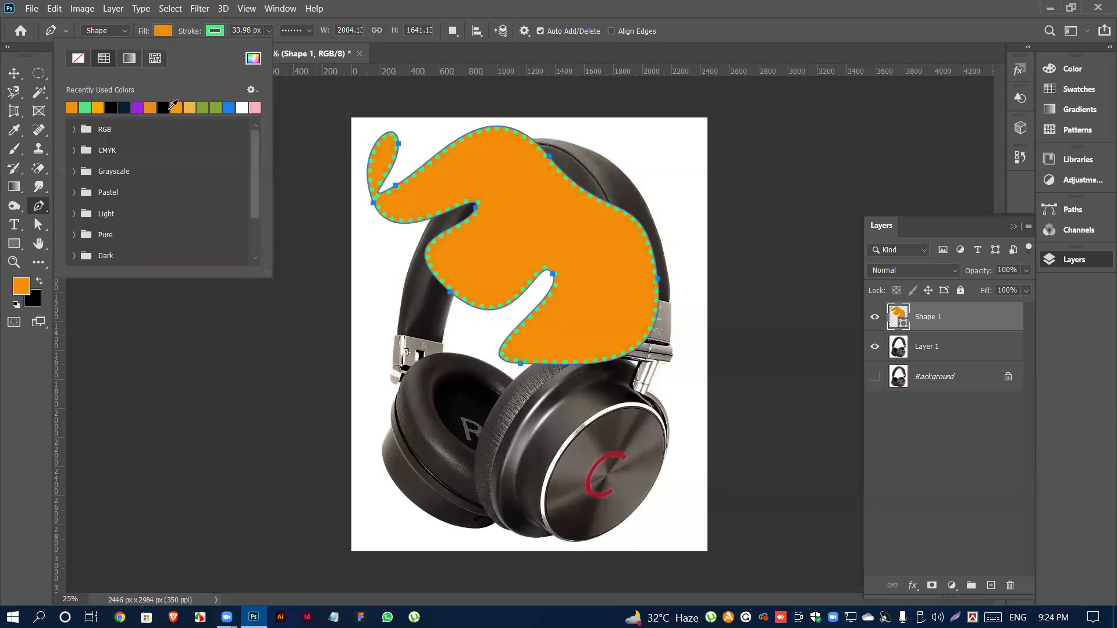
key(Return)
- Move the Shape 1 object down over the headphone, and delete it from the document
click(13, 77)
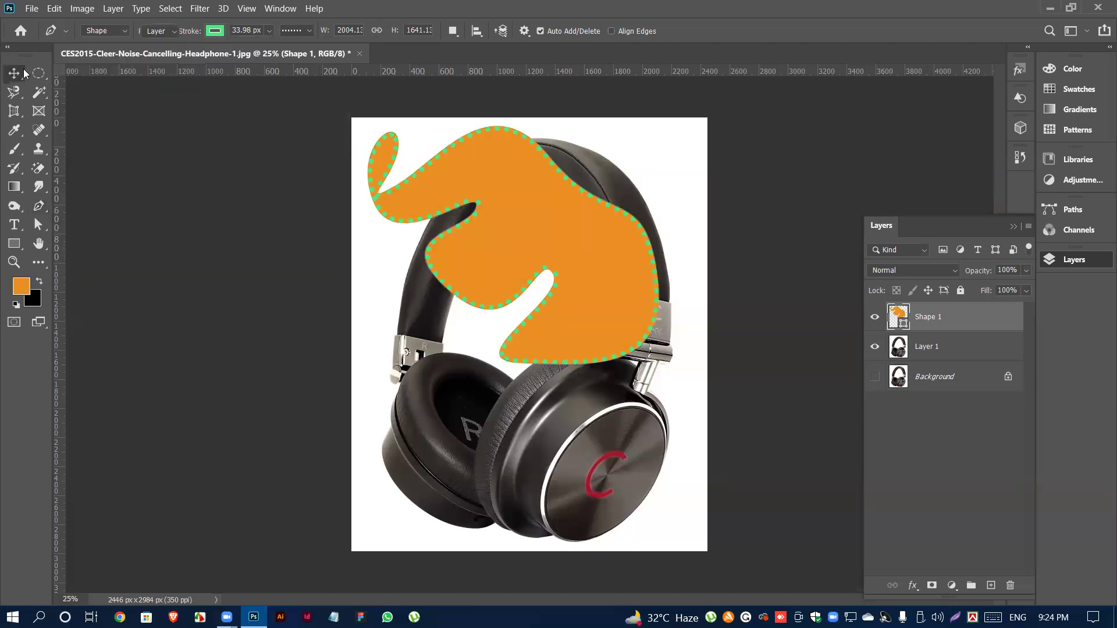
drag(505, 232, 525, 291)
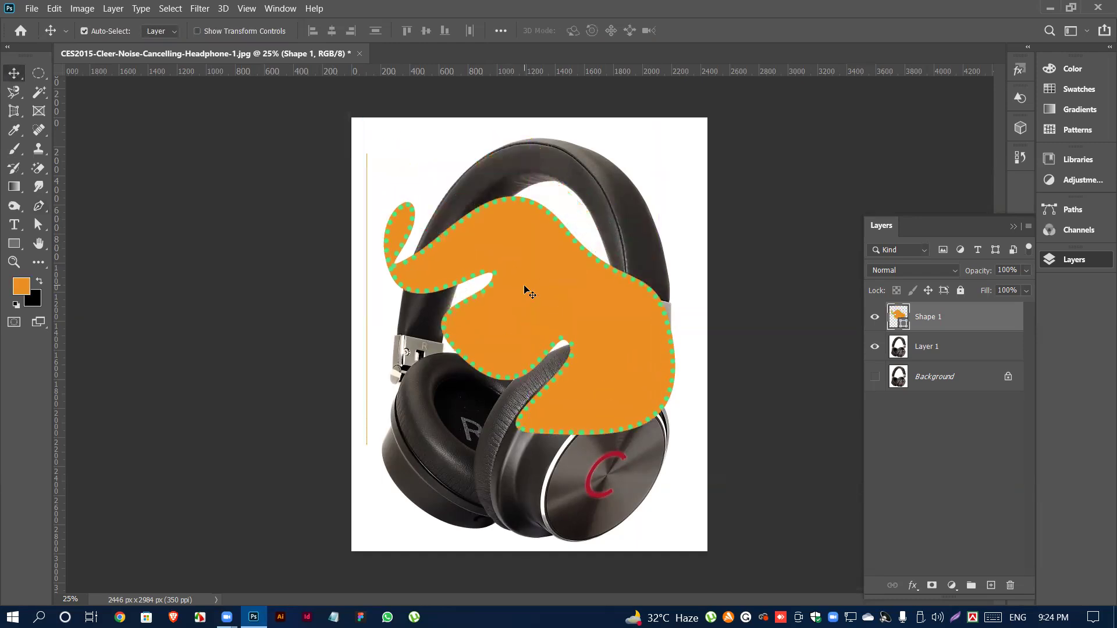
key(Delete)
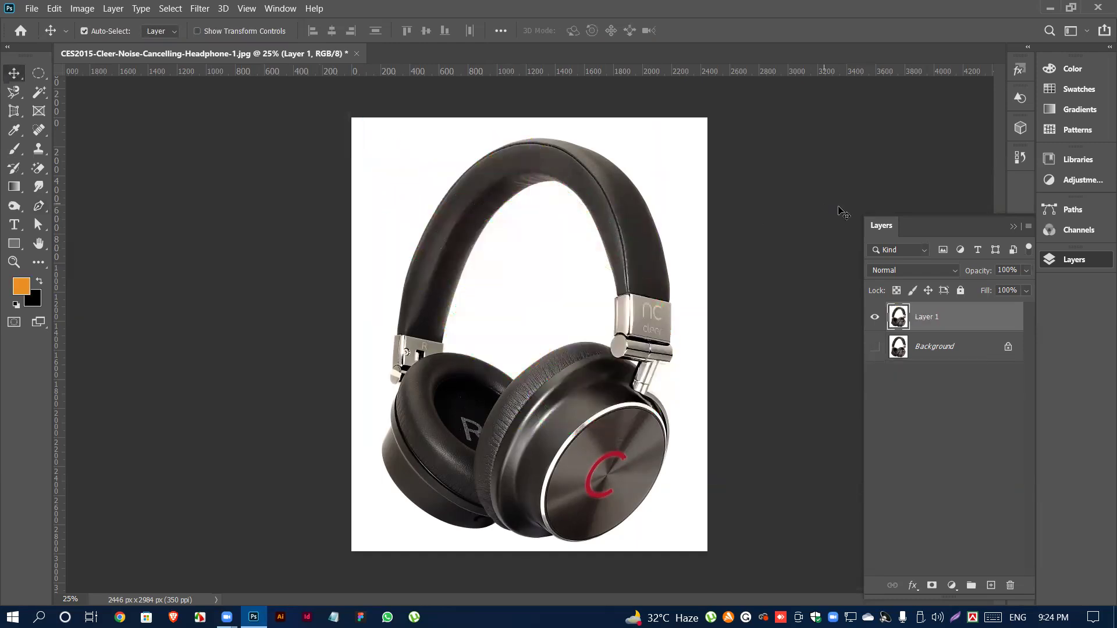
- Set the Pen tool to Path mode with Exclude Overlapping Shapes as the path operation
click(39, 206)
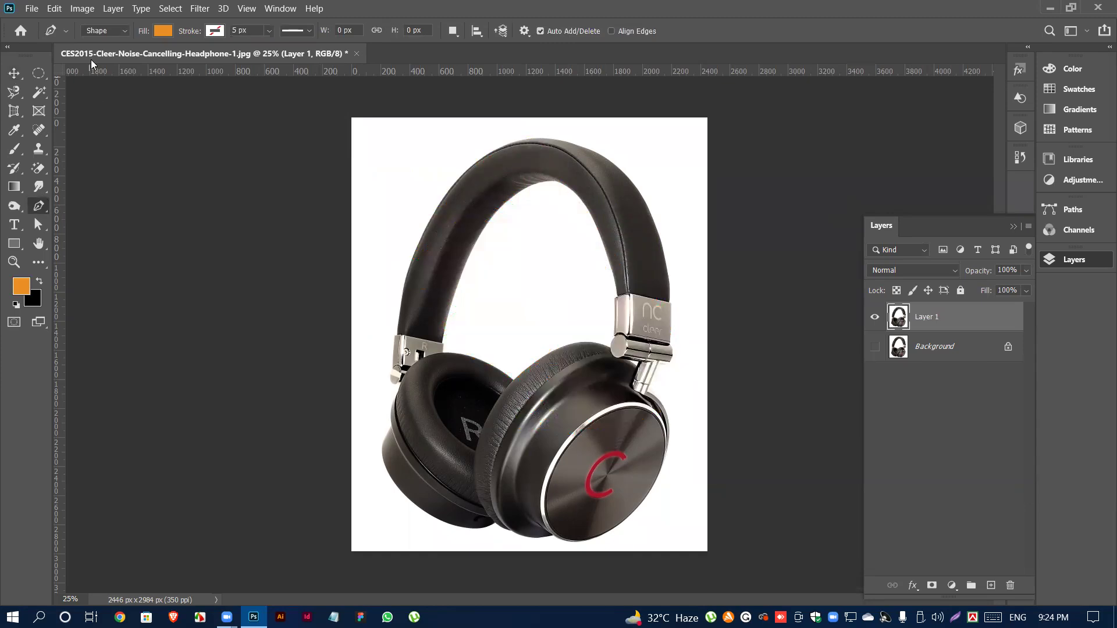
click(104, 31)
click(102, 54)
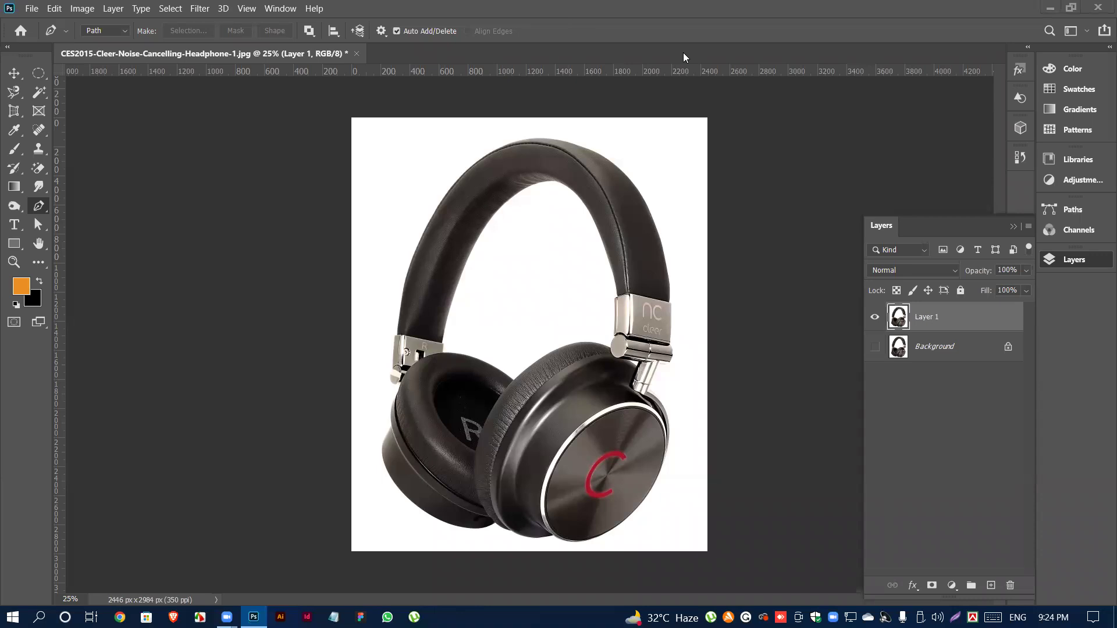
click(309, 31)
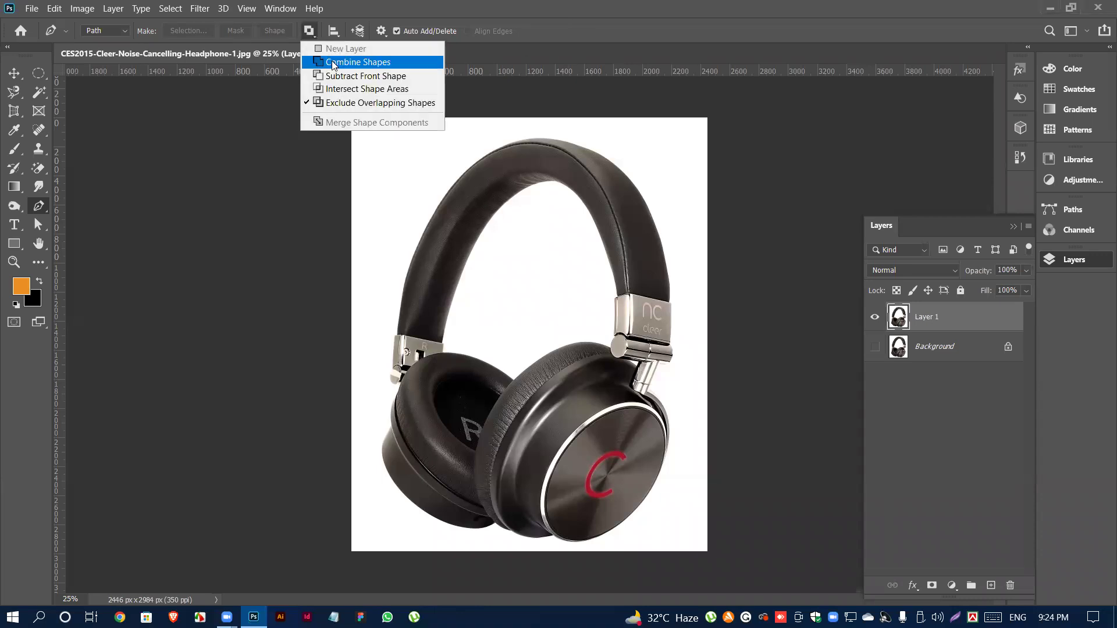
click(404, 105)
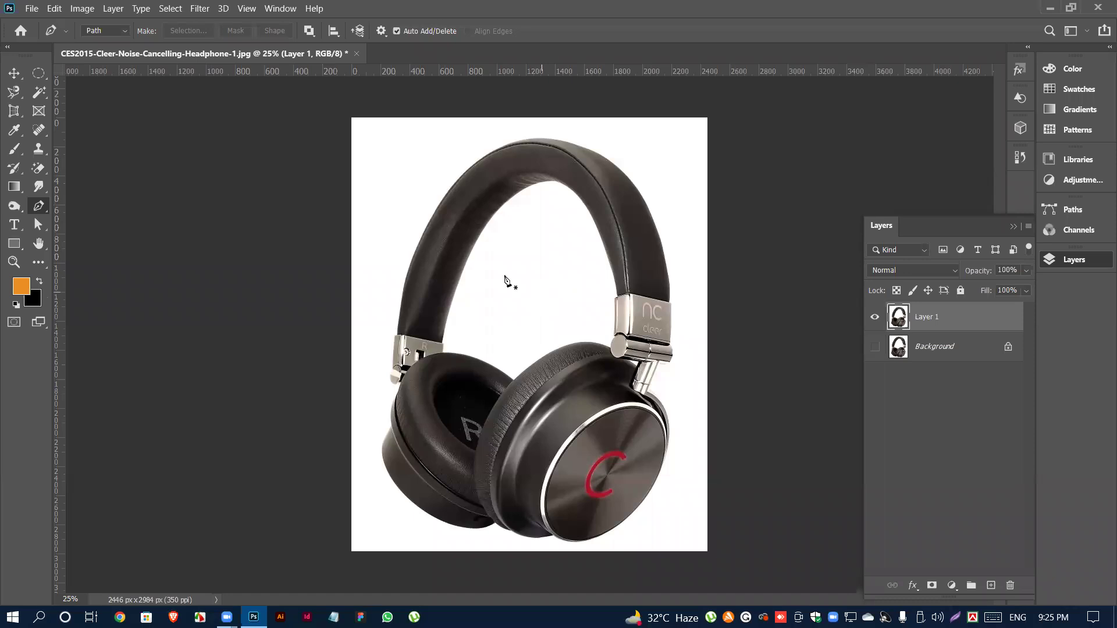
click(318, 35)
click(487, 20)
- Examine the outer left edge of the headband and its metal hinge at close range, down to individual pixels
scroll(499, 269, up, 2)
scroll(457, 345, up, 8)
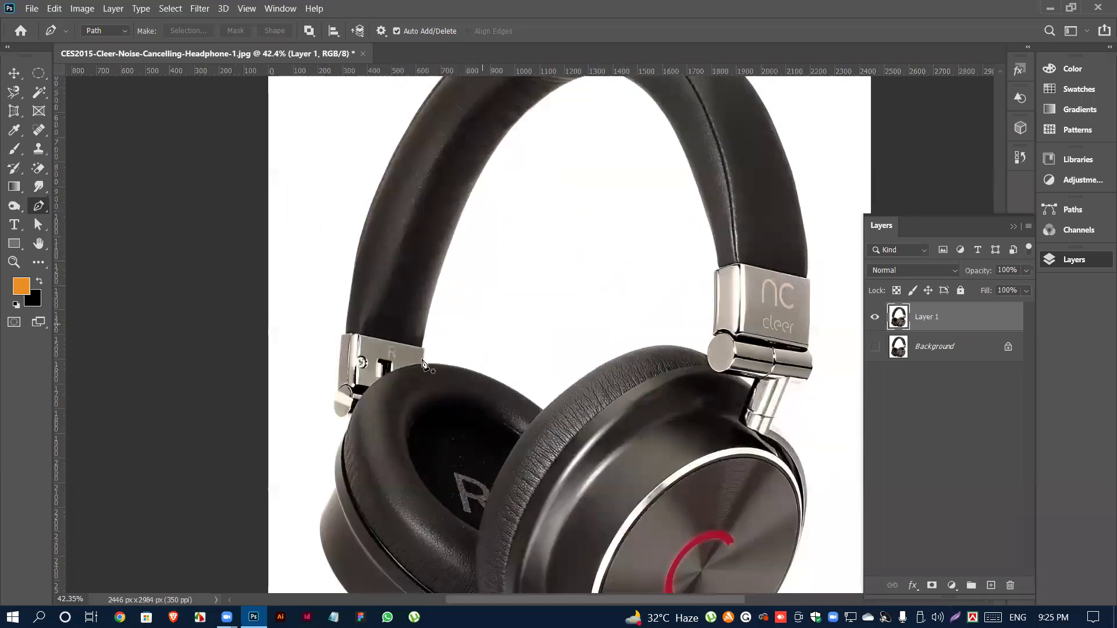
scroll(339, 334, up, 6)
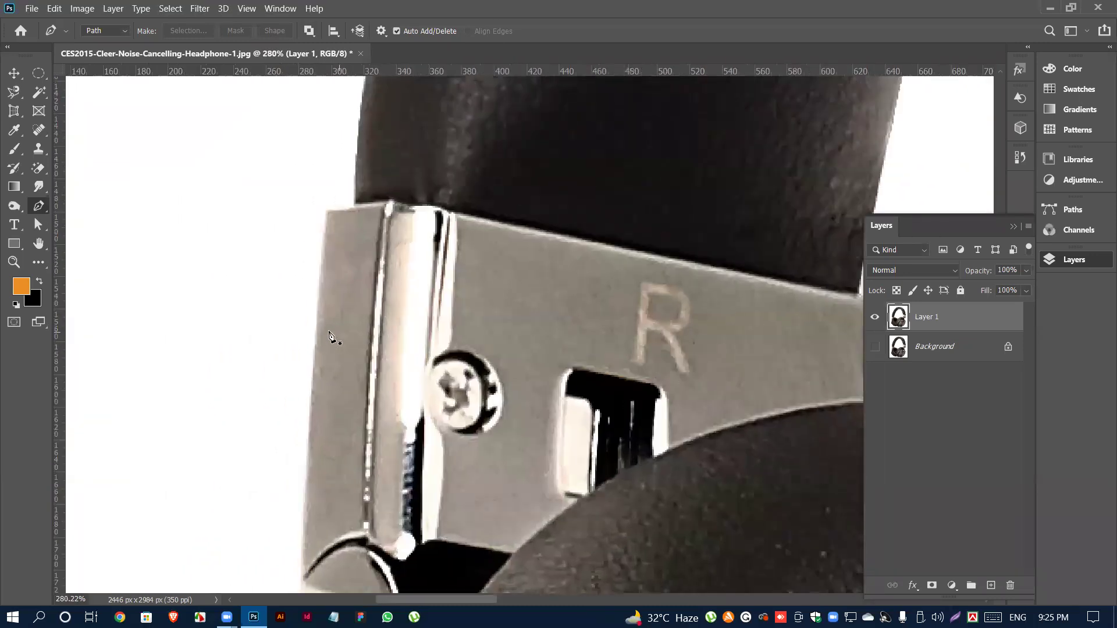
scroll(339, 338, down, 7)
scroll(347, 307, up, 5)
scroll(344, 302, up, 12)
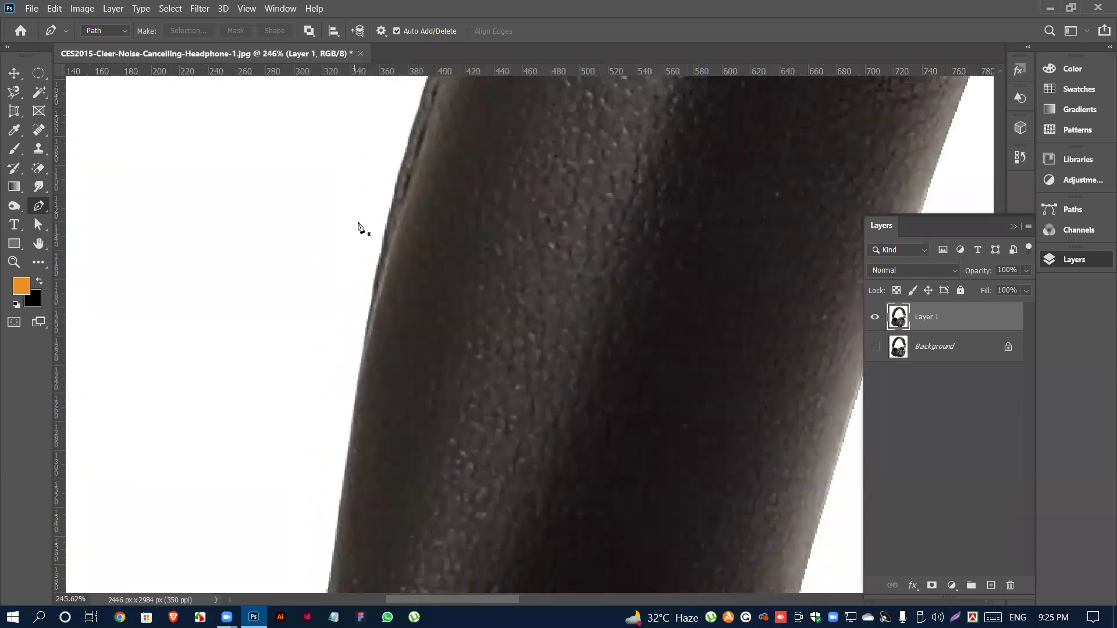
scroll(416, 262, up, 3)
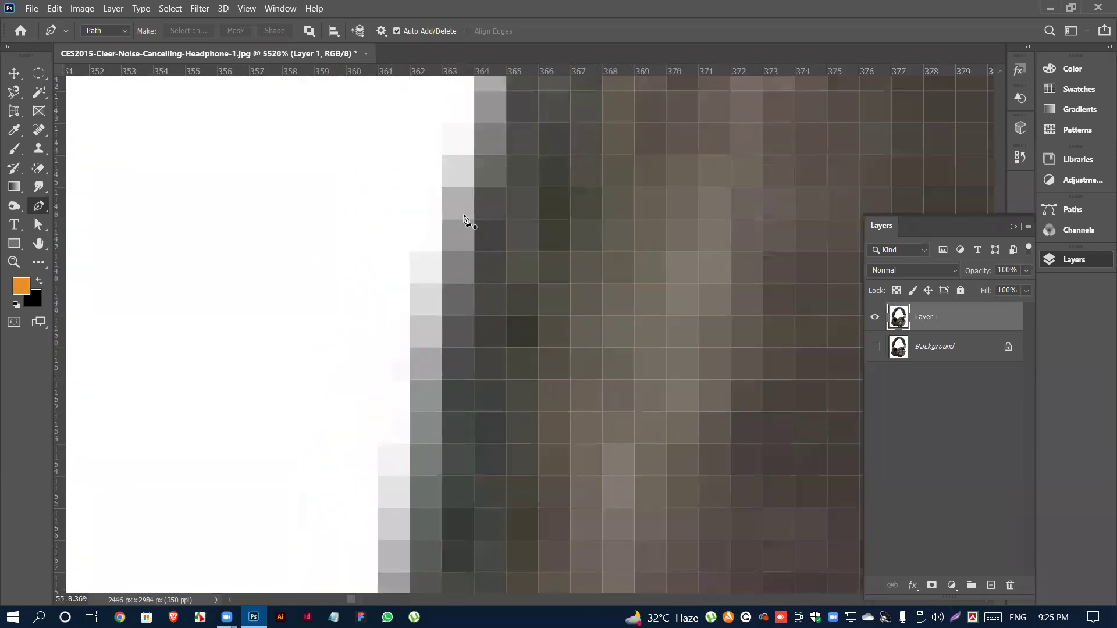
scroll(465, 280, down, 3)
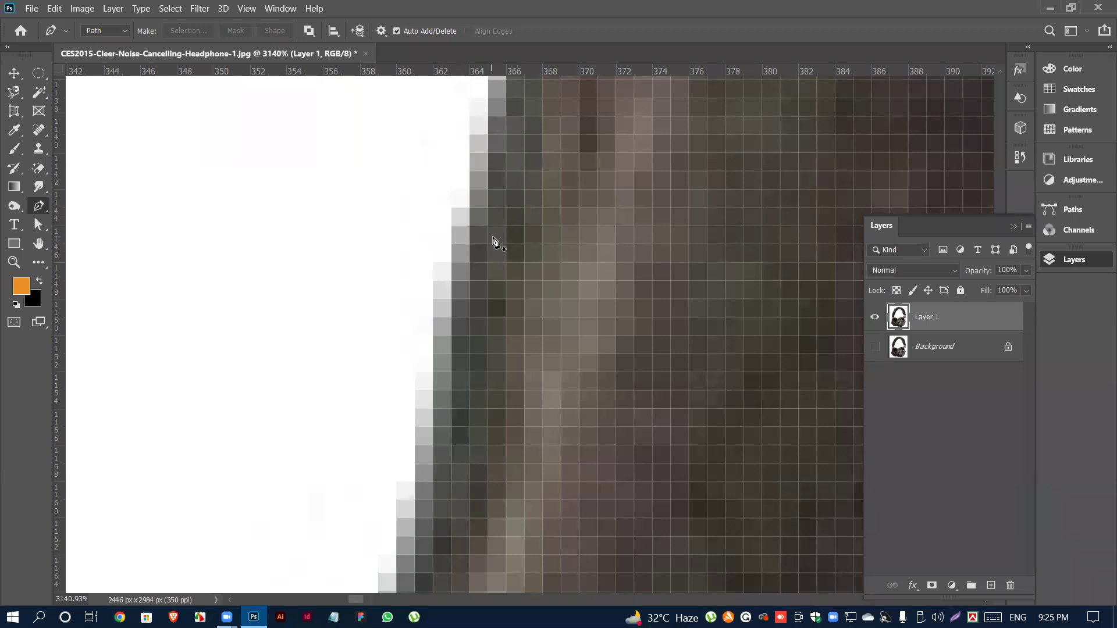
scroll(492, 259, down, 8)
scroll(489, 267, down, 10)
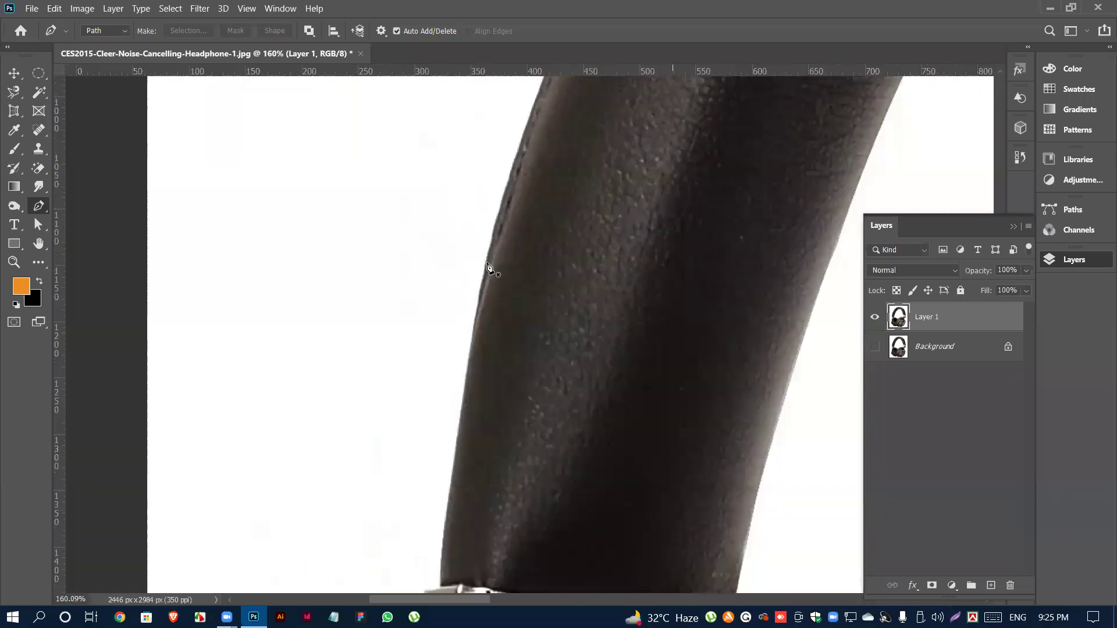
scroll(717, 250, down, 2)
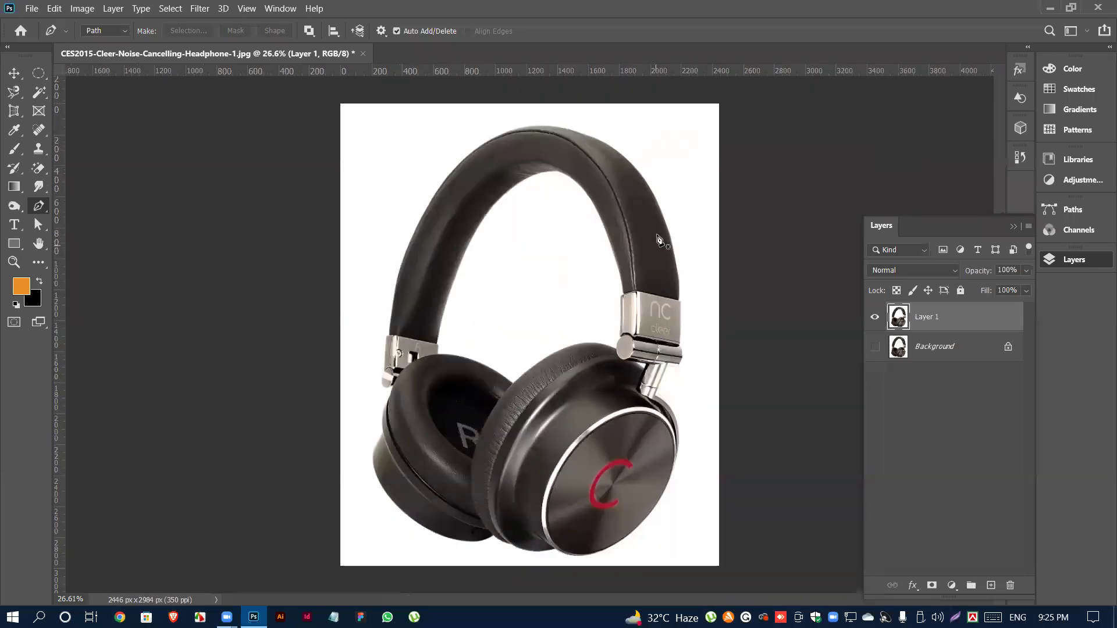
- Start a path with a smooth anchor on the headband's outer left edge, just above the metal hinge
scroll(608, 265, up, 3)
scroll(513, 288, up, 2)
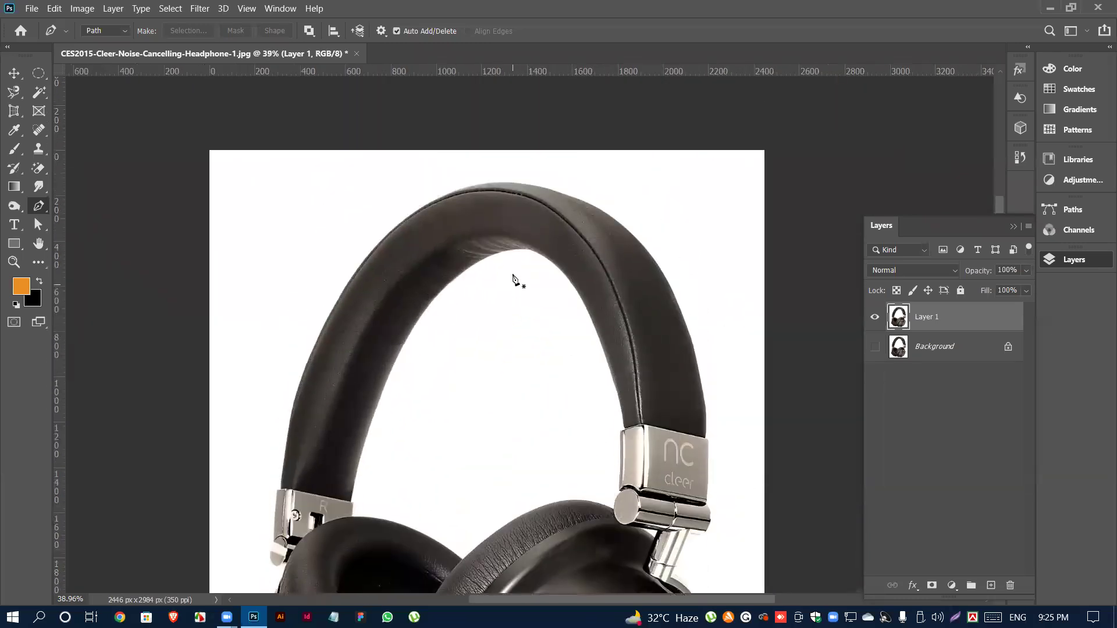
scroll(315, 489, up, 10)
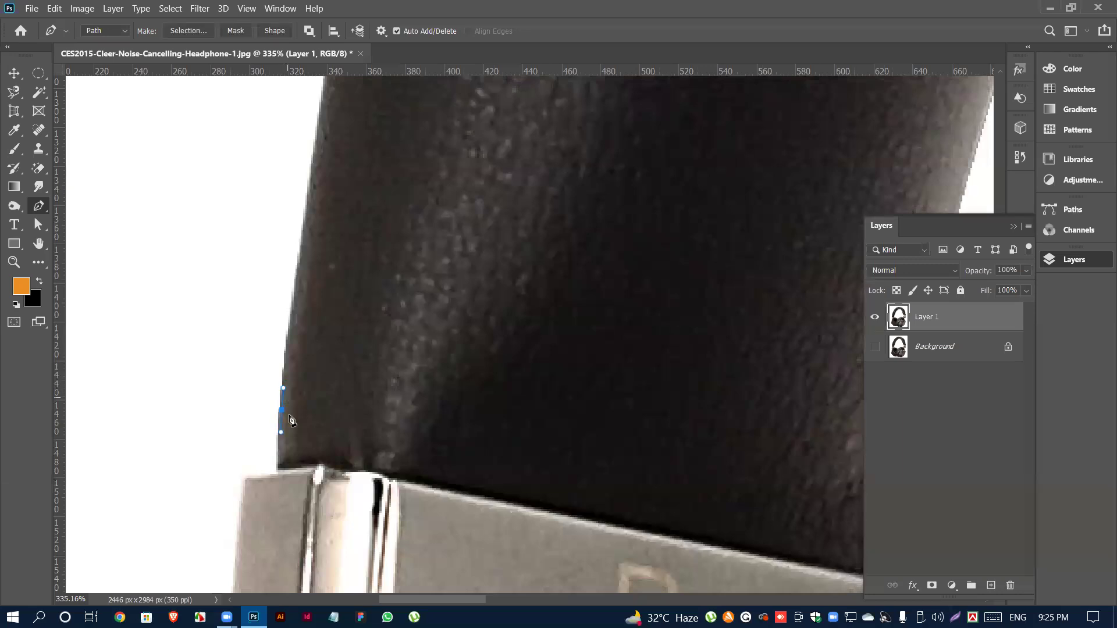
scroll(302, 384, down, 5)
scroll(319, 382, down, 3)
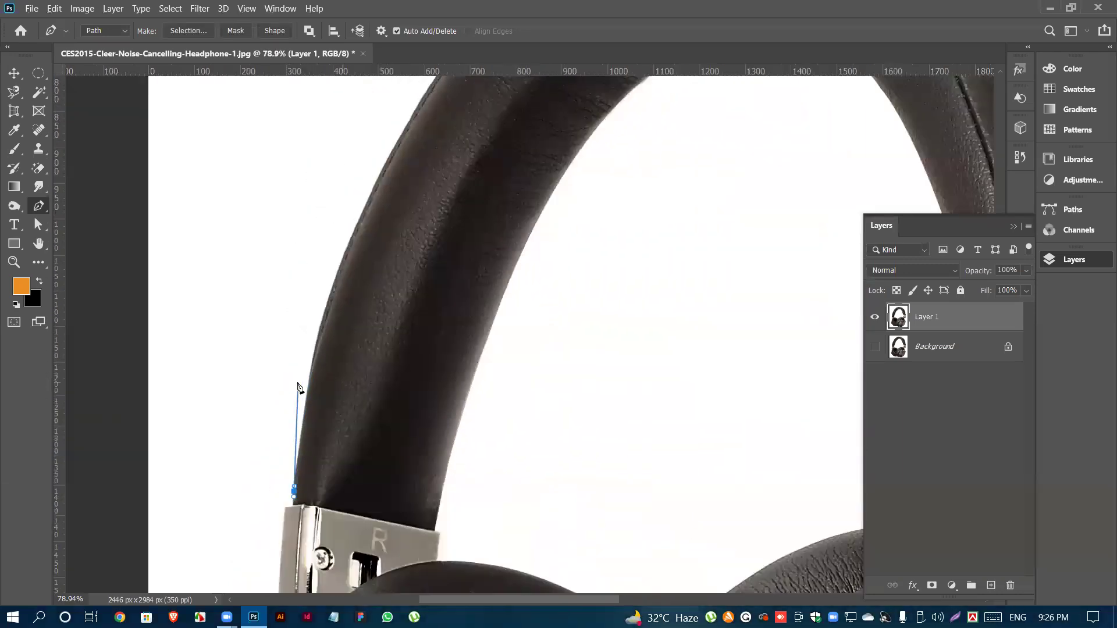
scroll(430, 291, up, 2)
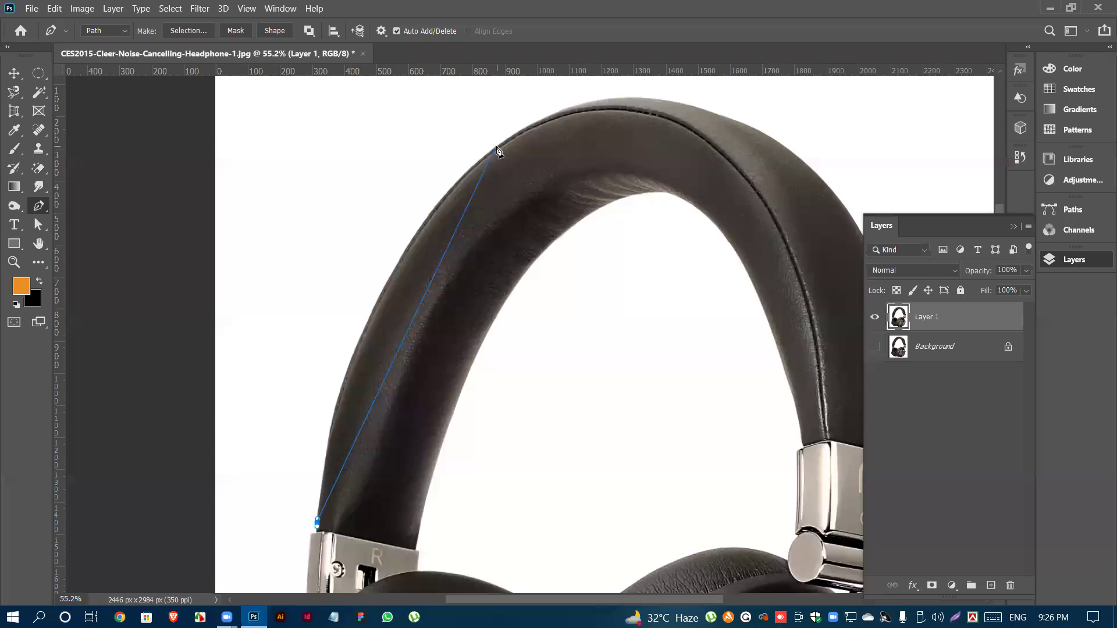
- Add a second anchor on the headband's upper left edge, curving the segment to follow the outer contour
drag(500, 145, 611, 111)
scroll(506, 159, up, 5)
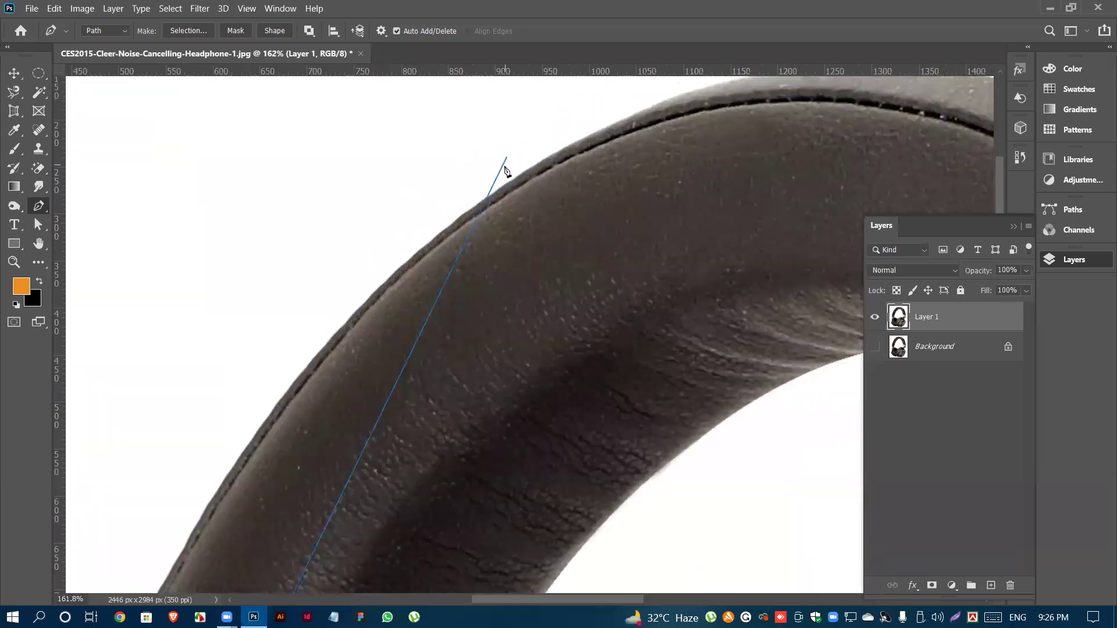
scroll(540, 235, down, 6)
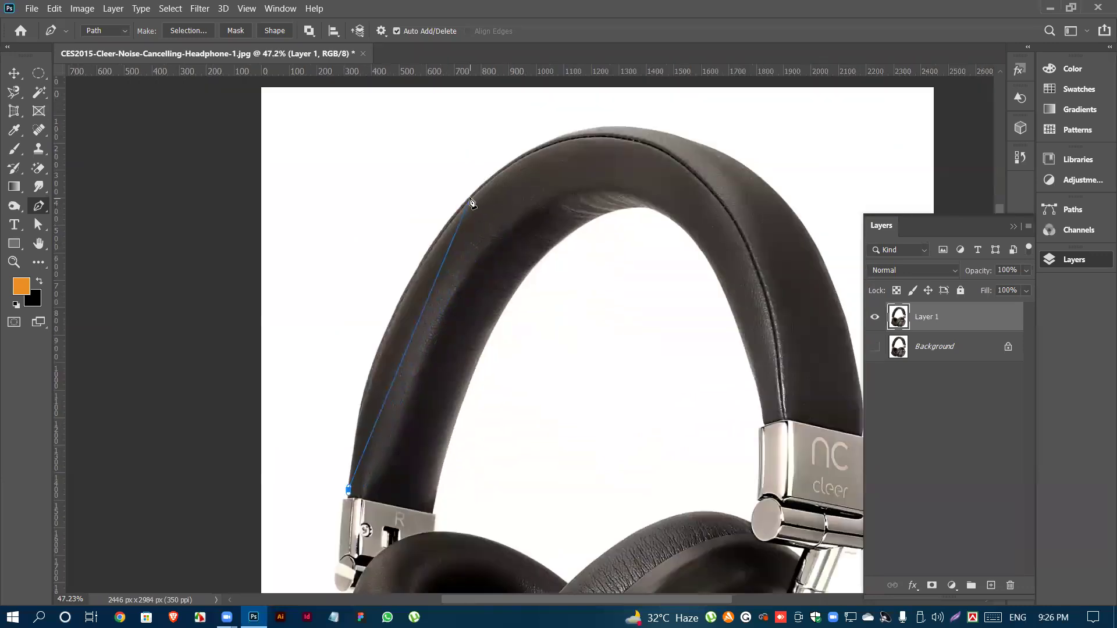
drag(469, 199, 585, 82)
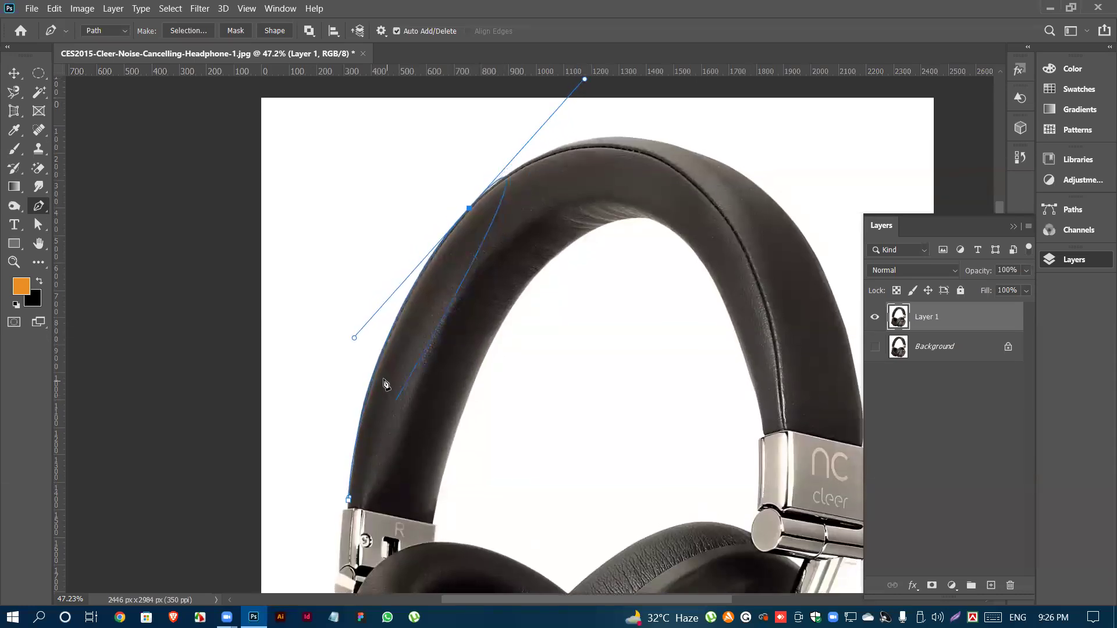
- Check the curve against the headband edge and shorten the forward direction handle of the upper left anchor along its tangent
scroll(393, 356, up, 5)
scroll(401, 250, down, 2)
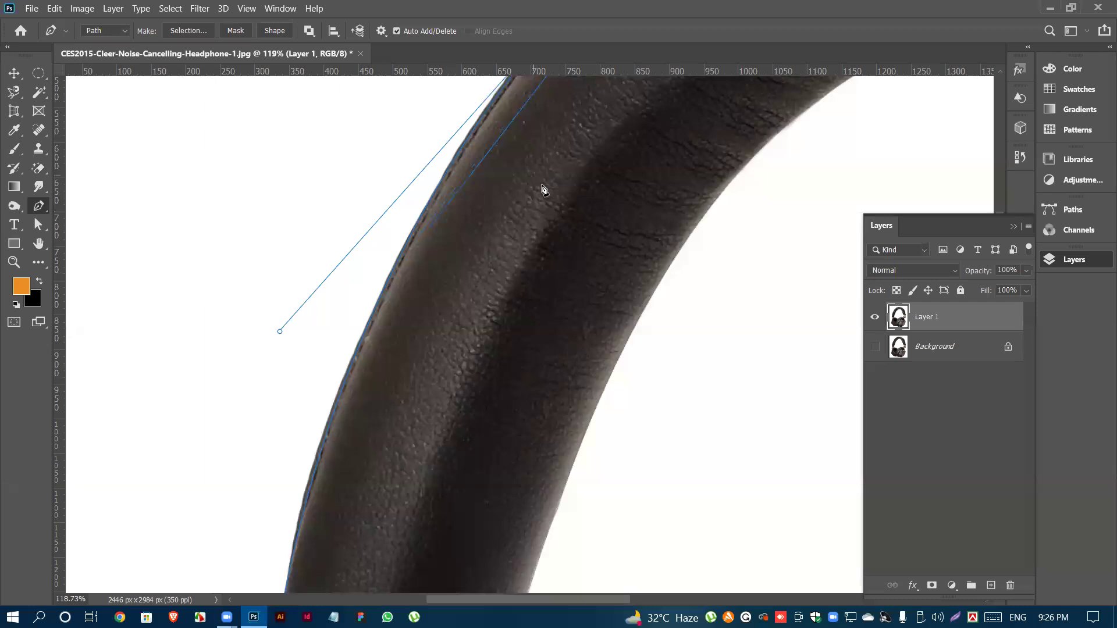
scroll(634, 194, up, 3)
scroll(661, 196, up, 5)
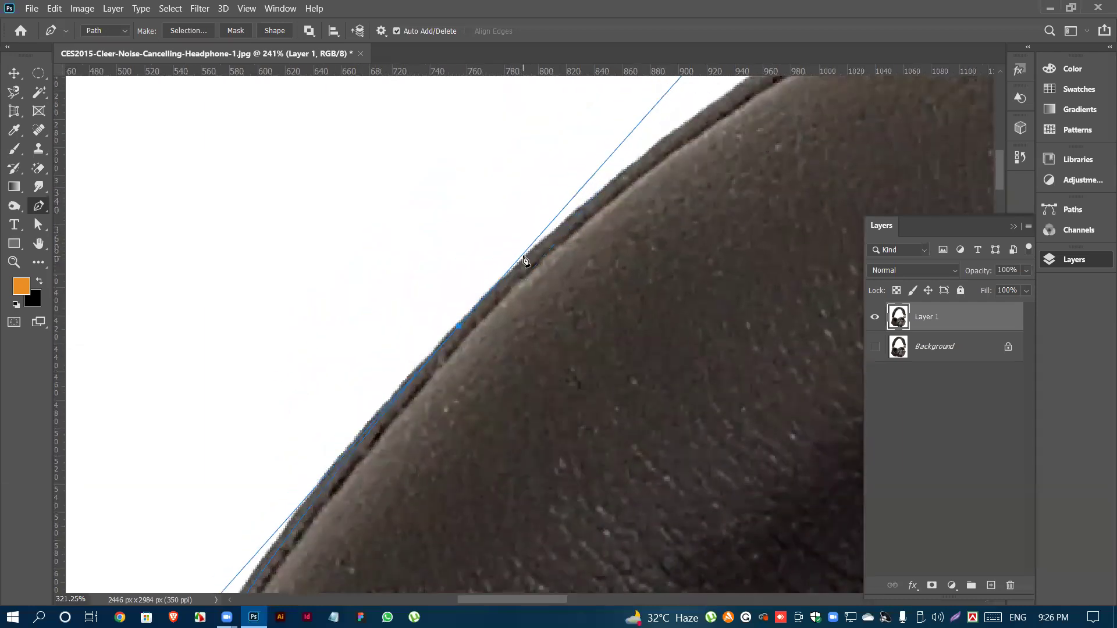
scroll(340, 311, down, 8)
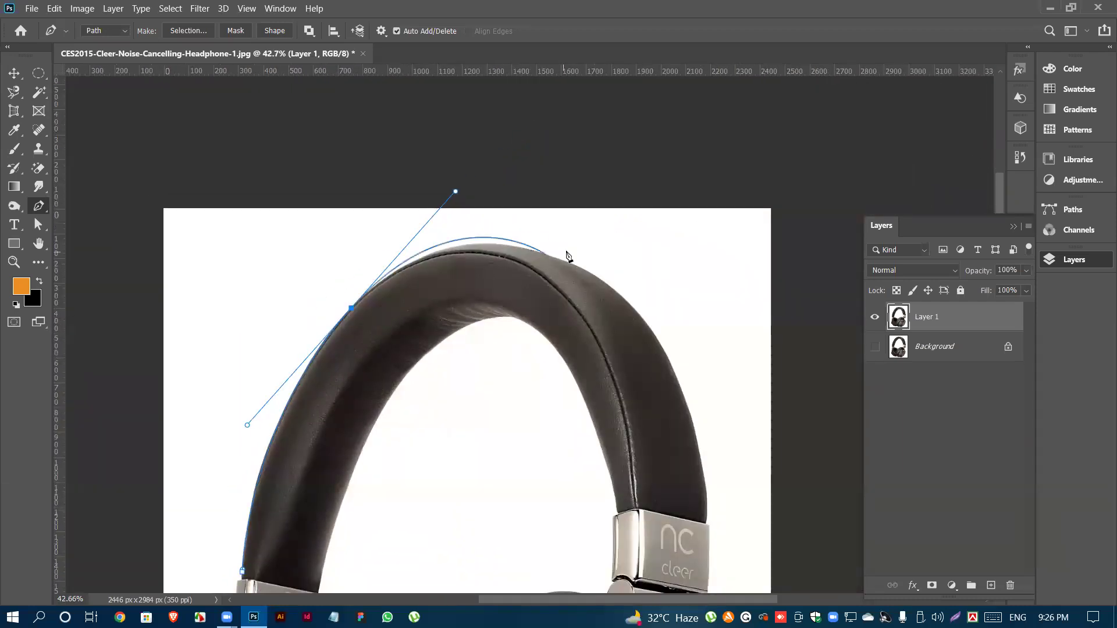
scroll(583, 255, up, 2)
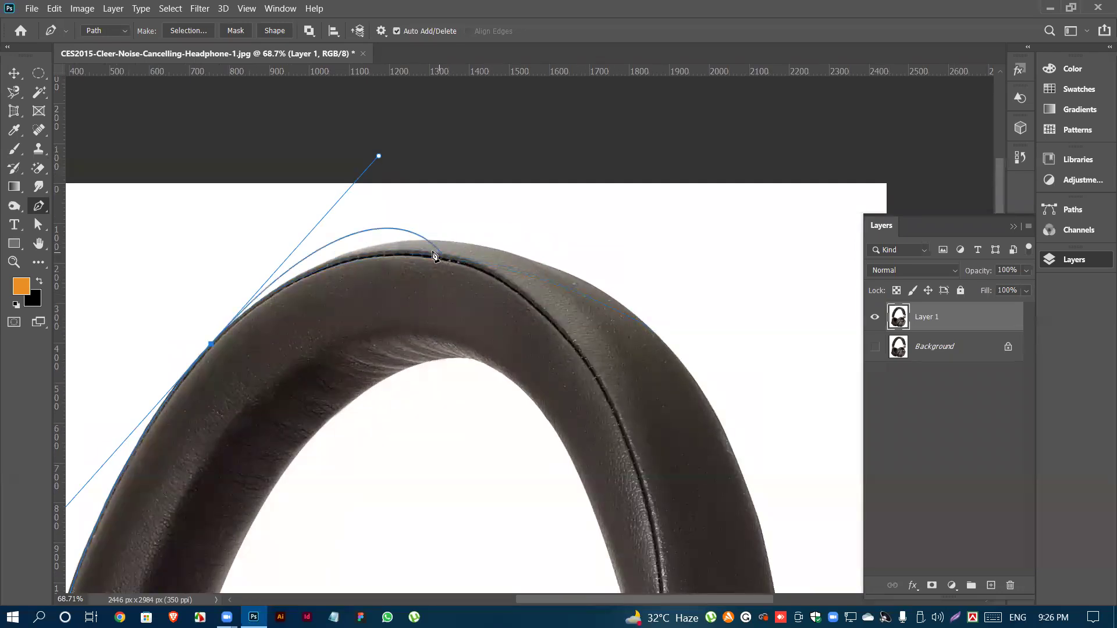
scroll(407, 230, up, 10)
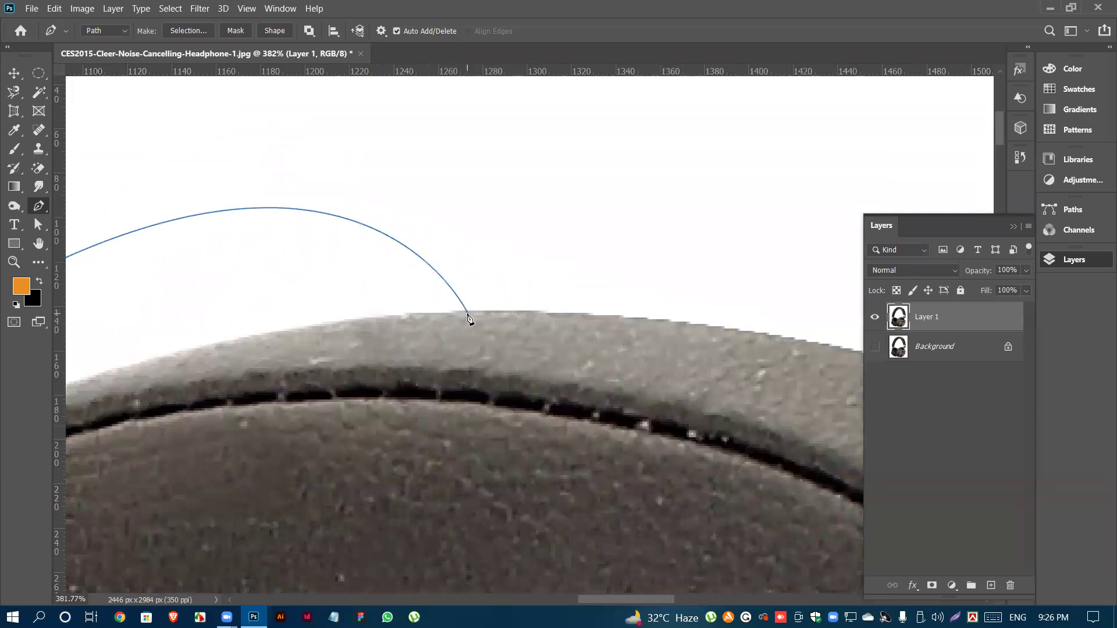
scroll(625, 318, down, 12)
scroll(627, 316, down, 2)
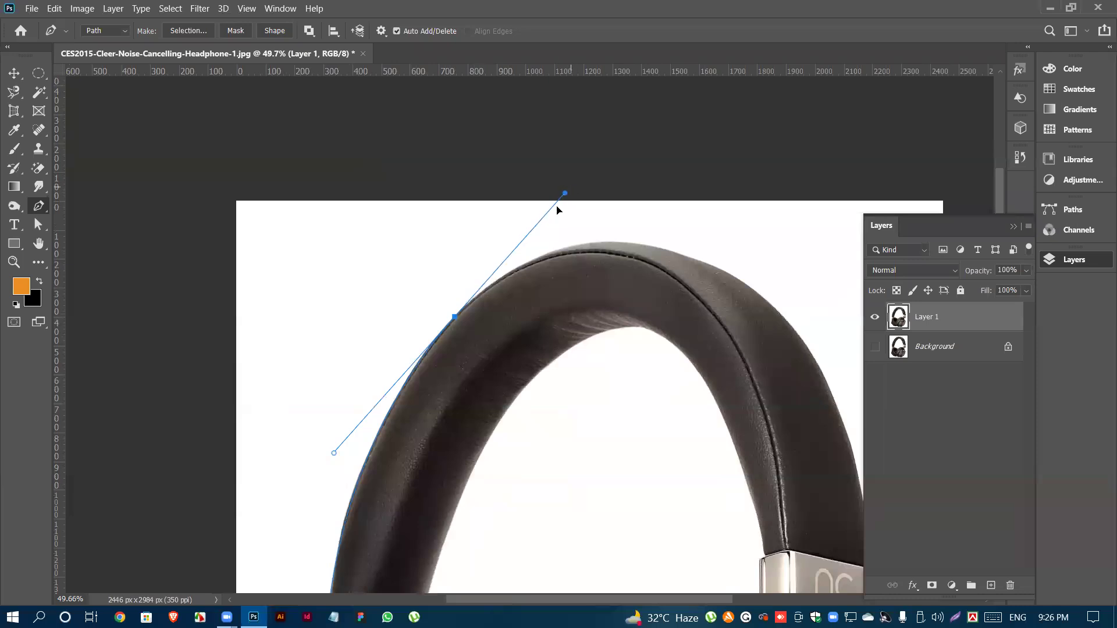
drag(565, 194, 551, 223)
- Add a smooth anchor at the crown of the headband with horizontal handles, curving the segment along its upper outer edge
scroll(605, 244, up, 5)
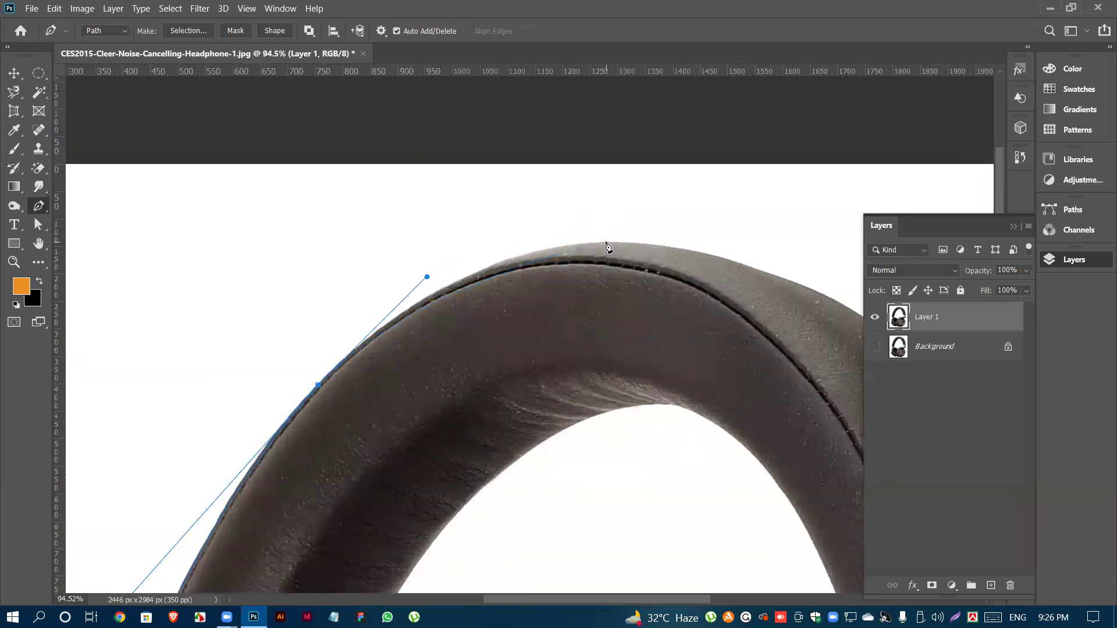
scroll(641, 252, up, 2)
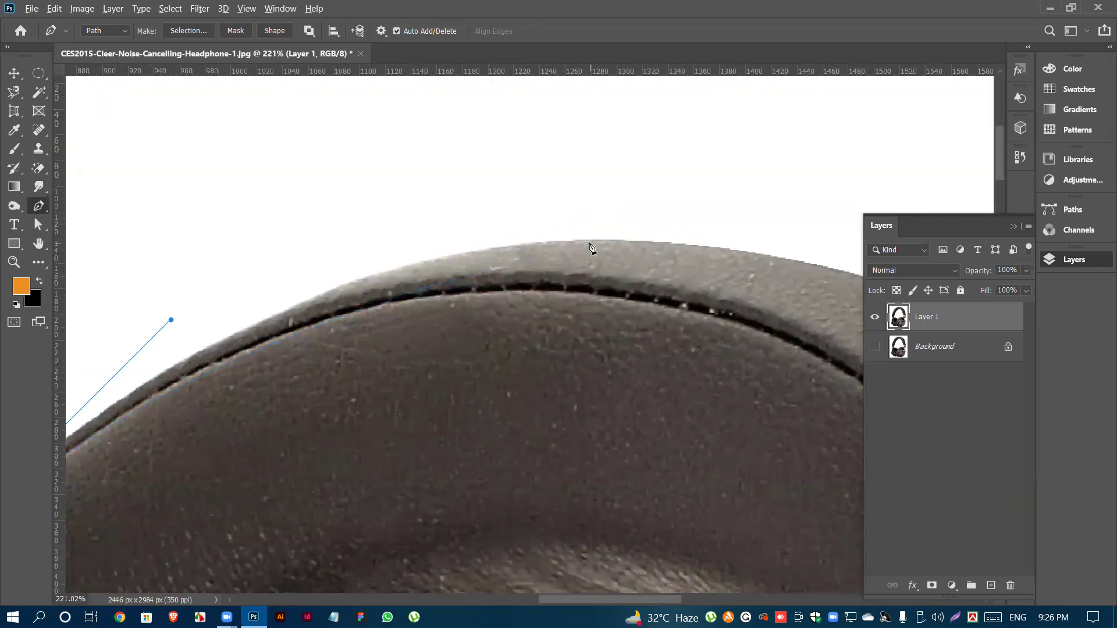
scroll(439, 287, down, 3)
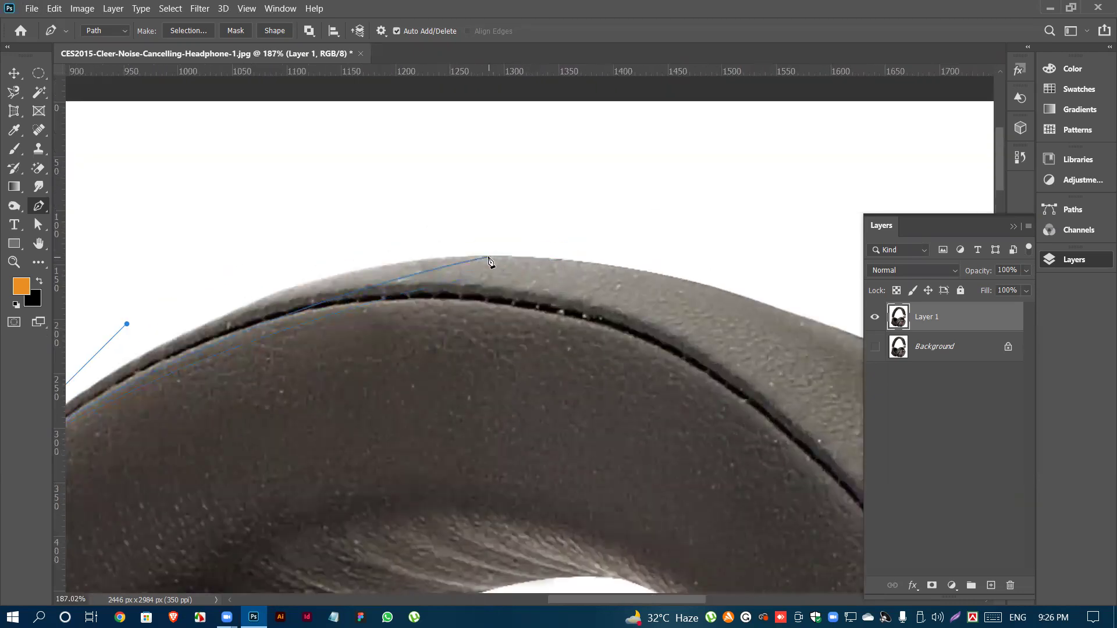
drag(489, 257, 642, 259)
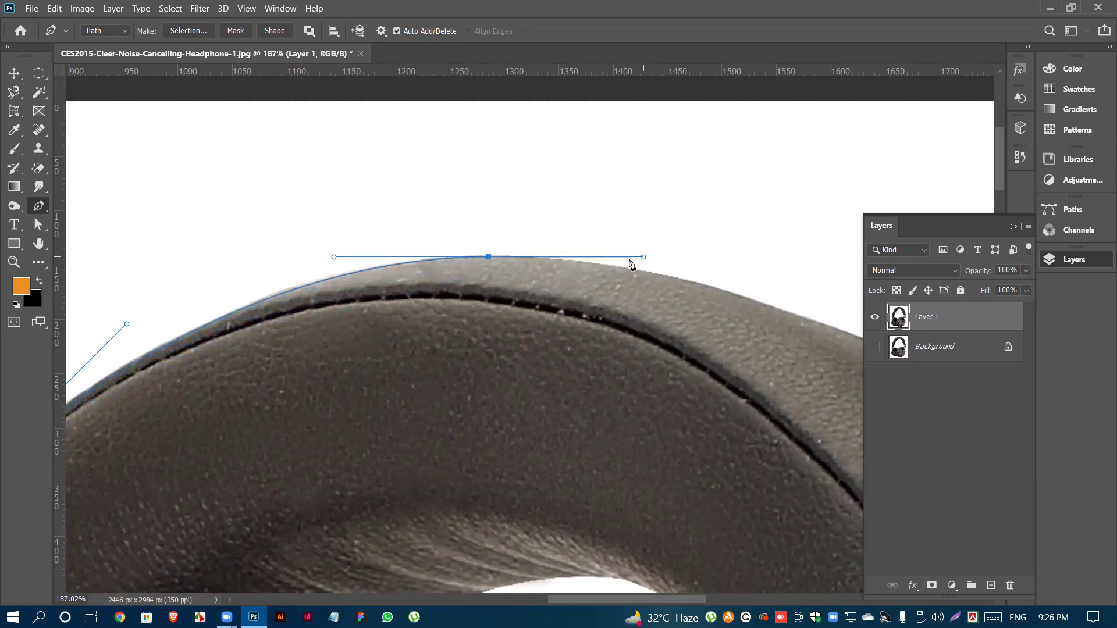
scroll(429, 269, down, 5)
scroll(399, 250, down, 3)
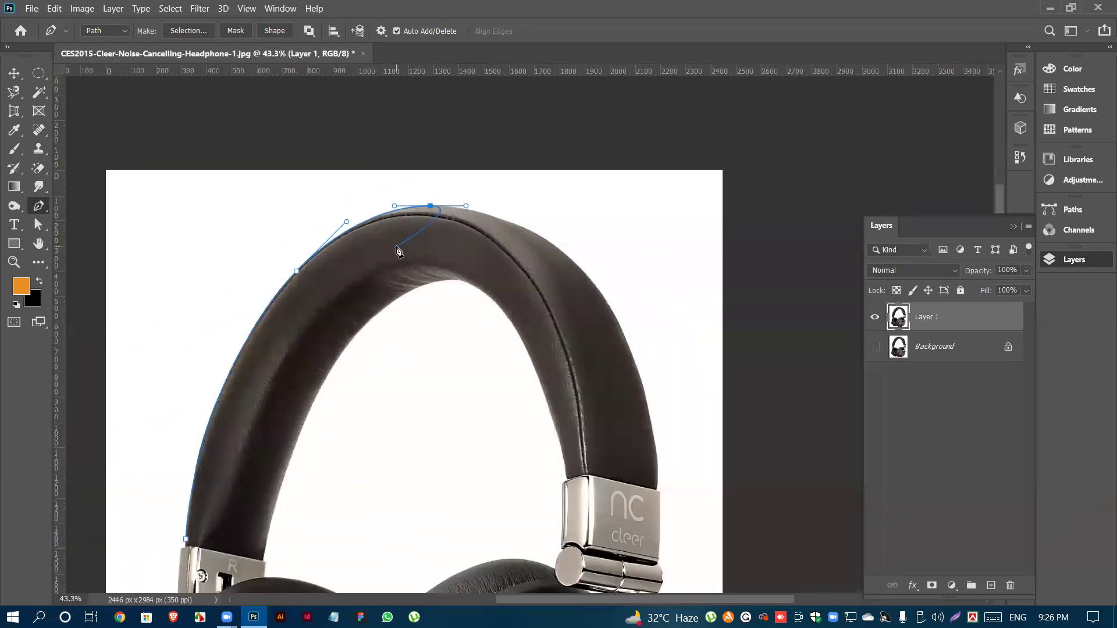
scroll(619, 294, up, 3)
scroll(580, 265, up, 3)
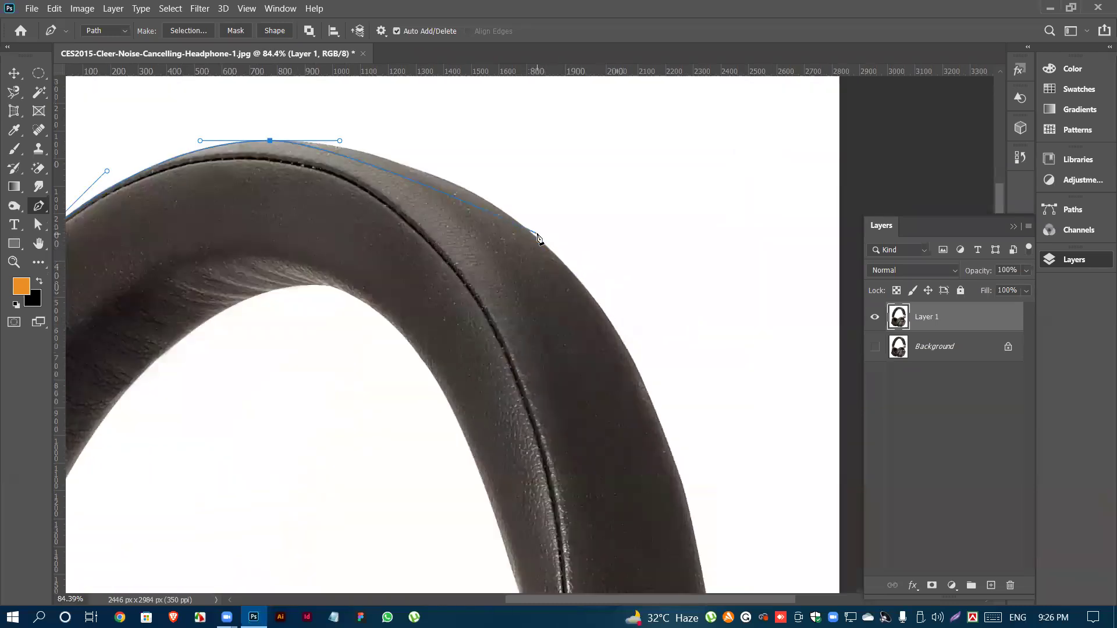
drag(550, 250, 648, 333)
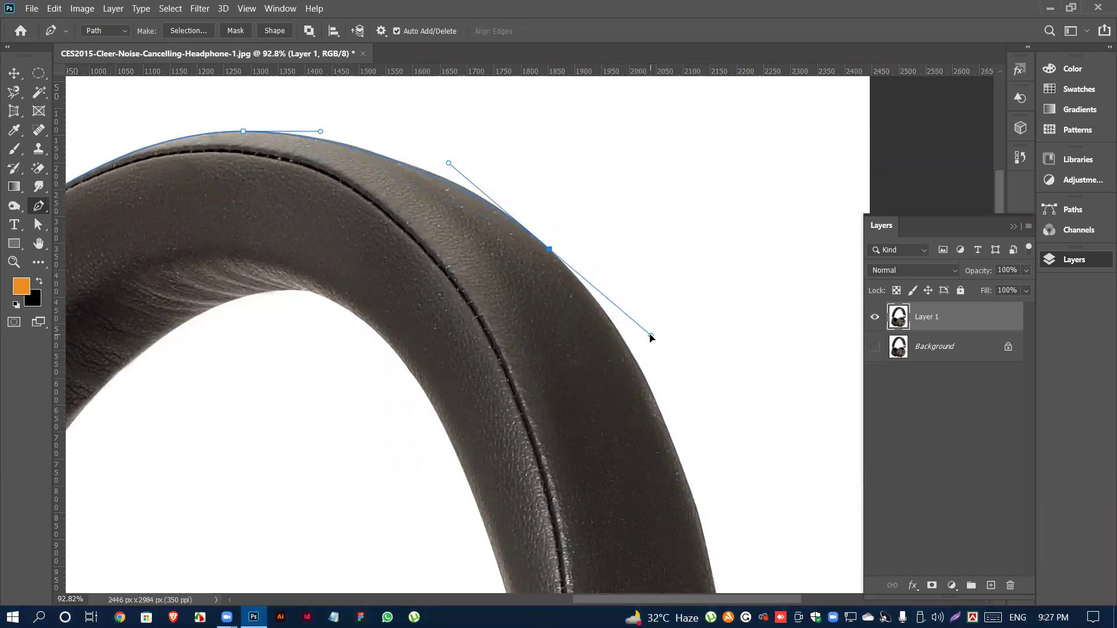
scroll(582, 254, up, 6)
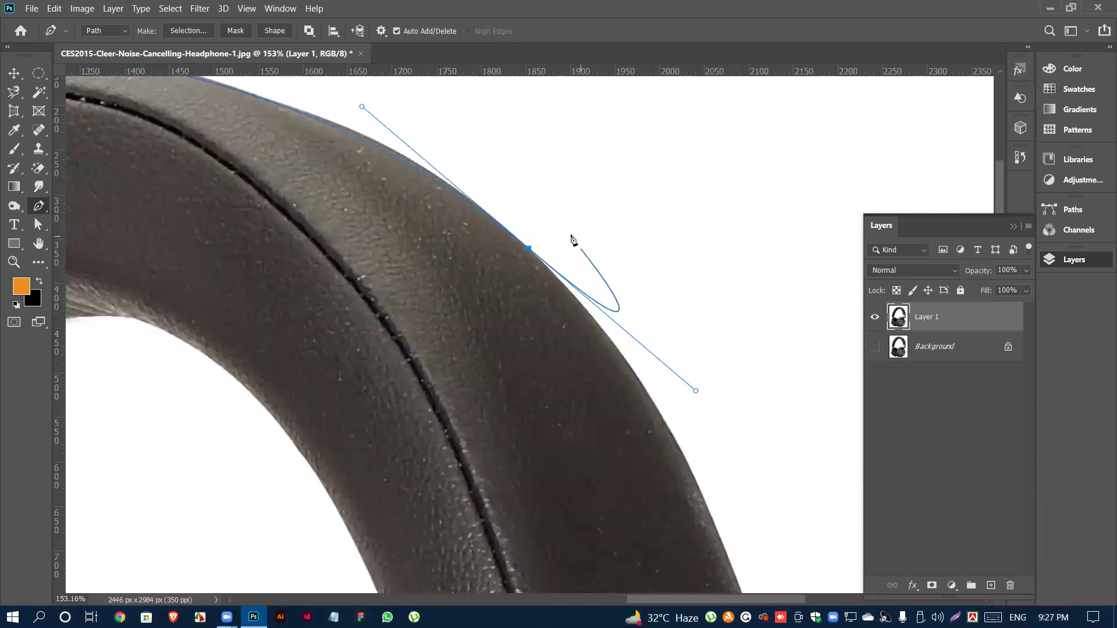
key(ctrl+z)
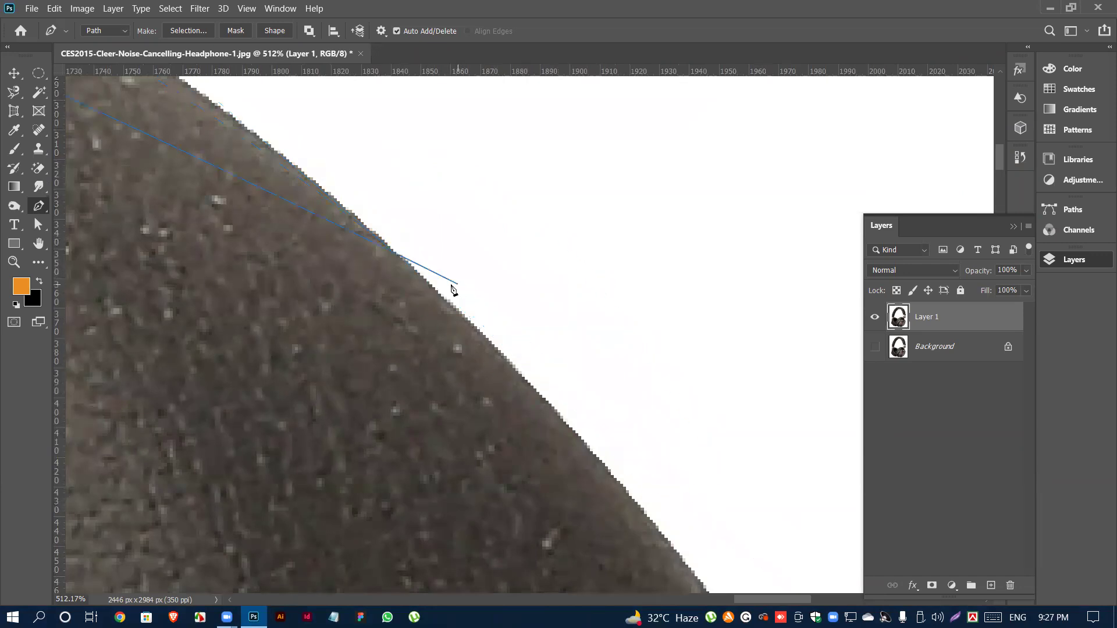
- Add a smooth anchor on the headband's upper right outer edge and adjust its backward handle so the curve follows the contour
drag(428, 288, 771, 552)
scroll(697, 391, down, 7)
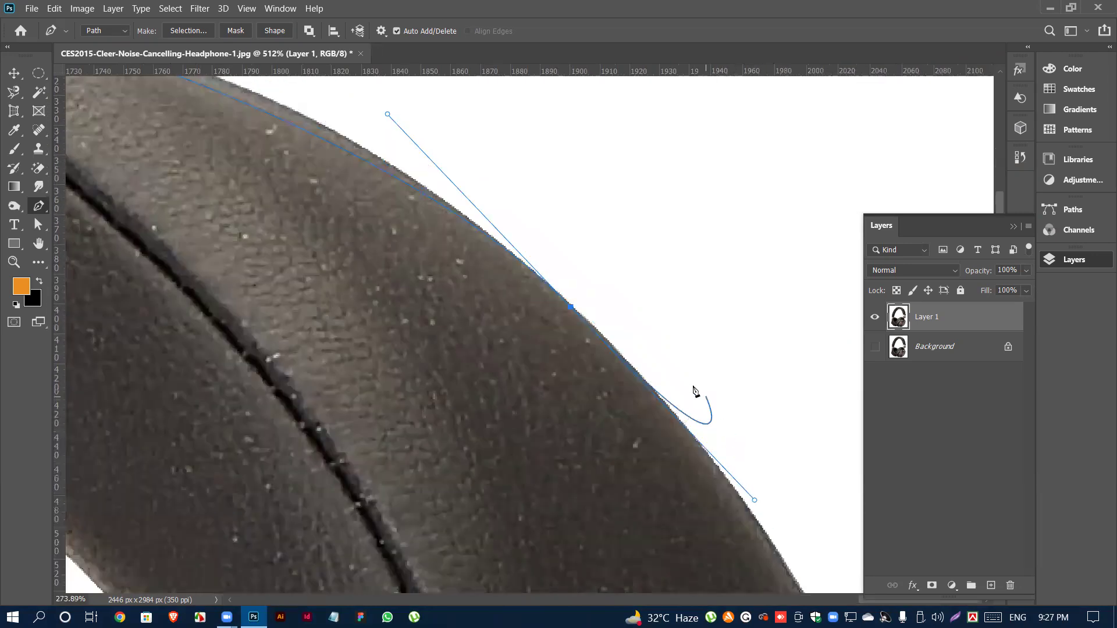
scroll(547, 280, up, 2)
drag(535, 293, 501, 268)
scroll(661, 236, down, 2)
scroll(489, 245, down, 6)
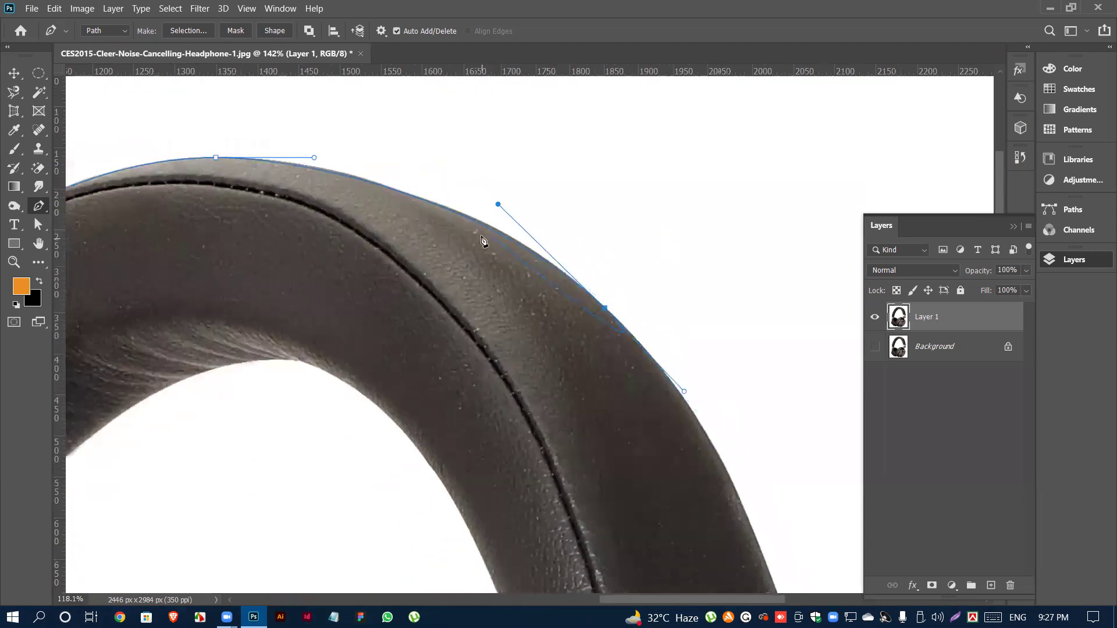
scroll(673, 422, up, 2)
scroll(669, 429, down, 3)
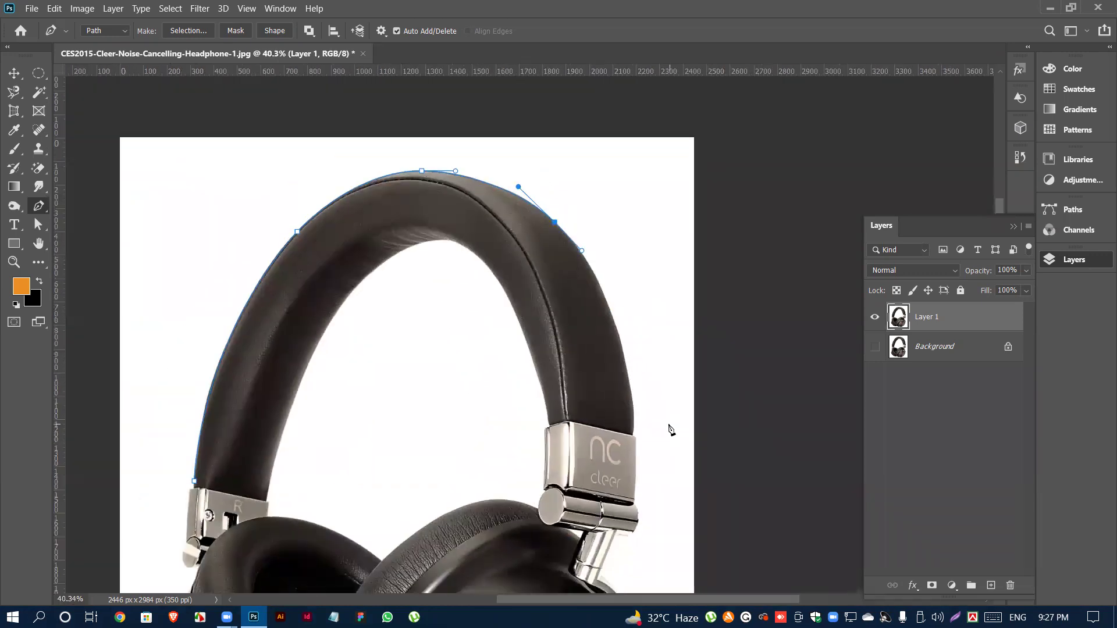
- Examine the headband's right outer edge down to where it meets the cleer hinge
scroll(654, 424, up, 3)
scroll(653, 423, up, 4)
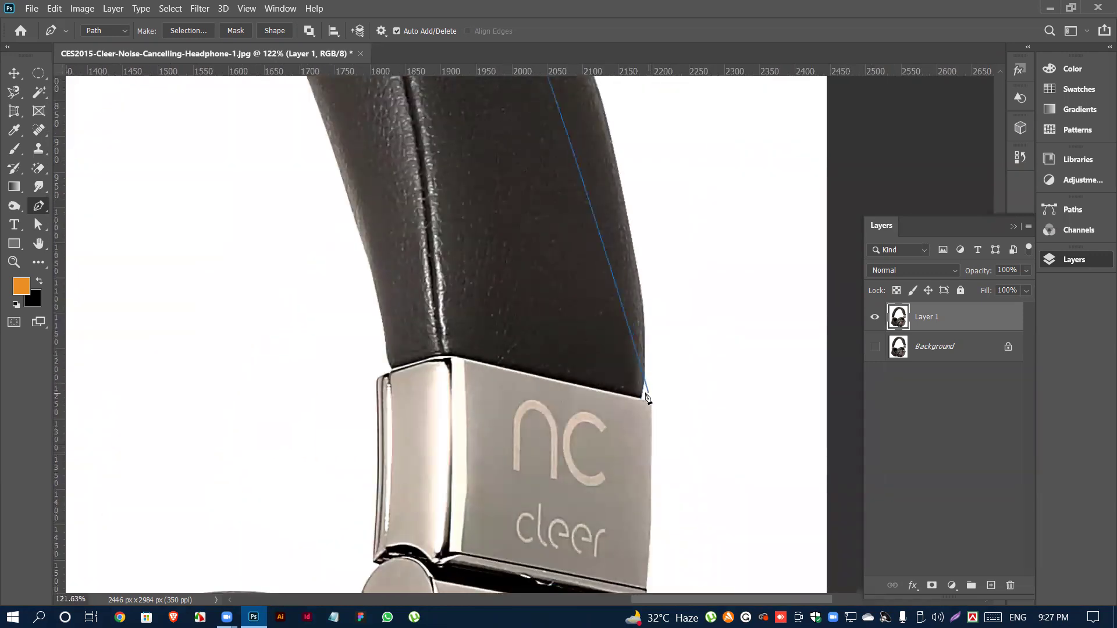
scroll(651, 398, up, 2)
scroll(650, 402, up, 1)
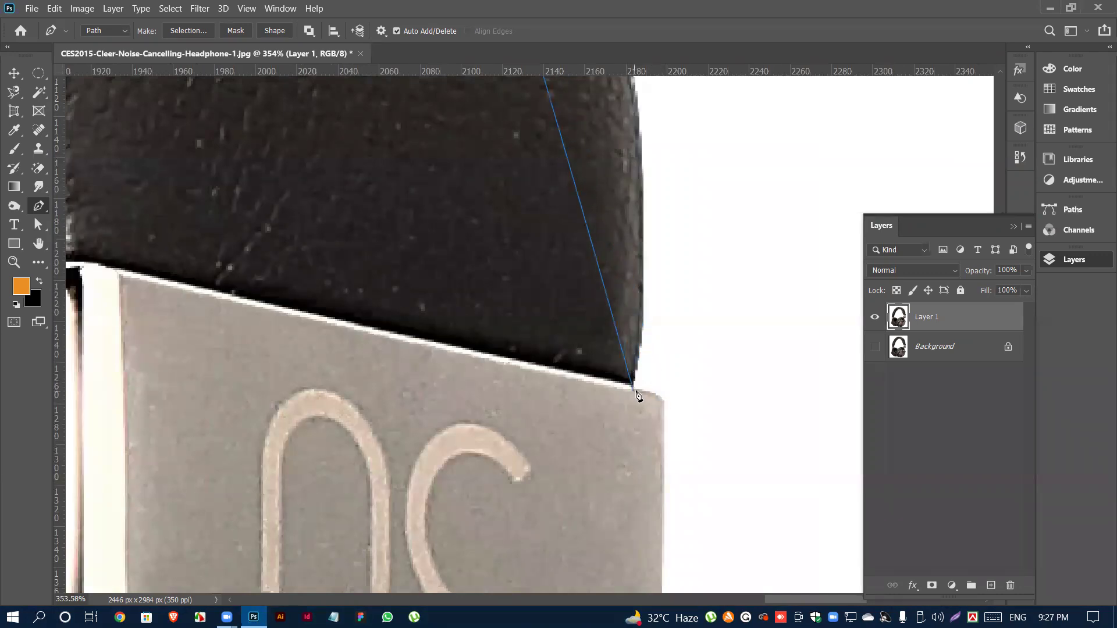
scroll(636, 379, down, 10)
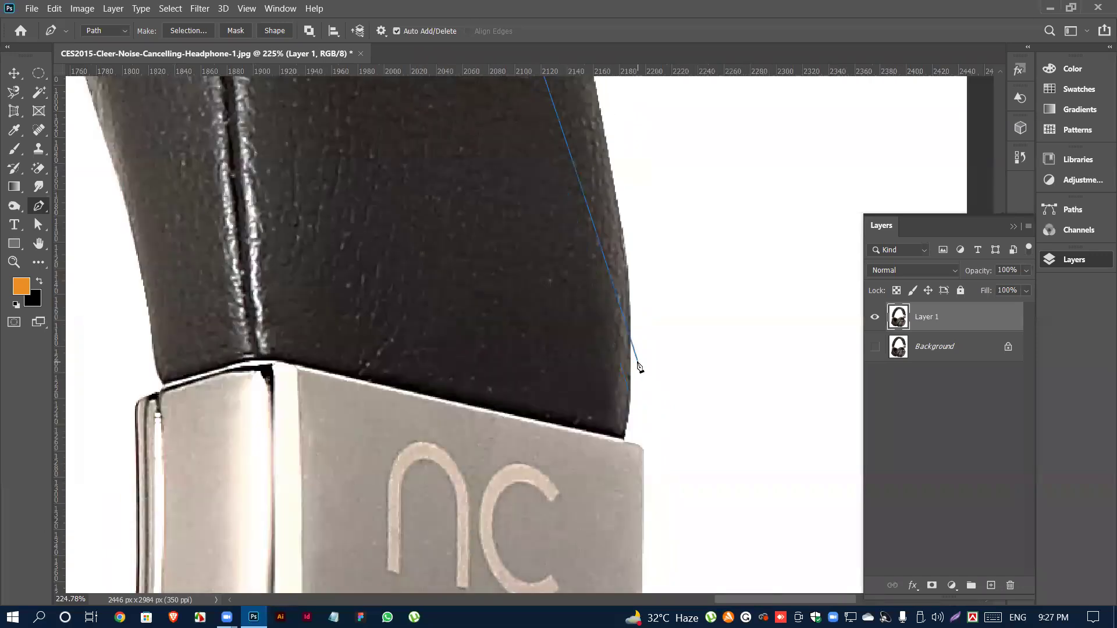
scroll(602, 352, up, 2)
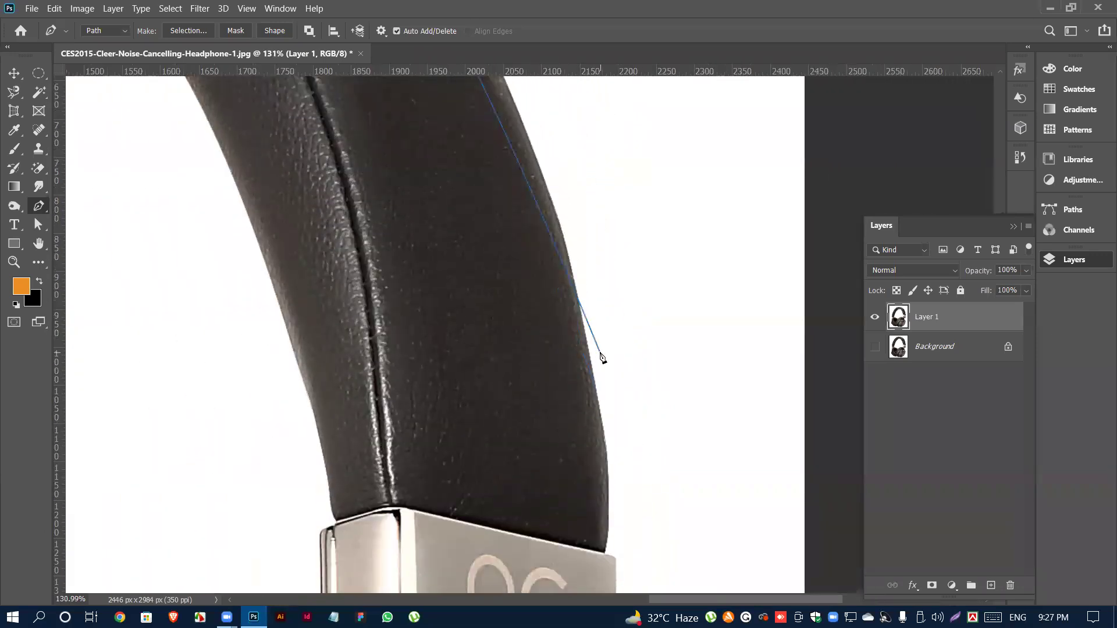
scroll(603, 358, down, 7)
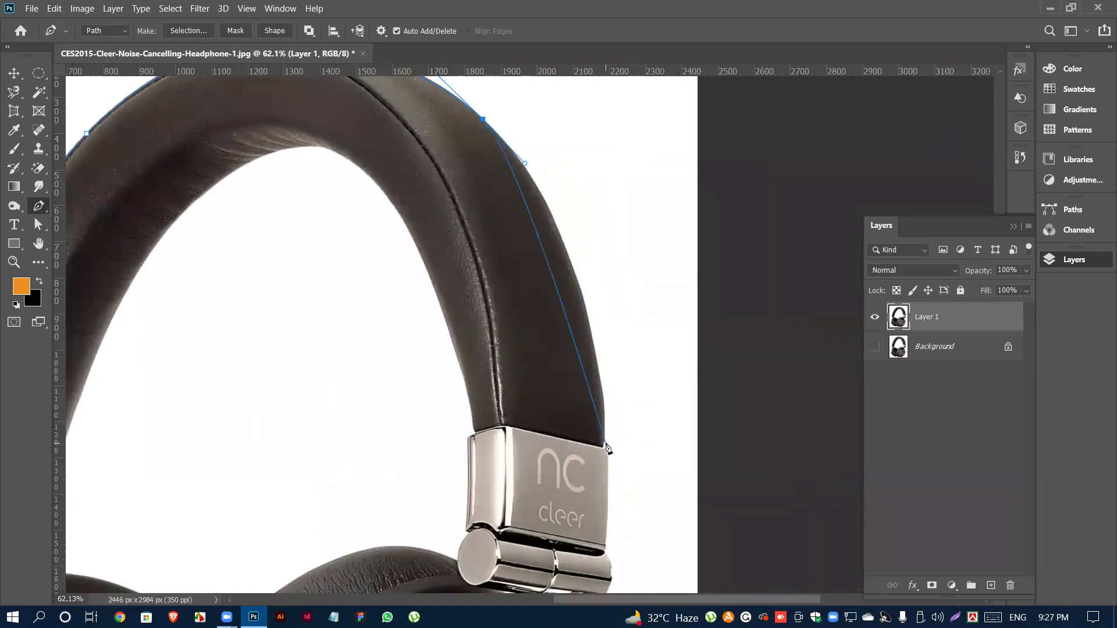
click(551, 211)
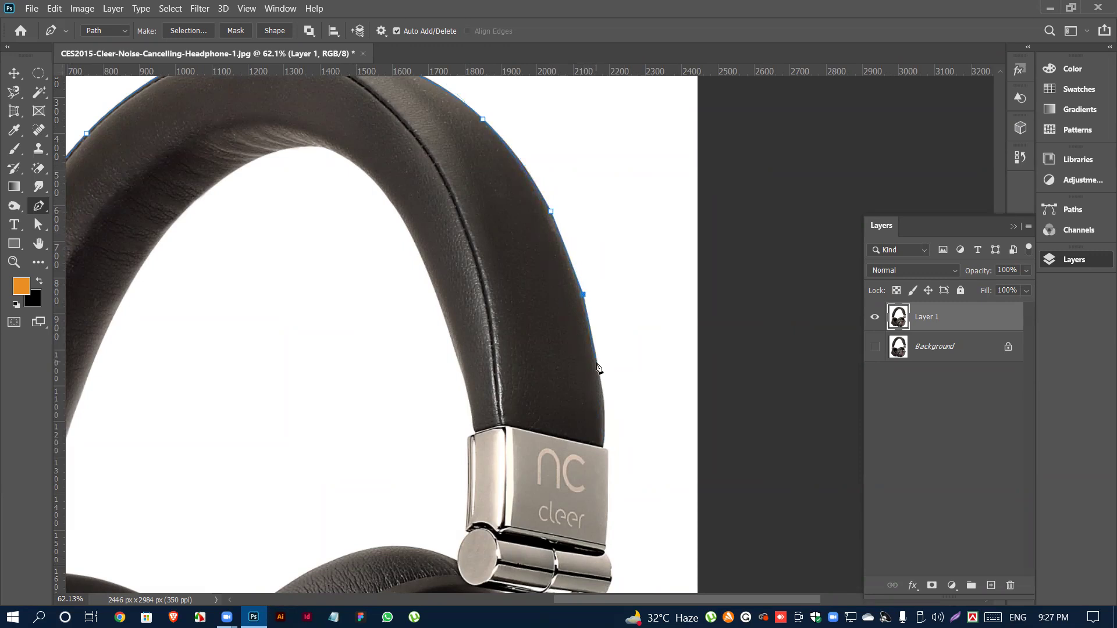
key(ctrl+z)
key(ctrl+z)
key(ctrl+z)
- Add an anchor on the headband's right edge just above the cleer hinge and adjust the segment's direction handles to match the outer curve
scroll(603, 443, up, 3)
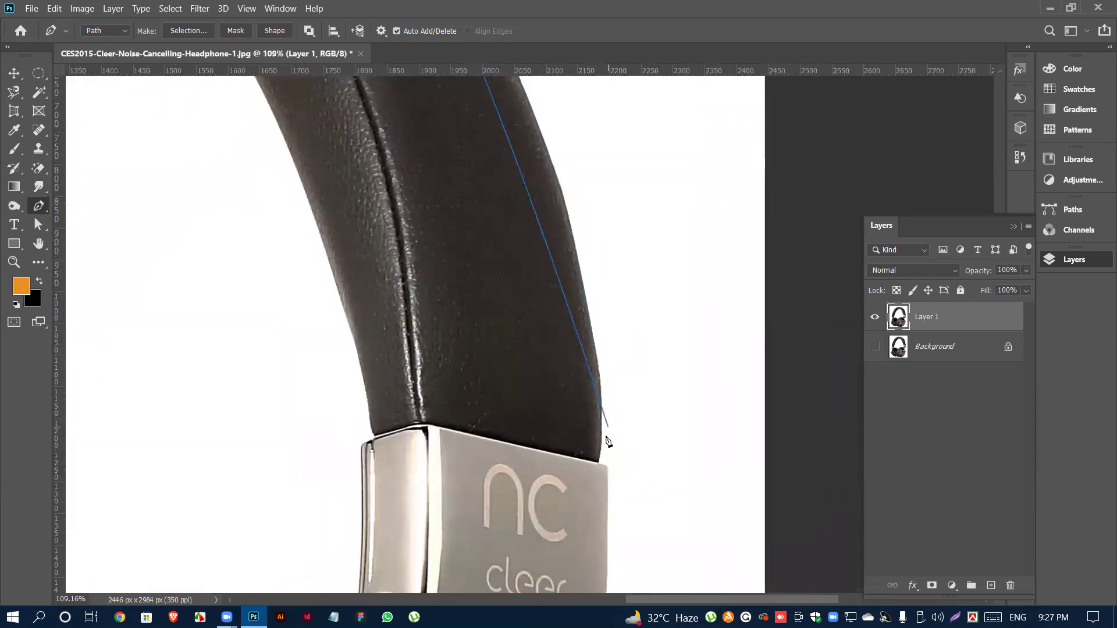
drag(602, 450, 602, 460)
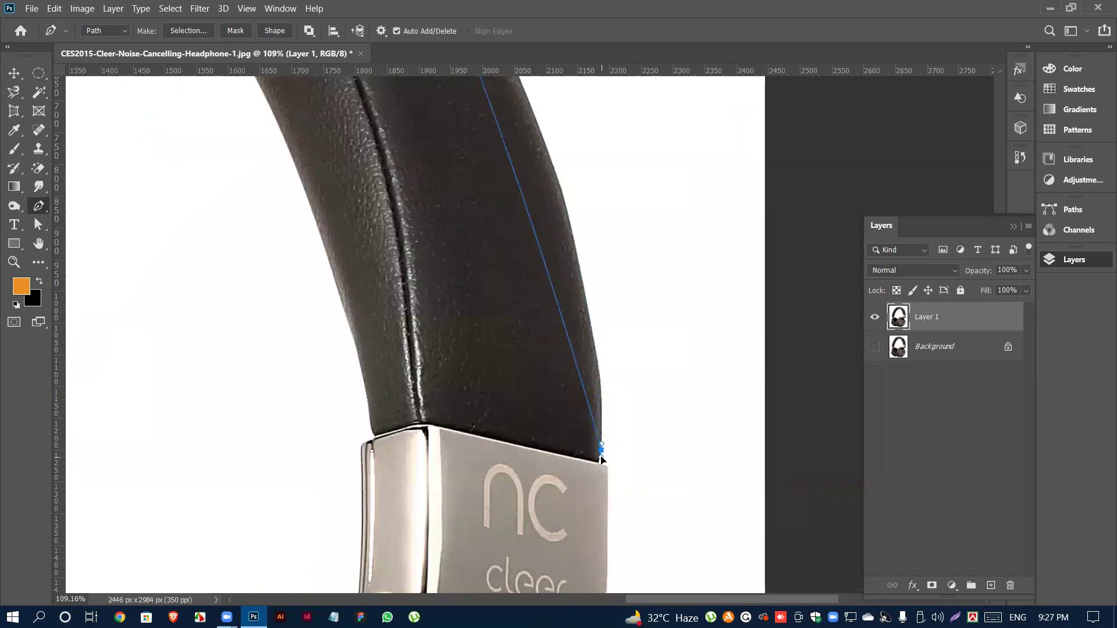
scroll(601, 460, up, 5)
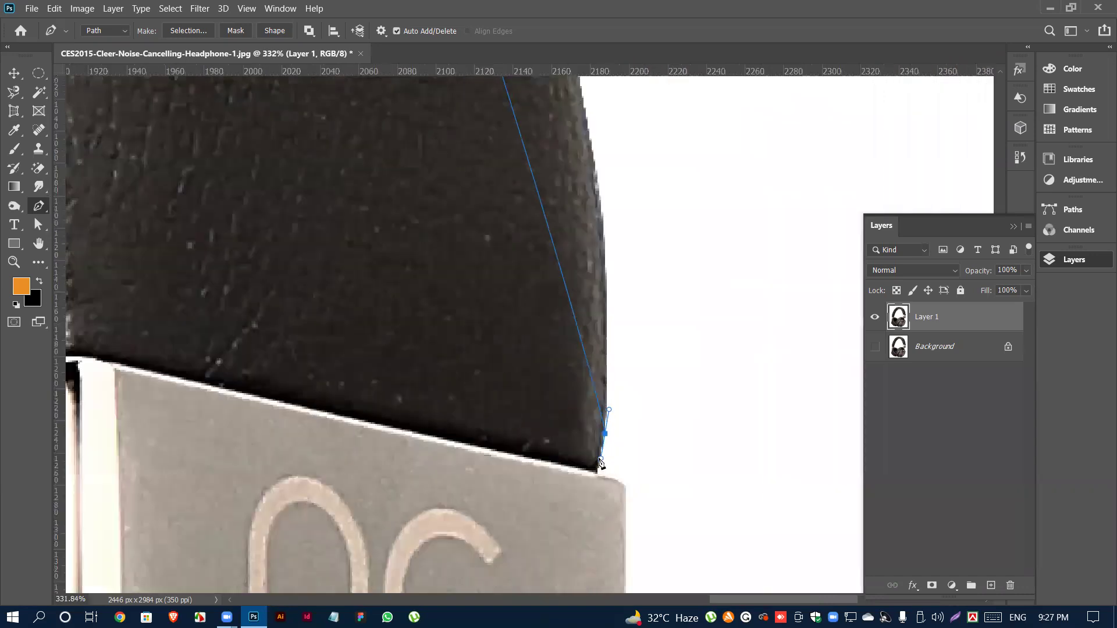
drag(603, 423, 602, 446)
scroll(605, 431, down, 6)
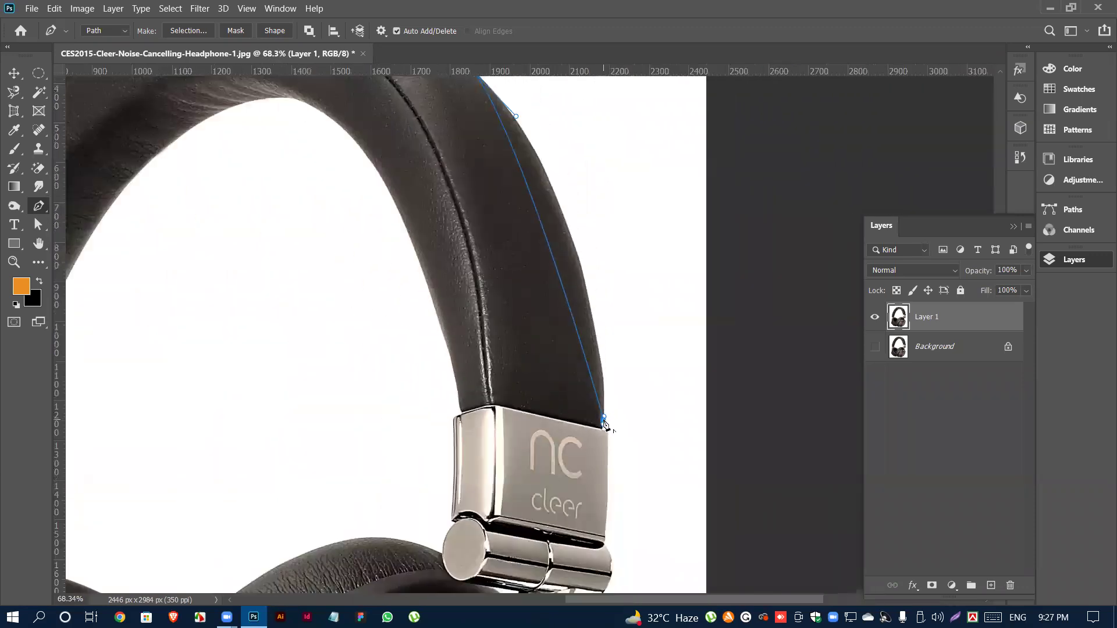
drag(608, 457, 606, 336)
drag(516, 174, 532, 180)
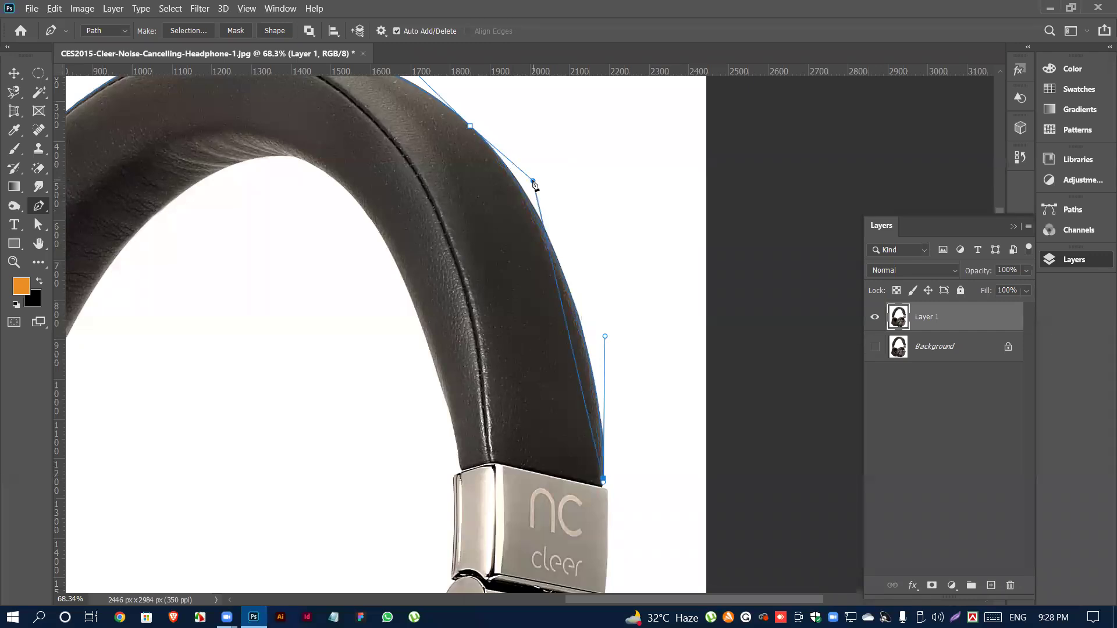
scroll(693, 247, down, 3)
scroll(672, 356, up, 10)
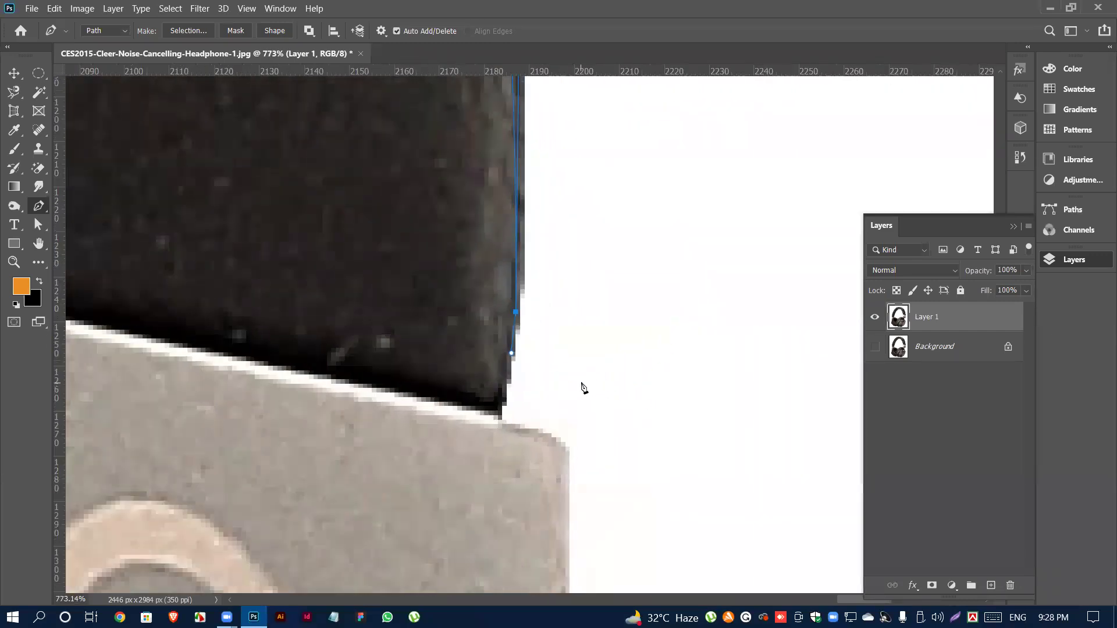
click(501, 411)
drag(507, 425, 528, 431)
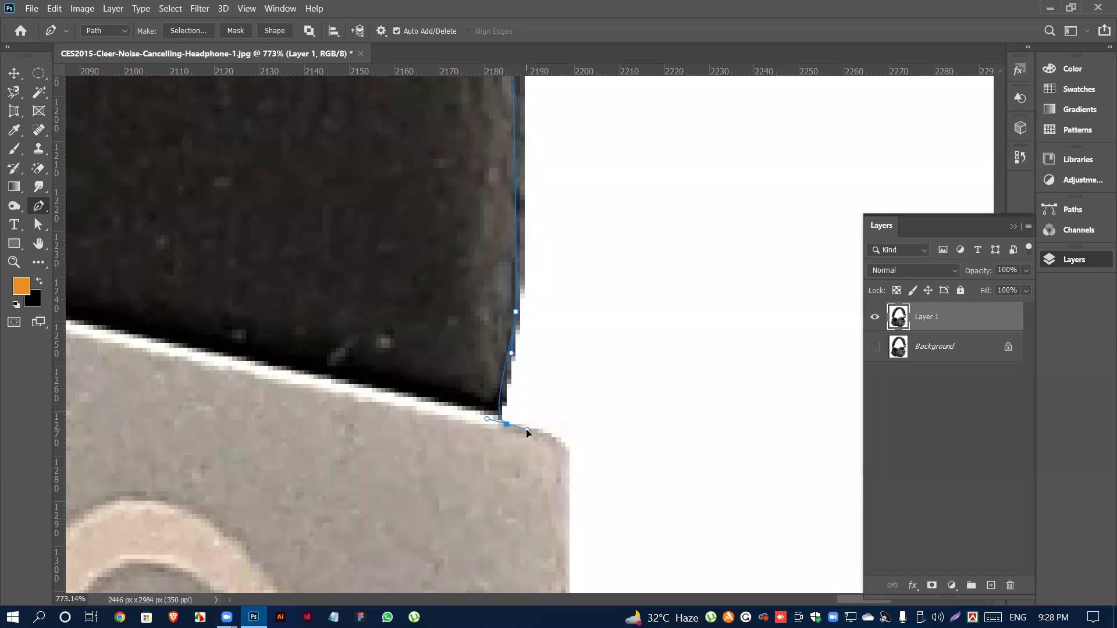
key(ctrl+z)
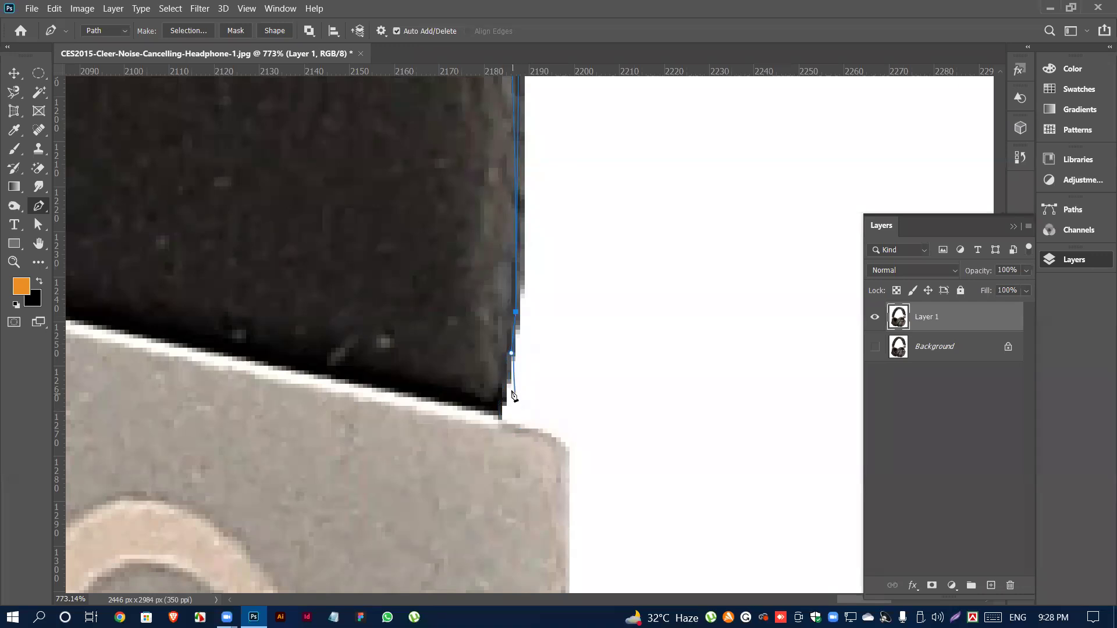
- Carry the path through the notch where the headband meets the cleer hinge and around the hinge's rounded upper right corner
drag(497, 402, 496, 408)
drag(526, 427, 507, 430)
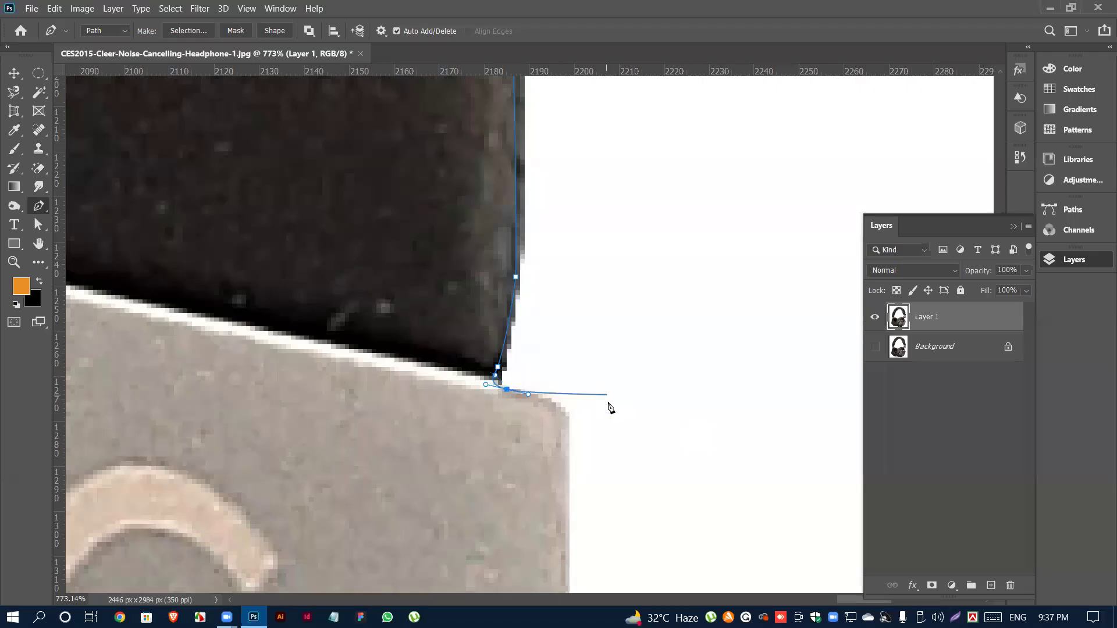
scroll(643, 392, down, 2)
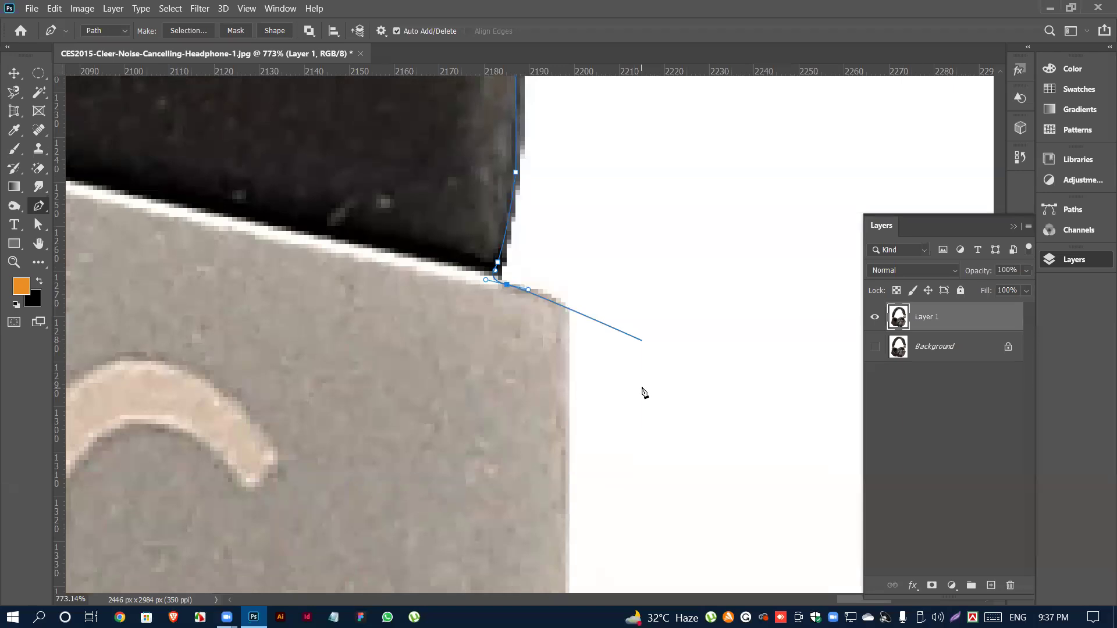
scroll(574, 354, down, 1)
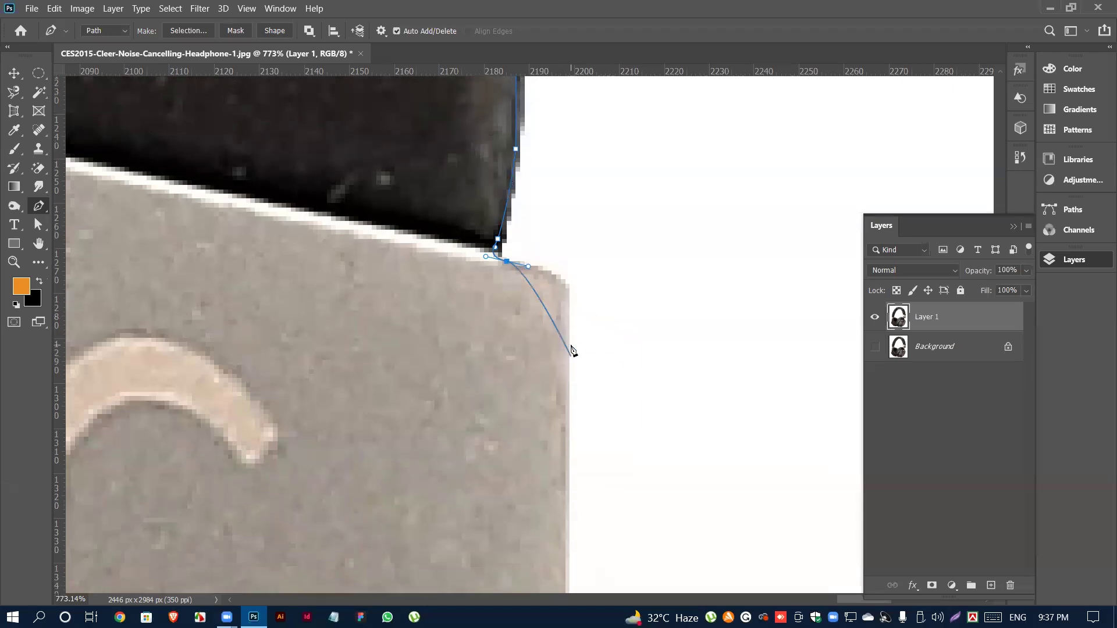
scroll(573, 350, up, 2)
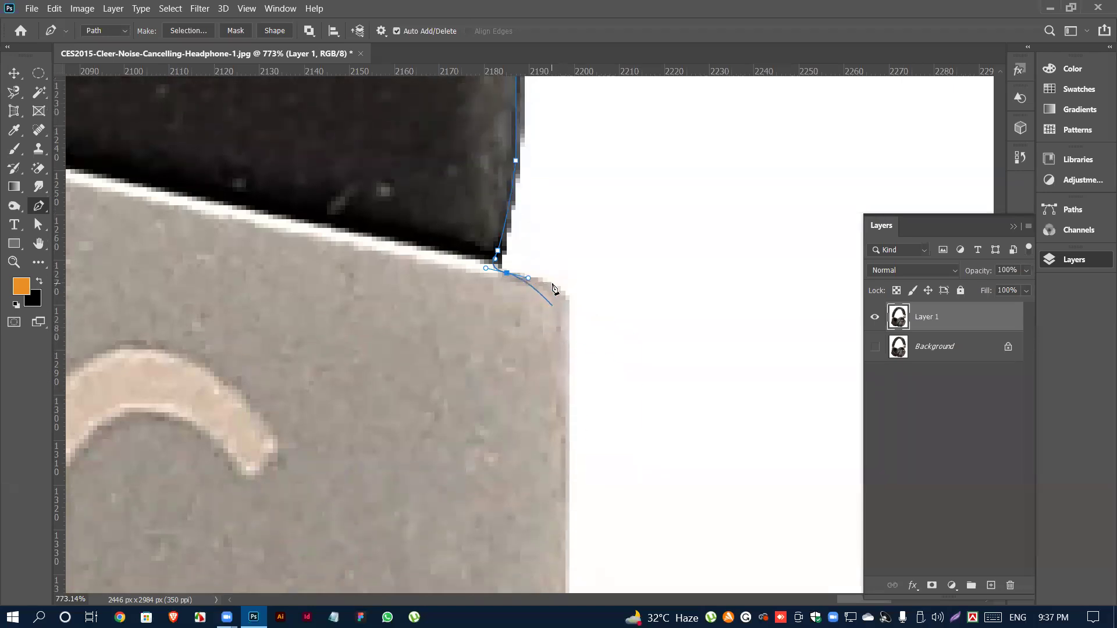
scroll(588, 352, up, 2)
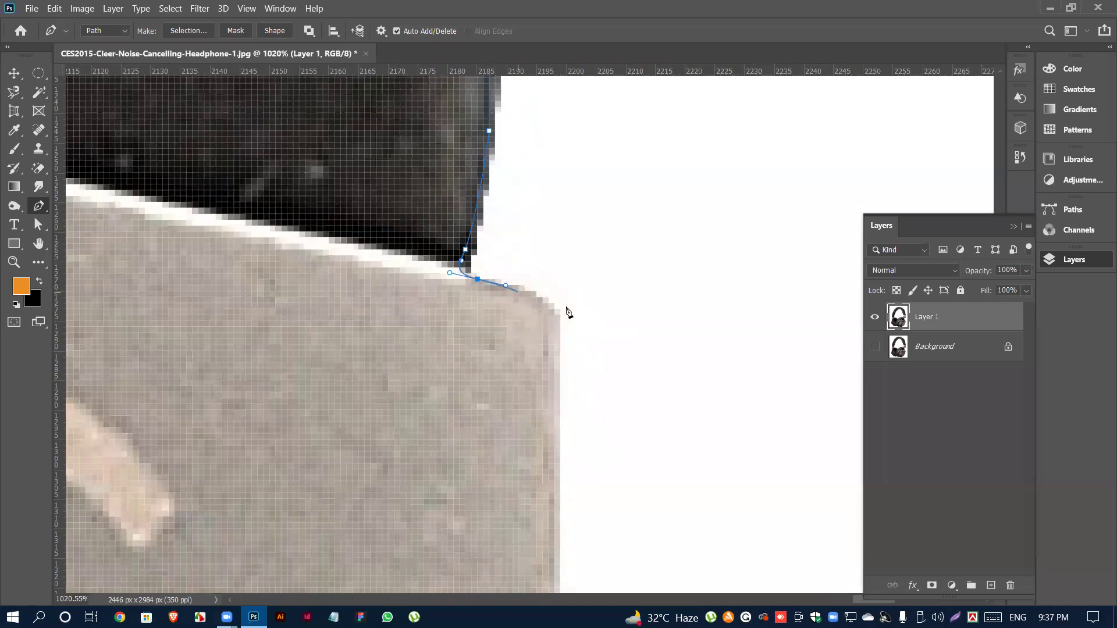
scroll(559, 314, down, 1)
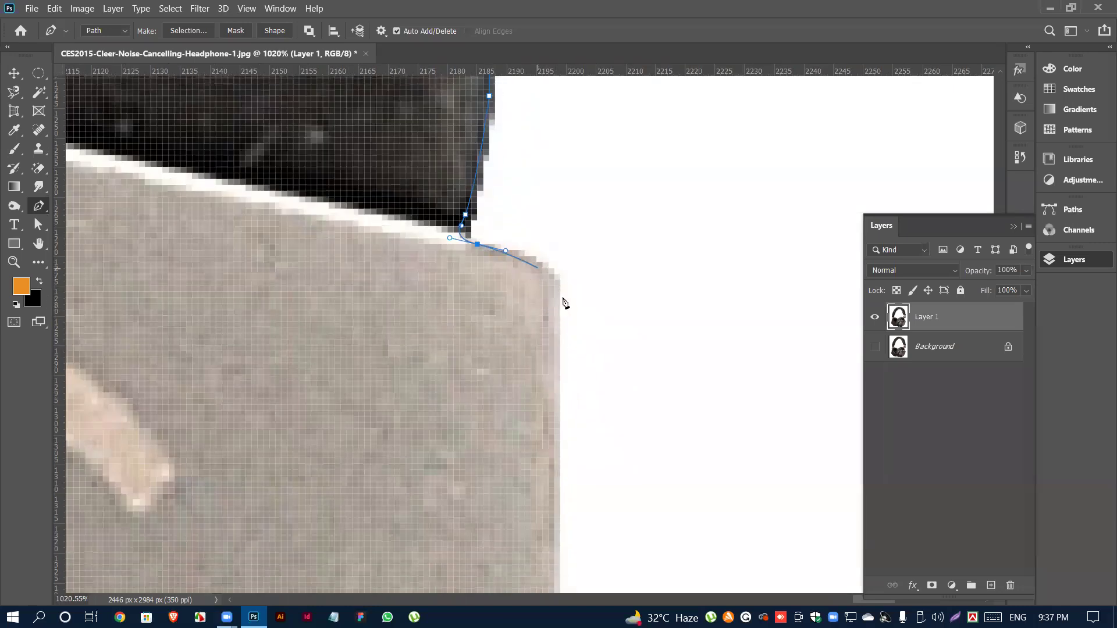
drag(536, 262, 556, 334)
key(ctrl+z)
- Extend the path down the cleer hinge's outer right edge with a smooth anchor near its lower right corner
scroll(555, 326, down, 5)
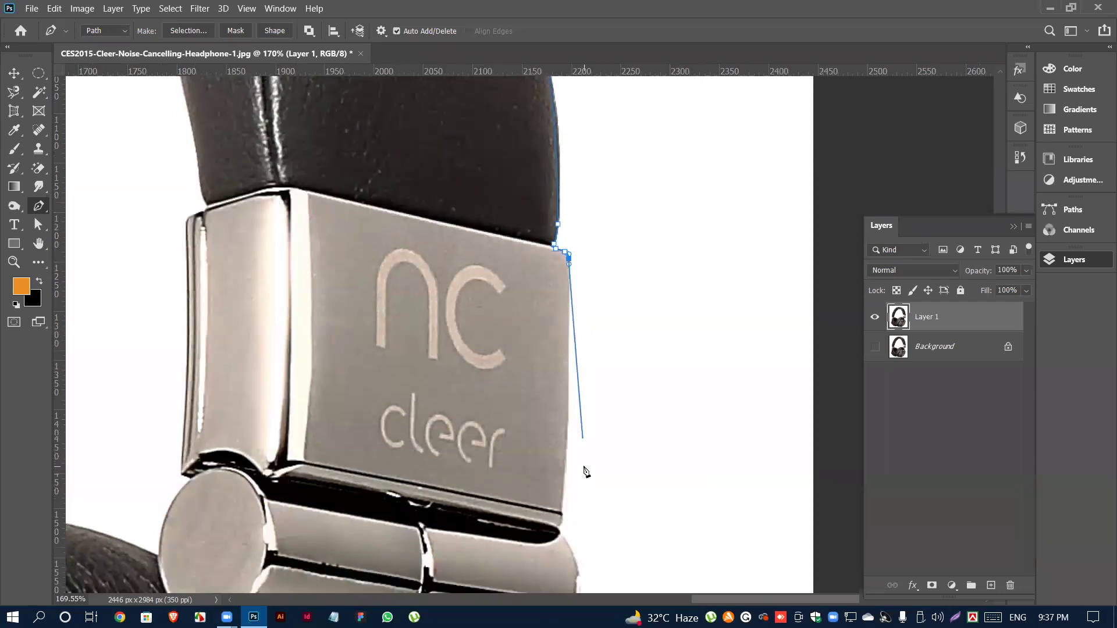
scroll(581, 466, up, 8)
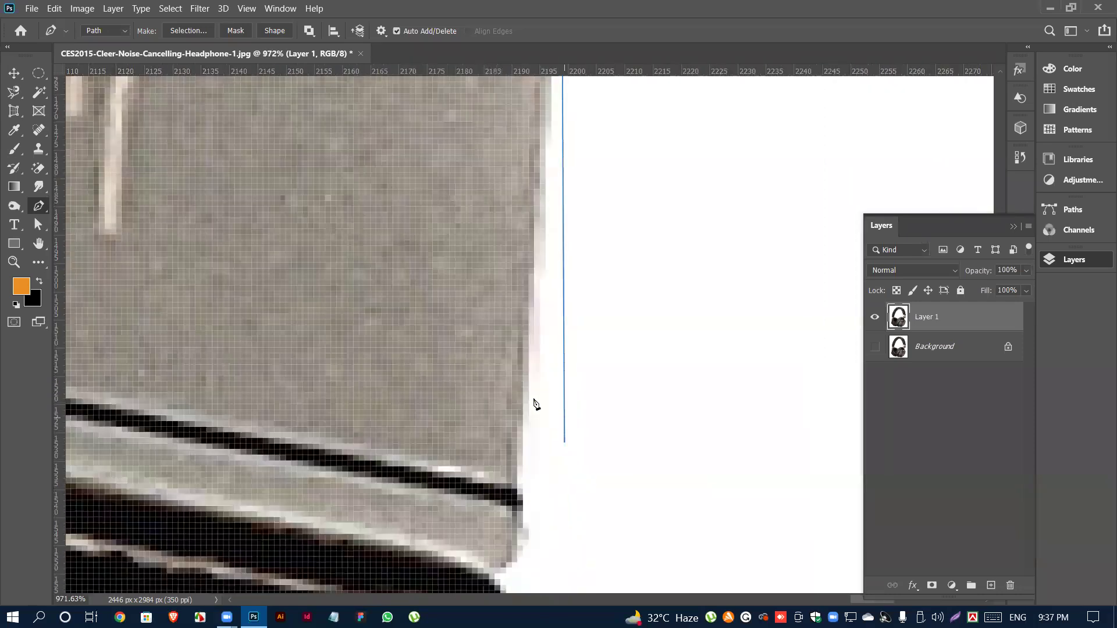
scroll(535, 403, down, 1)
drag(520, 415, 518, 445)
scroll(546, 404, down, 4)
scroll(558, 378, down, 2)
scroll(558, 343, up, 2)
key(ctrl+z)
drag(553, 374, 536, 435)
scroll(553, 441, down, 2)
scroll(557, 458, up, 3)
scroll(541, 471, up, 3)
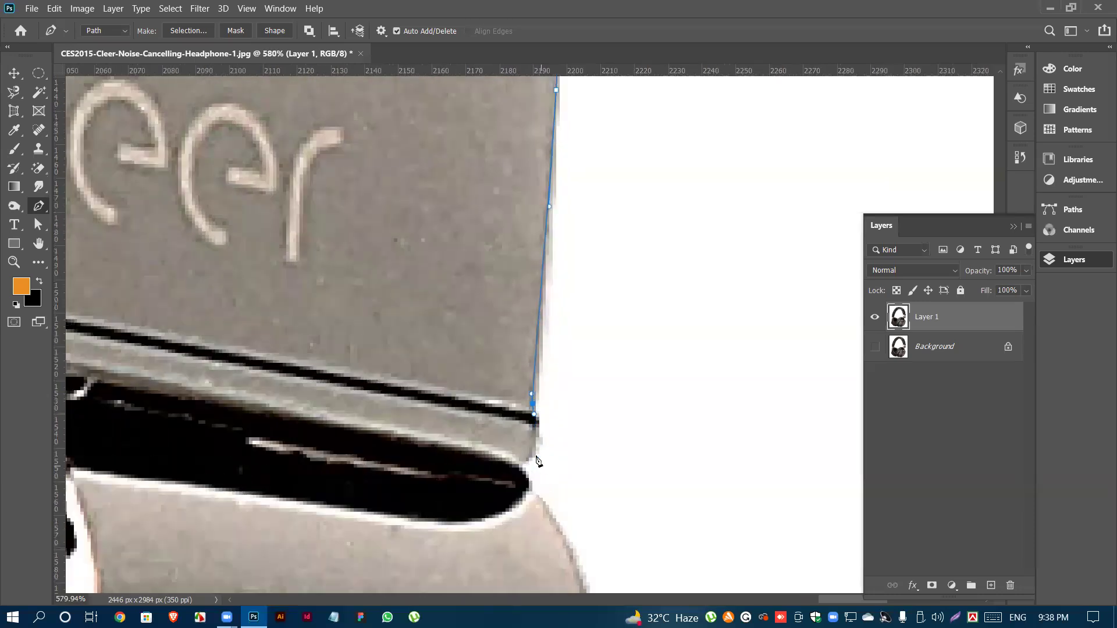
scroll(547, 454, up, 2)
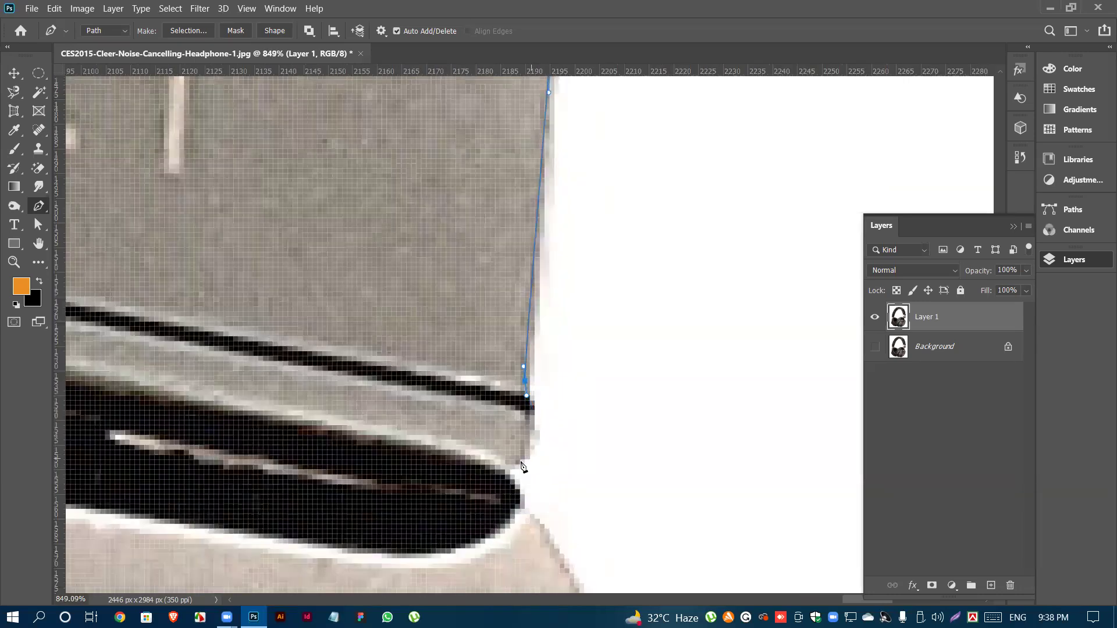
drag(506, 466, 550, 464)
scroll(535, 395, up, 2)
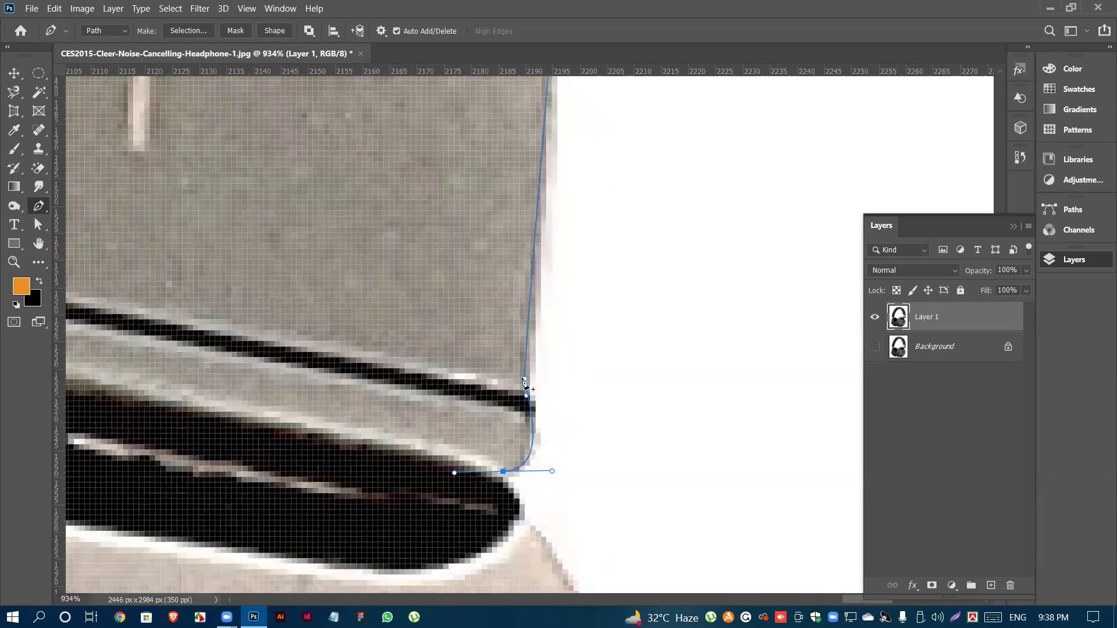
key(ctrl+z)
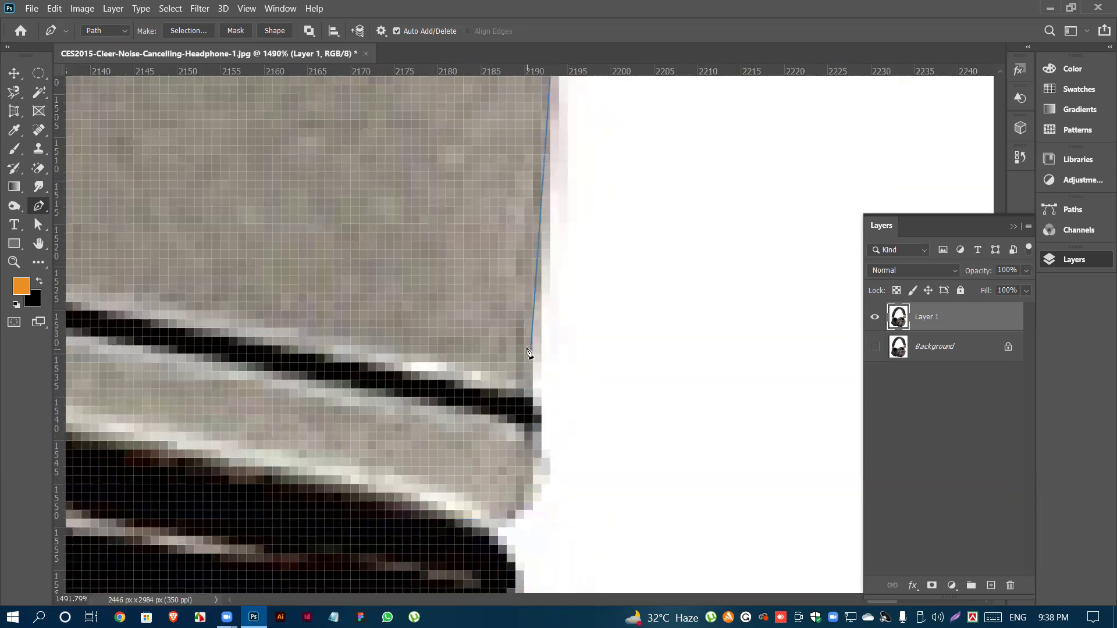
- Place anchors above and at the outer end of the thin black groove, then curve the path around the rounded corner below it
scroll(530, 372, down, 2)
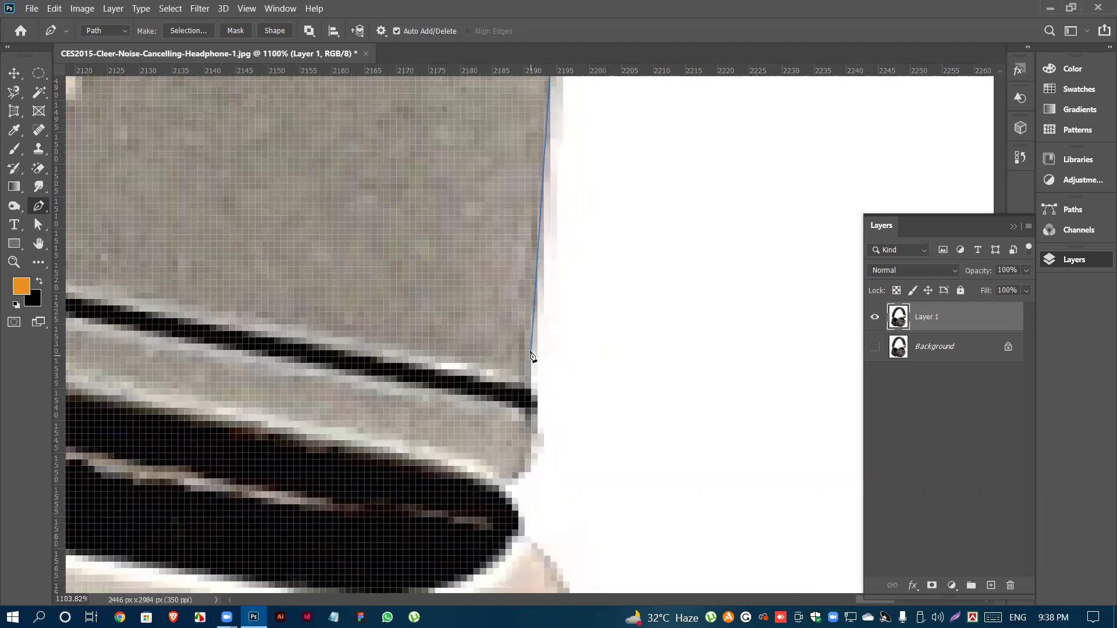
drag(525, 351, 521, 374)
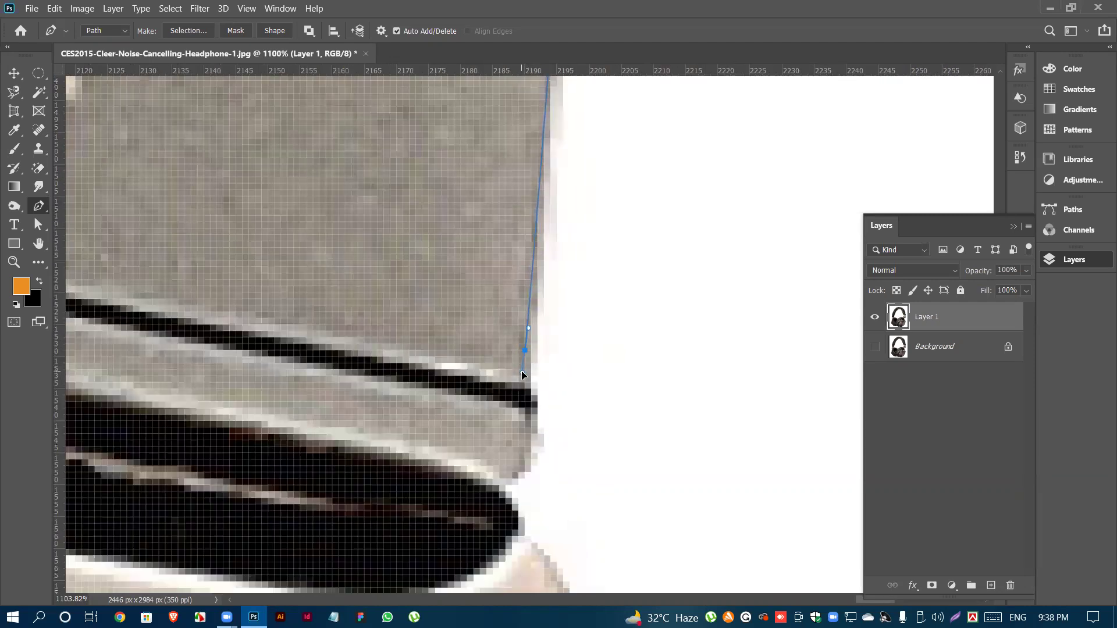
click(531, 395)
click(506, 472)
drag(504, 477, 472, 481)
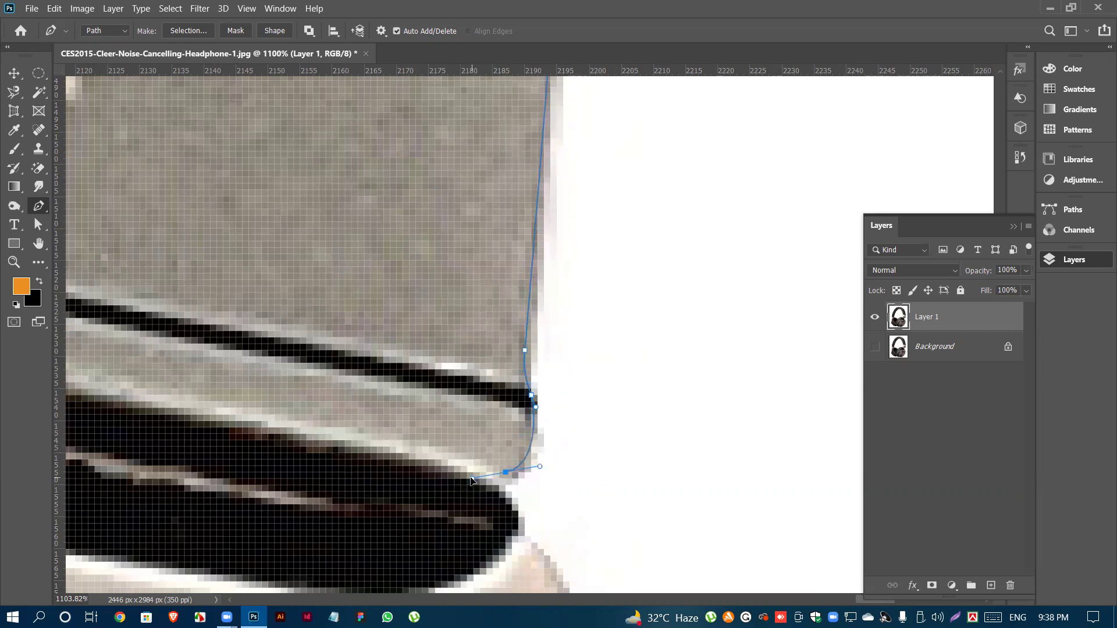
- Turn the path back out of the notch with a short-handled anchor on the black slot's upper edge near its rounded tip
scroll(472, 480, up, 6)
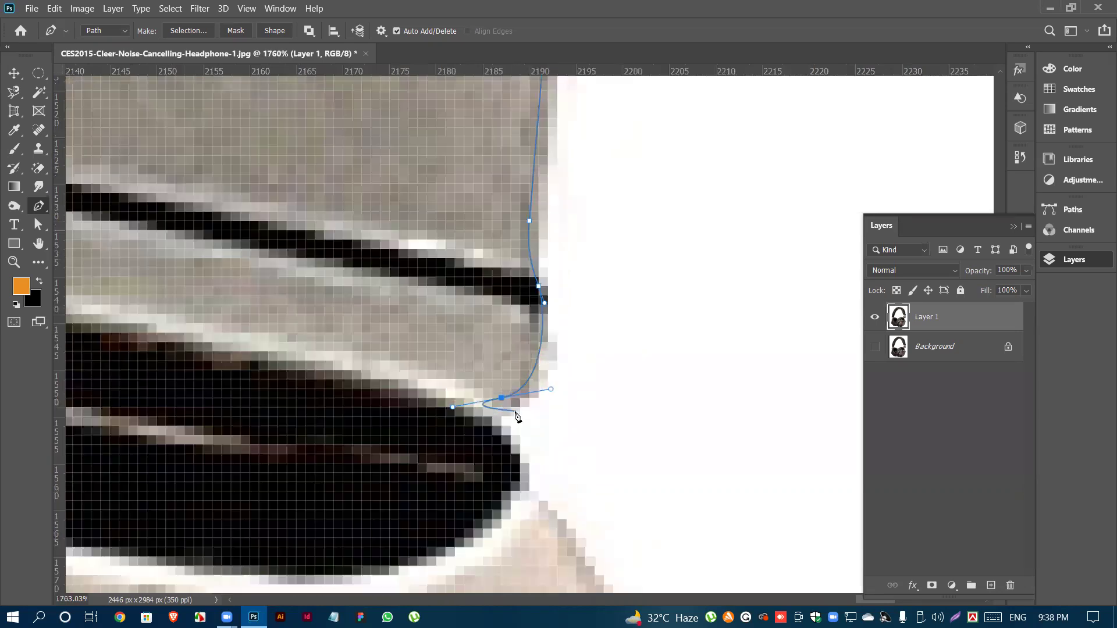
drag(440, 420, 471, 459)
scroll(552, 389, down, 7)
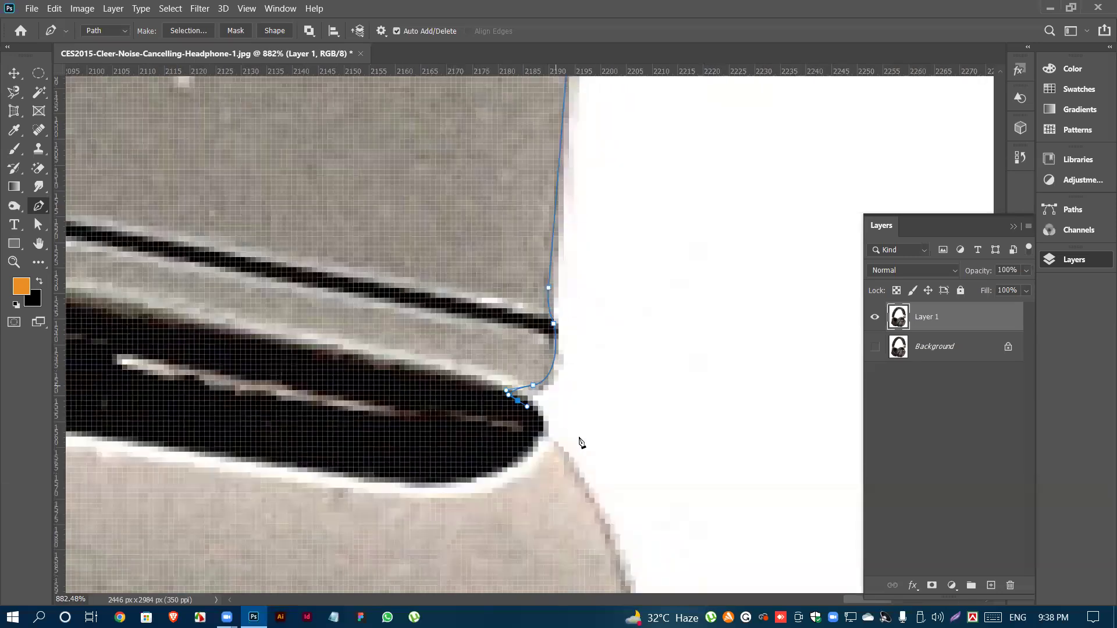
scroll(518, 337, down, 5)
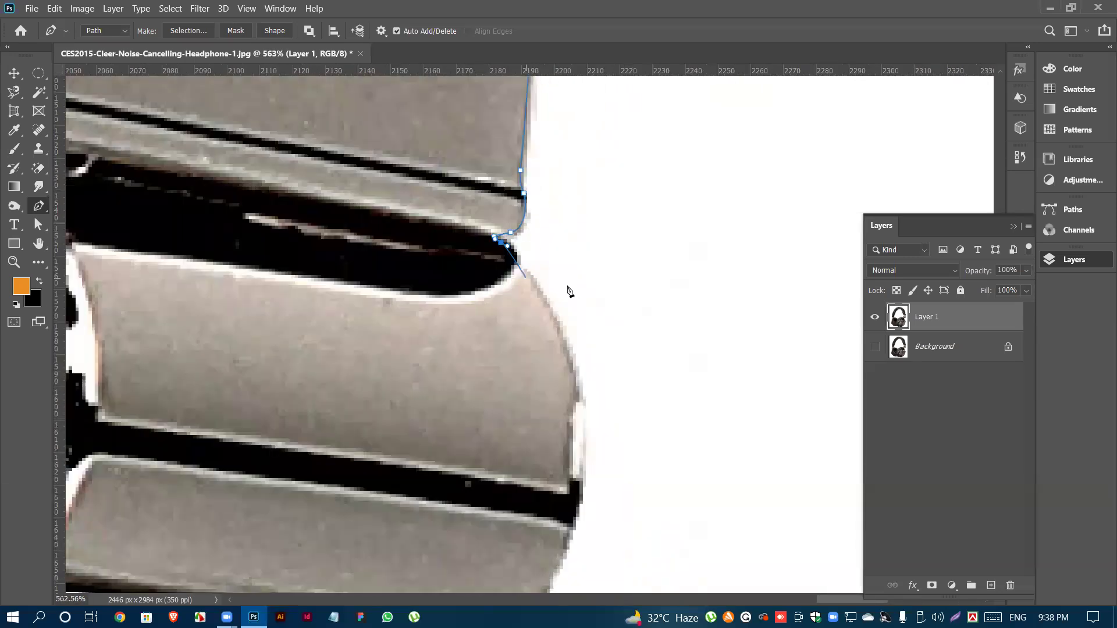
scroll(572, 288, up, 5)
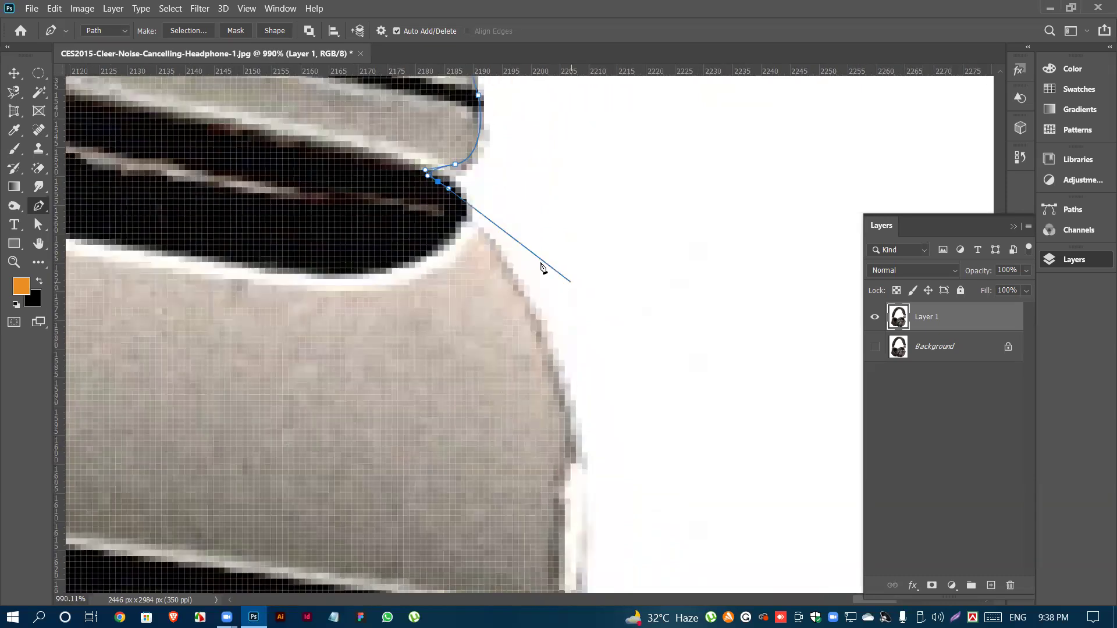
scroll(456, 190, up, 3)
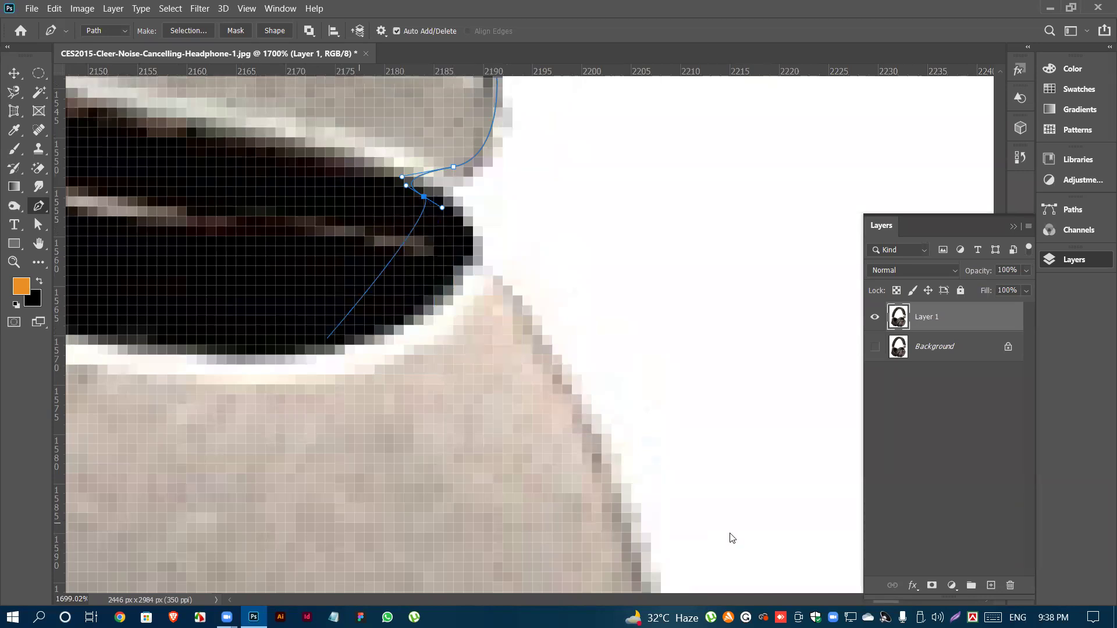
scroll(455, 149, down, 2)
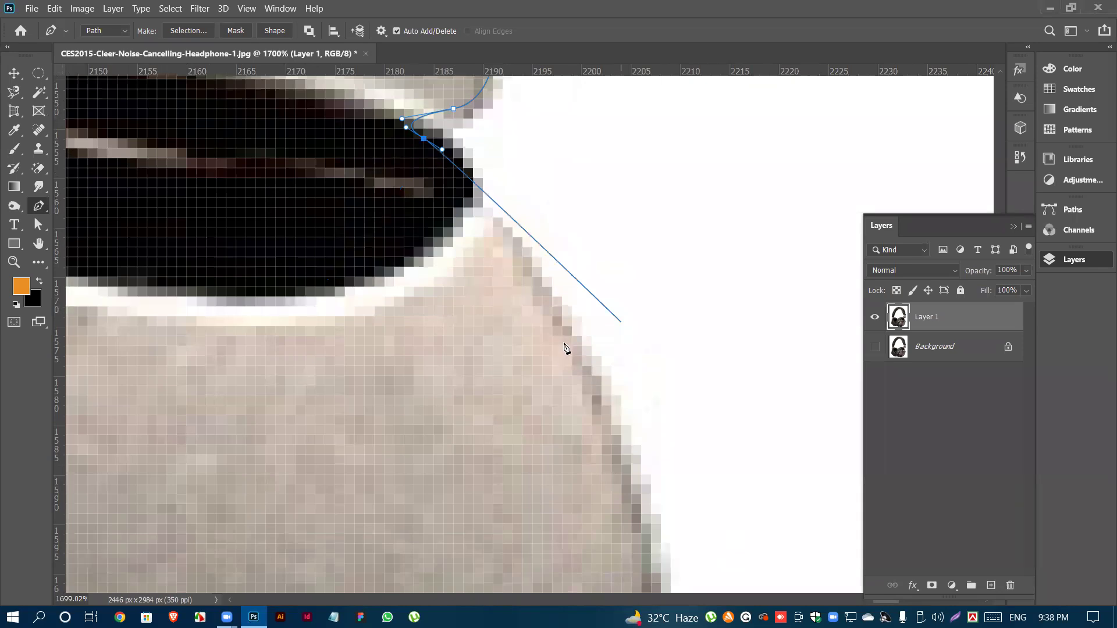
scroll(474, 269, down, 1)
scroll(474, 270, down, 1)
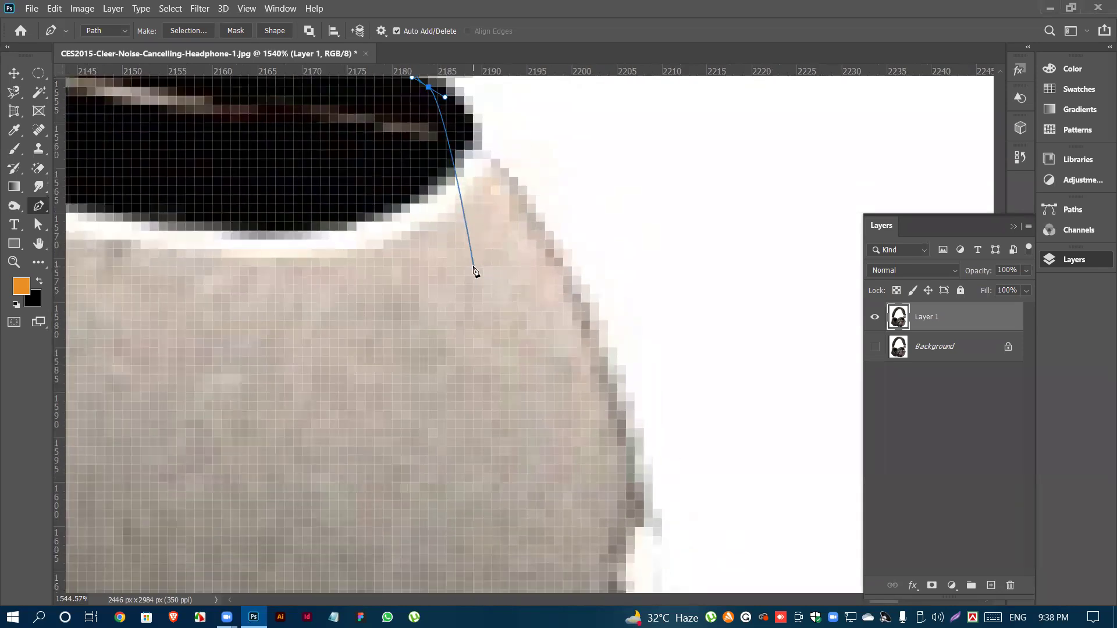
scroll(587, 296, up, 1)
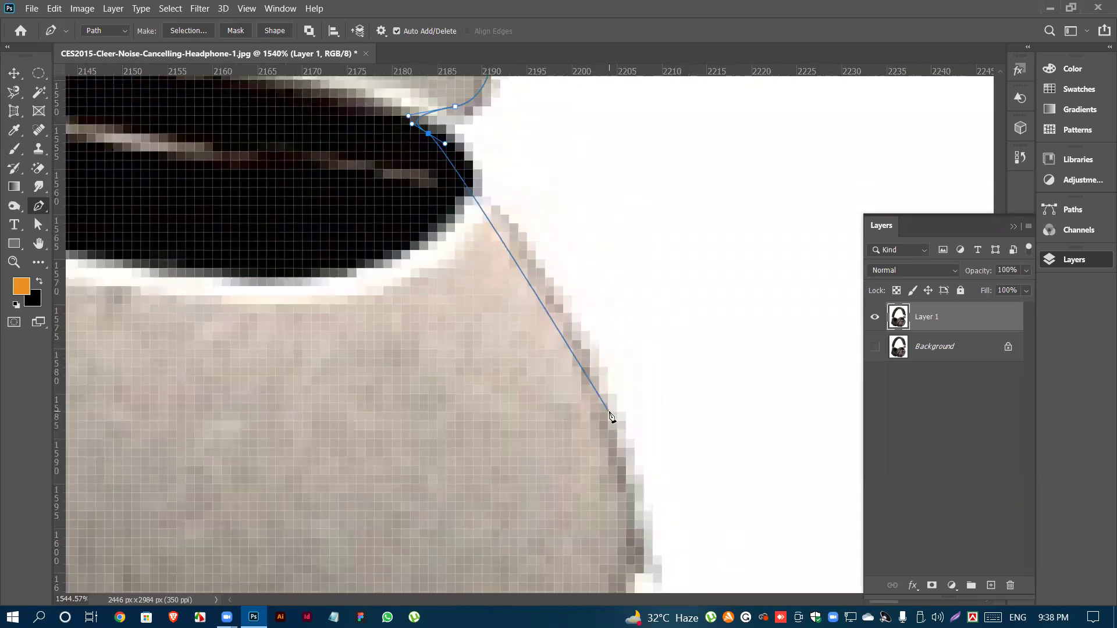
drag(608, 430, 629, 498)
key(ctrl+z)
- Curve the path from the black slot's tip down the grey hinge block's outer edge to a smooth anchor above the white highlight
scroll(634, 434, down, 3)
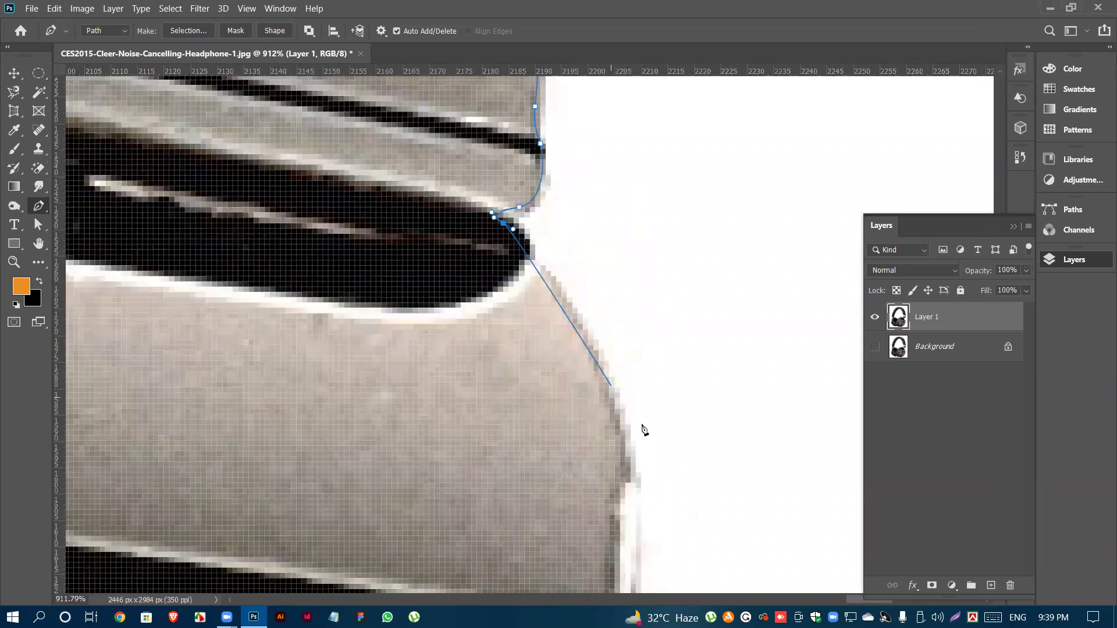
scroll(642, 430, down, 1)
drag(630, 423, 646, 530)
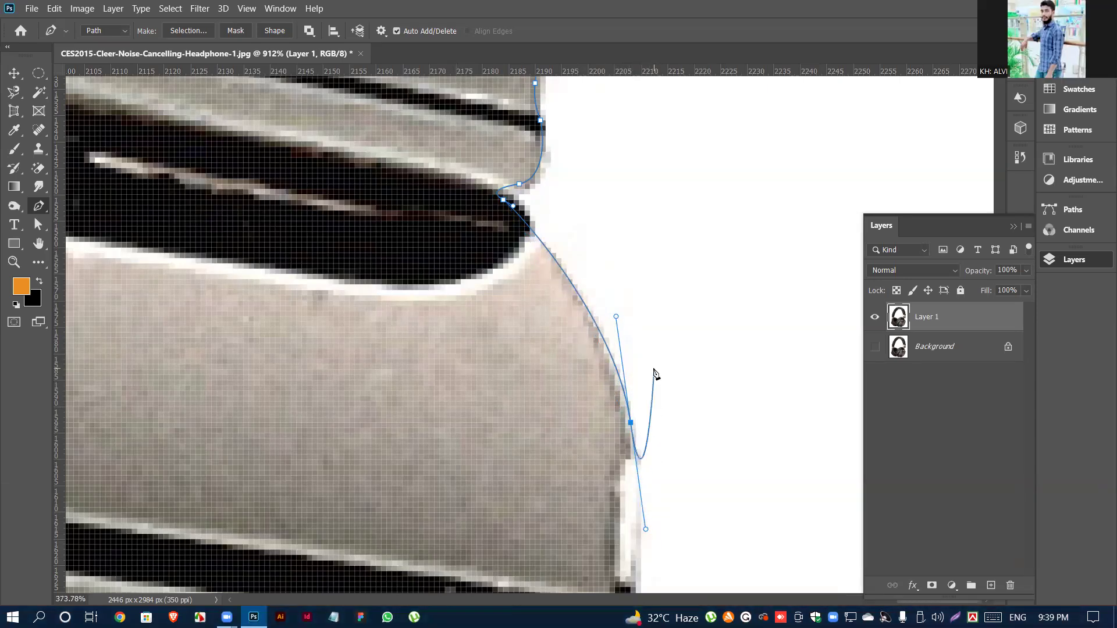
- Shorten the last anchor's outgoing handle and add a smooth anchor where the outer edge reaches the thick black band
scroll(656, 374, down, 5)
scroll(662, 414, up, 4)
scroll(654, 381, up, 2)
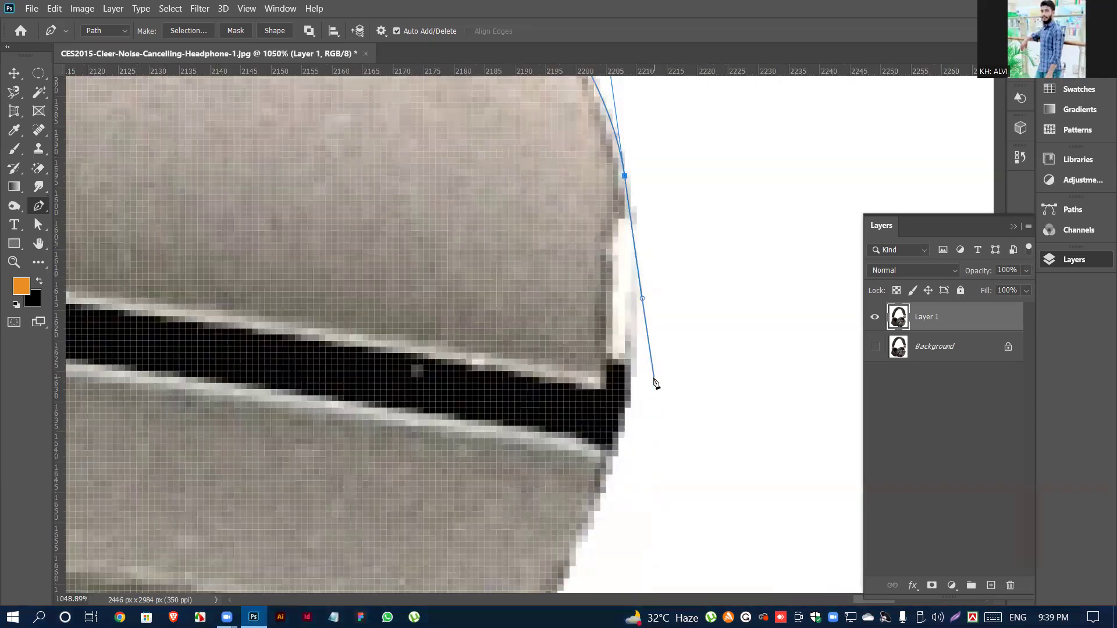
scroll(649, 349, up, 3)
scroll(654, 326, down, 3)
scroll(642, 367, down, 2)
scroll(634, 369, up, 2)
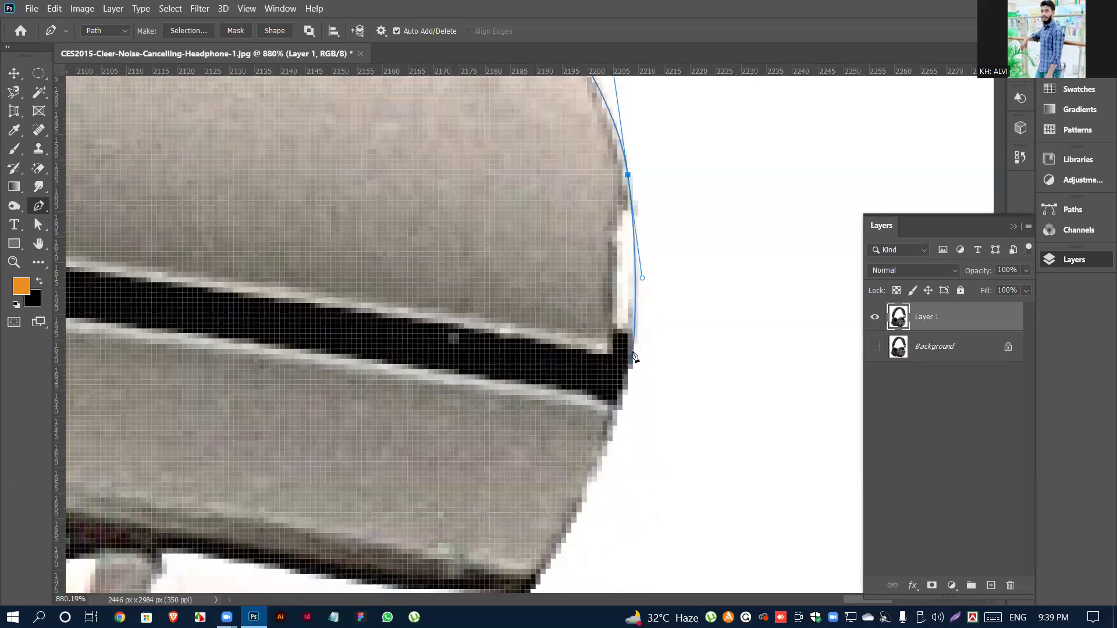
scroll(646, 326, down, 3)
scroll(627, 350, down, 1)
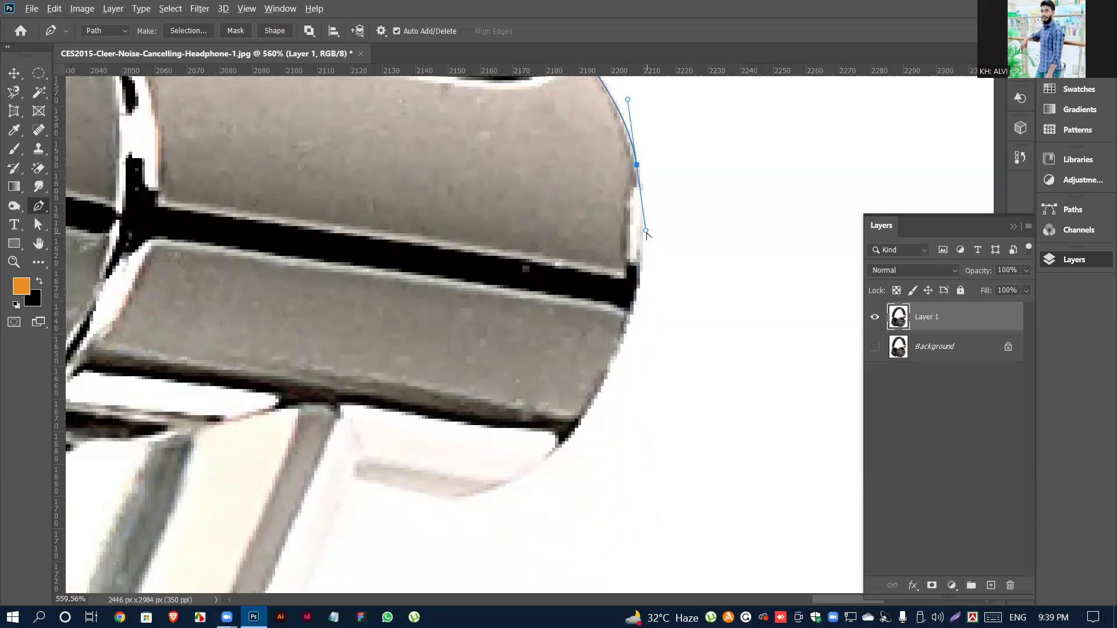
drag(645, 218, 643, 201)
drag(640, 259, 637, 287)
- Re-place the smooth anchor just above the thick black band's outer end with shorter, nearly vertical handles
scroll(648, 260, up, 3)
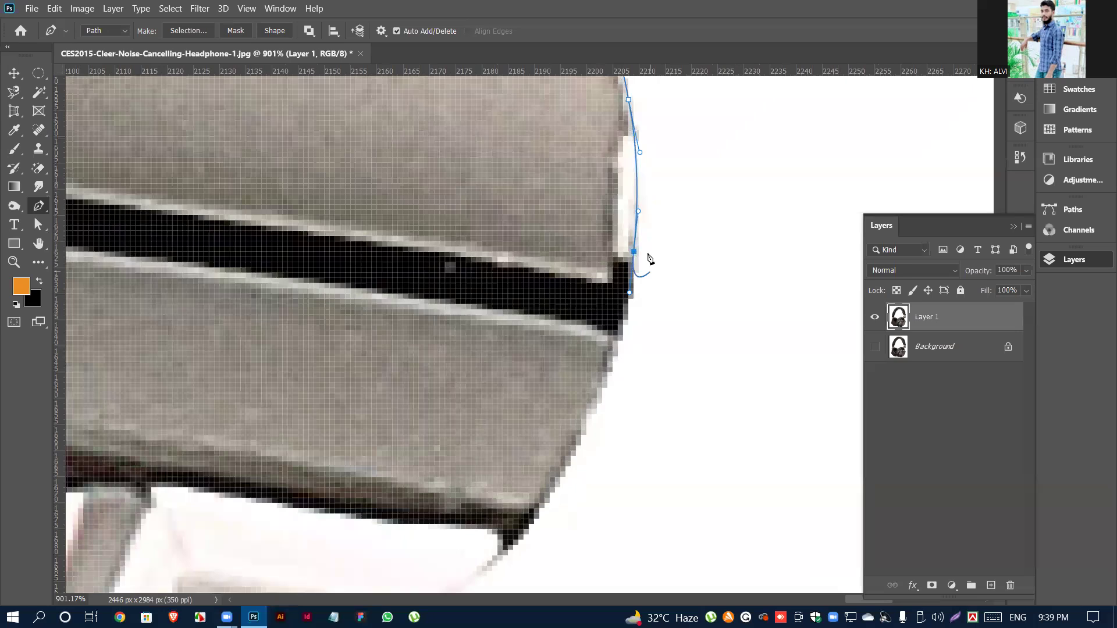
scroll(648, 257, up, 2)
drag(639, 304, 638, 338)
- Sweep the path around the hinge's lower curve to a smooth anchor on its pale underside and lengthen the previous anchor's outgoing handle
scroll(660, 281, down, 2)
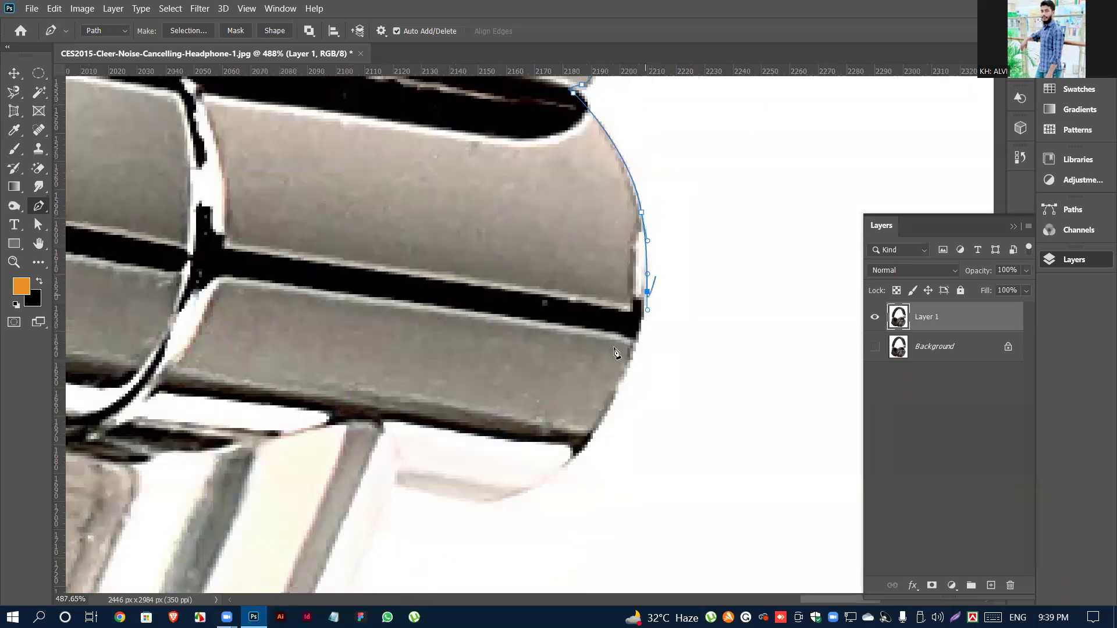
scroll(618, 352, down, 2)
scroll(494, 433, up, 1)
drag(488, 427, 338, 443)
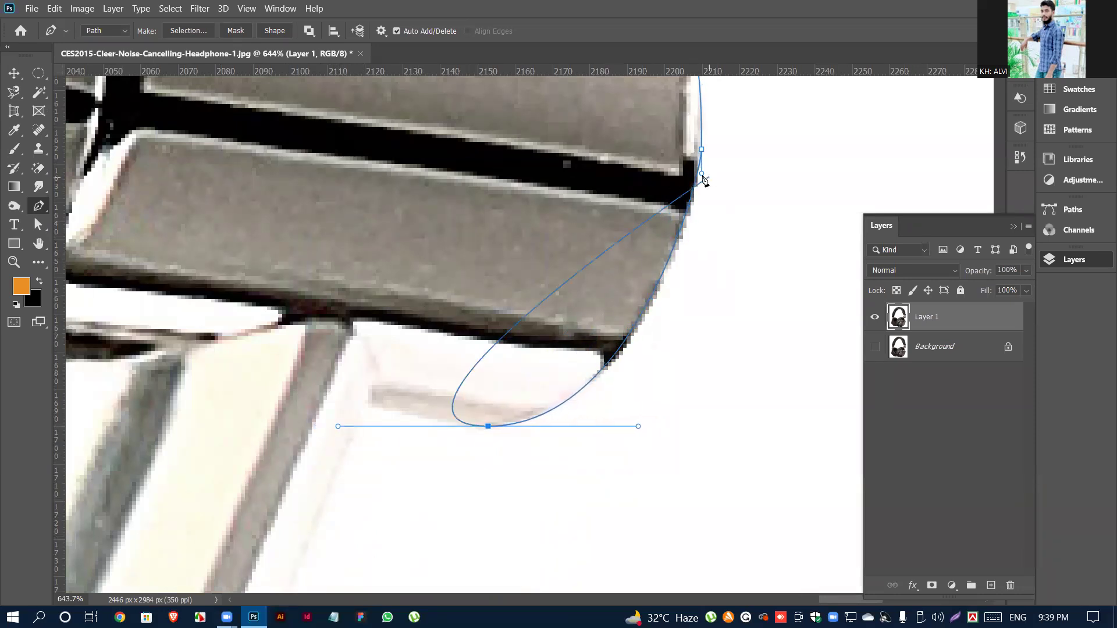
drag(701, 149, 700, 188)
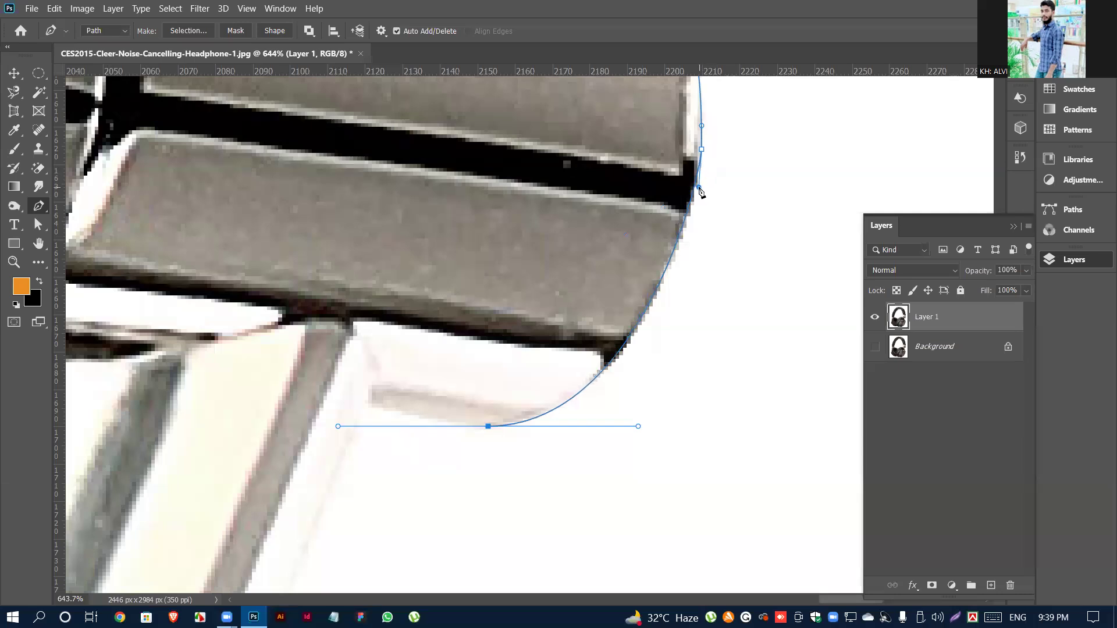
- Shorten the outgoing direction handle of the anchor at the lowest point of the hinge's pale underside
scroll(750, 189, down, 9)
scroll(613, 328, up, 3)
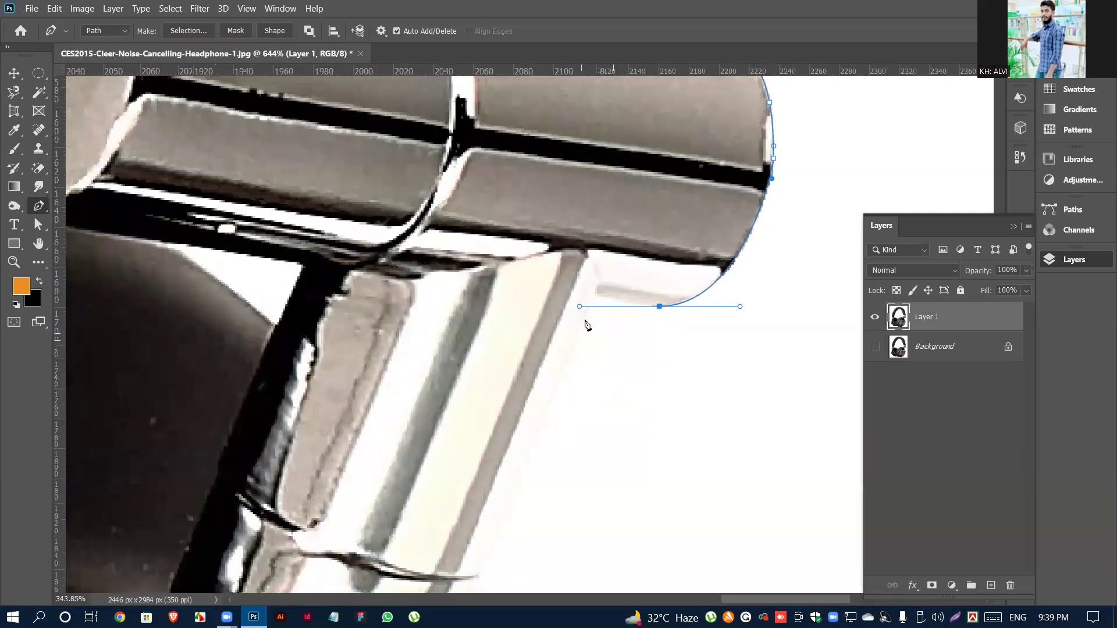
scroll(586, 325, up, 4)
drag(560, 360, 655, 362)
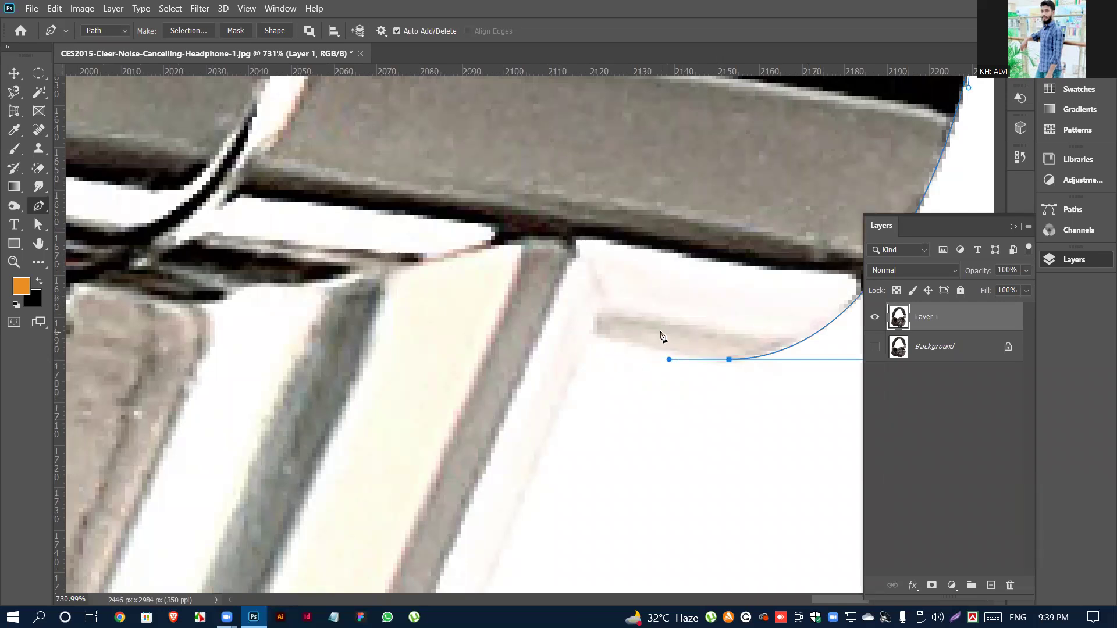
- Continue the path along the pale underside to its inner corner and turn it down toward the metal arm with a short-handled anchor
scroll(661, 331, up, 2)
scroll(653, 312, down, 2)
drag(615, 321, 577, 363)
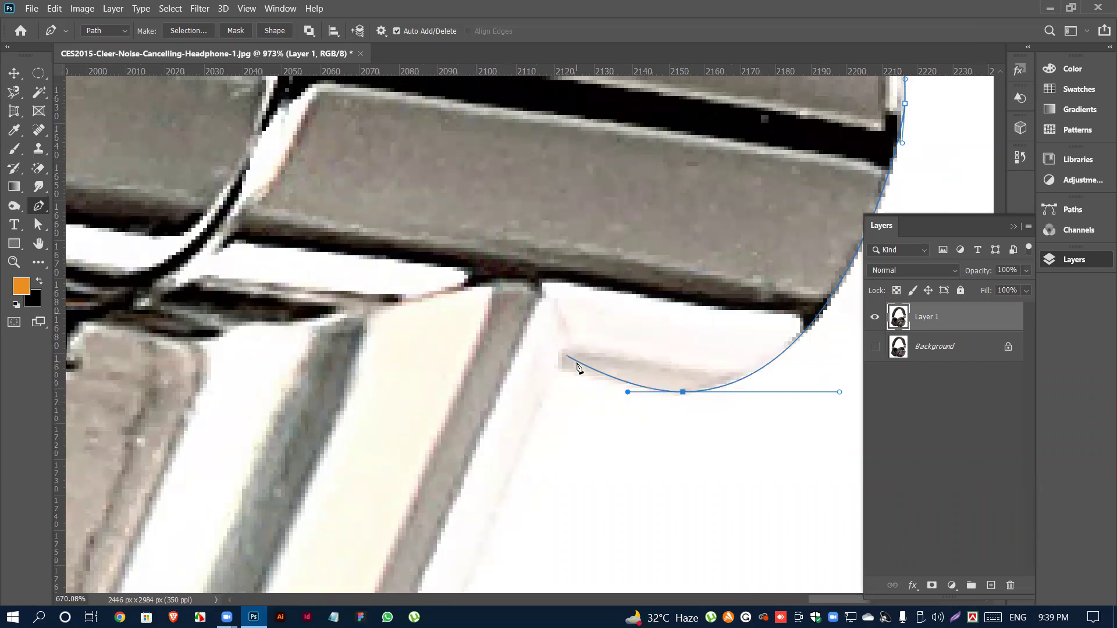
scroll(599, 370, up, 3)
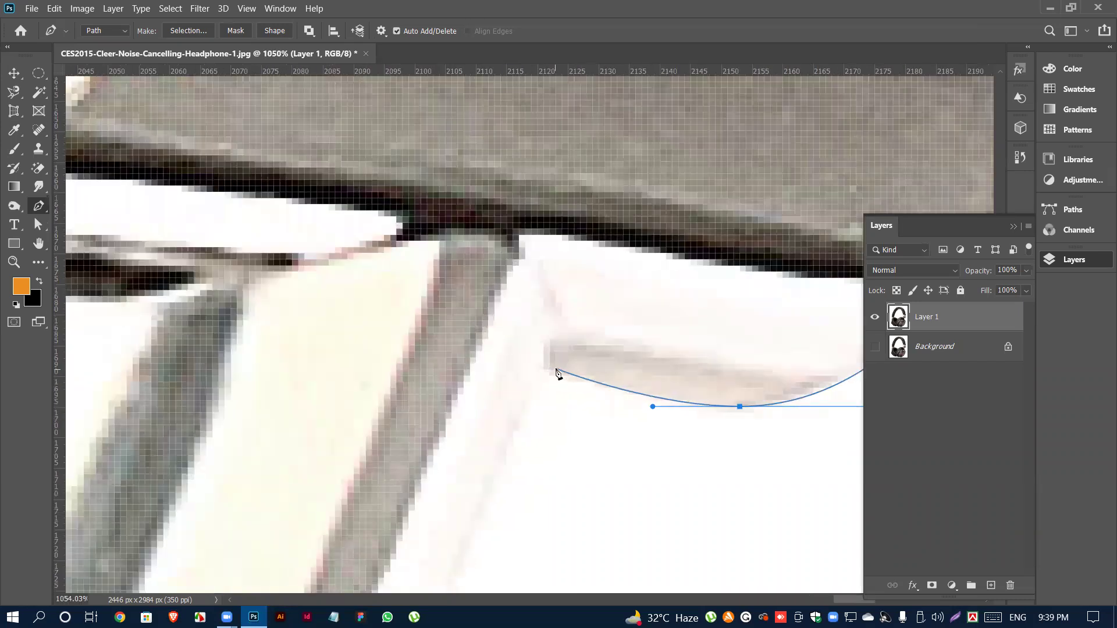
click(553, 368)
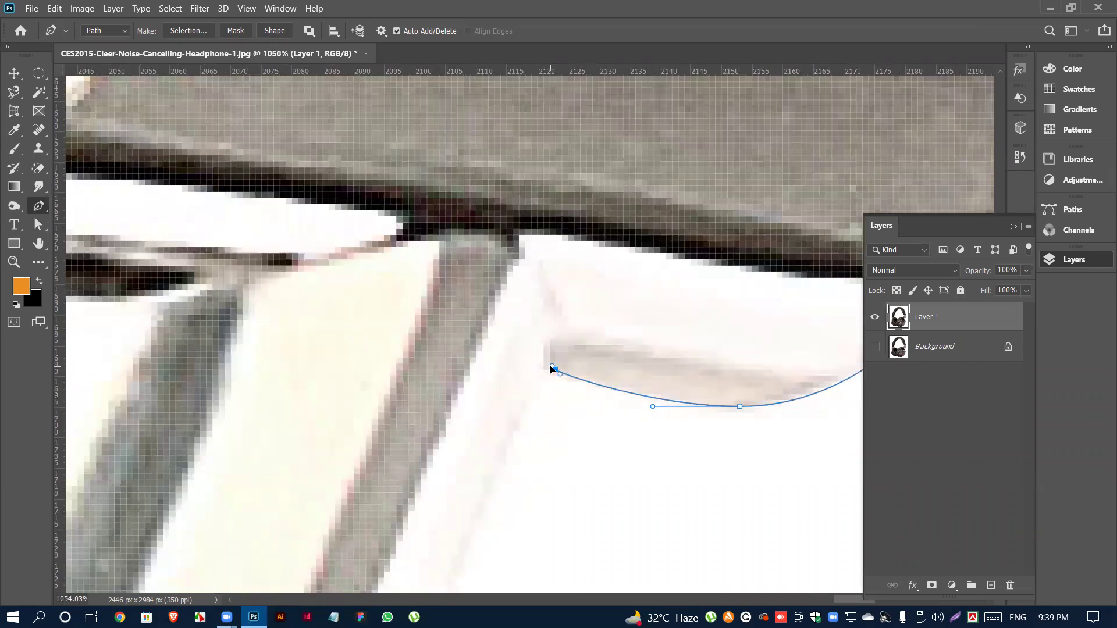
drag(531, 376, 523, 398)
- Run a long straight segment down the metal arm's pale outer edge to a short-handled anchor just above the ear cup's corner
scroll(569, 345, down, 5)
scroll(629, 309, down, 3)
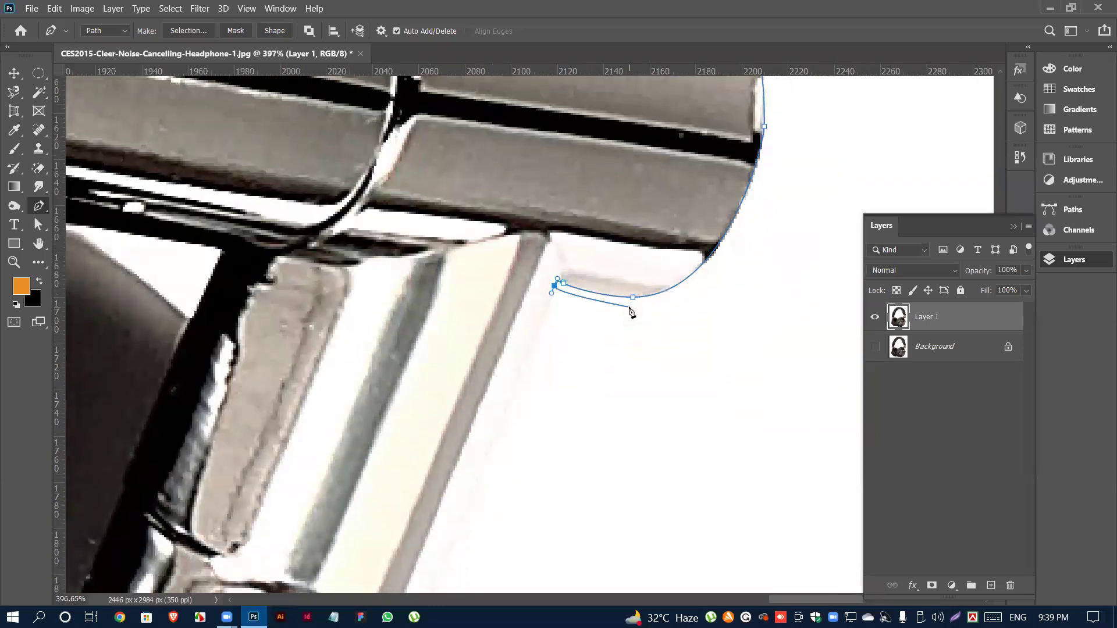
scroll(629, 310, down, 2)
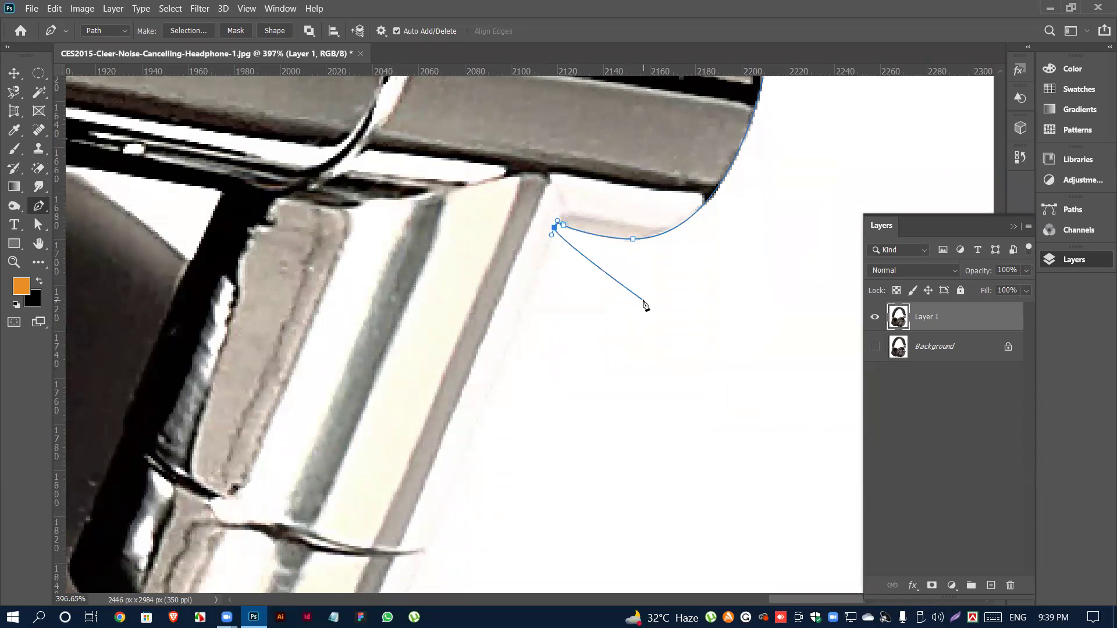
scroll(576, 292, down, 4)
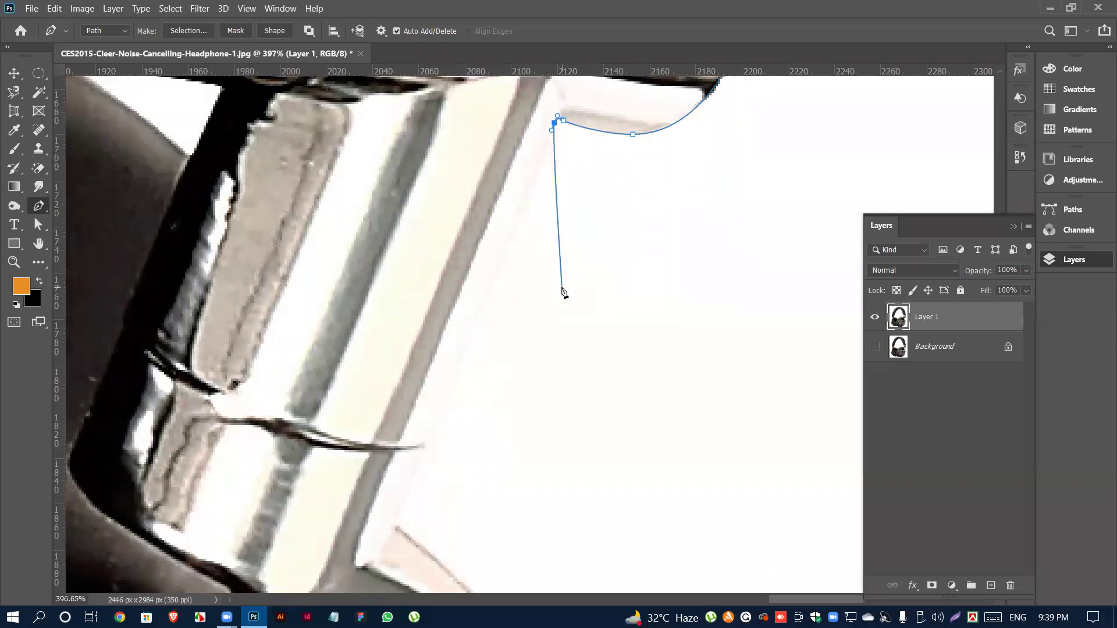
scroll(531, 284, down, 1)
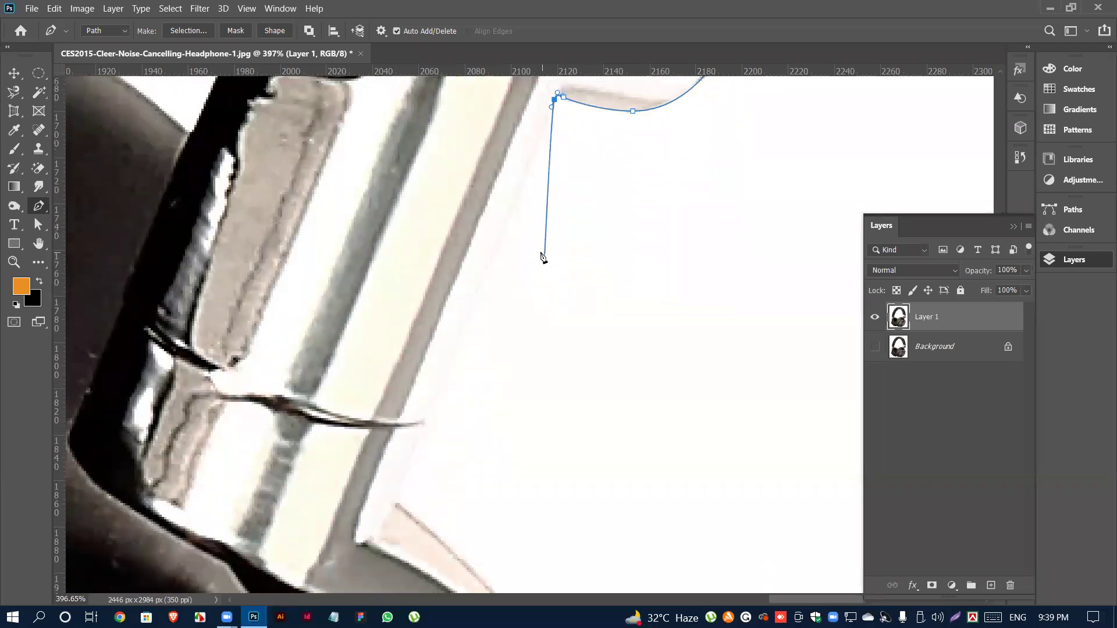
scroll(543, 255, down, 2)
scroll(471, 379, up, 5)
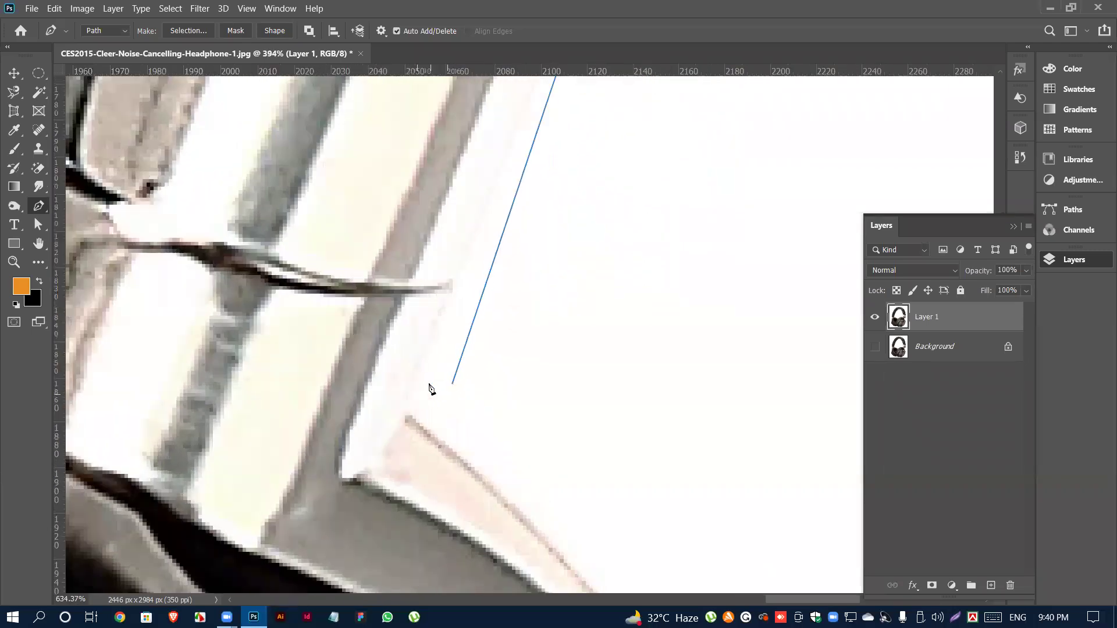
drag(403, 392, 397, 409)
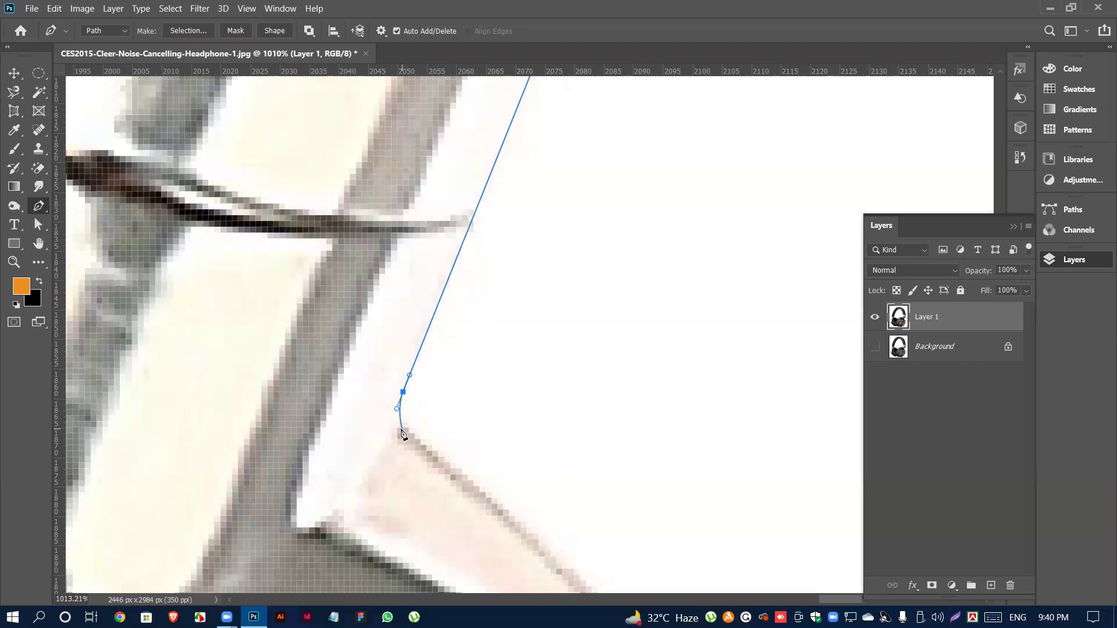
scroll(443, 391, down, 3)
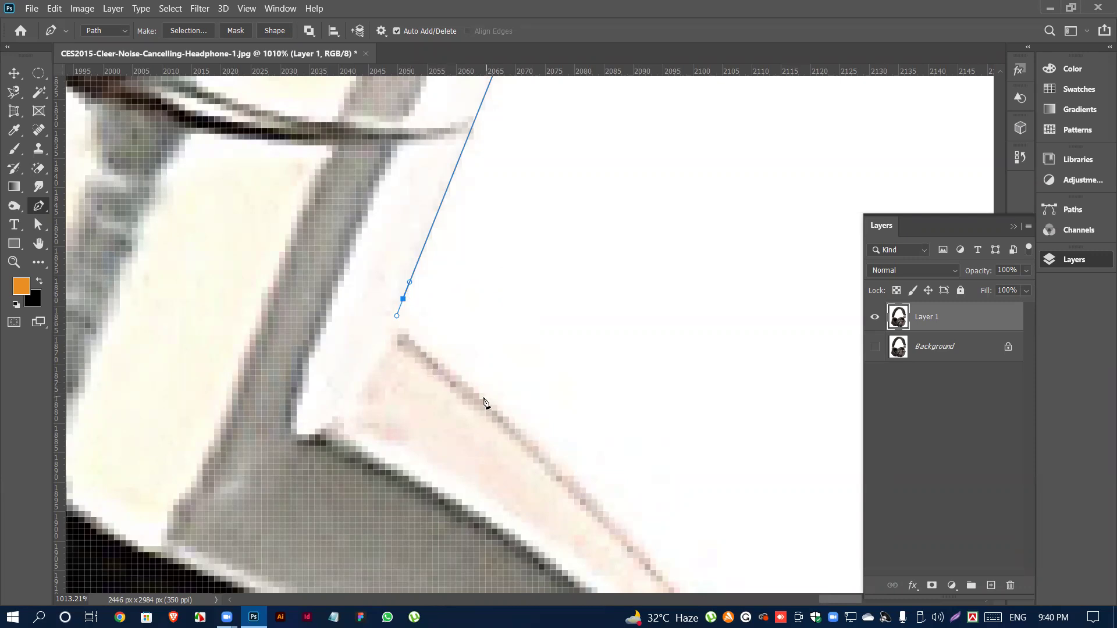
- Curve the path around the ear cup's corner to a smooth anchor on the upper edge of its pale outer rim
scroll(462, 378, down, 1)
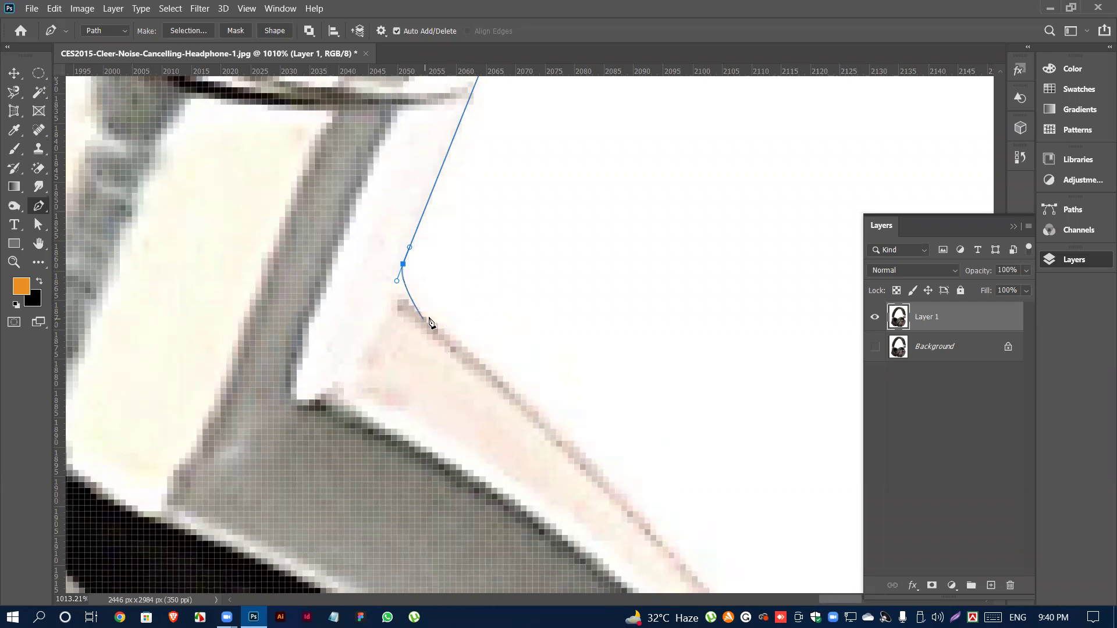
scroll(416, 287, down, 1)
scroll(425, 285, up, 1)
scroll(440, 339, up, 4)
drag(435, 330, 497, 375)
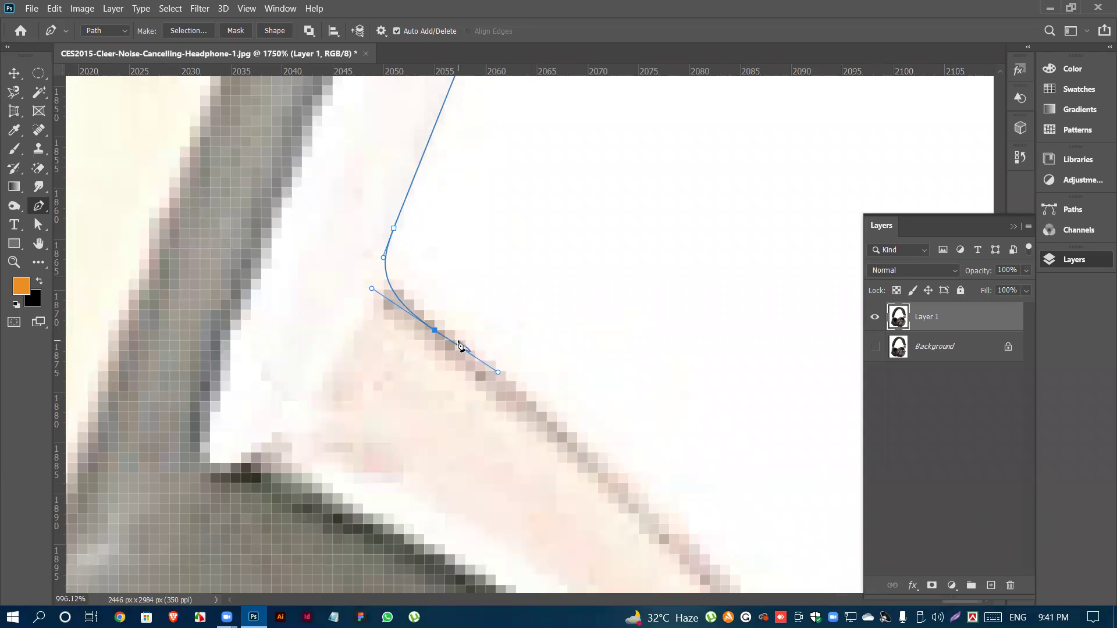
- Carry the path down the ear cup's outer side to a smooth anchor on the disc's lower outer edge
scroll(465, 334, down, 8)
scroll(452, 333, down, 4)
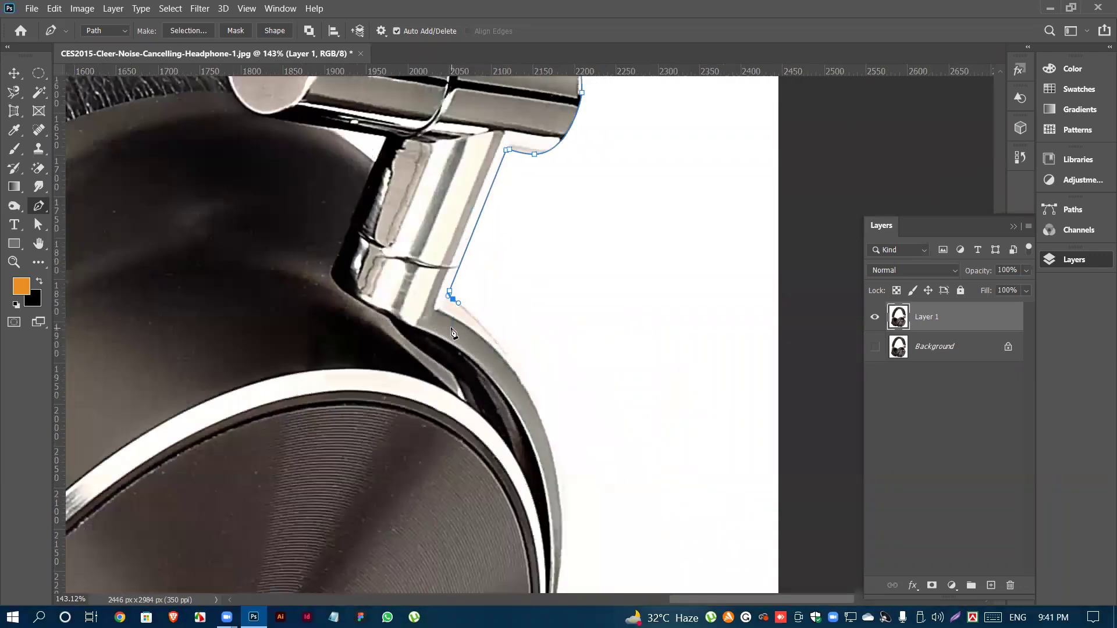
scroll(593, 416, down, 8)
scroll(604, 426, down, 5)
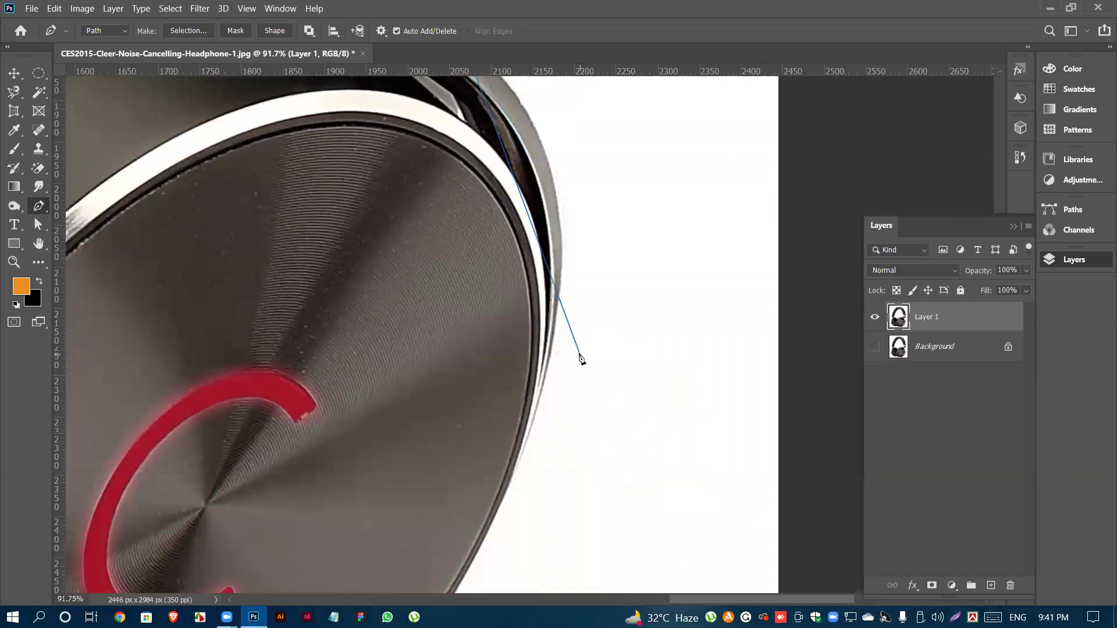
scroll(521, 418, up, 4)
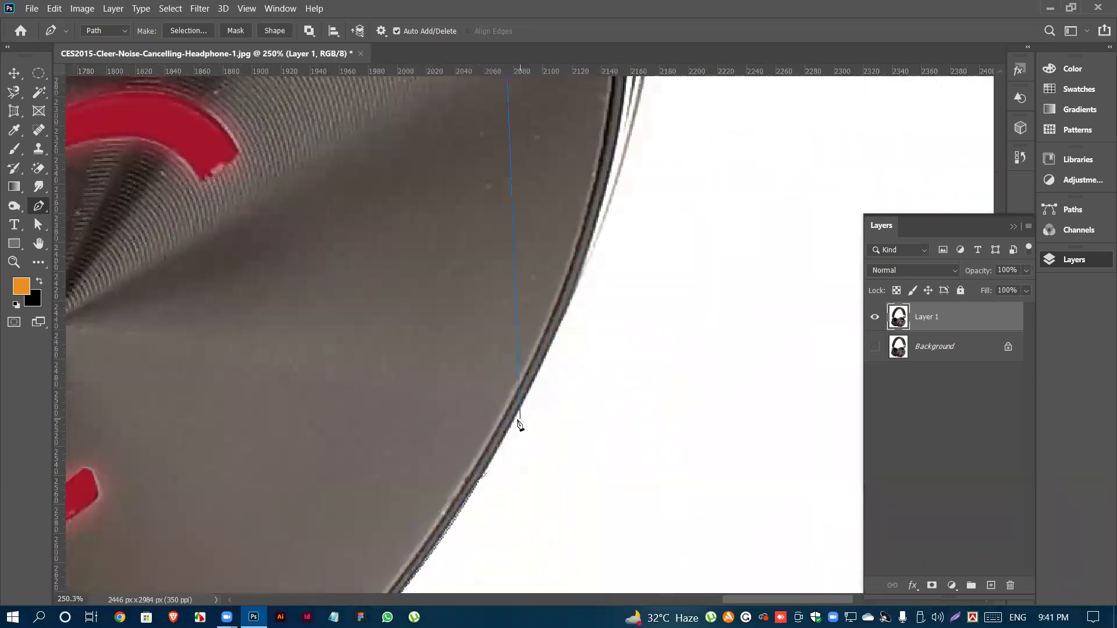
scroll(553, 394, down, 5)
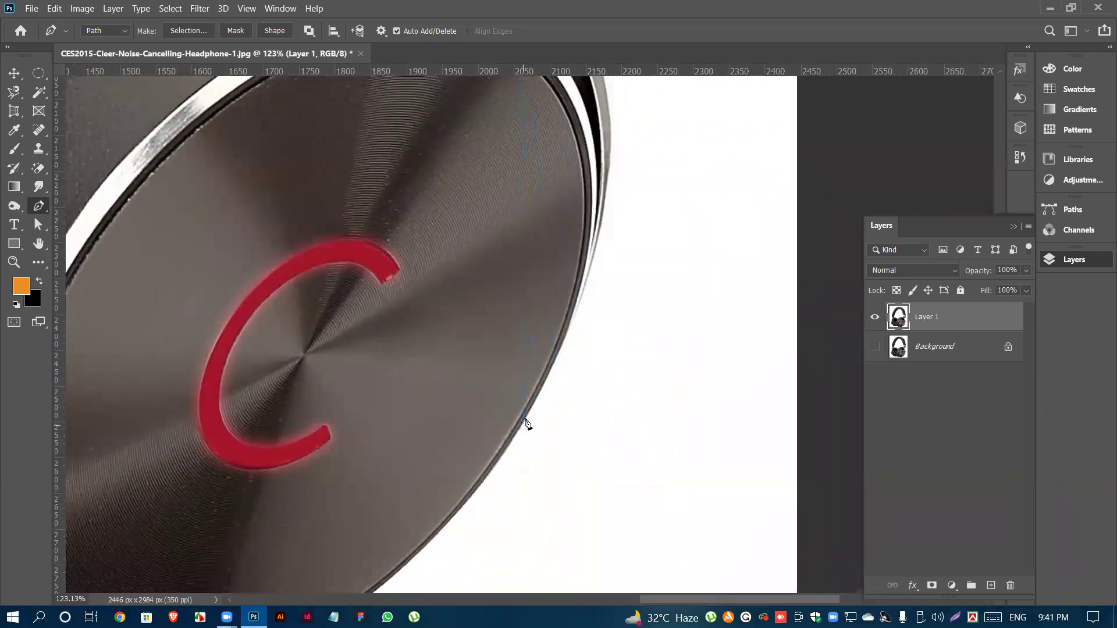
scroll(553, 428, down, 3)
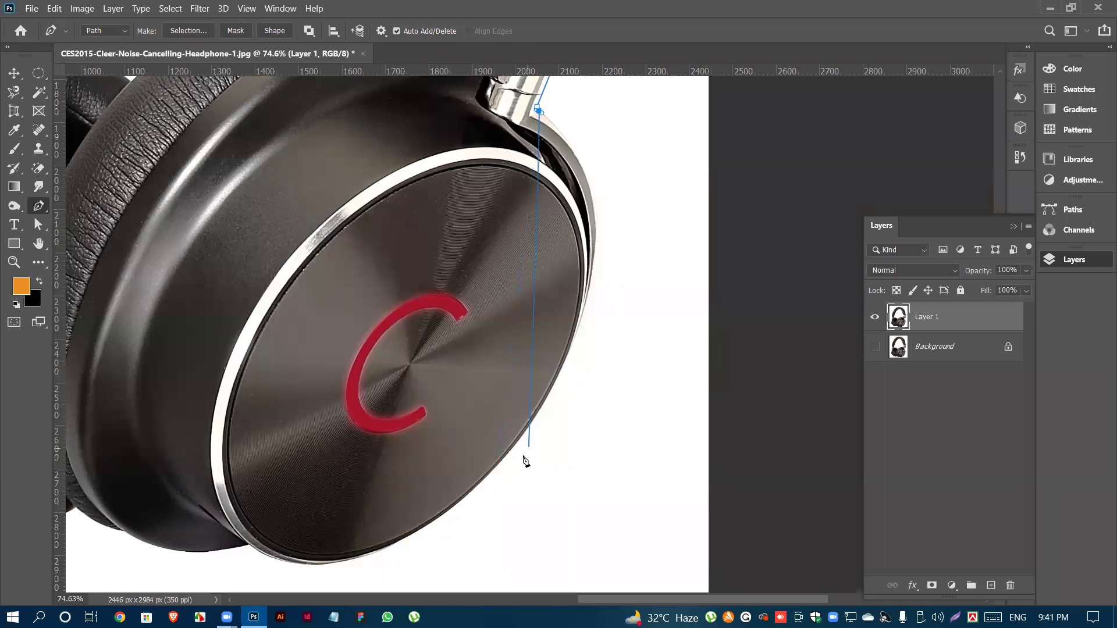
scroll(527, 463, up, 3)
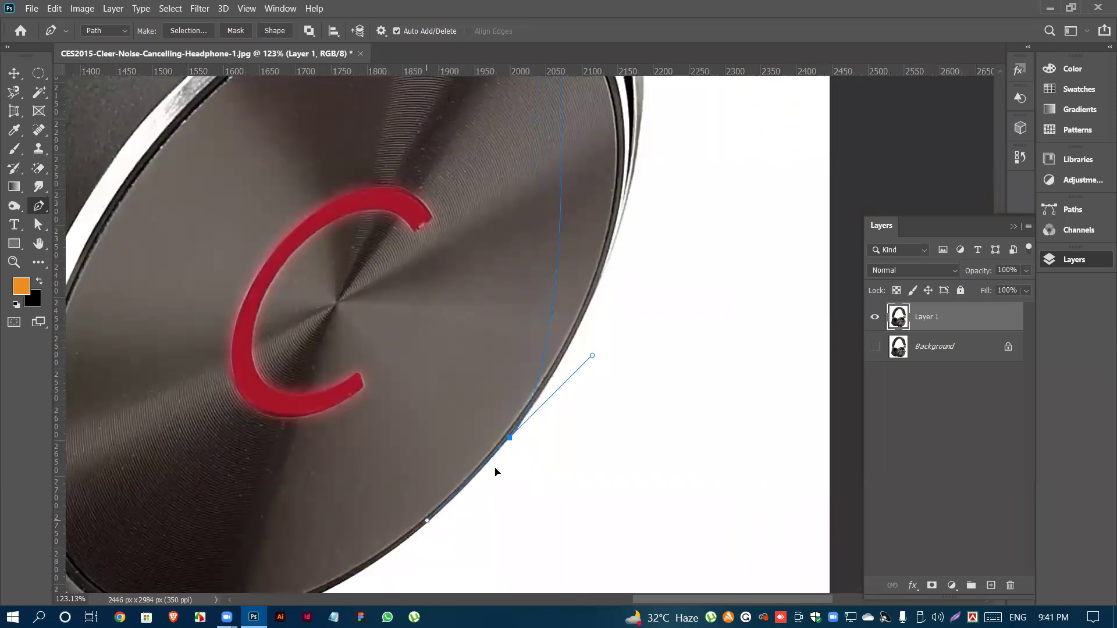
scroll(495, 471, up, 5)
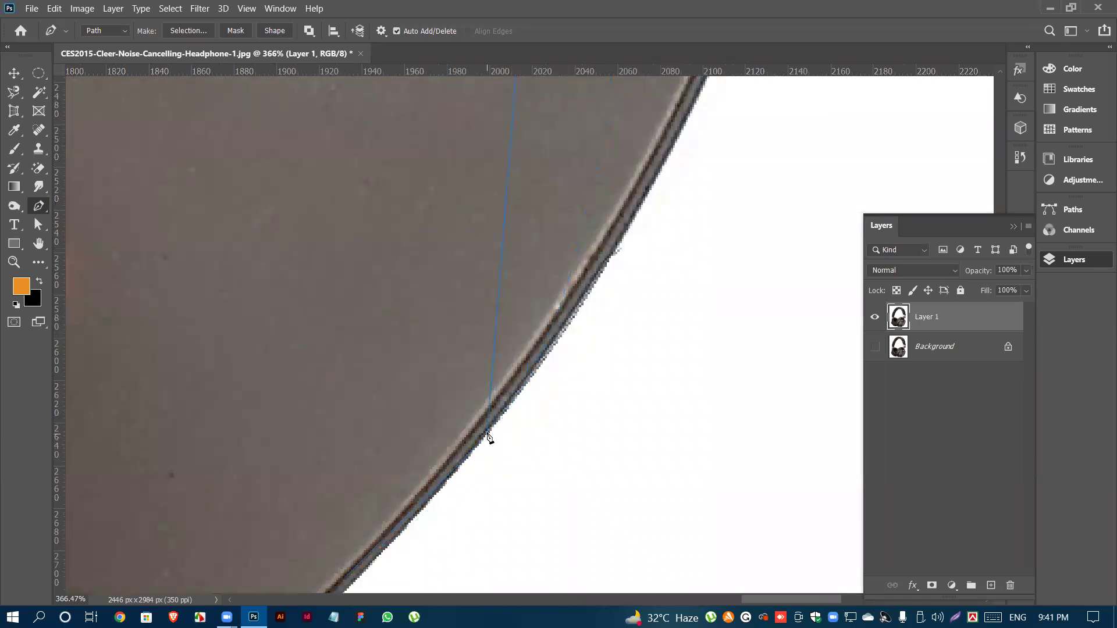
drag(437, 498, 379, 553)
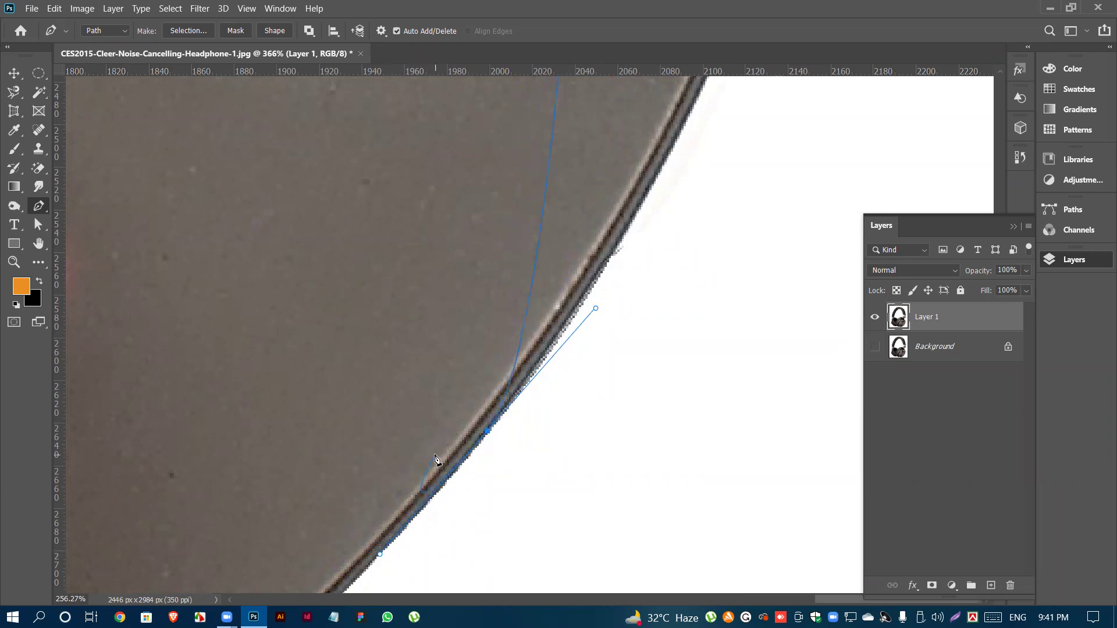
- Lengthen the disc-edge anchor's incoming handle and adjust the corner anchor's outgoing handle to fit the curve to the ear cup's outer side
scroll(454, 448, down, 5)
scroll(526, 405, up, 1)
drag(481, 444, 609, 248)
scroll(507, 180, up, 5)
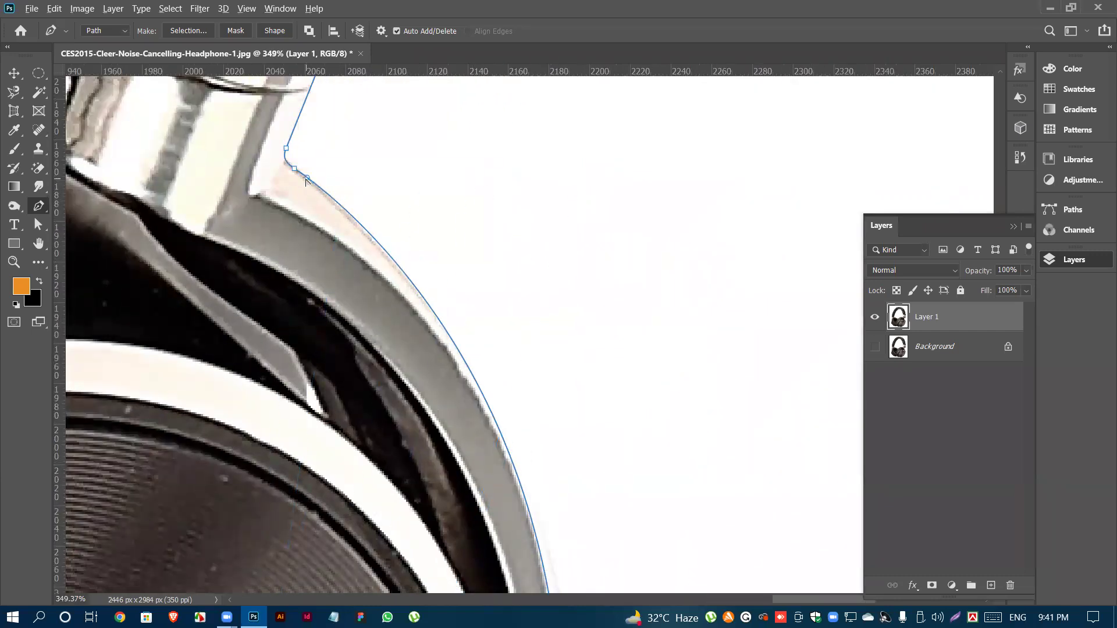
drag(308, 178, 318, 196)
scroll(451, 195, down, 3)
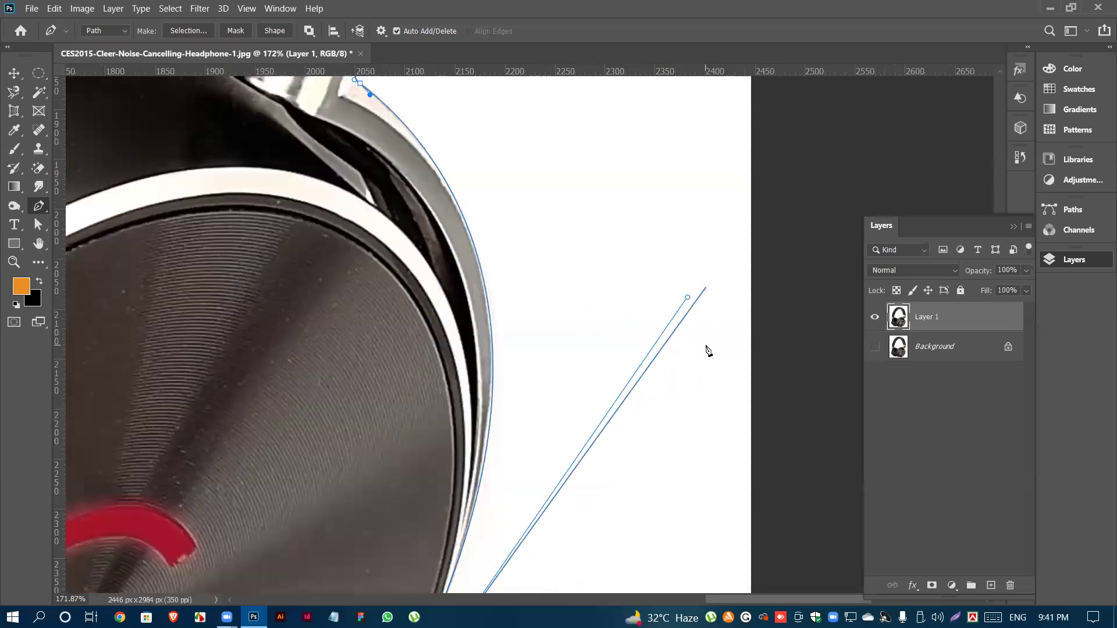
scroll(706, 349, down, 1)
mouse_move(687, 251)
mouse_down()
mouse_move(692, 259)
mouse_move(692, 240)
mouse_up()
- Try to extend the path along the disc's lower edge to a smooth anchor at the ear cup's lowest point
scroll(692, 240, down, 3)
scroll(665, 302, down, 2)
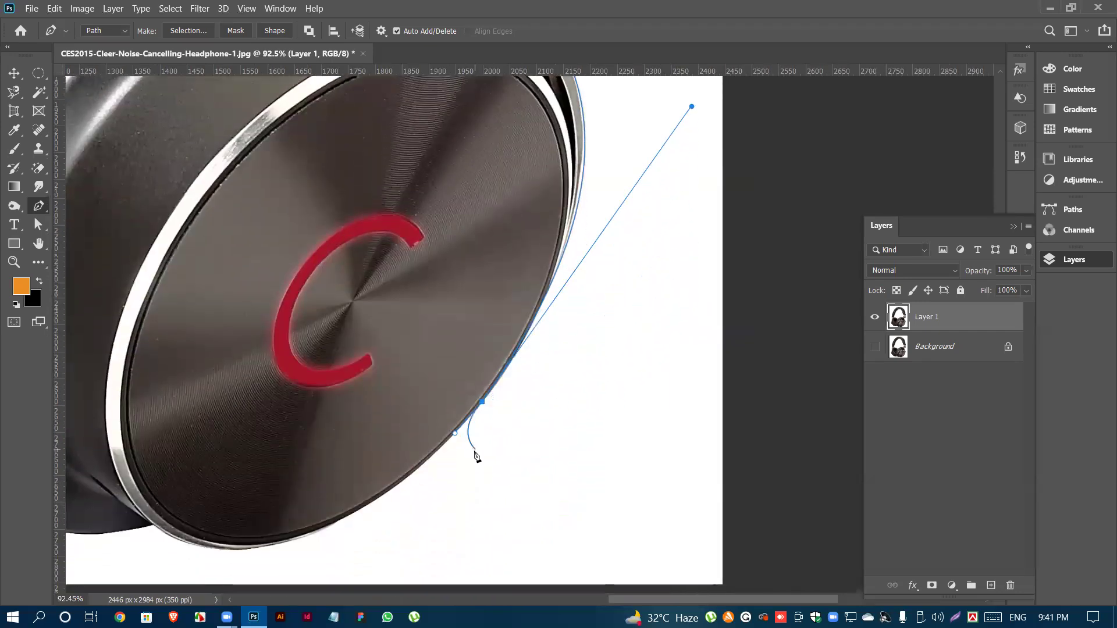
scroll(474, 448, down, 3)
scroll(469, 449, up, 3)
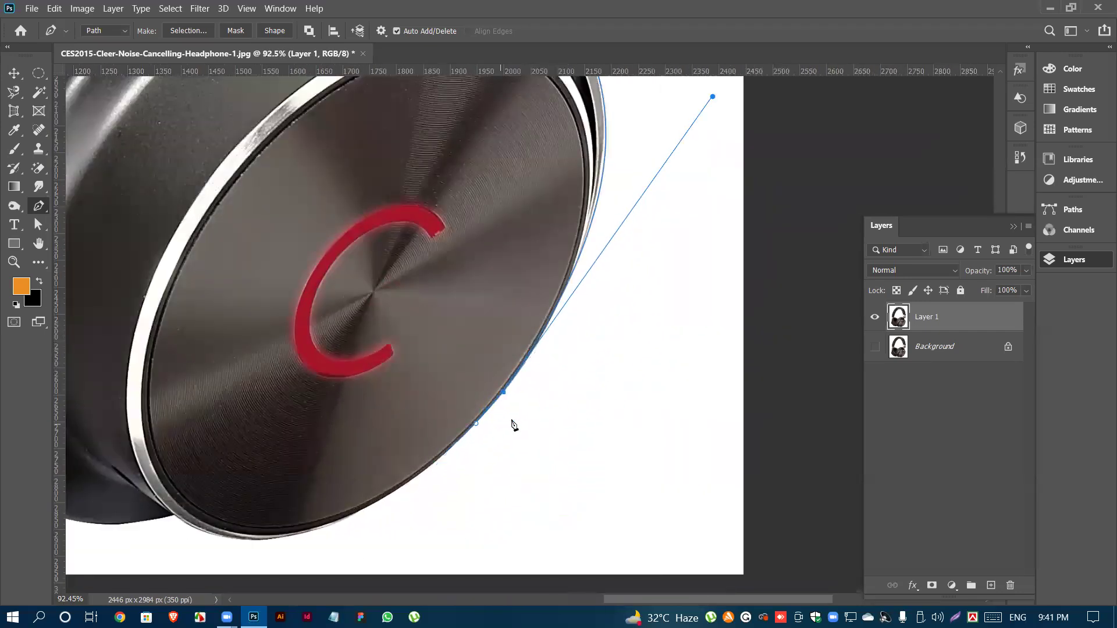
scroll(514, 425, down, 3)
scroll(211, 479, up, 2)
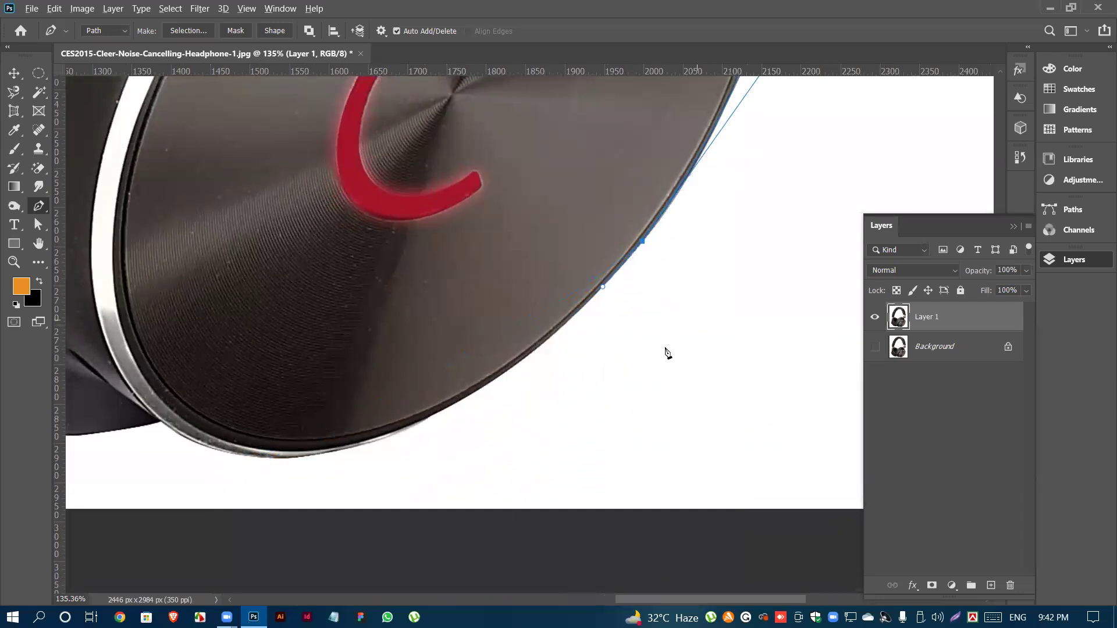
scroll(658, 372, down, 3)
scroll(245, 467, up, 5)
scroll(489, 440, up, 3)
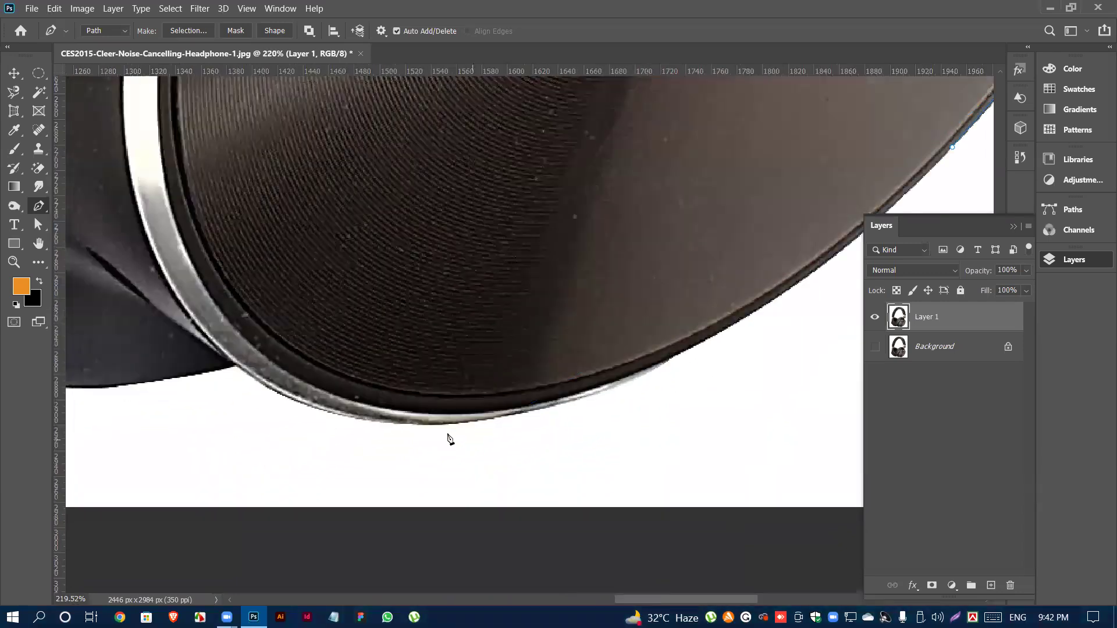
drag(436, 424, 278, 430)
- Try to fit the long bottom curve by adjusting both anchors' direction handles, and undo the attempt
scroll(334, 416, down, 3)
drag(521, 422, 594, 415)
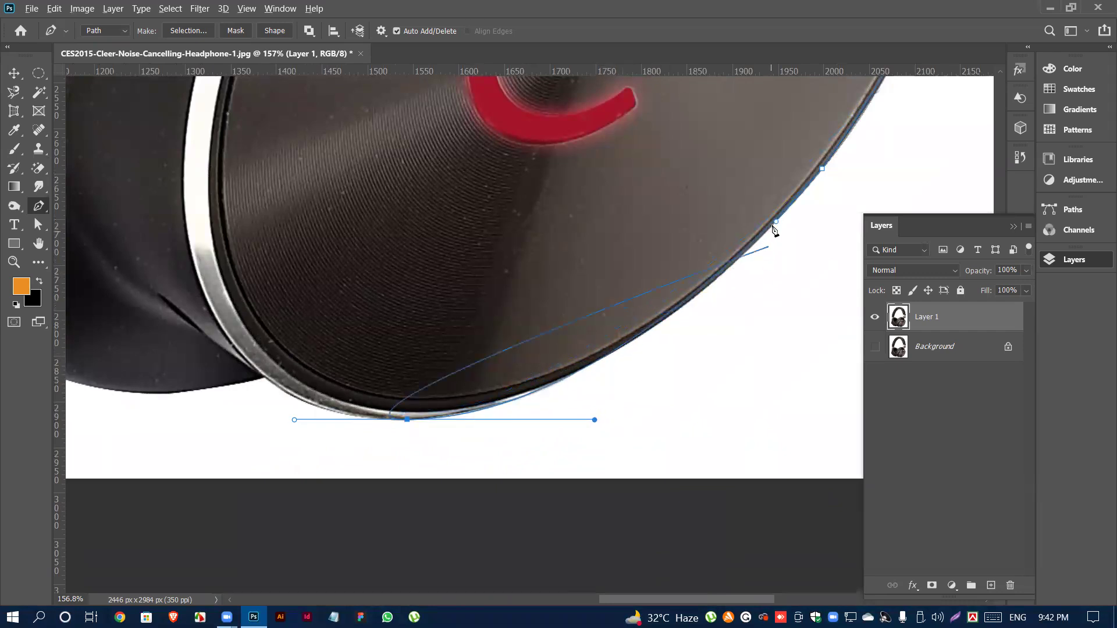
drag(775, 222, 764, 248)
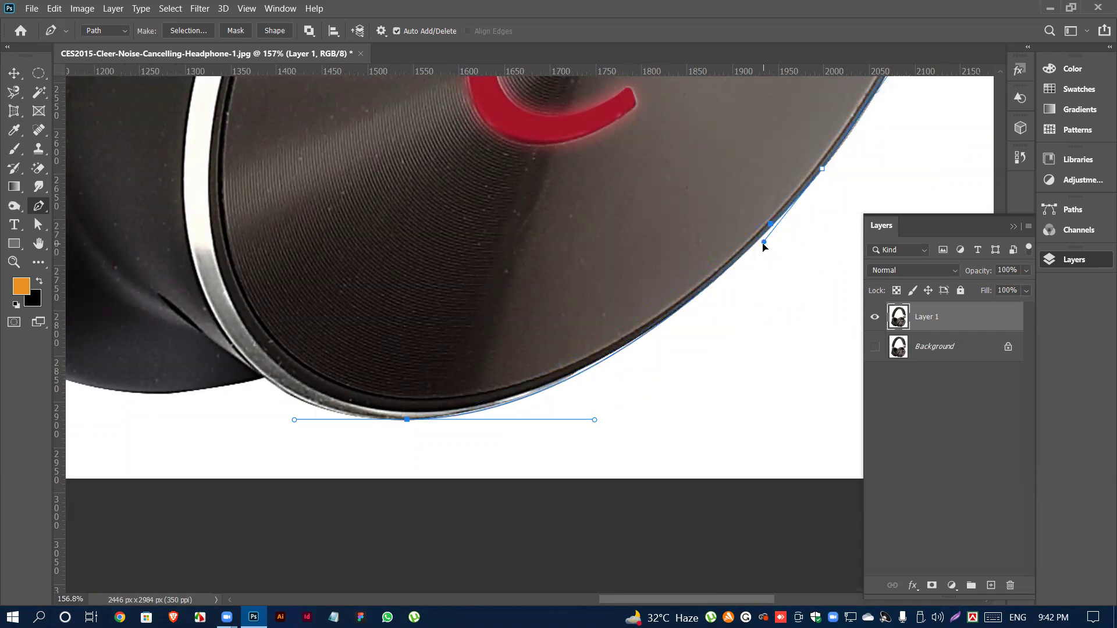
drag(764, 247, 623, 396)
scroll(623, 393, up, 6)
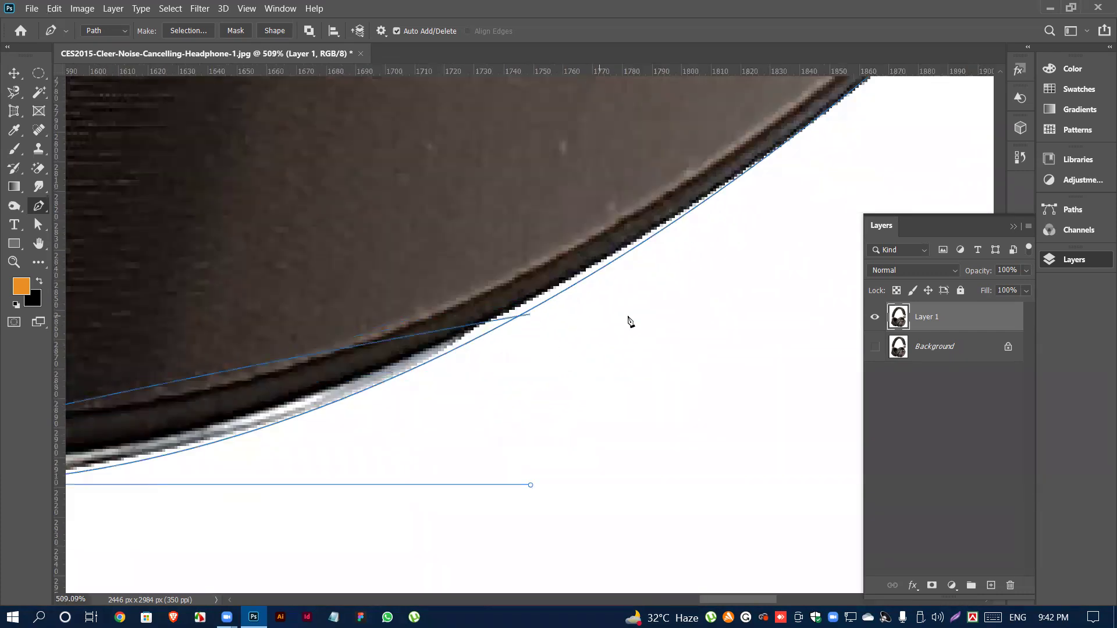
scroll(629, 321, down, 3)
drag(548, 348, 221, 435)
key(ctrl+z)
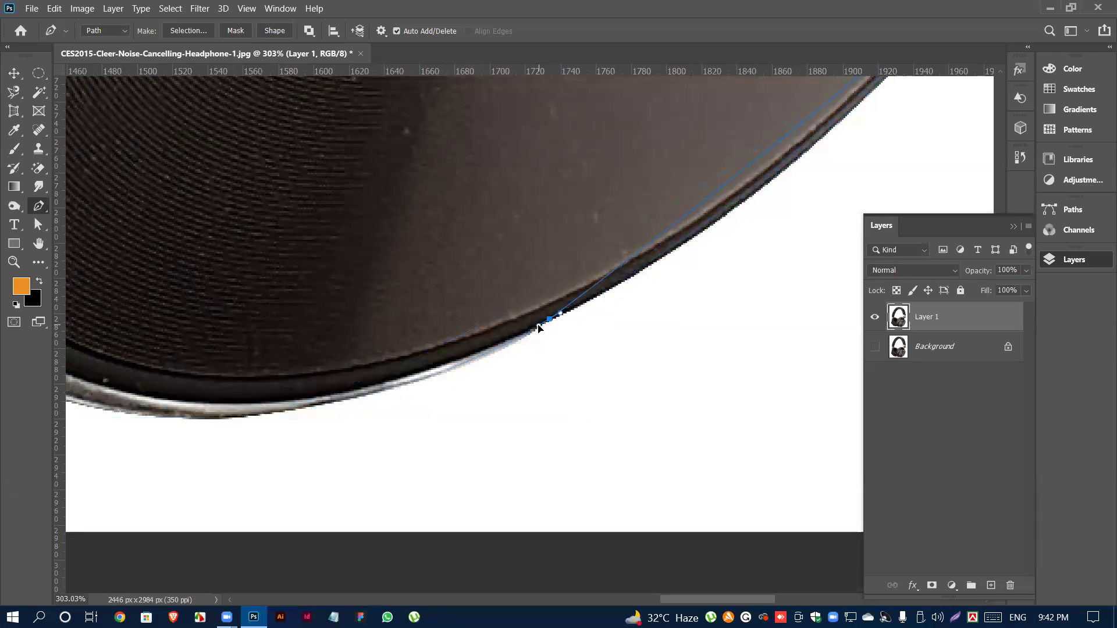
- Place a short-handled anchor where the silver rim emerges under the disc and lengthen its incoming handle along the disc's edge
scroll(538, 327, down, 3)
scroll(553, 384, up, 1)
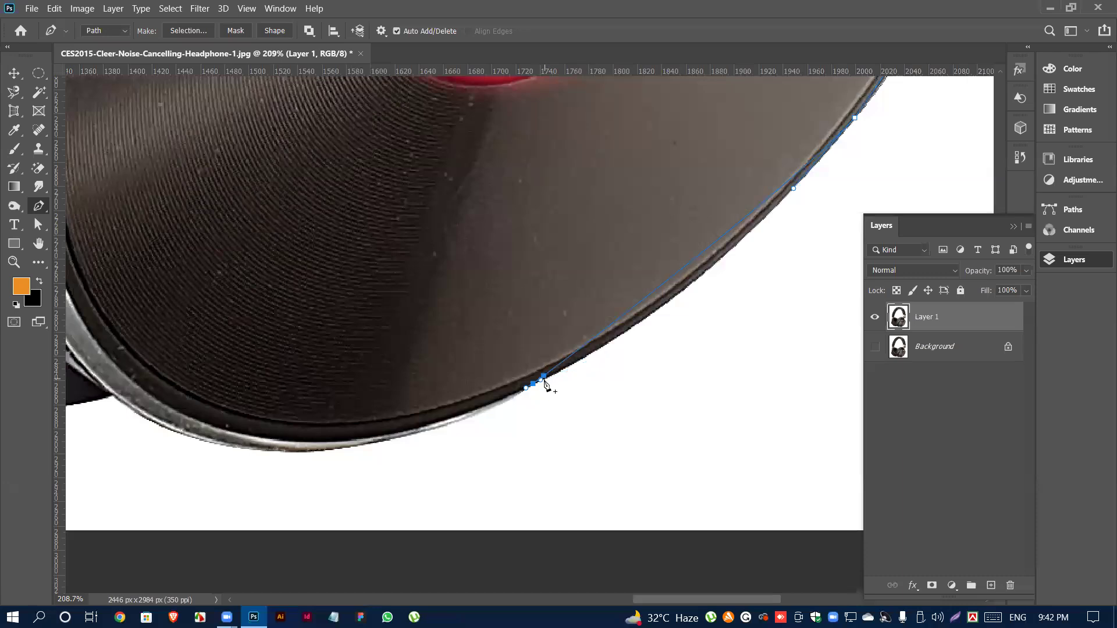
drag(541, 379, 675, 320)
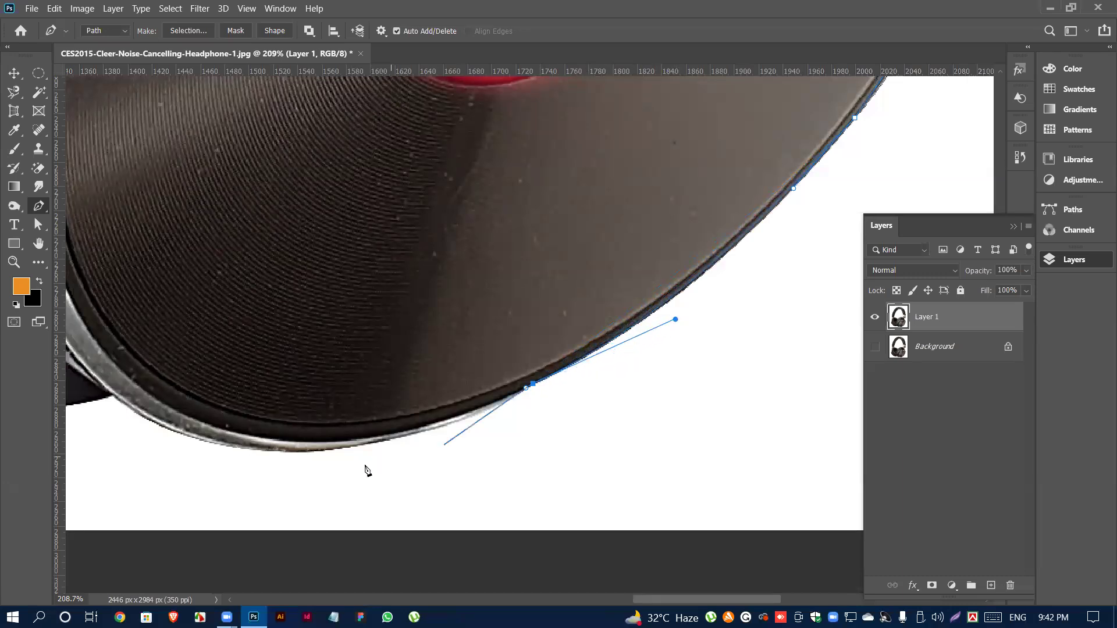
- Continue the path to a smooth anchor at the silver rim's lowest point and extend its incoming handle slightly upward to fit the curve
scroll(573, 374, up, 3)
scroll(573, 374, down, 2)
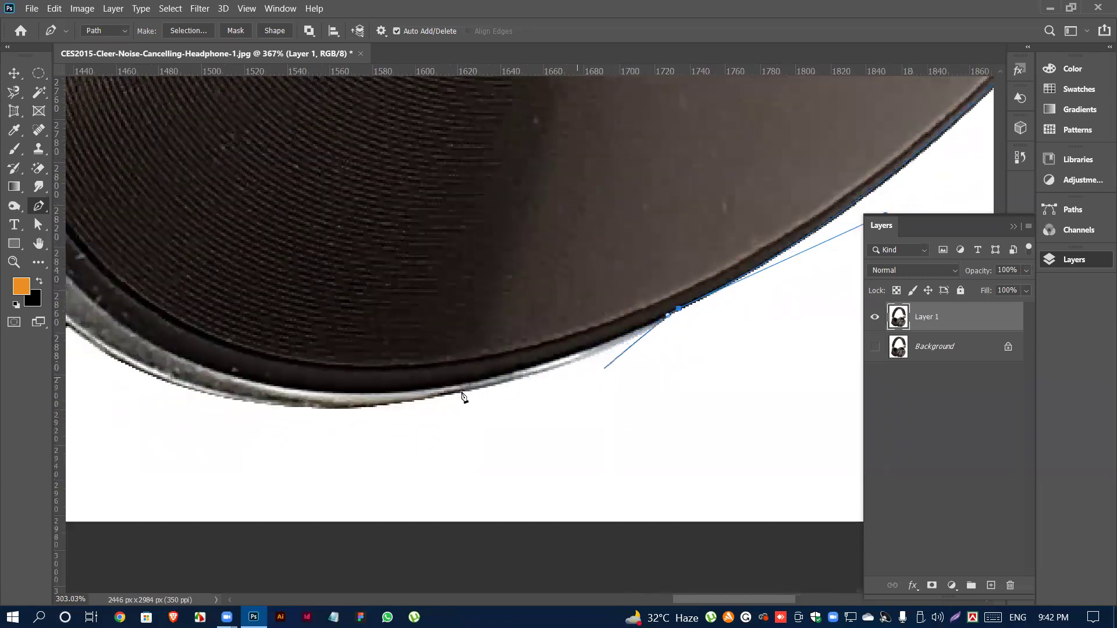
click(362, 391)
drag(355, 395, 215, 393)
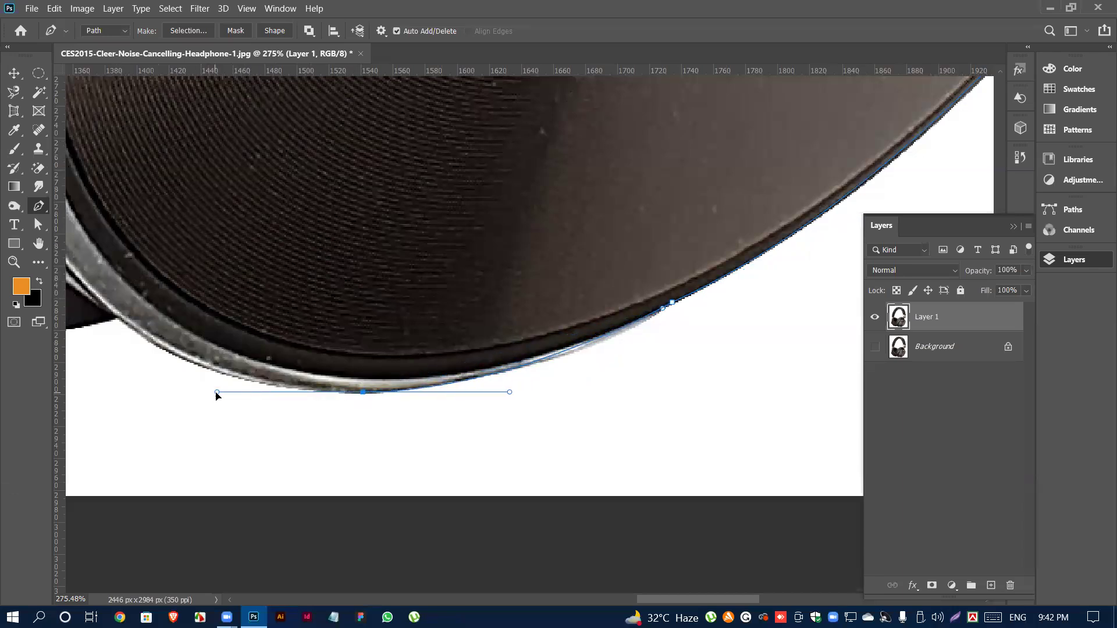
drag(509, 392, 563, 379)
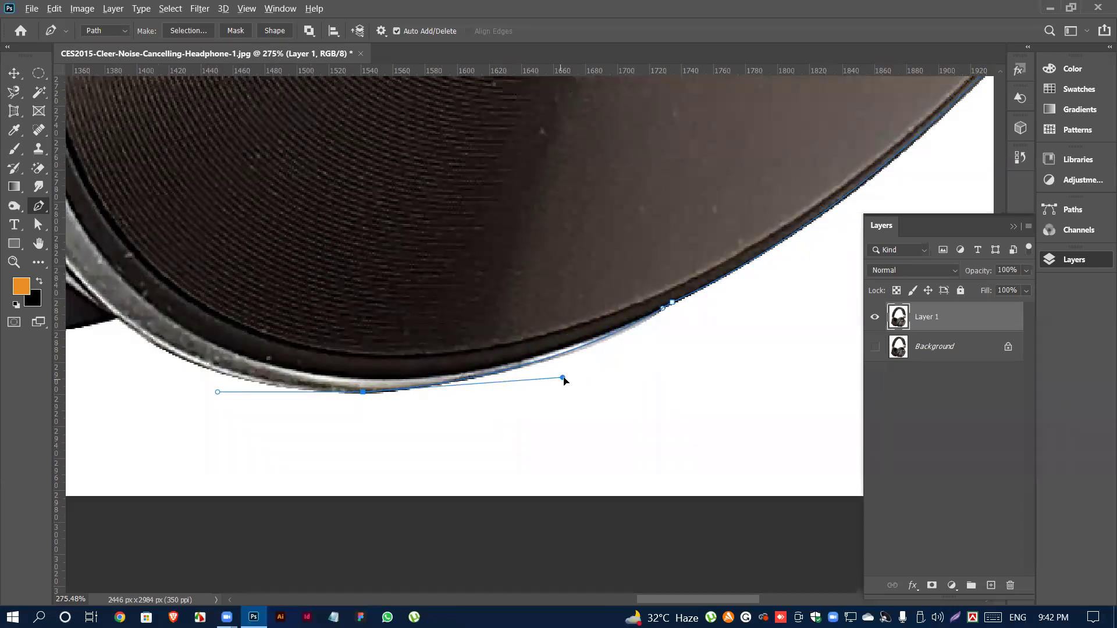
- Run the path up the silver rim to a short-handled anchor at its junction with the dark housing and lengthen the incoming handle
scroll(294, 381, down, 3)
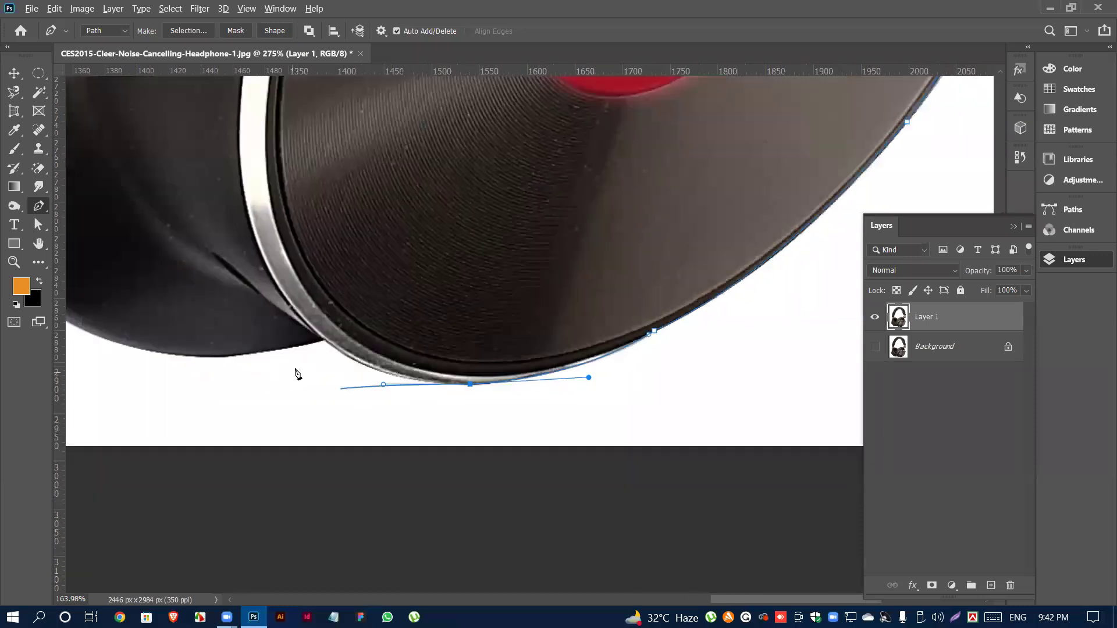
scroll(295, 401, up, 2)
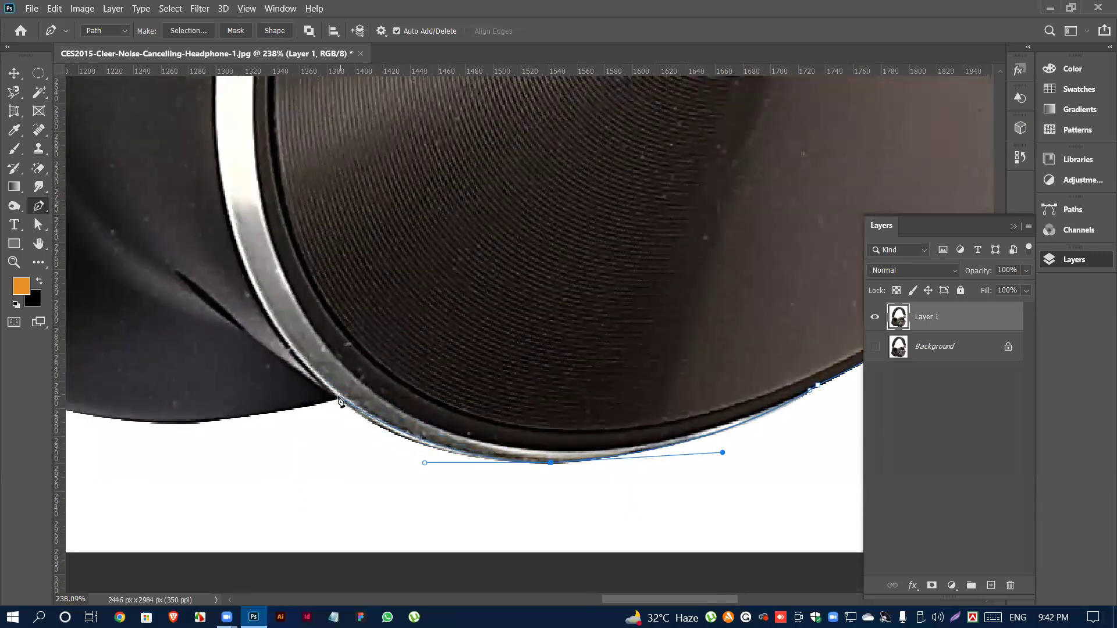
scroll(333, 413, up, 5)
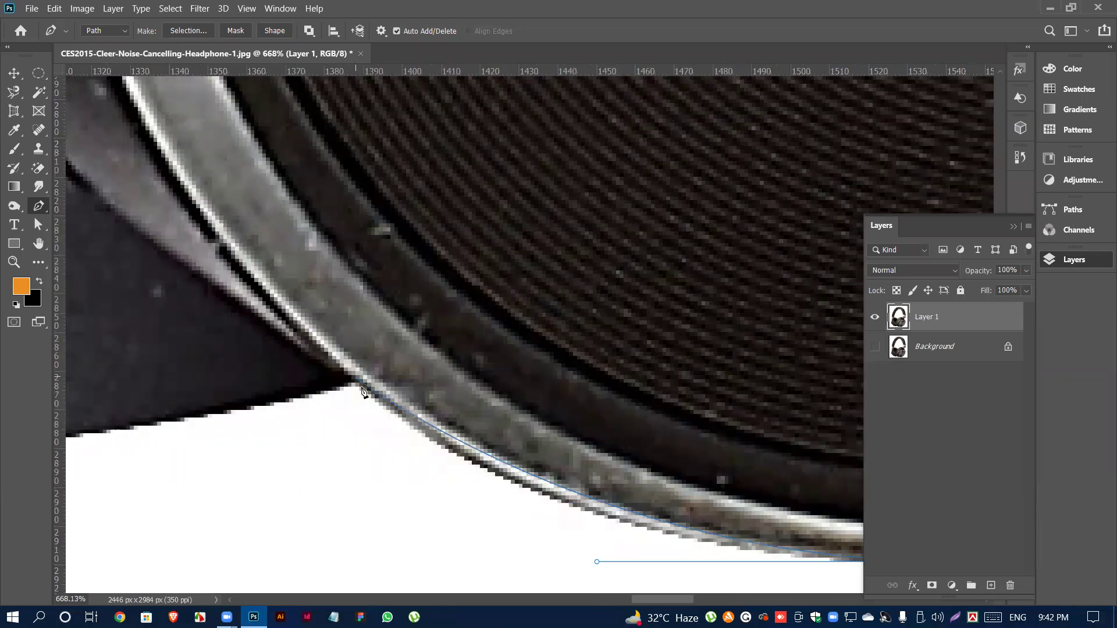
drag(362, 387, 439, 450)
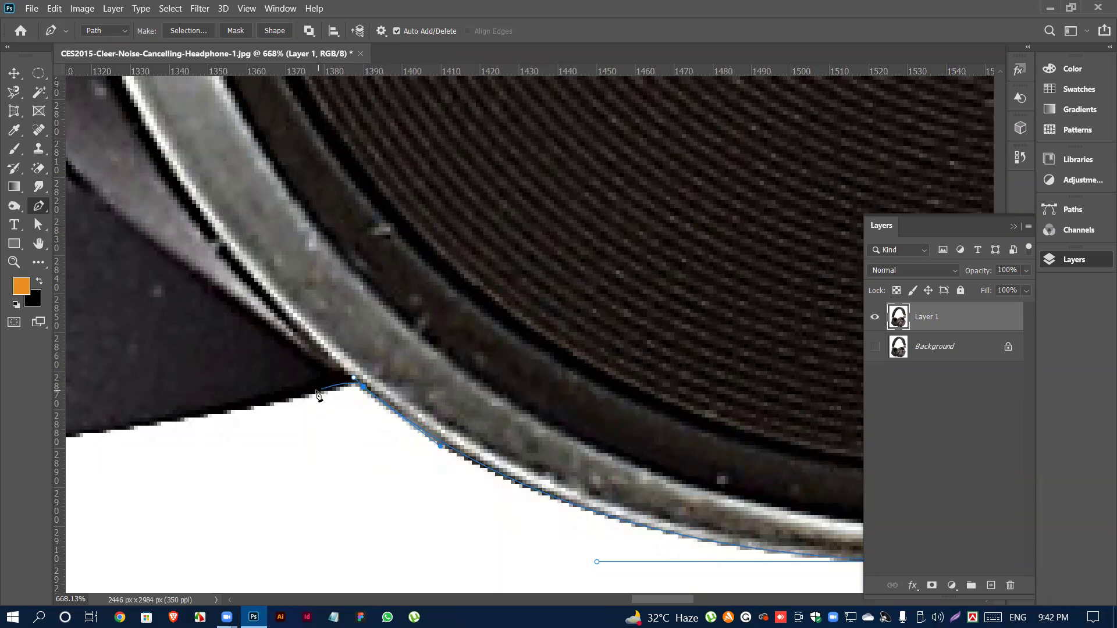
- Turn the path onto the dark housing's underside with a short-handled anchor and add a smooth anchor at the housing's lowest point
drag(315, 391, 308, 395)
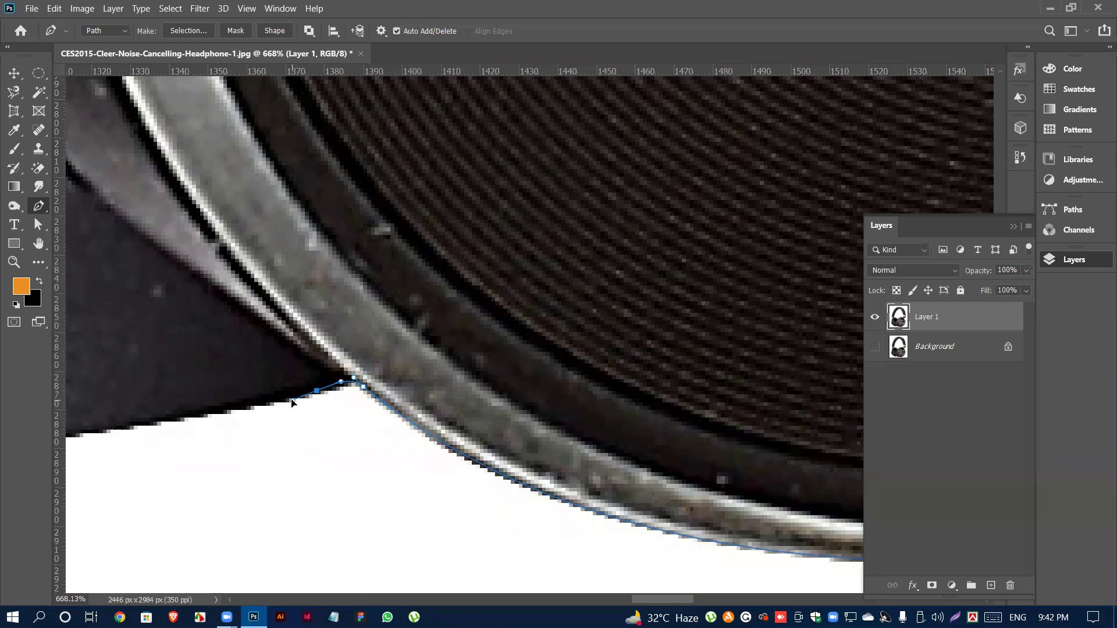
scroll(288, 399, down, 5)
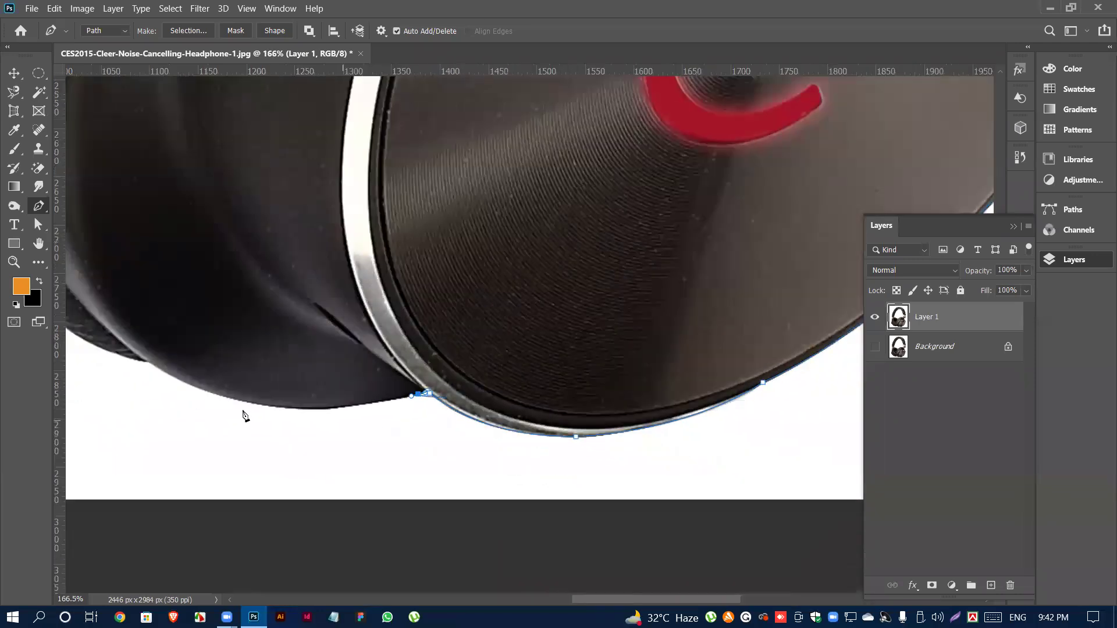
scroll(243, 414, up, 3)
drag(366, 407, 313, 414)
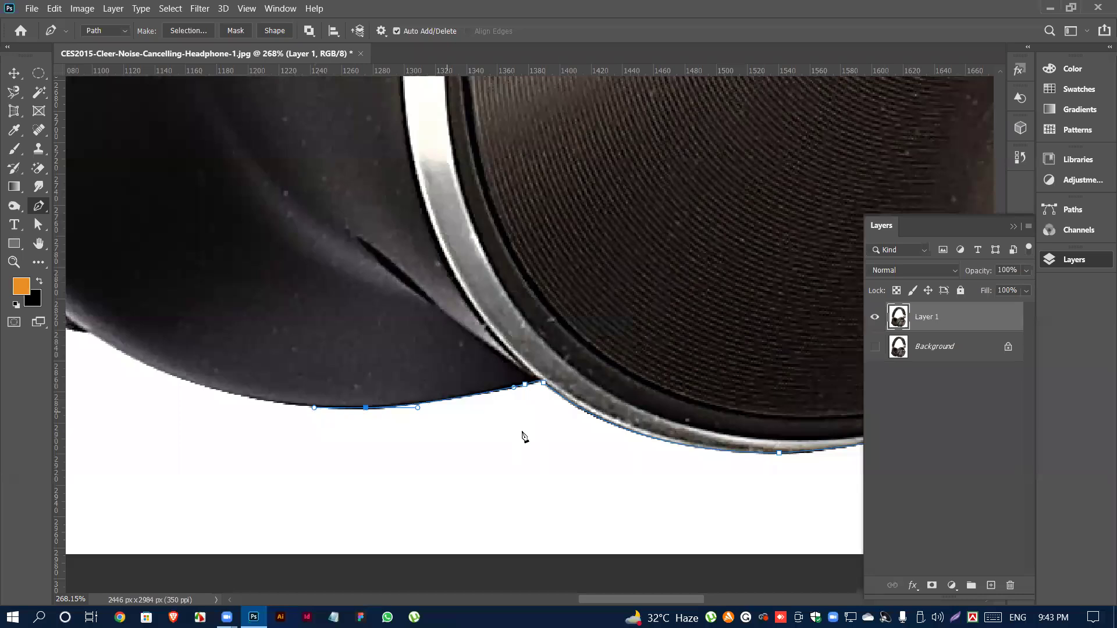
- Extend the path along the housing to a short-handled anchor where it meets the textured cushion, lengthening the incoming handle to fit the edge
scroll(522, 433, down, 3)
scroll(342, 451, up, 3)
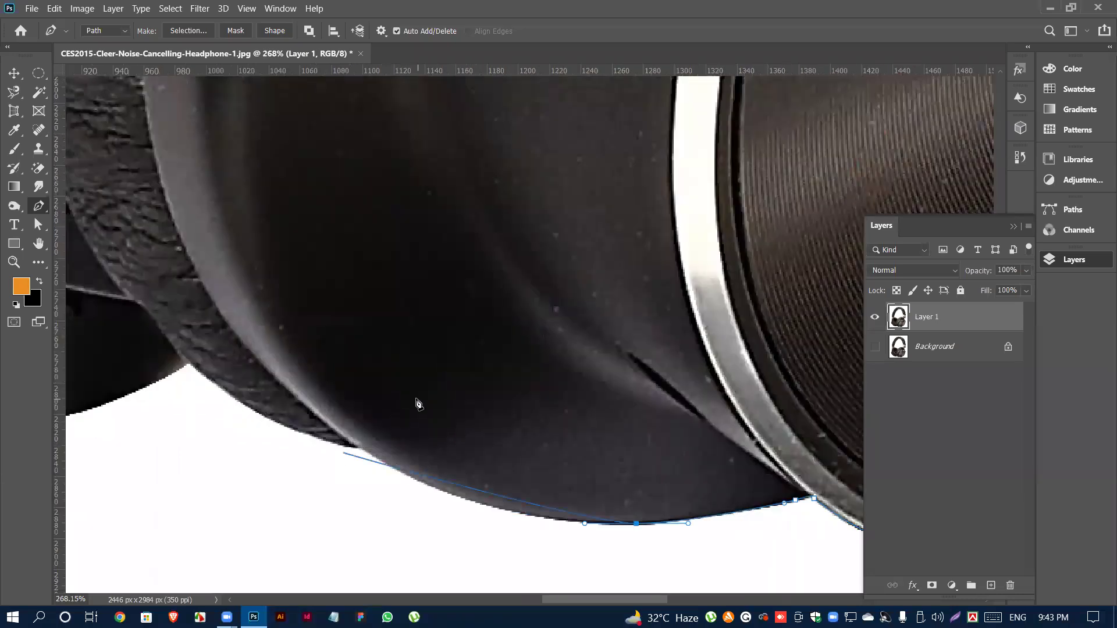
scroll(369, 406, up, 2)
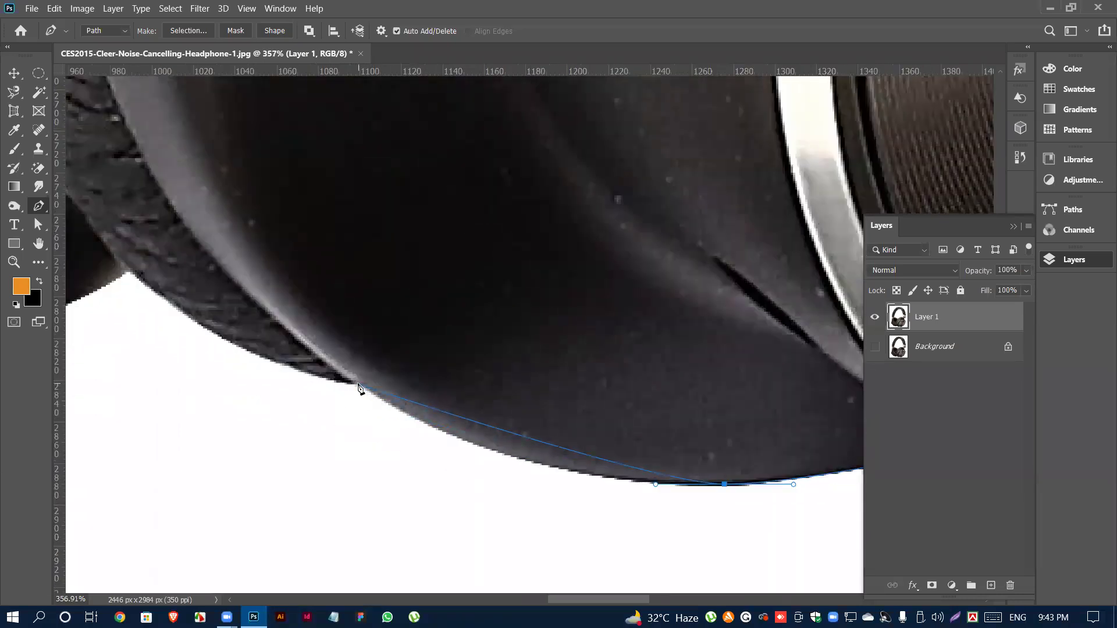
scroll(353, 385, up, 5)
key(ctrl+z)
scroll(363, 384, down, 2)
click(607, 518)
drag(604, 522, 603, 523)
scroll(505, 479, down, 3)
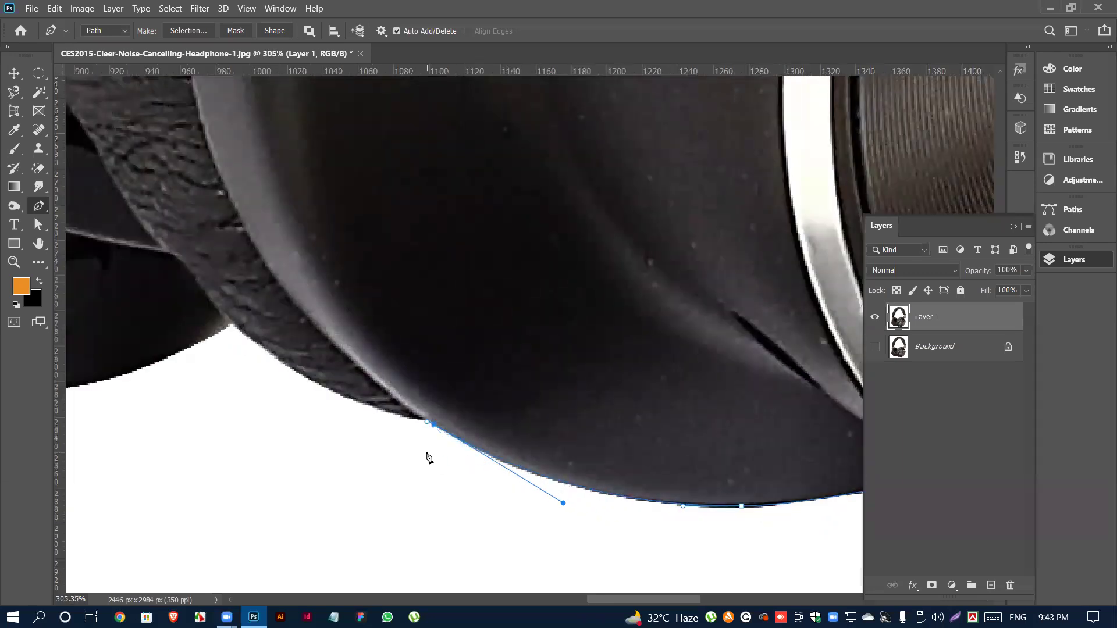
- Turn the path onto the textured cushion with a short-handled anchor just past the housing junction and refine the join between the two anchors
scroll(390, 435, up, 4)
scroll(433, 406, up, 2)
mouse_move(433, 388)
mouse_down()
mouse_move(398, 389)
mouse_move(419, 390)
mouse_up()
key(ctrl+z)
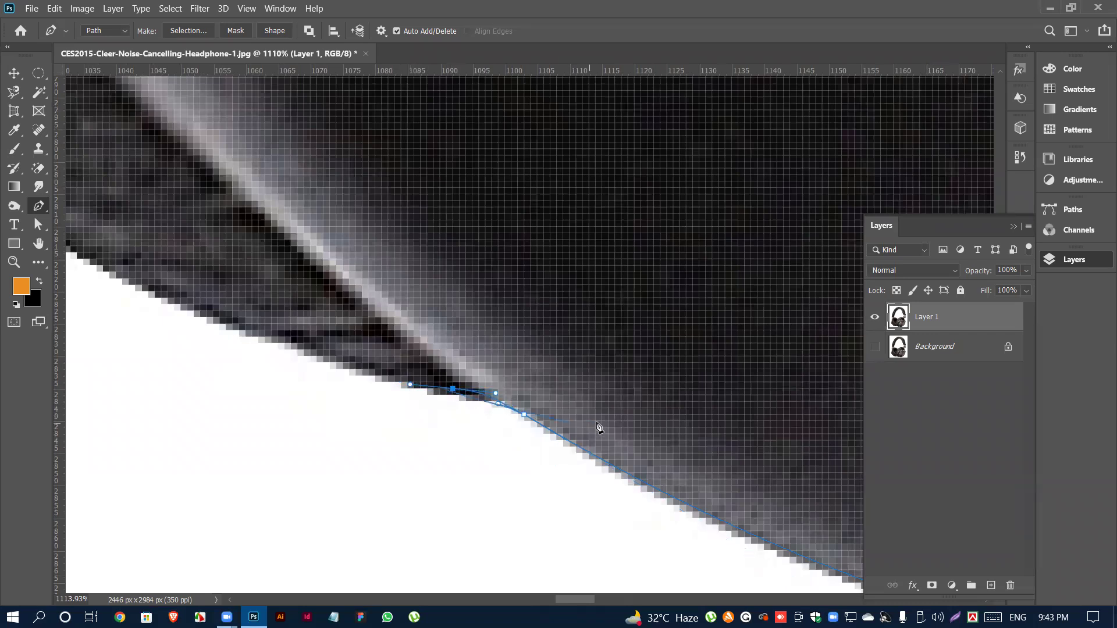
scroll(598, 426, down, 3)
scroll(526, 419, up, 5)
ctrl+click(463, 397)
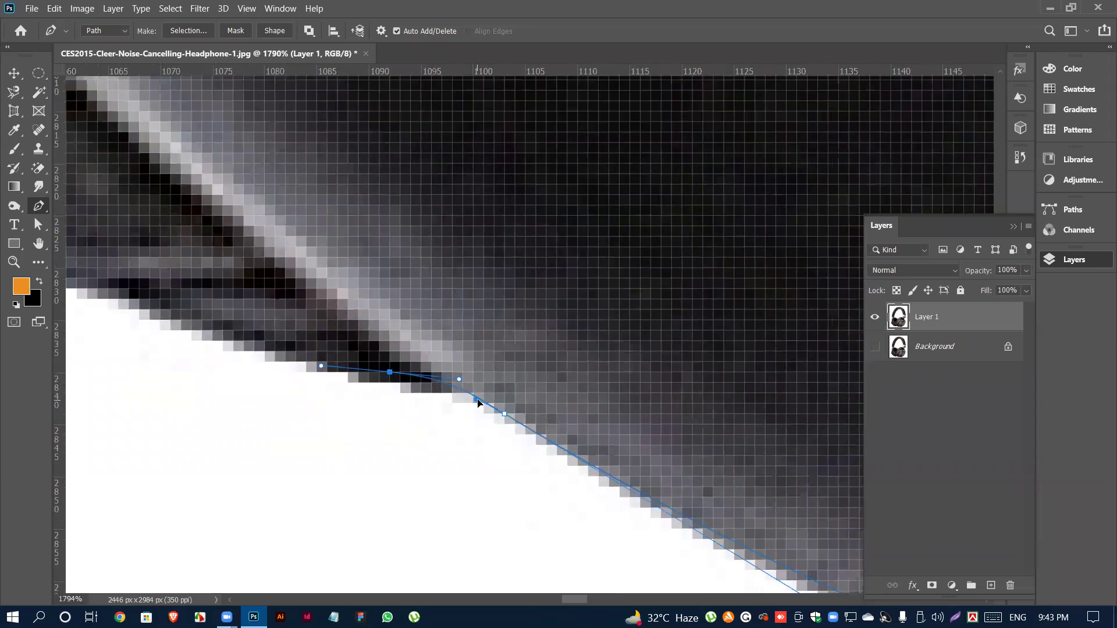
scroll(480, 401, down, 8)
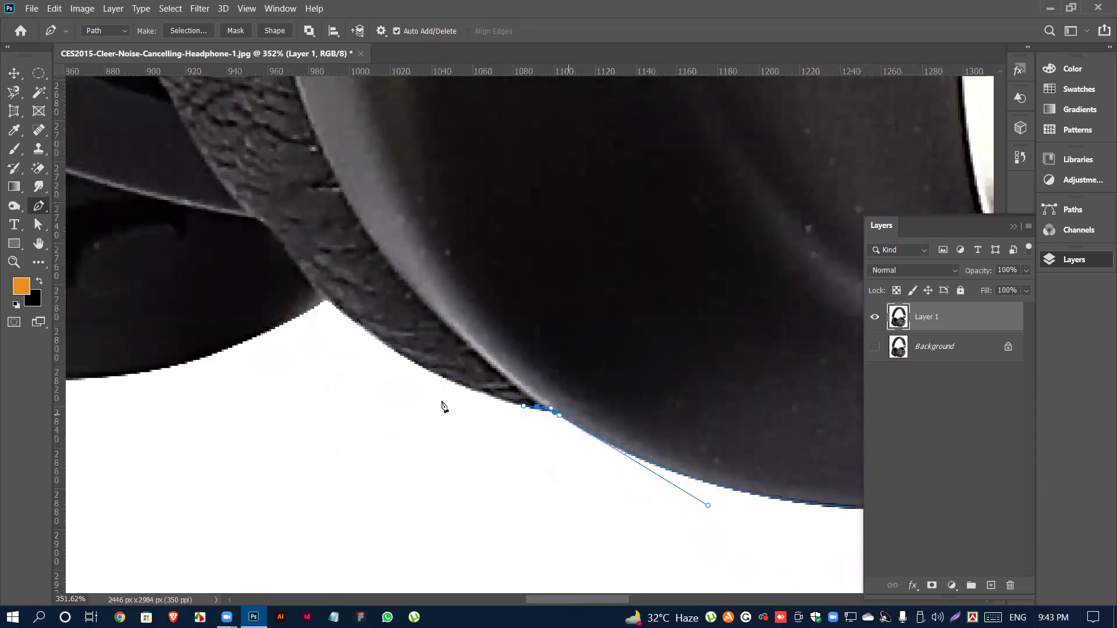
- Extend the path along the cushion's underside to a short-handled anchor where it meets the rear ear cup, lengthening the incoming handle to fit
scroll(309, 409, up, 4)
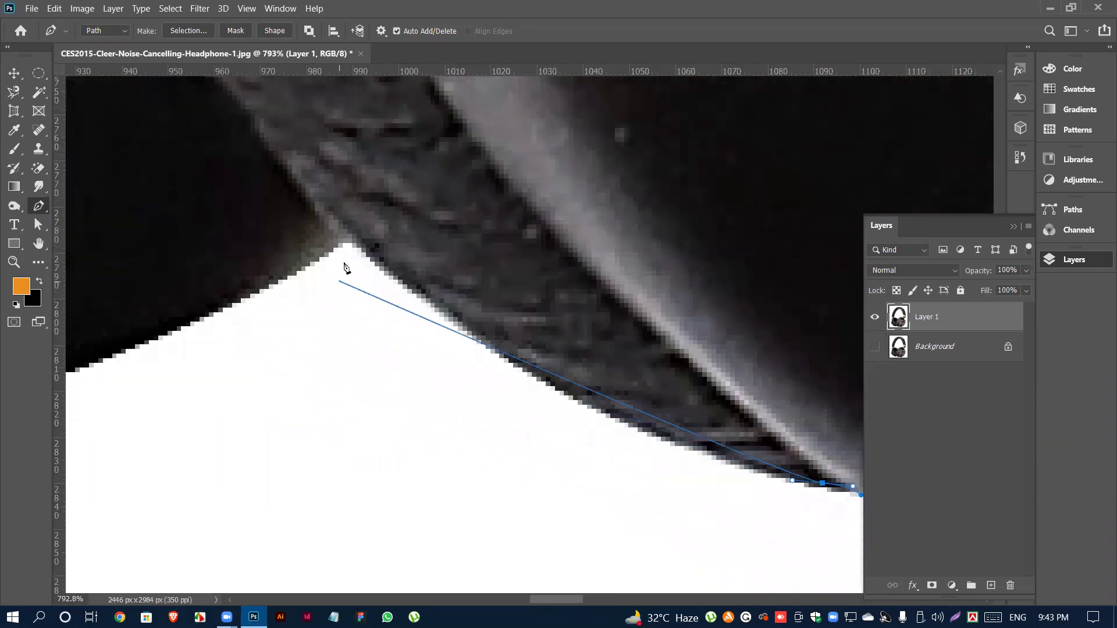
drag(355, 245, 332, 226)
scroll(286, 271, down, 5)
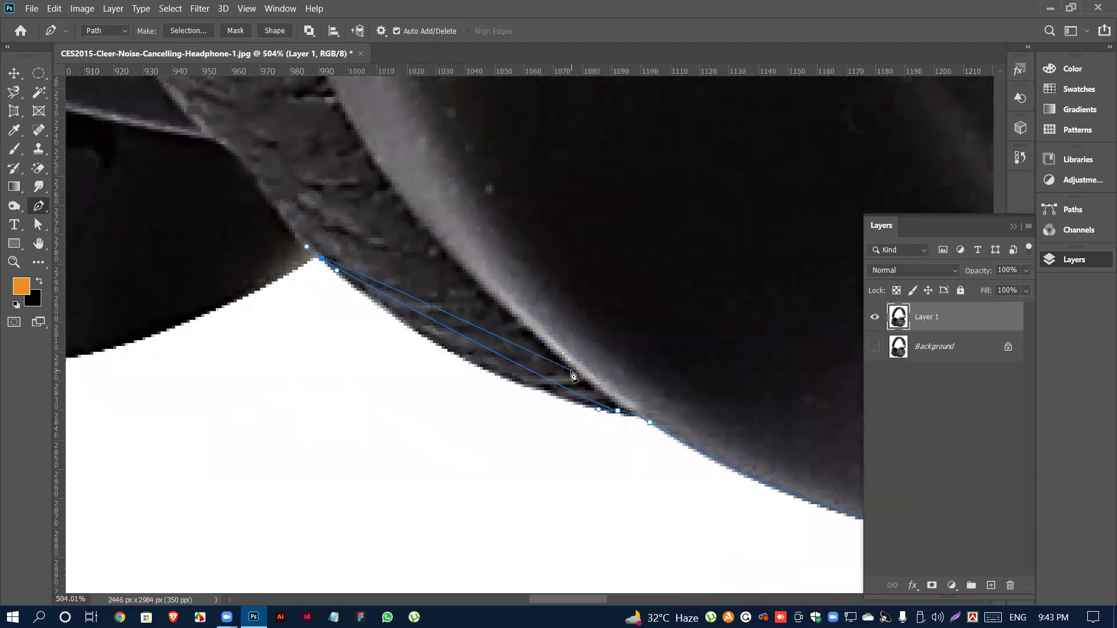
scroll(596, 369, up, 4)
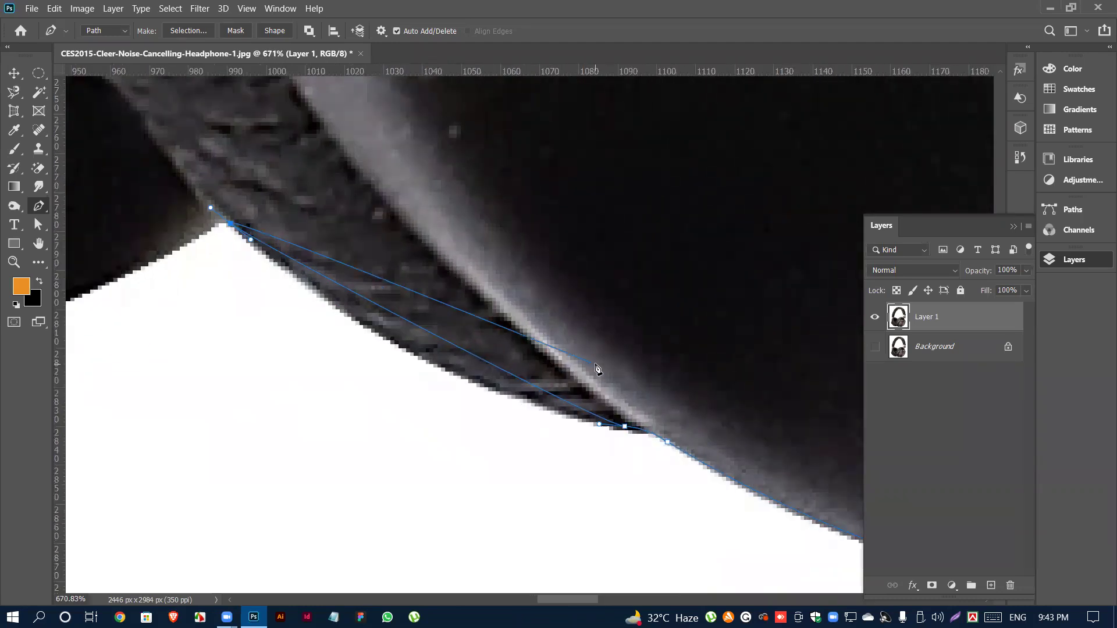
drag(251, 241, 398, 379)
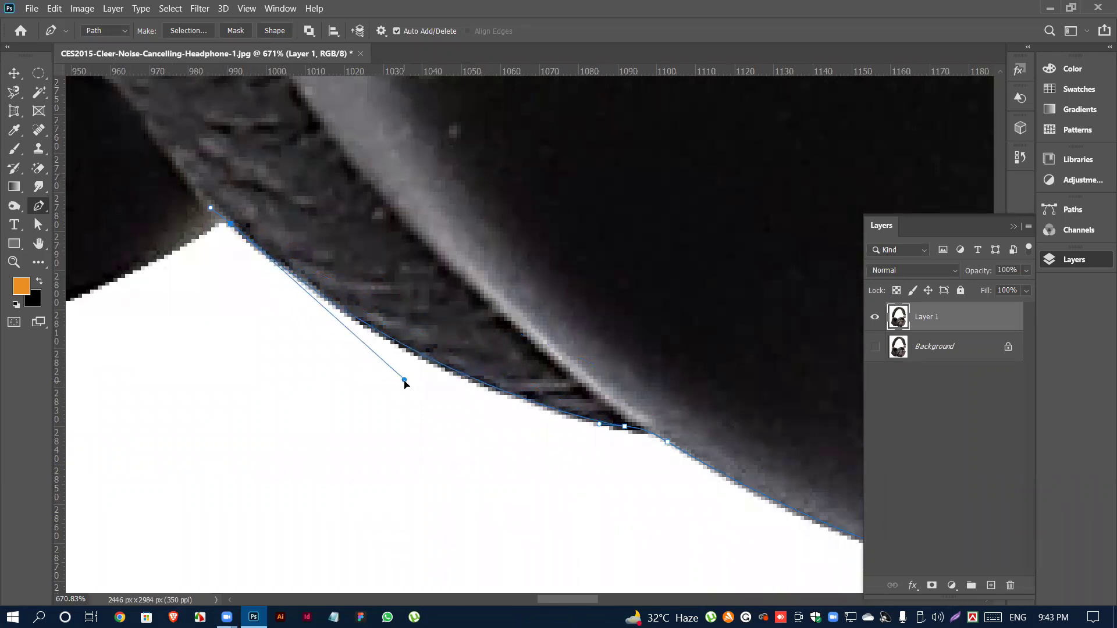
scroll(625, 387, down, 3)
scroll(552, 381, down, 3)
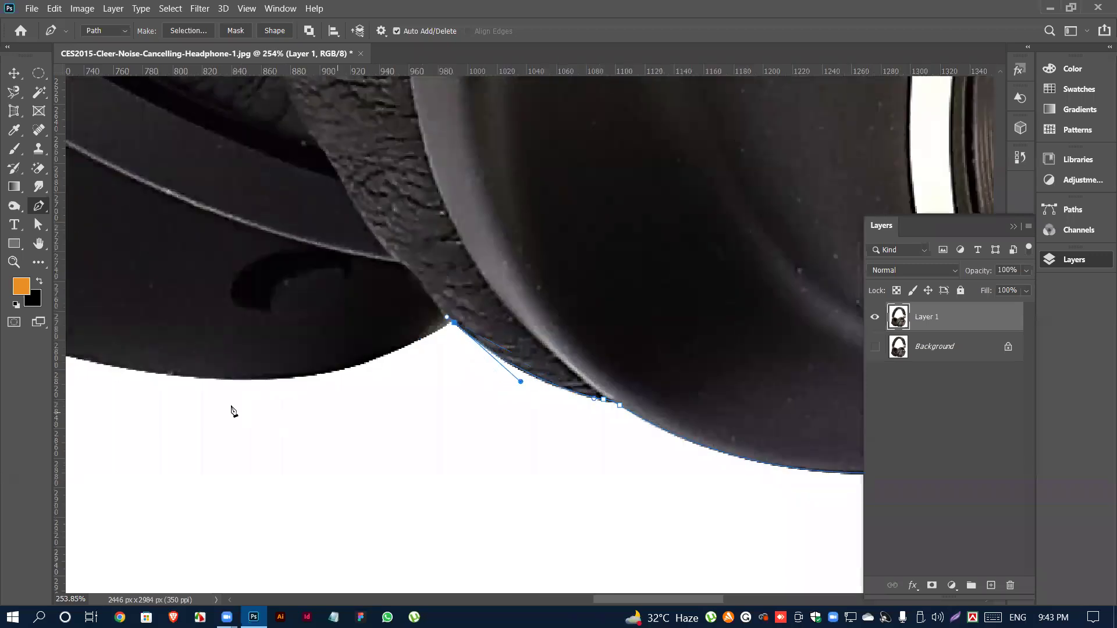
- Turn the path onto the rear ear cup with a short-handled anchor and add a smooth anchor with horizontal handles at the cup's lowest point
scroll(592, 247, up, 5)
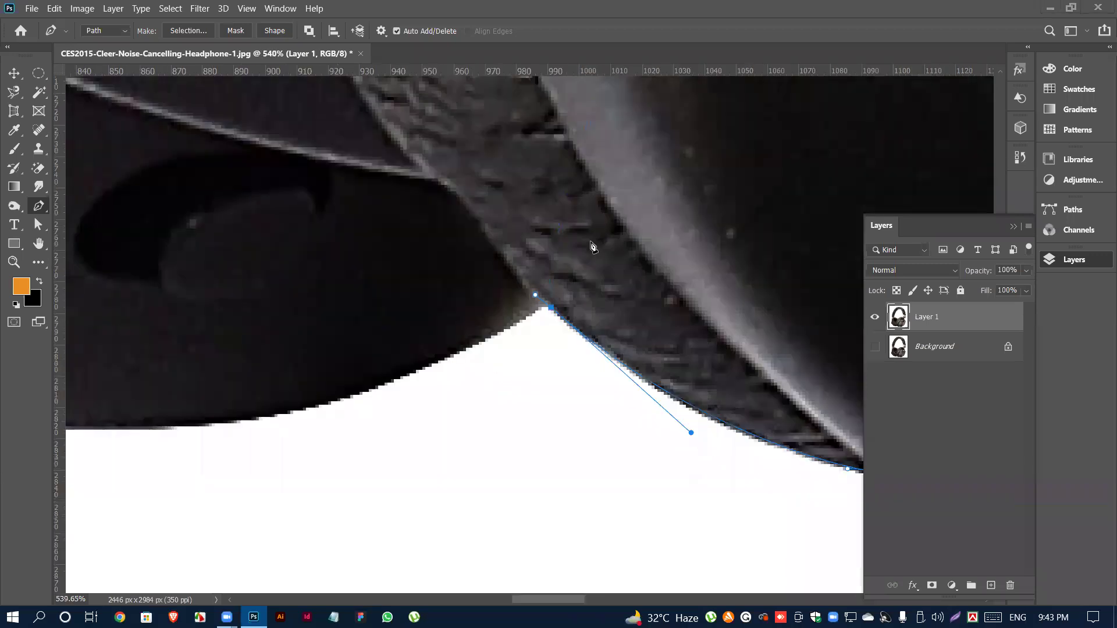
scroll(477, 361, up, 3)
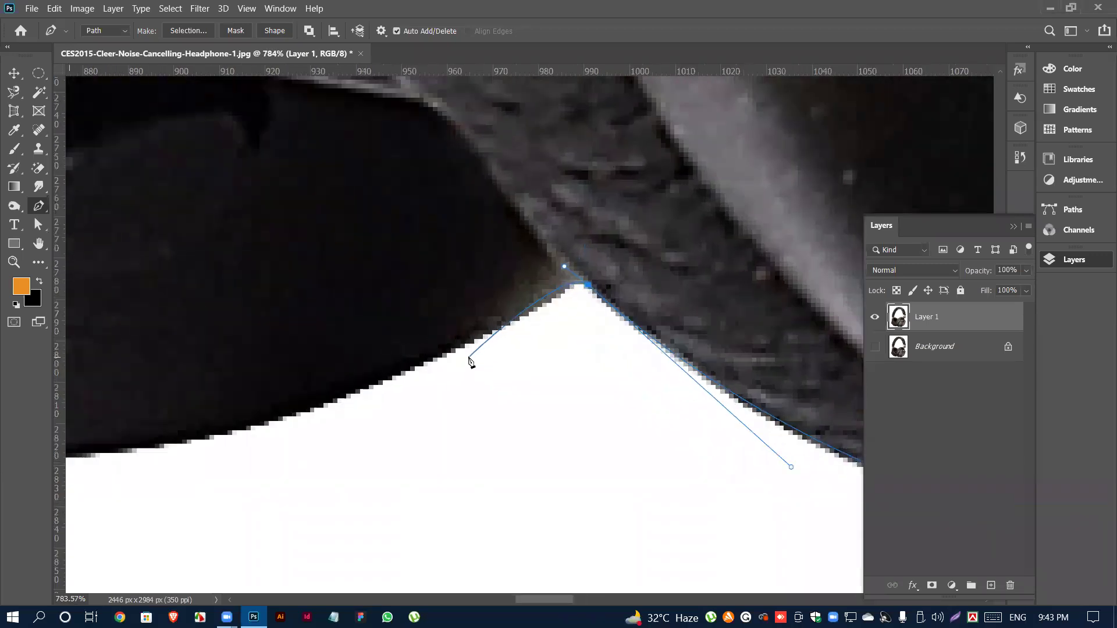
scroll(554, 298, up, 2)
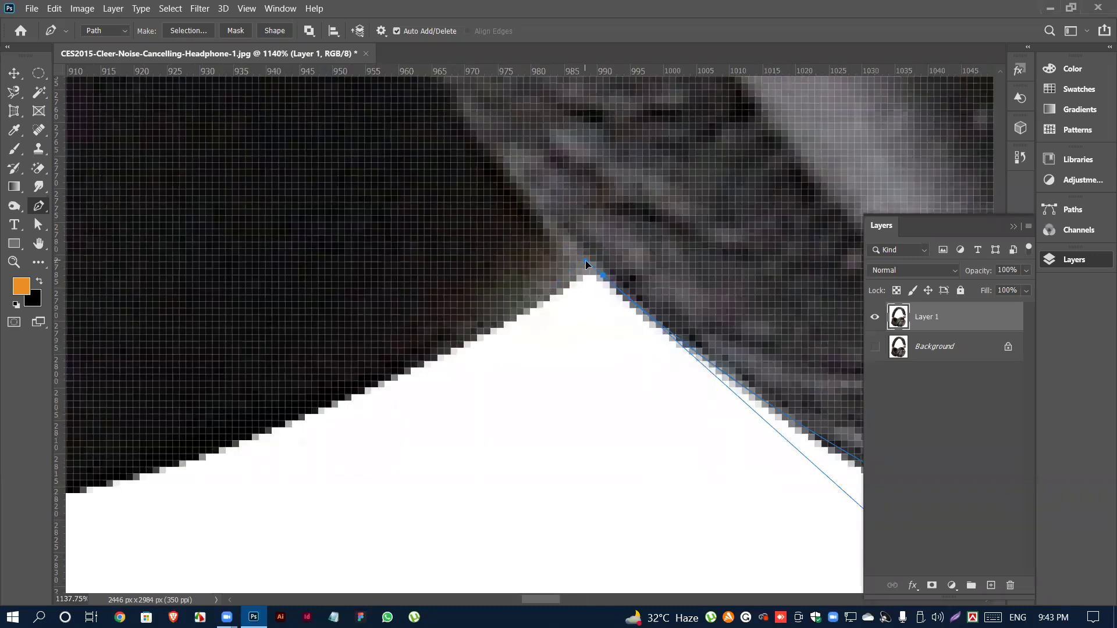
drag(587, 261, 553, 295)
scroll(602, 313, down, 5)
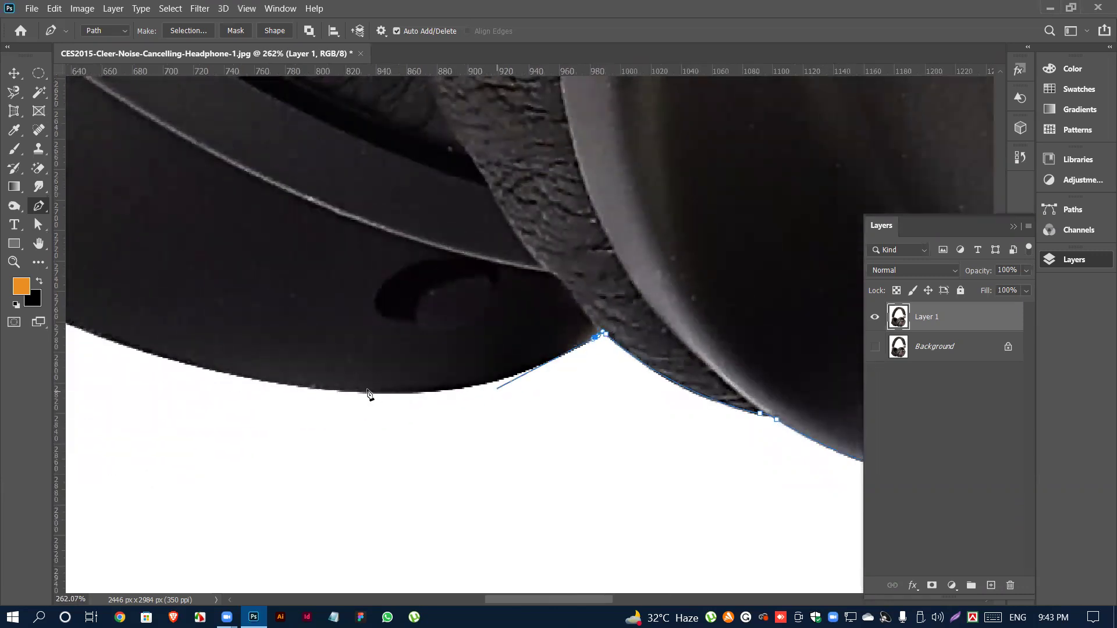
drag(406, 394, 210, 397)
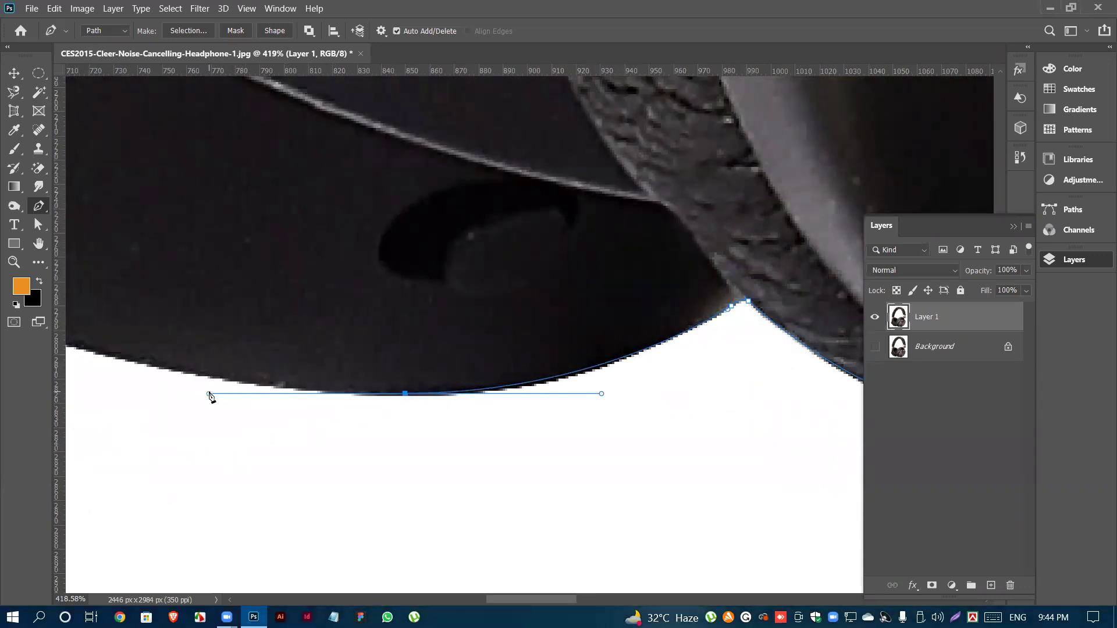
scroll(727, 326, up, 4)
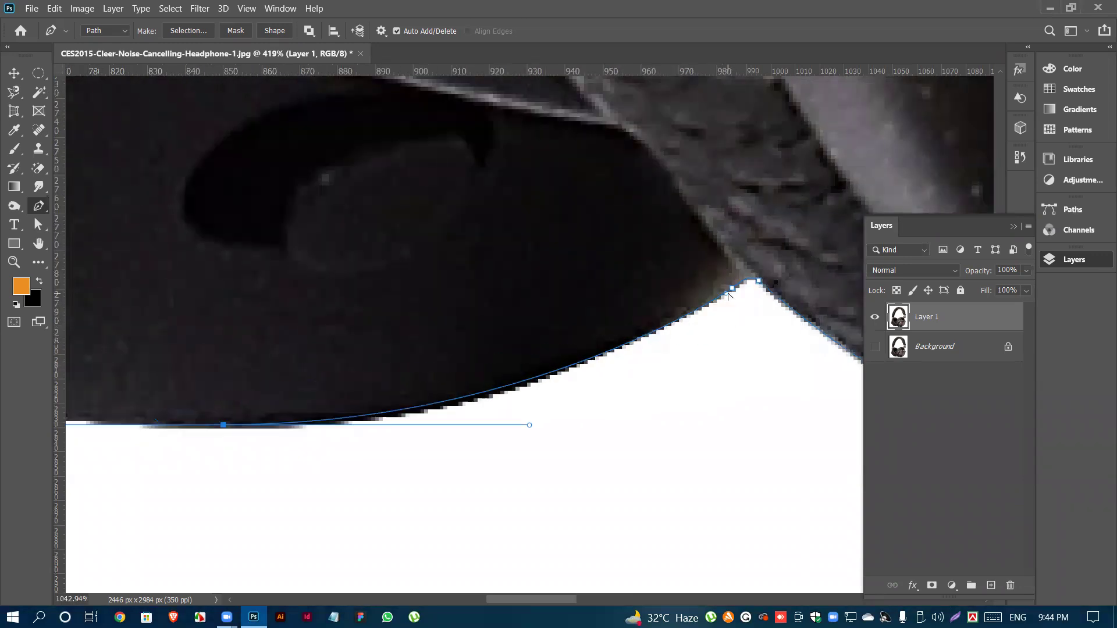
scroll(768, 335, down, 5)
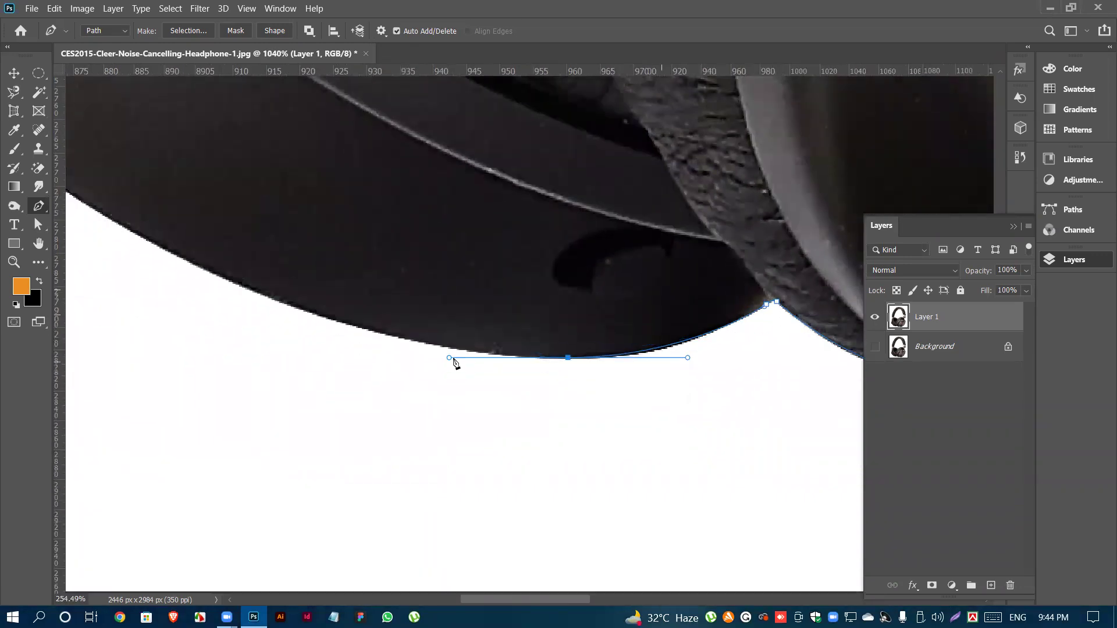
- Continue the path up the rear ear cup's outer edge to a smooth anchor and lengthen its incoming handle to fit the long curve
scroll(534, 367, down, 5)
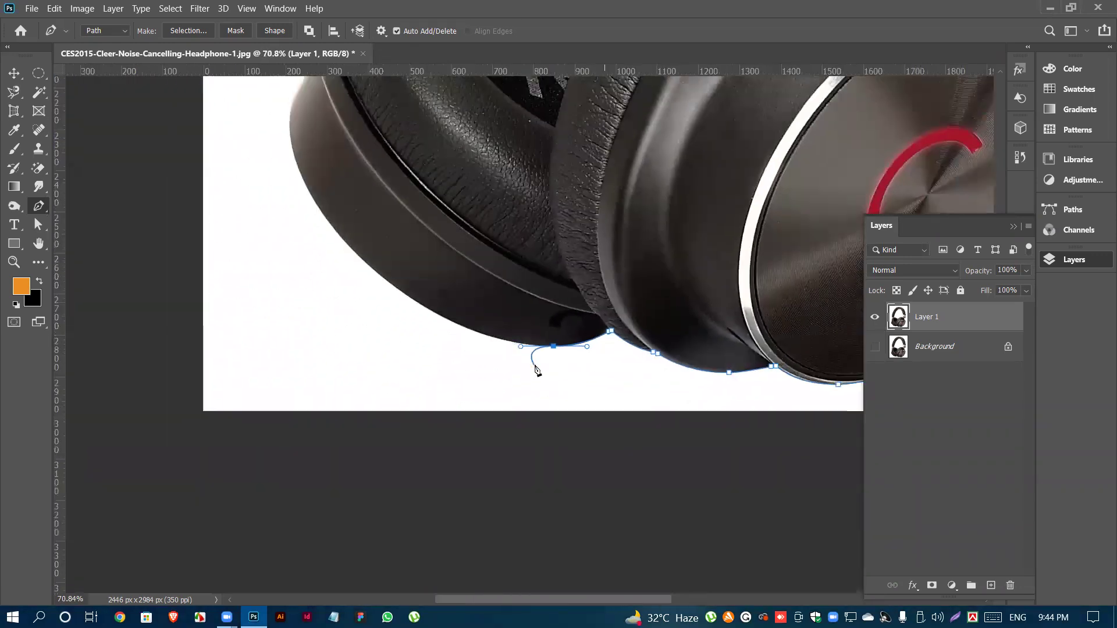
scroll(535, 367, up, 2)
scroll(535, 368, down, 5)
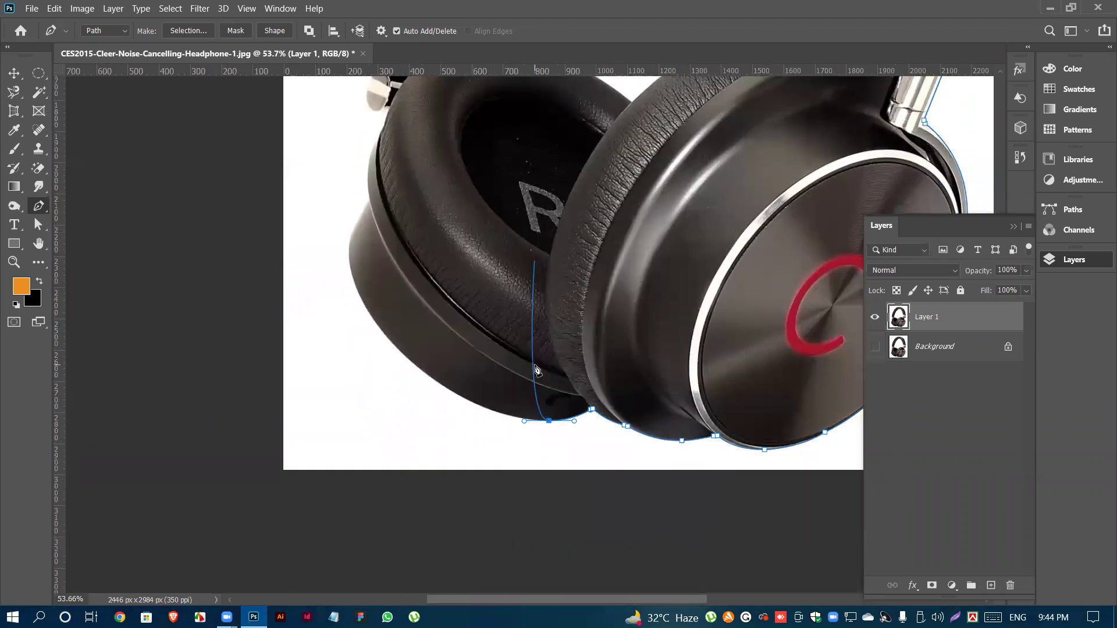
scroll(437, 389, up, 4)
scroll(442, 372, up, 1)
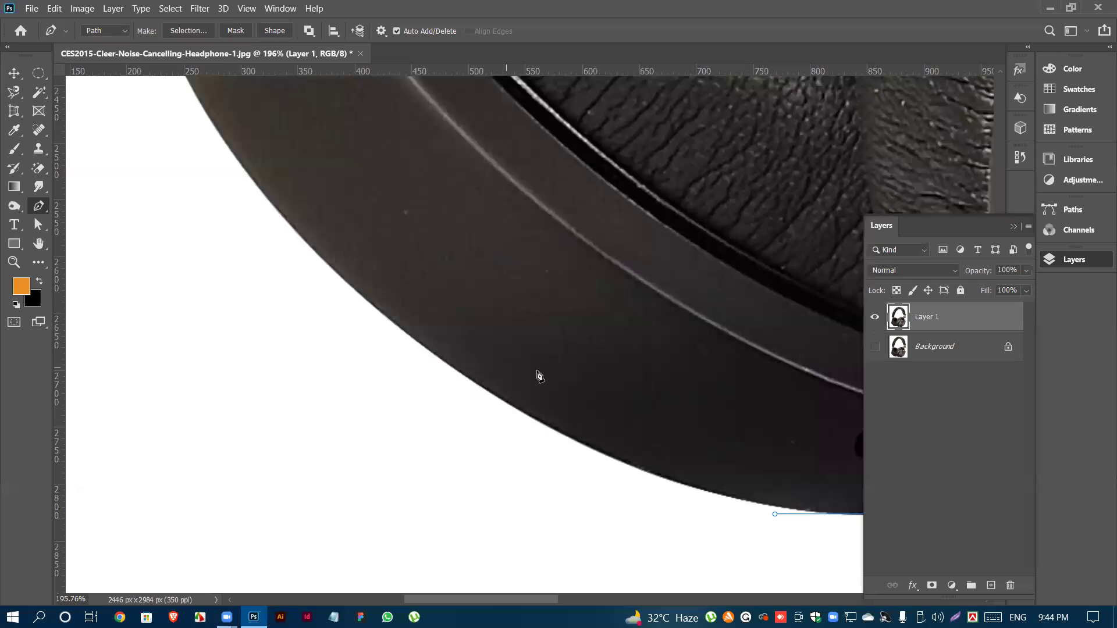
scroll(539, 372, up, 2)
scroll(373, 380, down, 2)
scroll(580, 463, up, 2)
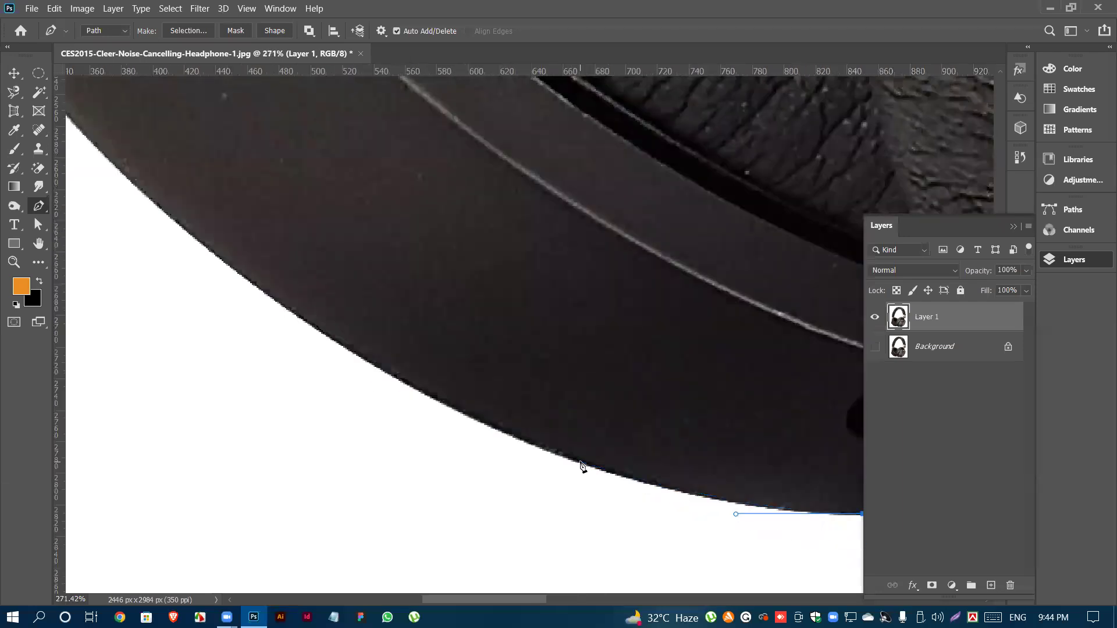
scroll(580, 463, down, 1)
scroll(304, 357, down, 1)
drag(231, 286, 153, 185)
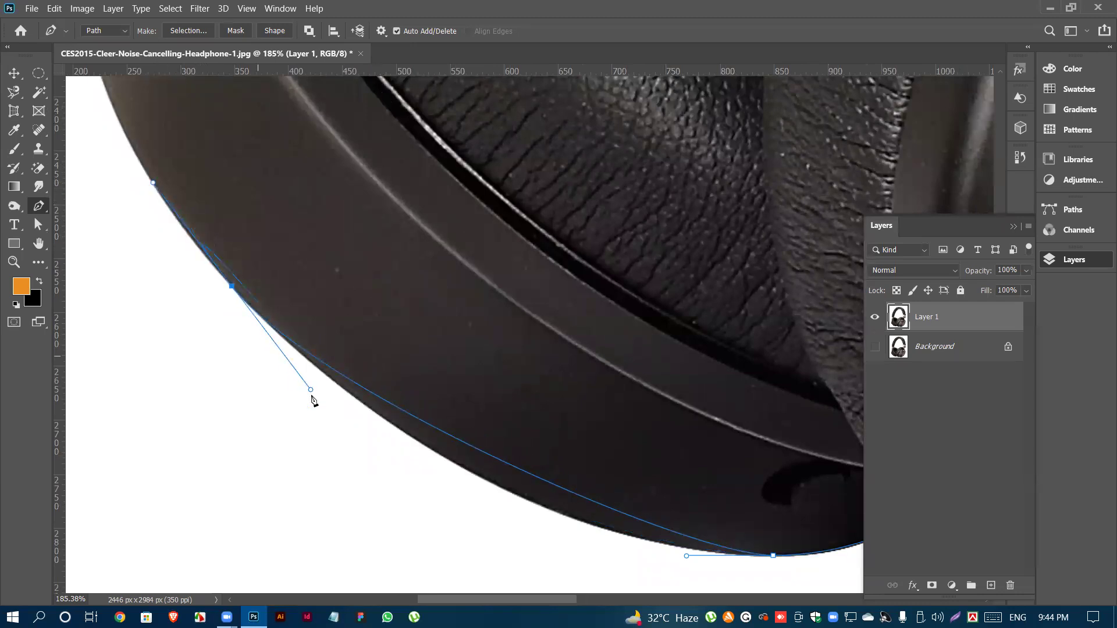
drag(310, 392, 459, 526)
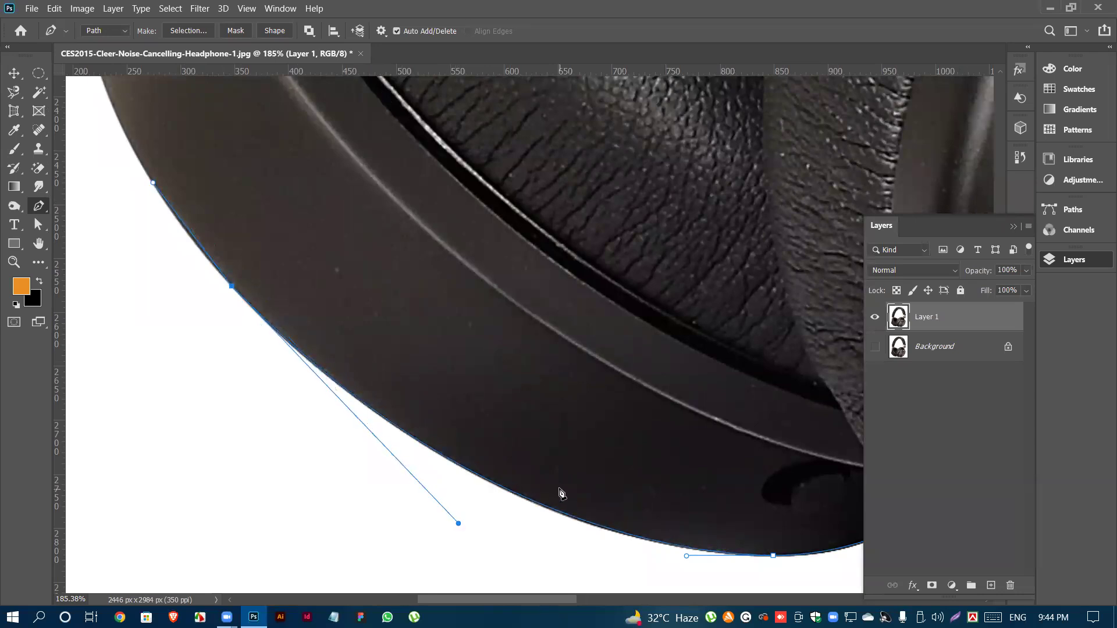
- Carry the path around the rear ear cup's outermost bulge to a smooth anchor just above its widest point
scroll(559, 489, down, 5)
scroll(559, 489, up, 2)
scroll(388, 382, up, 3)
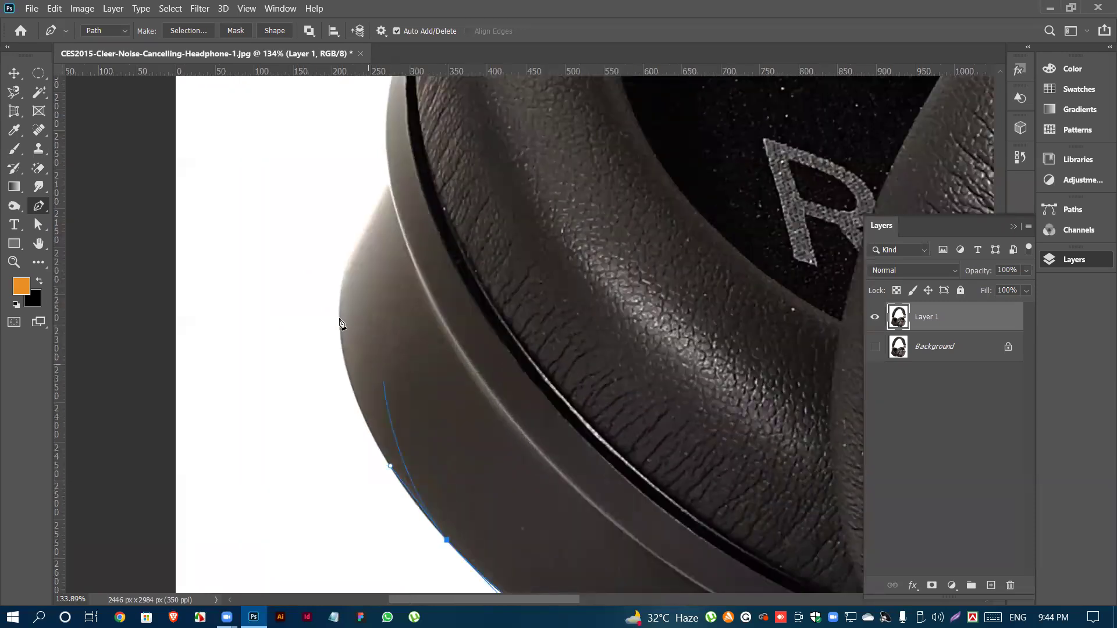
drag(345, 268, 373, 158)
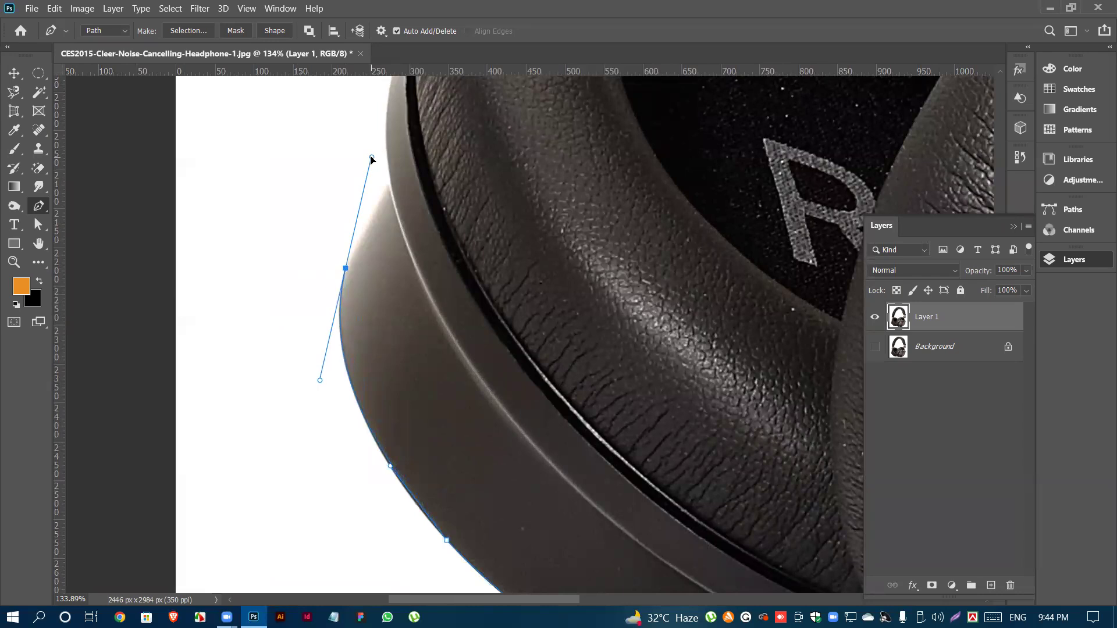
- Fine-tune the outgoing handle of the preceding anchor so the curve below the bulge follows the rear ear cup's edge
scroll(463, 558, up, 3)
scroll(446, 474, down, 1)
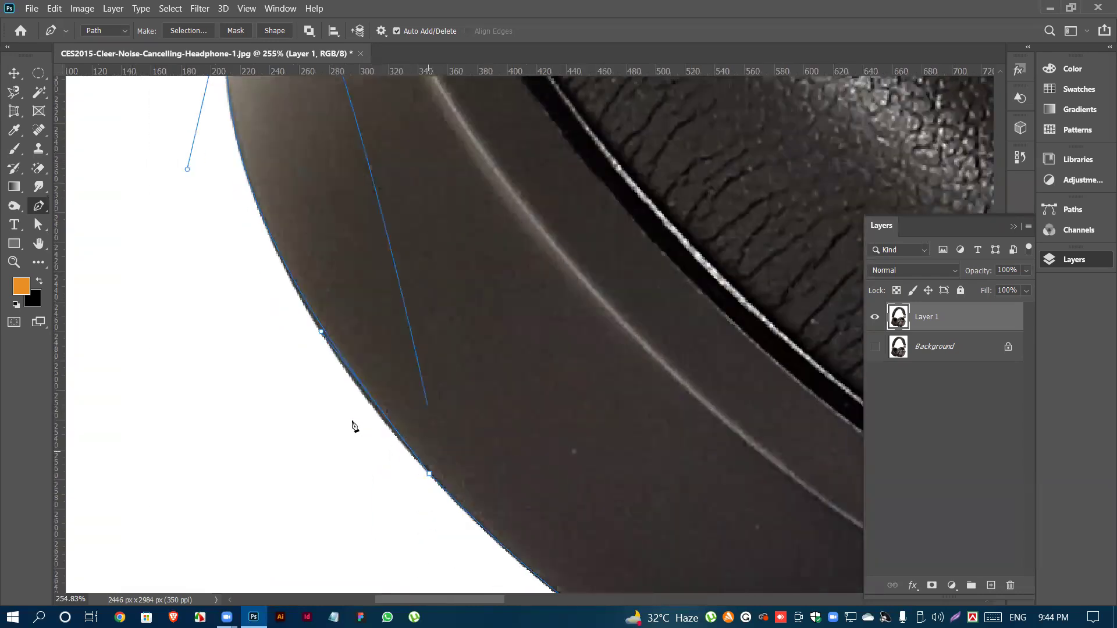
click(322, 329)
drag(322, 332, 321, 342)
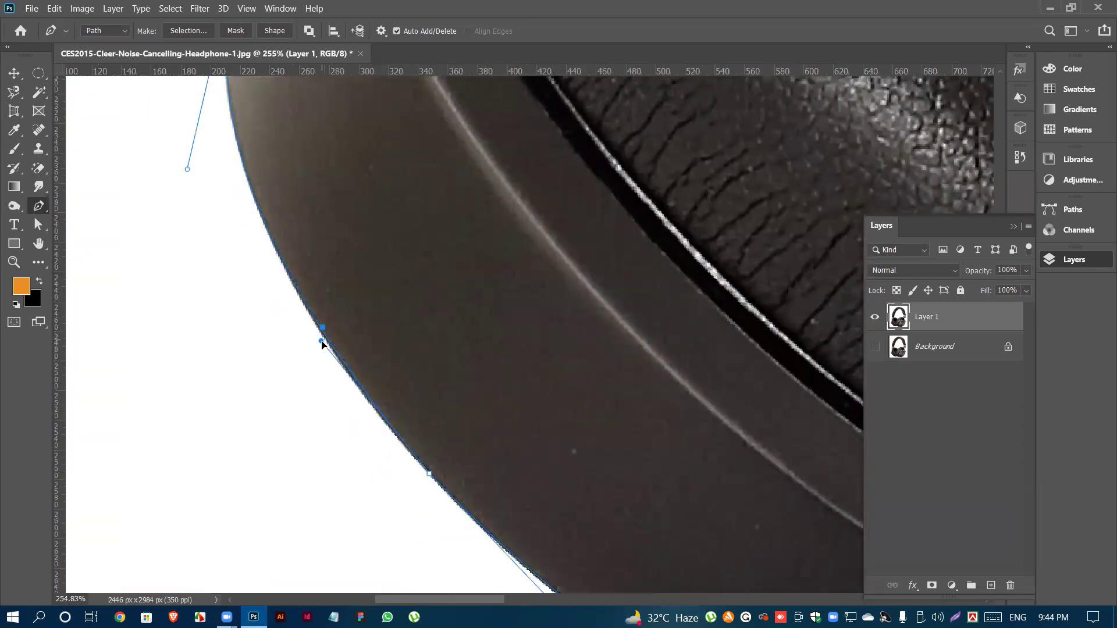
scroll(425, 416, up, 4)
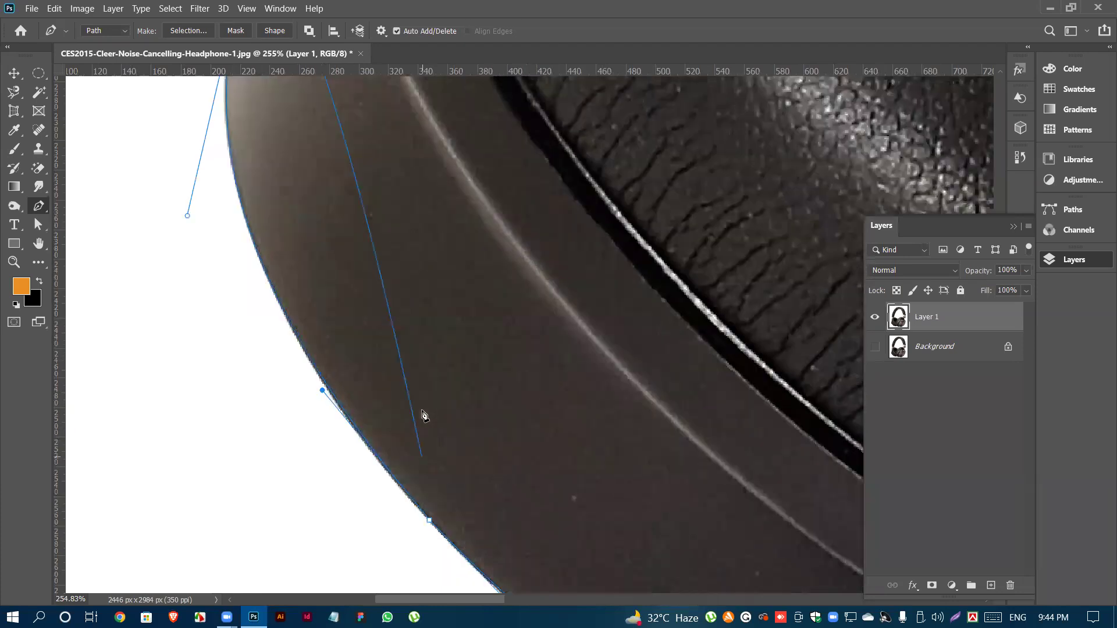
scroll(321, 403, down, 1)
scroll(321, 403, down, 2)
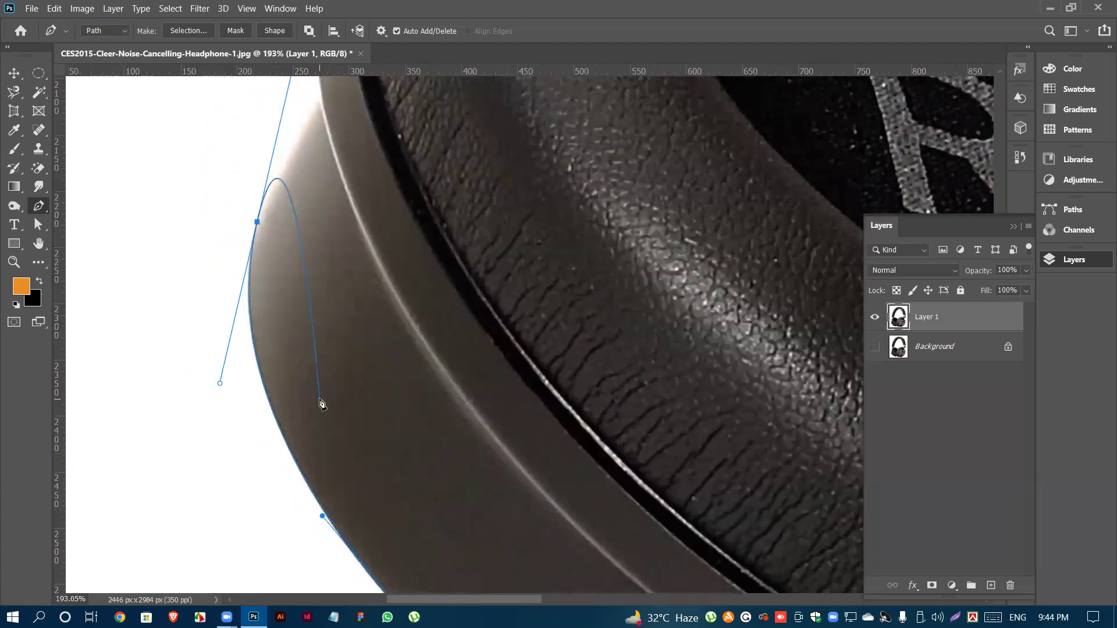
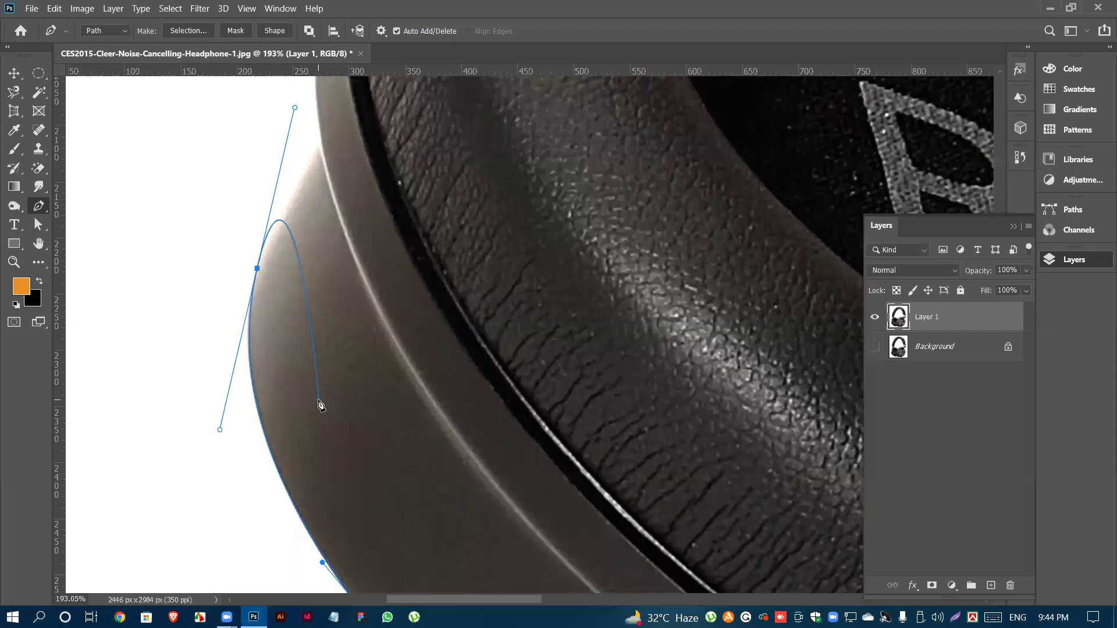
- Shorten the outgoing handle of the anchor above the bulge so the next segment can follow the cup's nearly straight upper edge
scroll(321, 403, up, 2)
drag(295, 224, 258, 234)
drag(284, 290, 277, 315)
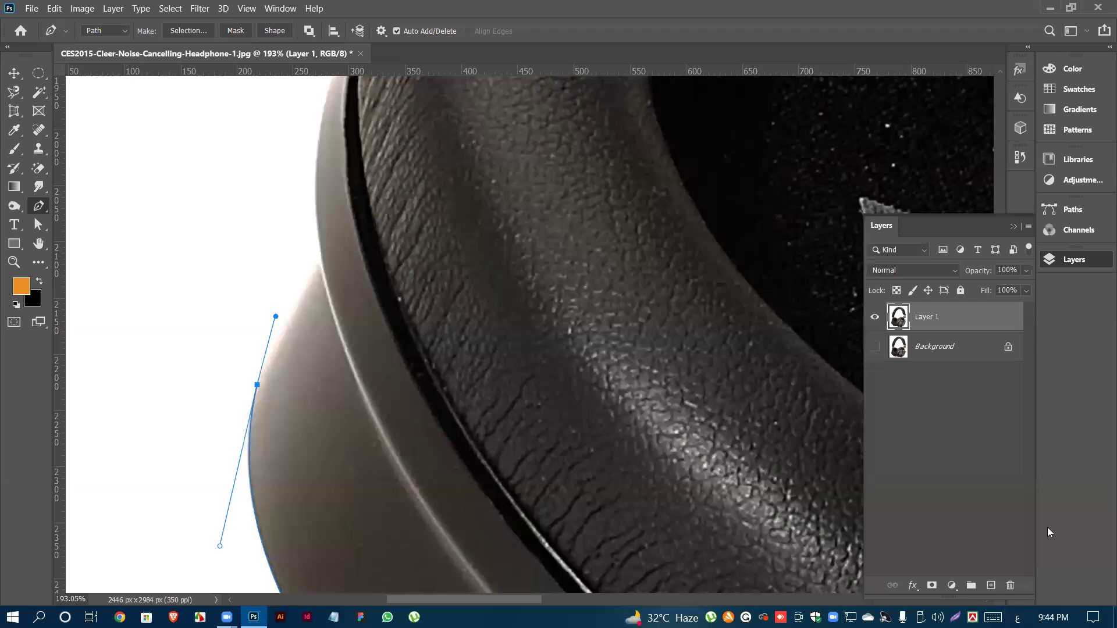
scroll(337, 292, up, 3)
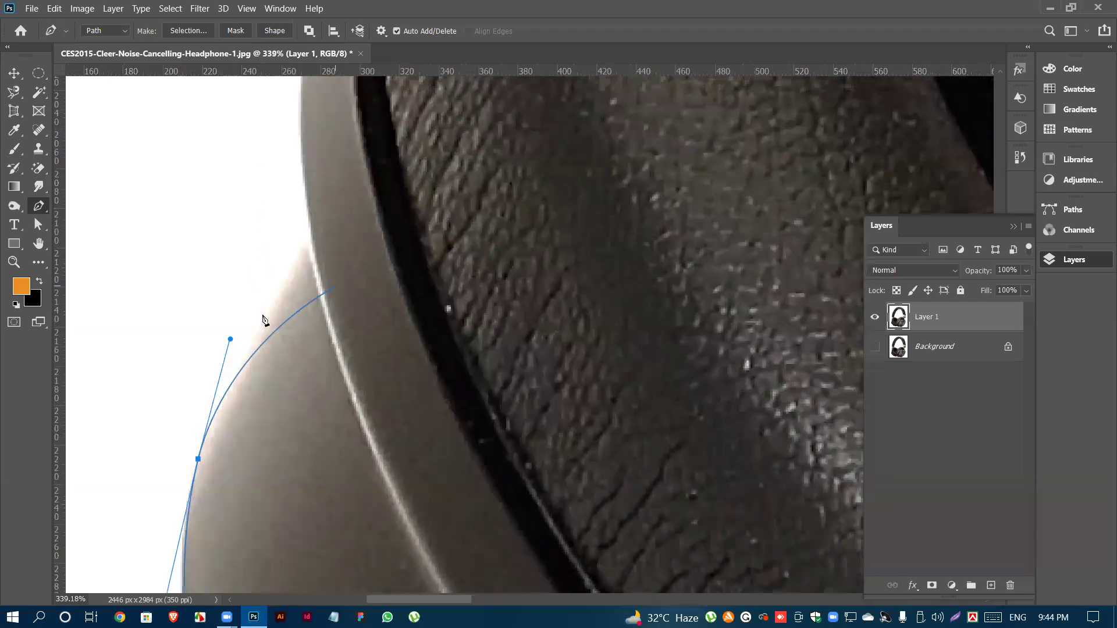
drag(225, 362, 213, 400)
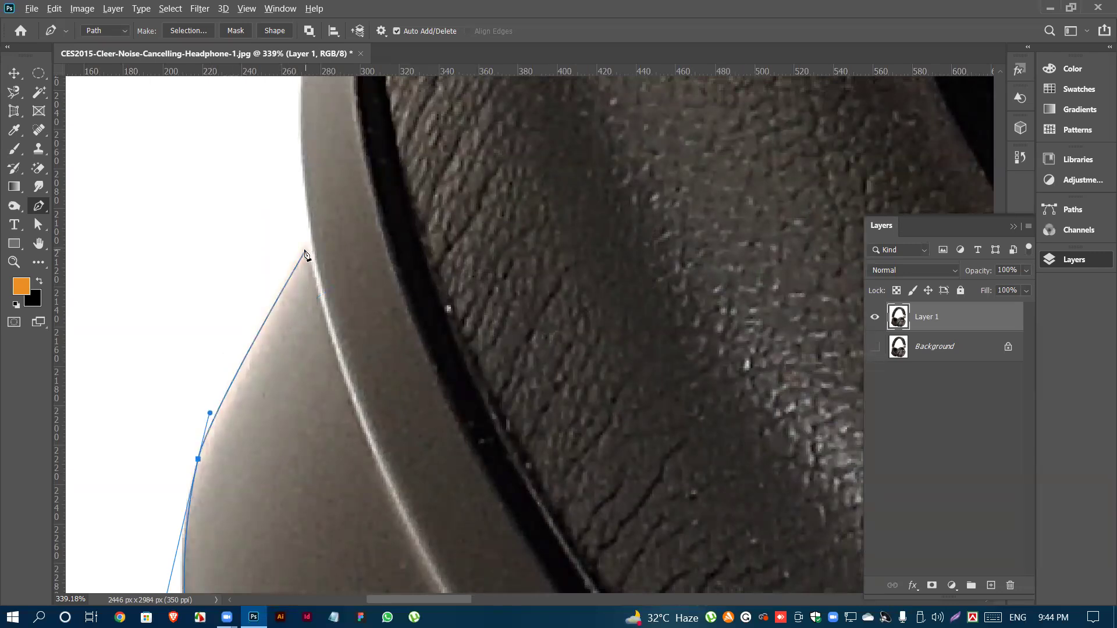
- Bring the path up to the cup's tip beside the cushion rim and round the tip with two short-handled anchors
scroll(313, 246, up, 2)
scroll(313, 246, up, 4)
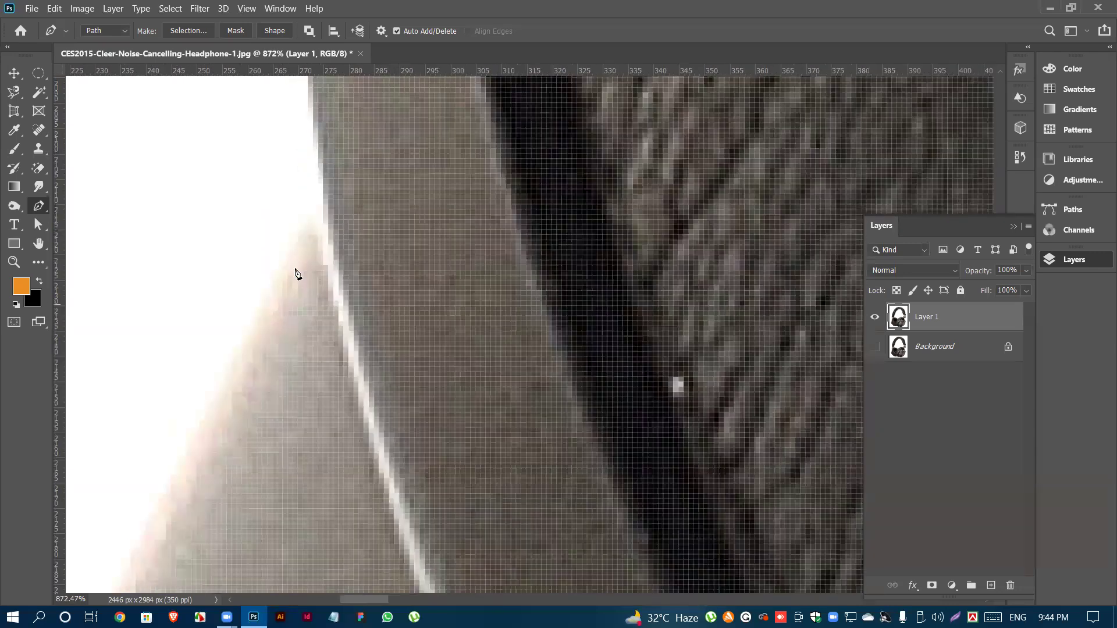
click(295, 239)
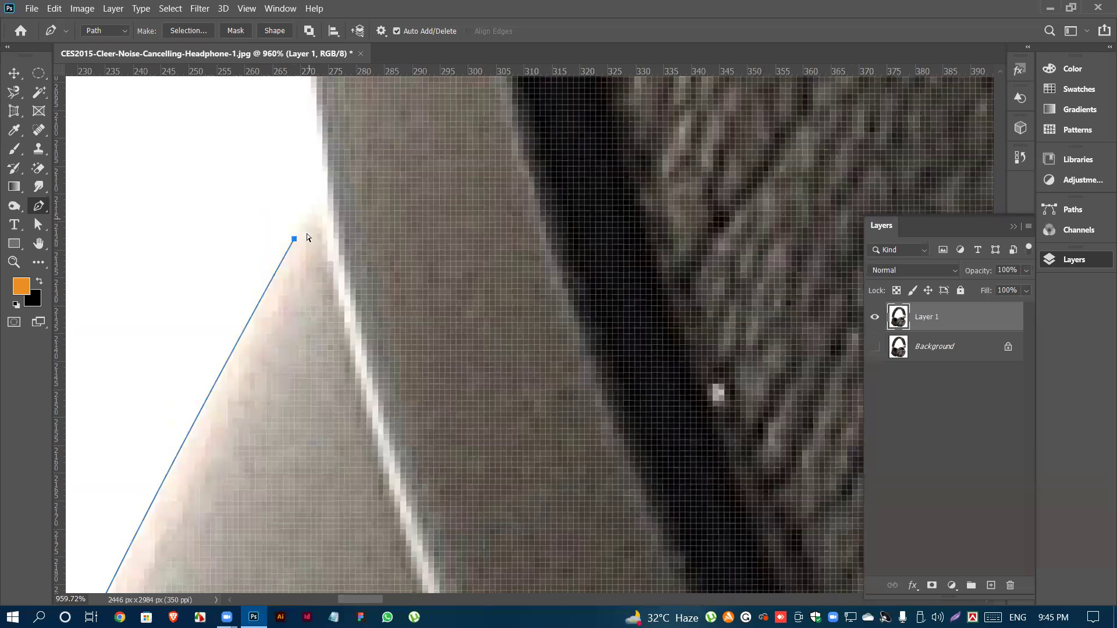
drag(295, 241, 306, 215)
scroll(326, 236, up, 4)
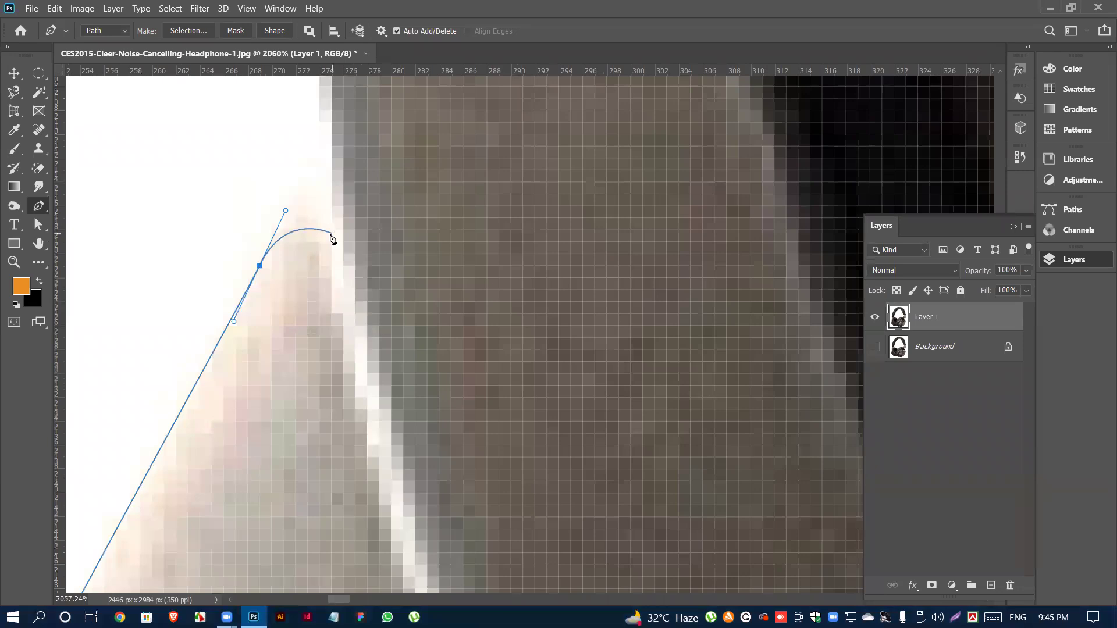
drag(320, 231, 329, 247)
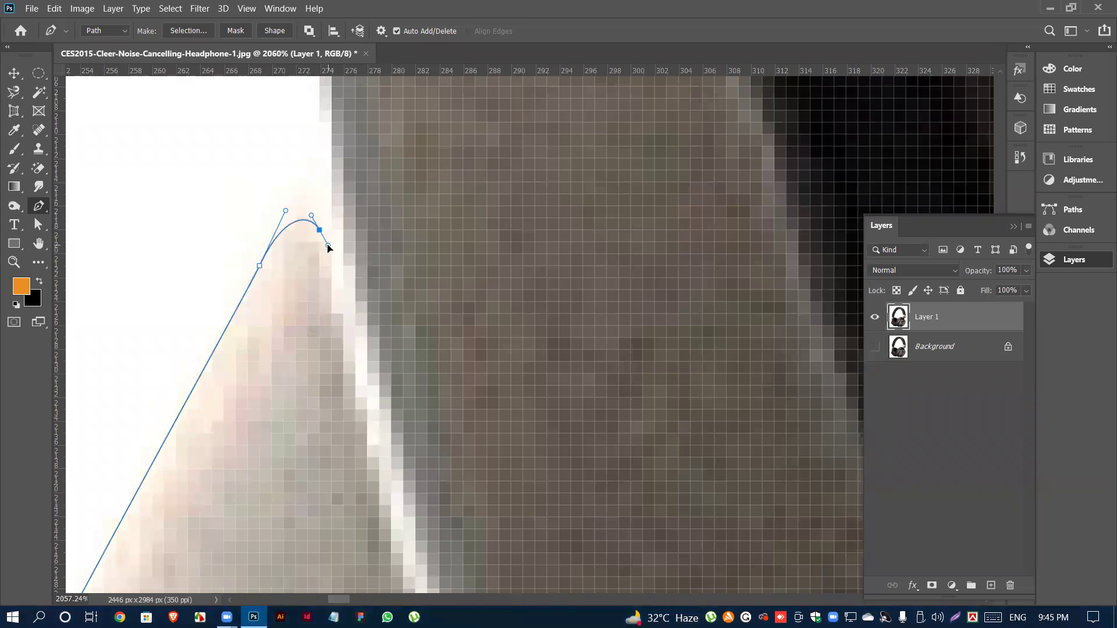
- Cross the notch from the cup tip with a short-handled anchor and carry the path up the cushion rim to a smooth anchor
click(342, 215)
drag(343, 199, 343, 189)
scroll(377, 297, down, 3)
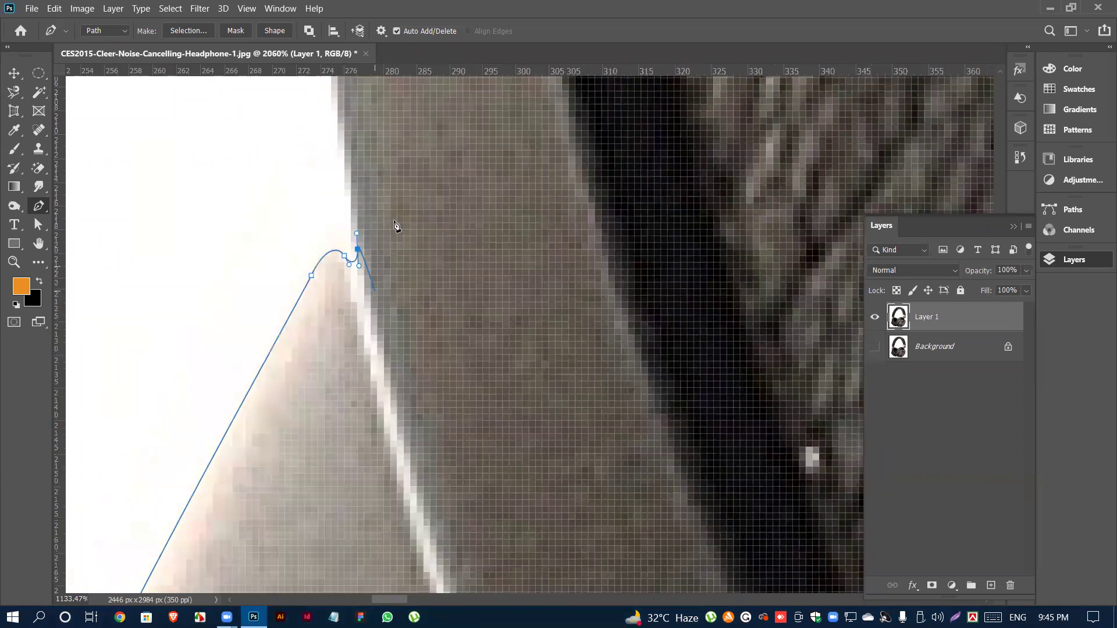
scroll(395, 230, down, 5)
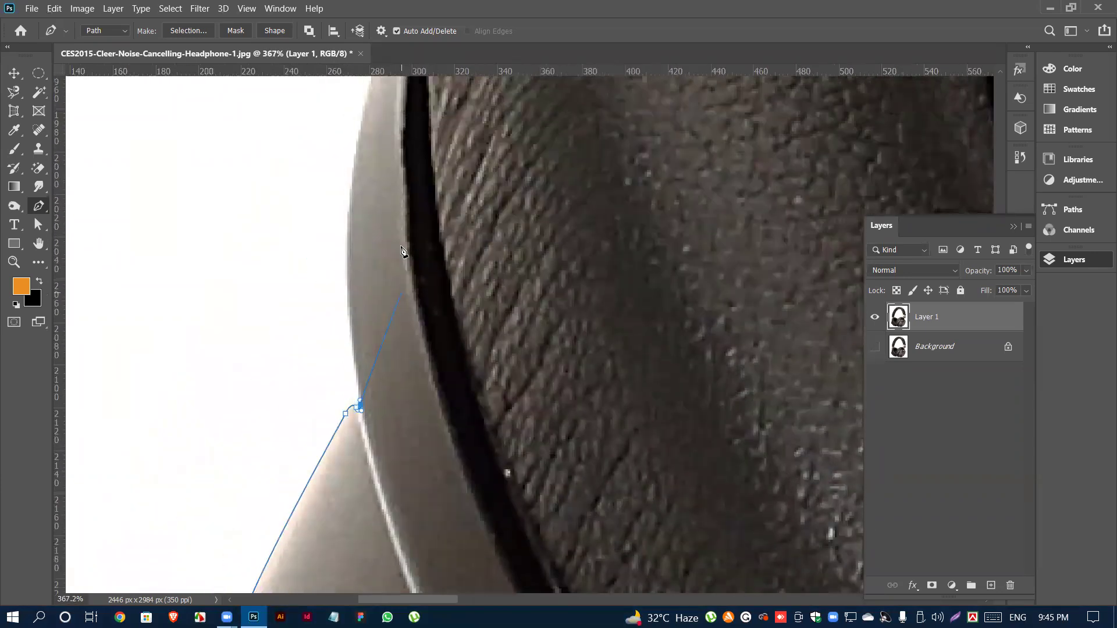
scroll(402, 251, up, 1)
drag(350, 263, 354, 167)
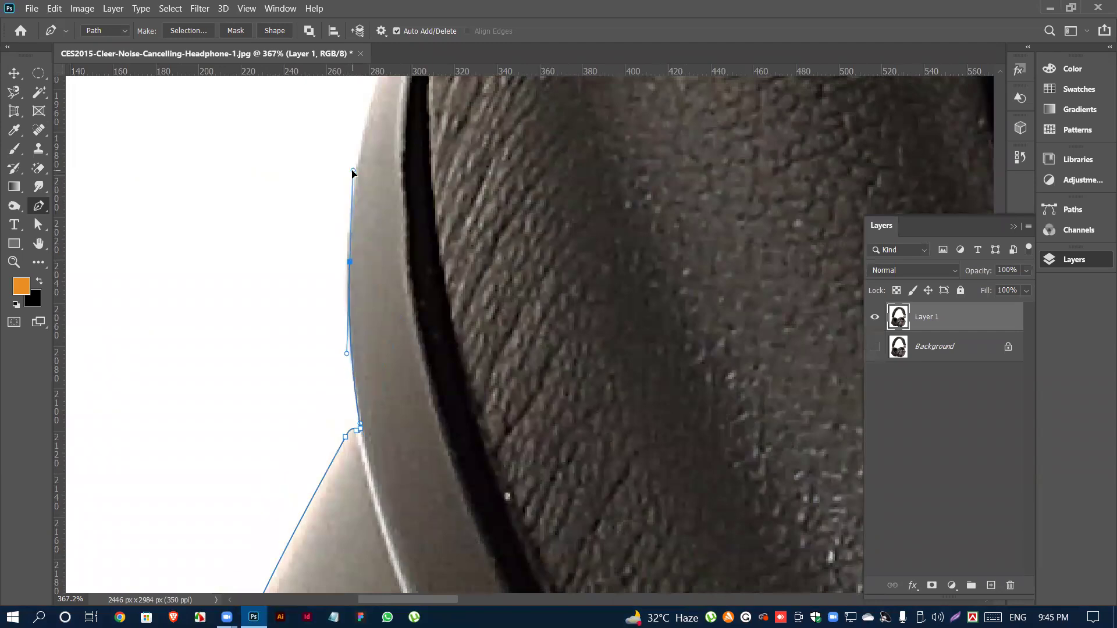
- Curve the path up the rim's outer edge to a smooth anchor where the rim narrows against the leather cushion
scroll(329, 352, down, 1)
scroll(330, 351, down, 4)
scroll(416, 237, up, 5)
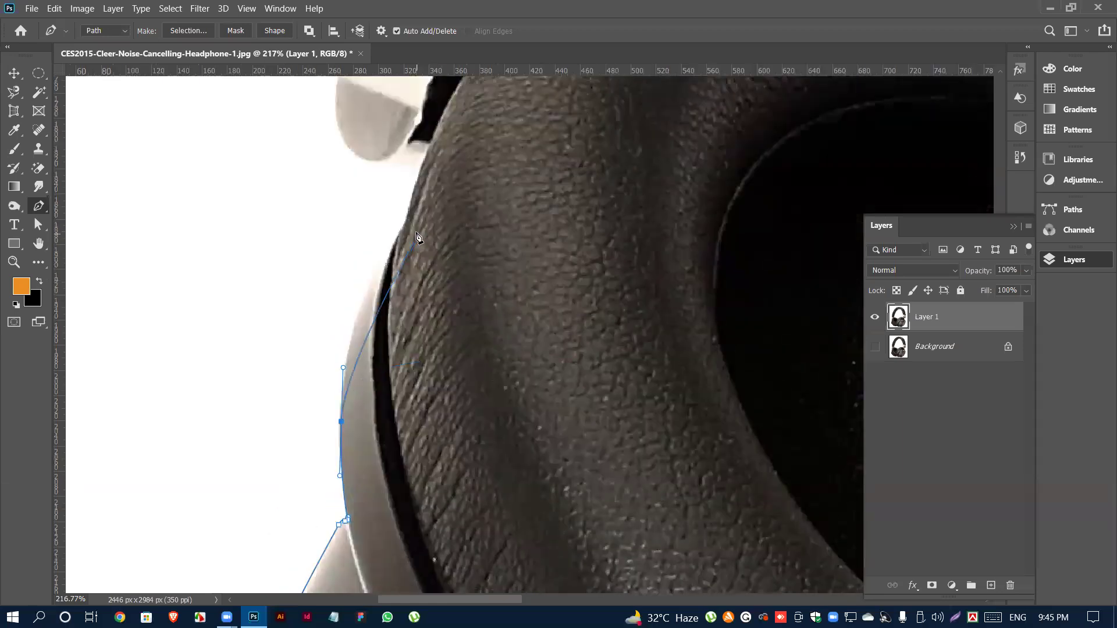
scroll(415, 235, up, 5)
scroll(379, 269, up, 2)
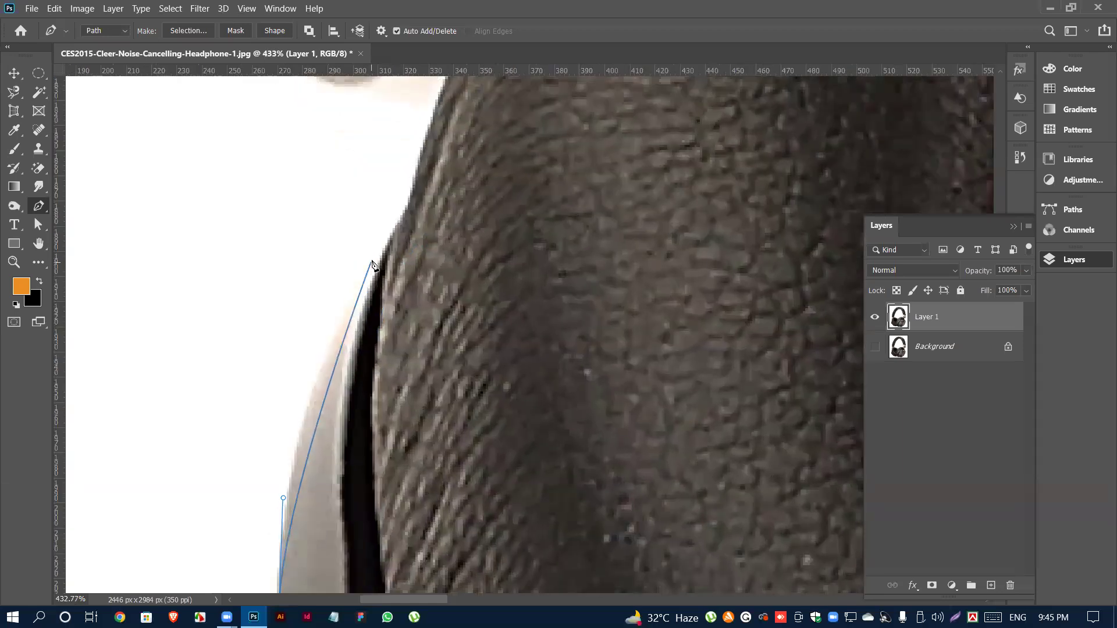
drag(375, 257, 405, 213)
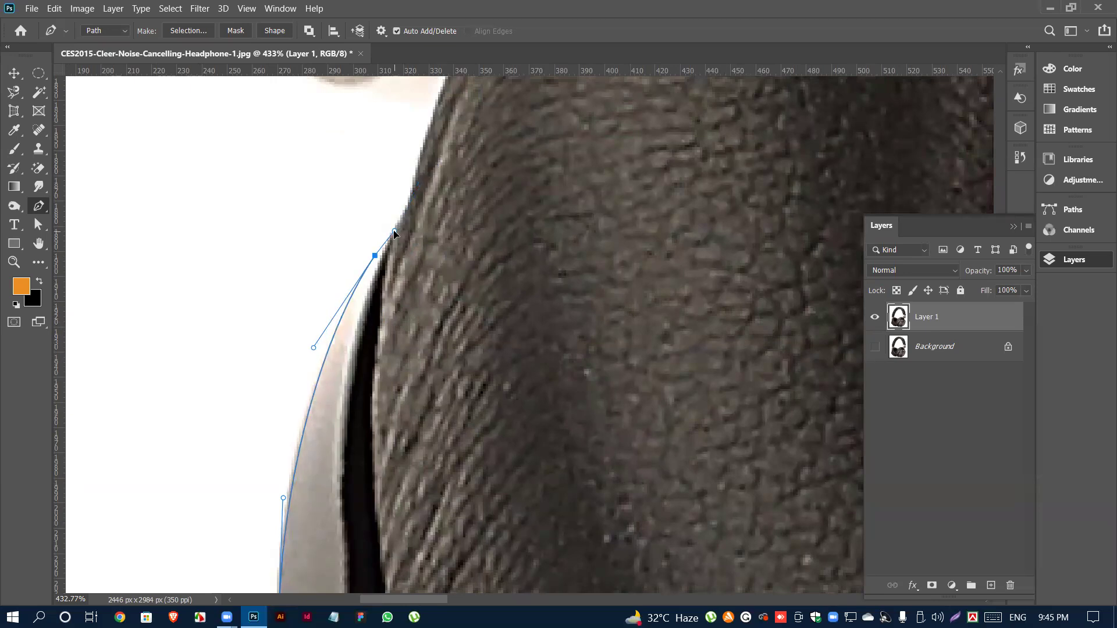
- Extend the path to a short-handled anchor at the corner where the leather cushion's outline turns steeply upward
scroll(409, 232, up, 3)
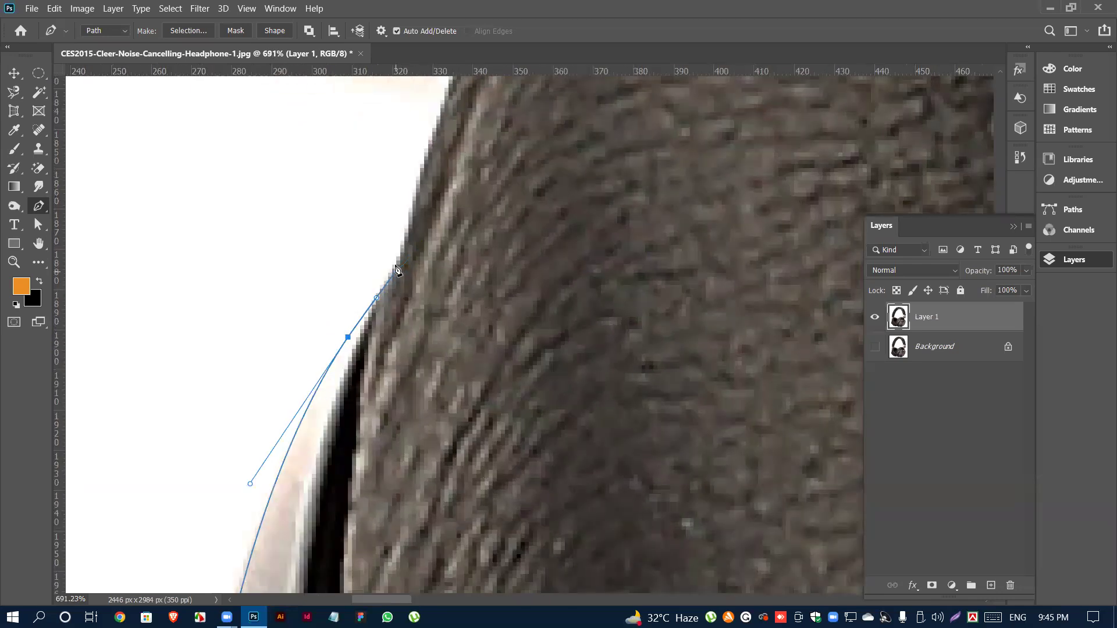
scroll(397, 276, up, 2)
drag(398, 267, 400, 262)
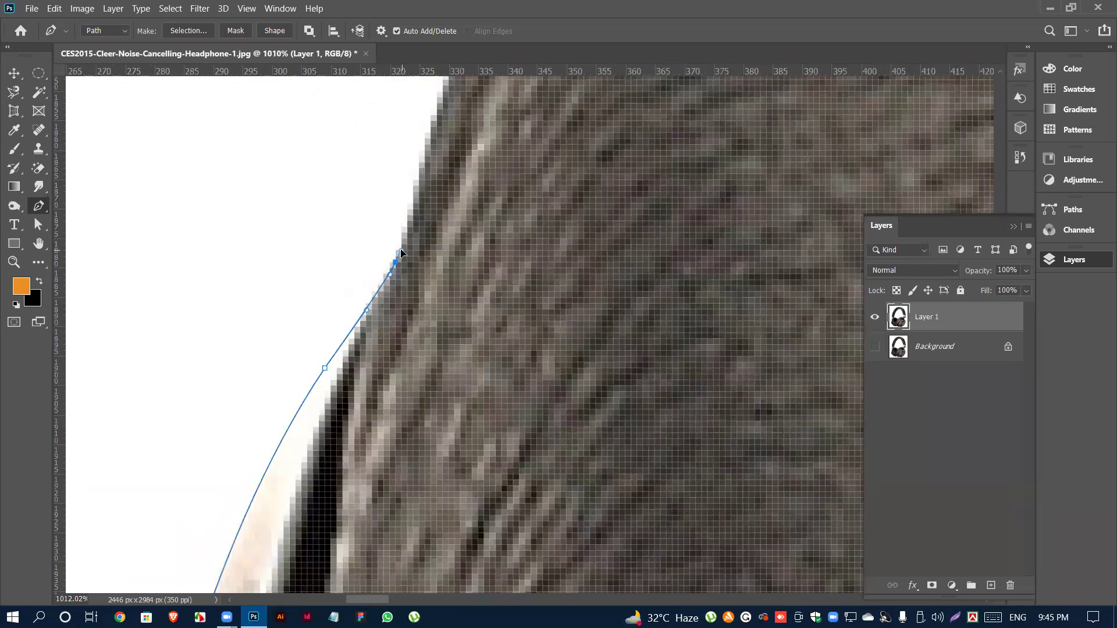
scroll(419, 240, down, 3)
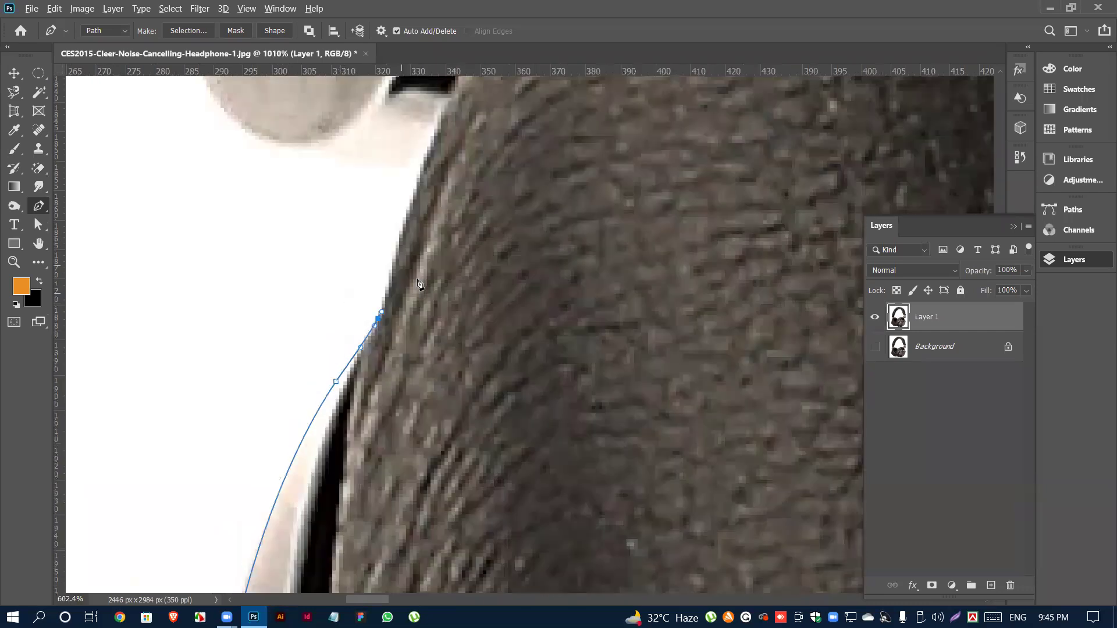
scroll(428, 245, up, 3)
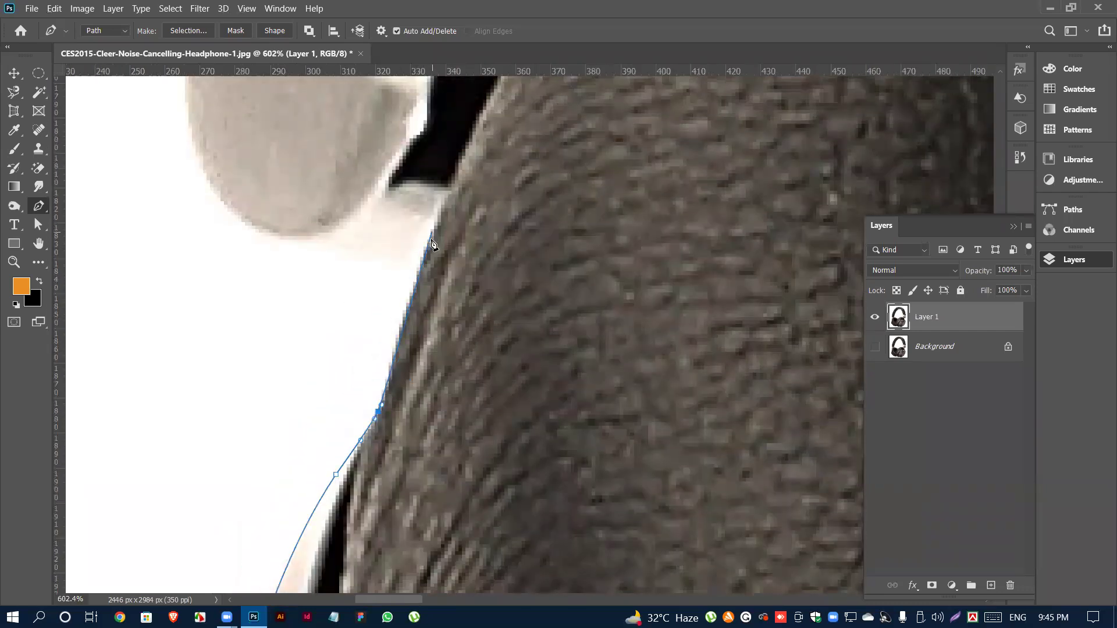
drag(428, 247, 434, 239)
- Add a short-handled anchor just above the corner and trace the cushion's edge up to the pale piece below the black gap
scroll(431, 253, up, 2)
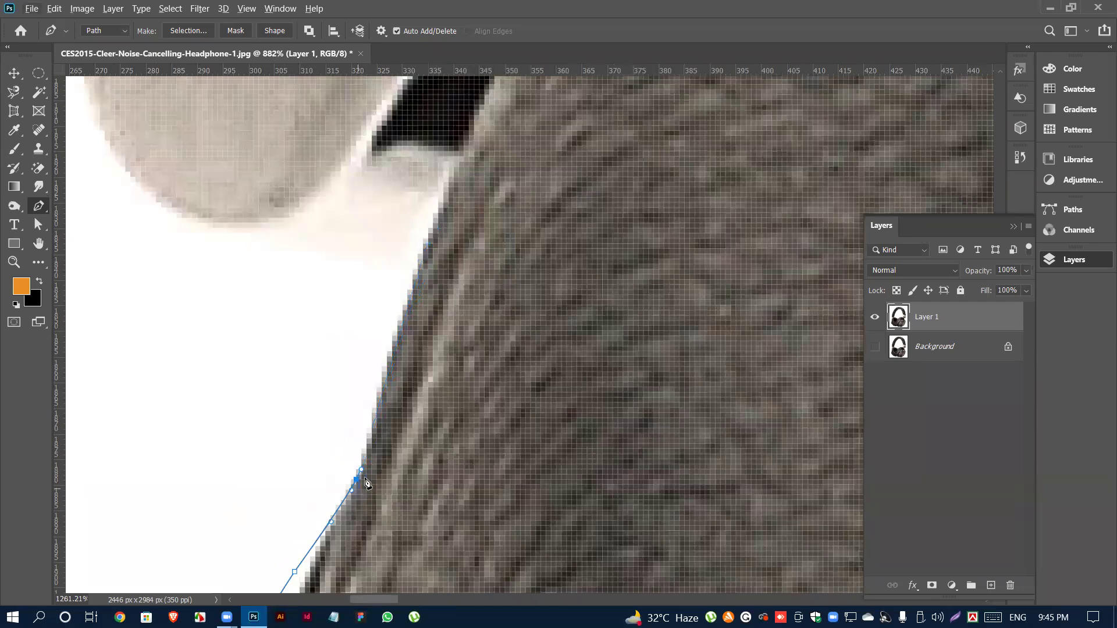
scroll(368, 490, up, 2)
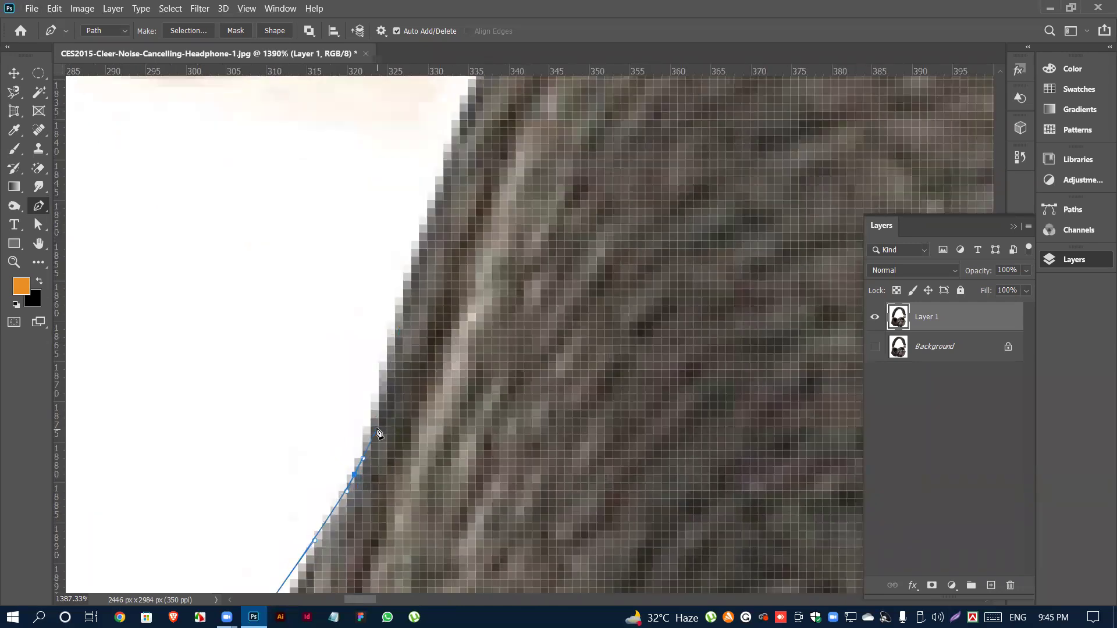
drag(379, 426, 376, 415)
scroll(383, 400, down, 3)
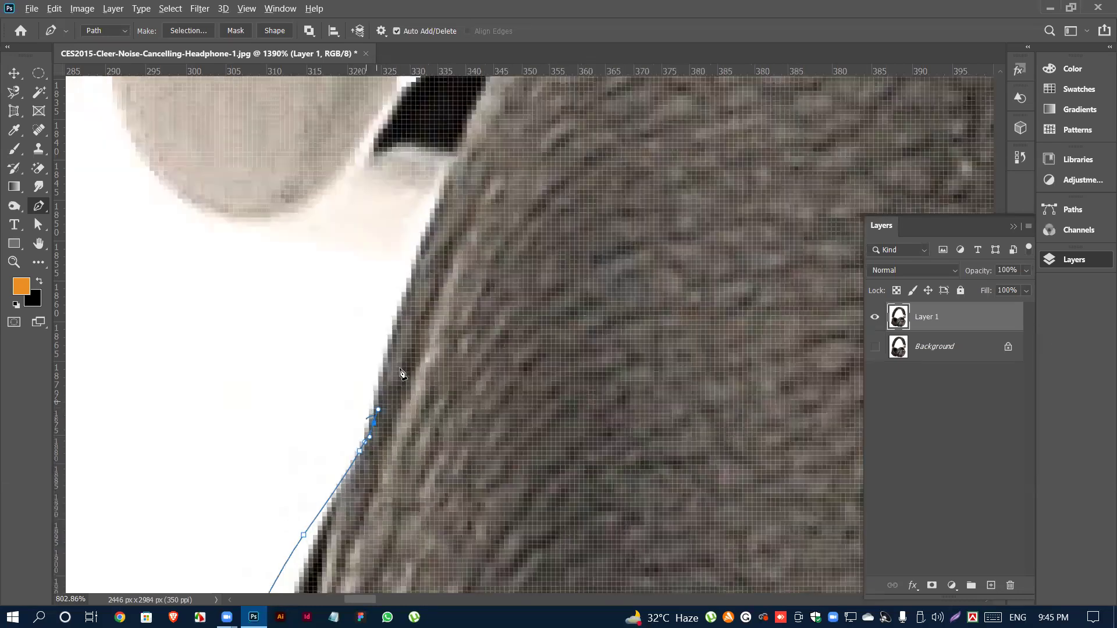
drag(426, 355, 431, 342)
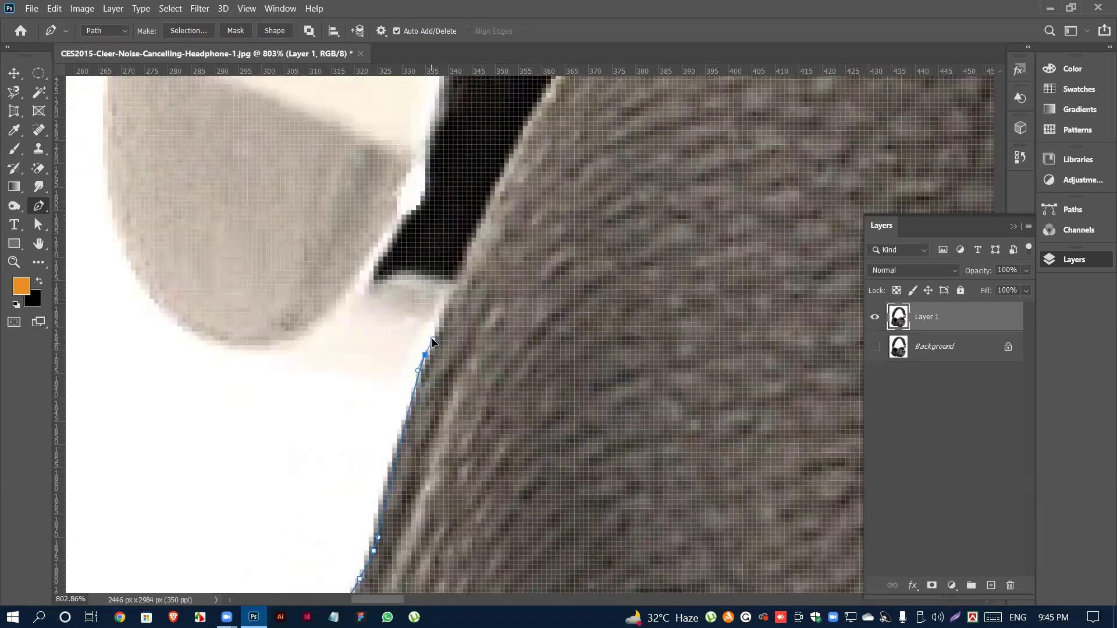
key(ctrl+z)
scroll(410, 362, up, 2)
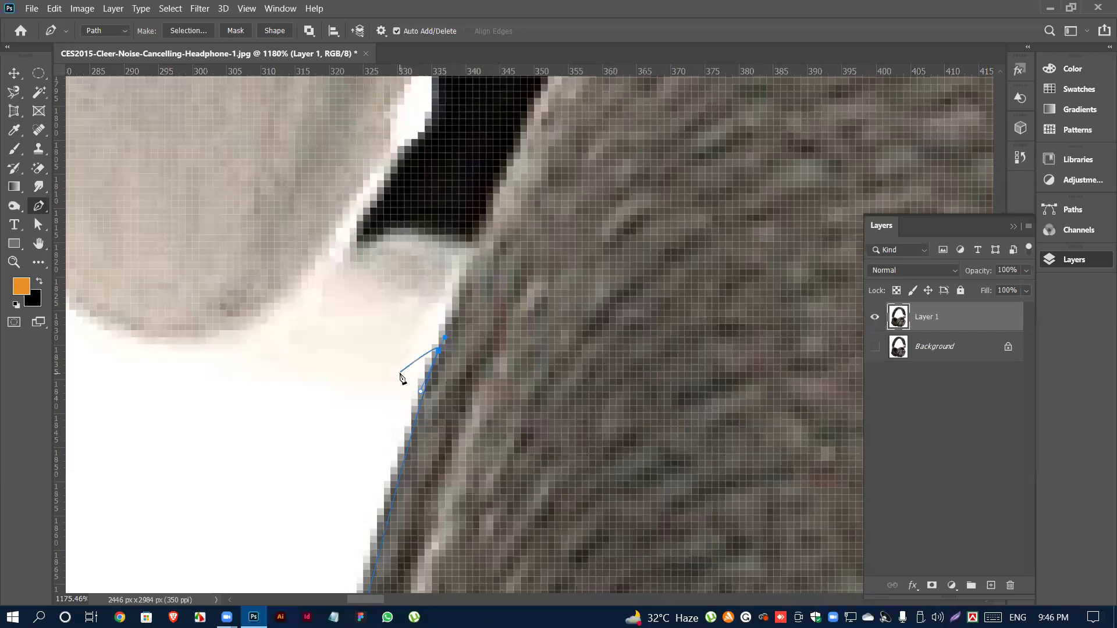
- Turn the path sharply away from the cushion with a short-handled anchor at the pale piece's lower corner
drag(397, 372, 416, 368)
key(ctrl+z)
scroll(253, 381, down, 1)
scroll(253, 380, up, 4)
- Curve the path under the pale piece toward the rounded yoke end and adjust the handles so it follows the lower edge
drag(253, 381, 279, 344)
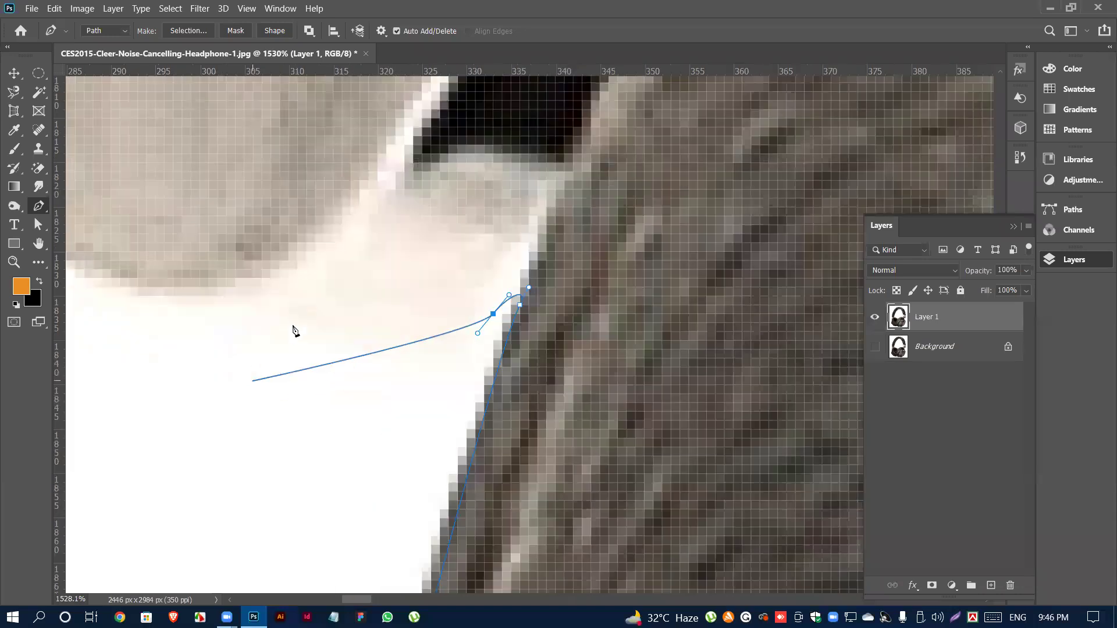
drag(289, 305, 206, 263)
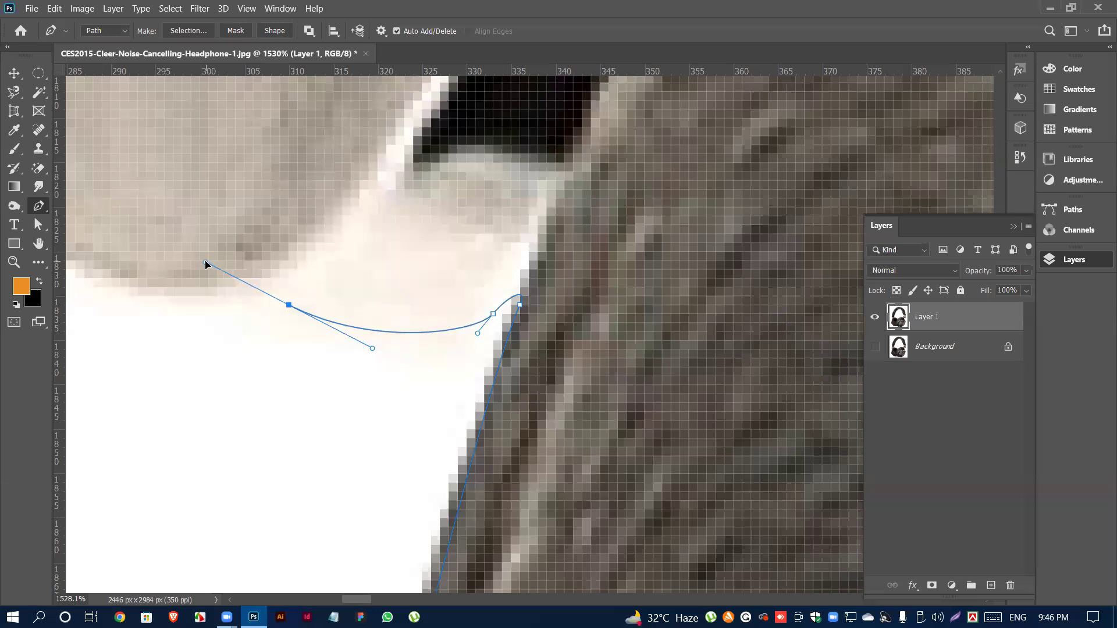
key(ctrl+z)
drag(298, 315, 368, 351)
click(317, 319)
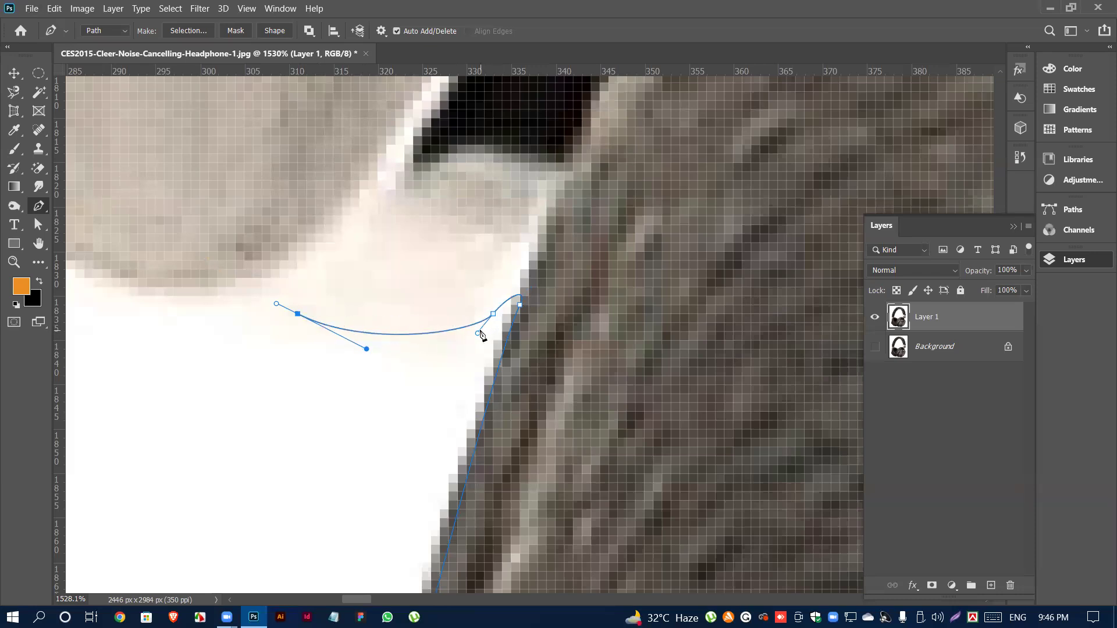
drag(478, 334, 470, 340)
- Add a short-handled smooth anchor where the pale piece meets the underside of the rounded yoke end
scroll(488, 355, down, 3)
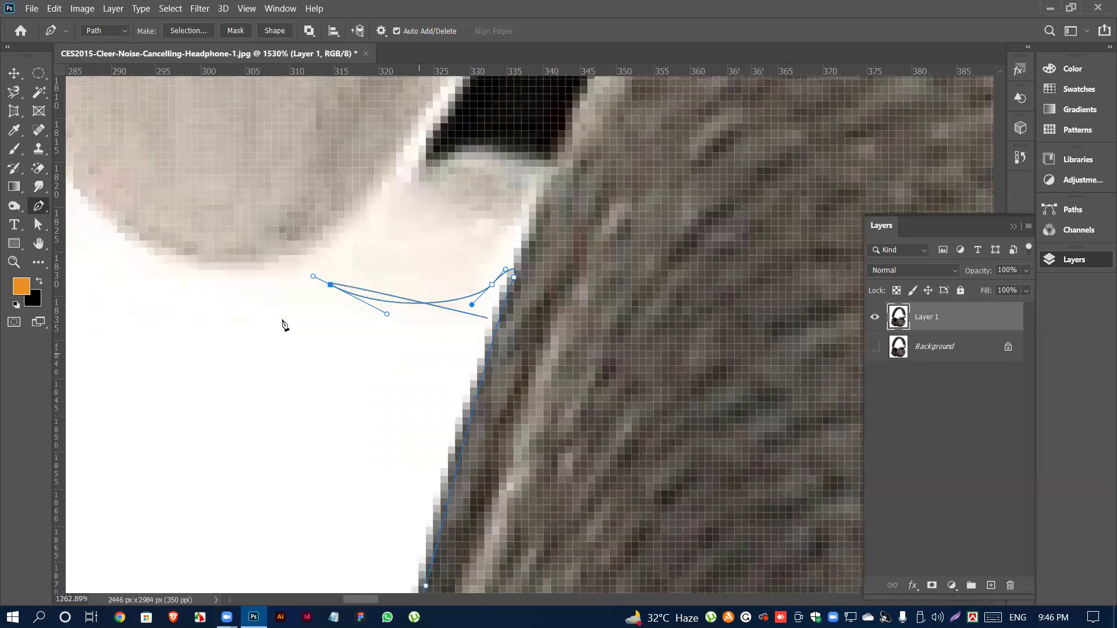
scroll(314, 265, up, 5)
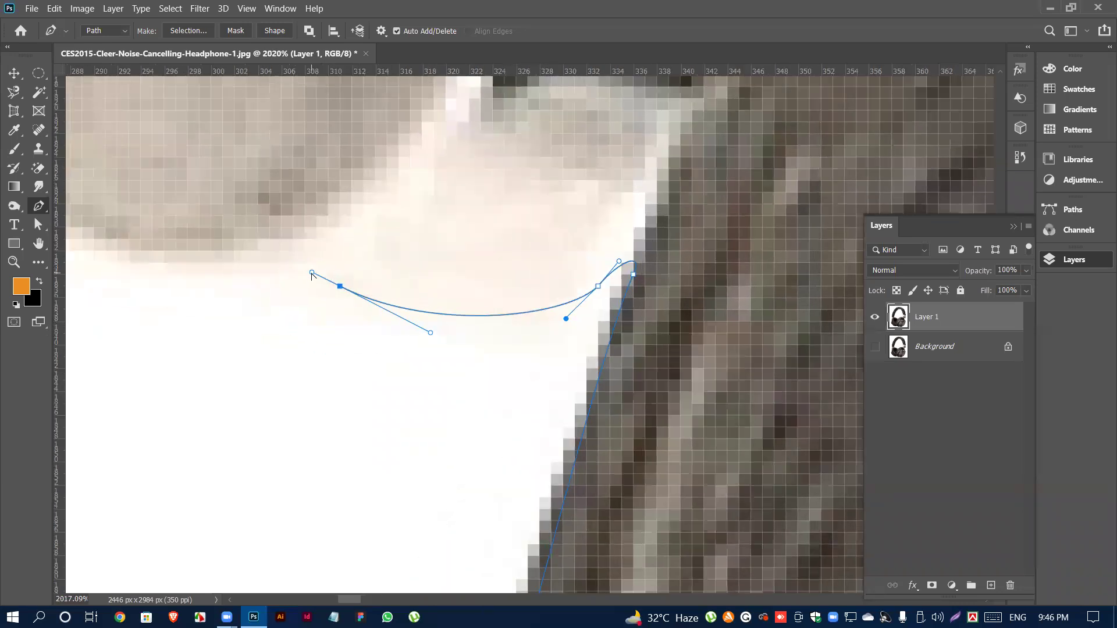
drag(294, 263, 277, 269)
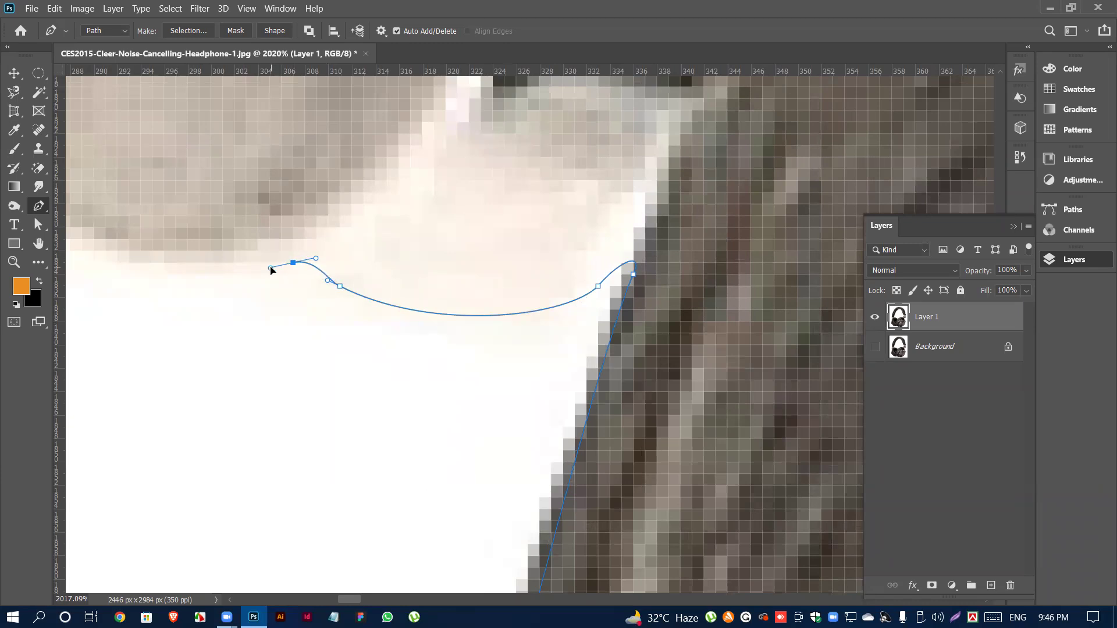
- Continue the path to a smooth anchor with level handles at the lowest point of the rounded yoke end
scroll(454, 290, down, 5)
click(343, 347)
scroll(314, 348, up, 2)
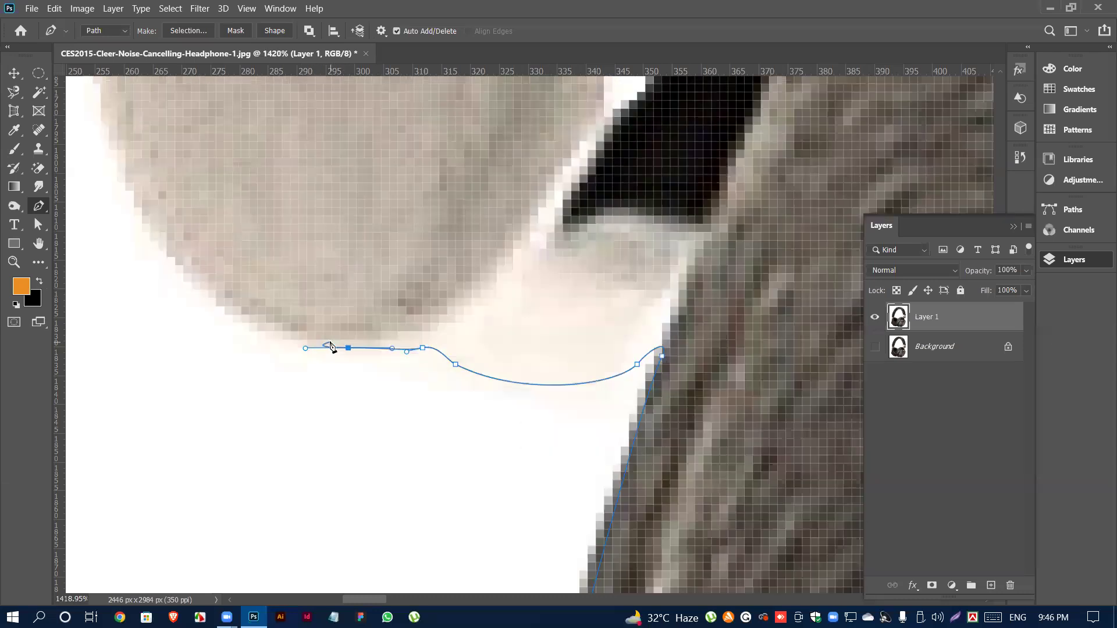
click(359, 365)
drag(337, 368, 318, 364)
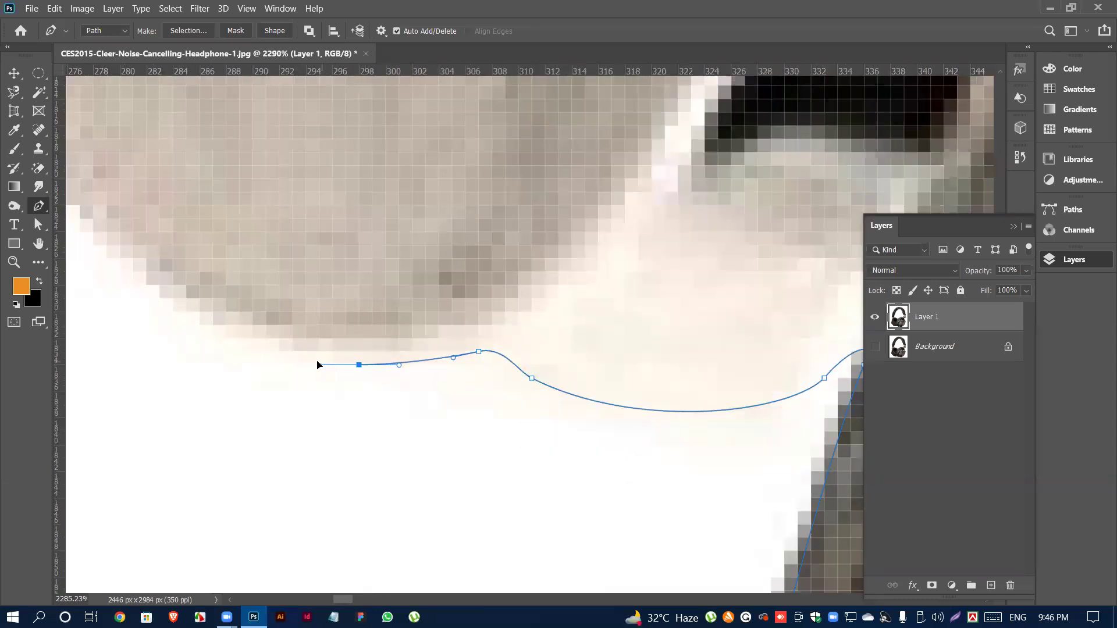
- Sweep the path around the rounded yoke end to a smooth anchor with long vertical handles at its outermost edge
scroll(314, 291, down, 3)
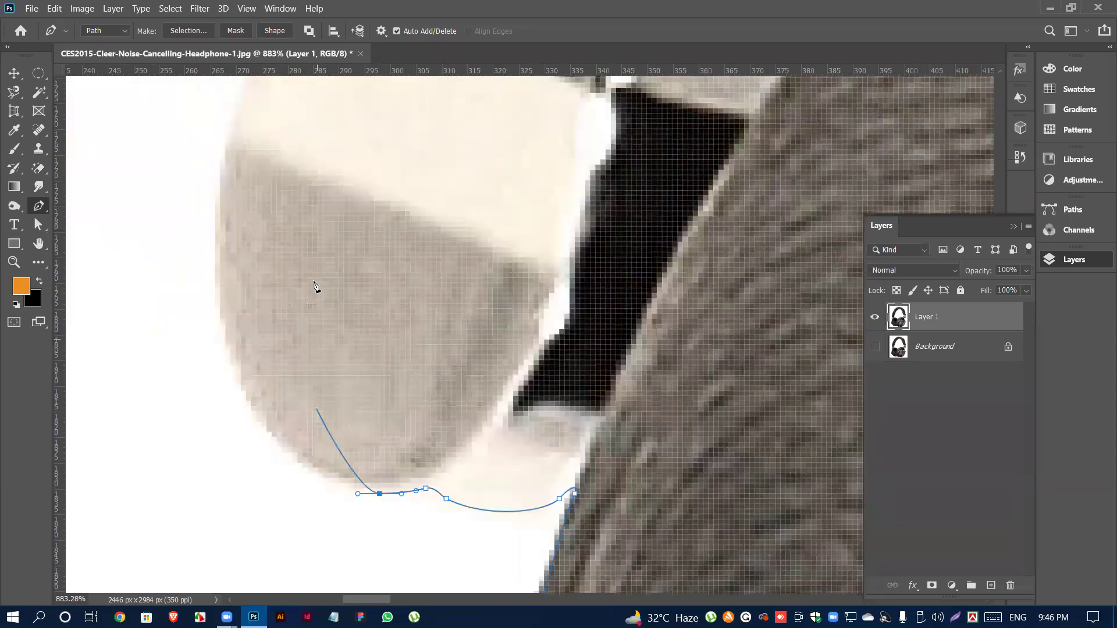
scroll(275, 278, up, 3)
scroll(251, 303, down, 2)
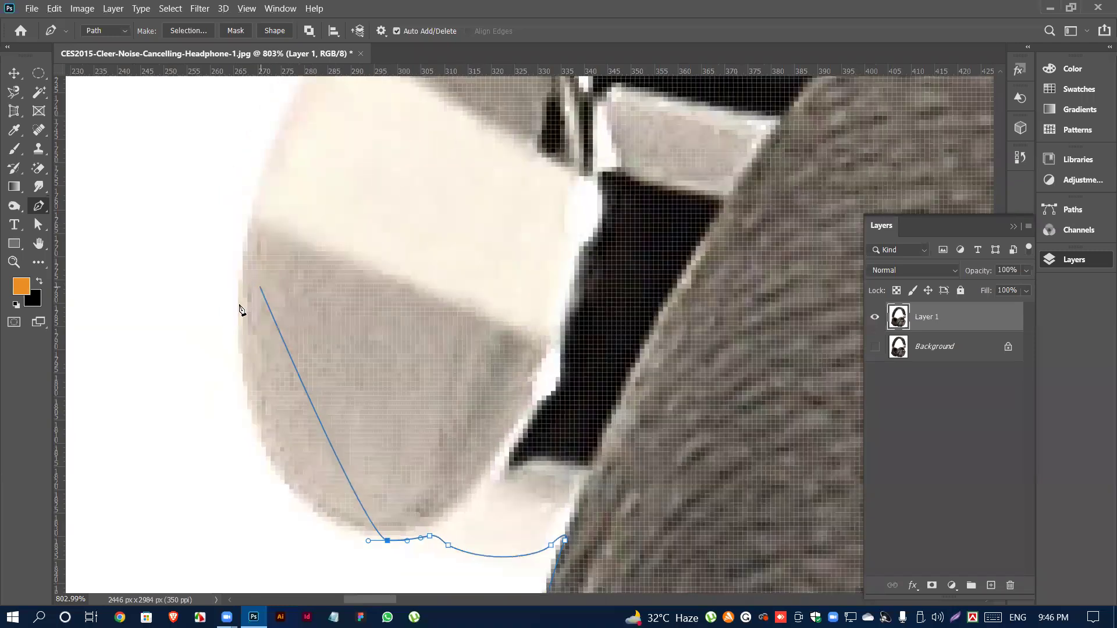
drag(243, 321, 271, 138)
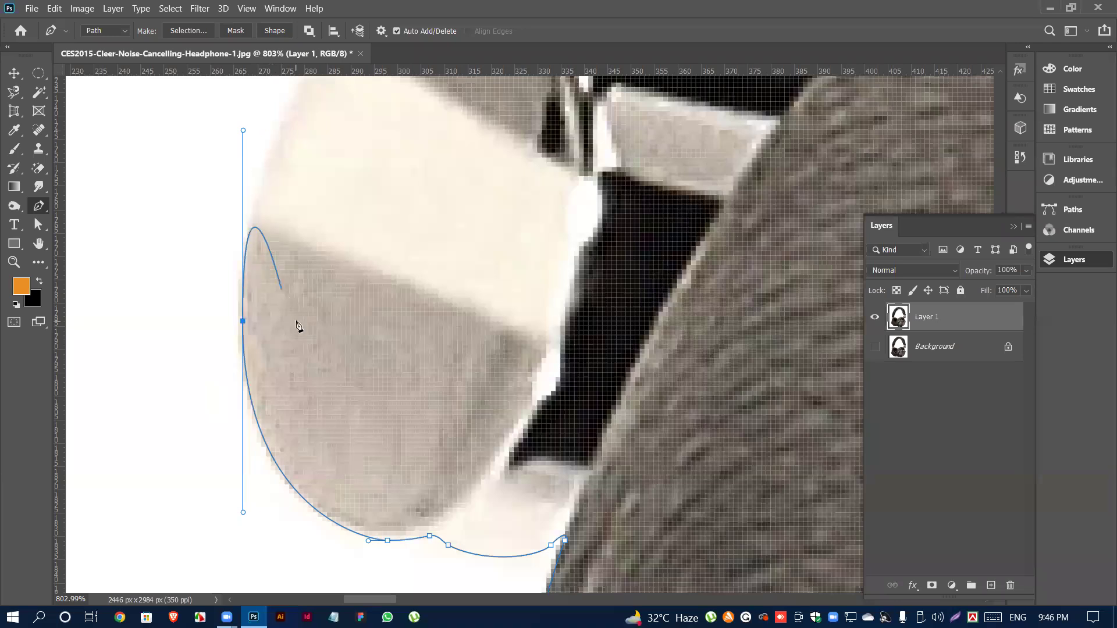
- Shorten the anchor's outgoing handle and bring the path up the yoke's outer edge to a short-handled anchor below the dark seam
scroll(299, 324, down, 5)
scroll(297, 309, up, 4)
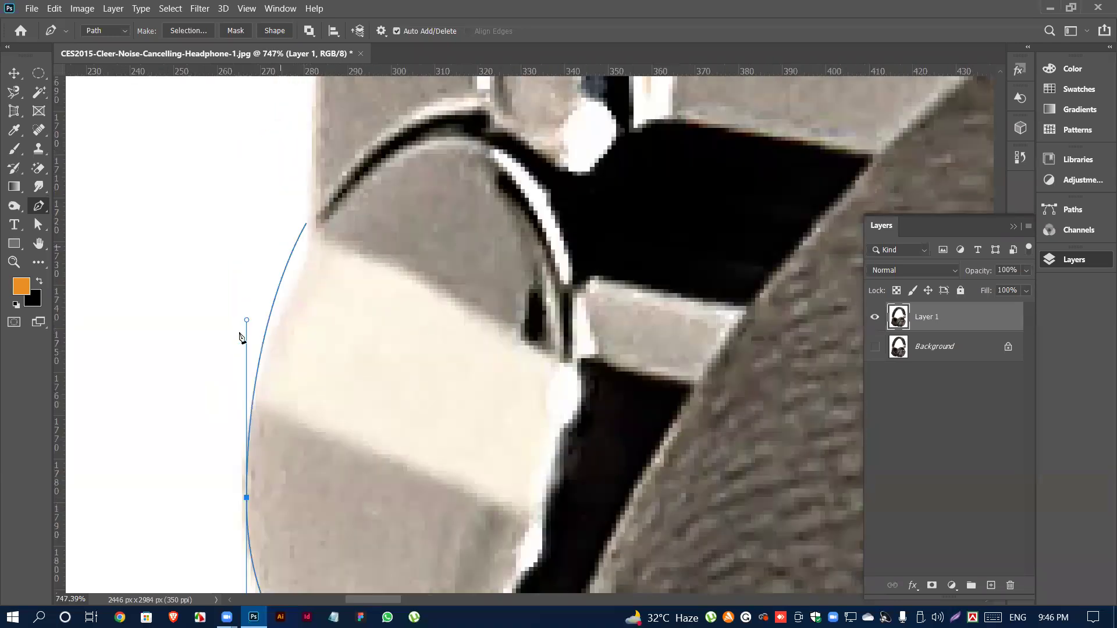
click(247, 321)
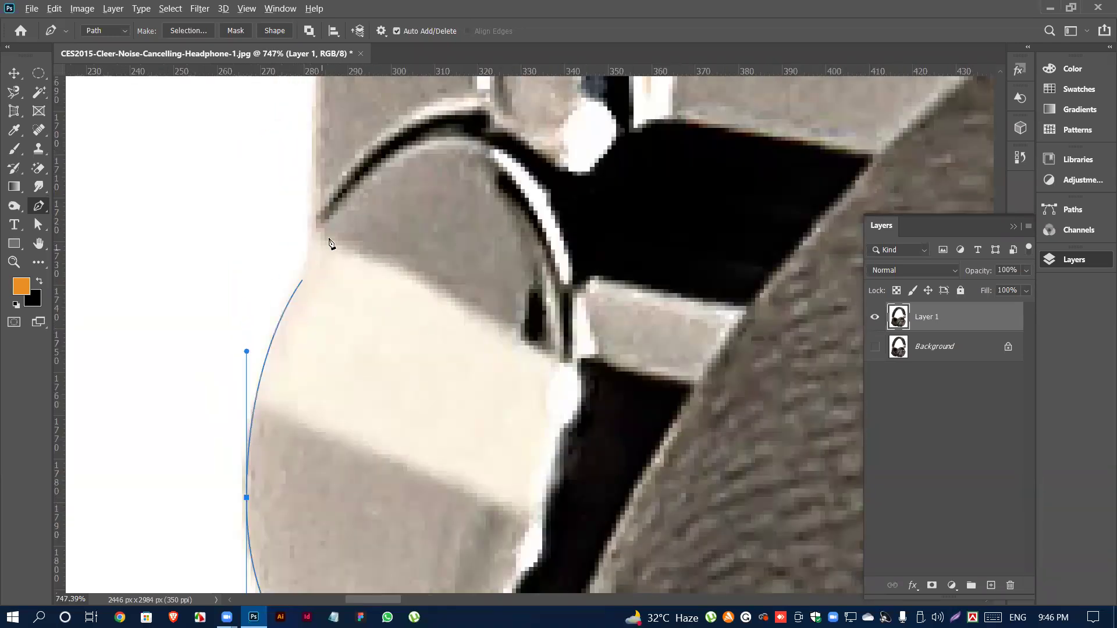
drag(308, 250, 310, 232)
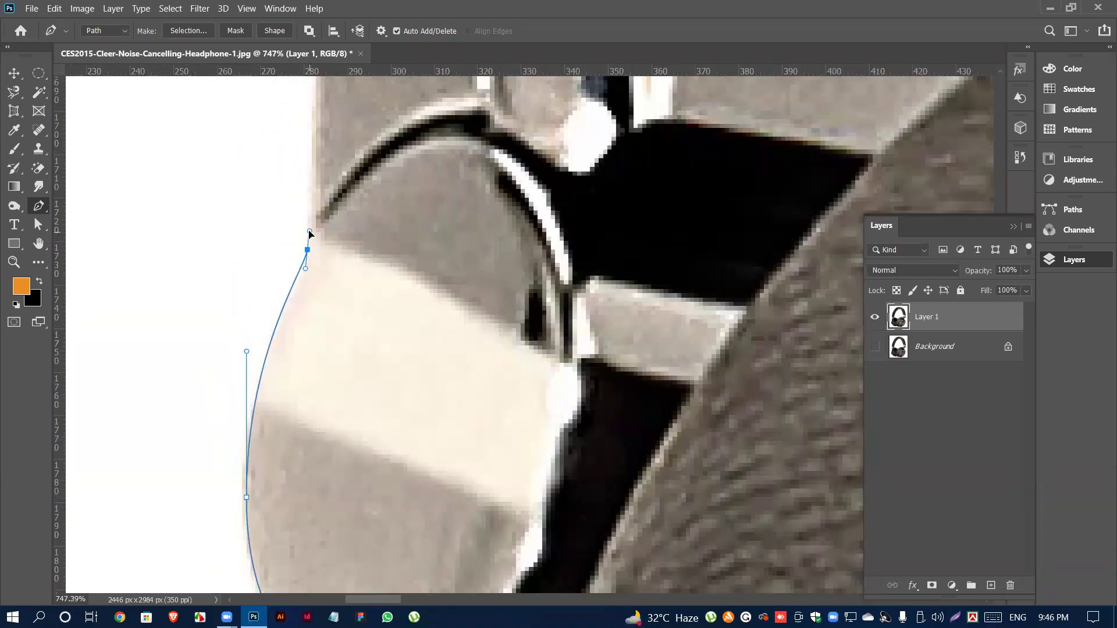
- Extend the pen path with a small curved anchor where the round hinge cap meets the R-side metal bracket
scroll(334, 279, up, 1)
scroll(332, 291, up, 3)
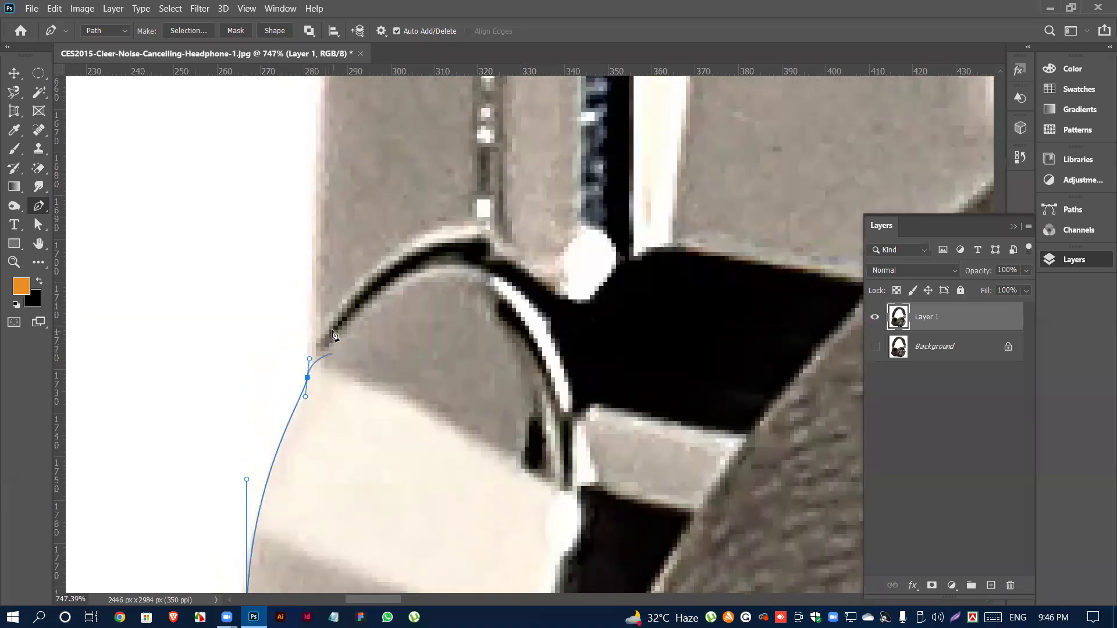
scroll(323, 401, up, 3)
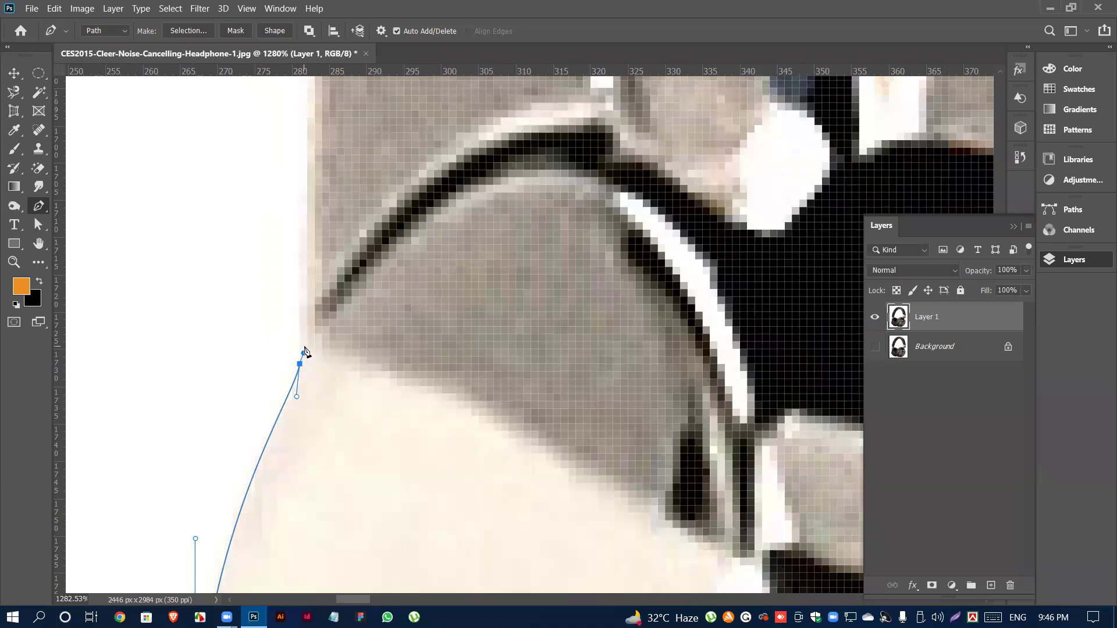
scroll(305, 351, up, 1)
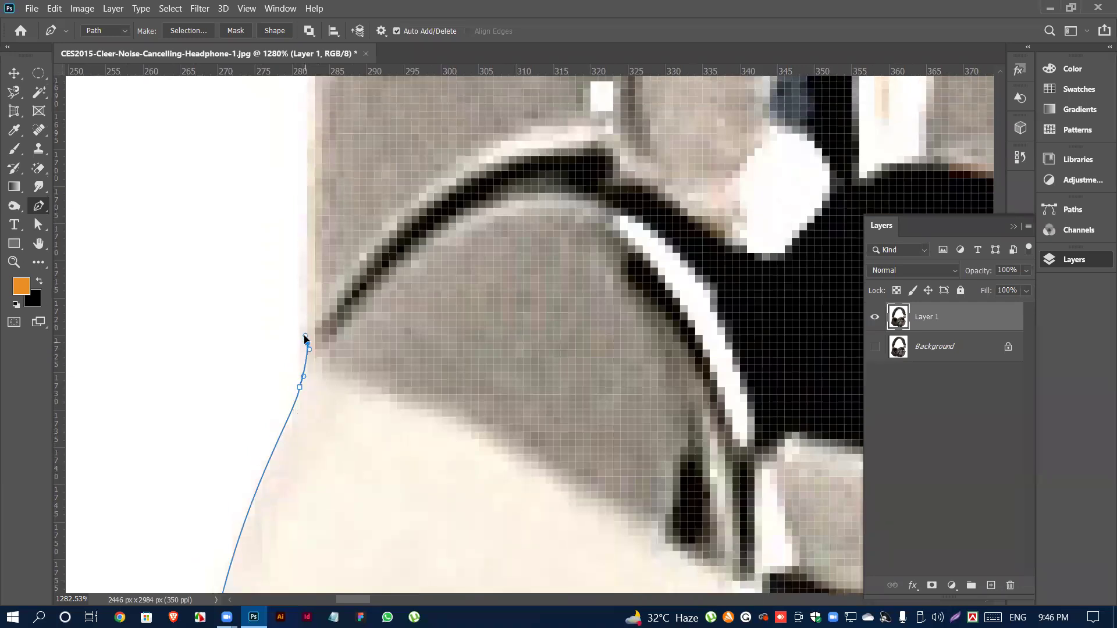
drag(308, 349, 305, 342)
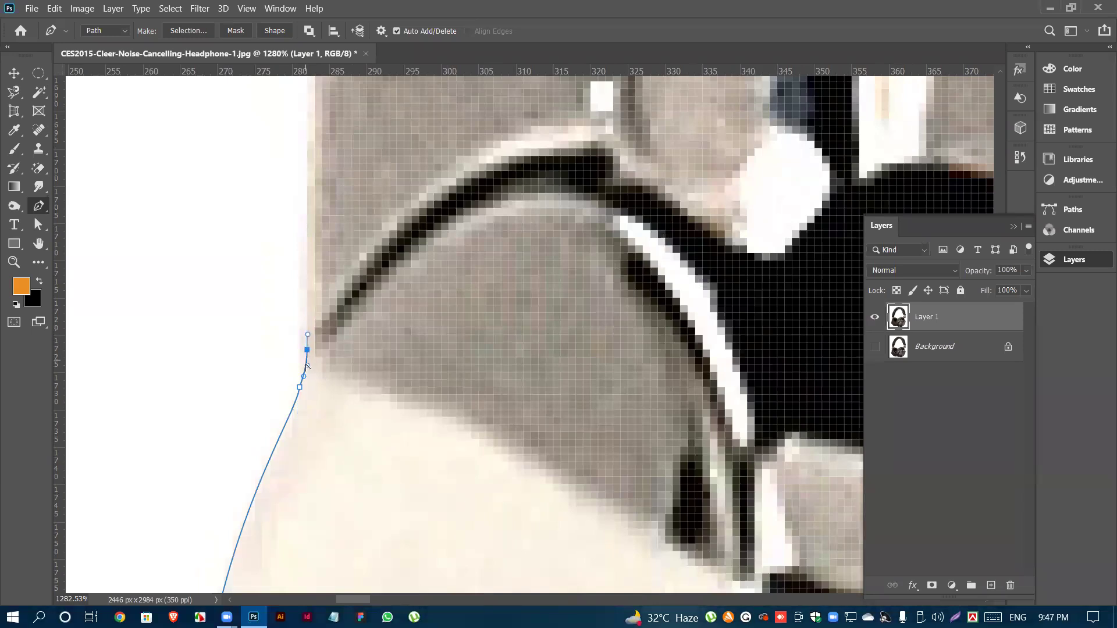
scroll(307, 366, down, 5)
alt+scroll(339, 350, down, 2)
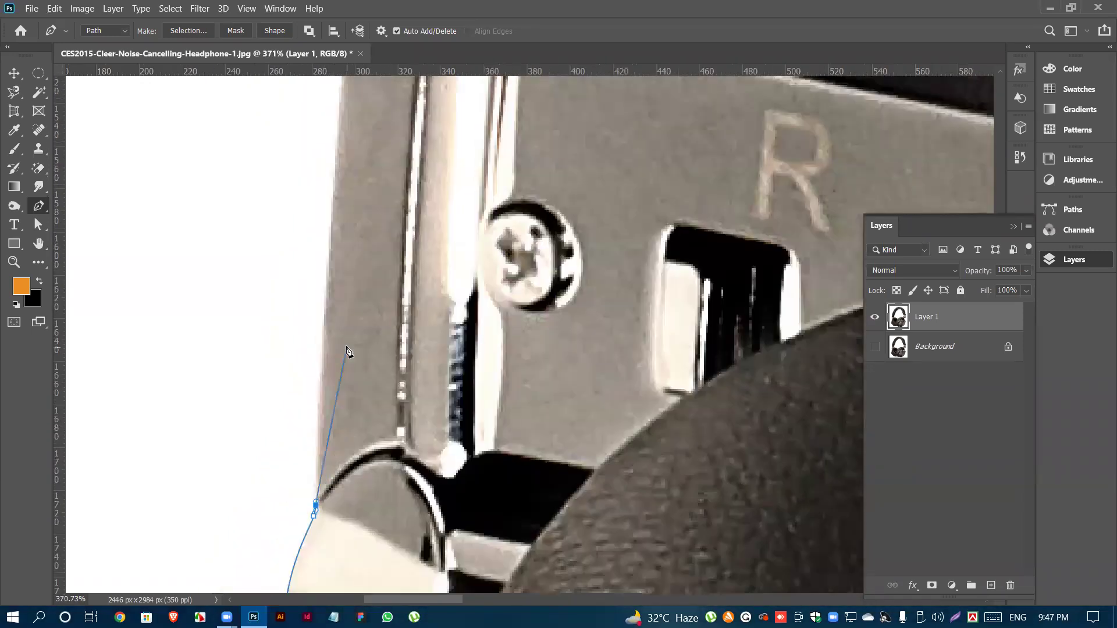
- Trace the R bracket's outer edge up to its upper corner and shorten the anchor's outgoing handle
scroll(349, 354, up, 2)
alt+scroll(349, 354, down, 2)
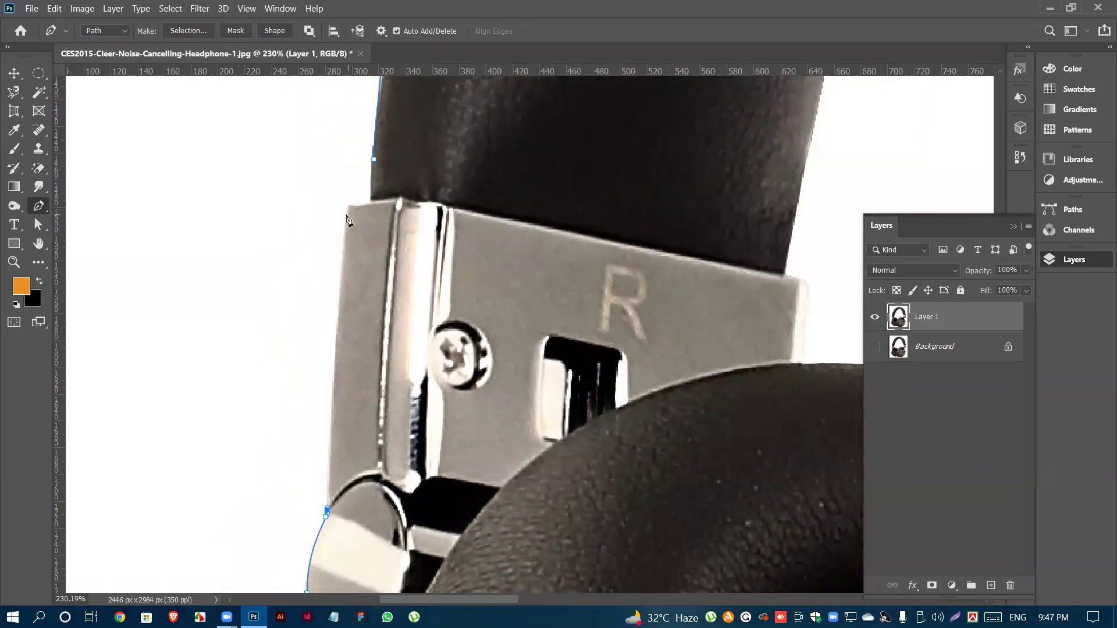
drag(347, 212, 353, 185)
click(339, 272)
alt+scroll(360, 205, up, 1)
alt+scroll(360, 204, up, 5)
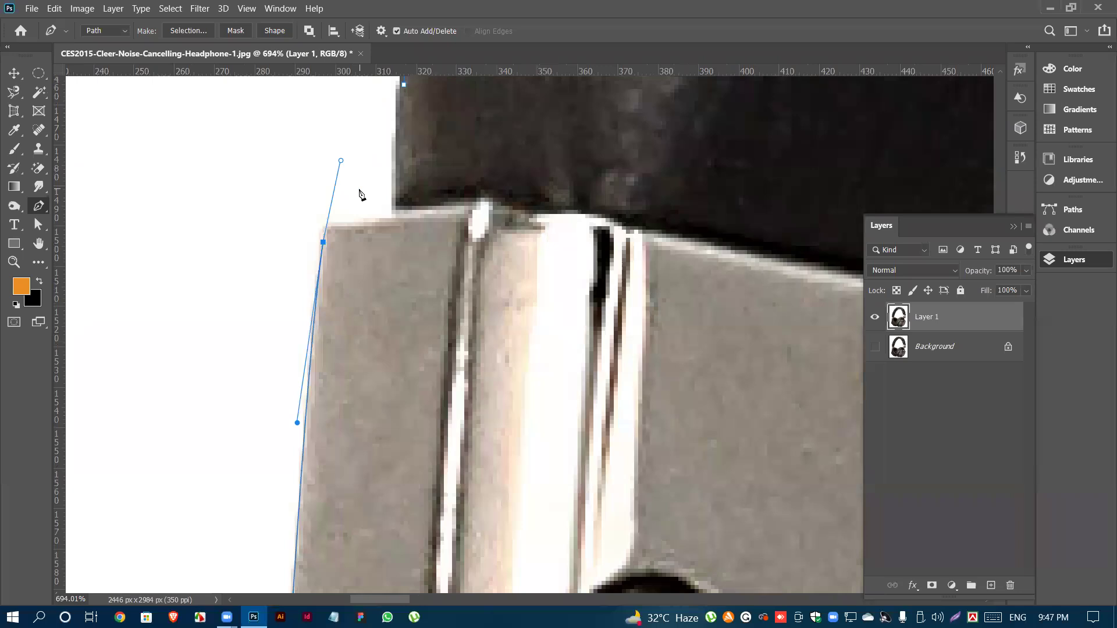
ctrl+drag(331, 147, 302, 219)
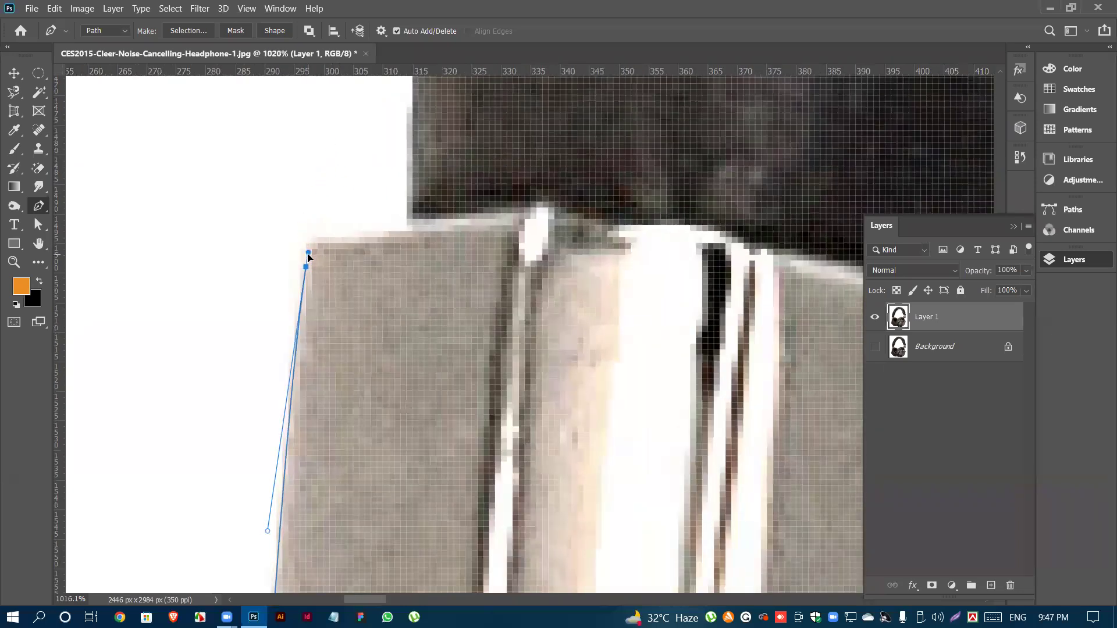
- Curve the path around the R bracket's upper outer corner and along its upper edge toward the headband
alt+scroll(314, 251, up, 1)
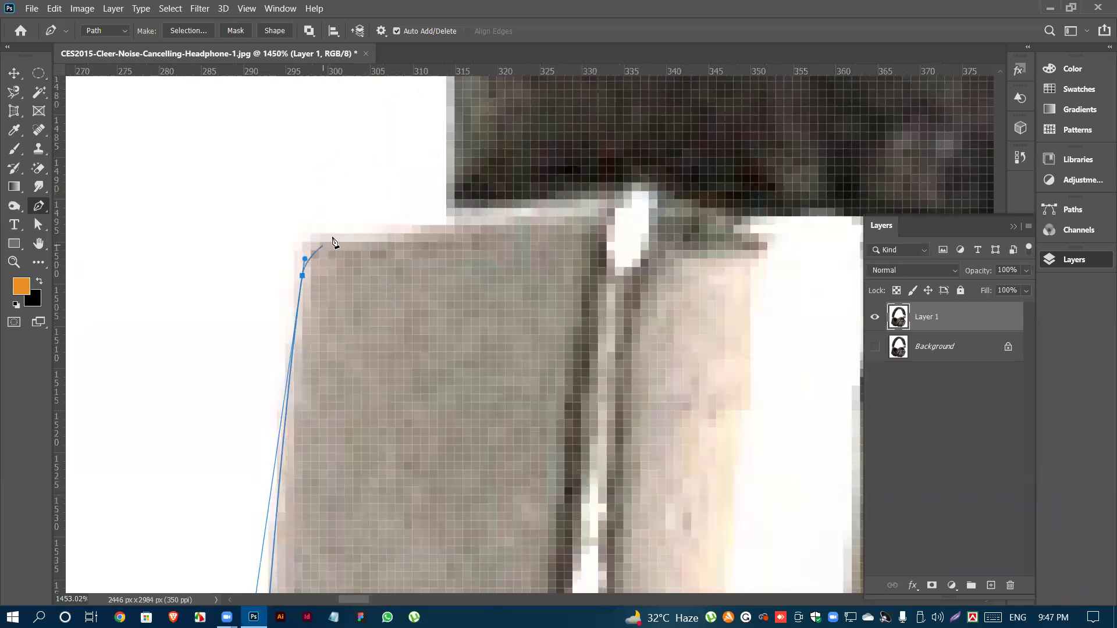
mouse_move(336, 242)
mouse_down()
mouse_move(369, 242)
mouse_move(358, 244)
mouse_up()
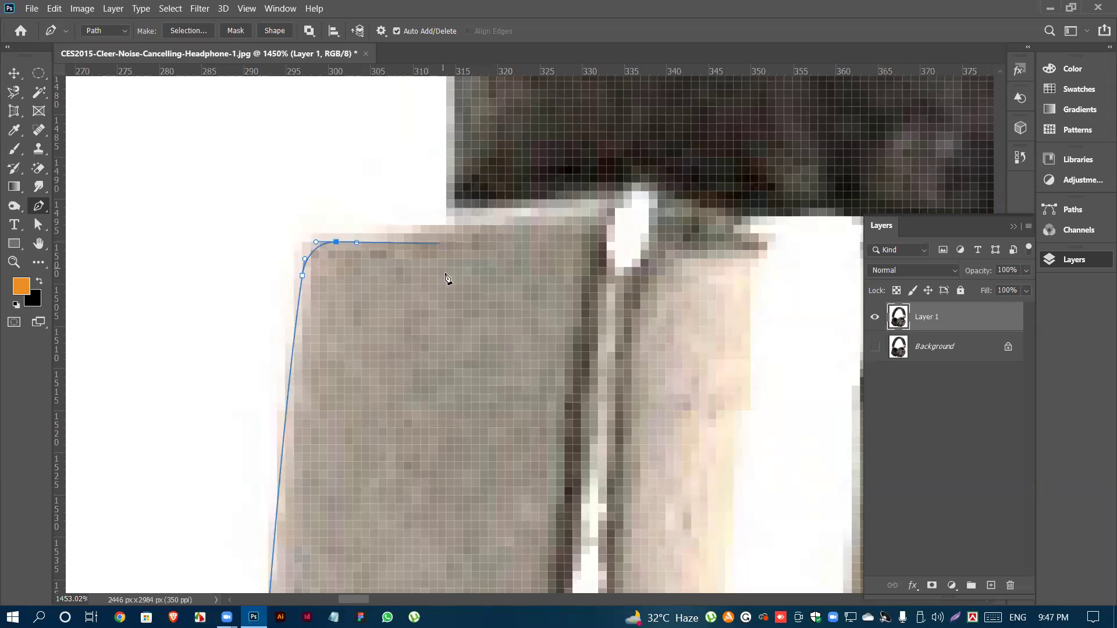
alt+scroll(446, 279, down, 1)
alt+scroll(494, 299, up, 2)
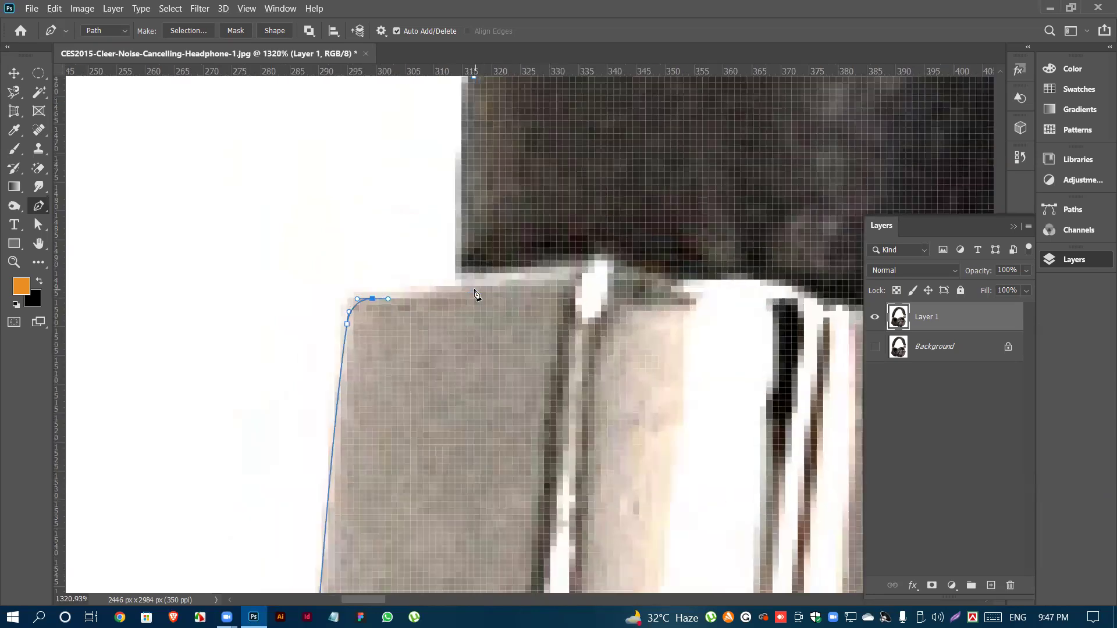
drag(439, 293, 452, 293)
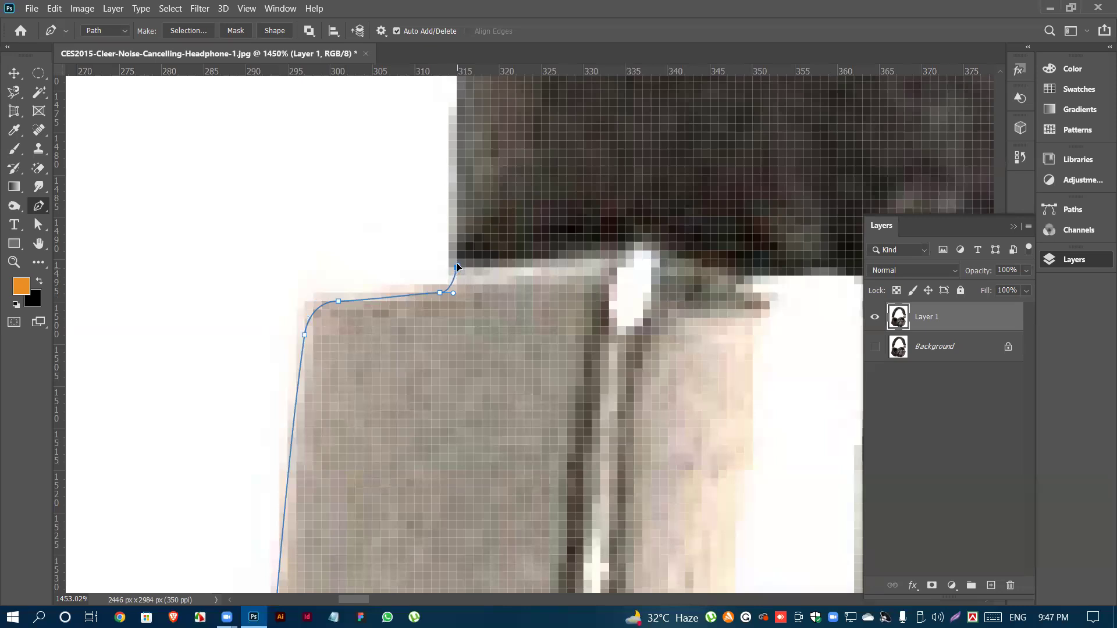
- Curve the path up onto the headband's outer edge and close the headphone outline at its starting anchor
drag(455, 251, 455, 251)
scroll(457, 273, up, 5)
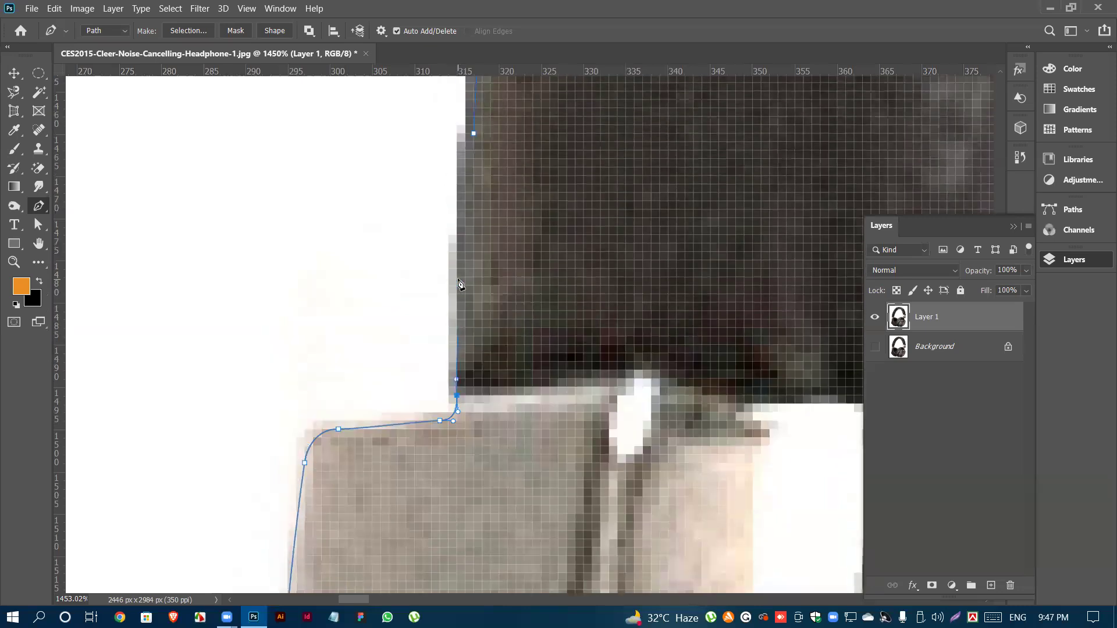
alt+scroll(458, 281, down, 2)
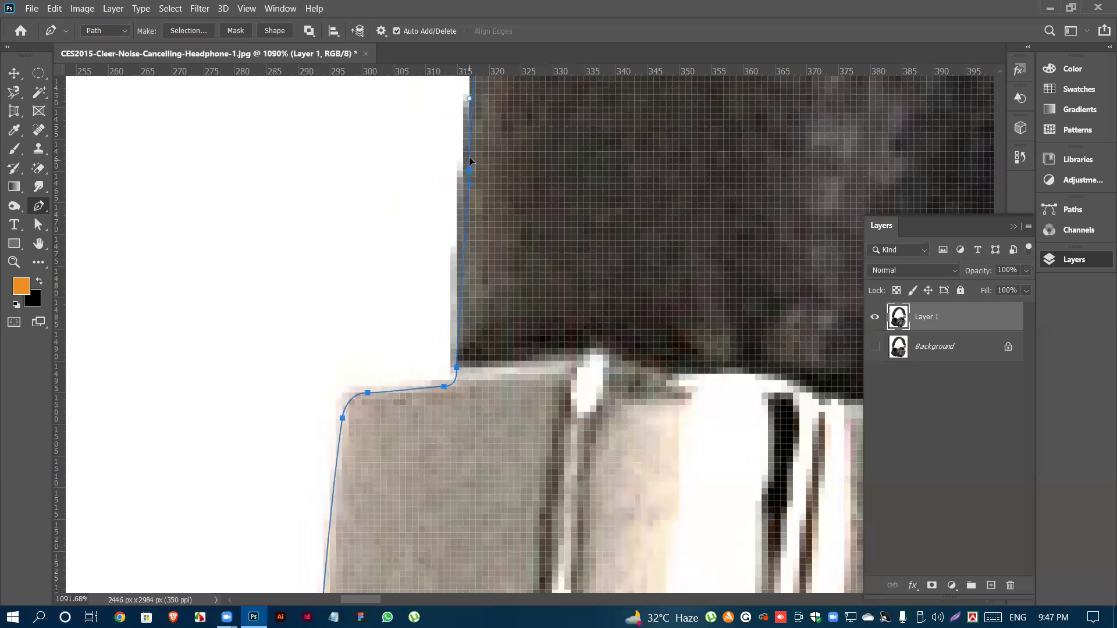
scroll(457, 274, down, 2)
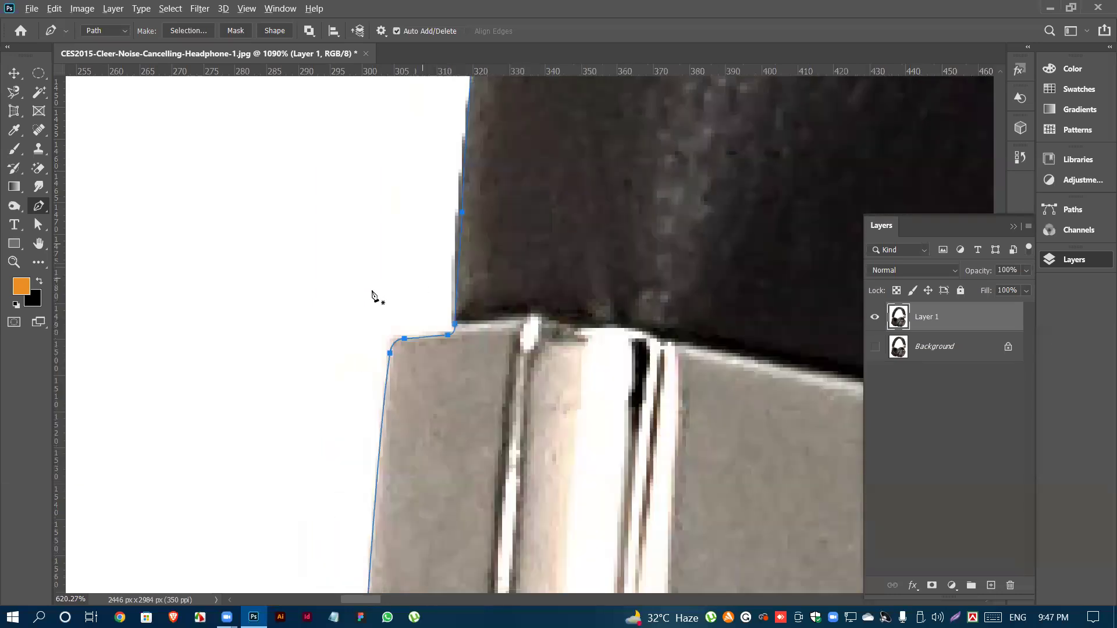
scroll(372, 294, down, 3)
scroll(442, 175, up, 2)
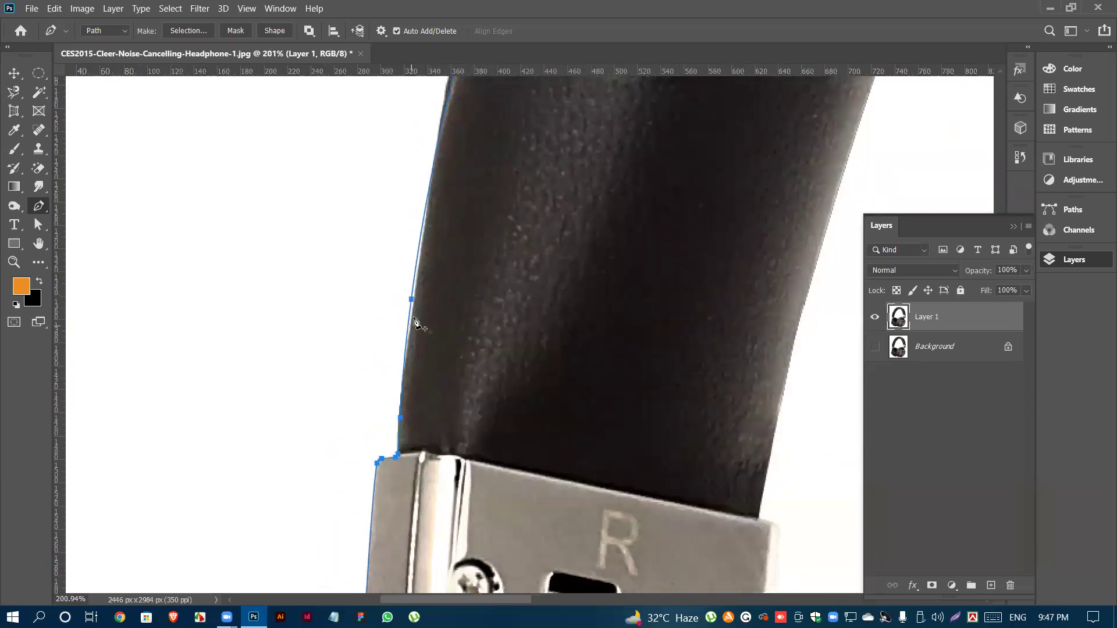
- Refit the closing segment to the headband's outer edge using the Direct Selection Tool, and return to the Pen tool
scroll(437, 268, up, 2)
click(39, 225)
right_click(39, 227)
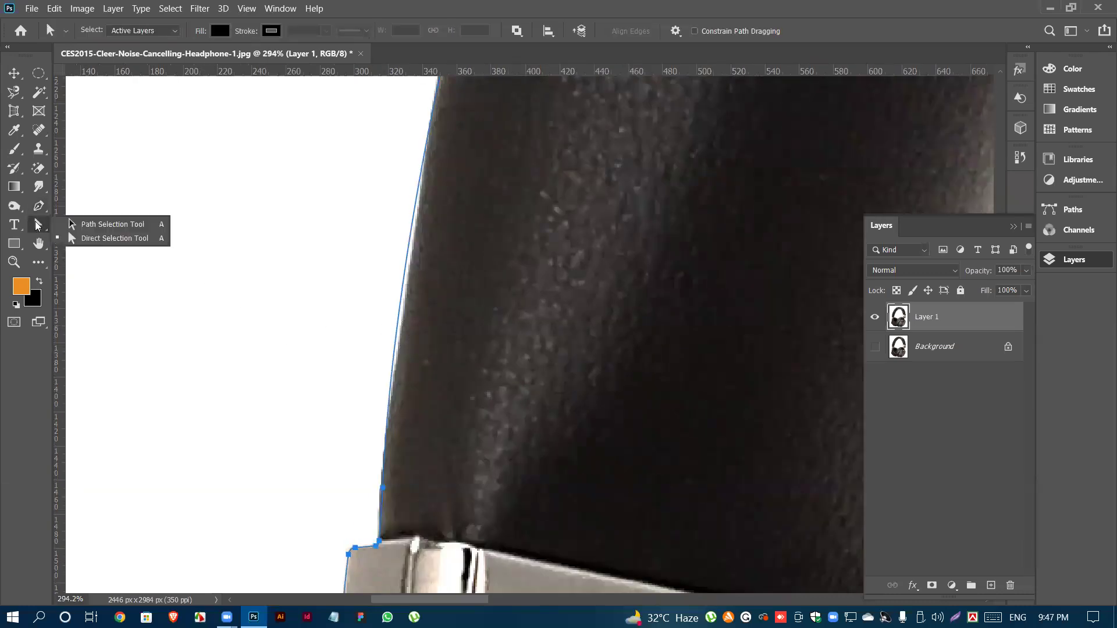
click(86, 230)
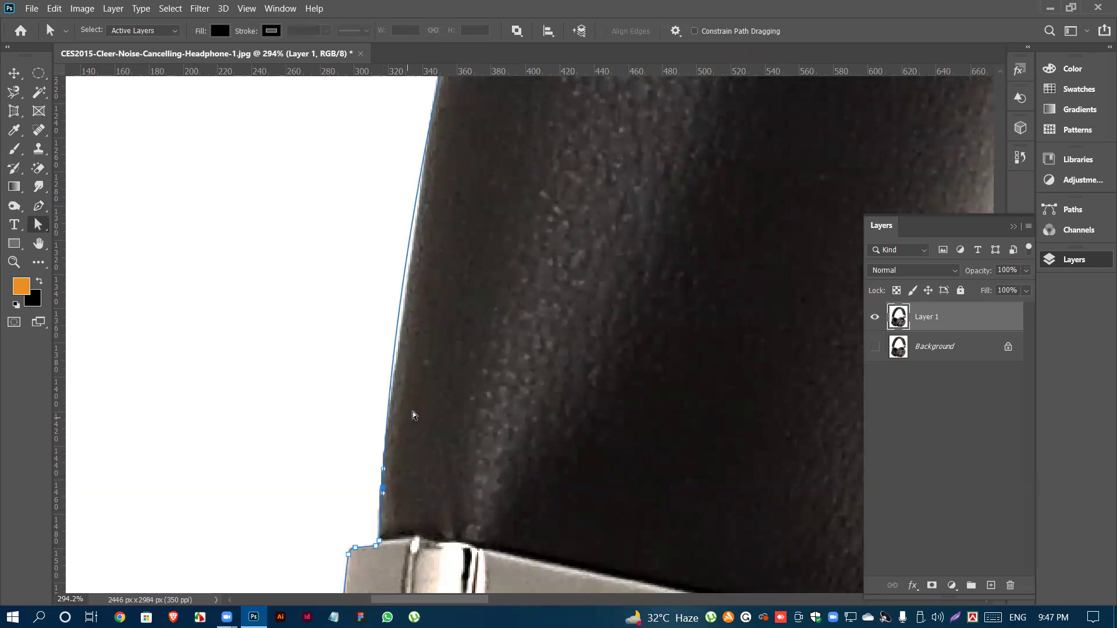
drag(383, 473, 394, 440)
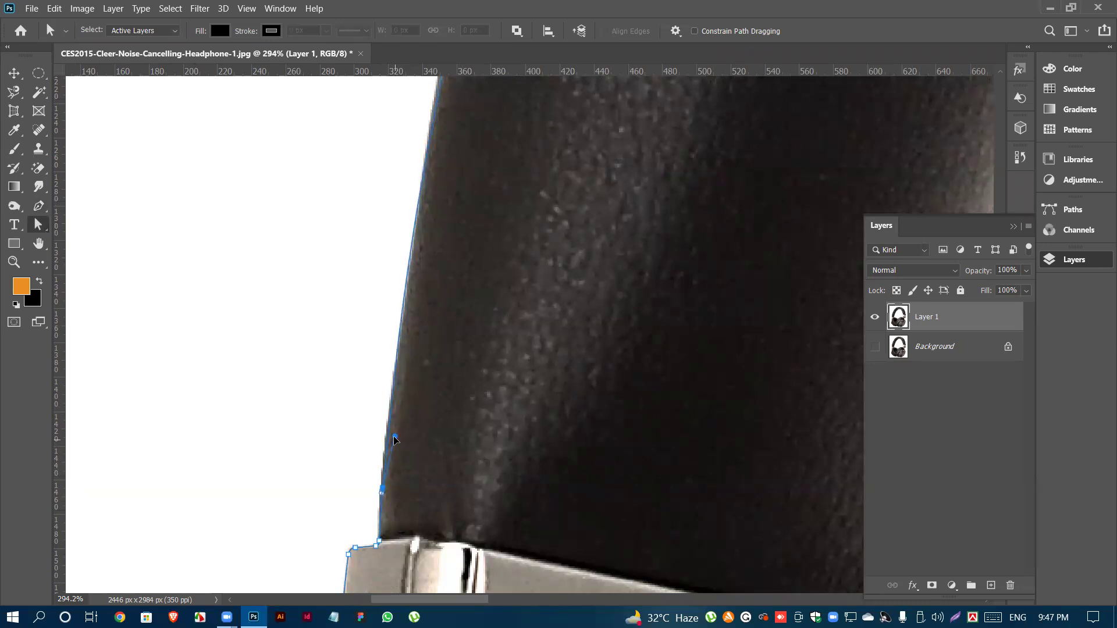
scroll(397, 432, down, 5)
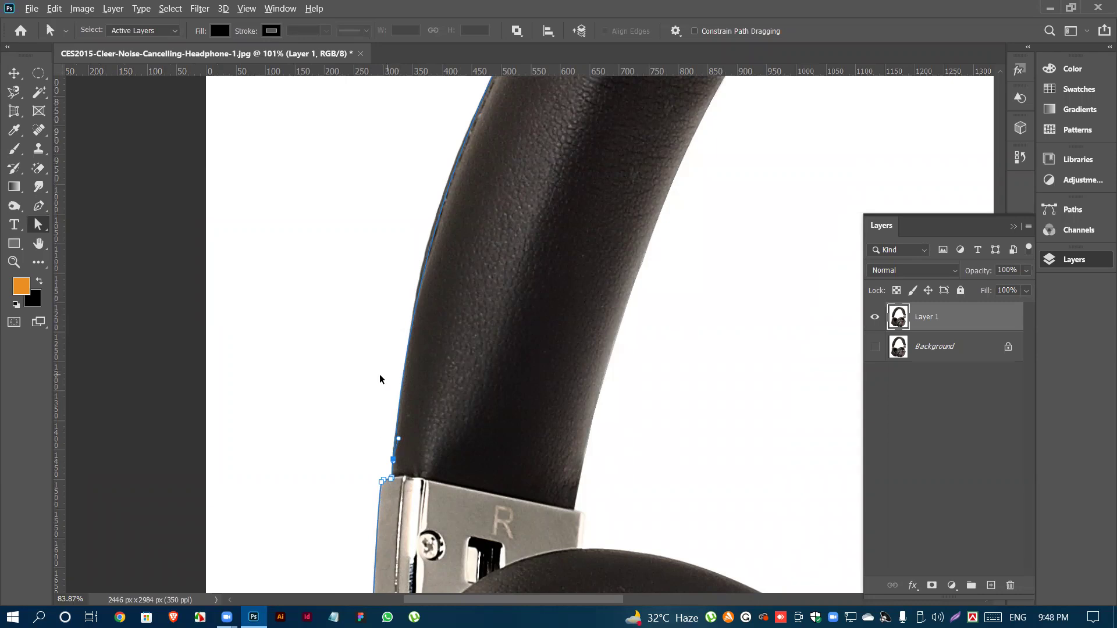
scroll(379, 379, down, 8)
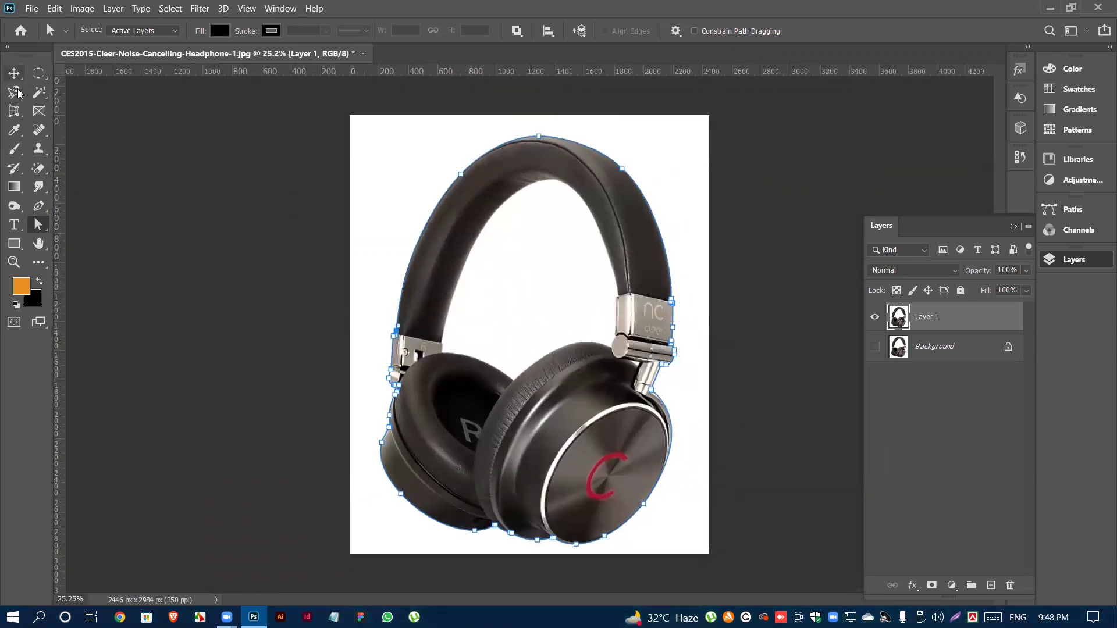
click(38, 207)
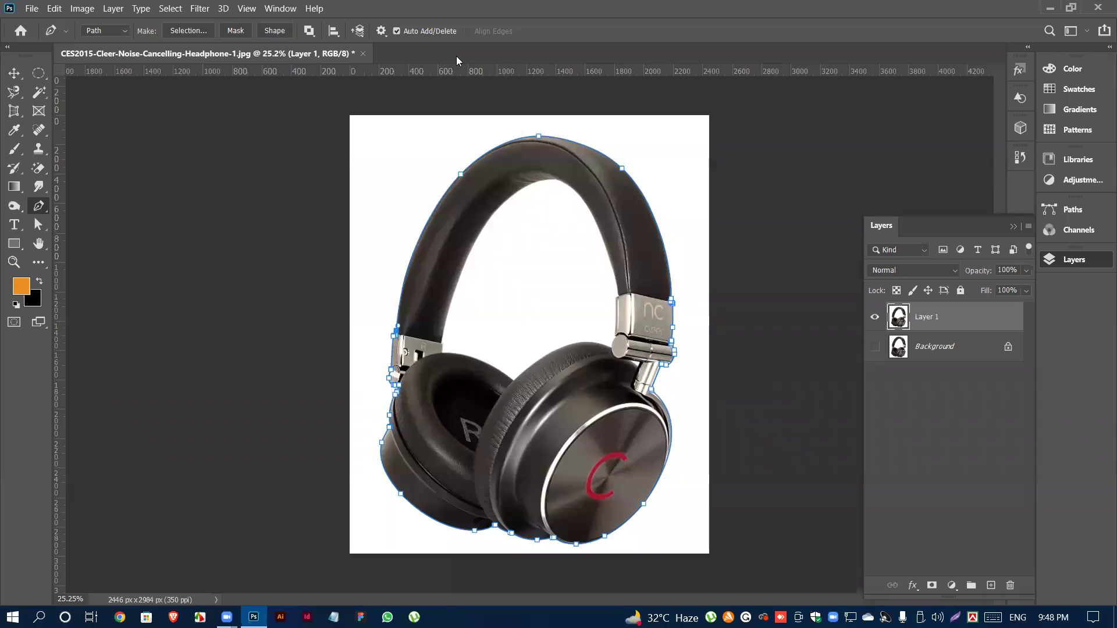
- Show the Paths panel to check the work path, and collapse it
click(280, 8)
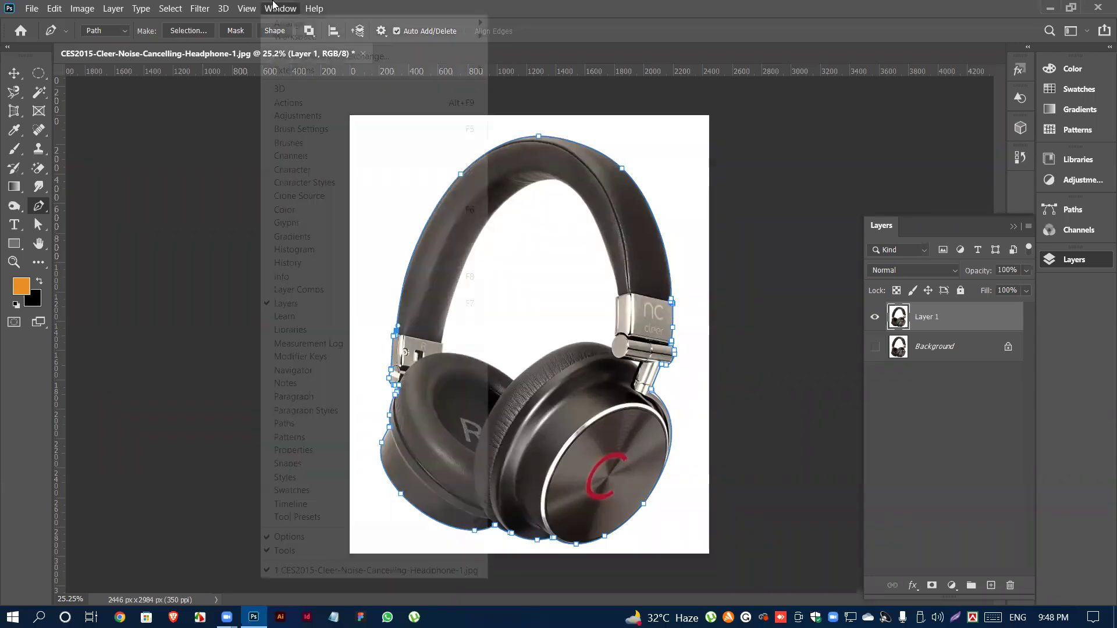
click(295, 424)
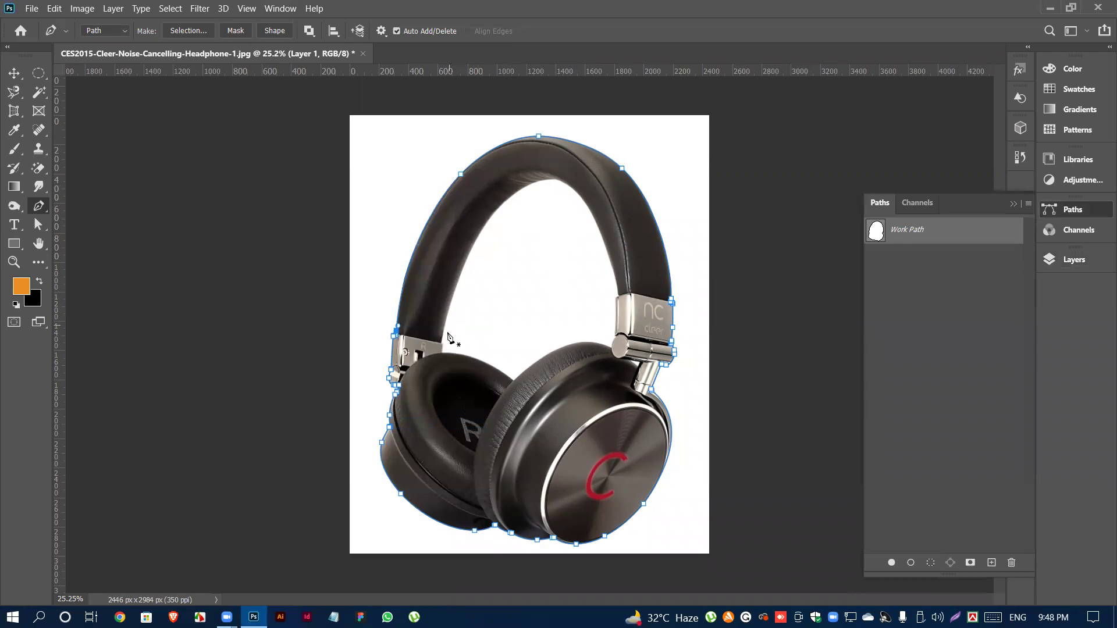
click(1016, 206)
- Start a second subpath on the headband's inner edge just above the R bracket
scroll(623, 274, up, 2)
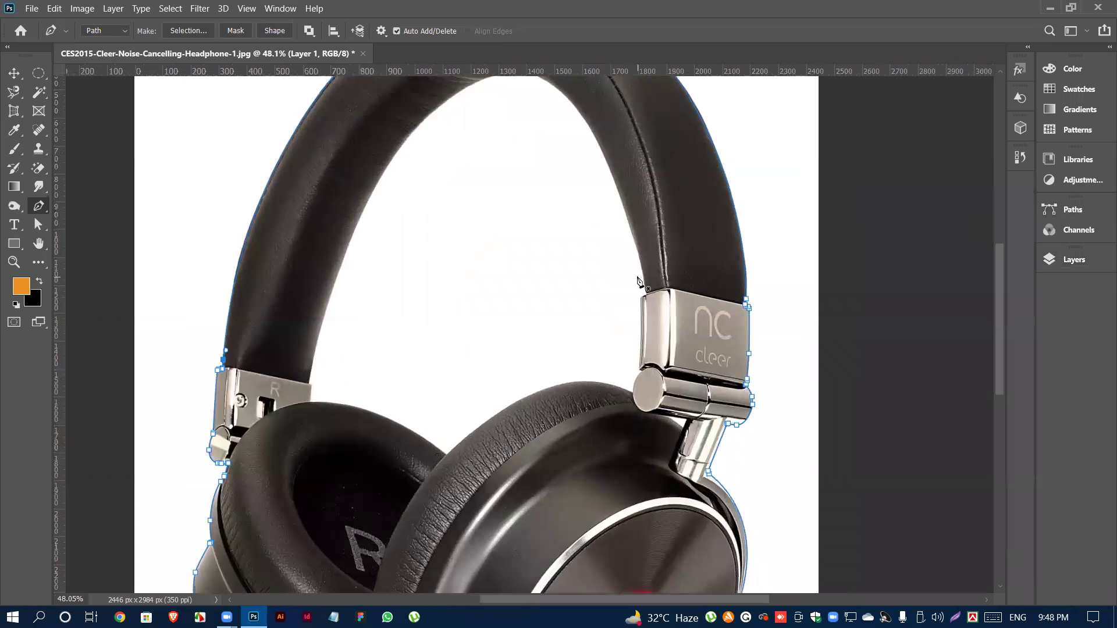
scroll(301, 314, up, 2)
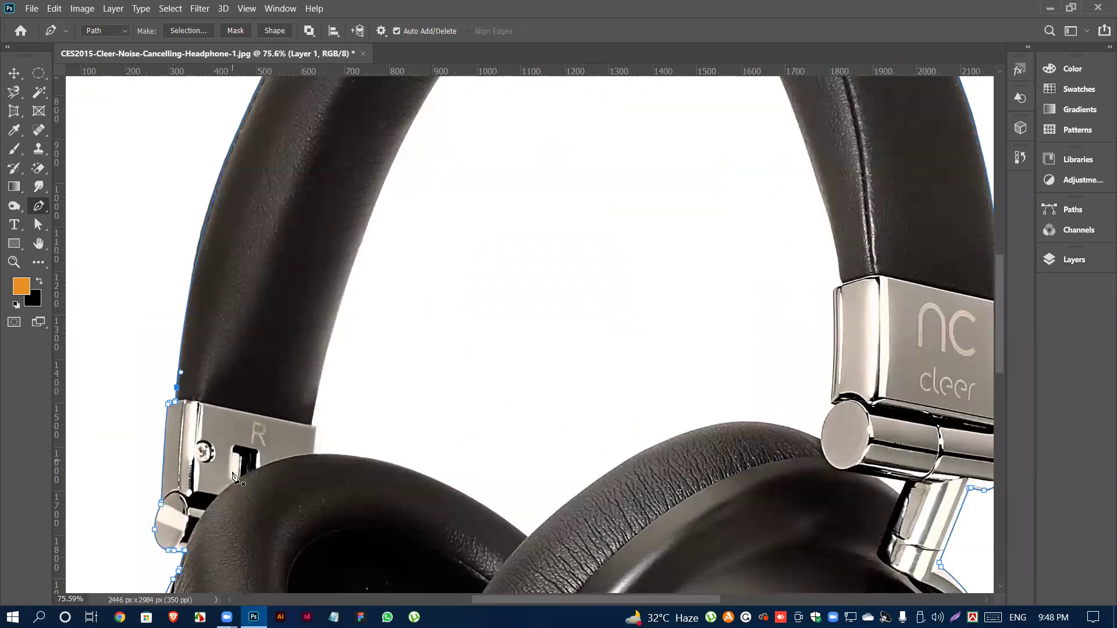
scroll(442, 402, down, 2)
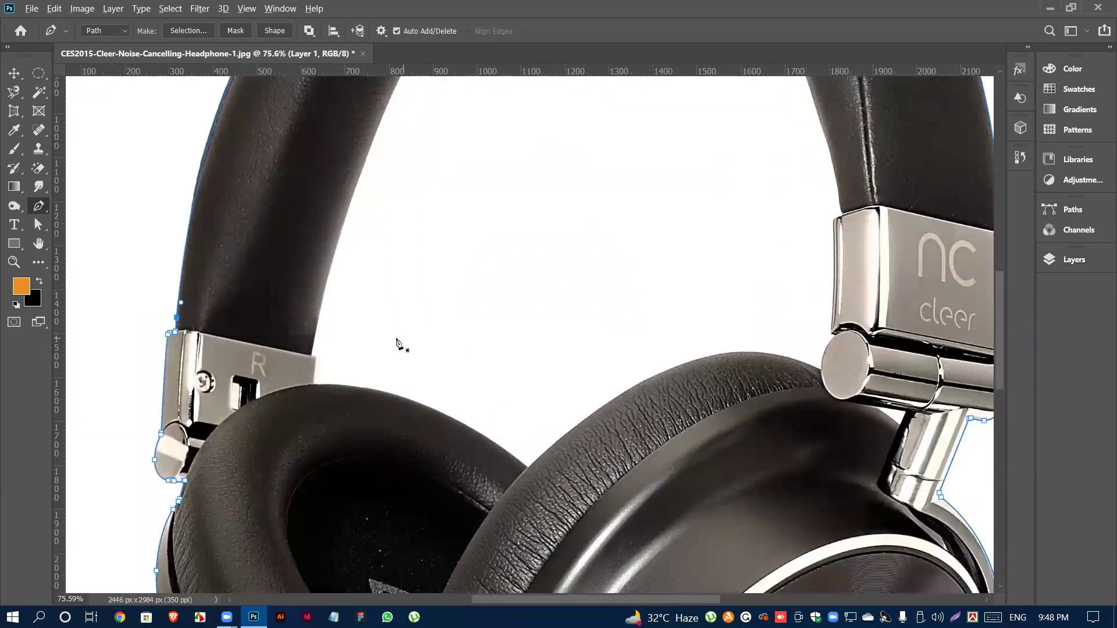
scroll(398, 343, down, 3)
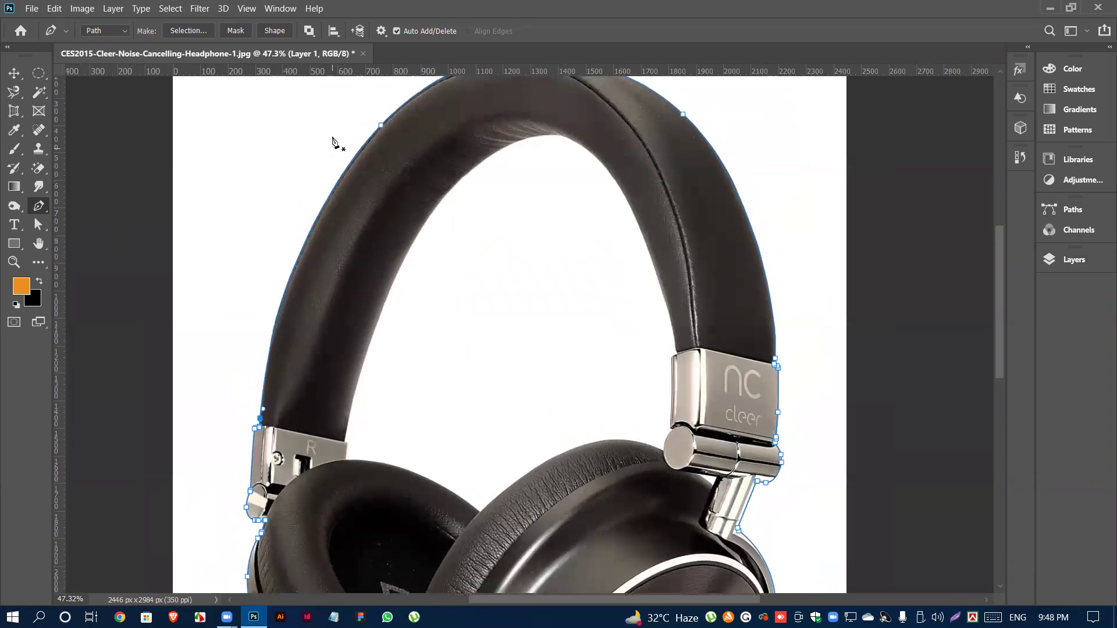
scroll(334, 141, up, 1)
click(309, 30)
click(468, 12)
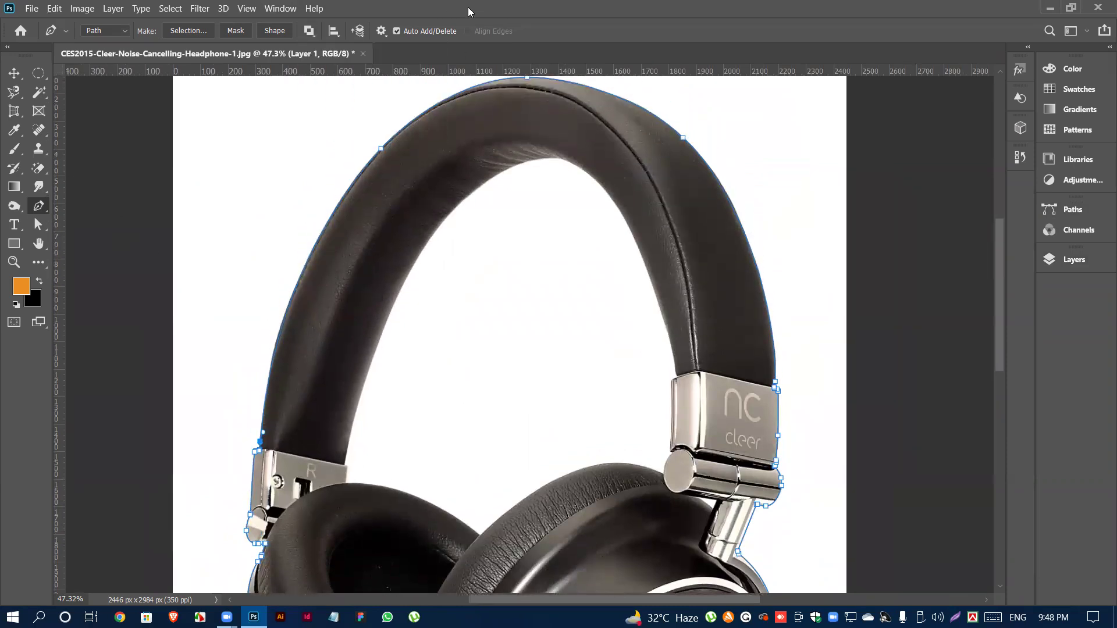
scroll(329, 502, up, 5)
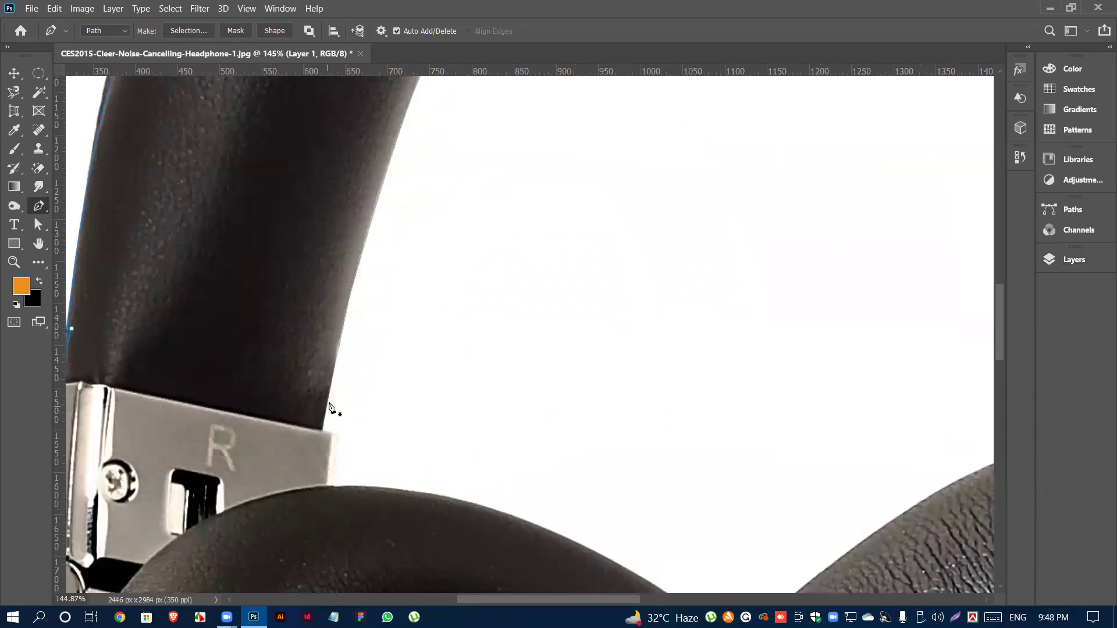
drag(332, 366, 336, 367)
- Add a curved anchor at the peak of the headband's inner arch and lengthen its incoming handle to fit the inner edge
scroll(343, 412, down, 5)
scroll(387, 304, up, 3)
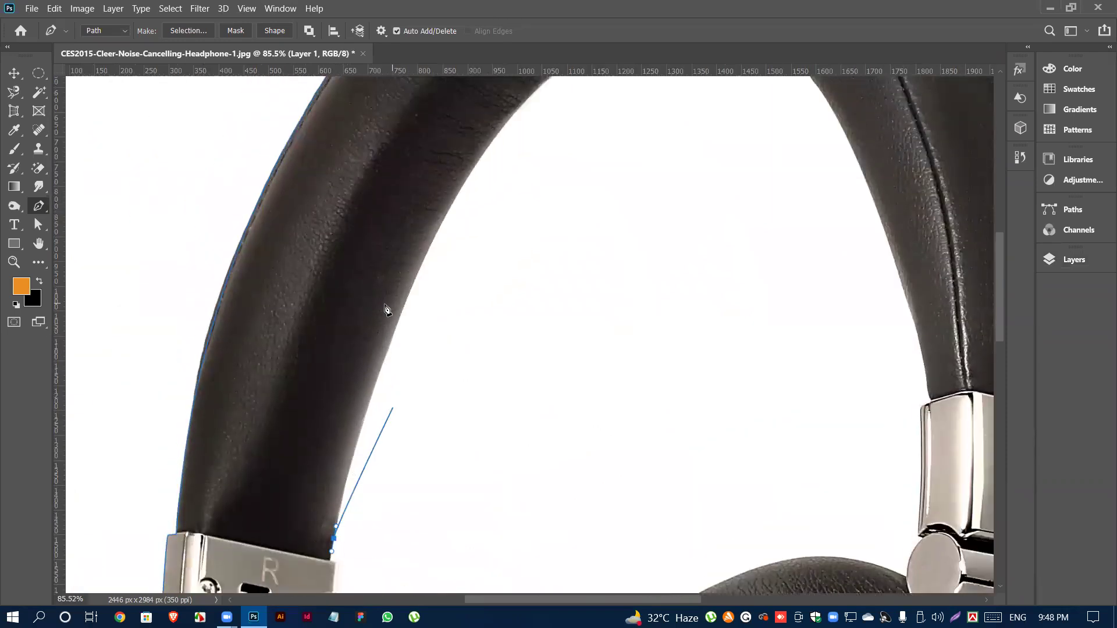
scroll(629, 166, down, 1)
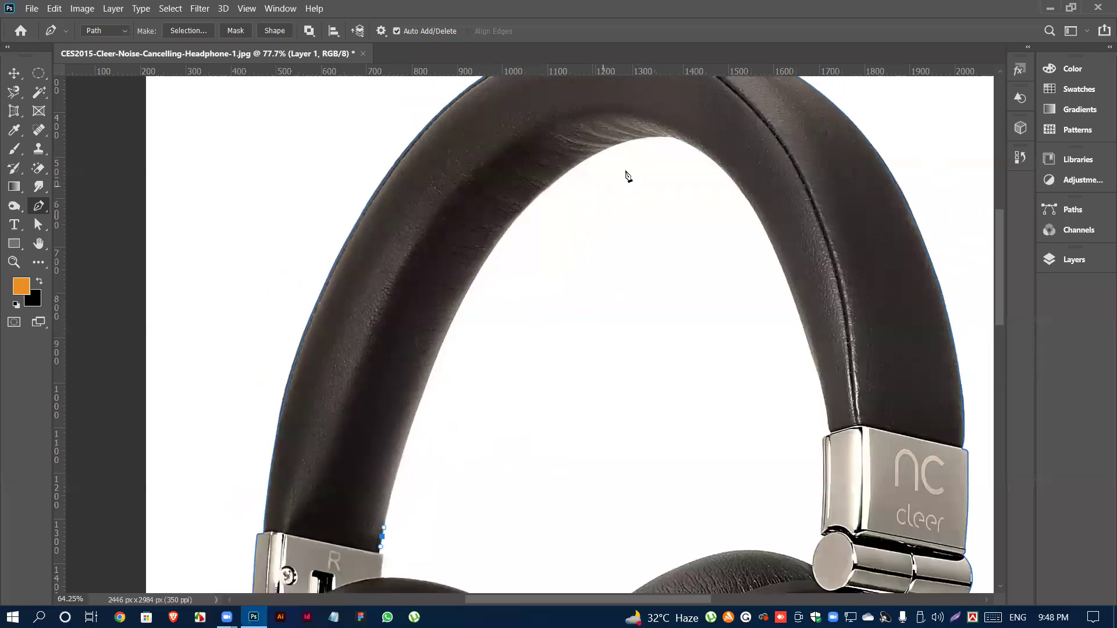
drag(644, 139, 708, 132)
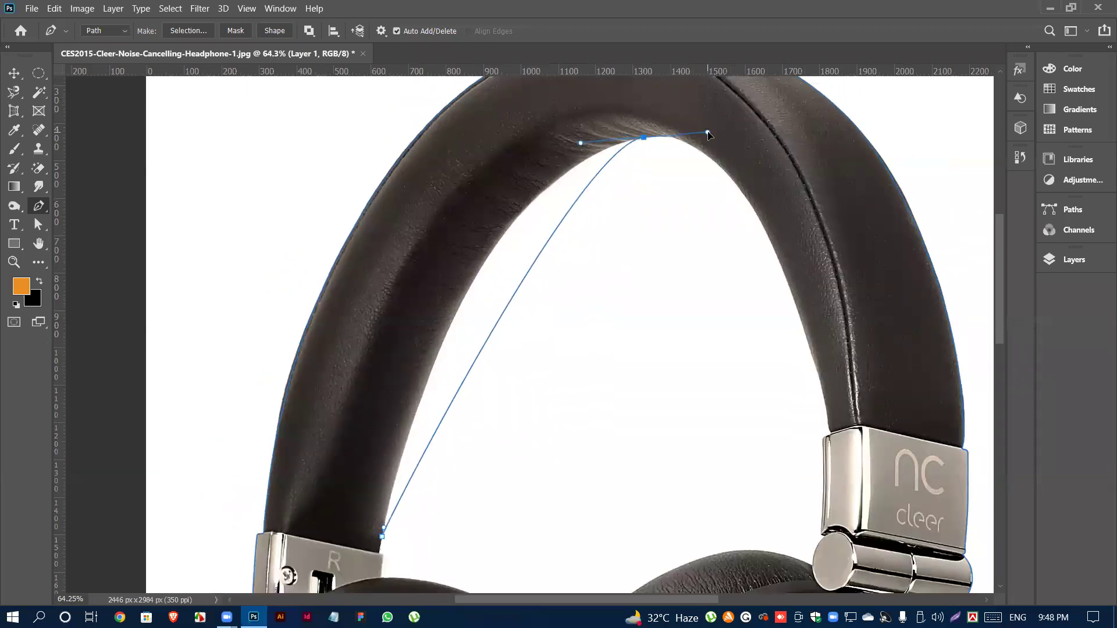
drag(579, 144, 443, 180)
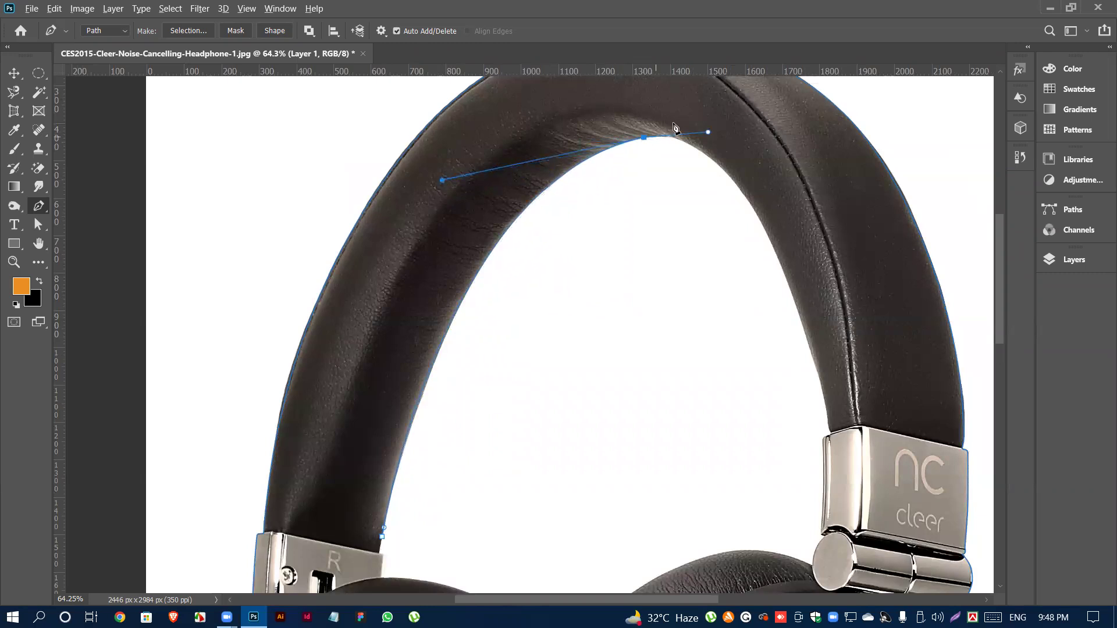
scroll(674, 127, up, 4)
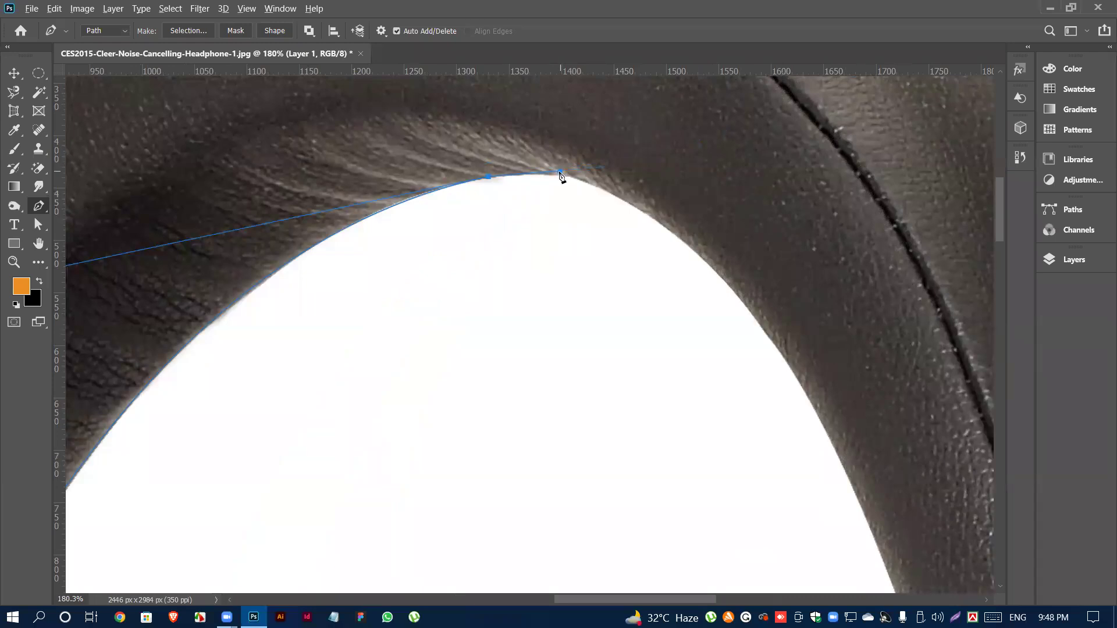
- Add a short curved anchor on the headband's inner edge just past the arch's peak, on the nc bracket side
scroll(220, 244, down, 3)
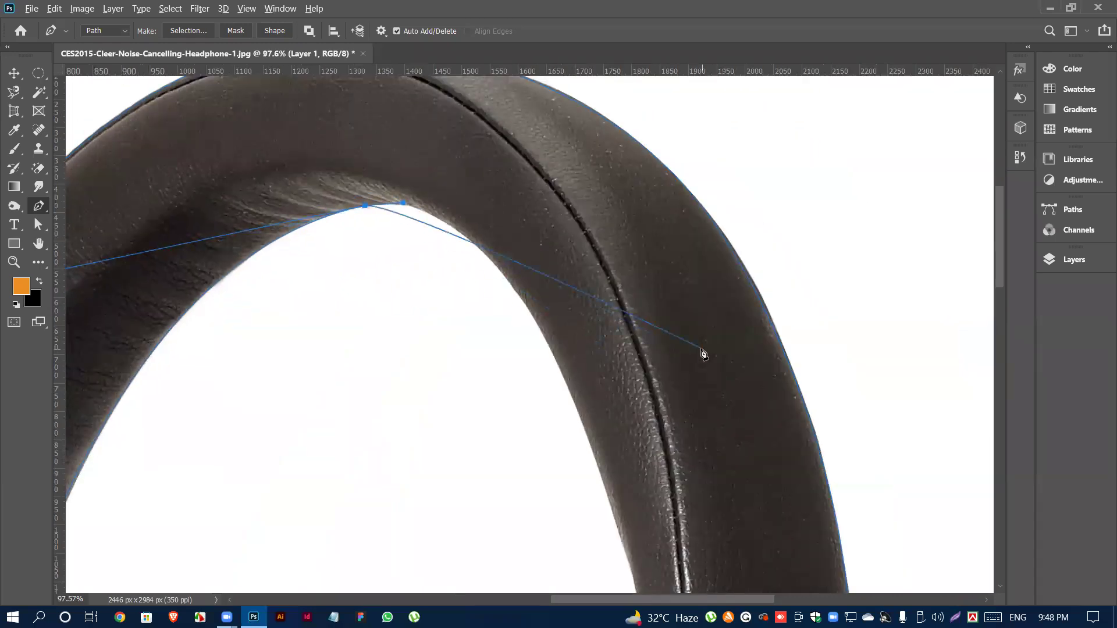
scroll(703, 352, up, 2)
scroll(295, 294, down, 2)
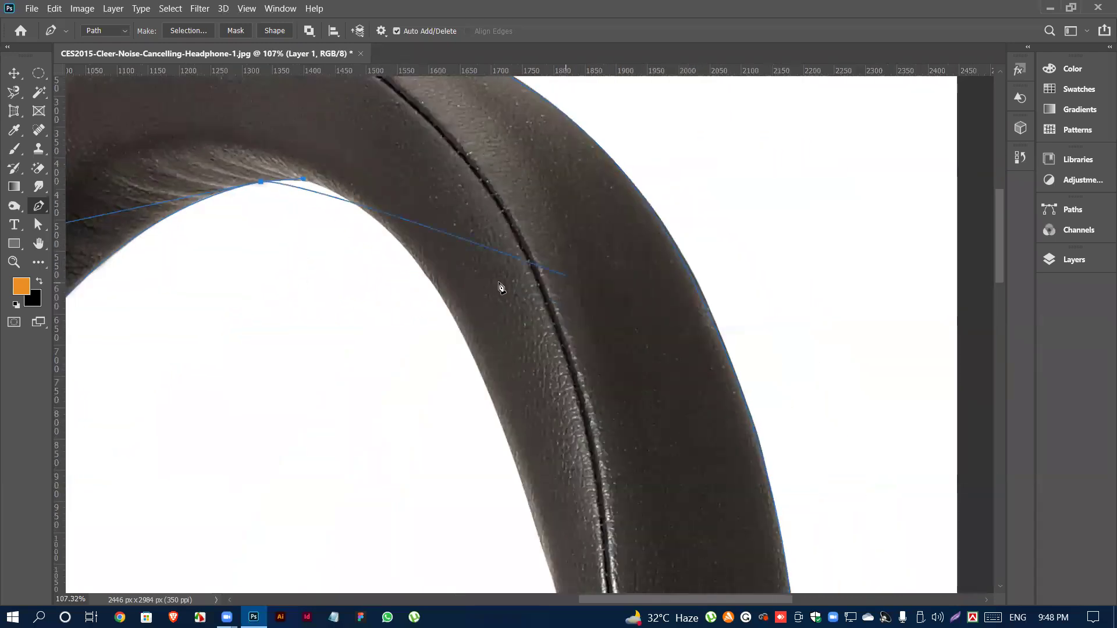
scroll(354, 205, up, 4)
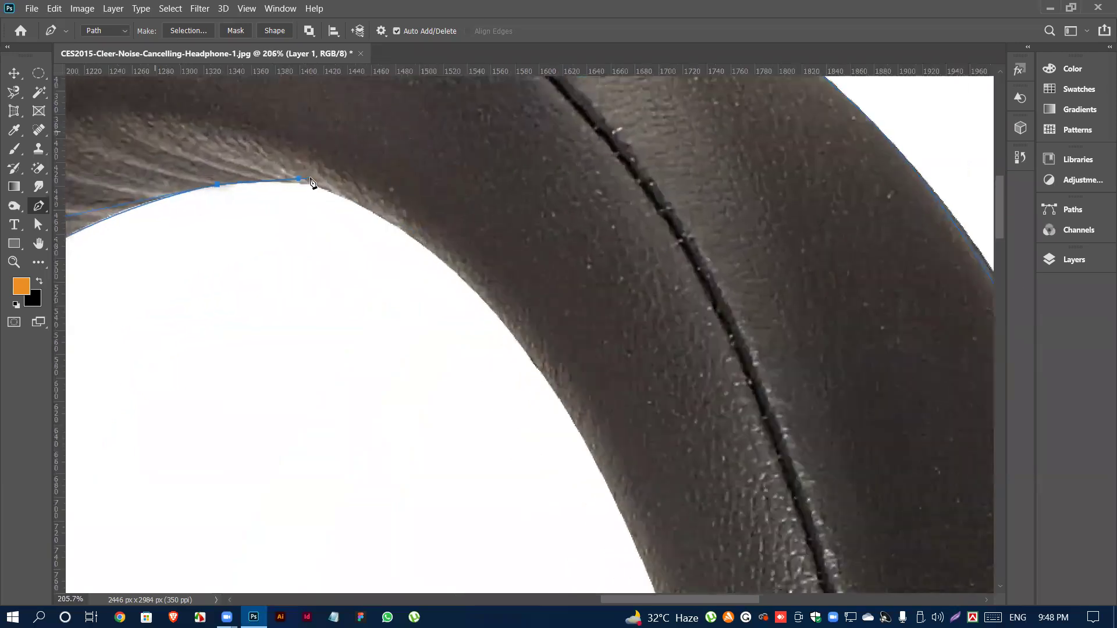
drag(362, 206, 400, 229)
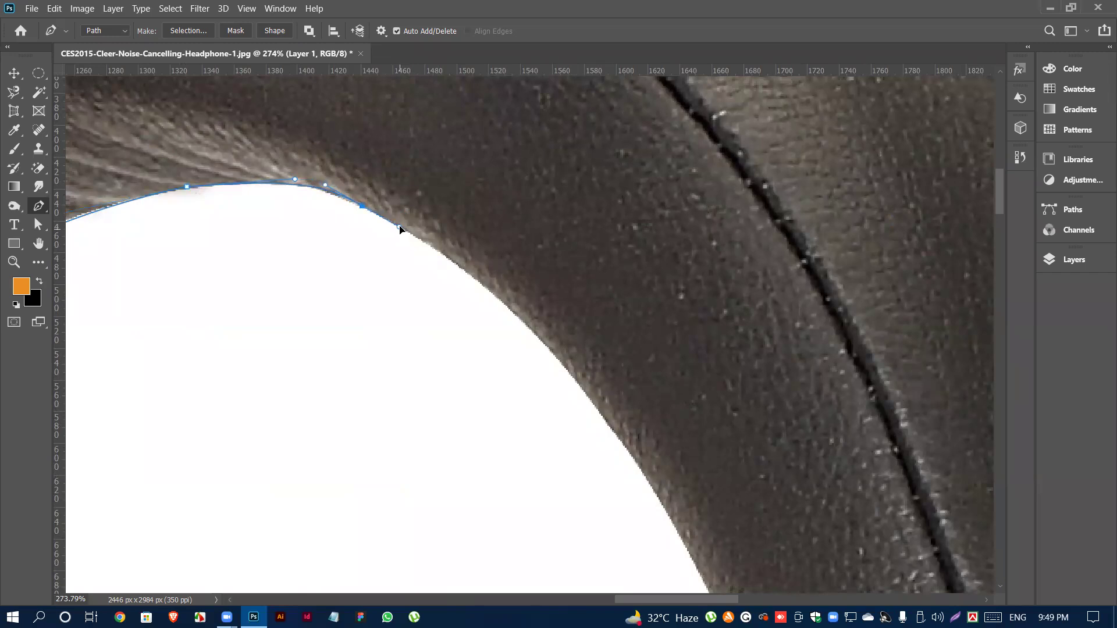
- Add a curved anchor midway down the inner edge toward the nc bracket and lengthen its incoming handle to fit the curve
scroll(406, 232, down, 4)
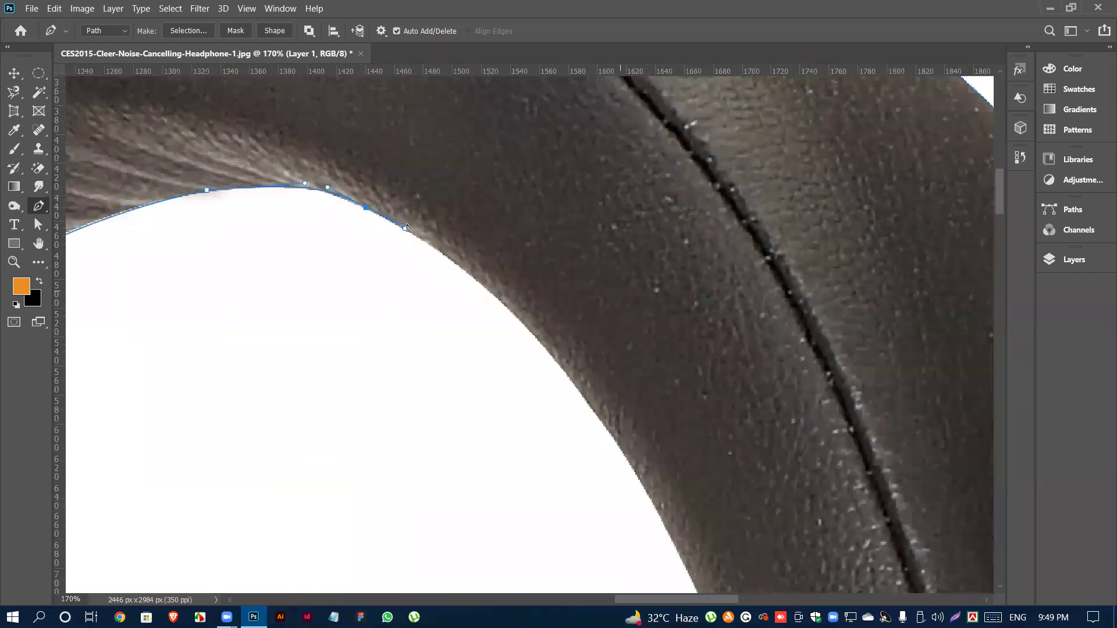
scroll(543, 277, down, 2)
scroll(562, 297, down, 3)
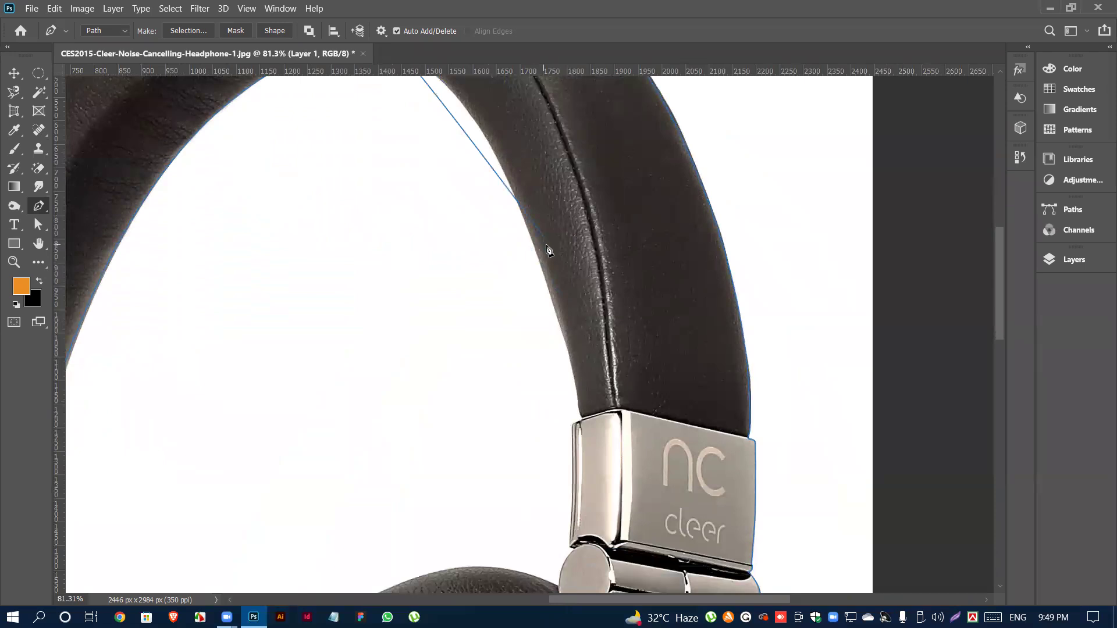
drag(534, 325, 562, 413)
drag(506, 239, 478, 163)
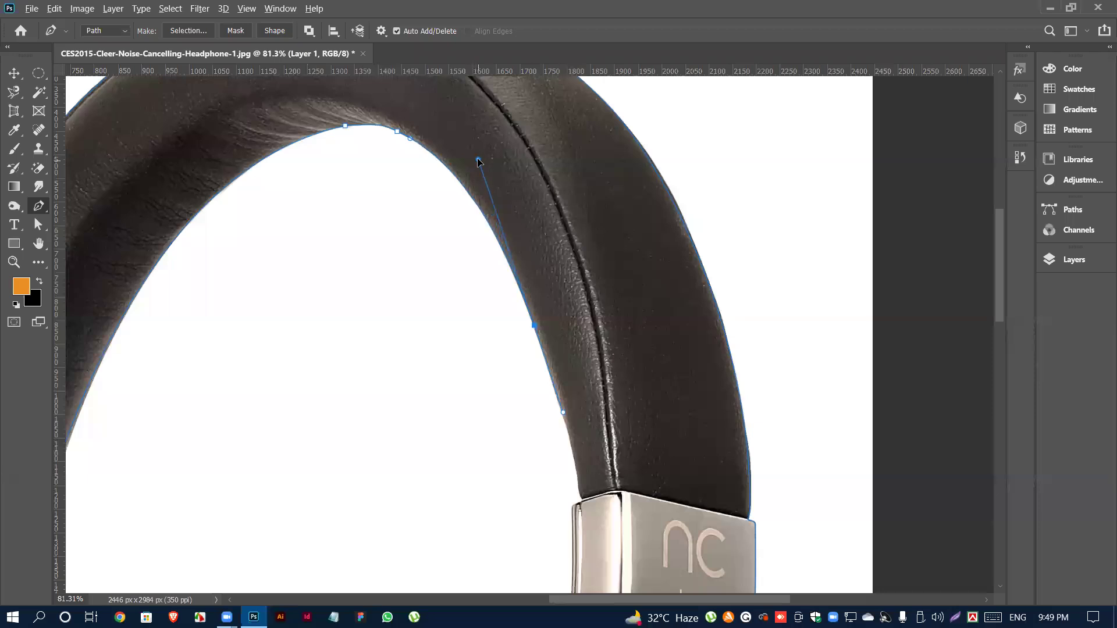
- Continue the path down the headband's inner edge and around the corner where the leather meets the nc cleer bracket
scroll(543, 295, up, 5)
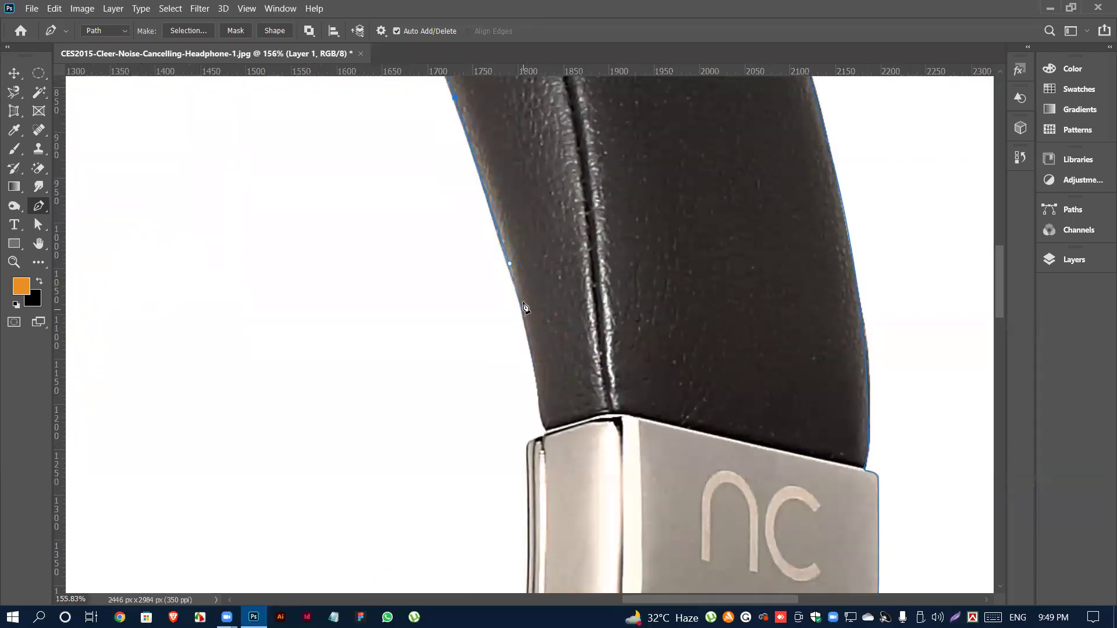
scroll(504, 284, up, 3)
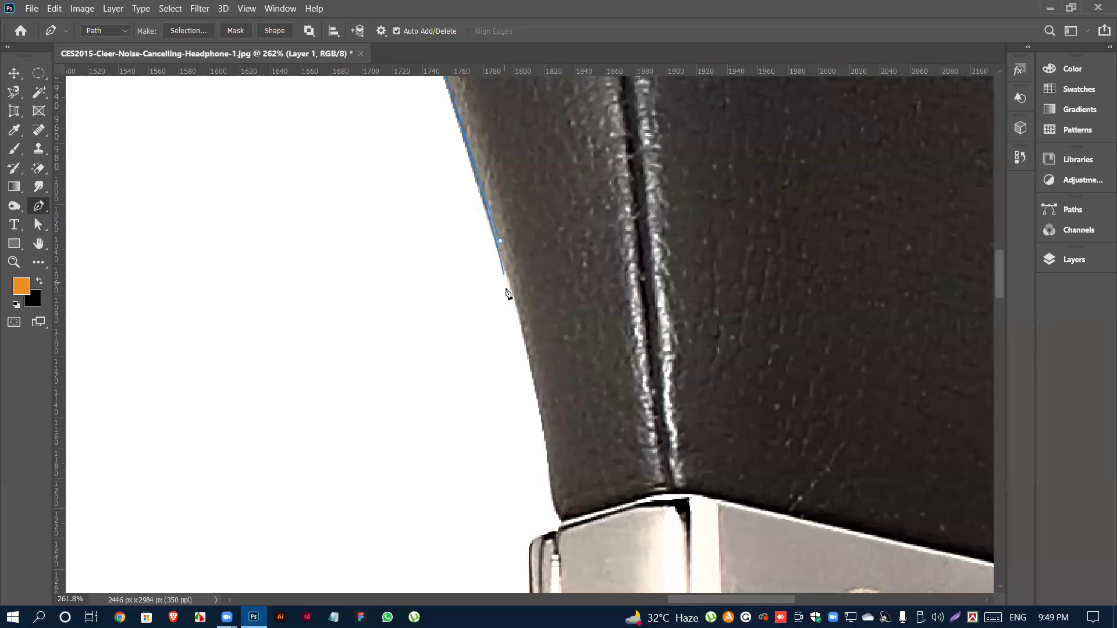
click(512, 289)
key(ctrl+z)
scroll(563, 527, up, 3)
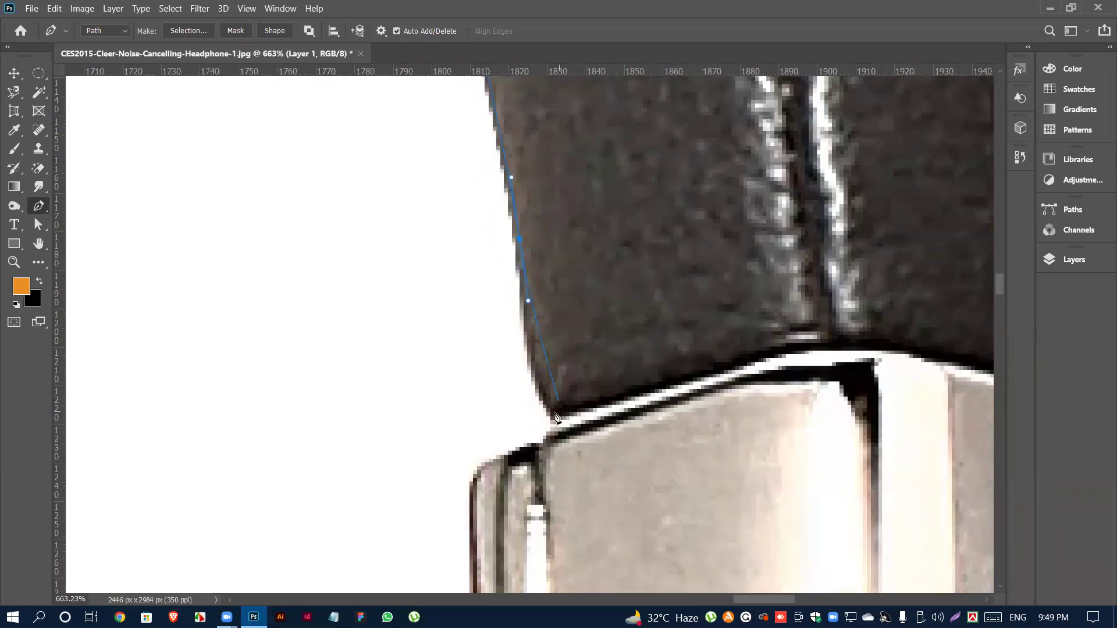
drag(554, 414, 586, 442)
click(557, 431)
- Trace around the upper inner corner of the nc cleer bracket with closely spaced curved anchors and start down its side
scroll(550, 422, down, 2)
drag(473, 346, 473, 399)
key(ctrl+z)
click(485, 319)
drag(484, 324, 482, 334)
drag(549, 287, 540, 297)
drag(473, 381, 475, 434)
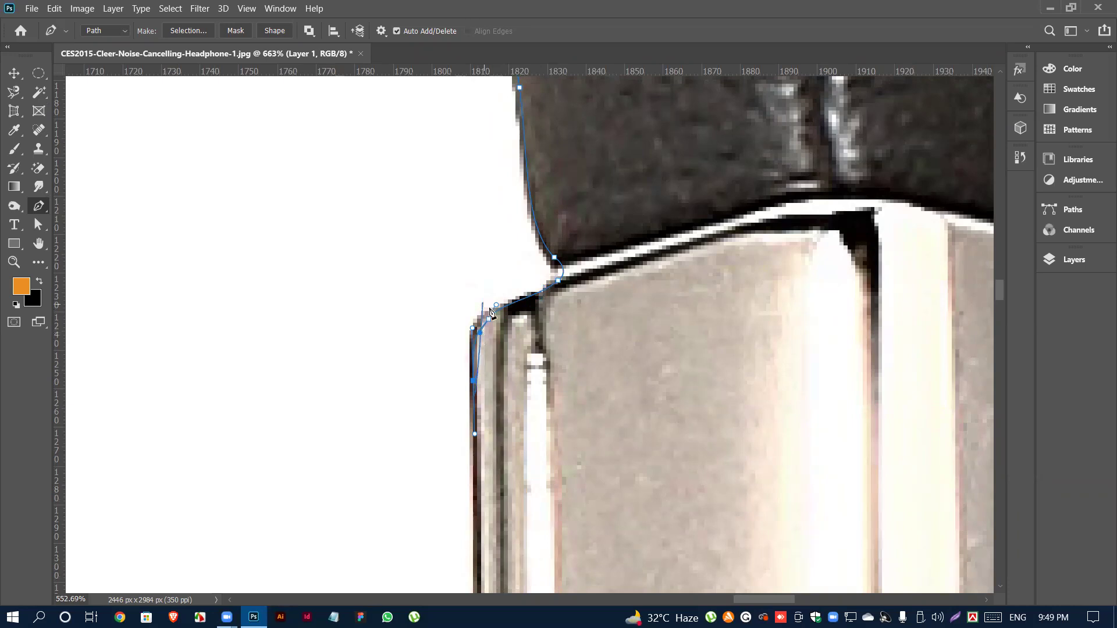
- Extend the path down the nc cleer bracket's inner side to just above its lower corner, fitting the segment to the edge
scroll(482, 335, down, 6)
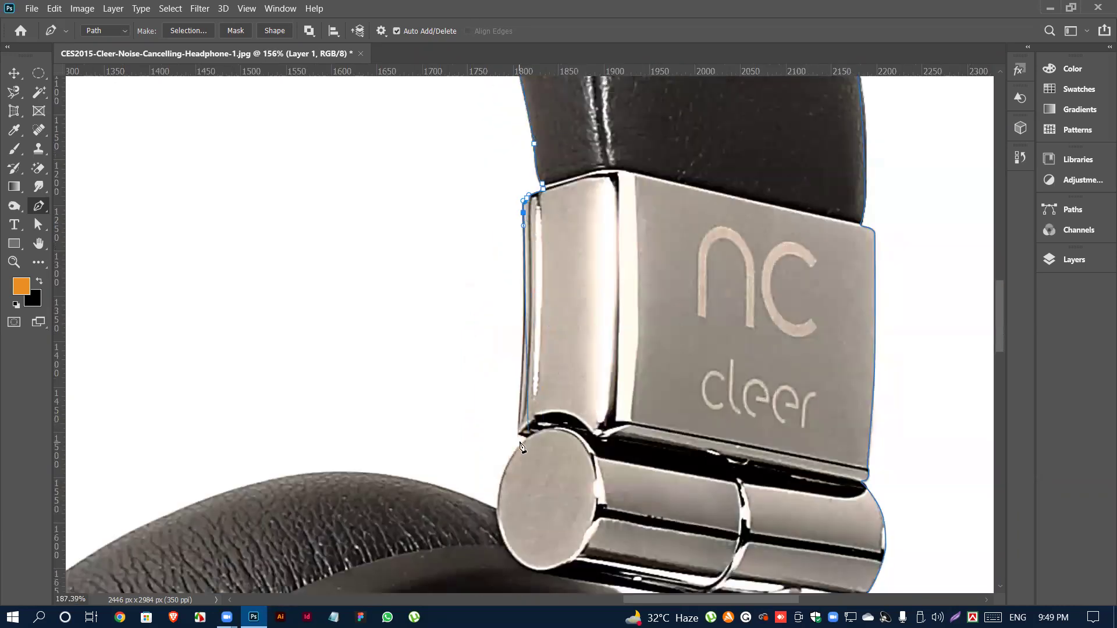
scroll(521, 428, up, 5)
mouse_move(516, 420)
mouse_down()
mouse_move(525, 380)
mouse_move(521, 430)
mouse_up()
scroll(534, 393, down, 2)
key(ctrl+z)
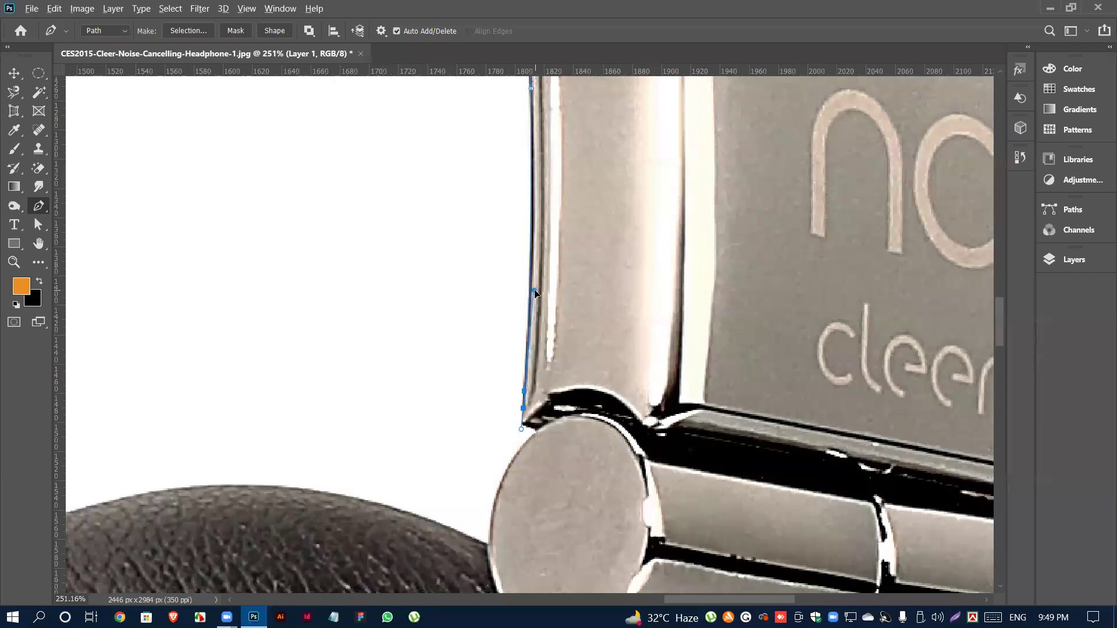
- Trace around the bracket's lower inner corner and onto the upper edge of the round hinge cap
scroll(522, 429, up, 5)
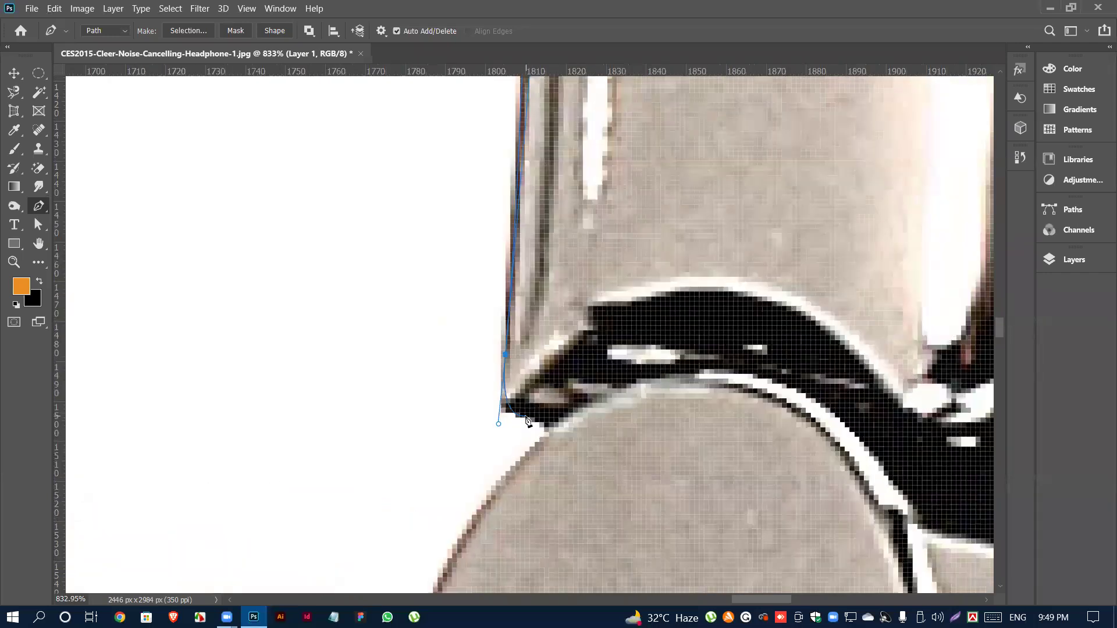
click(499, 380)
drag(513, 412, 526, 466)
scroll(524, 469, down, 6)
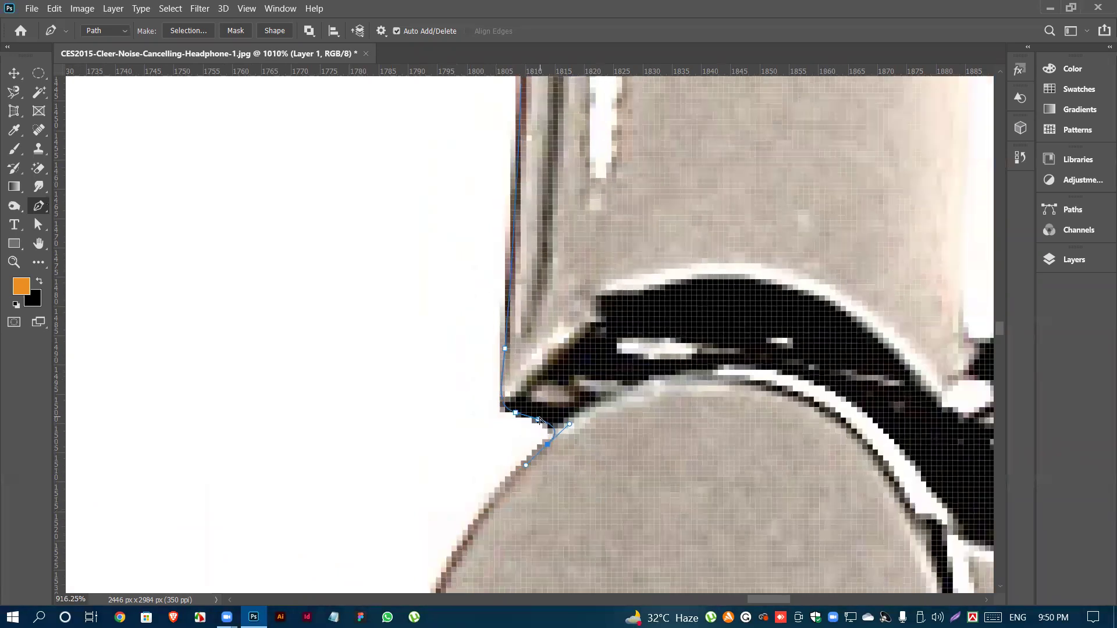
- Curve the path along the round hinge cap's edge and turn it onto the adjoining ear cushion with short curved anchors
scroll(530, 428, up, 5)
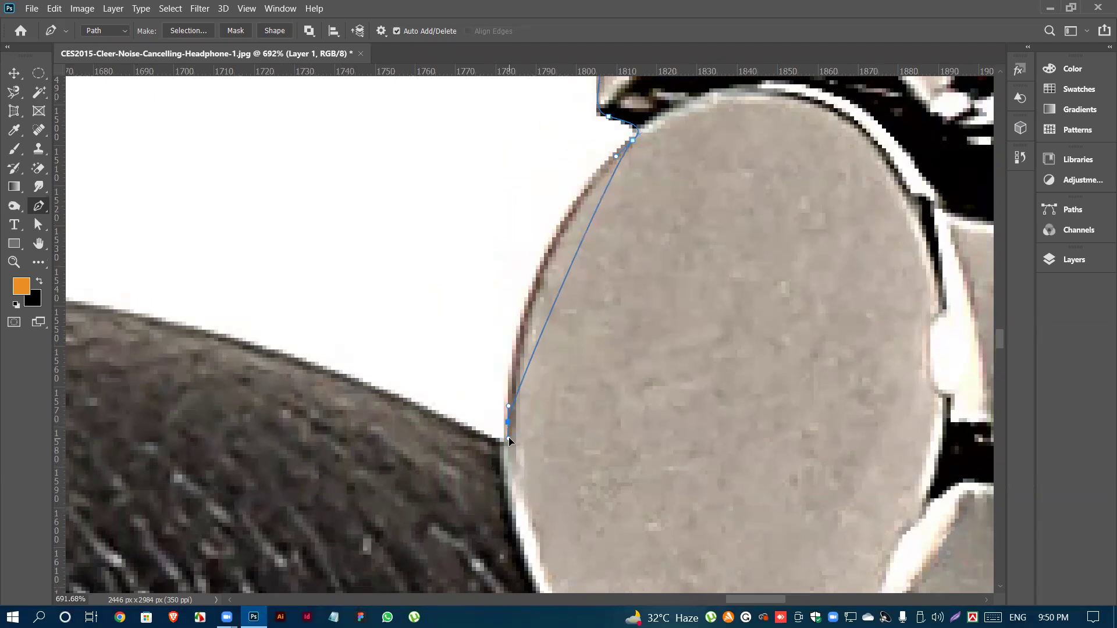
drag(509, 422, 520, 238)
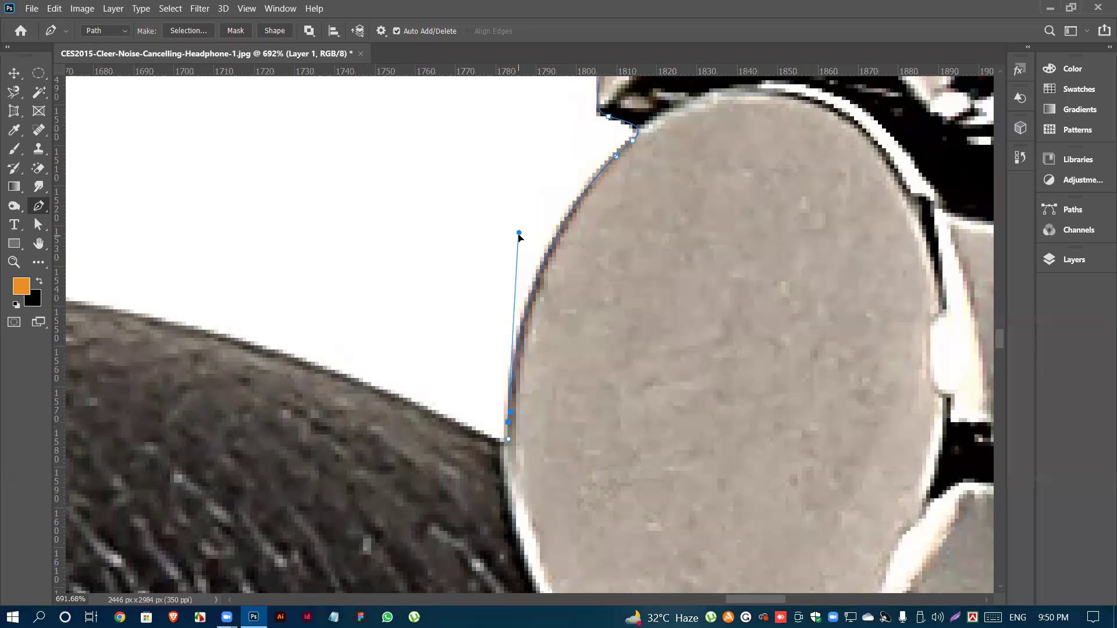
scroll(483, 436, up, 2)
drag(467, 427, 411, 400)
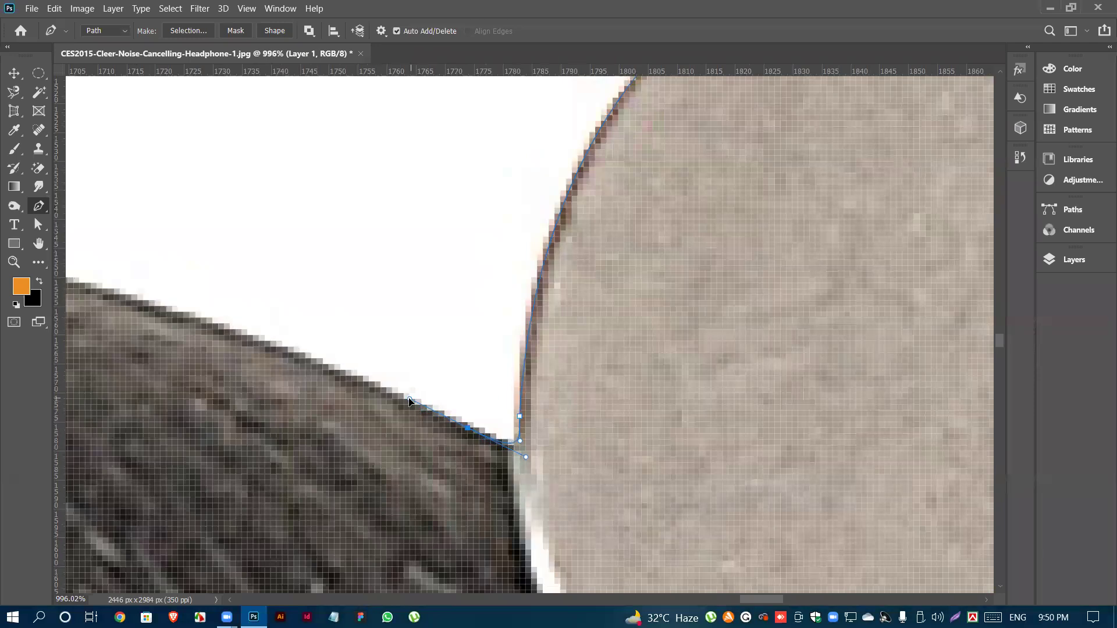
- Add a curved anchor with horizontal handles at the top of the ear cushion below the nc bracket
scroll(603, 467, down, 5)
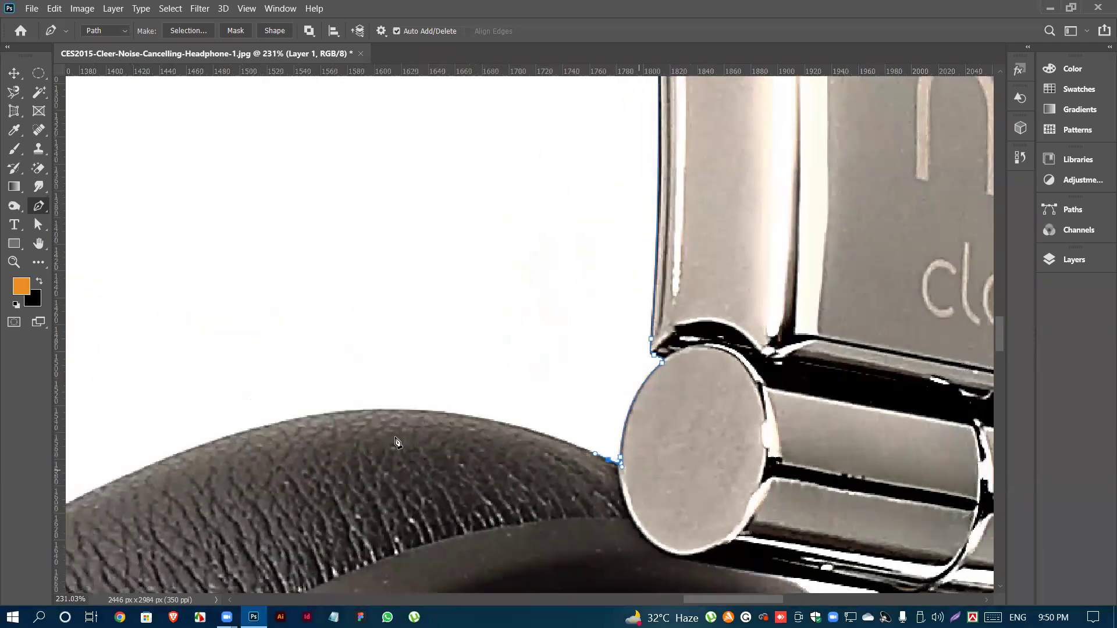
scroll(506, 396, up, 2)
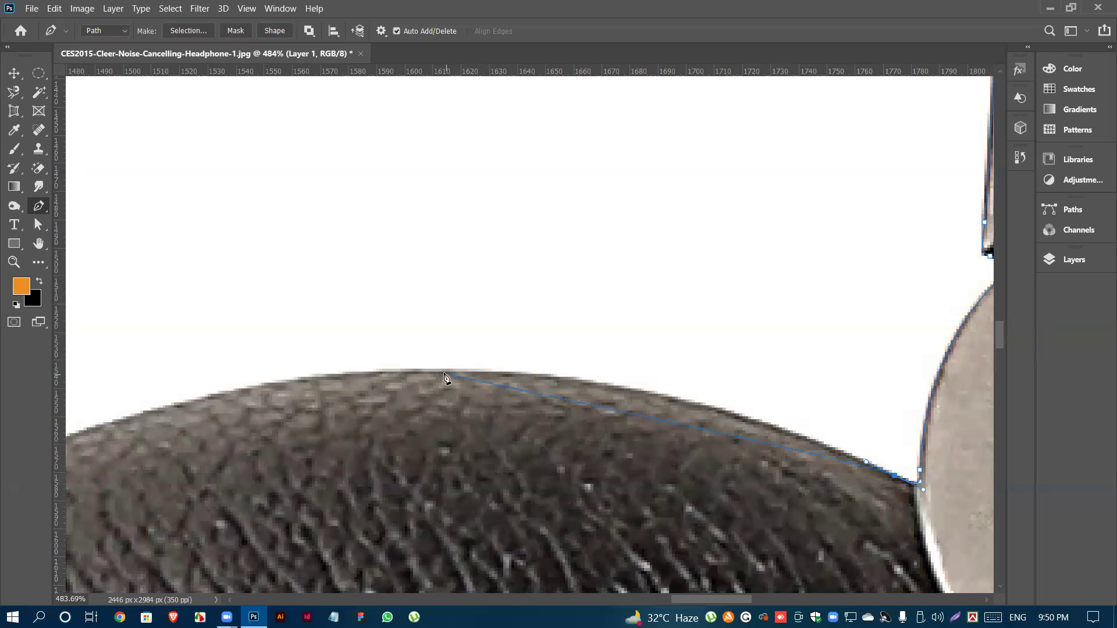
drag(426, 378, 297, 380)
drag(256, 380, 226, 380)
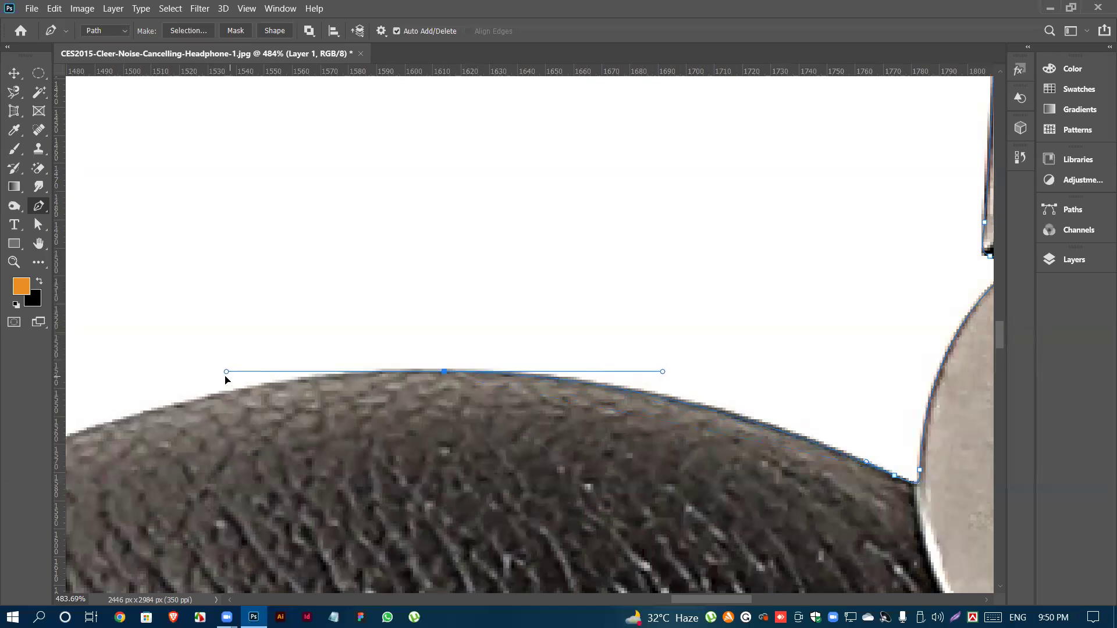
- Add an anchor where the two ear cushions meet and lengthen its incoming handle to fit the first cushion's edge
scroll(739, 384, down, 5)
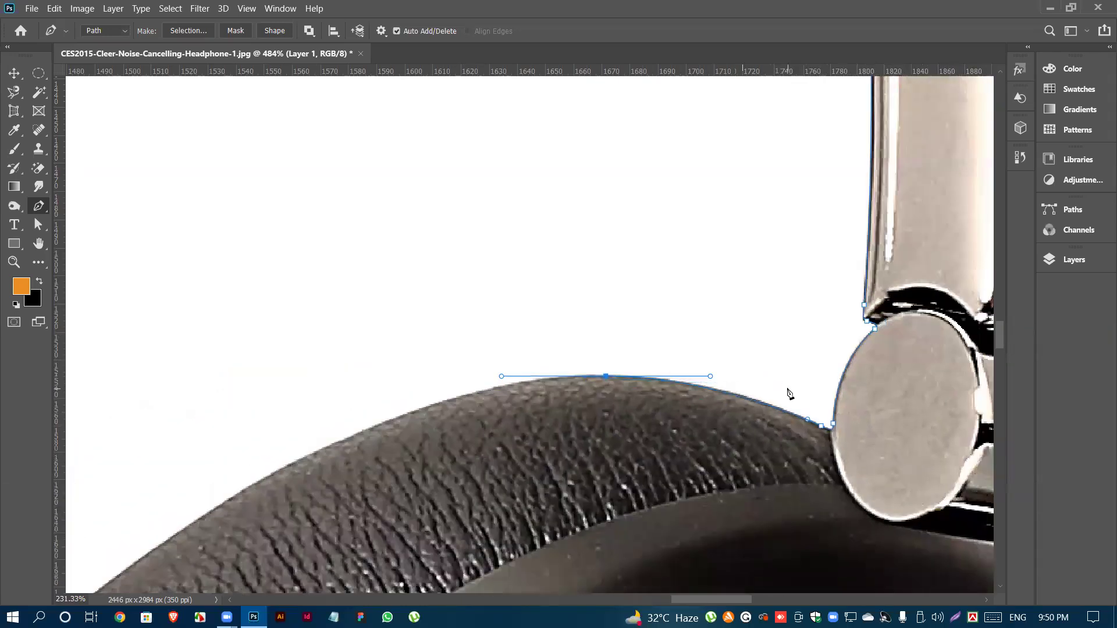
scroll(822, 325, down, 2)
scroll(351, 503, up, 6)
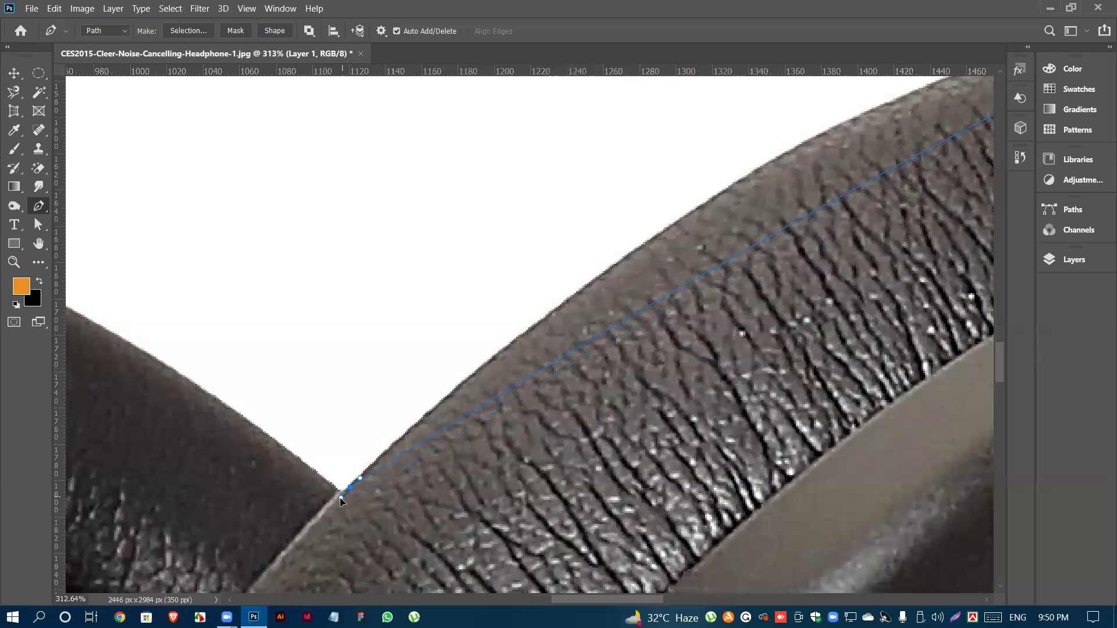
scroll(357, 488, down, 2)
drag(482, 378, 663, 193)
- Round the path through the notch between the ear cushions and place an anchor on the second cushion's edge
scroll(343, 477, up, 3)
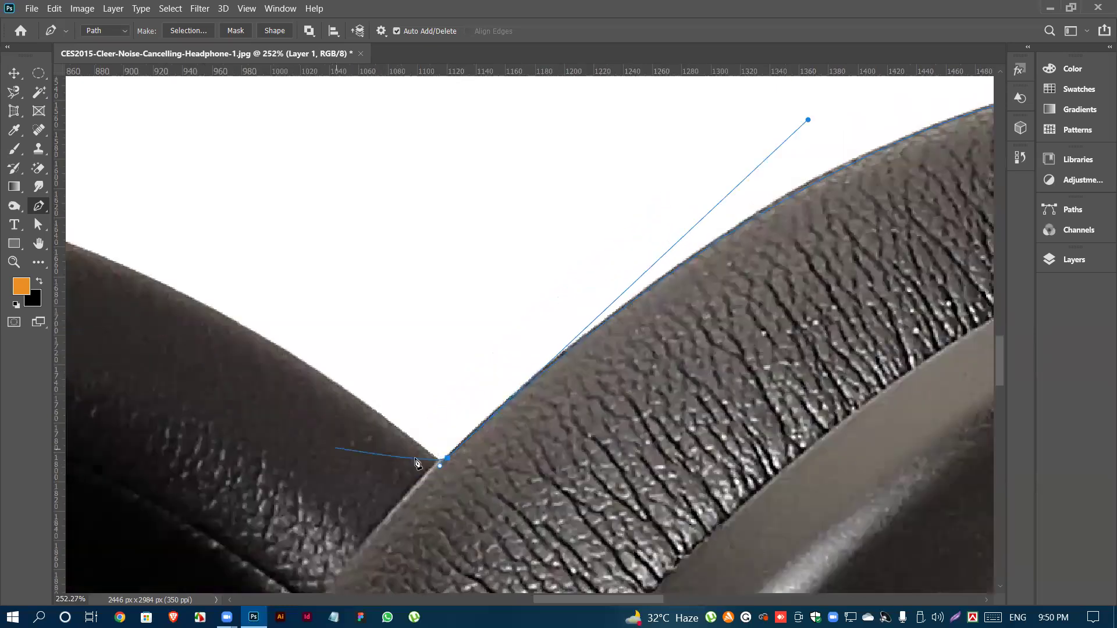
scroll(439, 457, up, 2)
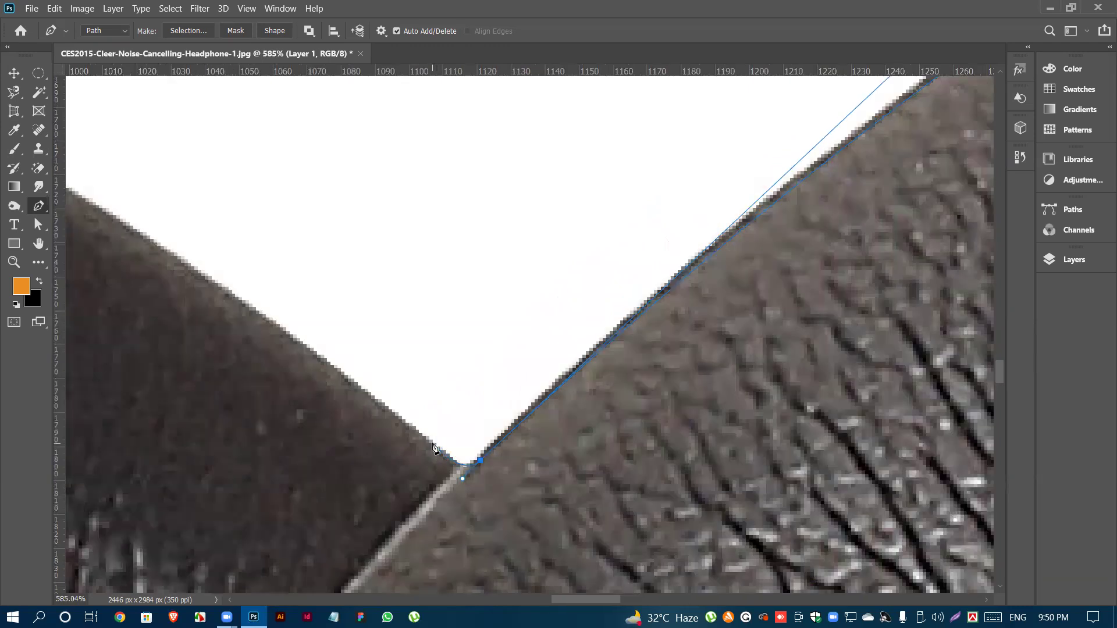
click(433, 449)
- Add an anchor atop the second ear cushion beside the R bracket and lengthen its incoming handle to fit the cushion's edge
scroll(415, 435, down, 6)
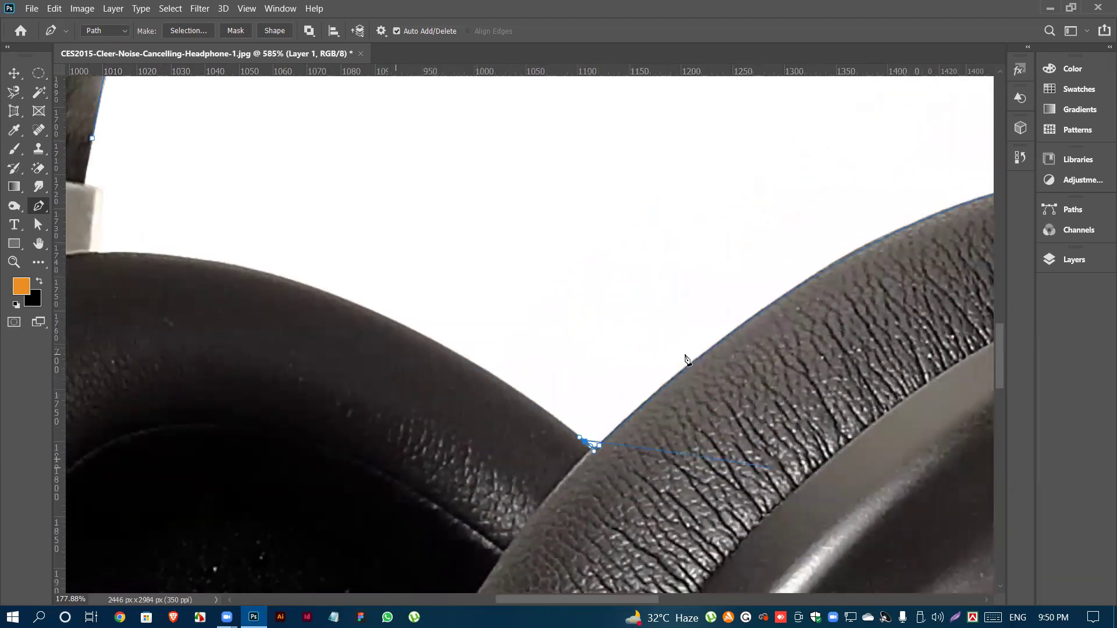
scroll(189, 265, up, 5)
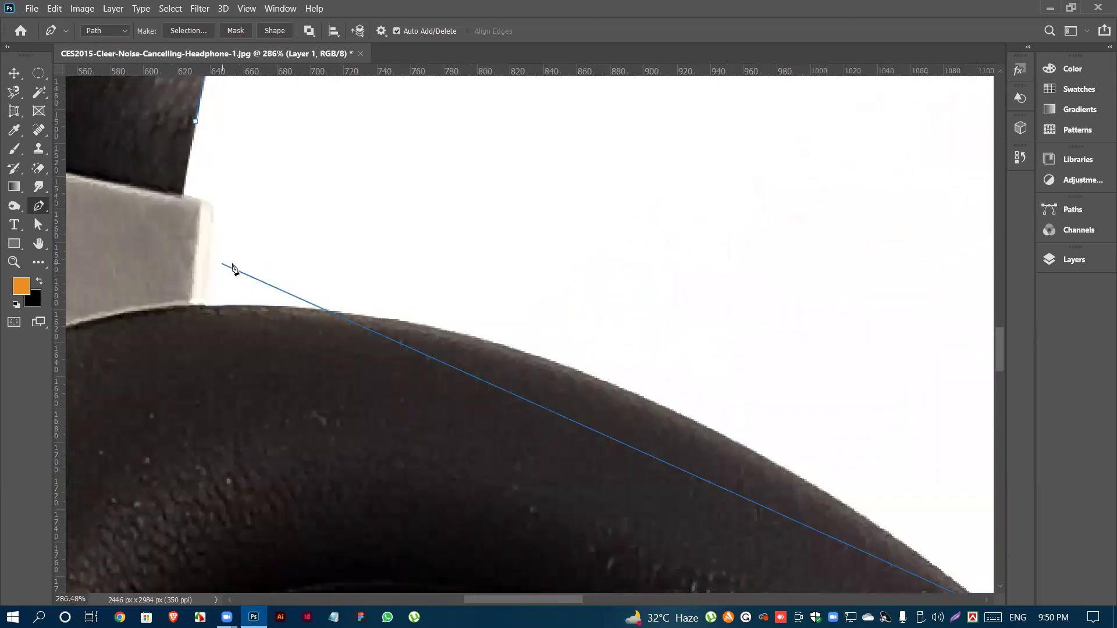
scroll(329, 258, down, 2)
click(250, 270)
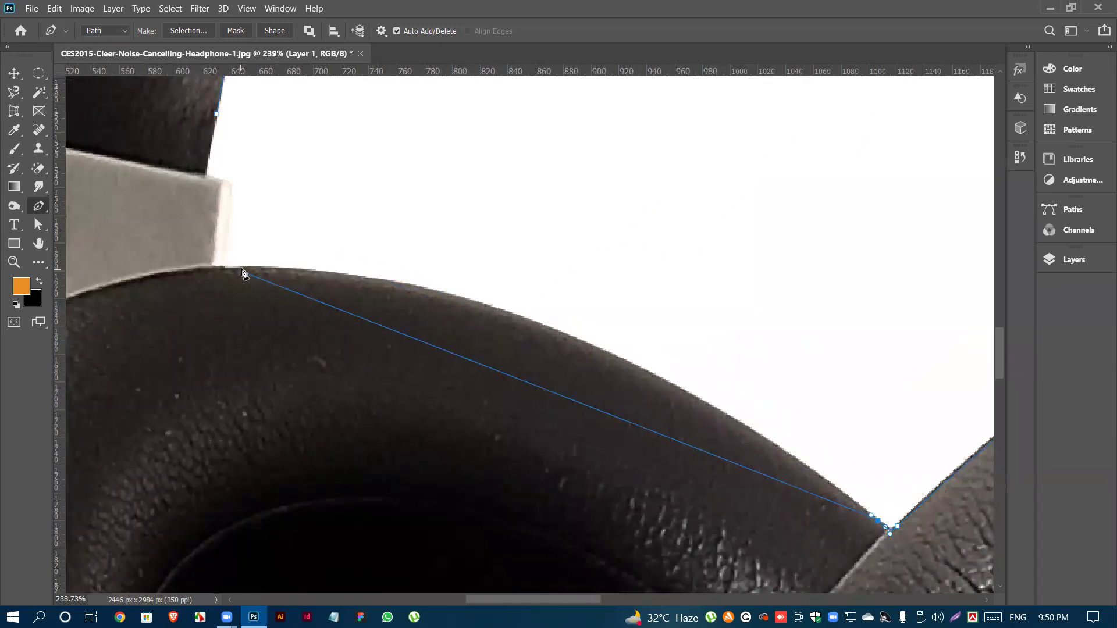
drag(239, 271, 583, 270)
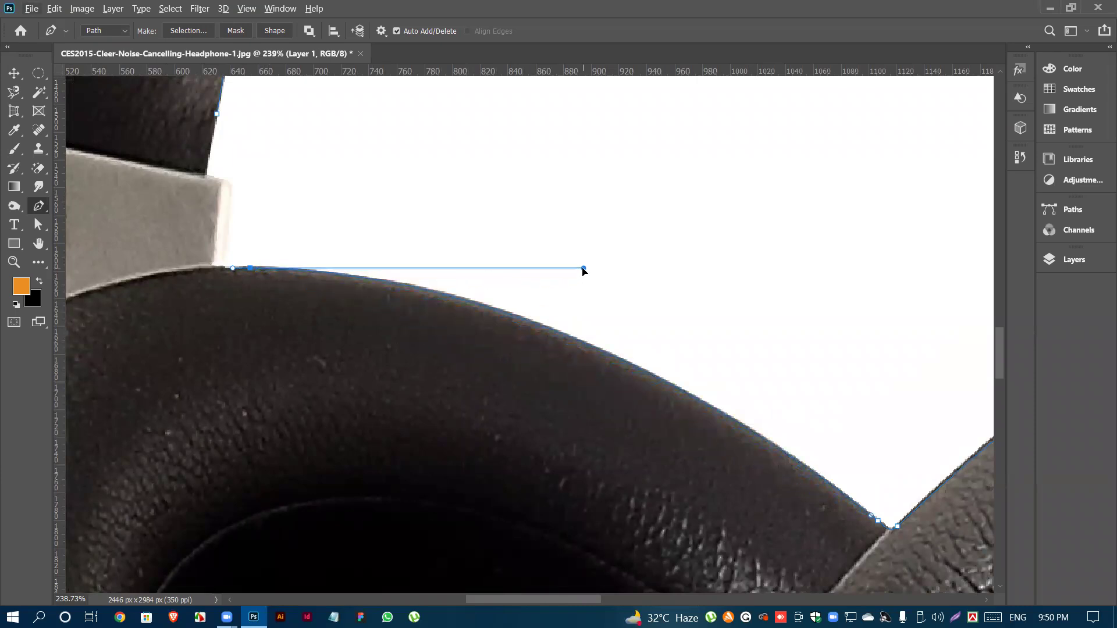
- Extend the path along the cushion to the foot of the R bracket and turn it up the bracket's pale side edge
scroll(700, 343, down, 3)
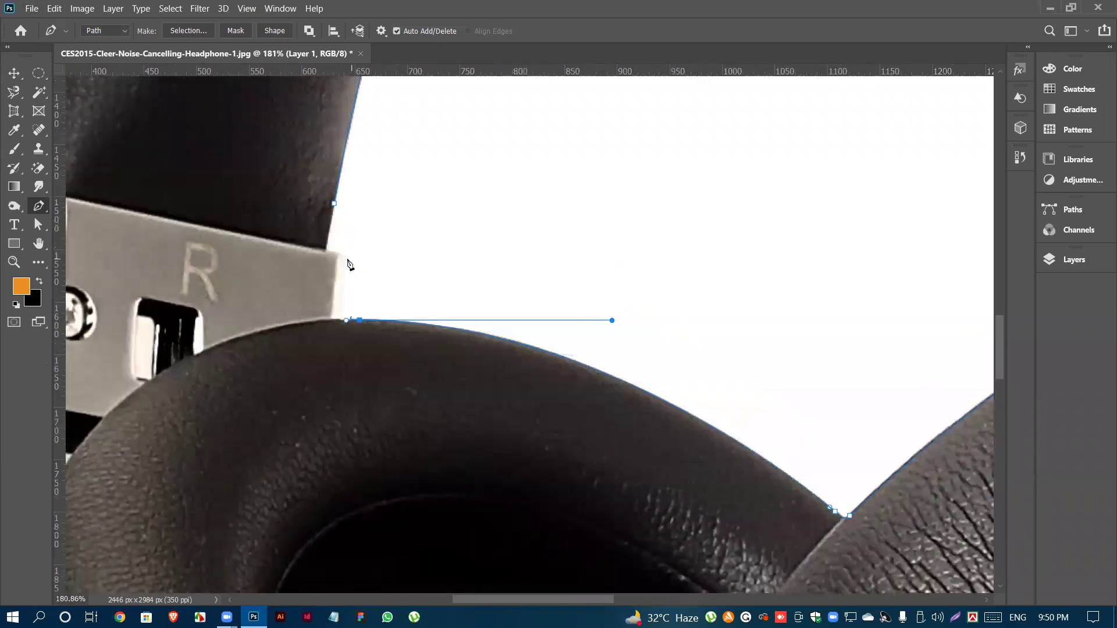
scroll(350, 262, up, 4)
scroll(337, 347, up, 4)
scroll(343, 359, up, 2)
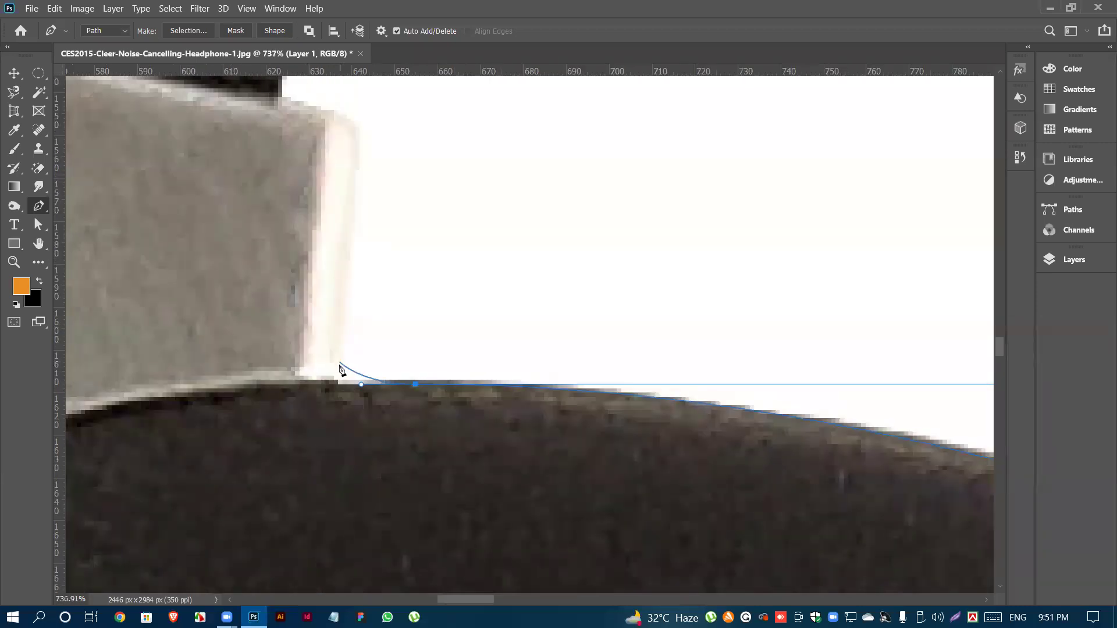
scroll(349, 387, up, 2)
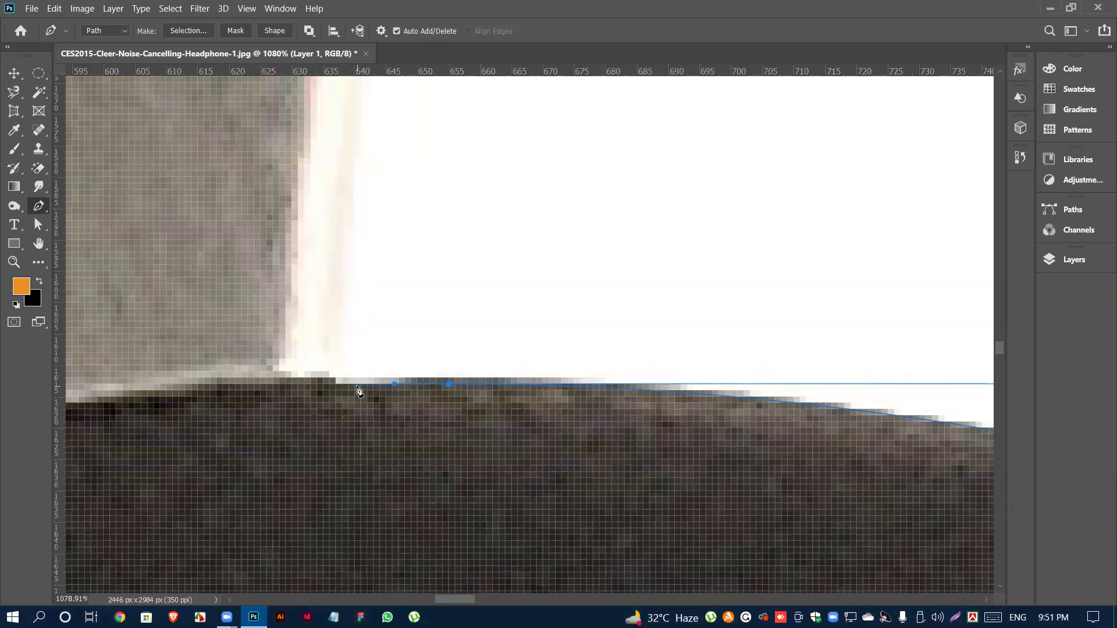
click(356, 384)
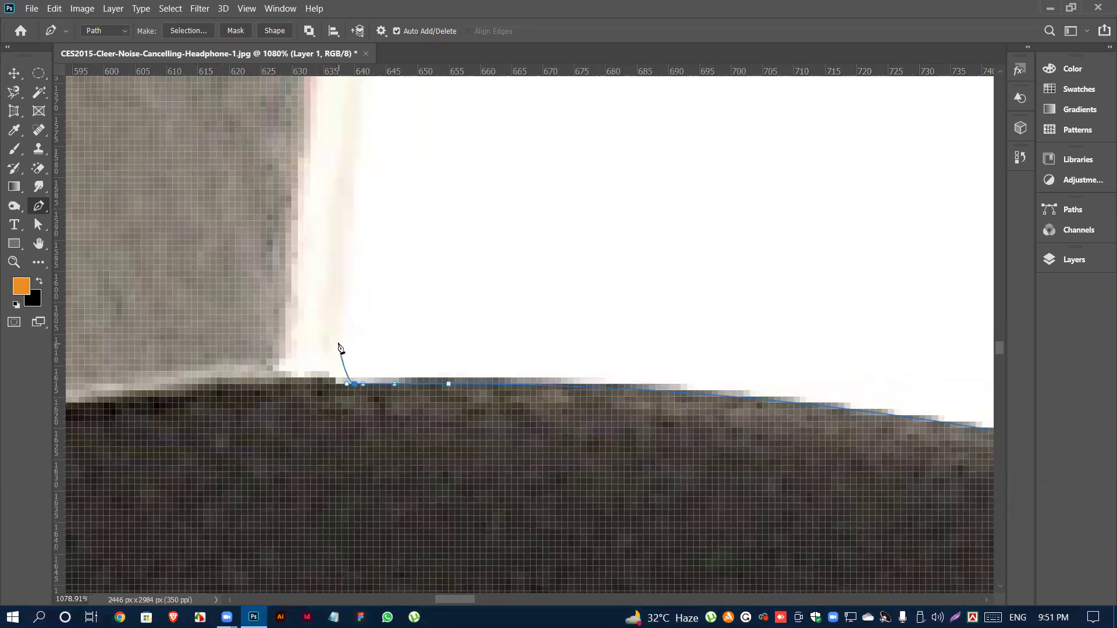
drag(343, 340, 341, 286)
key(ctrl+z)
- Trace up the R bracket's pale side edge and add a short curved anchor just below its upper corner
scroll(362, 344, down, 3)
scroll(365, 326, up, 3)
scroll(358, 271, up, 2)
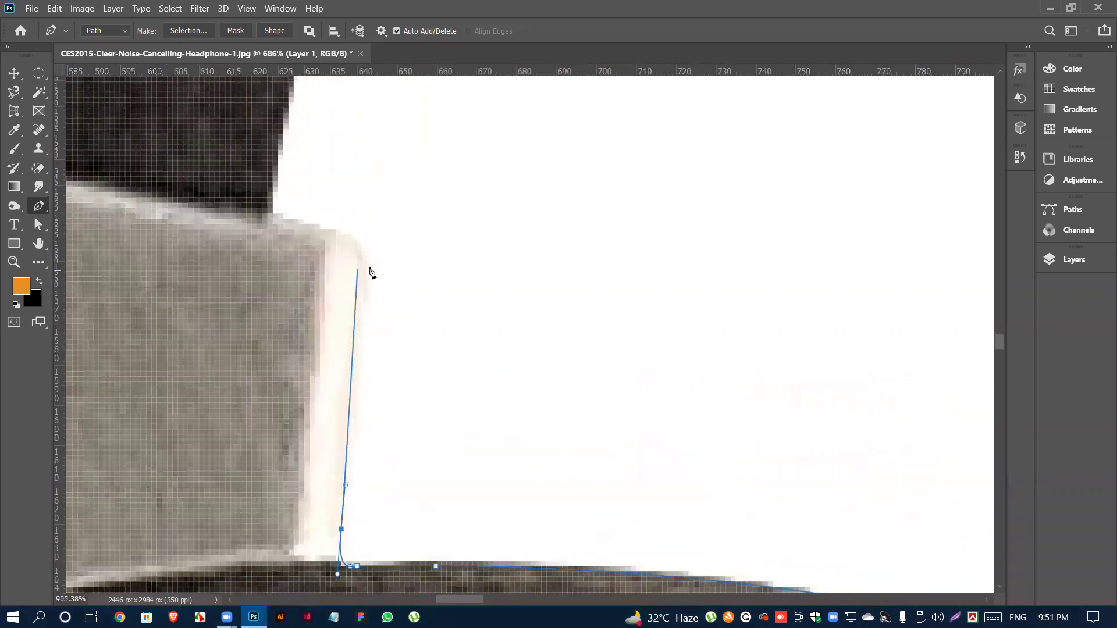
drag(365, 287, 367, 269)
scroll(323, 254, up, 2)
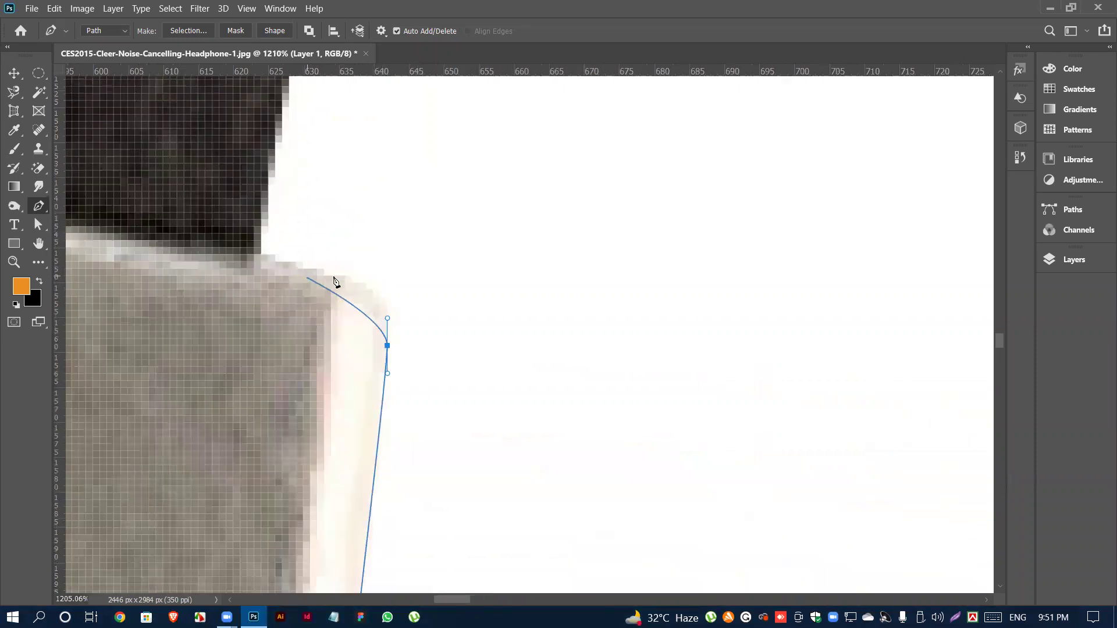
- Curve the path around the R bracket's upper corner with an anchor on its top edge, tilting the side anchor's handle to fit
scroll(334, 282, up, 2)
drag(346, 283, 295, 283)
scroll(426, 326, up, 2)
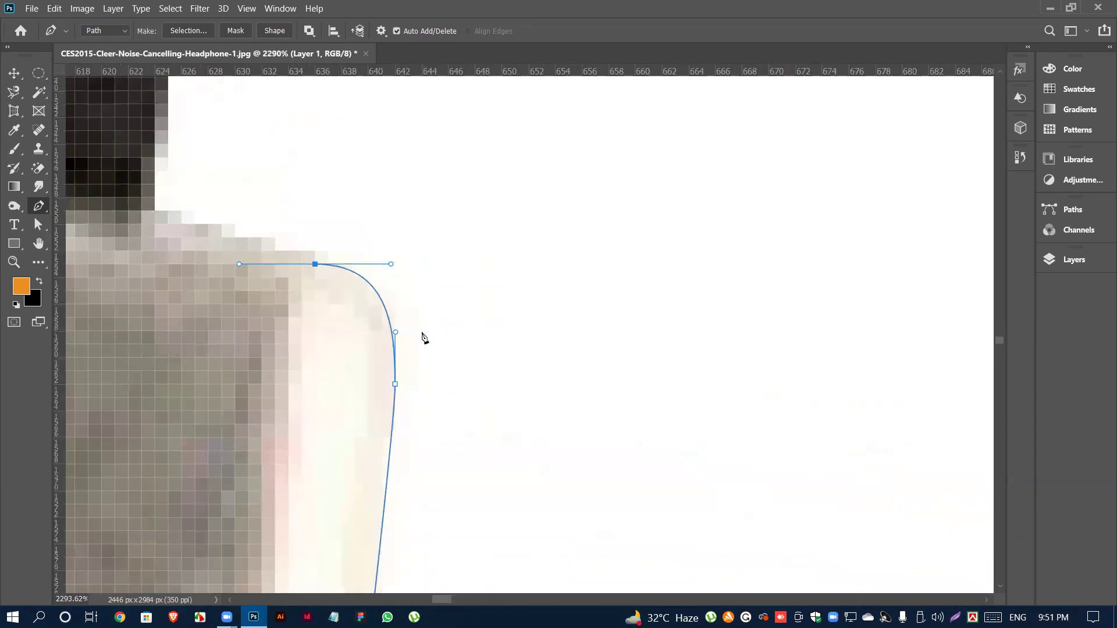
drag(395, 333, 401, 333)
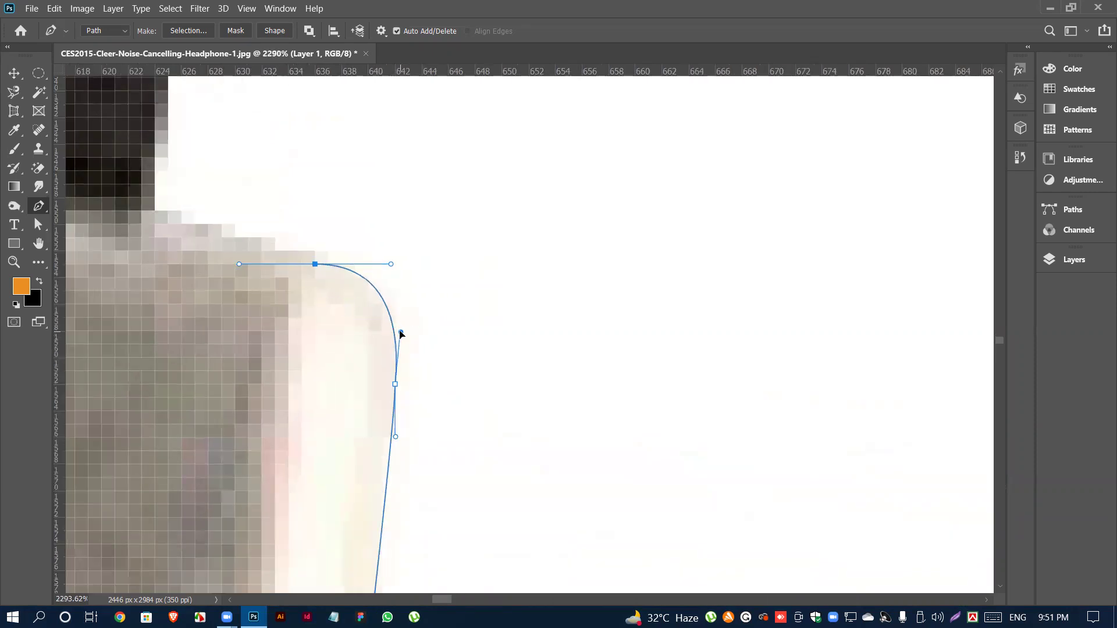
scroll(437, 331, down, 2)
scroll(292, 289, up, 2)
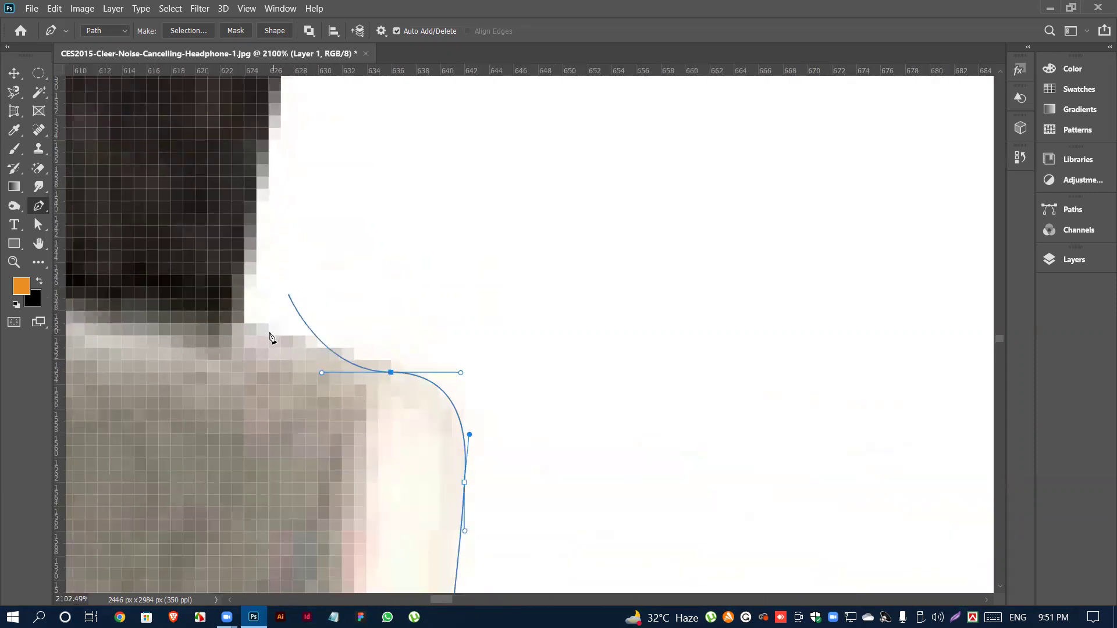
- Trace along the R bracket's top edge and turn the path at the corner where it meets the headband
click(256, 347)
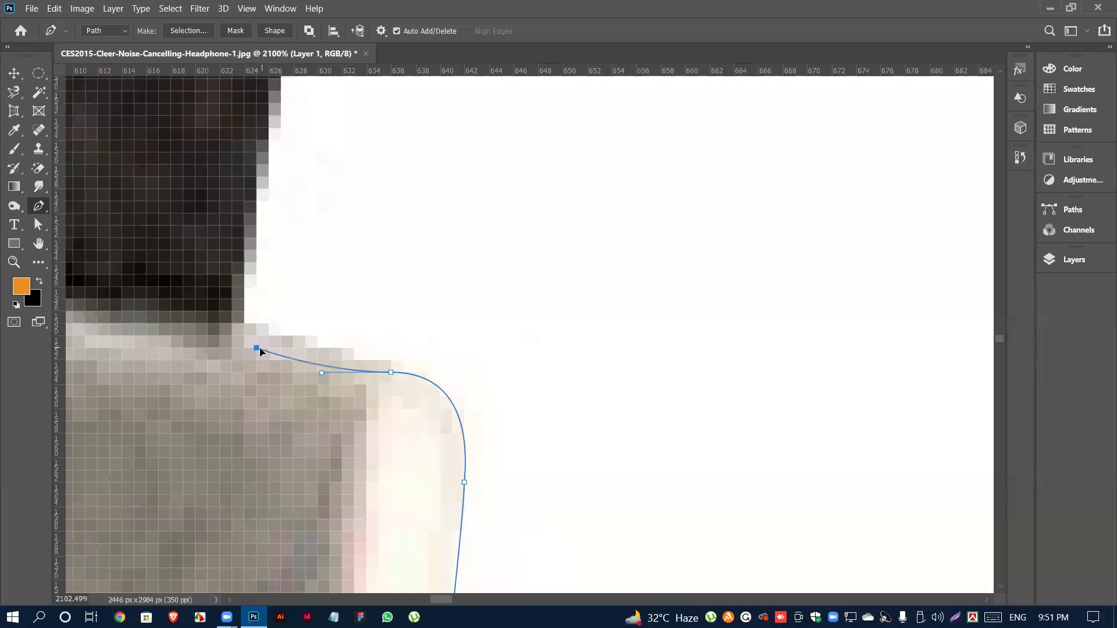
drag(243, 347, 241, 343)
scroll(256, 337, up, 1)
scroll(296, 368, down, 3)
scroll(289, 360, up, 1)
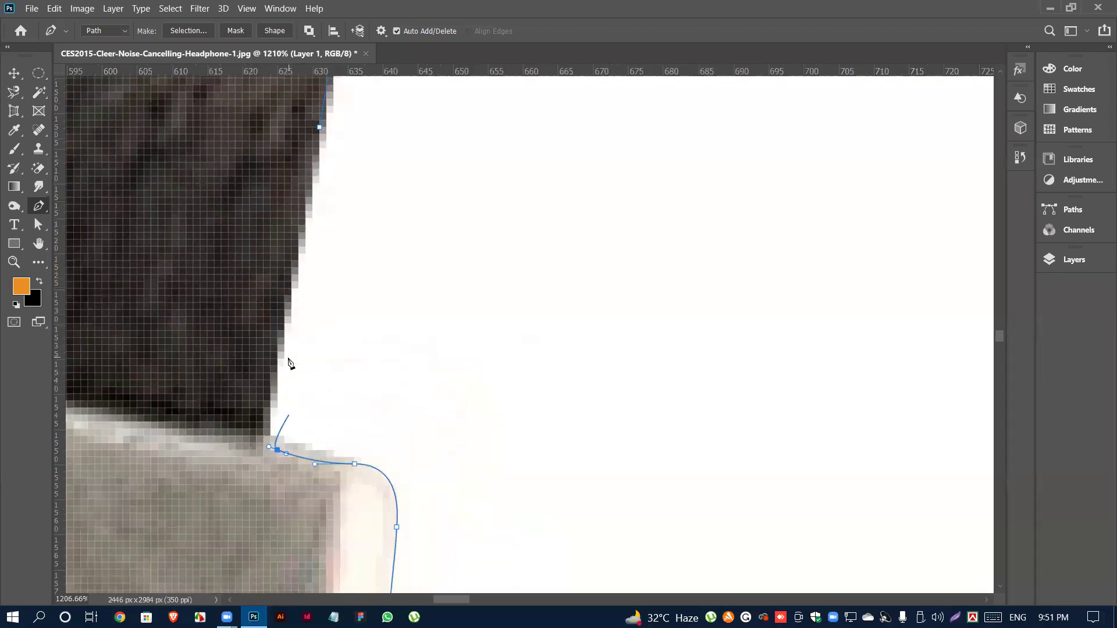
- Extend the path up the headband's inner edge and close the inner-opening outline at its starting anchor
drag(263, 401, 267, 371)
scroll(301, 419, down, 2)
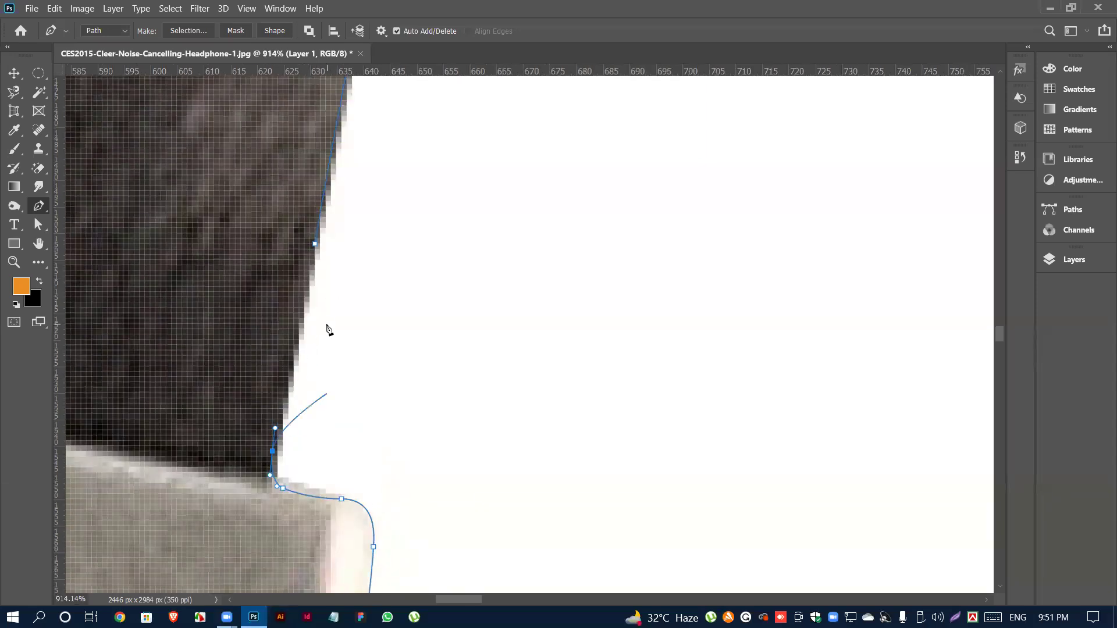
click(314, 245)
scroll(308, 343, down, 18)
scroll(324, 375, down, 3)
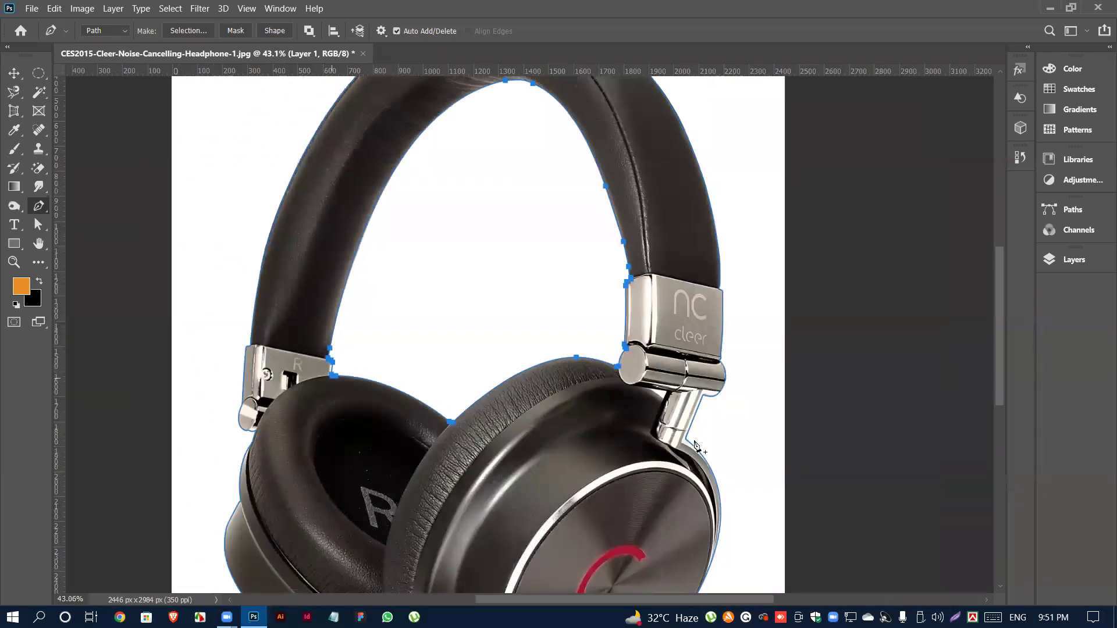
- Trace a closed subpath around the small white gap between the NC bracket's hinge, its arm and the ear cup
scroll(603, 341, up, 12)
drag(613, 333, 603, 332)
key(ctrl+z)
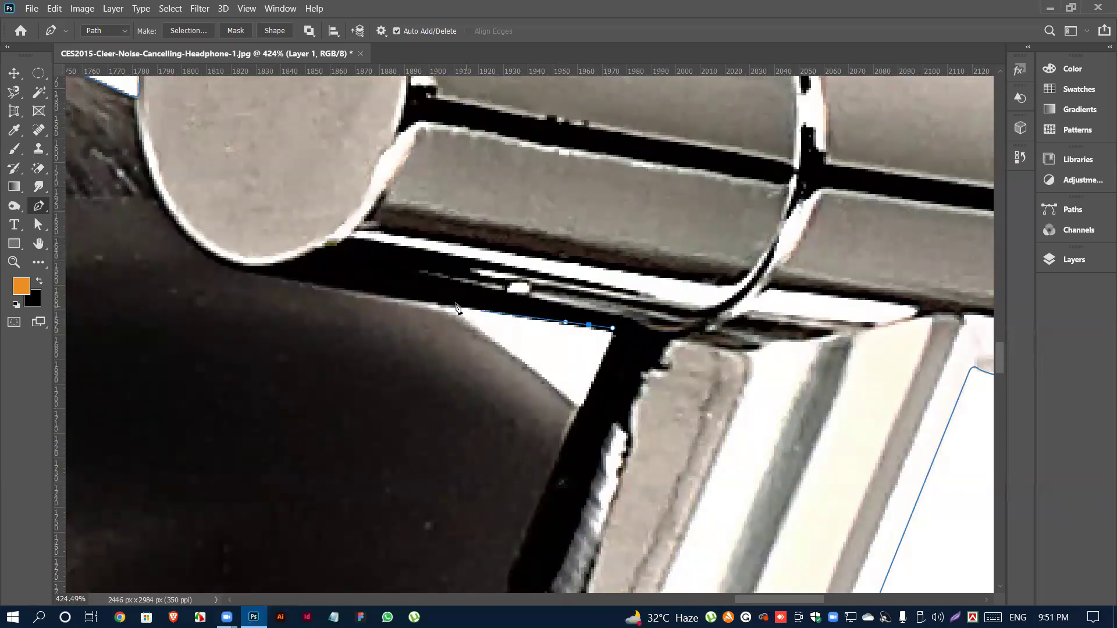
drag(404, 298, 384, 300)
drag(512, 357, 560, 395)
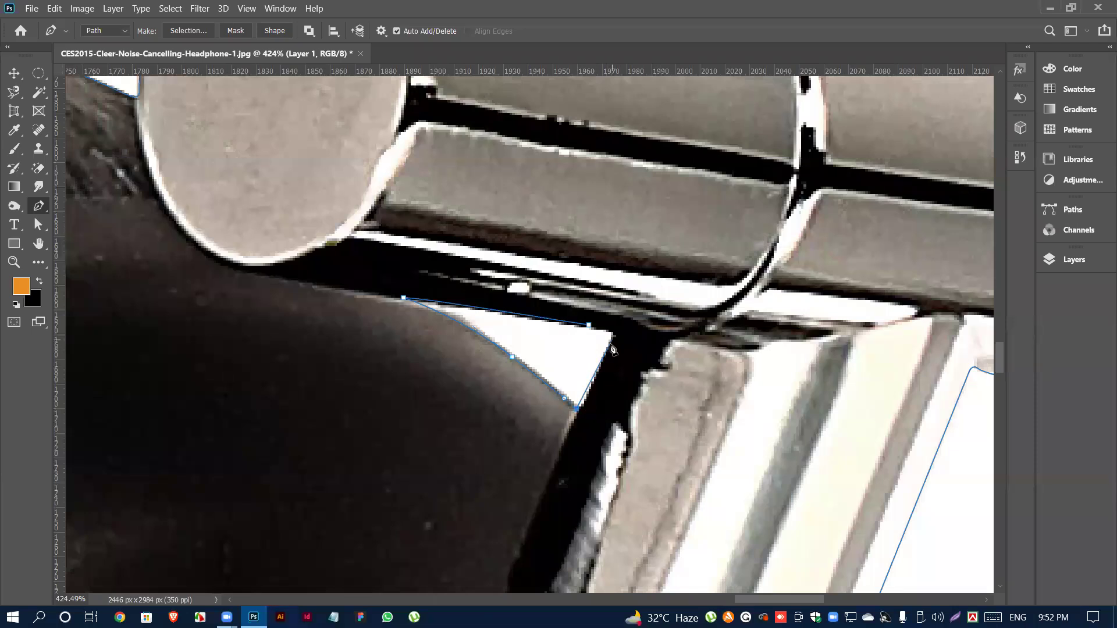
click(579, 411)
- Start a subpath around the pale area in the R bracket's slot, tracing its top and inner side to the bottom corner
scroll(885, 411, down, 8)
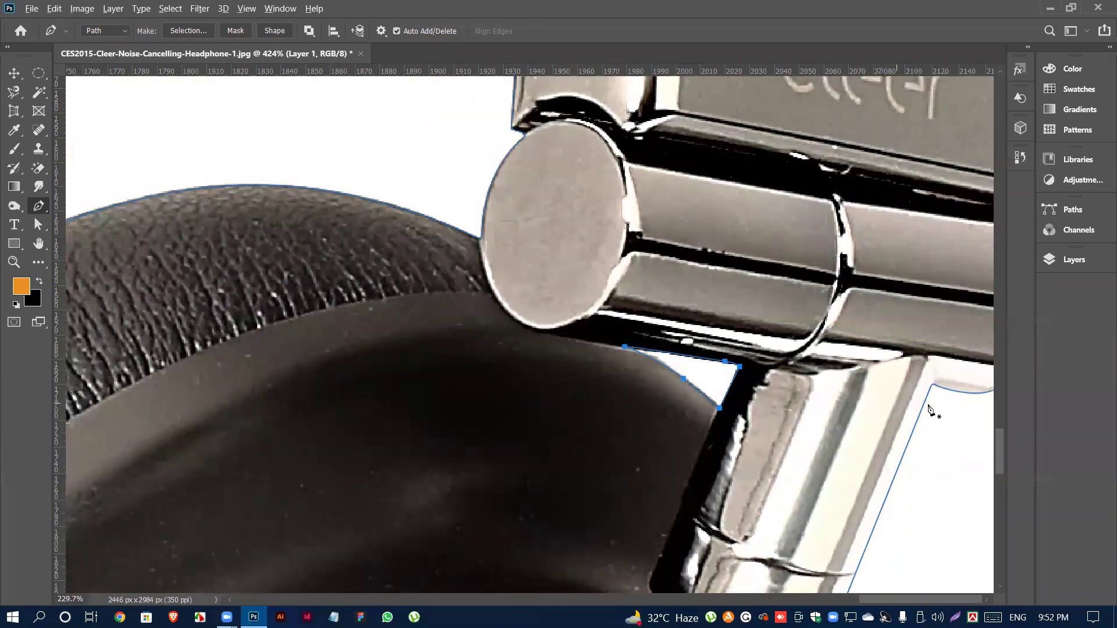
scroll(692, 381, down, 3)
scroll(277, 365, up, 8)
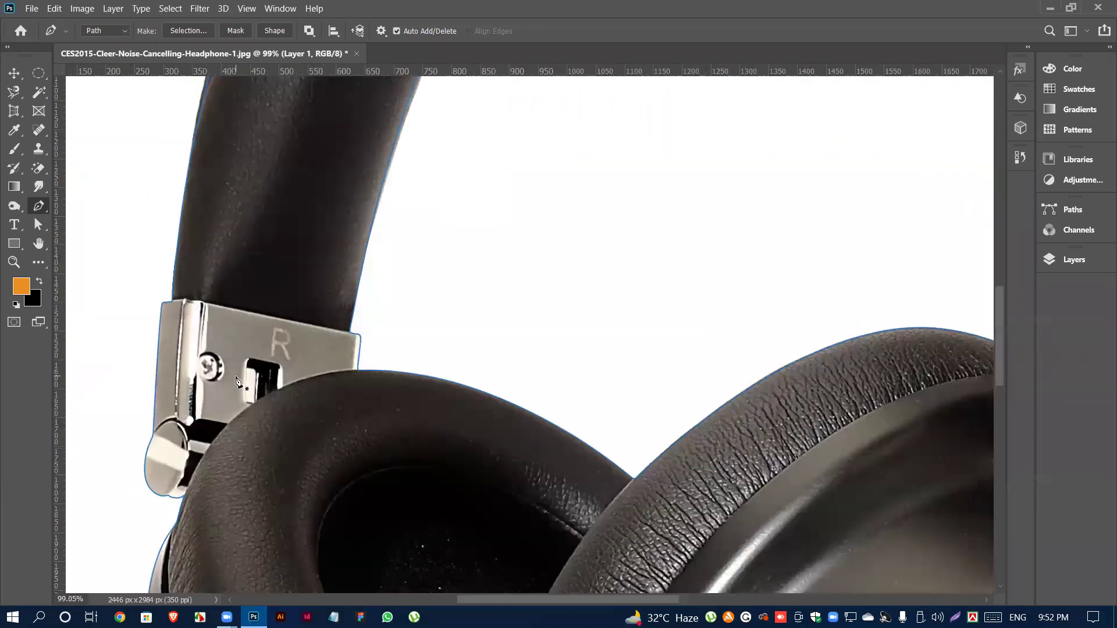
scroll(267, 359, up, 4)
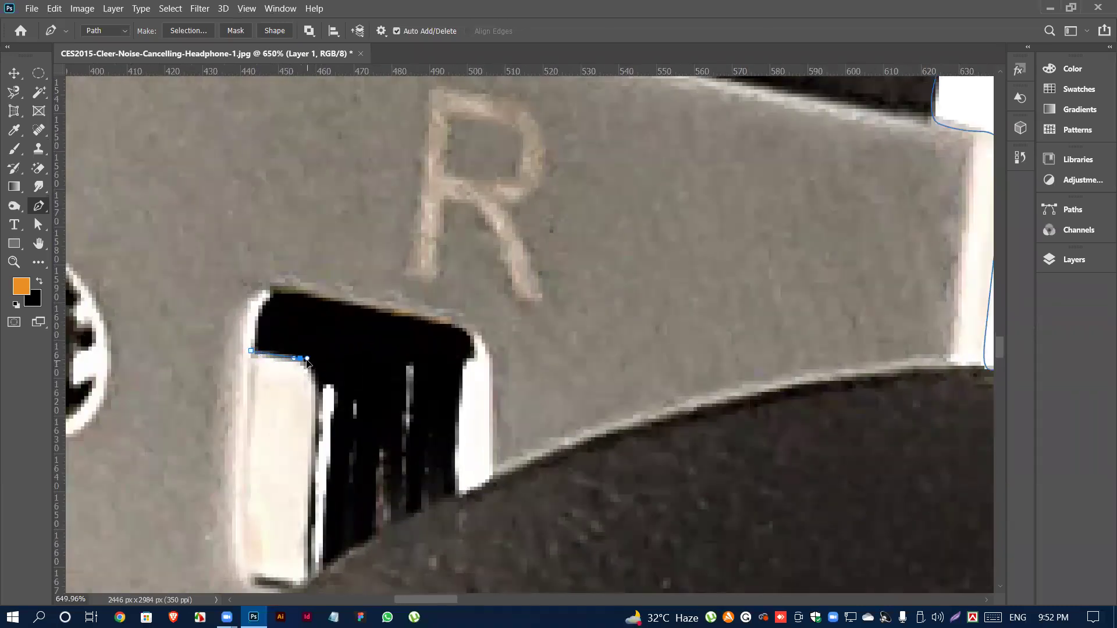
drag(315, 392, 313, 417)
scroll(312, 419, down, 3)
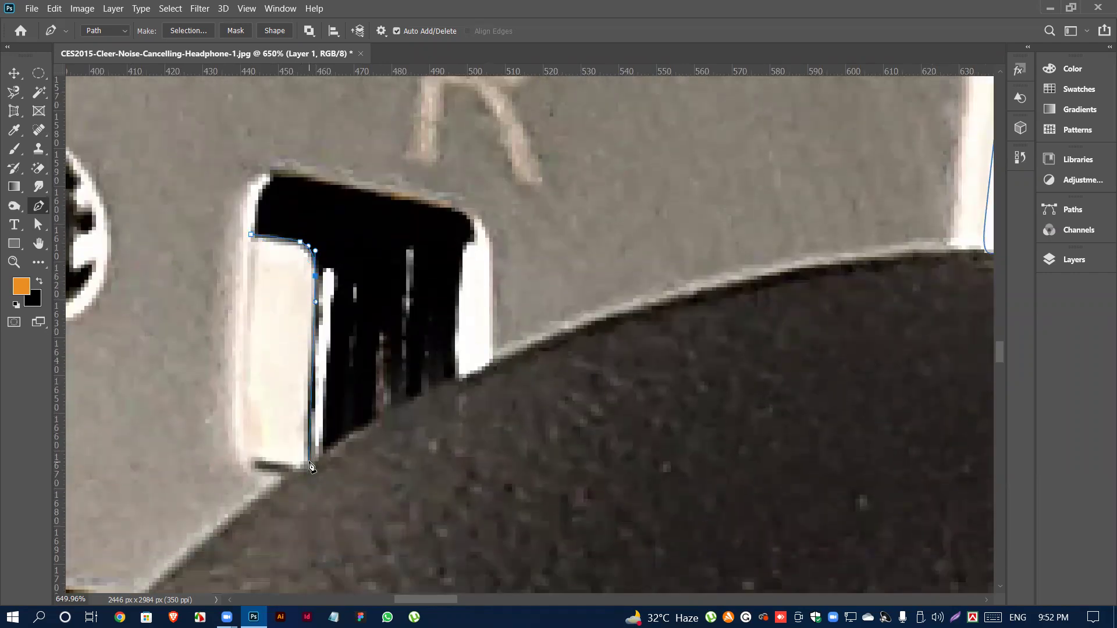
key(ctrl+z)
click(308, 451)
scroll(296, 462, up, 3)
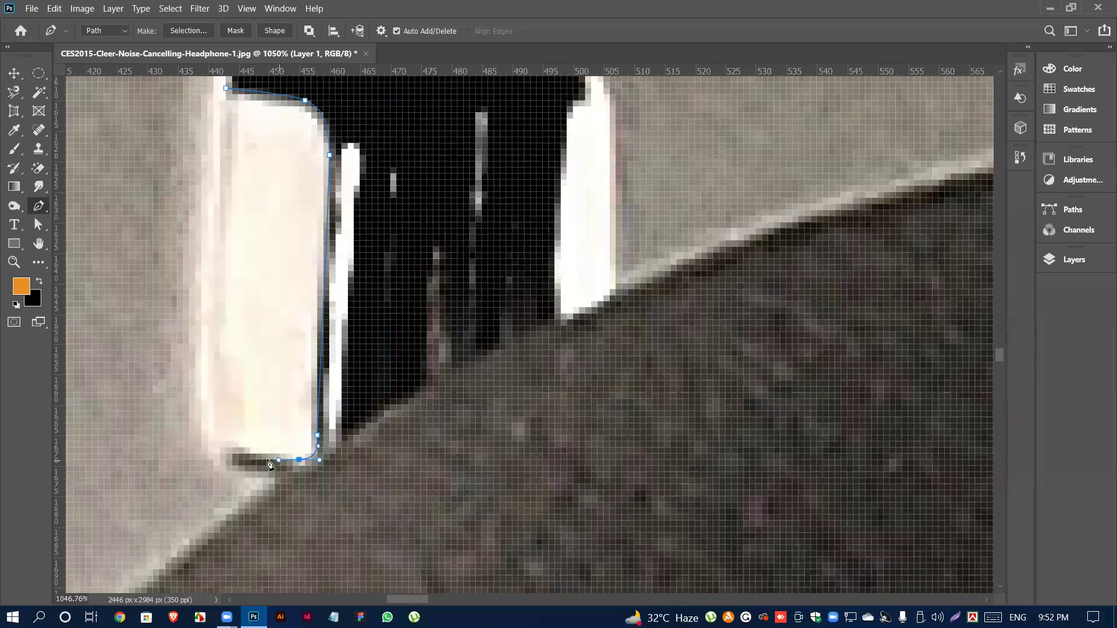
- Trace the bottom edge of the slot's pale area and close the subpath at its upper starting anchor
click(232, 461)
key(ctrl+z)
drag(238, 448, 225, 448)
scroll(250, 375, down, 3)
scroll(247, 349, up, 3)
drag(236, 244, 245, 114)
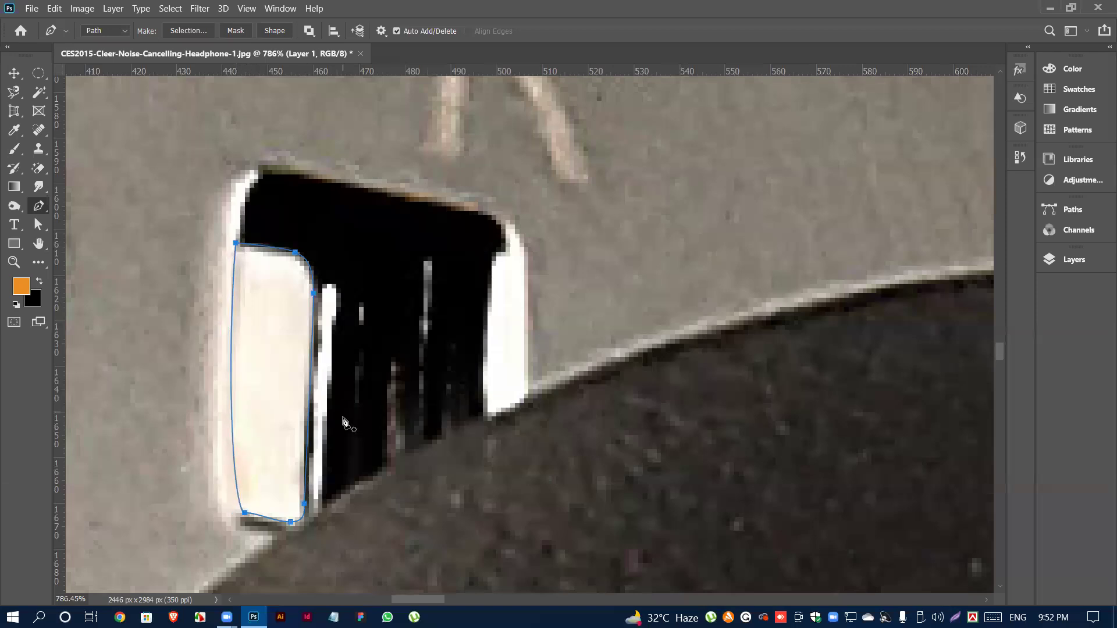
- Save the headphones' work path as Path 1
scroll(263, 443, down, 10)
scroll(263, 443, down, 5)
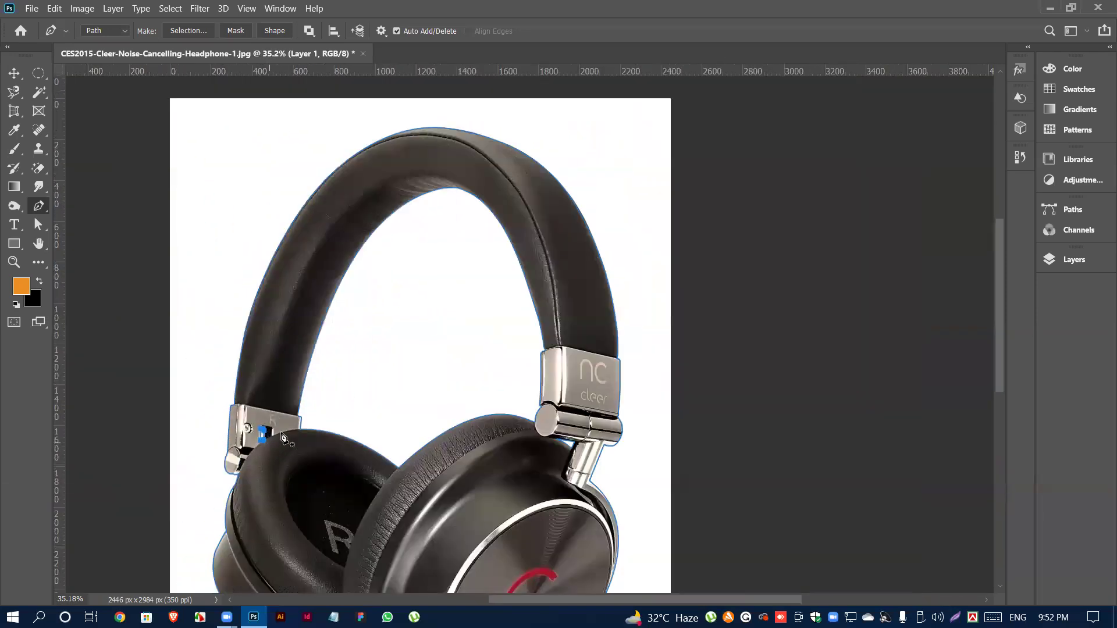
scroll(687, 407, up, 2)
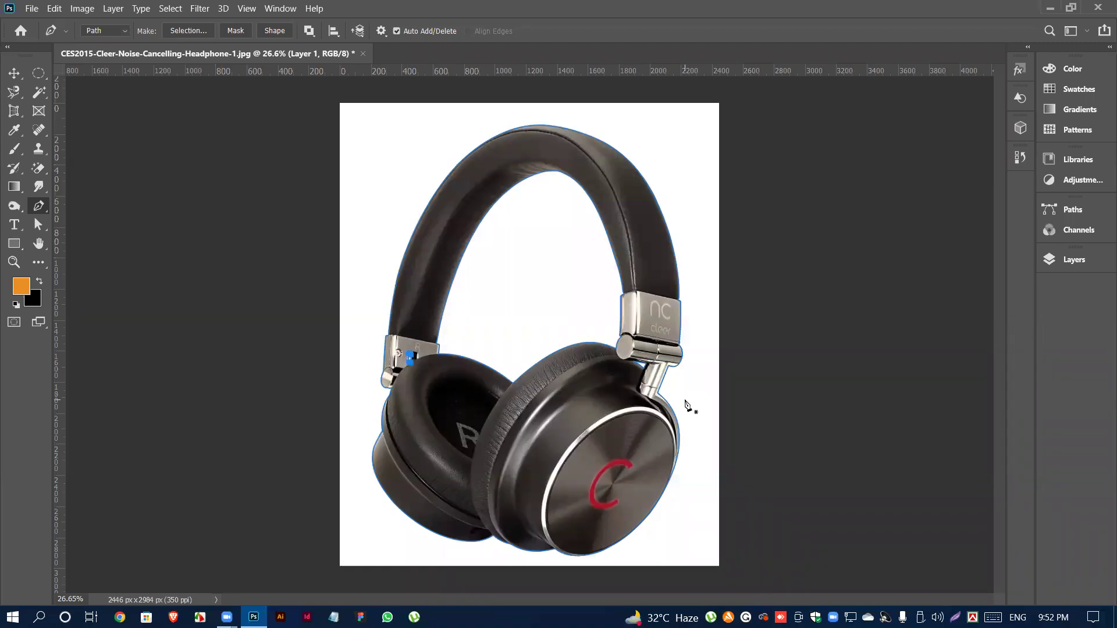
click(282, 8)
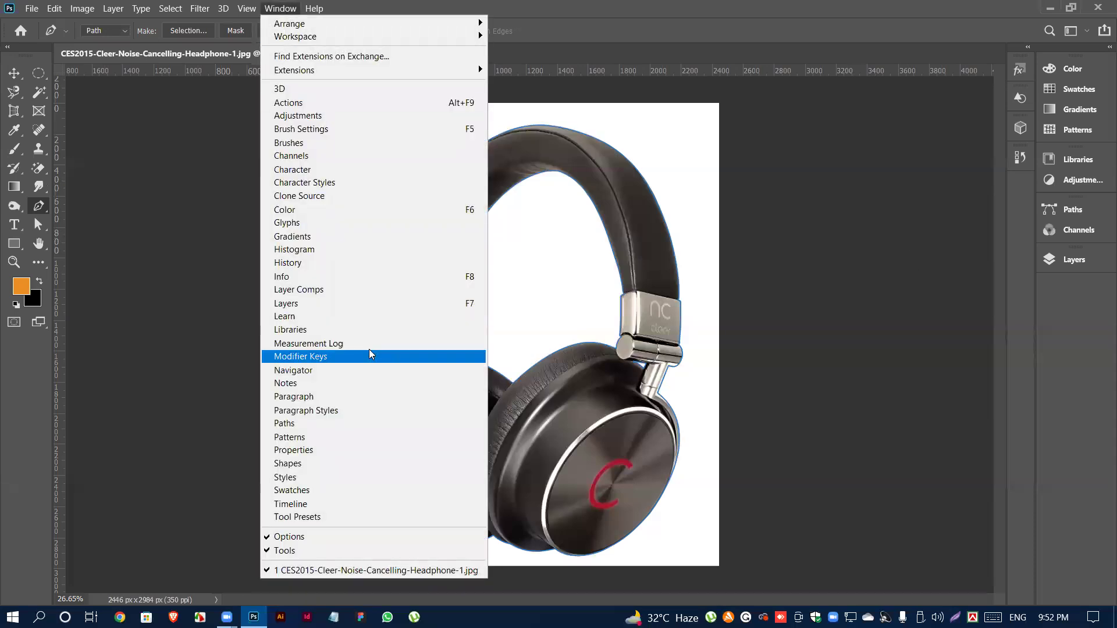
click(285, 426)
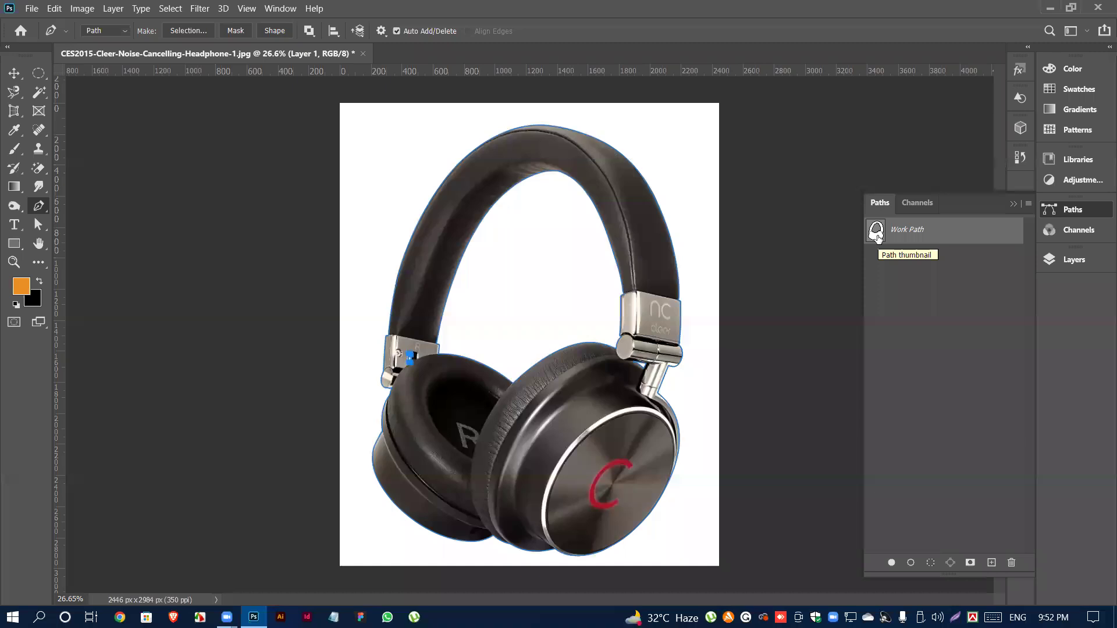
double_click(989, 237)
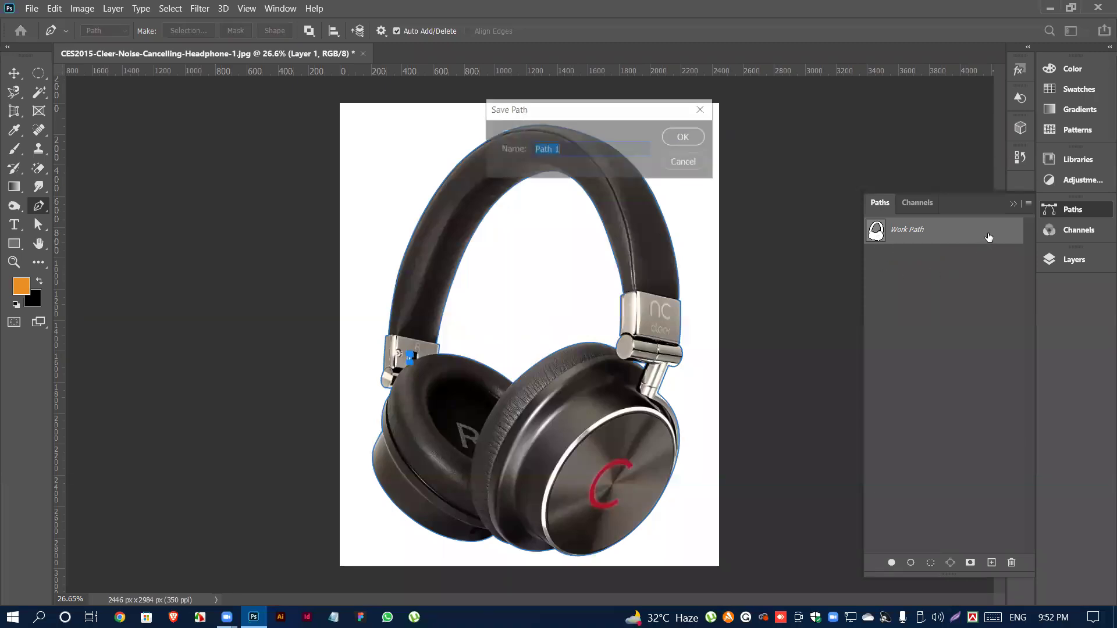
key(Escape)
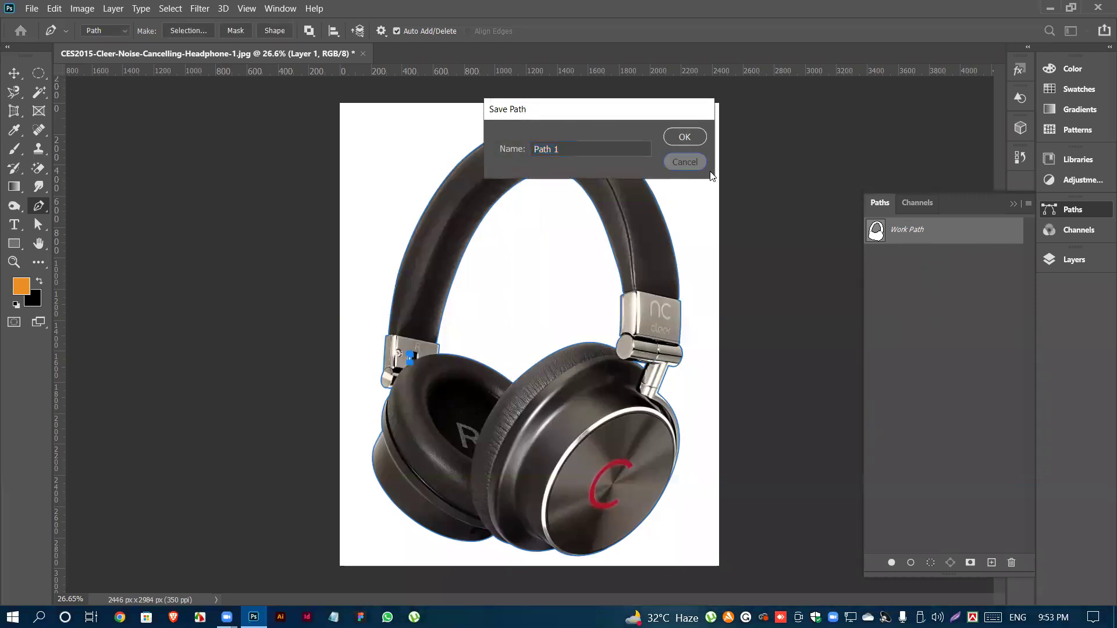
double_click(1005, 238)
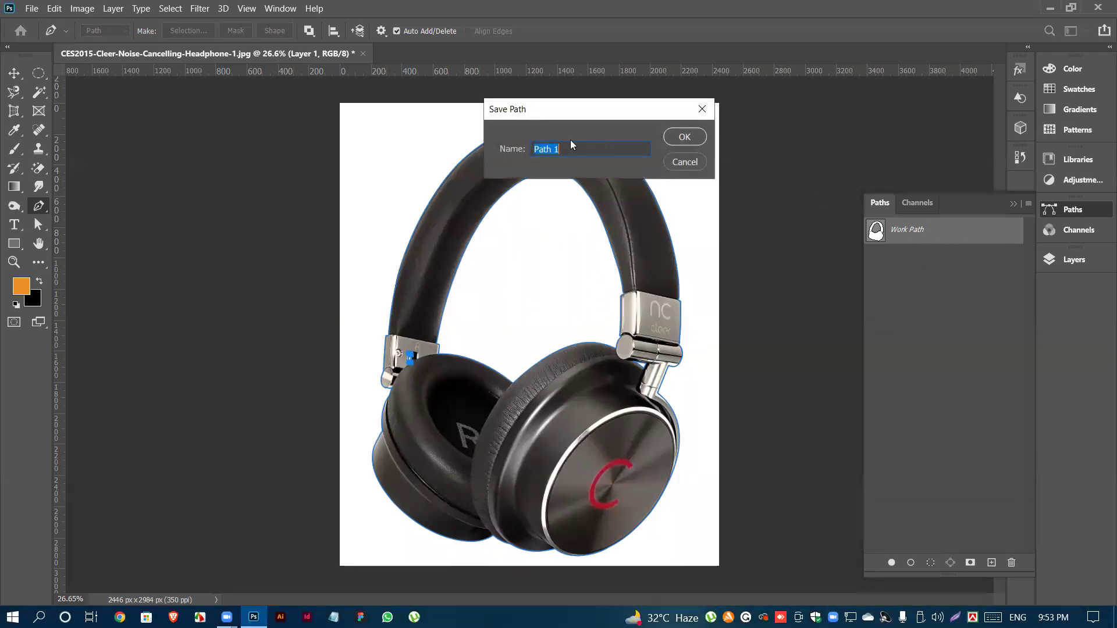
click(692, 143)
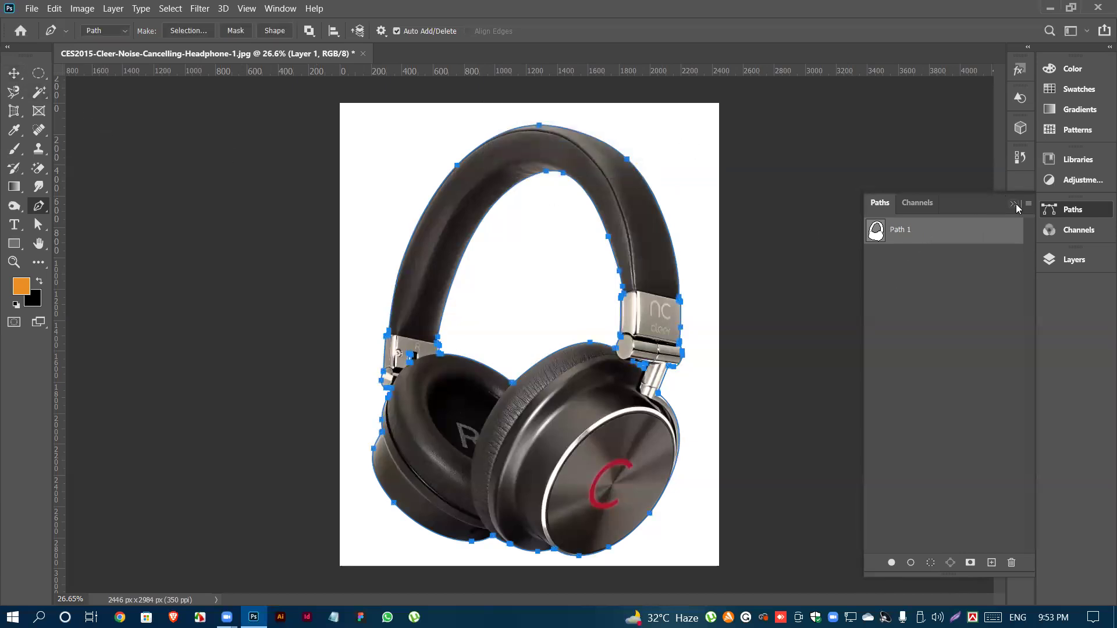
- Convert Path 1 to a selection, feather it by 0.3 pixels, and display the layers with the Move tool active
key(ctrl+Return)
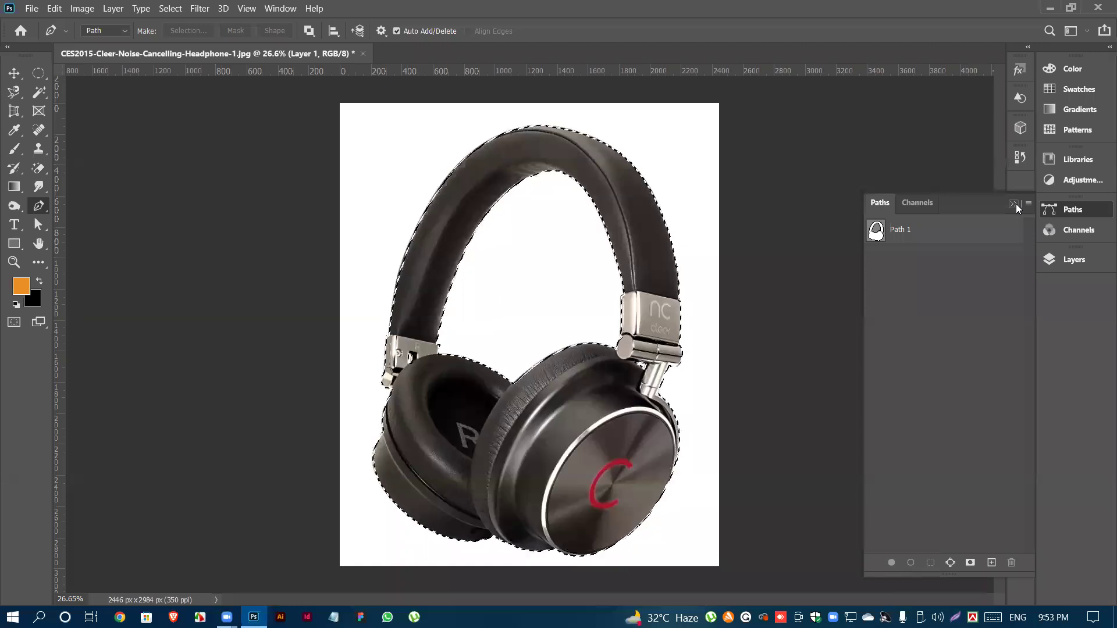
key(shift+F6)
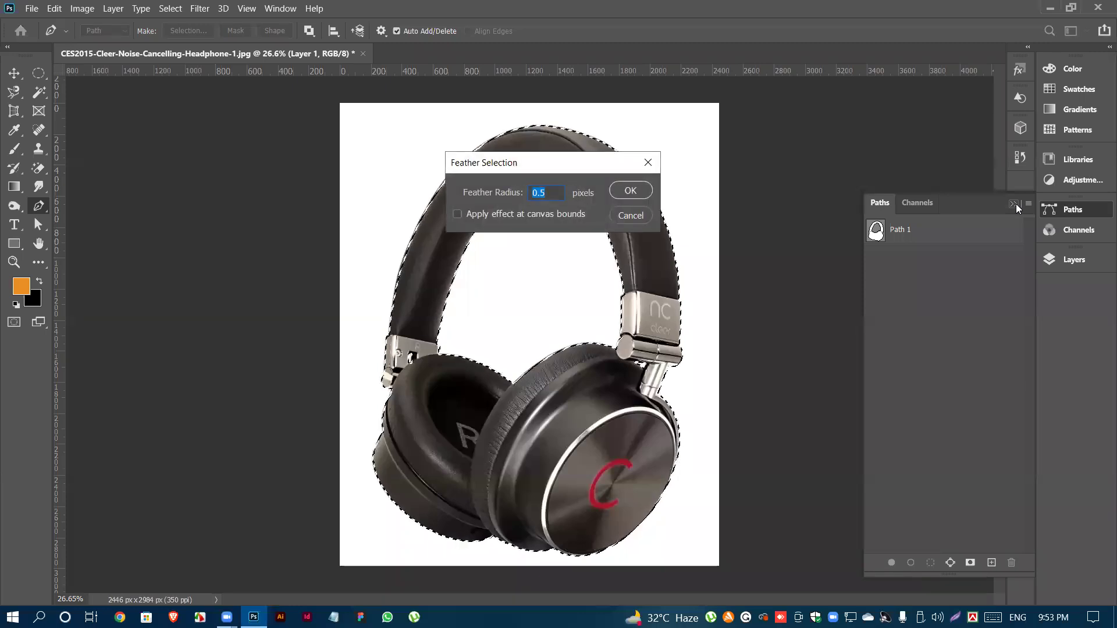
text(.3)
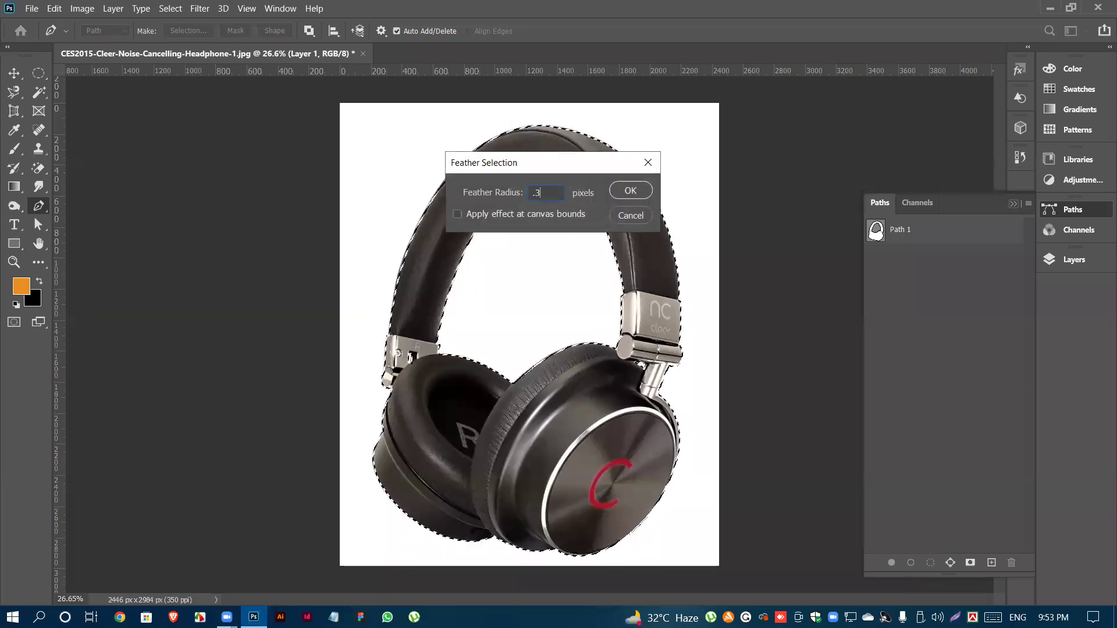
click(619, 190)
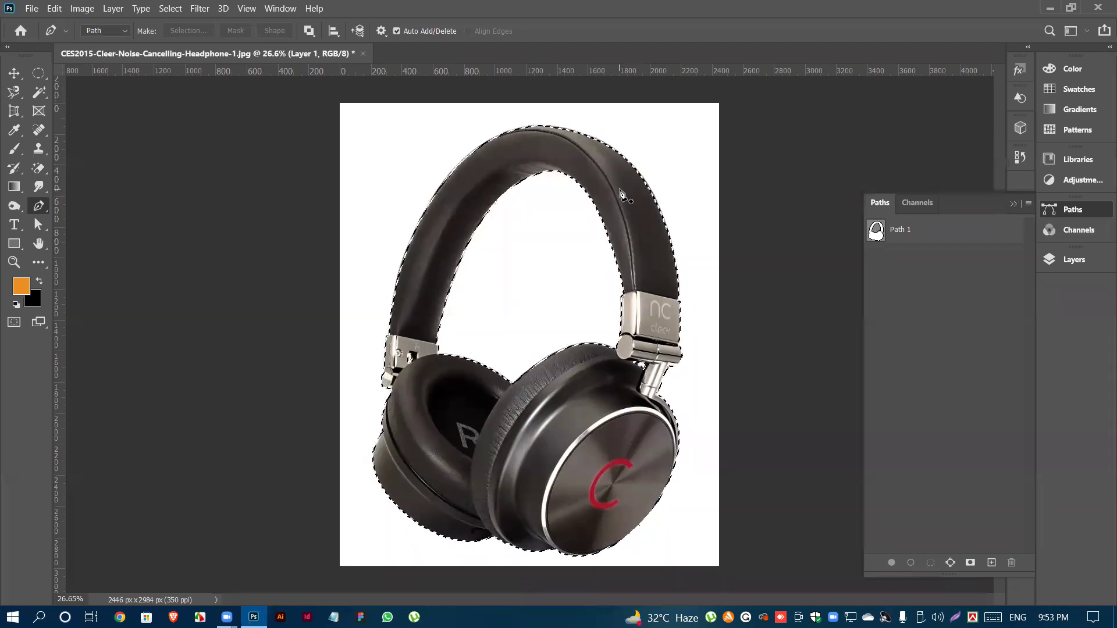
click(1060, 258)
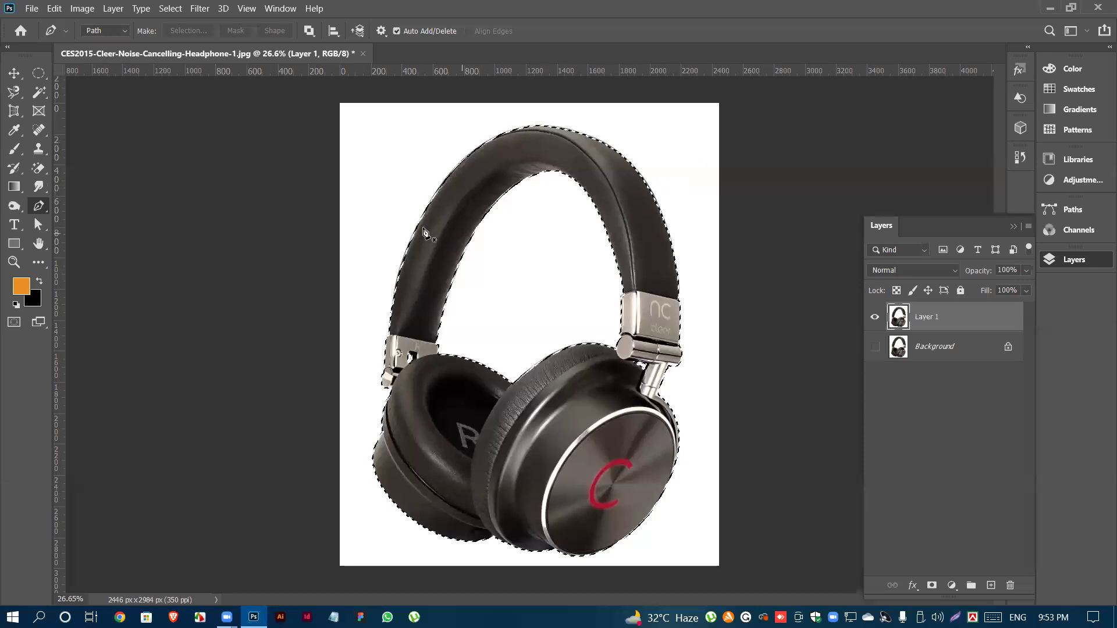
key(v)
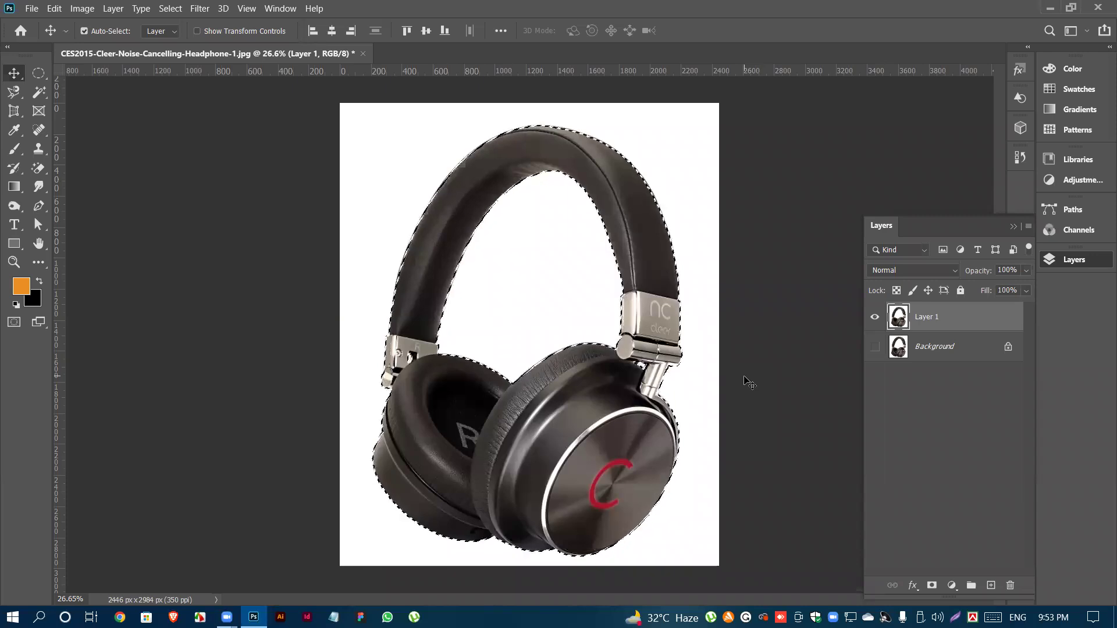
key(ctrl+shift+i)
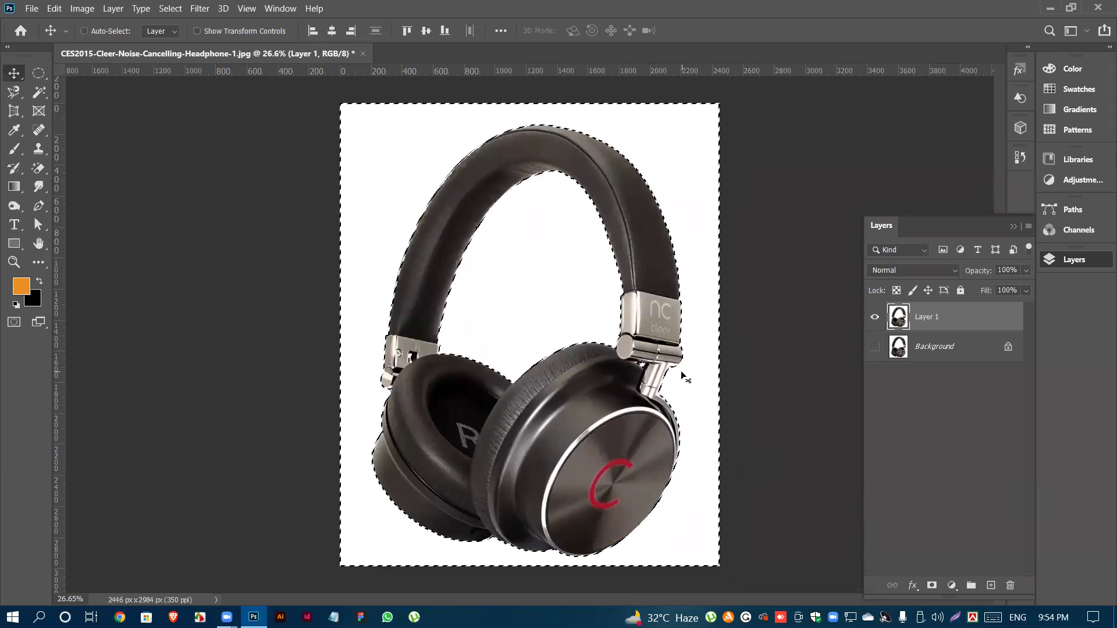
key(ctrl+d)
key(ctrl+Escape)
click(780, 6)
key(ctrl+shift+i)
- Invert the headphone selection, delete the white background from Layer 1, and deselect
key(ctrl+minus)
key(ctrl+minus)
key(ctrl+minus)
scroll(576, 302, up, 3)
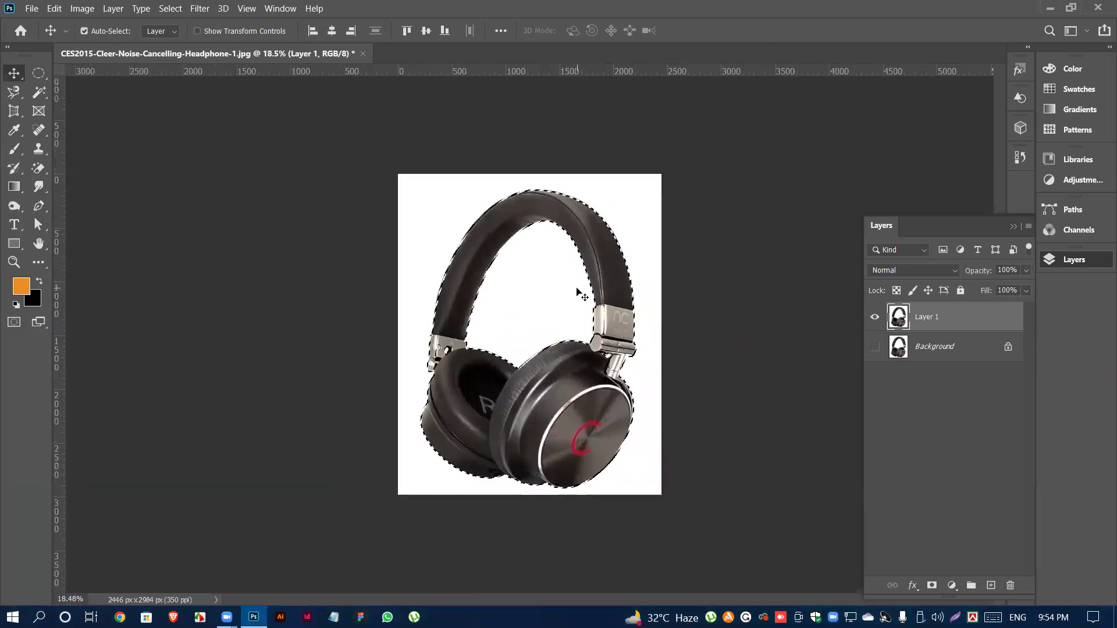
key(ctrl+shift+i)
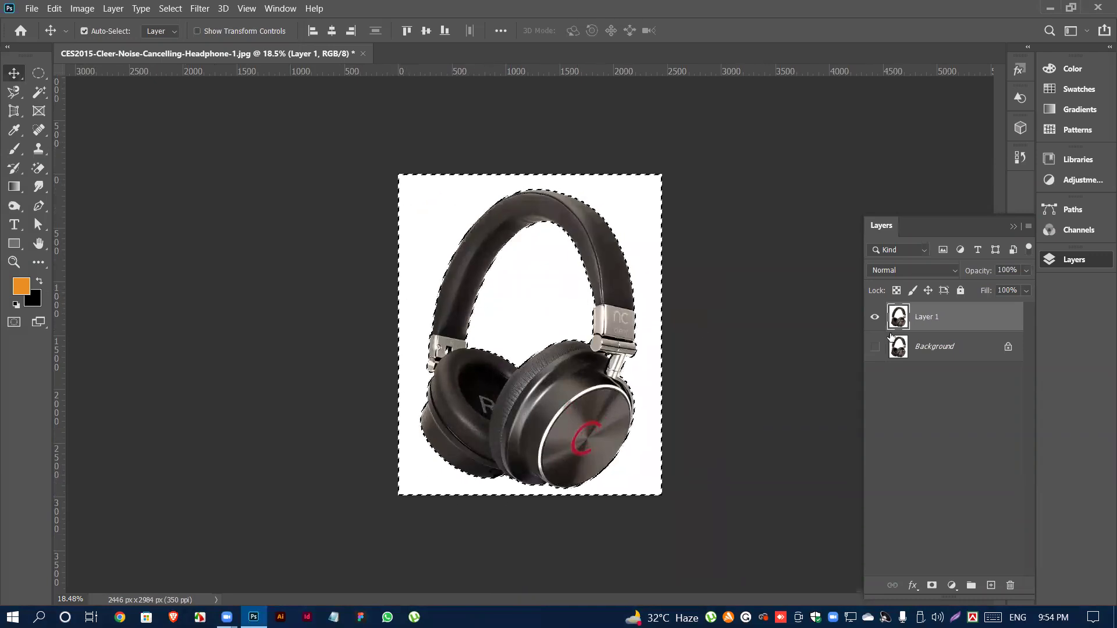
key(Delete)
key(ctrl+d)
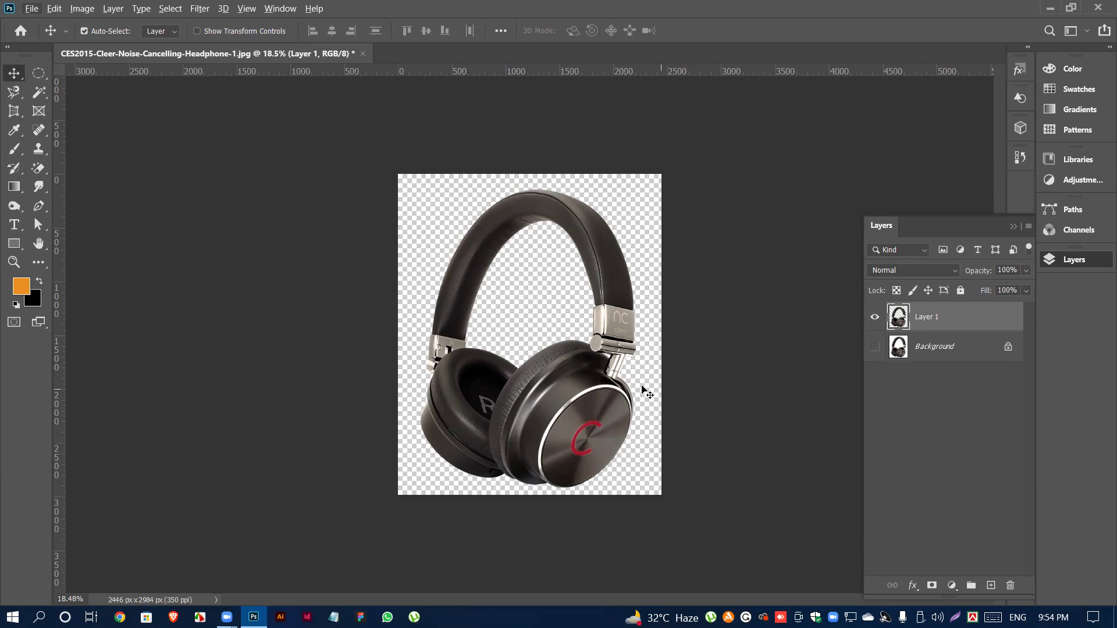
- Double the canvas width to 4892 pixels, anchoring the image at the middle left so the extra space extends rightward
click(82, 8)
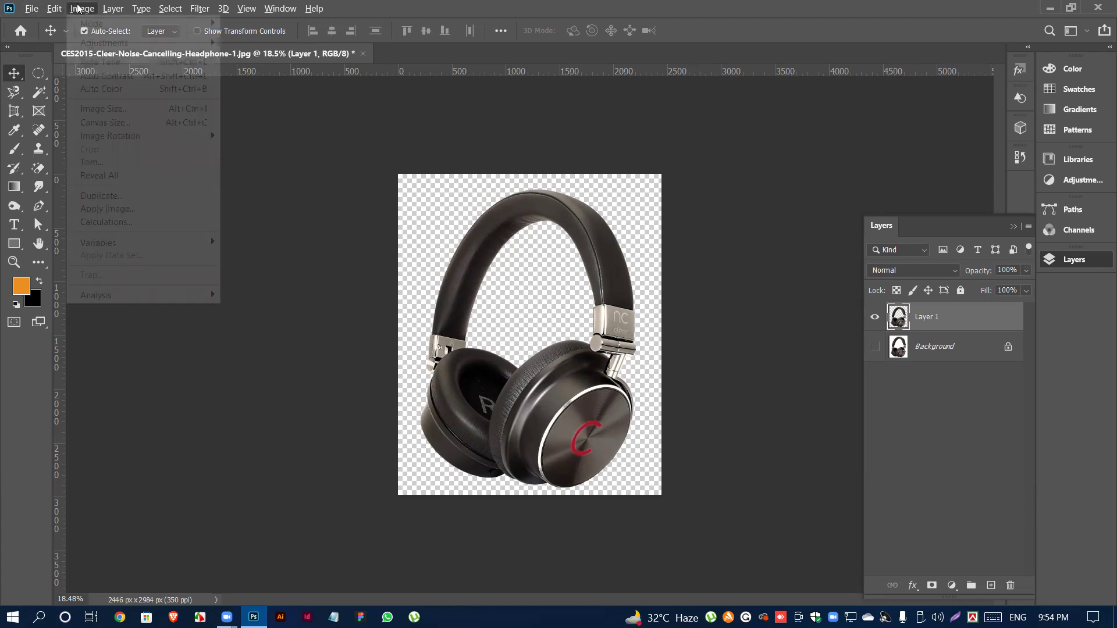
click(112, 123)
click(726, 227)
click(764, 182)
text(*)
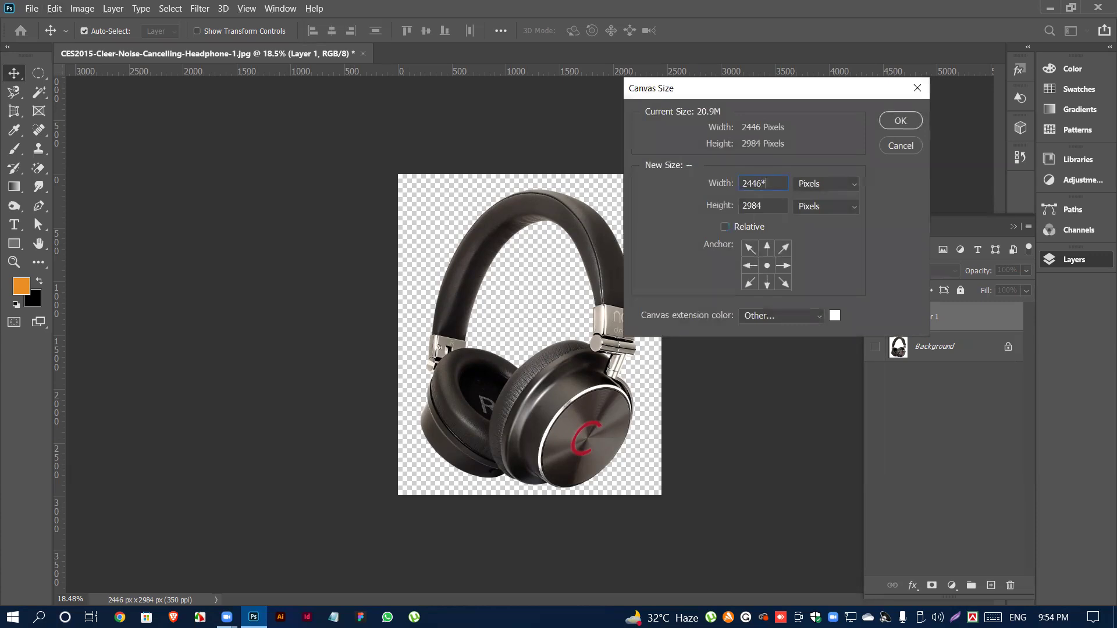
text(2)
click(751, 267)
click(751, 268)
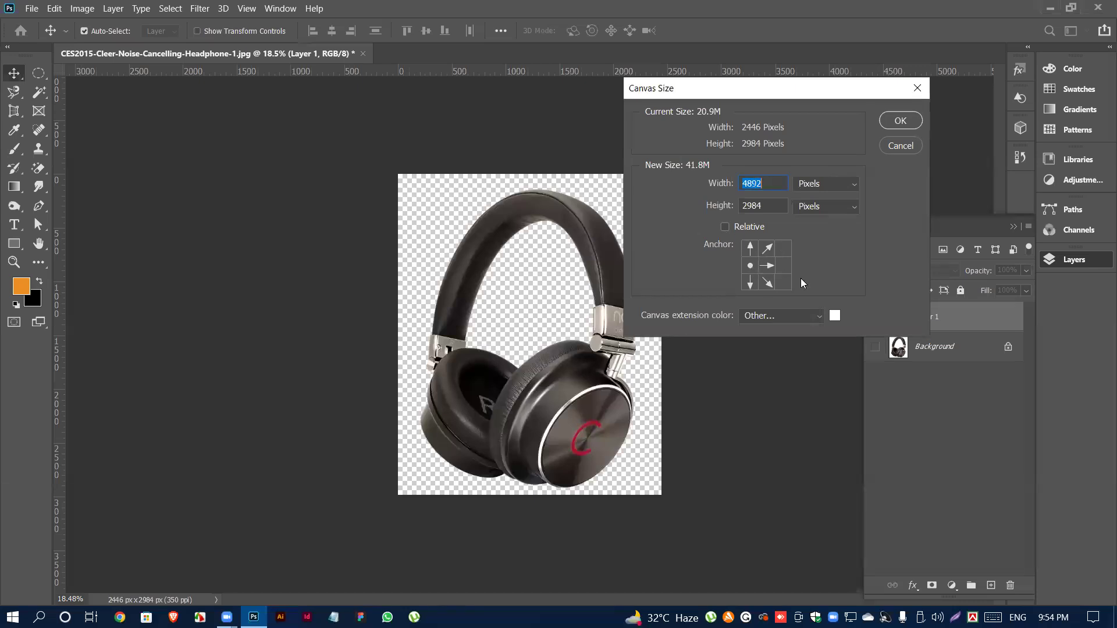
click(913, 125)
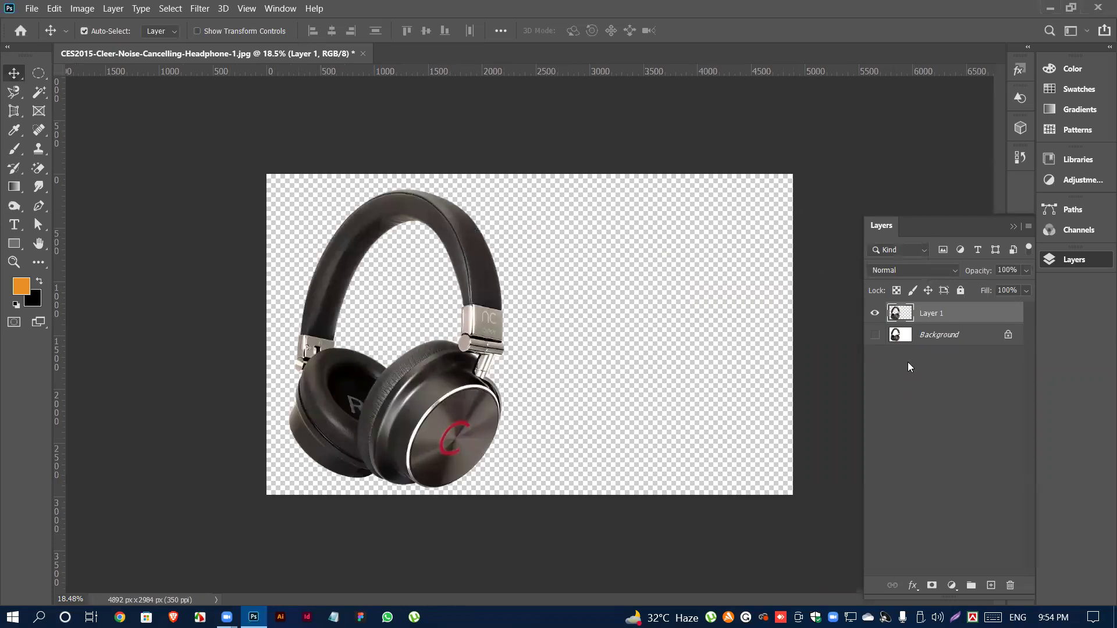
- Show the Background layer and move the cut-out headphones into the empty right half of the canvas, beside the original
click(875, 336)
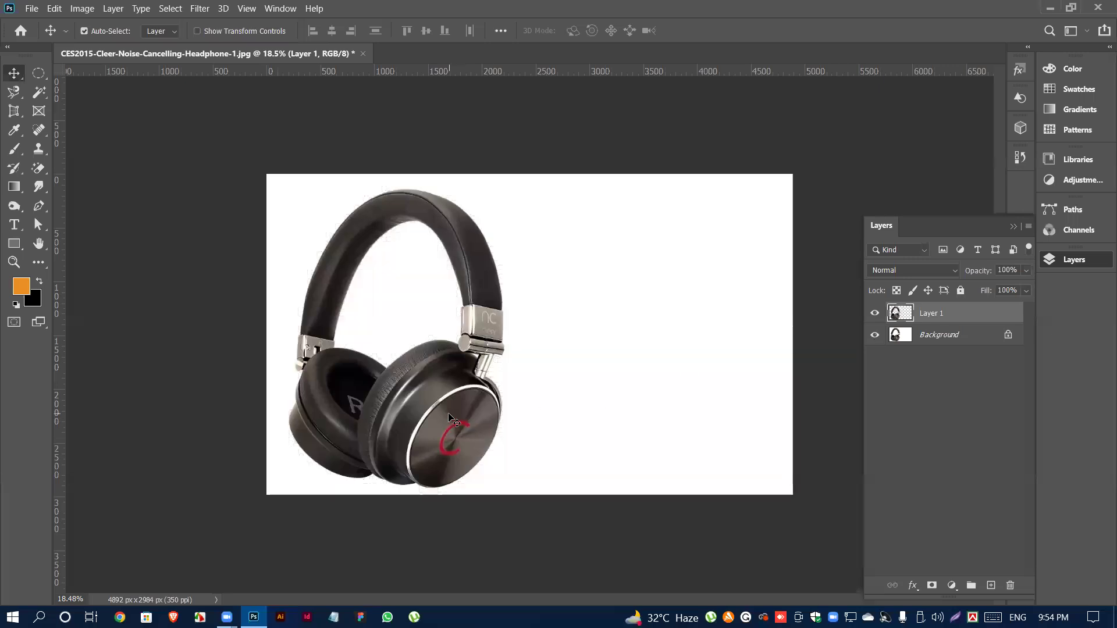
drag(454, 414, 702, 425)
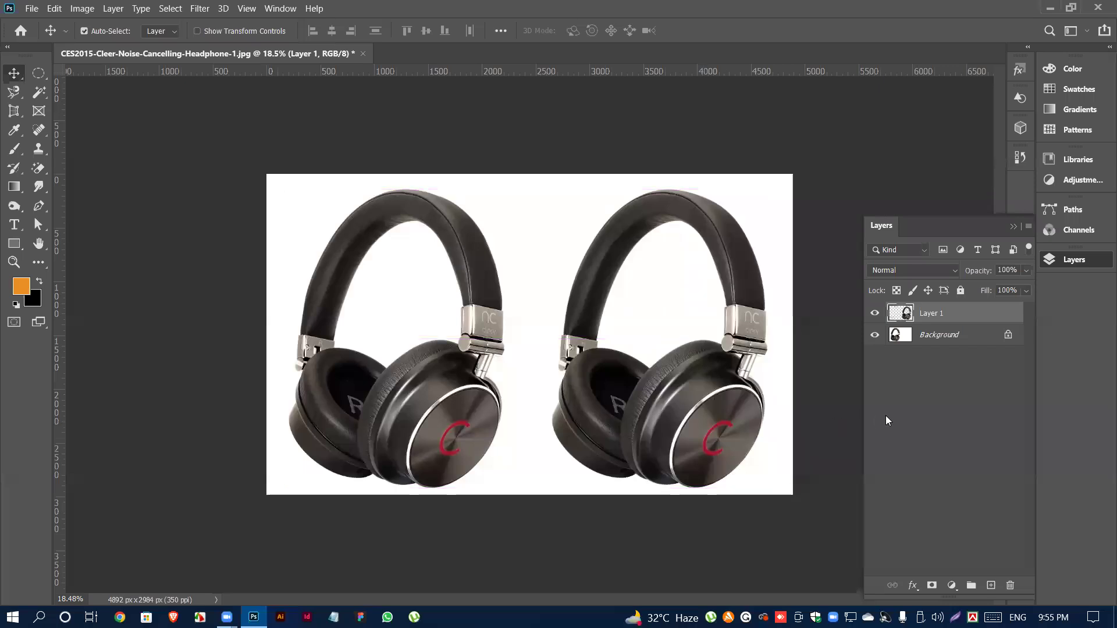
click(874, 334)
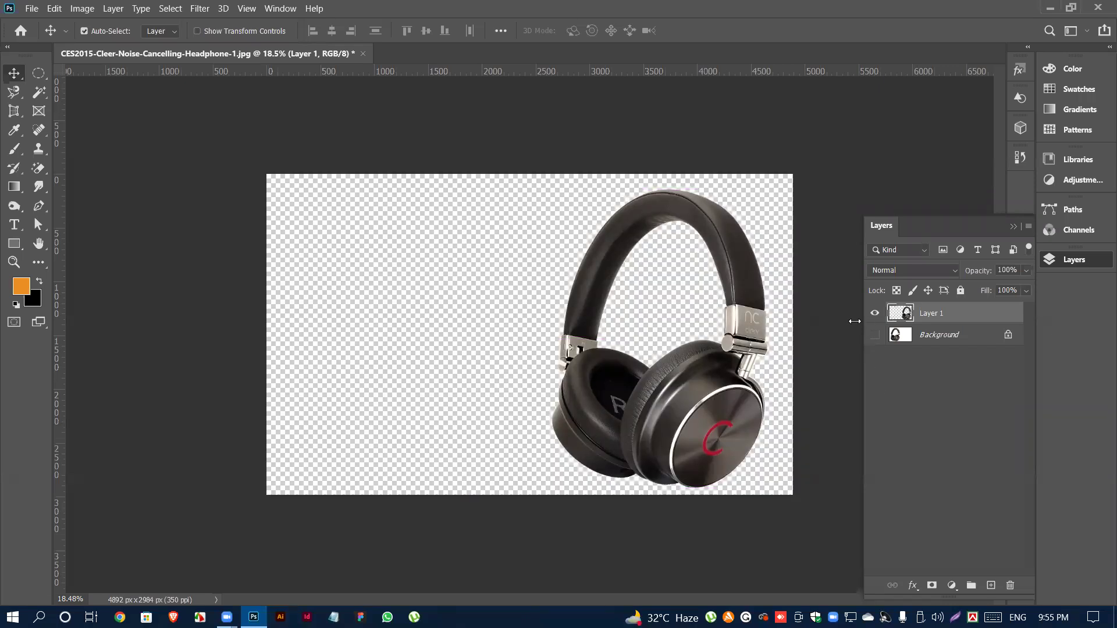
click(875, 335)
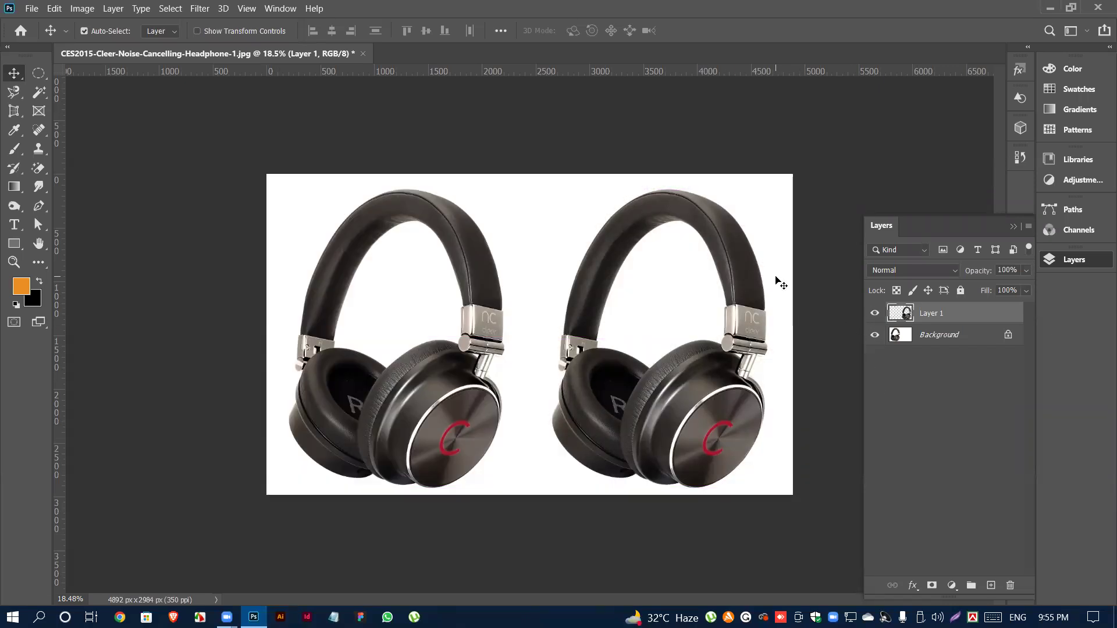
scroll(777, 276, up, 10)
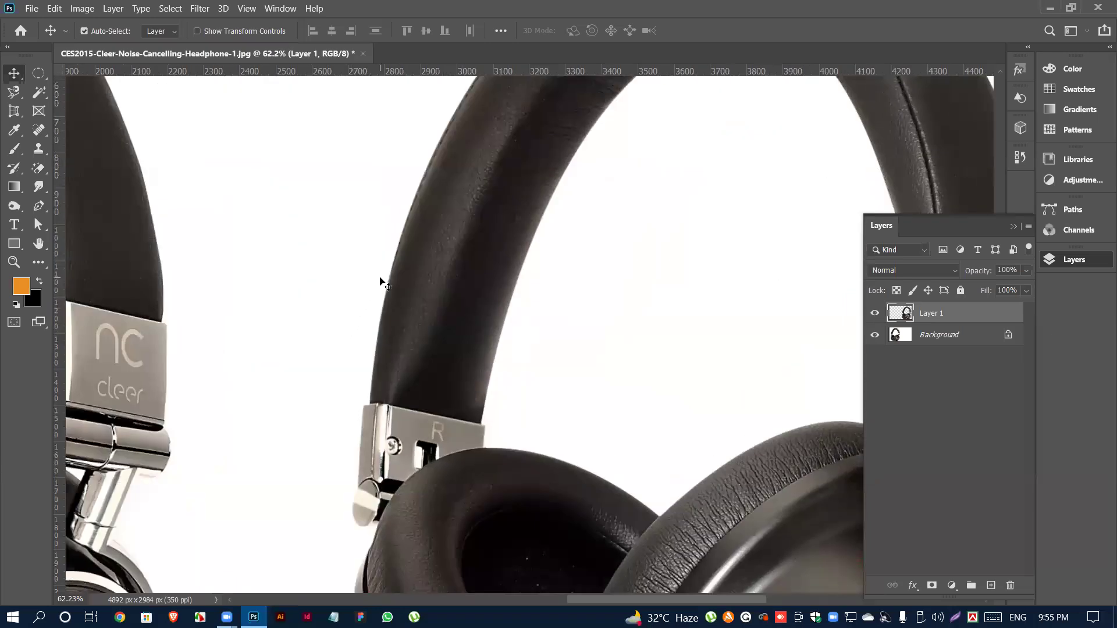
scroll(387, 295, down, 4)
scroll(391, 304, down, 2)
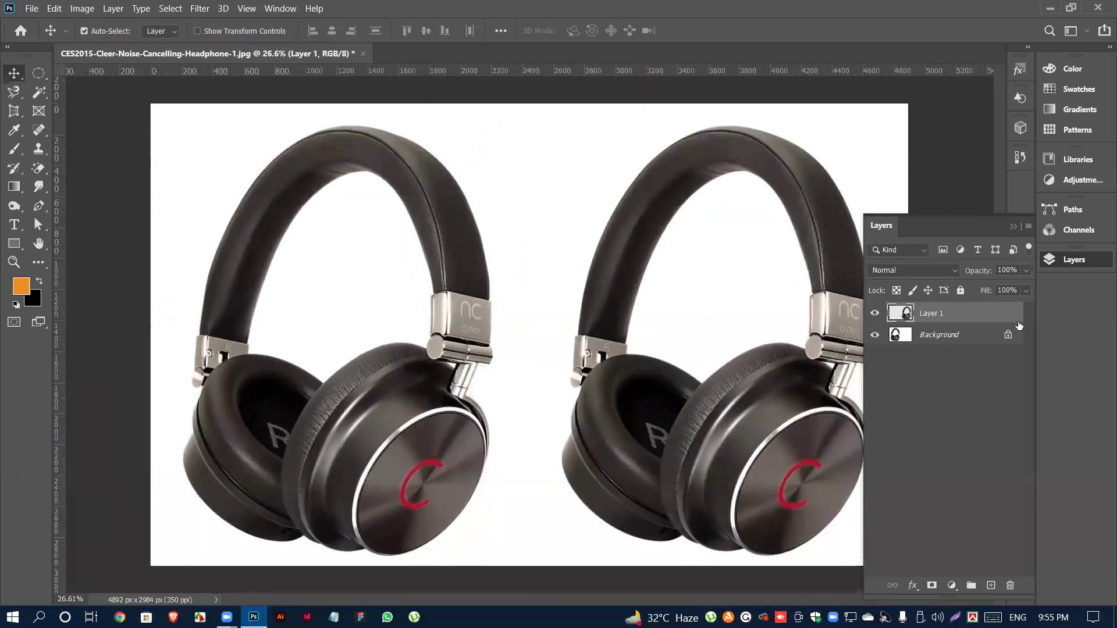
- Draw a rectangle shape about 2710 by 3259 px over the canvas's right half, directly above the Background layer
click(972, 338)
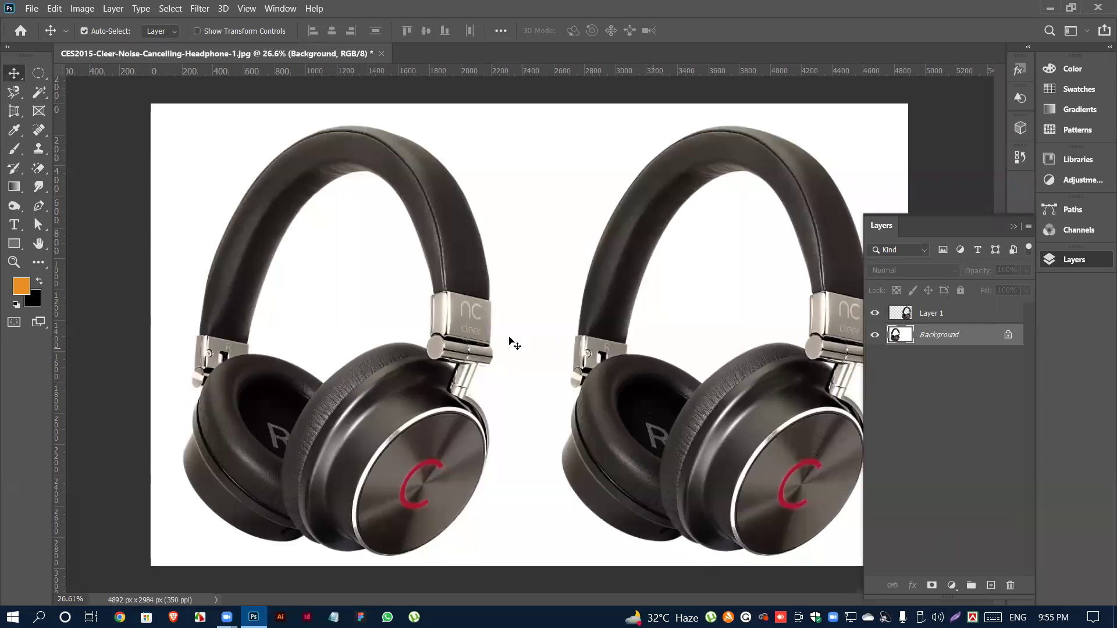
scroll(419, 314, down, 2)
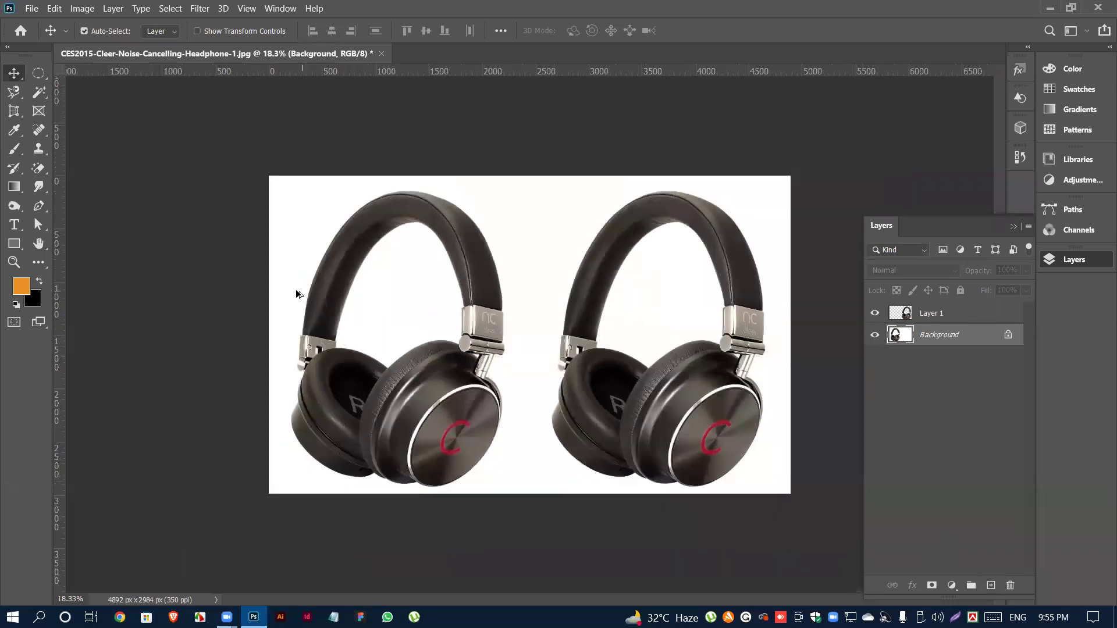
click(14, 244)
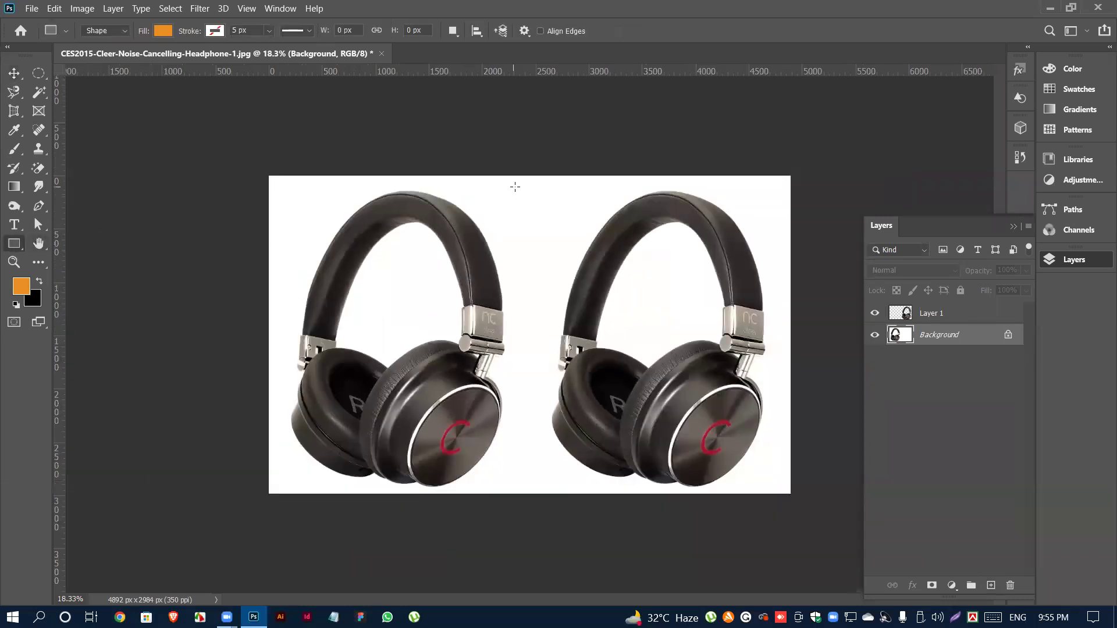
drag(520, 162, 808, 511)
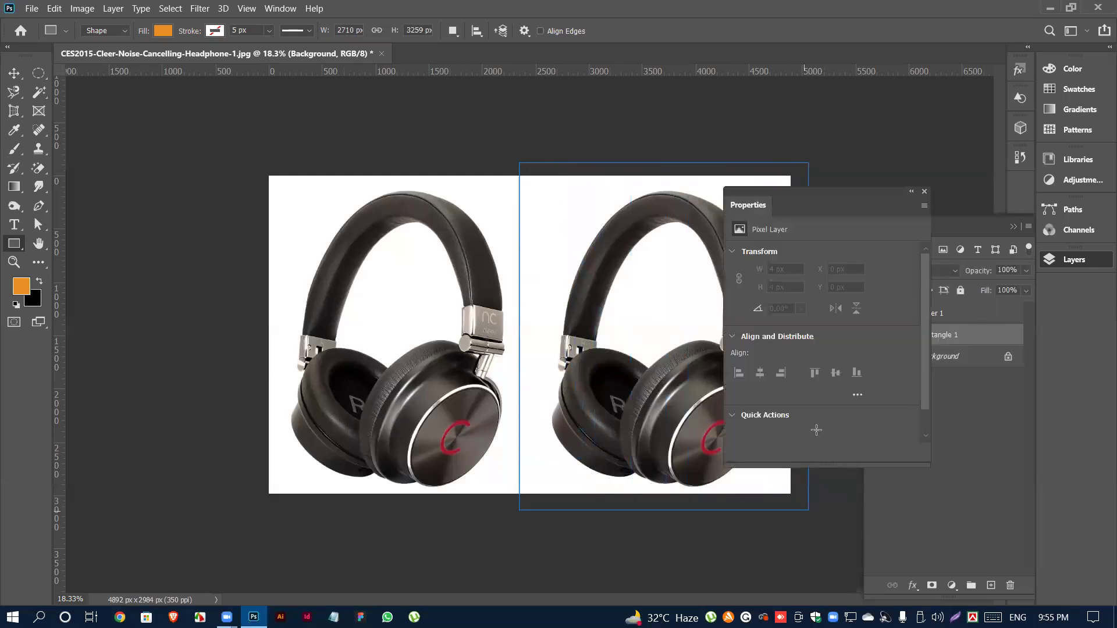
click(924, 191)
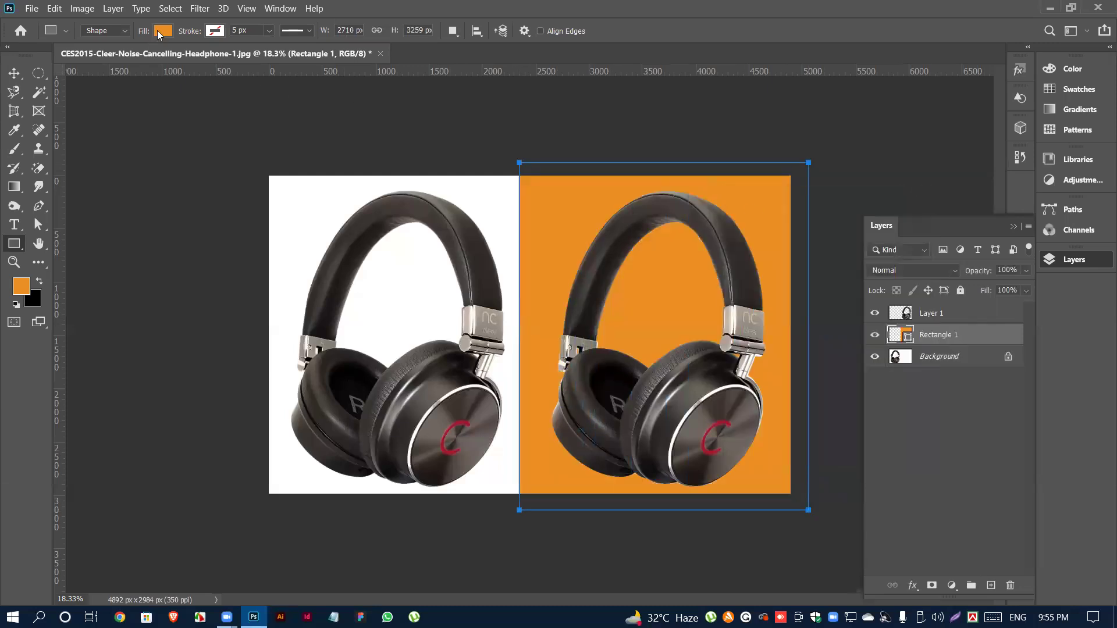
- Set the rectangle's fill to red ff0000 and return to the Move tool
click(162, 30)
click(253, 58)
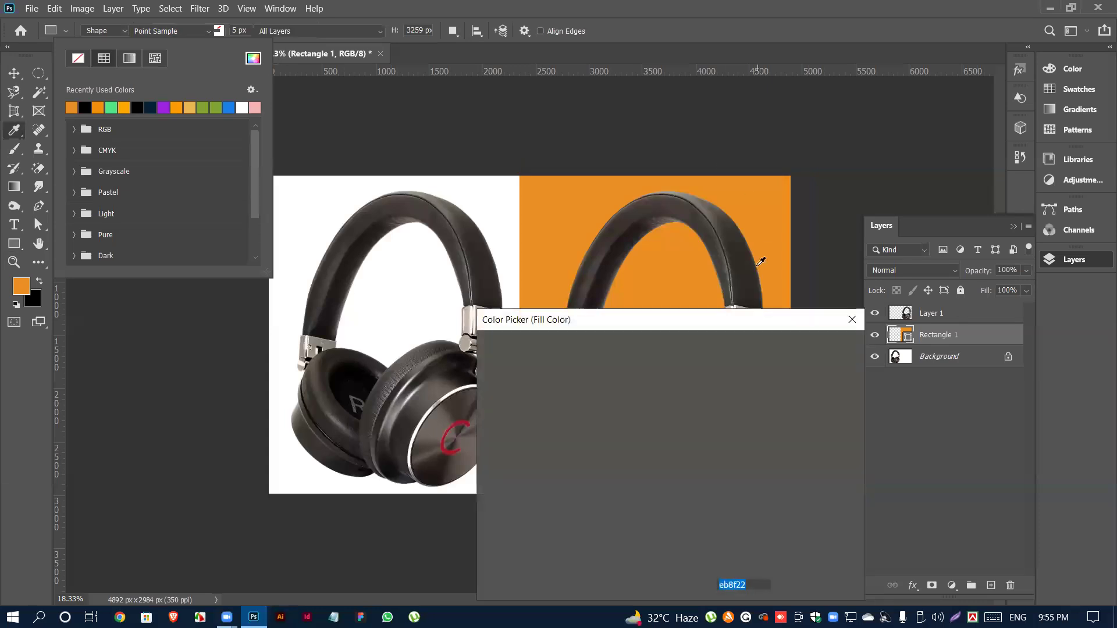
text(ff0000)
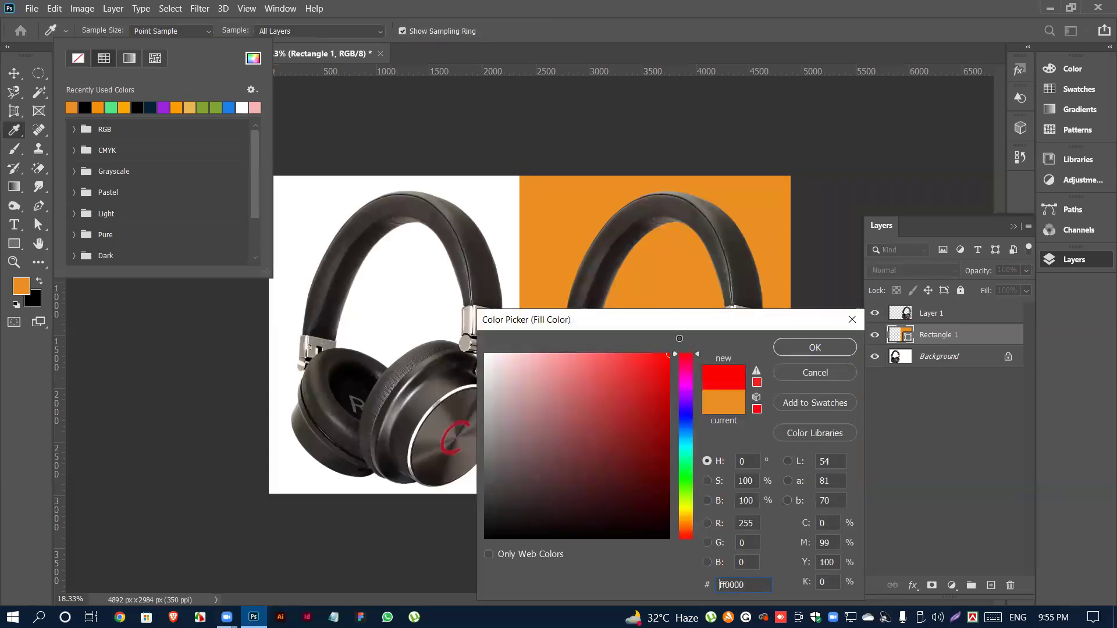
click(814, 348)
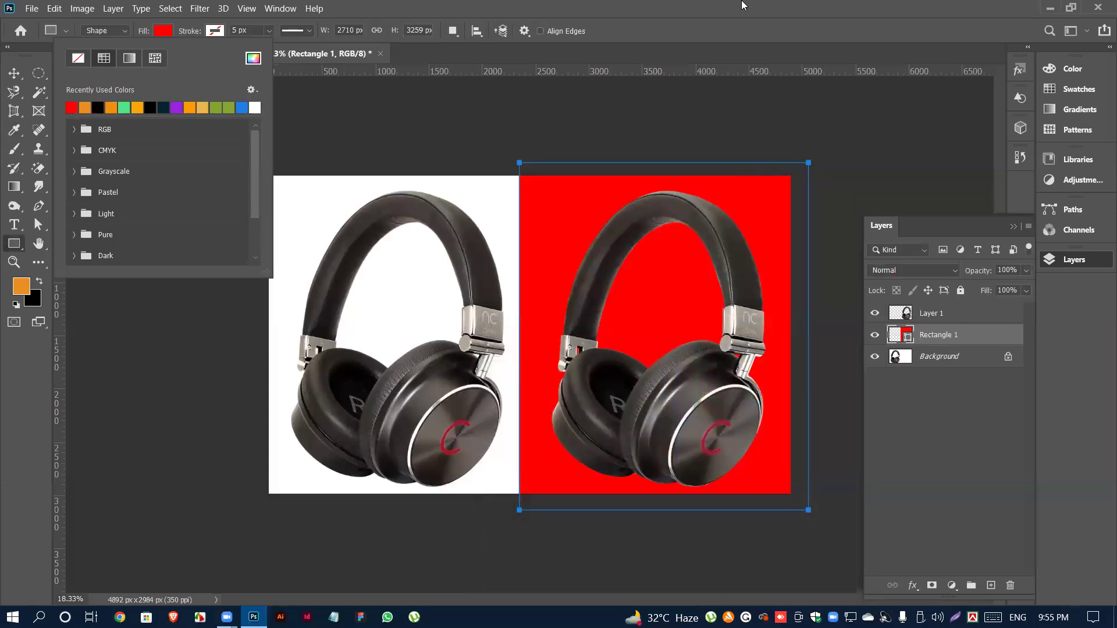
click(742, 3)
click(16, 72)
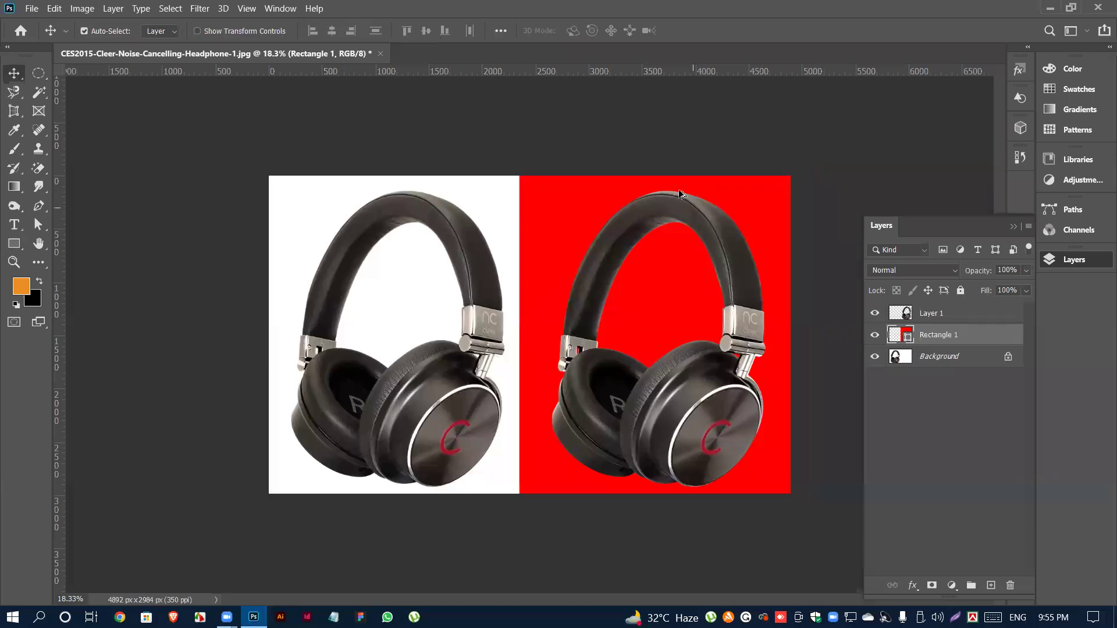
- Examine the headband's outer and inner cutout edges against the red backdrop, and compare the cutout with the original
scroll(783, 174, up, 5)
scroll(780, 75, up, 7)
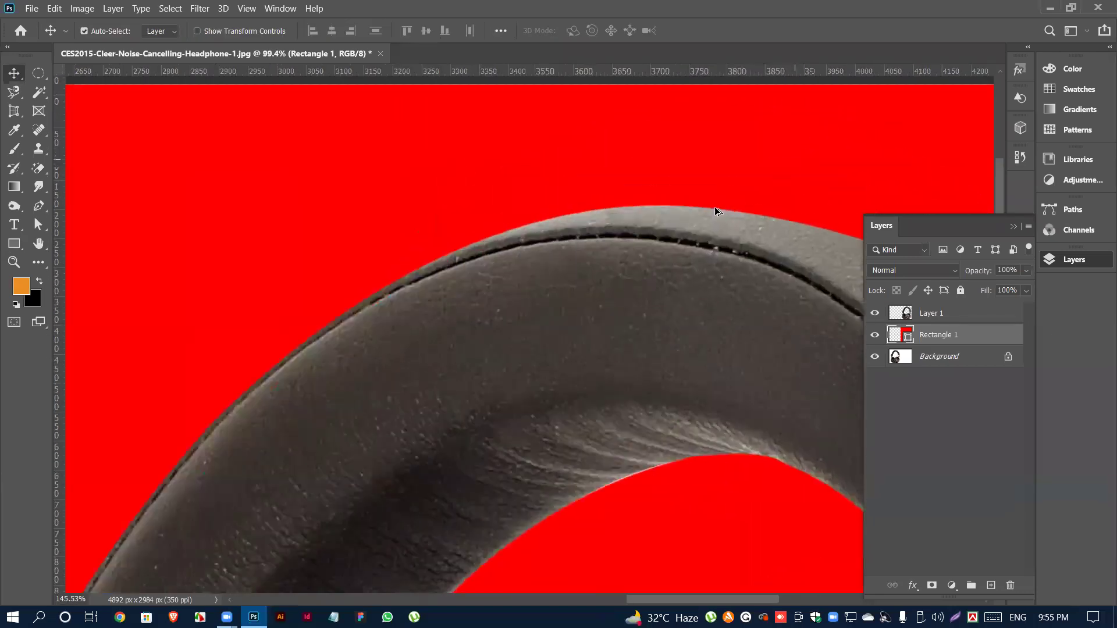
scroll(564, 201, up, 2)
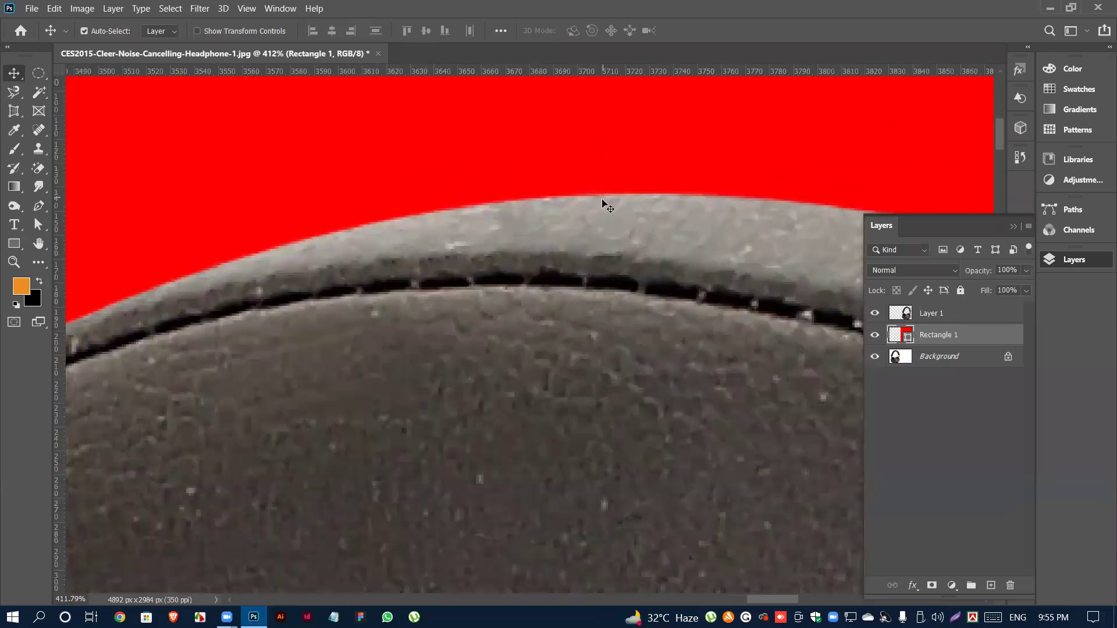
scroll(594, 227, down, 2)
scroll(589, 235, down, 2)
scroll(611, 277, up, 4)
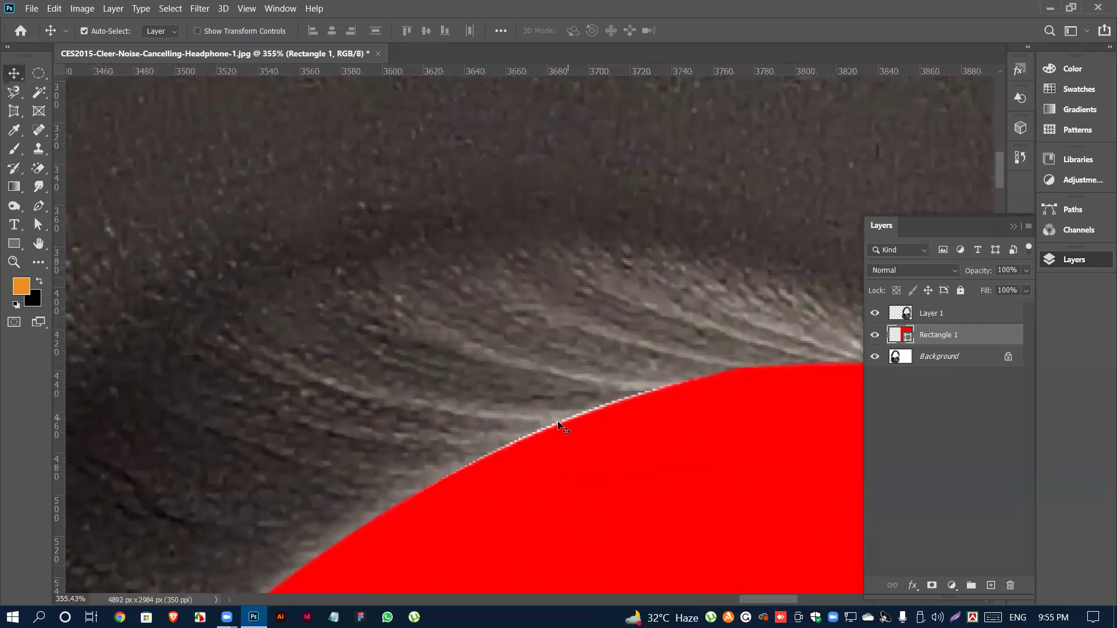
scroll(578, 413, down, 7)
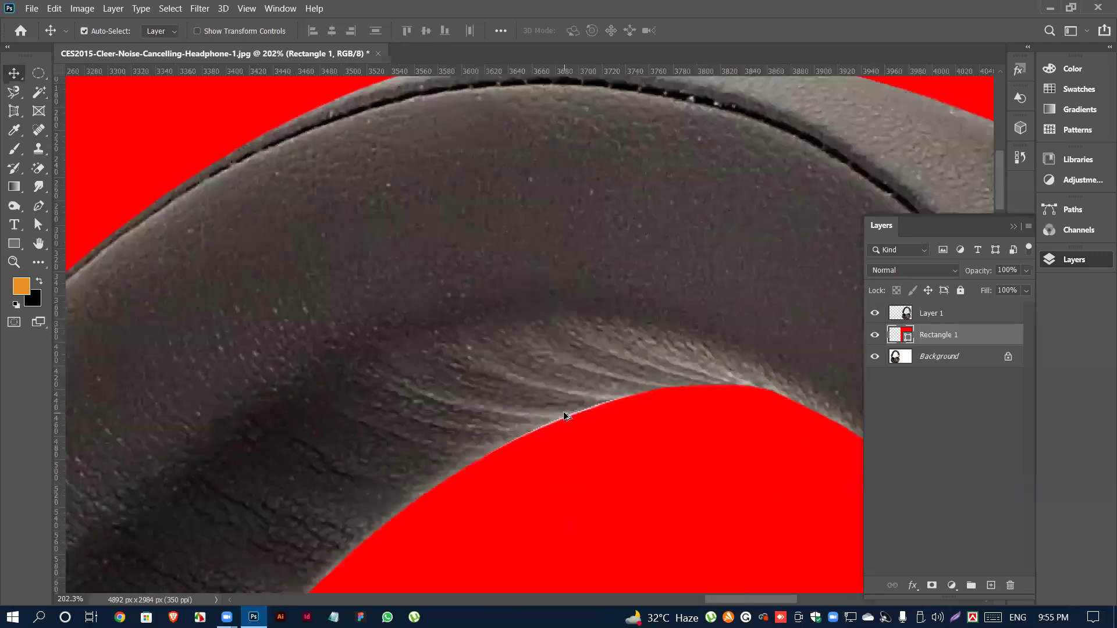
scroll(570, 415, down, 2)
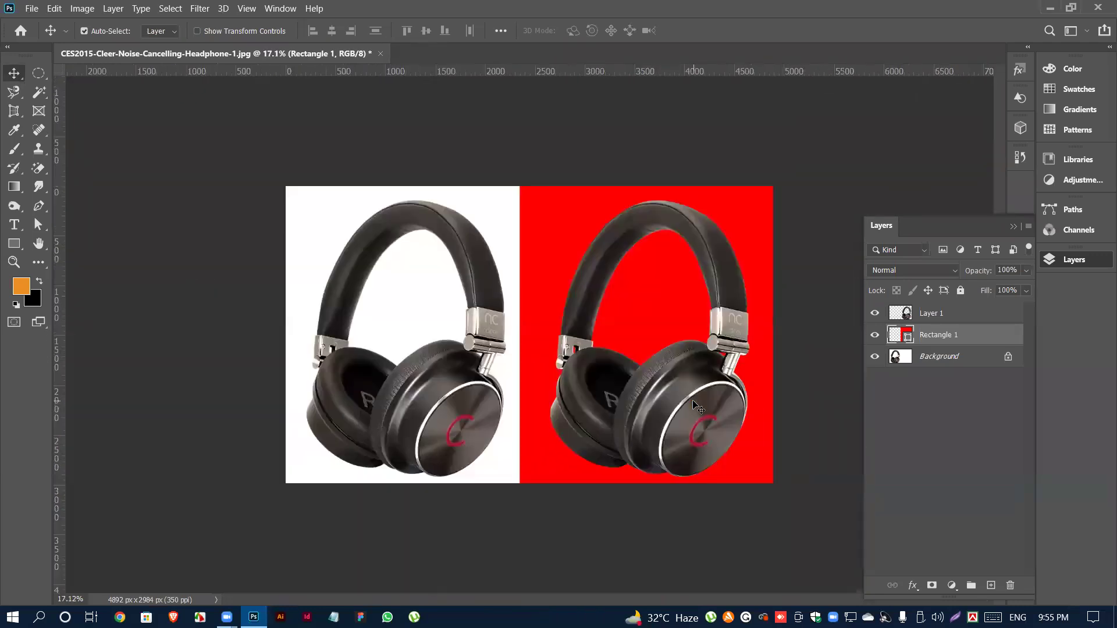
scroll(657, 515, left, 2)
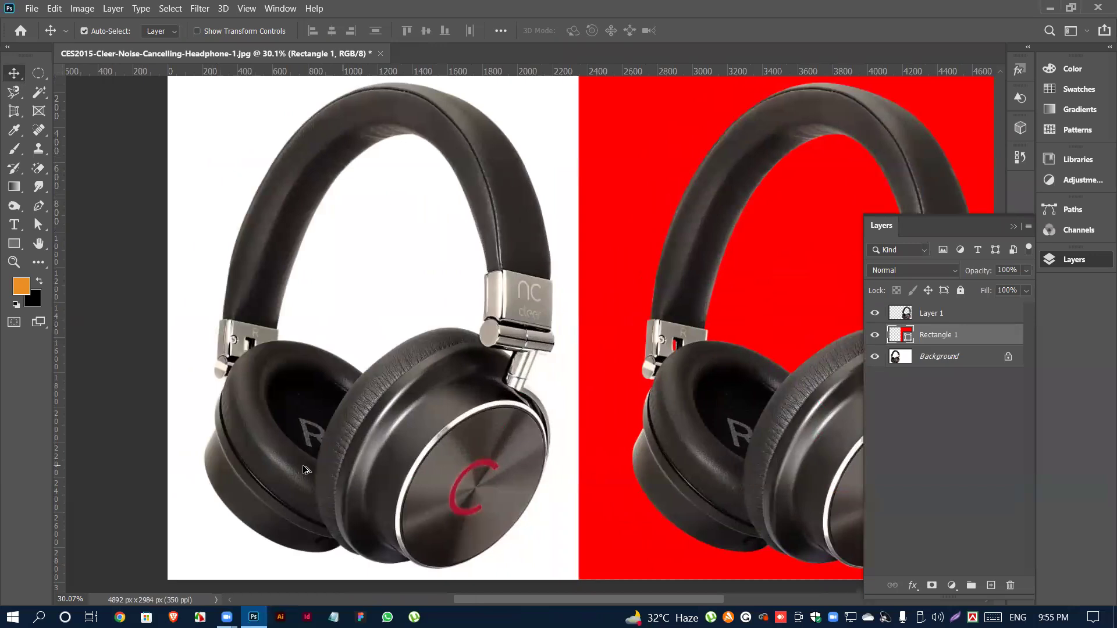
scroll(308, 471, down, 3)
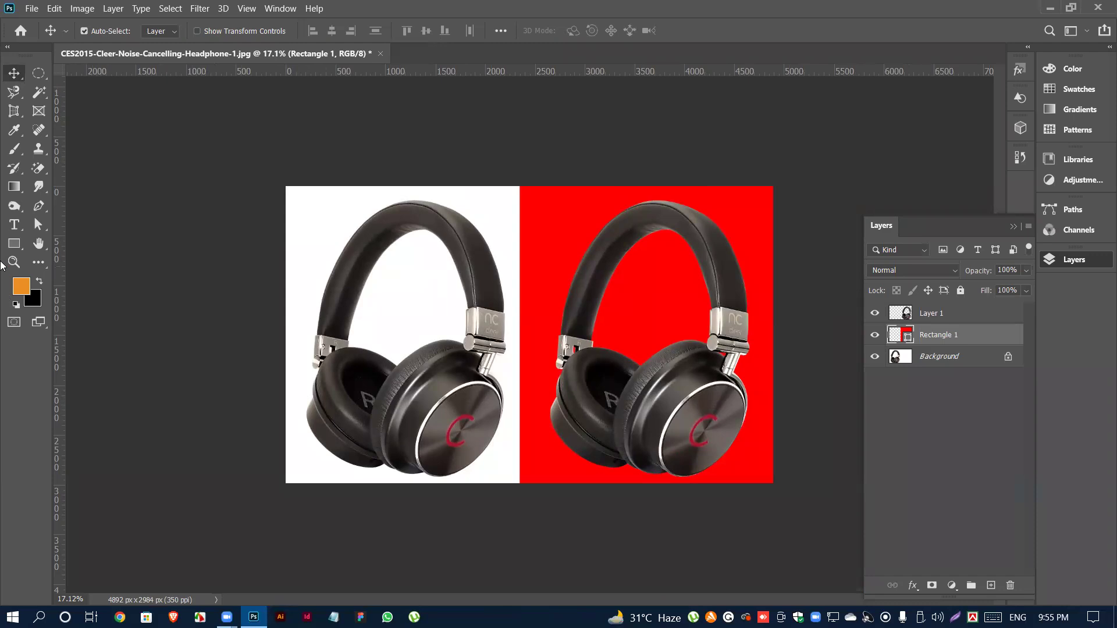
- Add a new layer above Layer 1 and place the text "Before" in the upper right corner of the white half
click(14, 225)
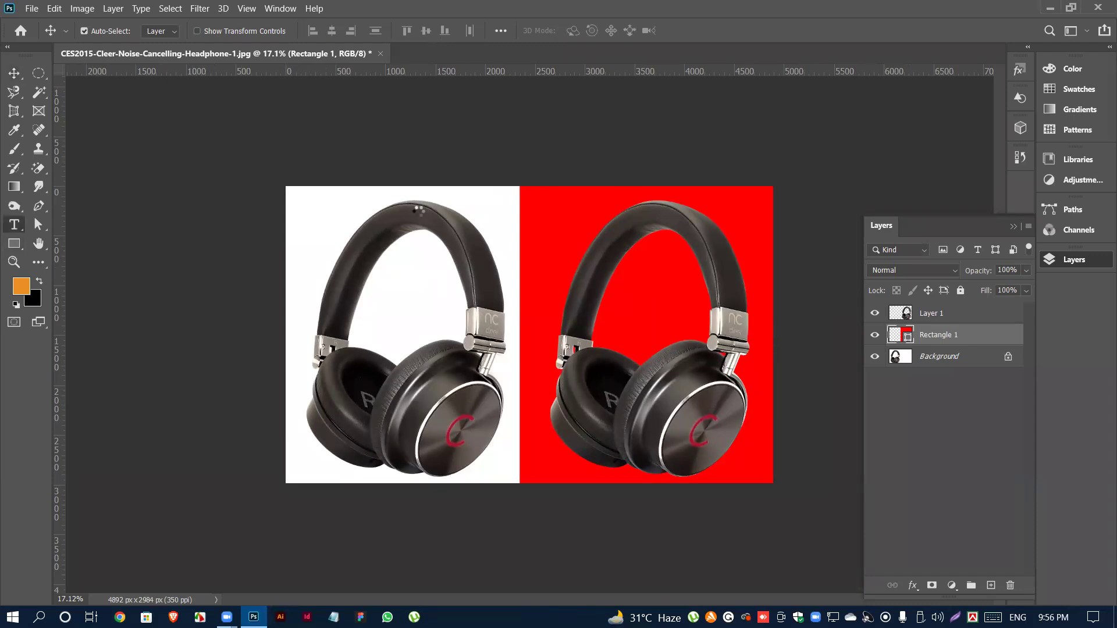
click(13, 74)
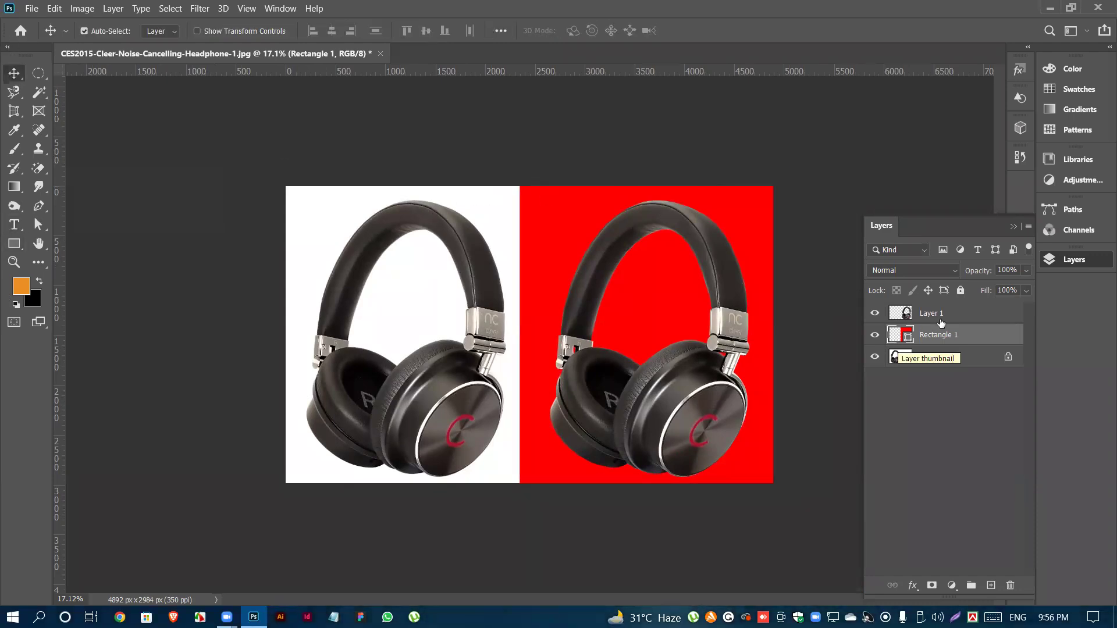
click(939, 314)
click(992, 585)
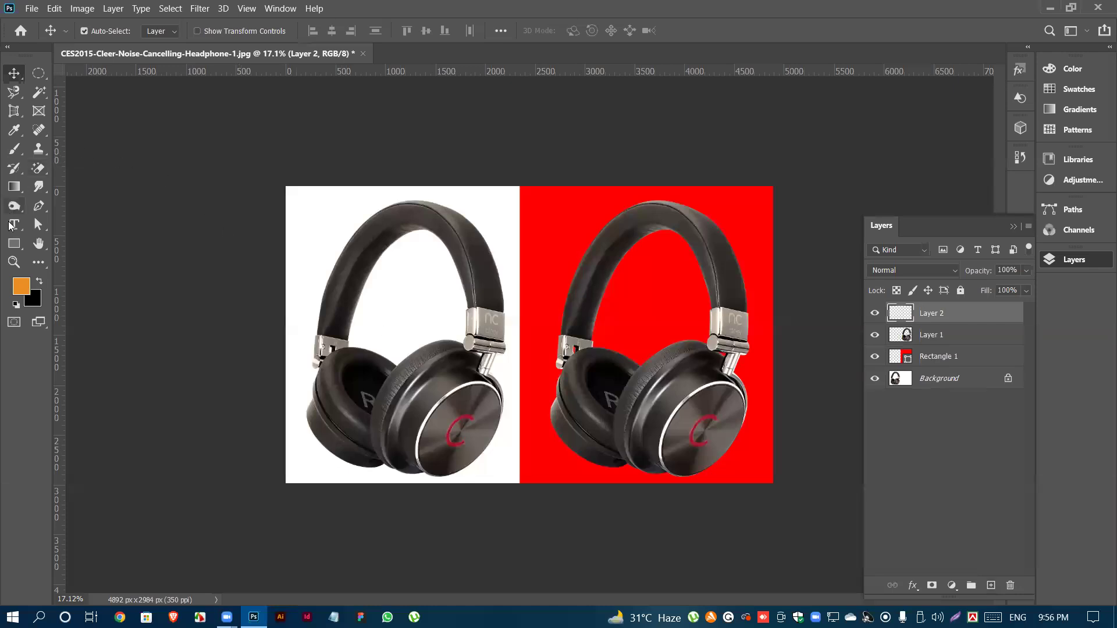
click(14, 225)
click(485, 199)
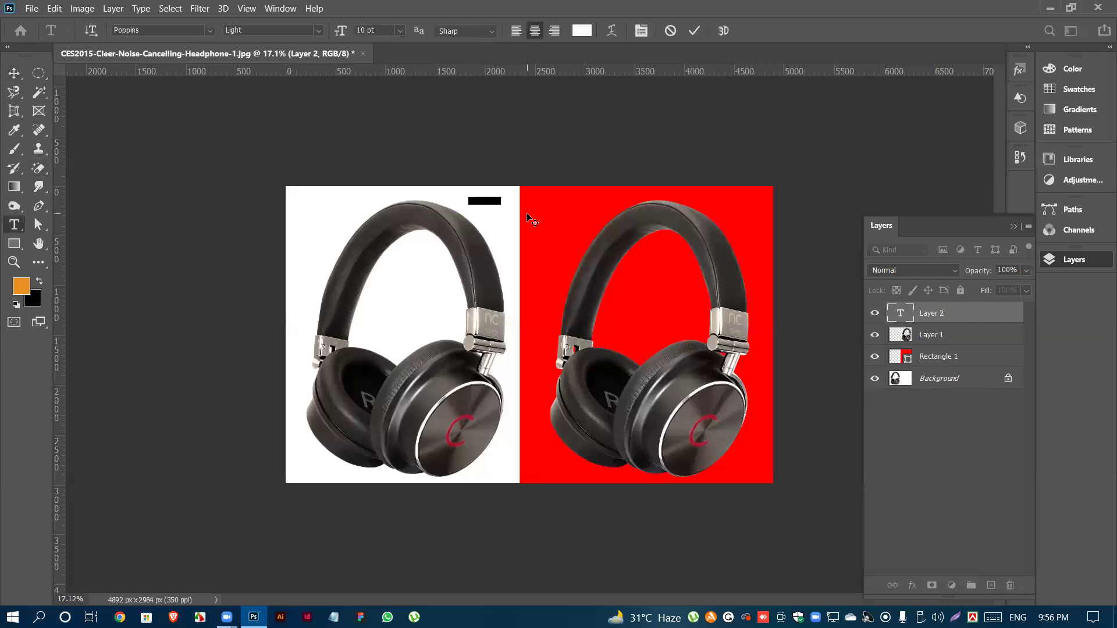
key(BackSpace)
key(ctrl+a)
- Set the colour of the "Before" text to dark grey
click(583, 31)
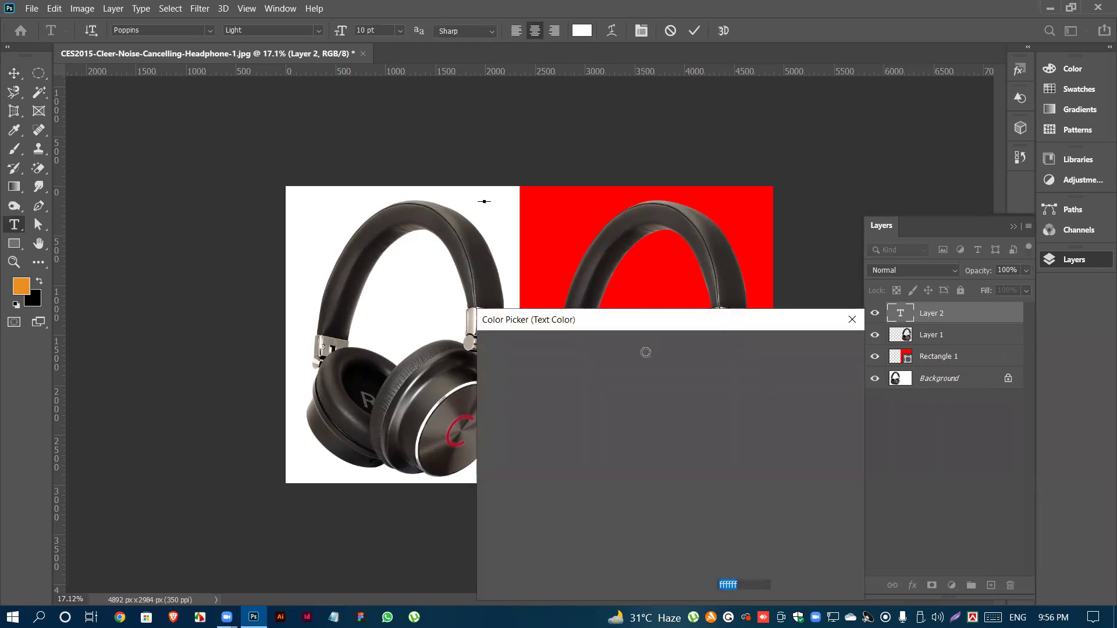
mouse_move(537, 436)
mouse_down()
mouse_move(495, 457)
mouse_move(472, 488)
mouse_up()
click(792, 348)
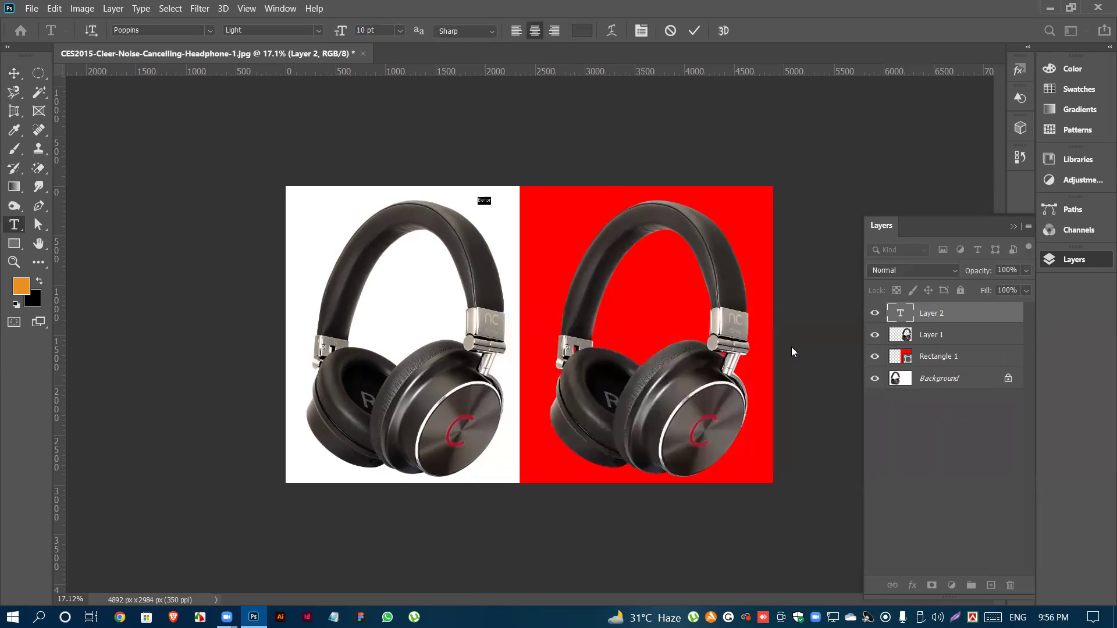
- Set the size of the "Before" text to 24 pt, commit it and return to the Move tool
click(486, 199)
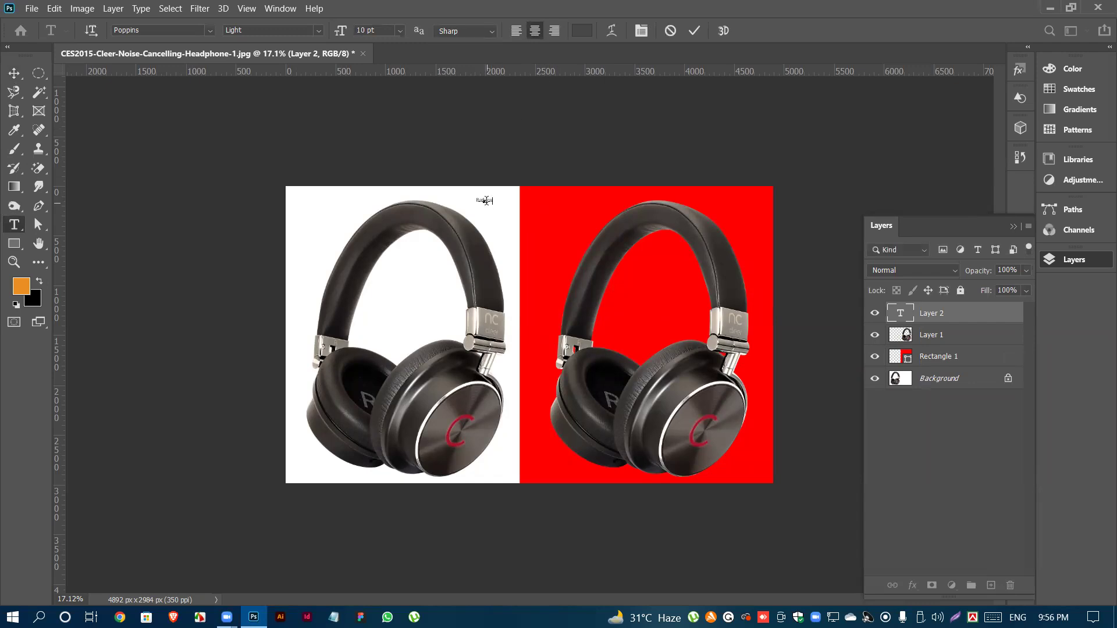
scroll(487, 216, up, 5)
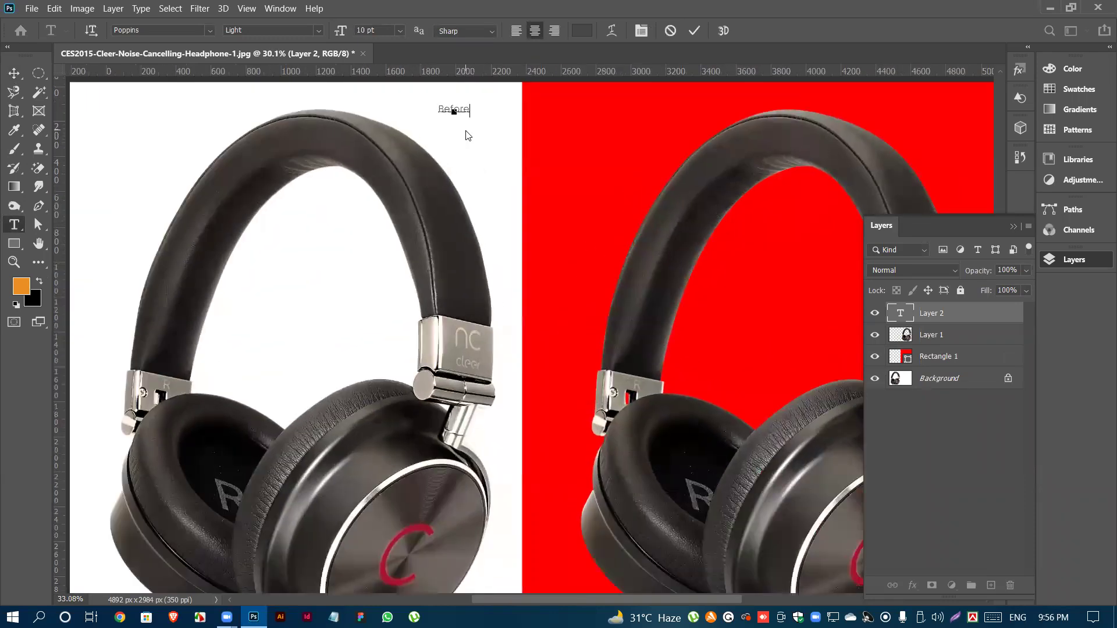
double_click(460, 128)
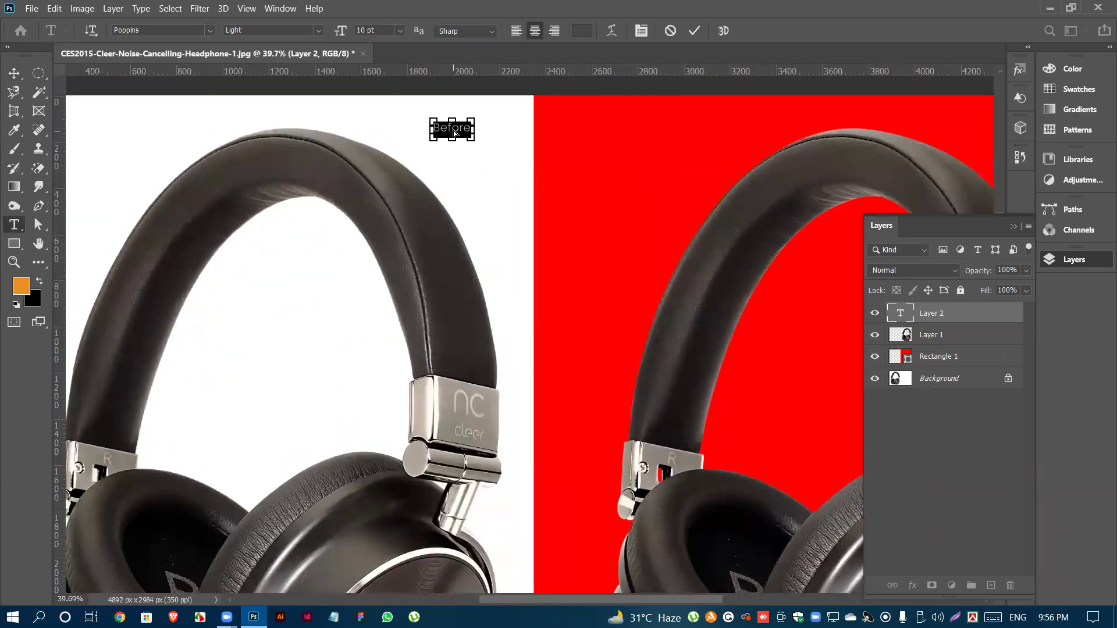
click(397, 32)
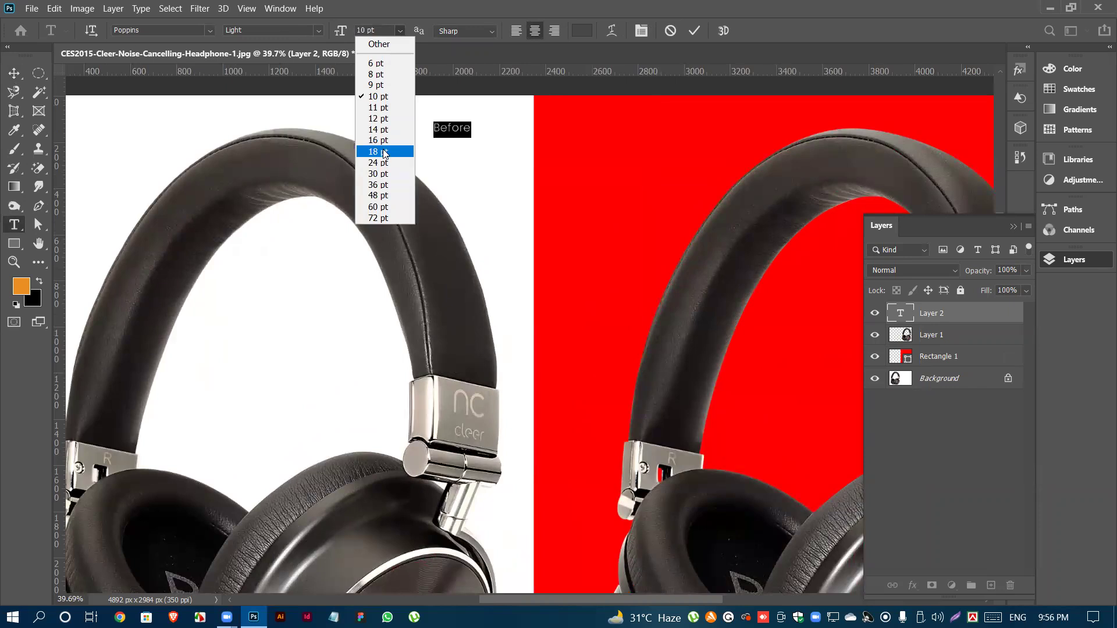
click(397, 163)
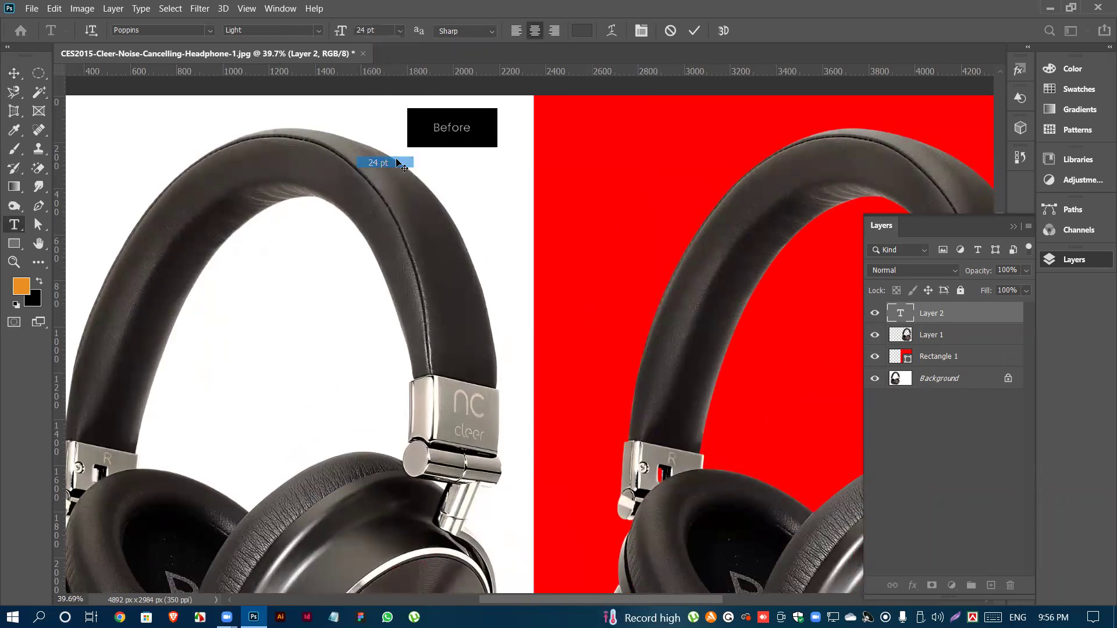
click(694, 31)
click(15, 74)
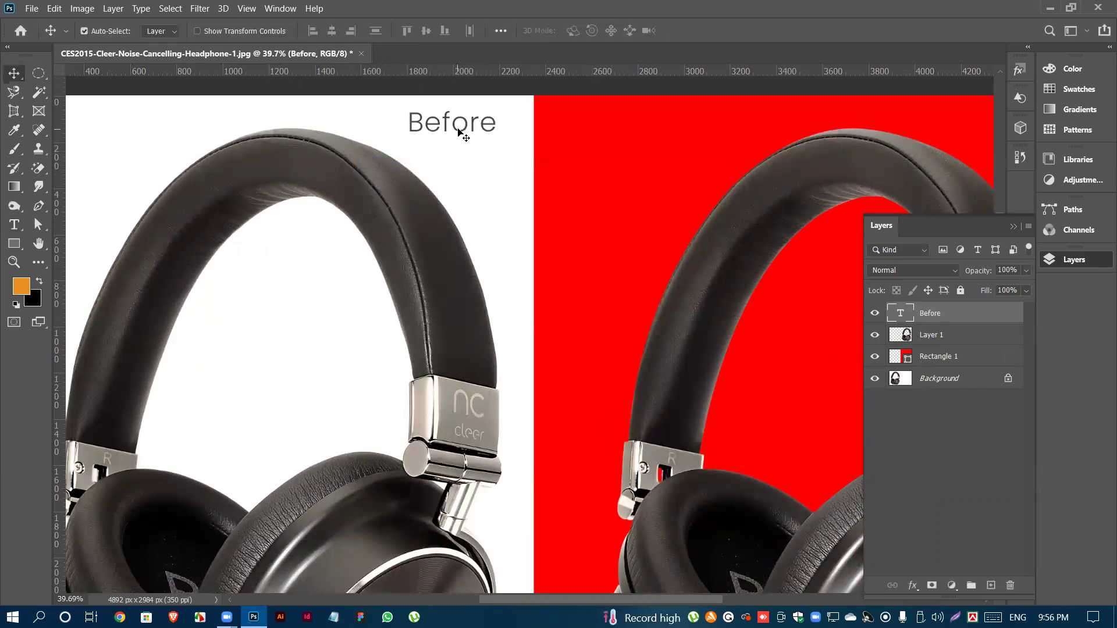
- Duplicate the "Before" label onto the upper red half and change the copy's text to "After"
drag(462, 130, 626, 131)
key(t)
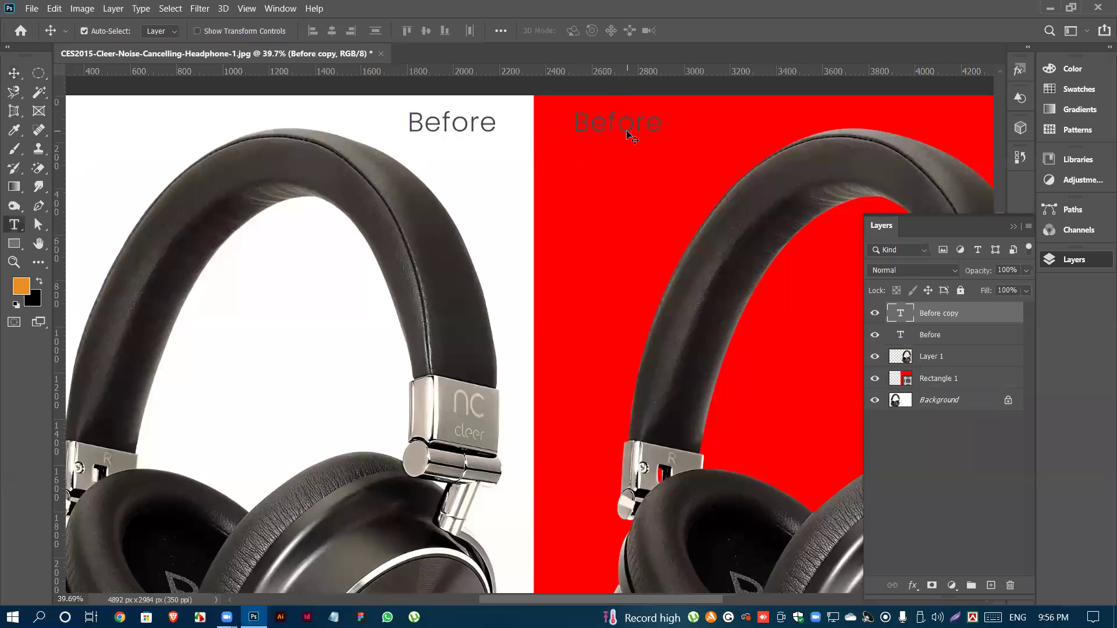
double_click(627, 129)
text(After)
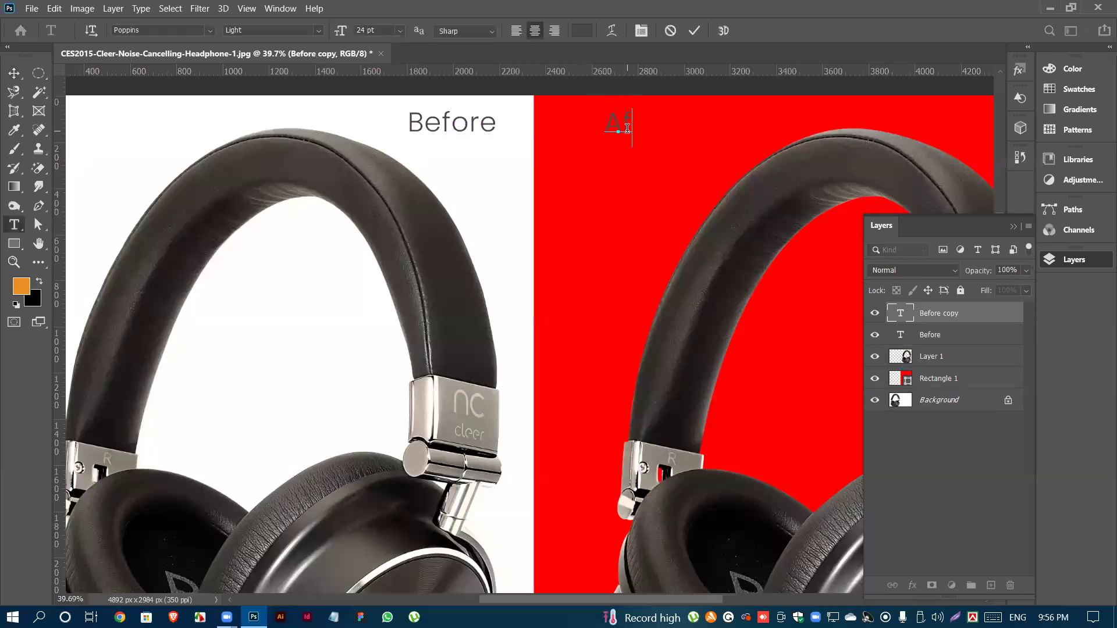
click(699, 29)
key(v)
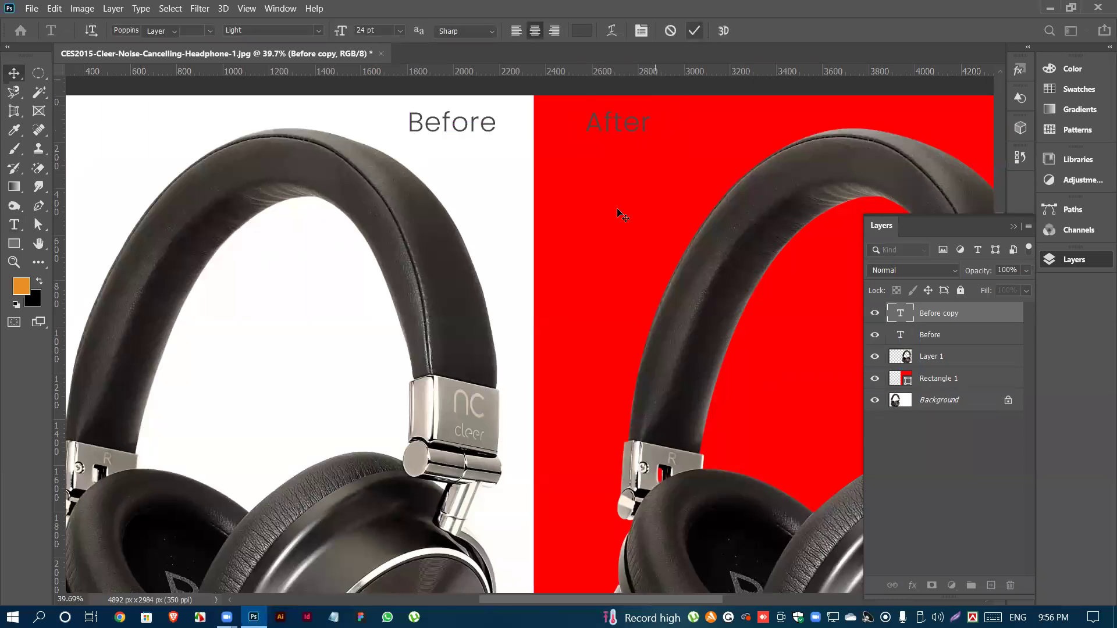
scroll(612, 221, down, 4)
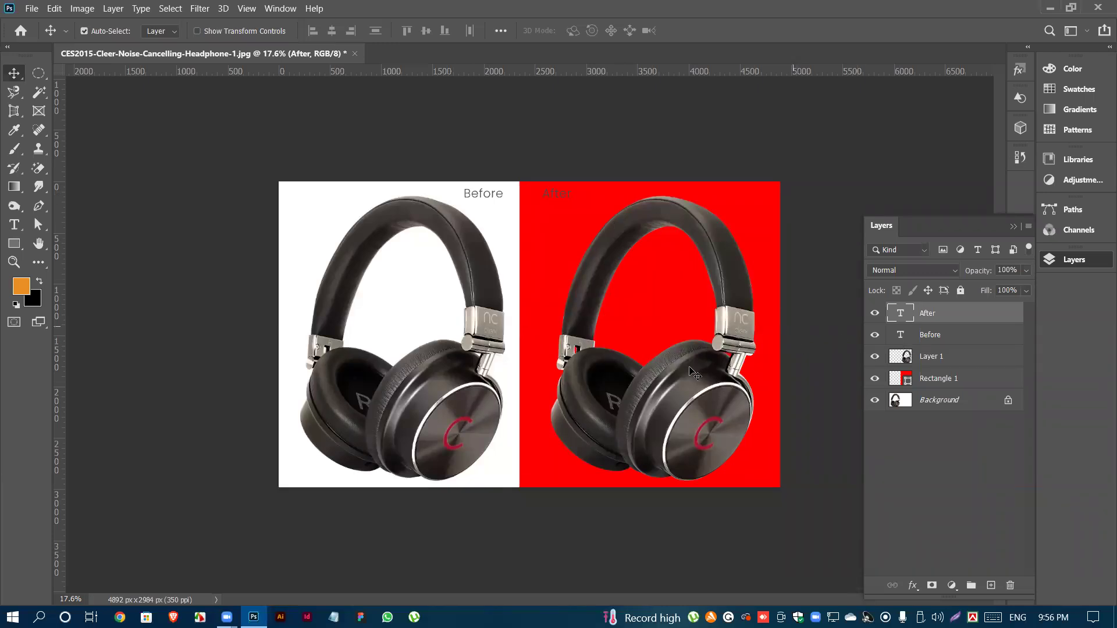
- Draw a test Pen path with two smooth anchor points, from inside the original headband to beside its hinge
click(39, 205)
drag(400, 295, 504, 252)
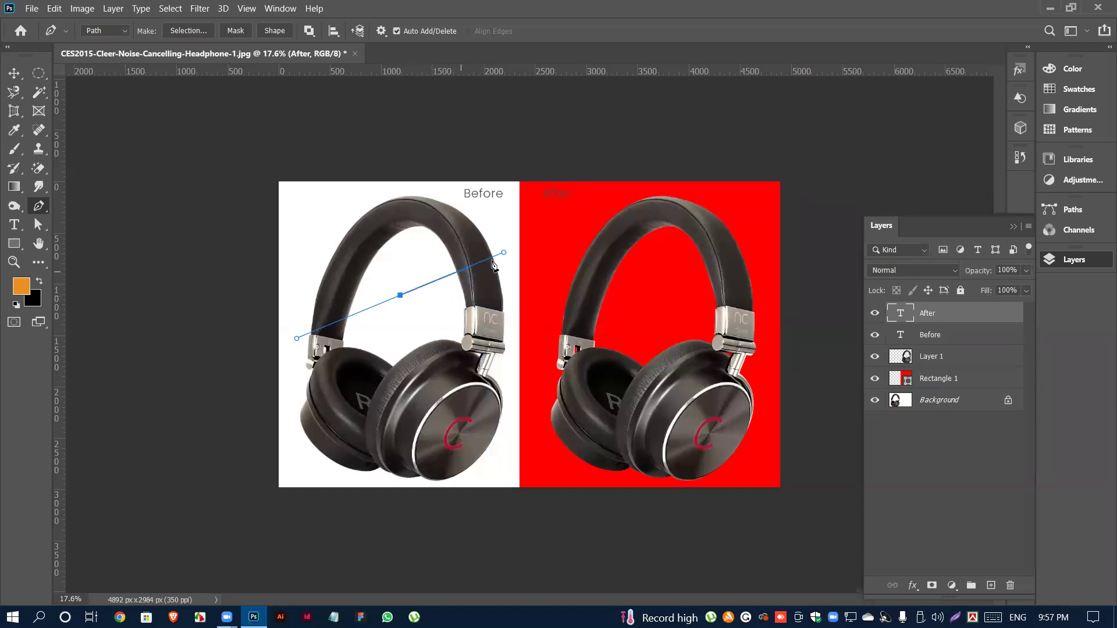
drag(512, 343, 534, 280)
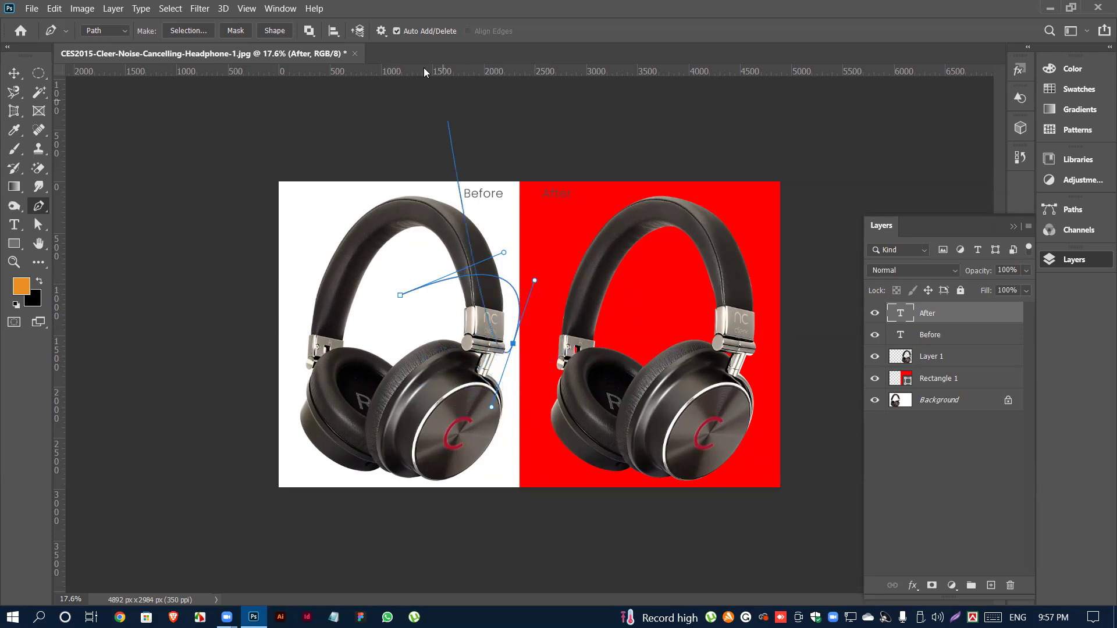
- Set the Pen tool's path display to Light Red with a thickness of 3 px
click(383, 32)
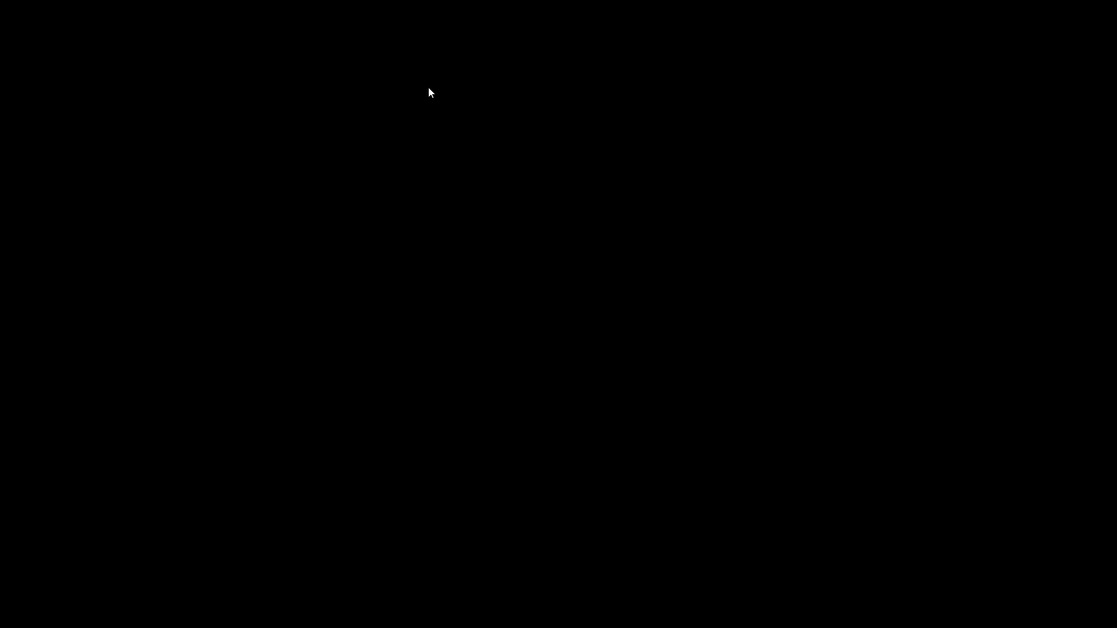
click(413, 82)
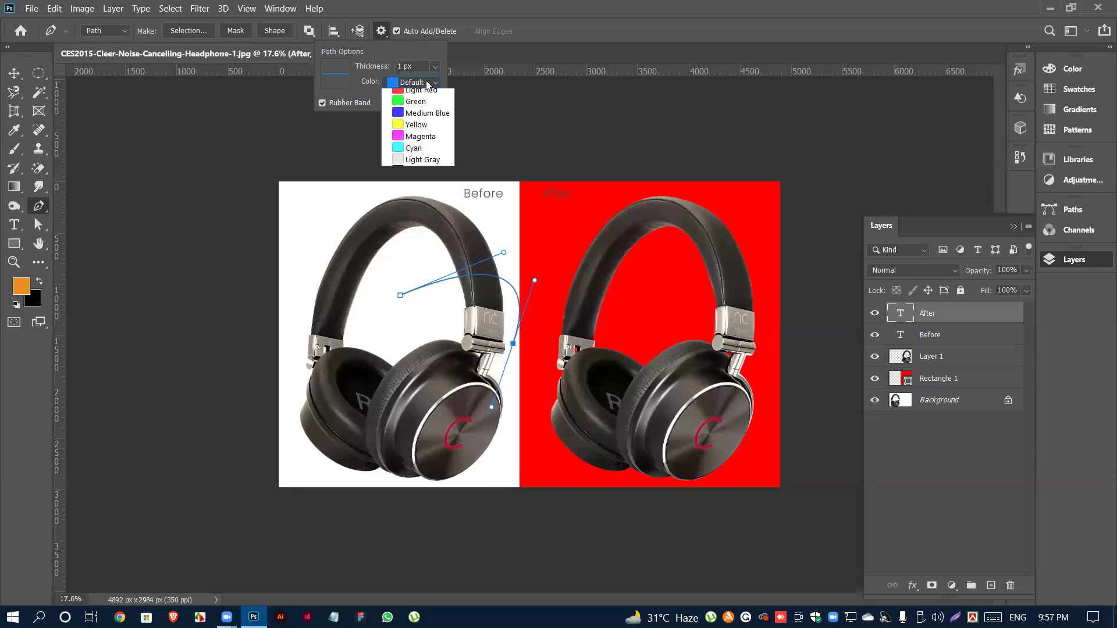
click(416, 113)
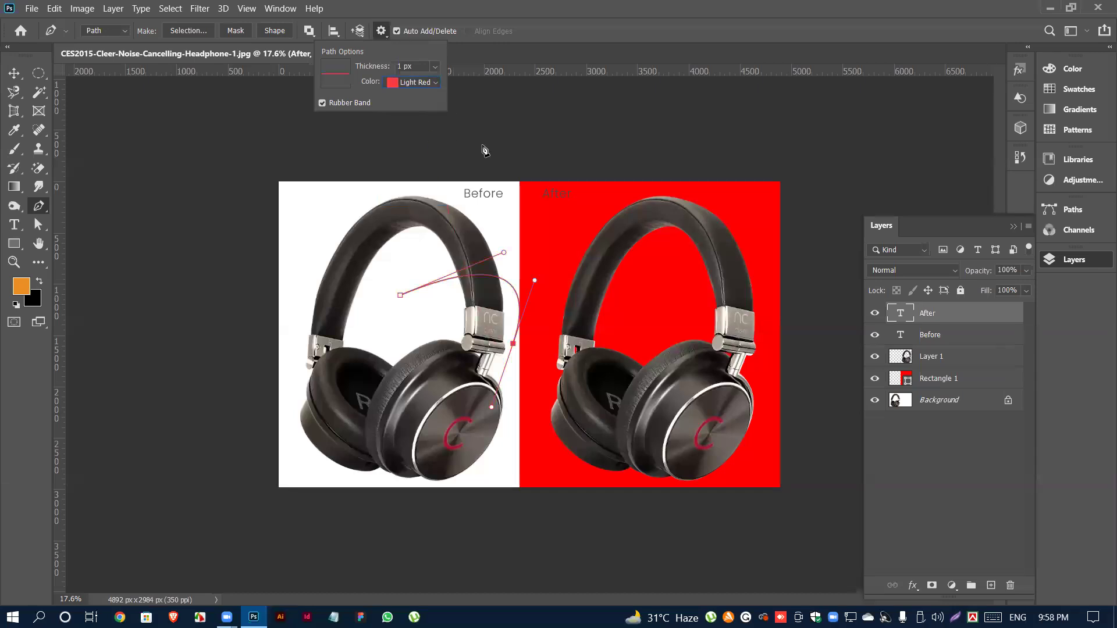
click(435, 67)
click(426, 143)
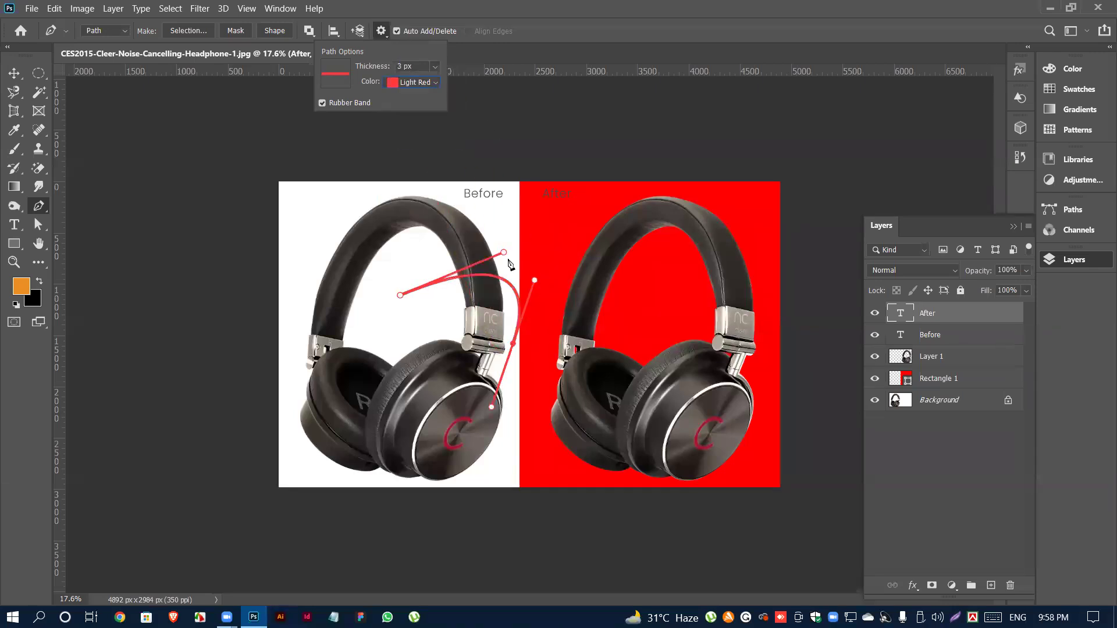
- Restore the path display to a thickness of 1 px and the Default color
click(435, 69)
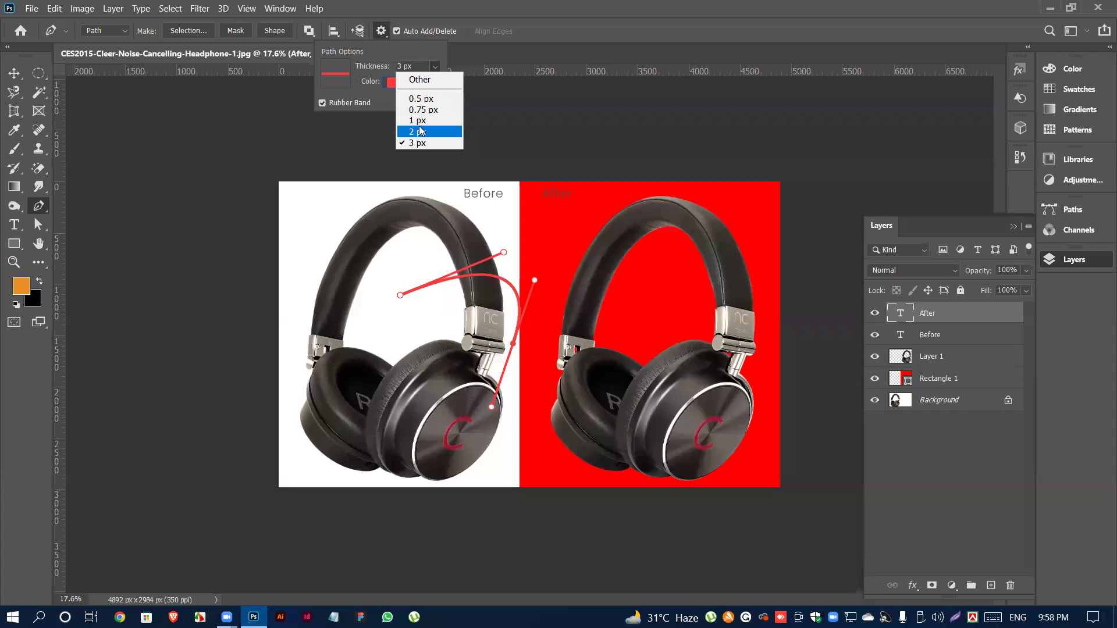
click(422, 117)
click(423, 89)
click(415, 92)
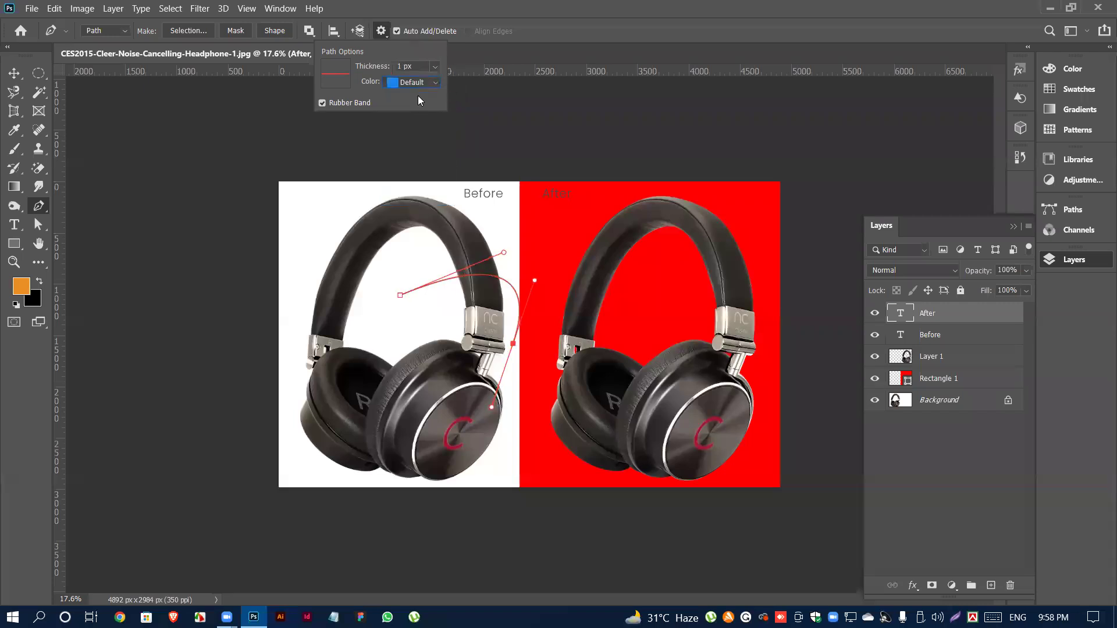
- Return to the Move tool and undo the test path's anchor points
key(v)
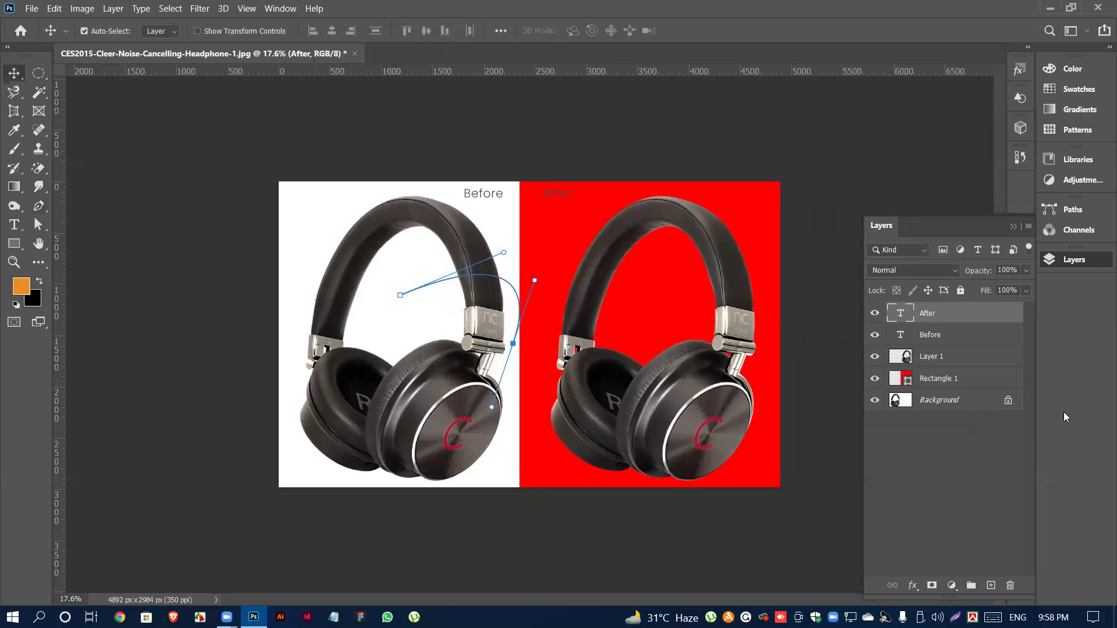
key(ctrl+z)
key(ctrl+z)
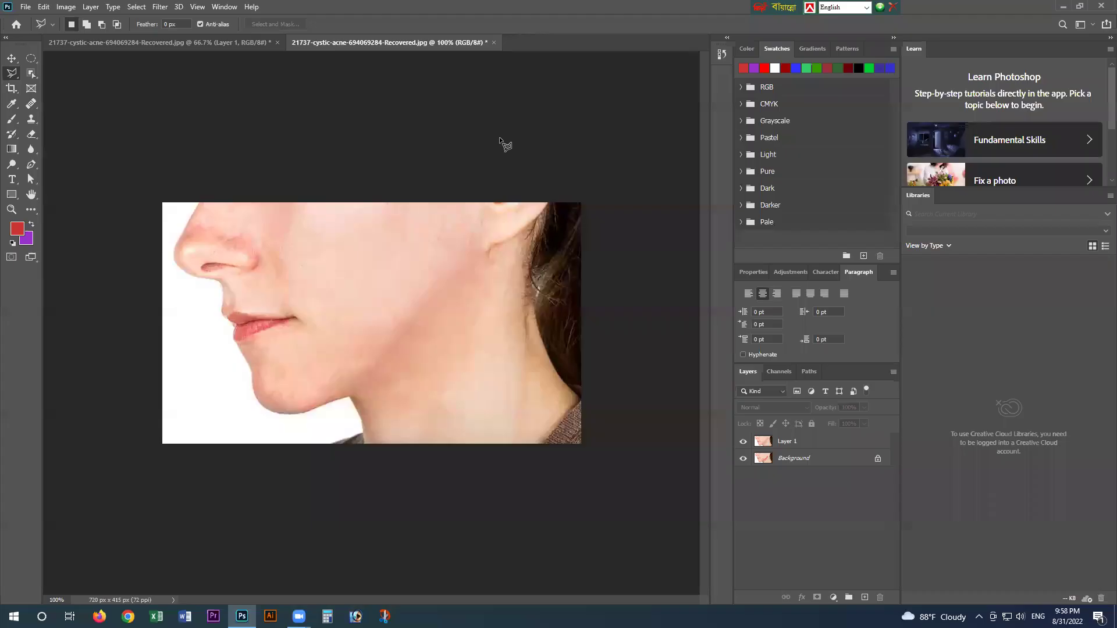
- Toggle the visibility of Layer 1 and Background to compare the retouched skin with the original acne photo
click(743, 442)
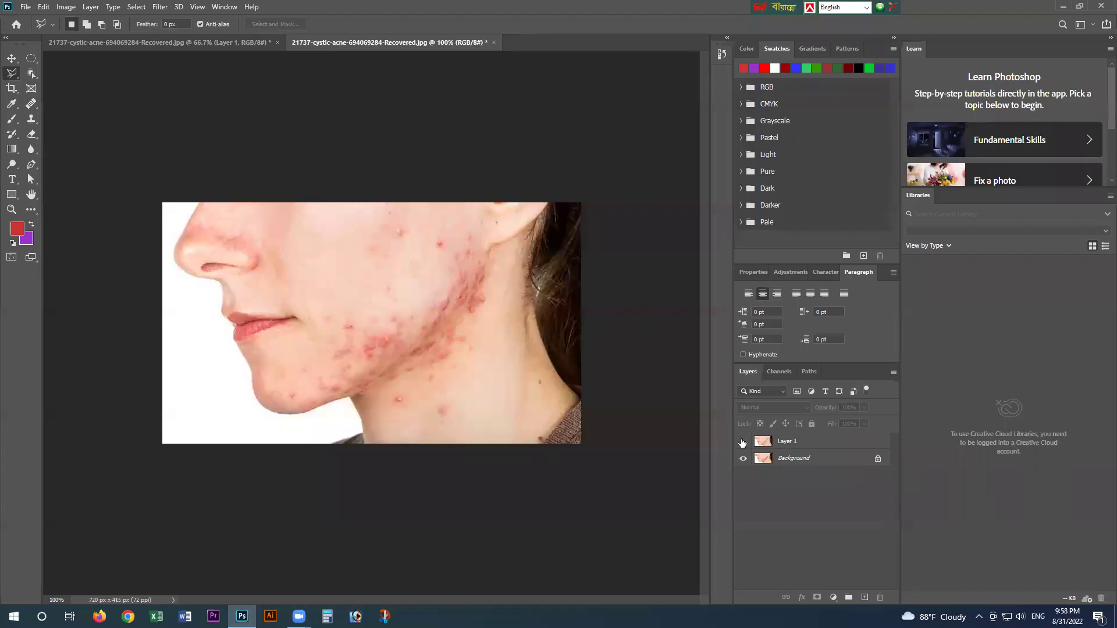
click(743, 459)
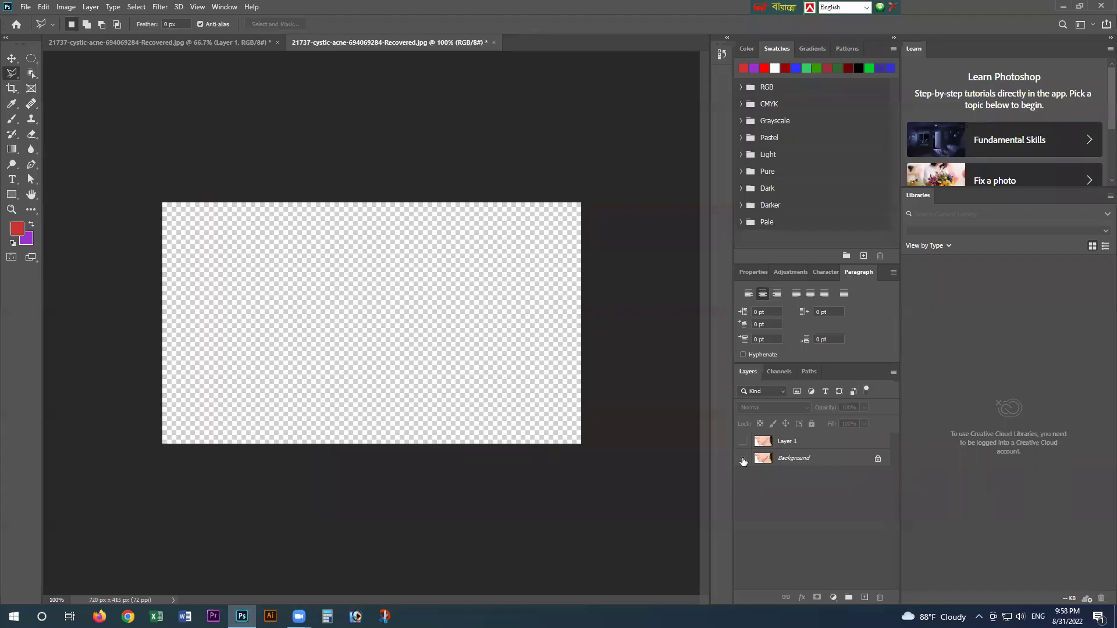
click(743, 442)
click(743, 457)
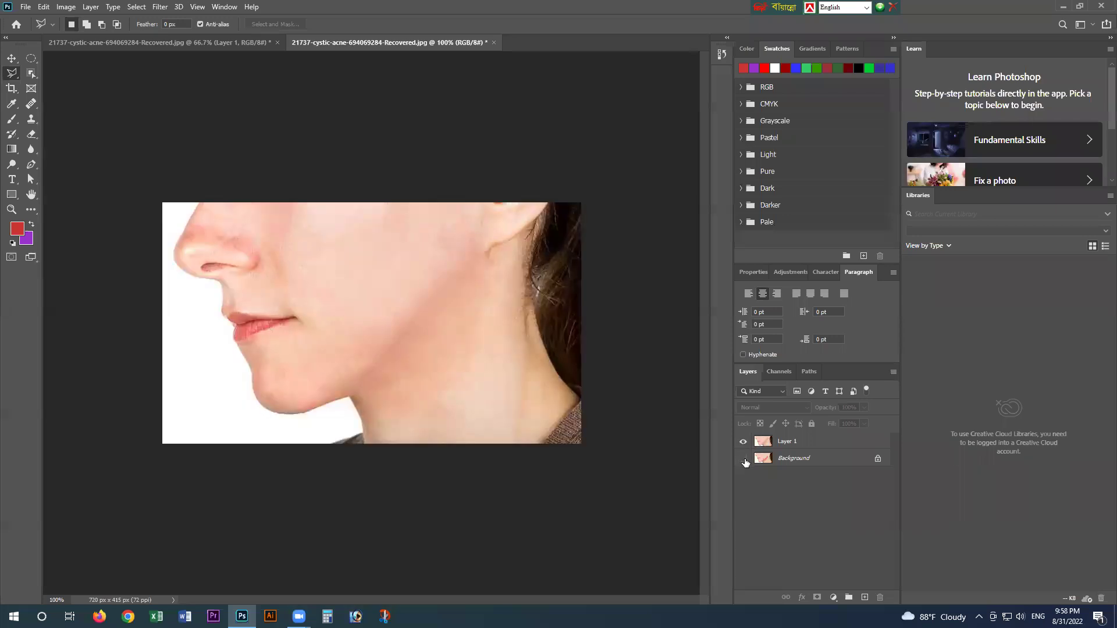
click(744, 460)
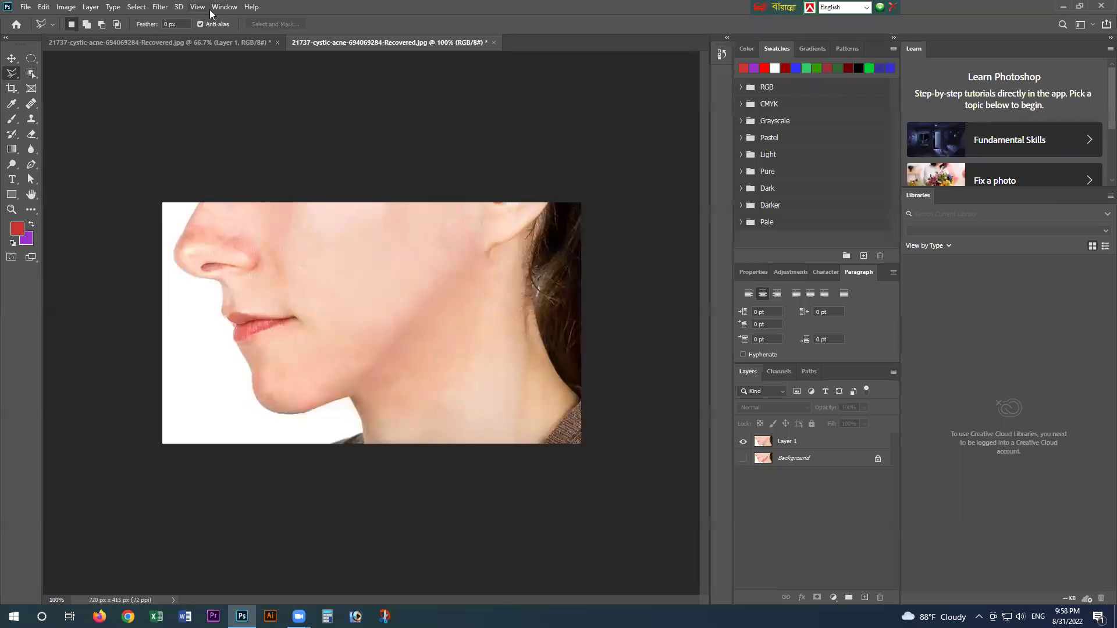
- Select Layer 1 for editing and leave the Background layer hidden
click(155, 7)
click(465, 182)
click(743, 458)
click(777, 450)
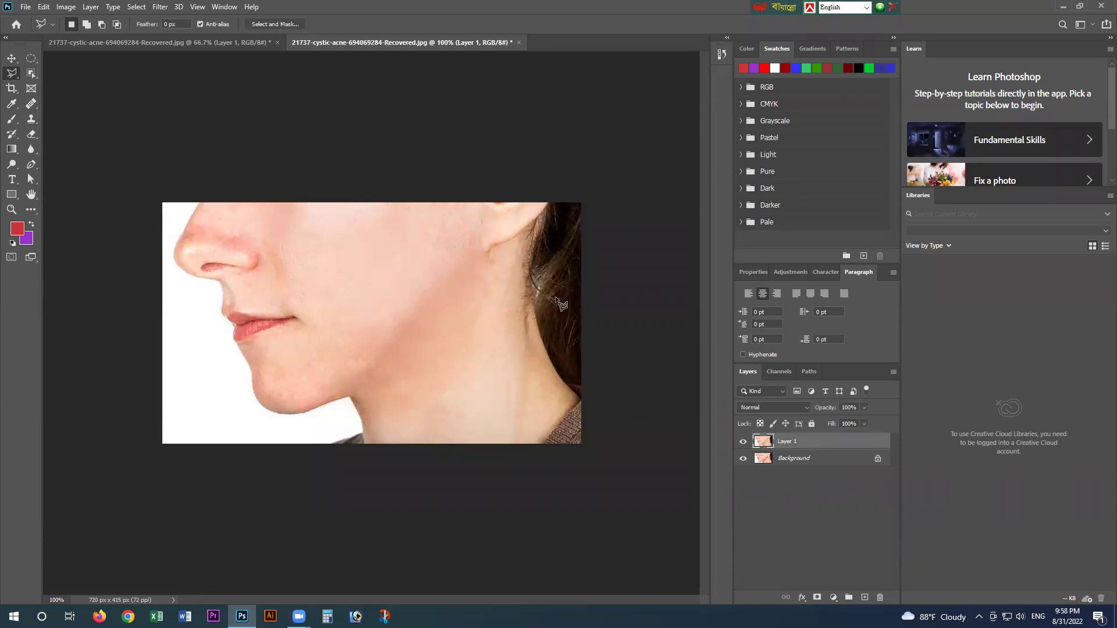
click(743, 459)
- Apply a Gaussian Blur with a radius of 3 pixels to Layer 1, after previewing 25 pixels
click(165, 10)
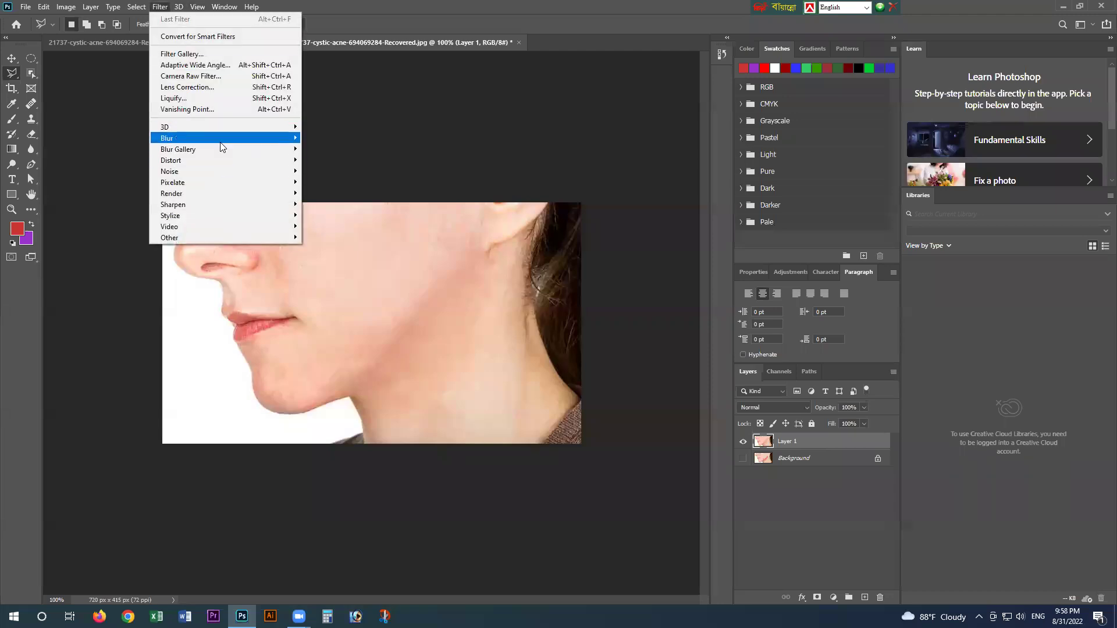
mouse_move(224, 141)
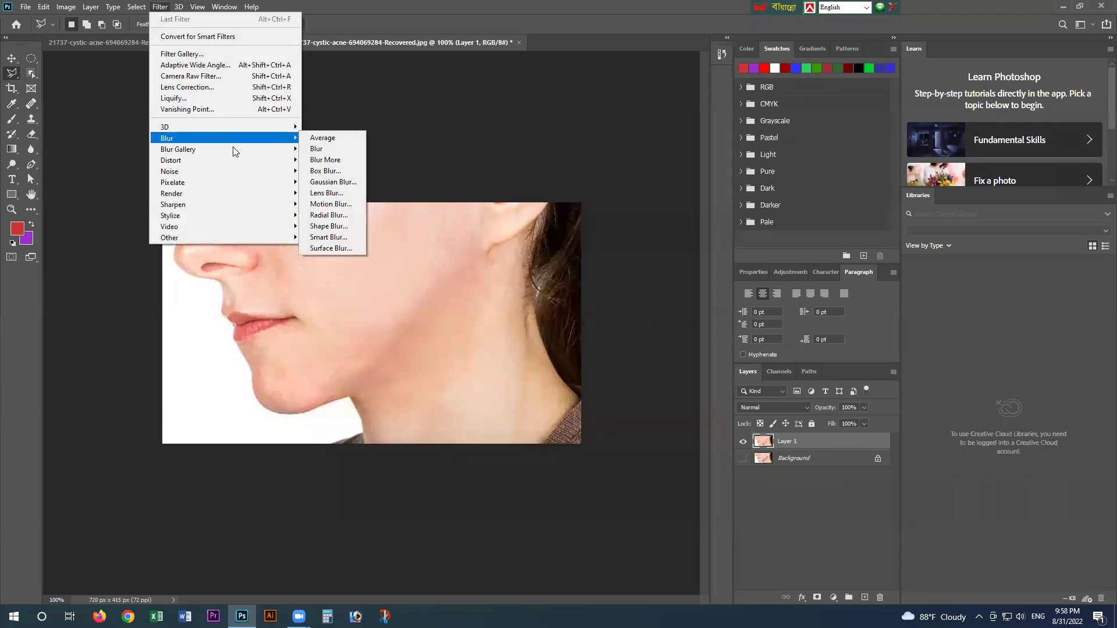
click(357, 182)
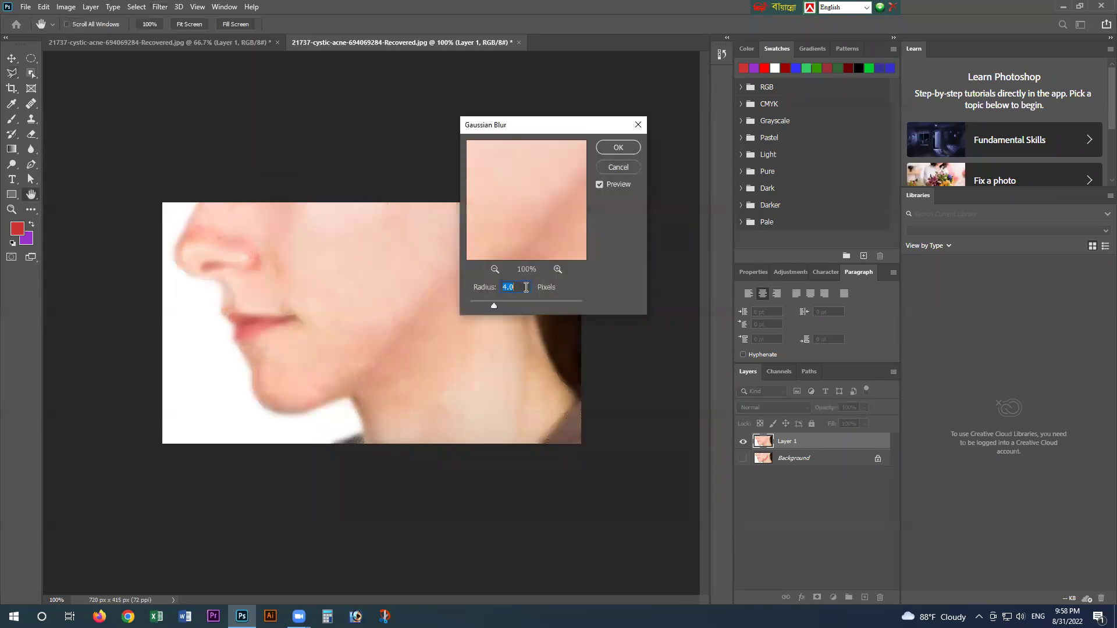
text(25)
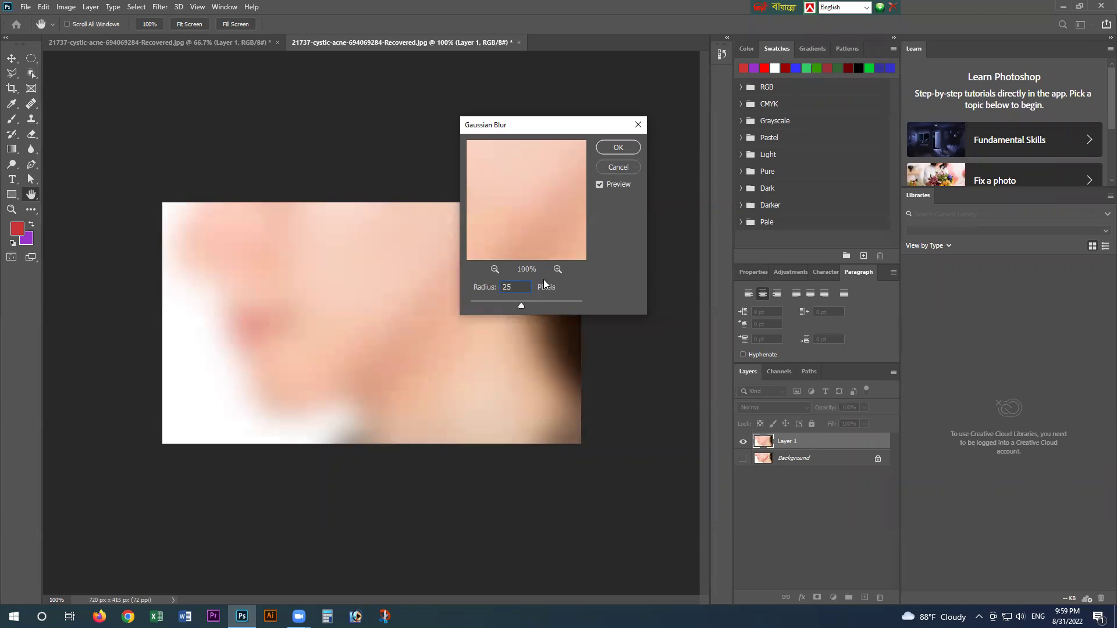
key(BackSpace)
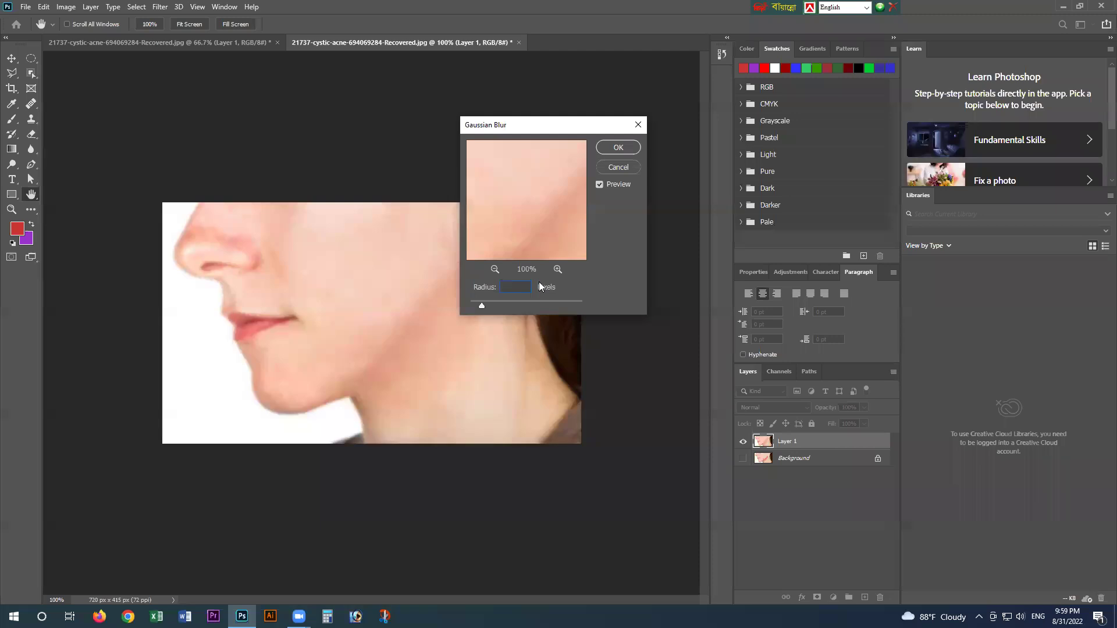
text(32)
key(BackSpace)
click(620, 148)
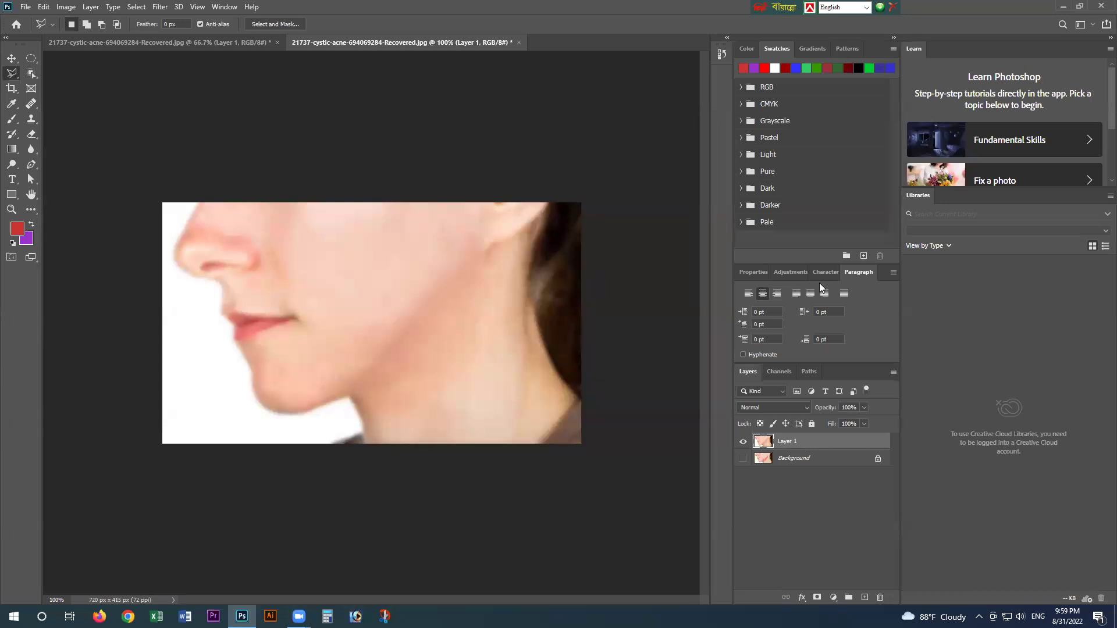
- Add a white layer mask to the blurred Layer 1
click(817, 598)
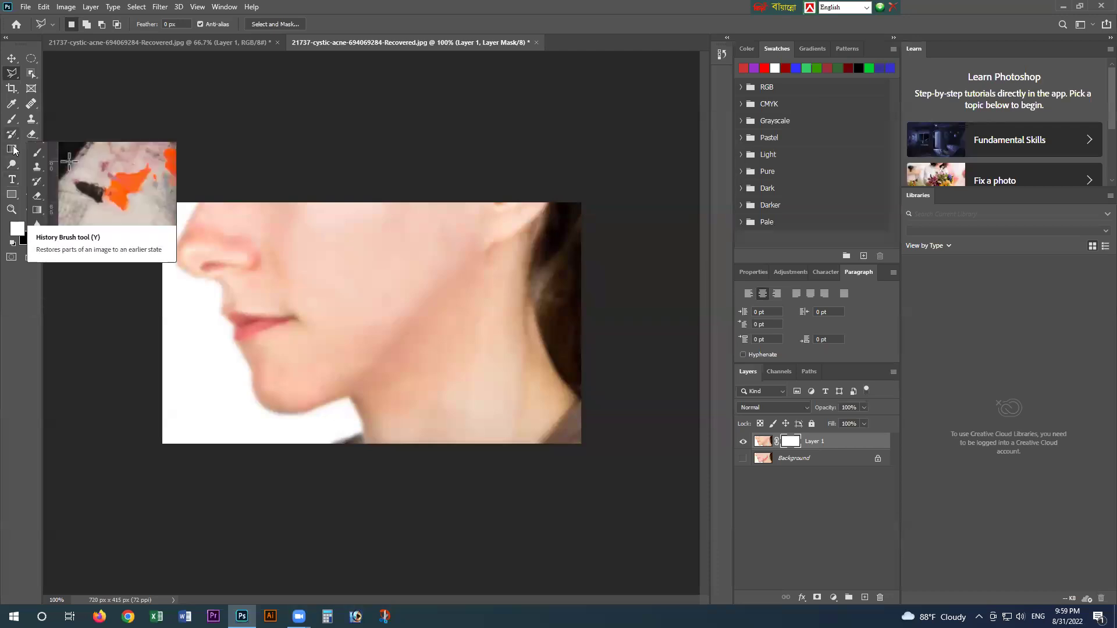
click(13, 179)
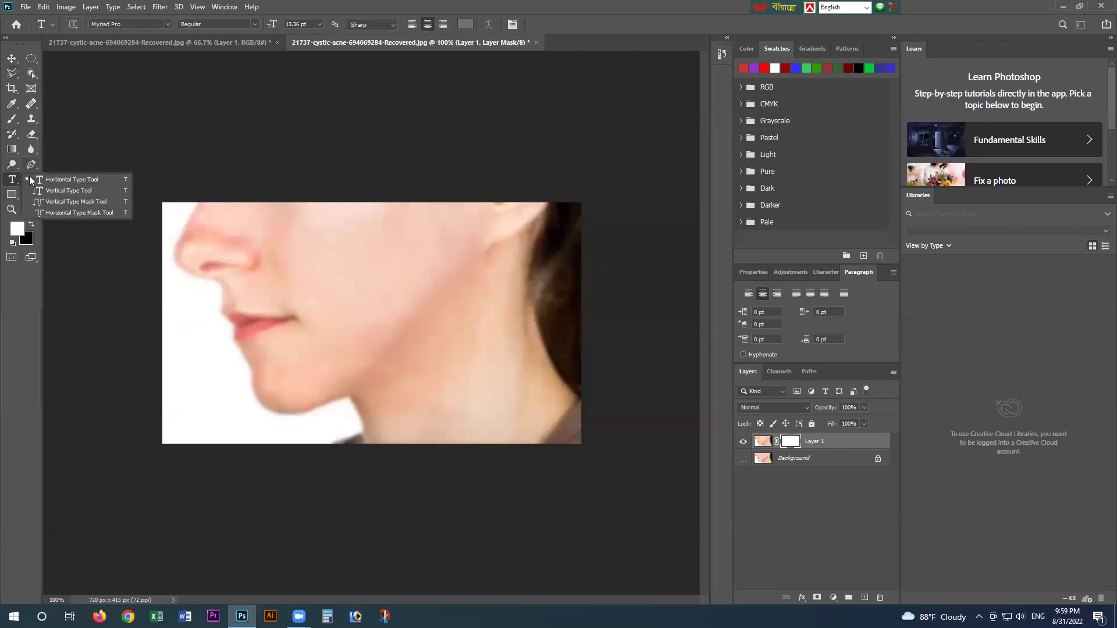
right_click(61, 148)
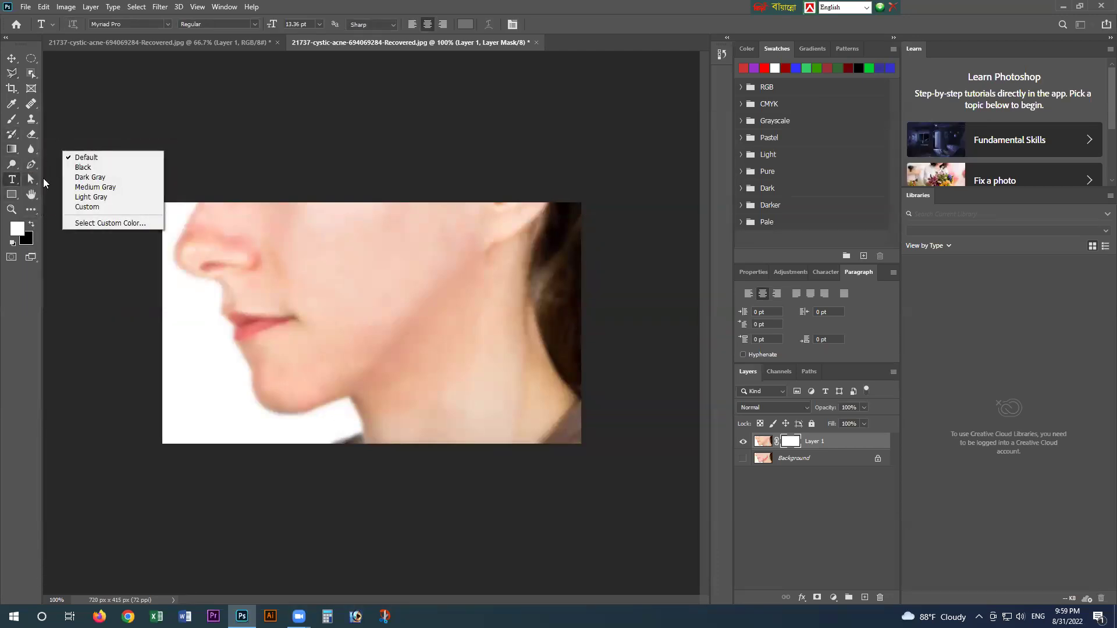
click(11, 47)
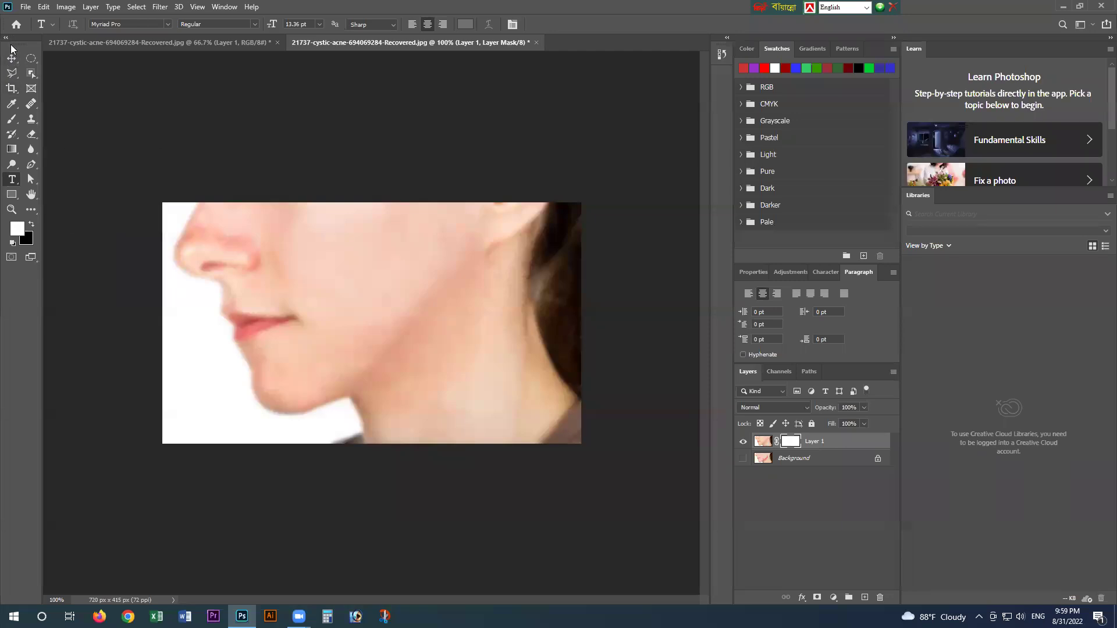
- Rearrange the toolbox into a single column and activate the Brush tool for painting on Layer 1's mask
click(6, 38)
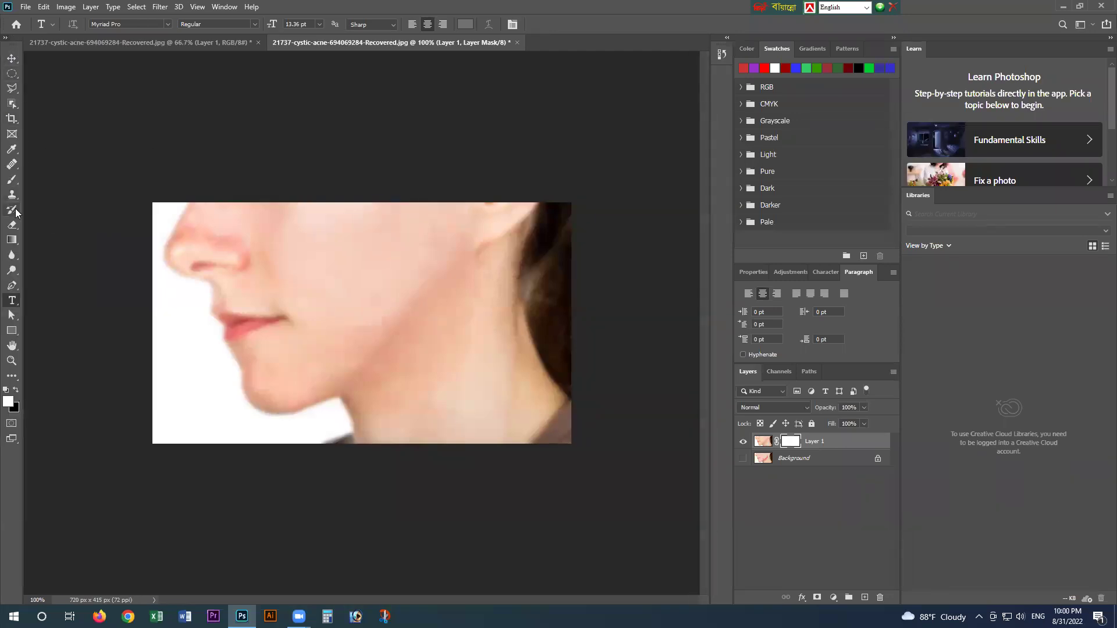
click(14, 212)
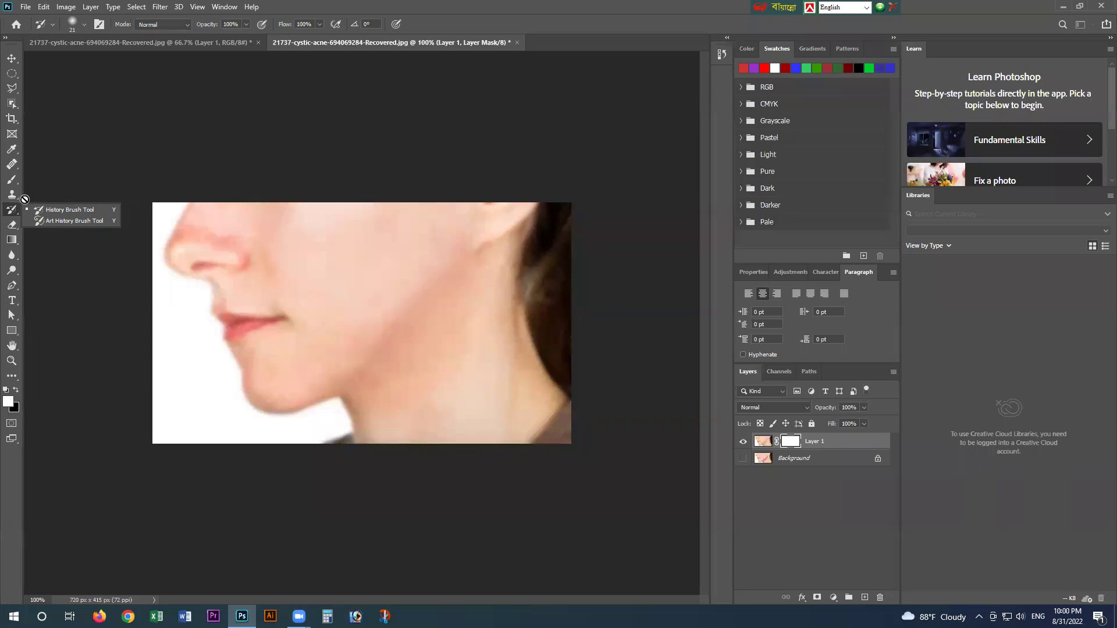
click(18, 183)
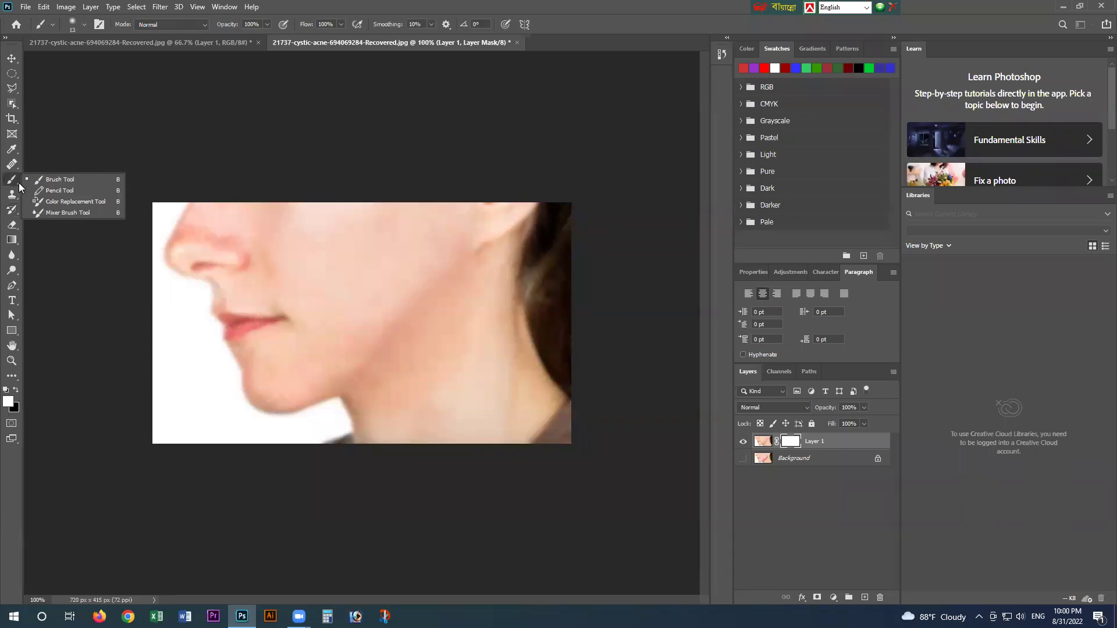
click(59, 179)
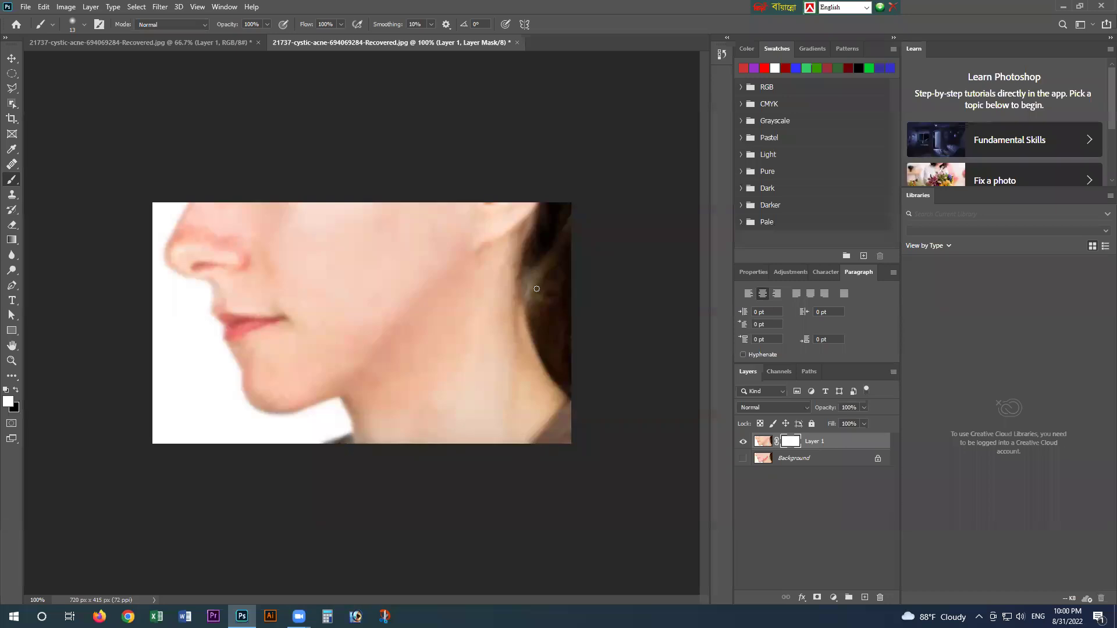
- Enlarge the brush to 80 pixels and make black the foreground colour
key(bracketright)
key(bracketright)
key(bracketright)
key(bracketright)
key(bracketright)
key(bracketright)
key(bracketright)
key(bracketright)
click(9, 401)
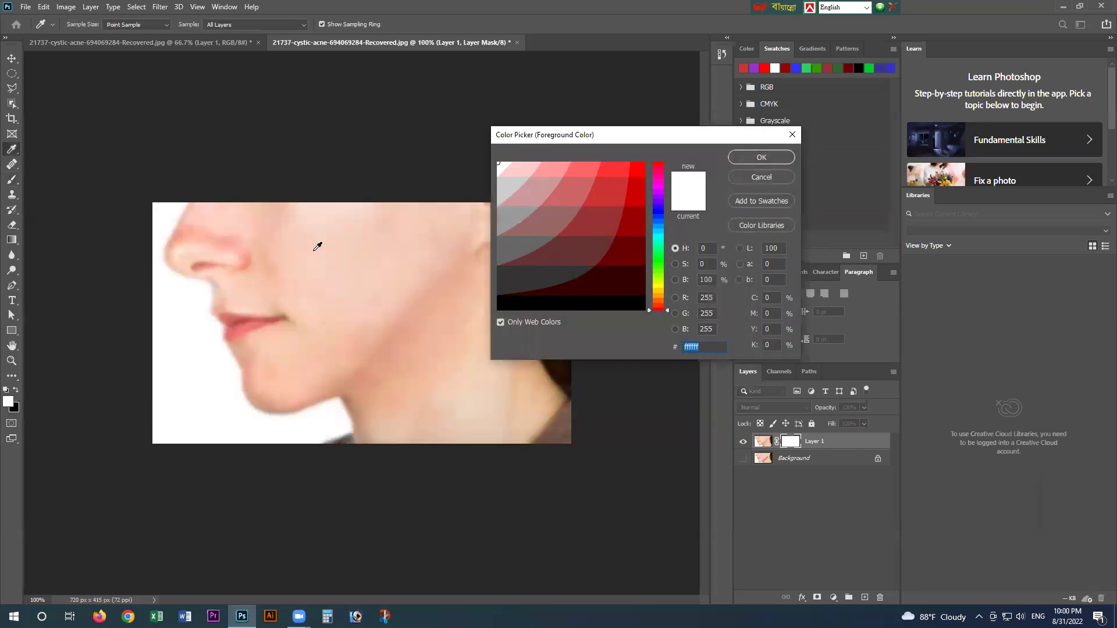
click(783, 180)
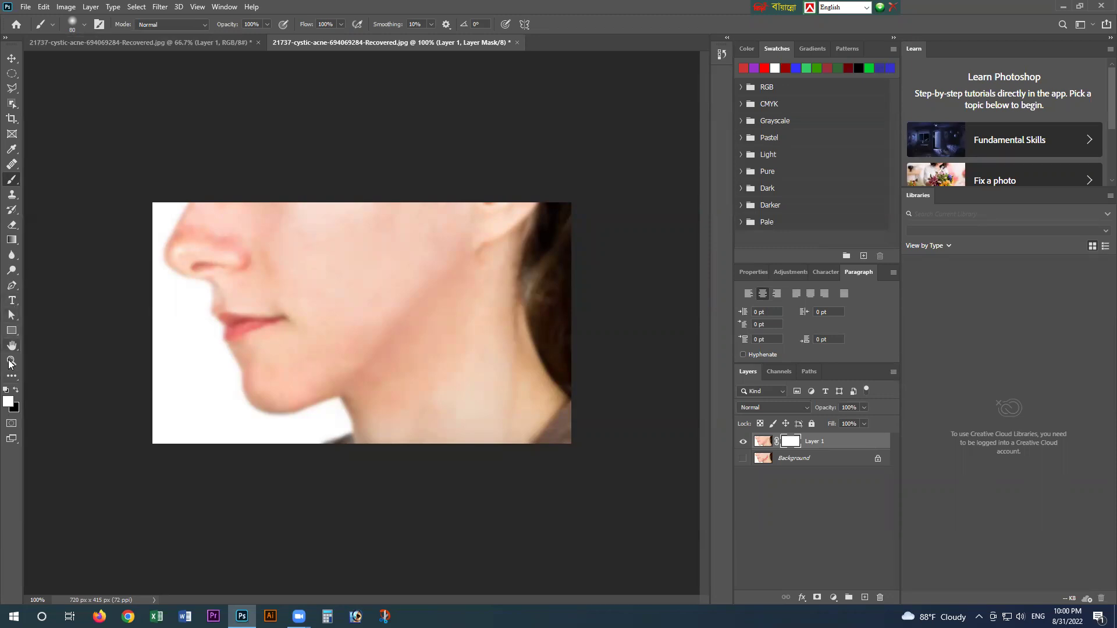
click(16, 390)
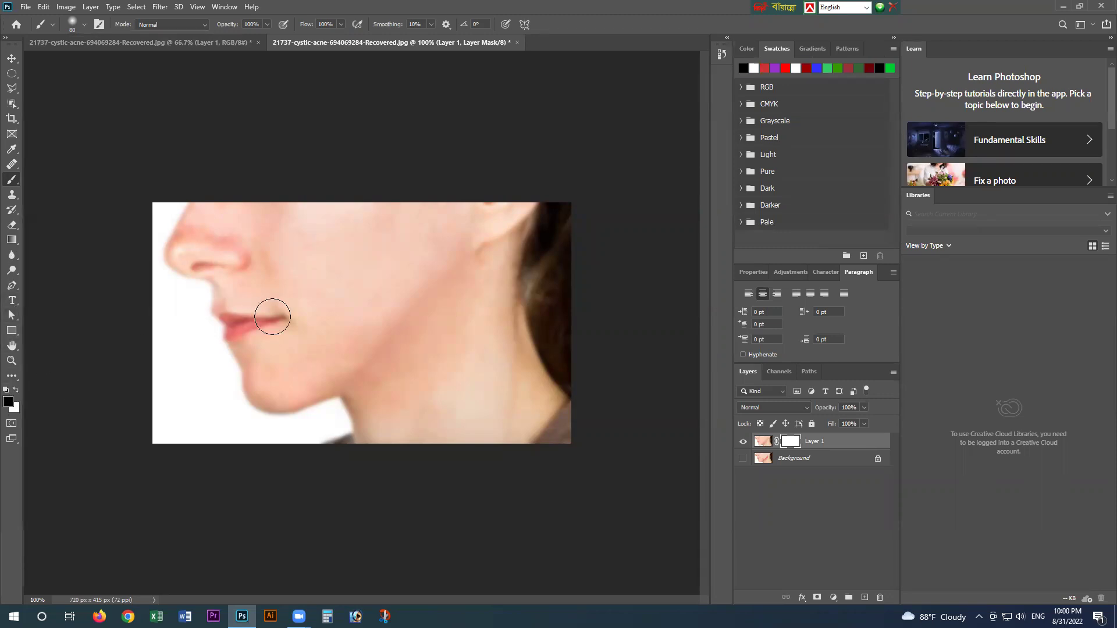
- Try painting black on Layer 1's mask over the dark hair behind the neck, and undo the strokes
mouse_move(550, 247)
mouse_down()
mouse_move(532, 350)
mouse_move(537, 281)
mouse_move(562, 370)
mouse_move(548, 351)
mouse_move(544, 336)
mouse_move(573, 379)
mouse_move(530, 303)
mouse_move(543, 242)
mouse_up()
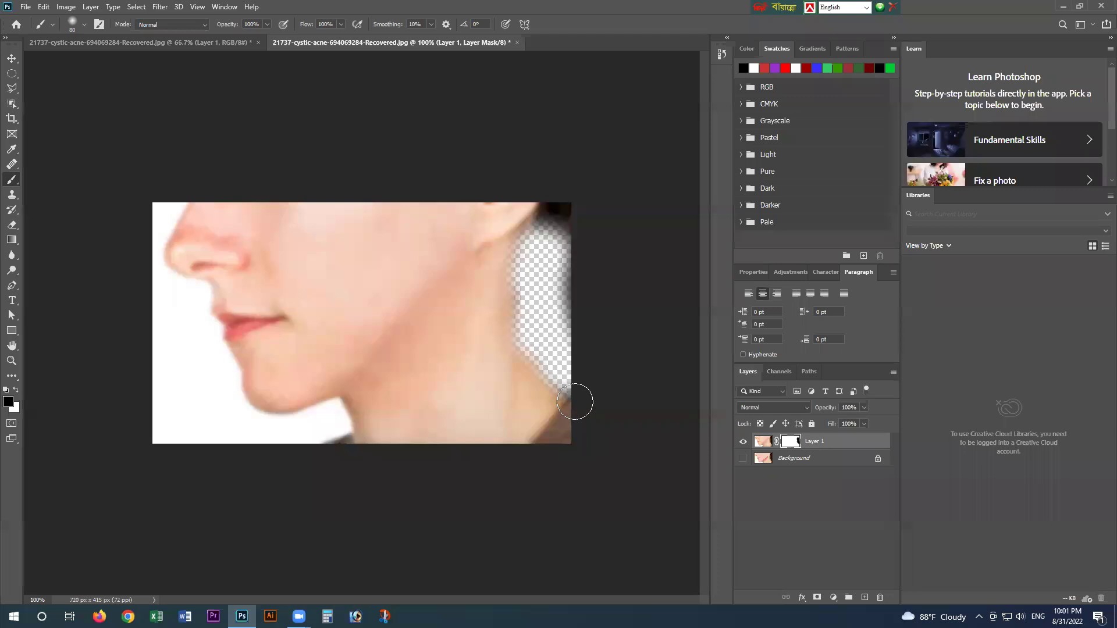
drag(572, 403, 549, 314)
key(ctrl+z)
key(ctrl+z)
key(ctrl+z)
key(ctrl+z)
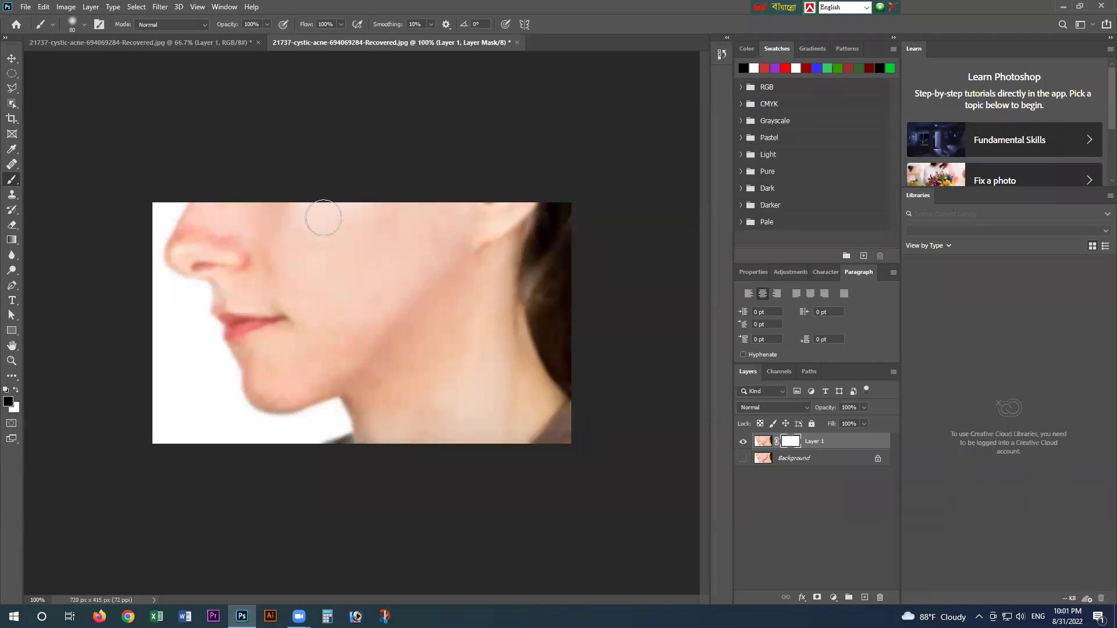
- Keep the Brush tool active and make white the foreground colour
right_click(14, 183)
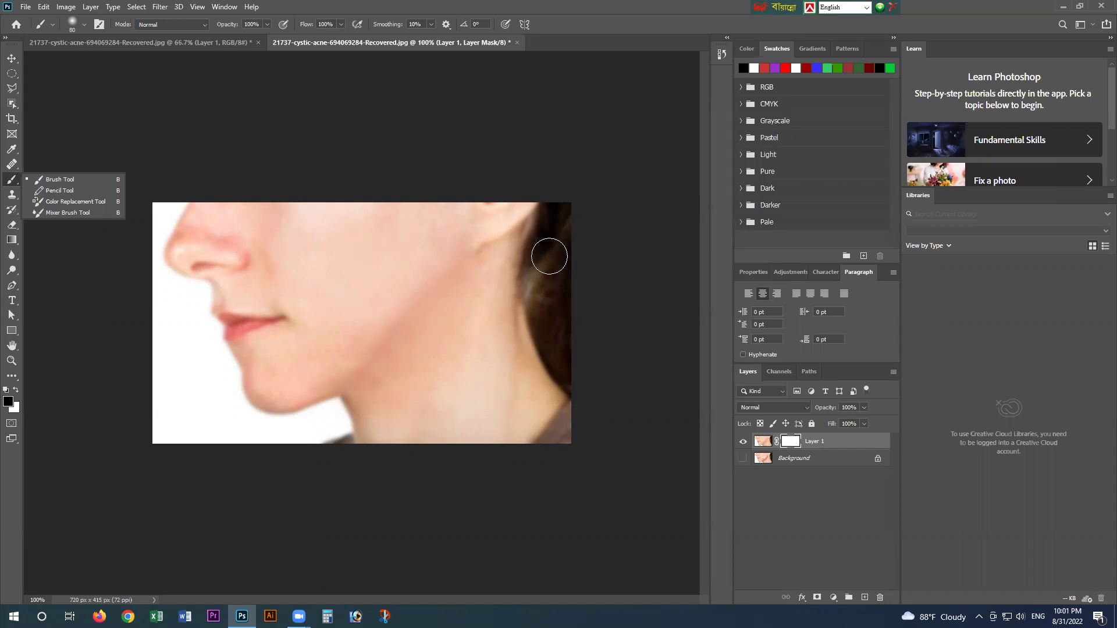
click(8, 402)
click(16, 390)
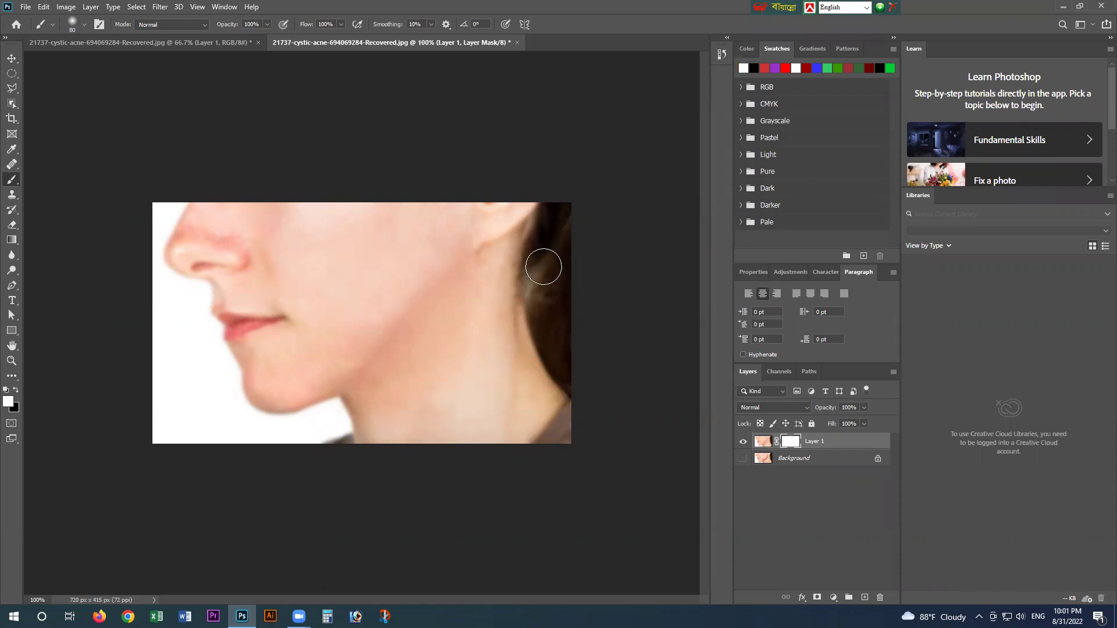
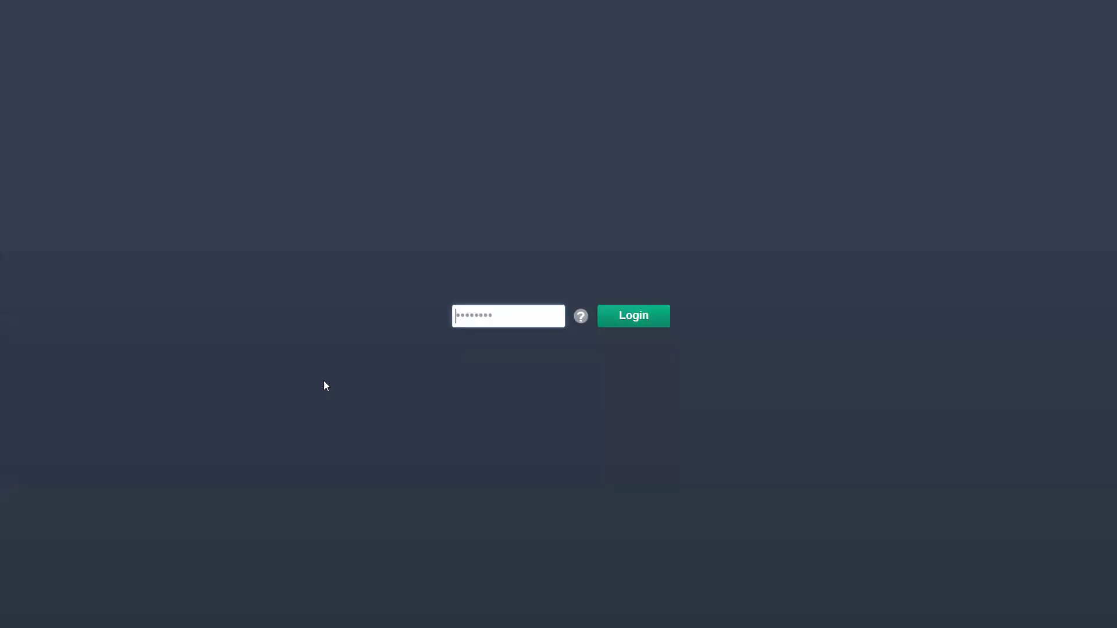
- Enter the password to log in, and open 6 Months copy.pdf from My Drive in Google Drive
text(****)
key(Return)
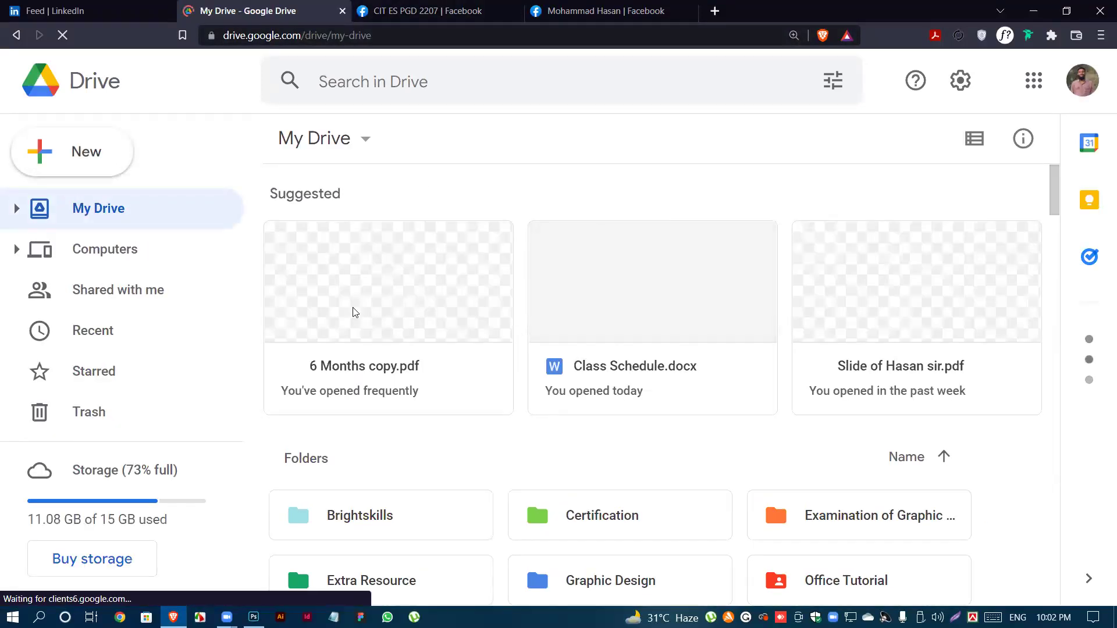
double_click(393, 285)
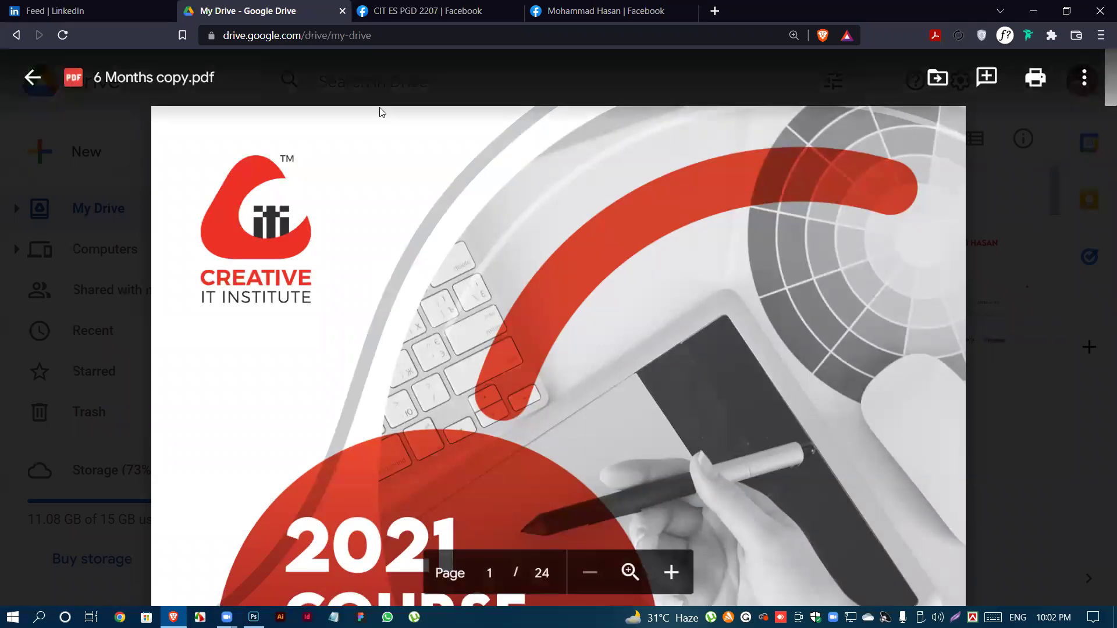
- Look through the course PDF's Adobe Illustrator and Market Places modules up to the Adobe Photoshop module cover
scroll(654, 299, down, 5)
scroll(653, 299, down, 4)
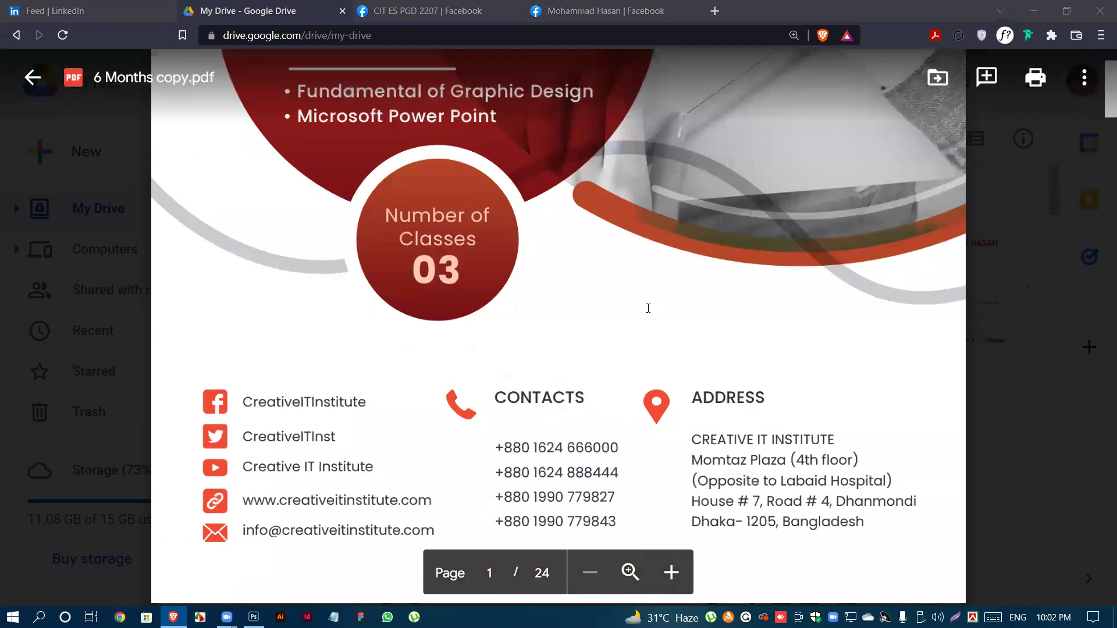
scroll(648, 308, down, 12)
scroll(608, 369, down, 15)
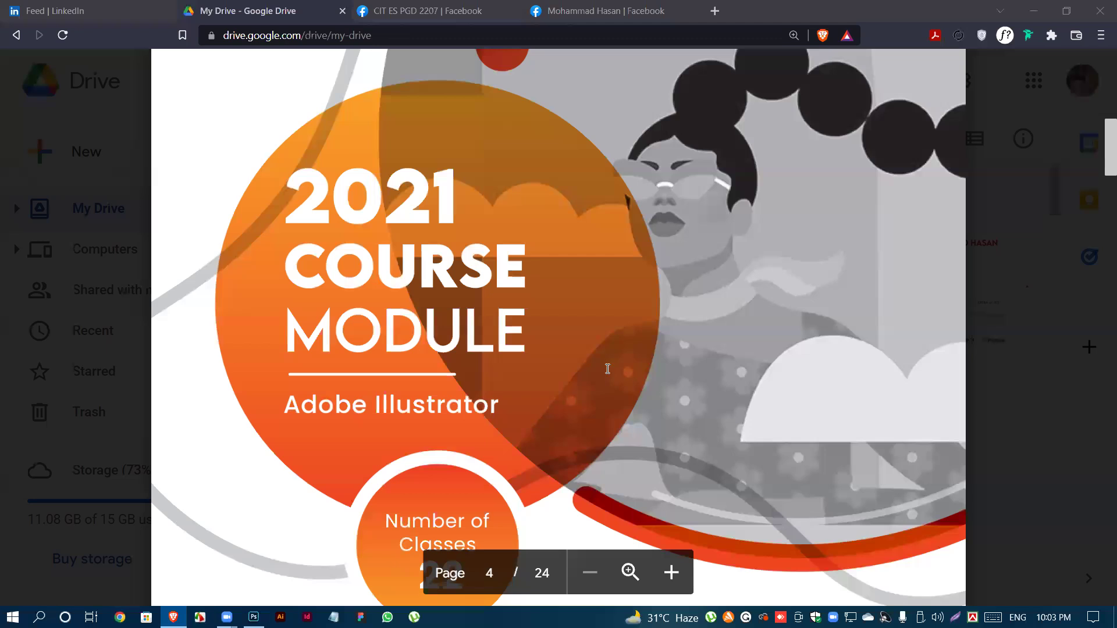
scroll(607, 369, down, 6)
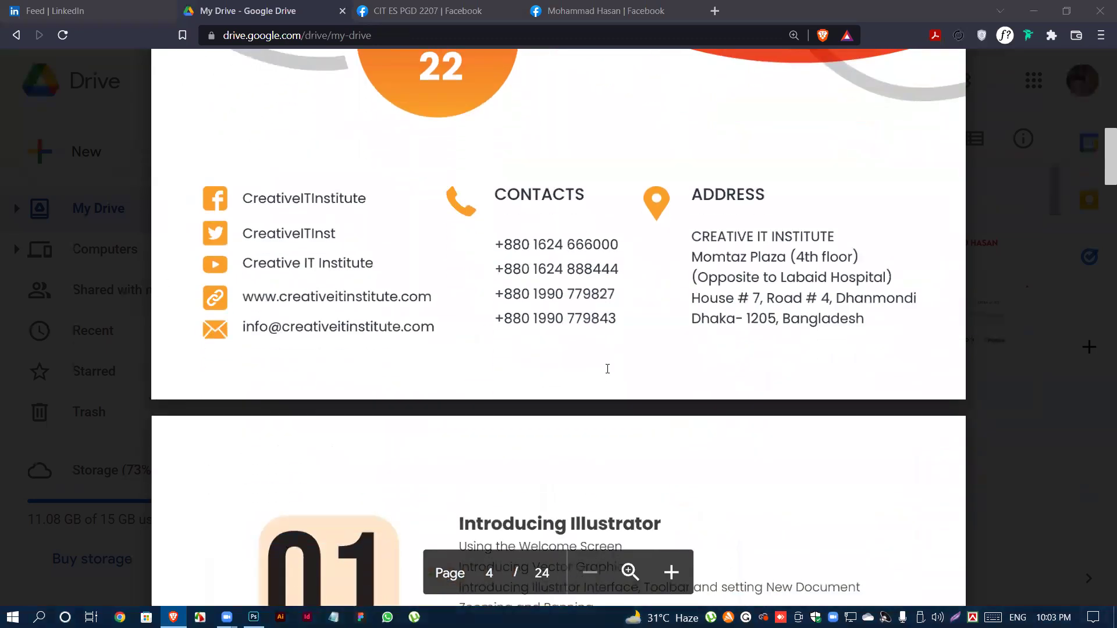
scroll(607, 369, down, 20)
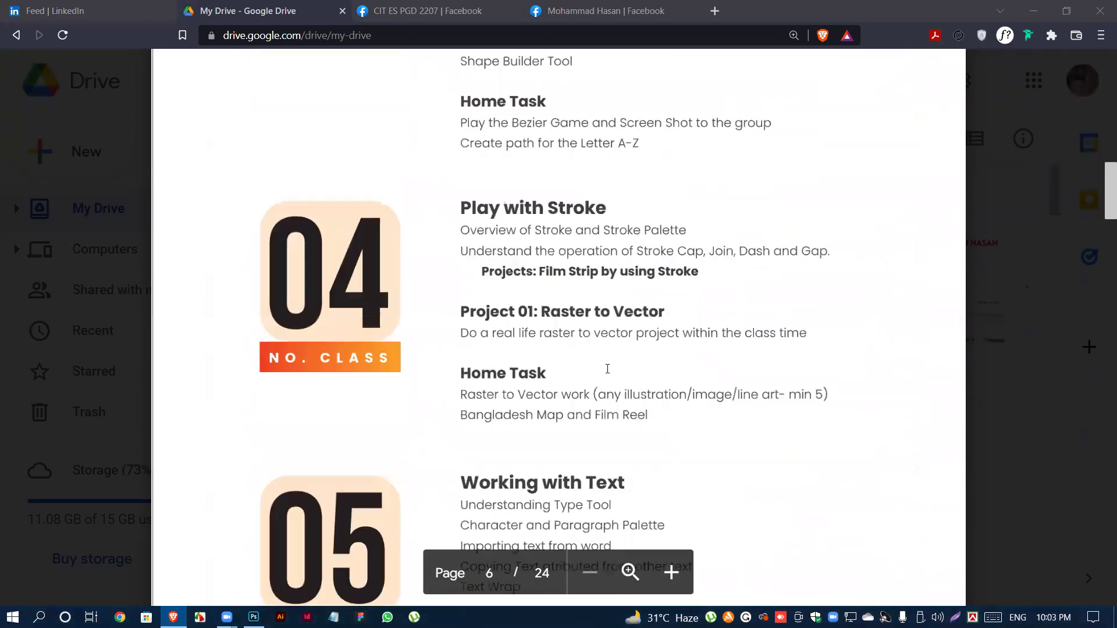
scroll(607, 369, down, 7)
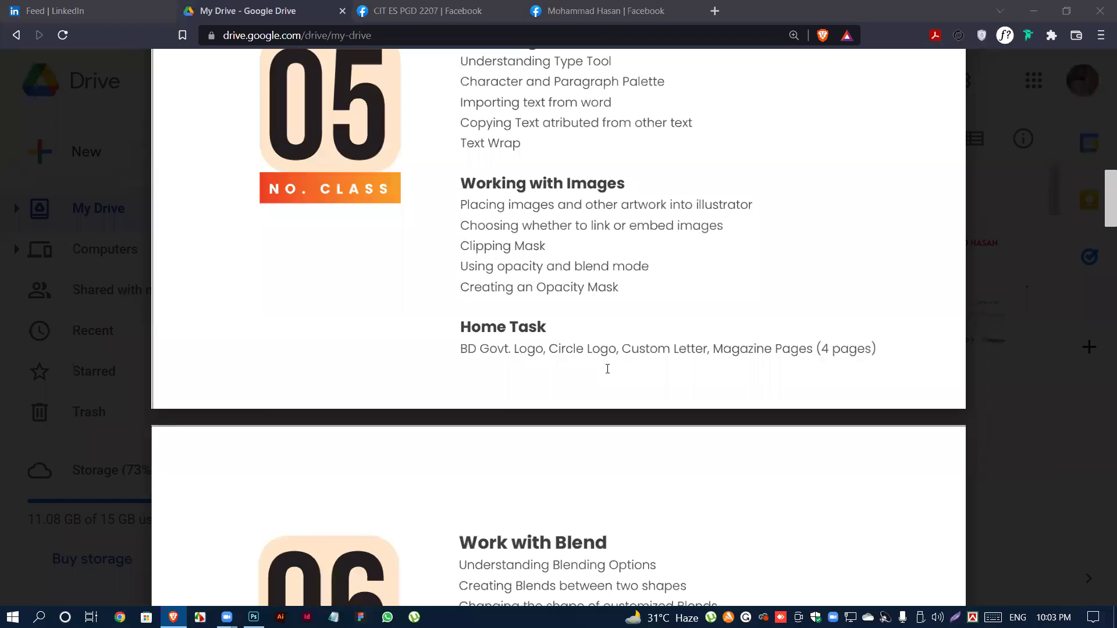
scroll(608, 369, down, 20)
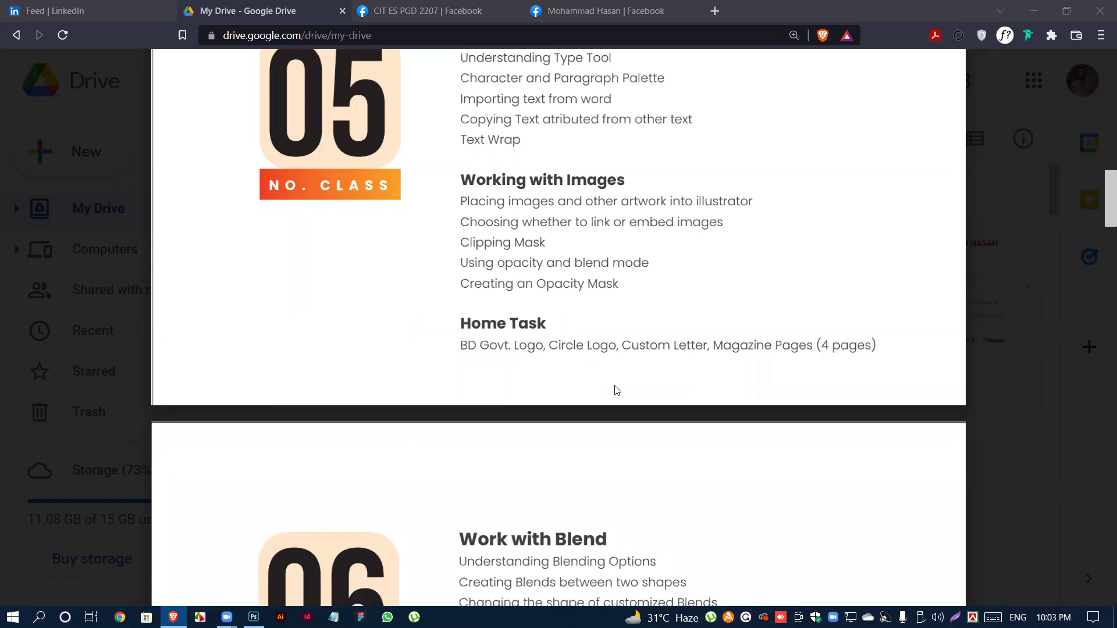
scroll(560, 413, down, 15)
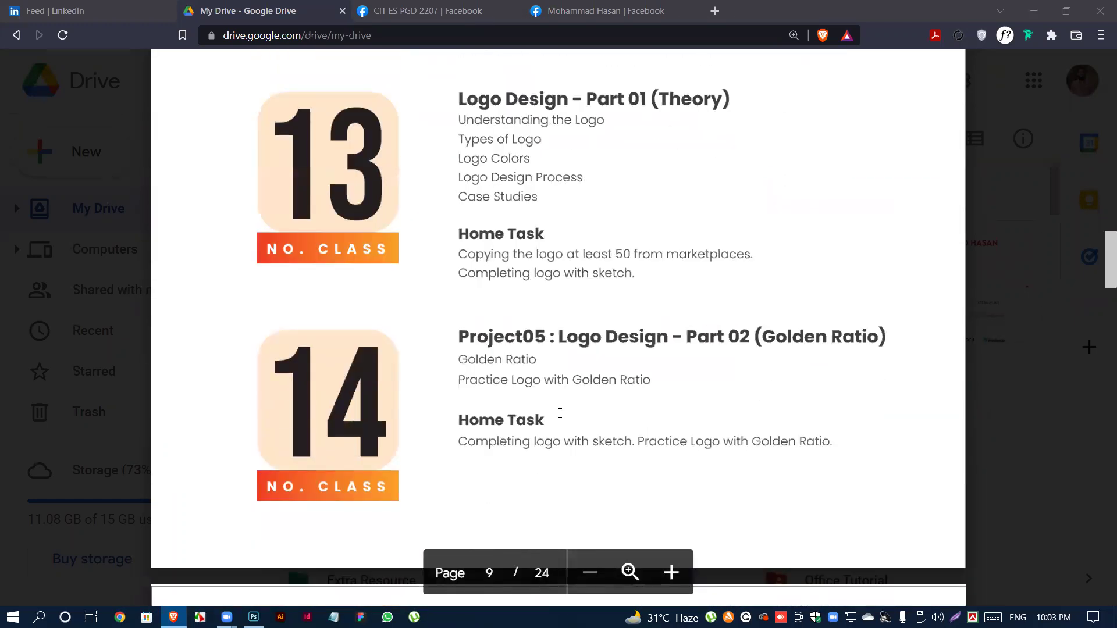
scroll(559, 413, down, 20)
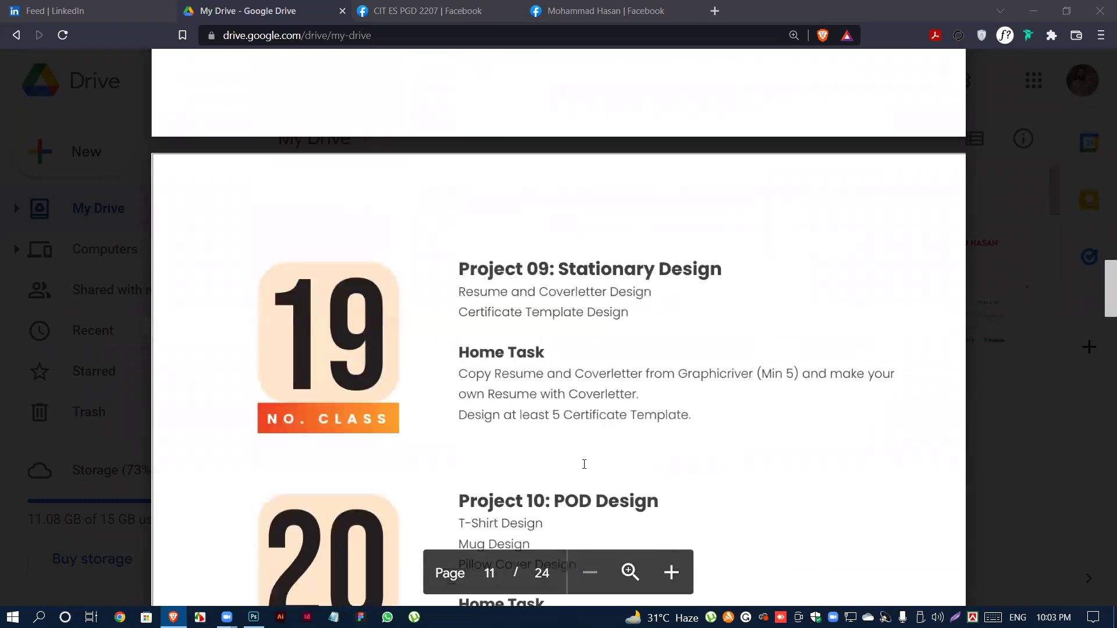
scroll(584, 464, down, 15)
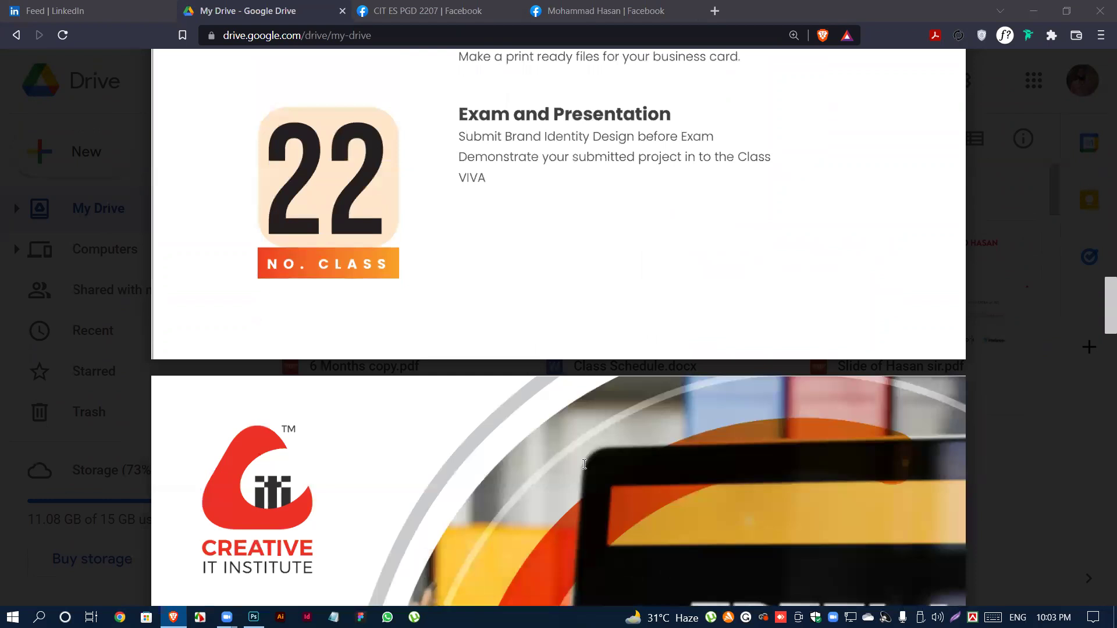
scroll(584, 464, down, 12)
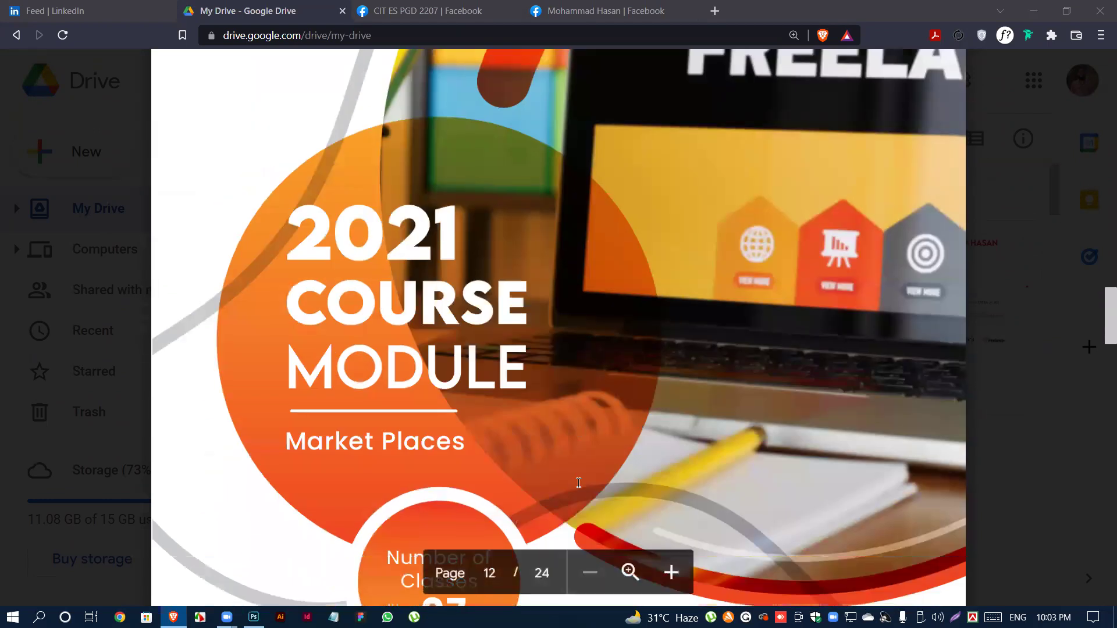
scroll(578, 482, down, 10)
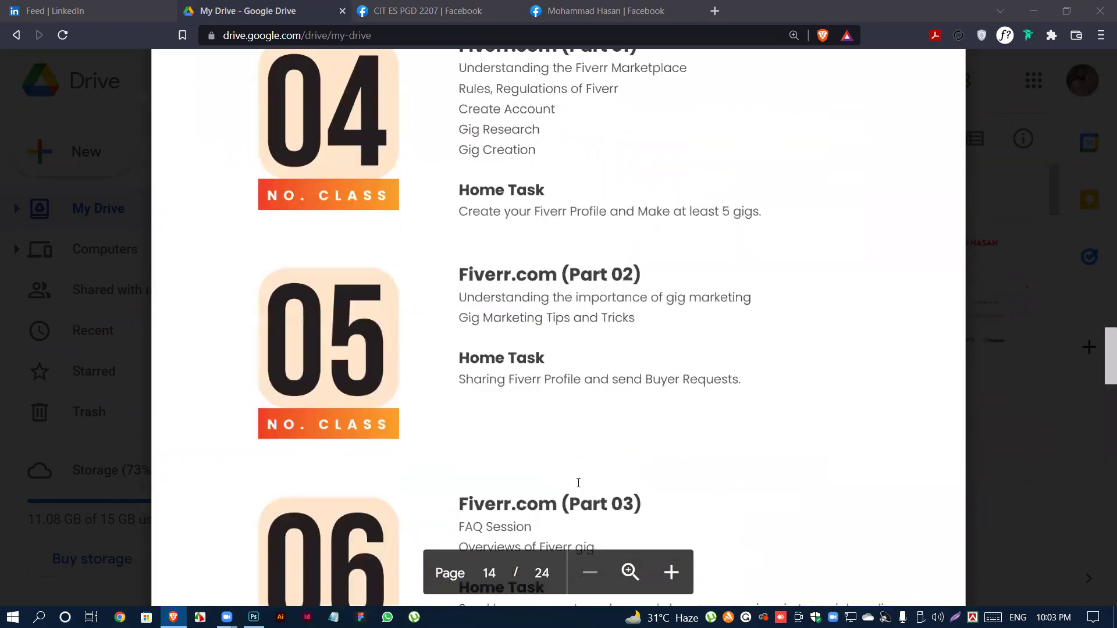
scroll(578, 483, down, 12)
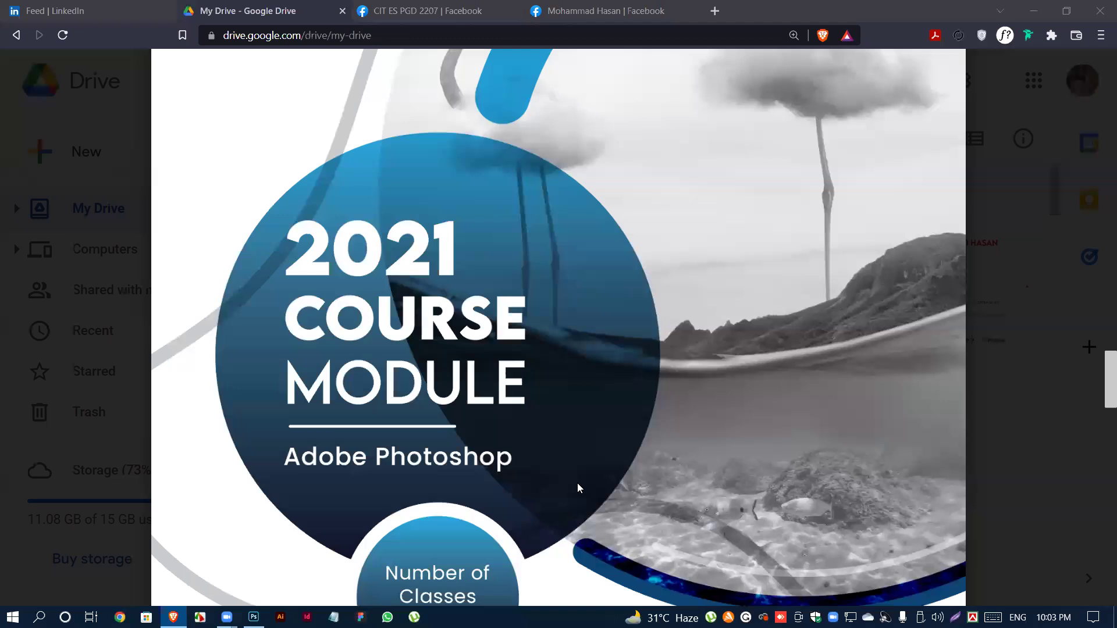
- Find the class 04 pen tool outline on page 17 within the Adobe Photoshop module
scroll(579, 487, down, 20)
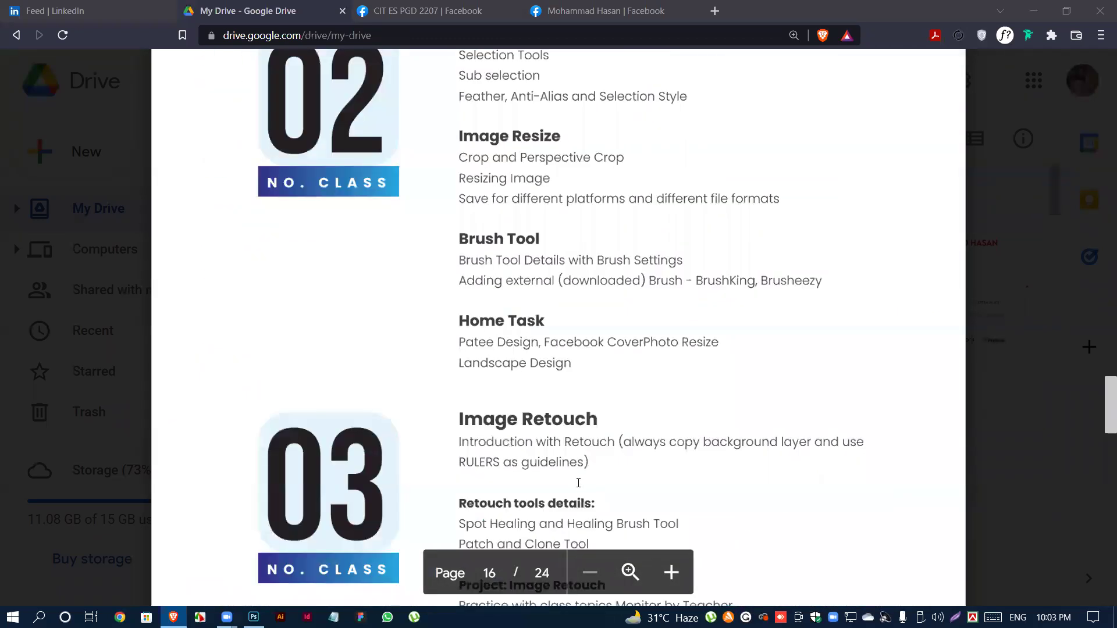
scroll(579, 483, down, 12)
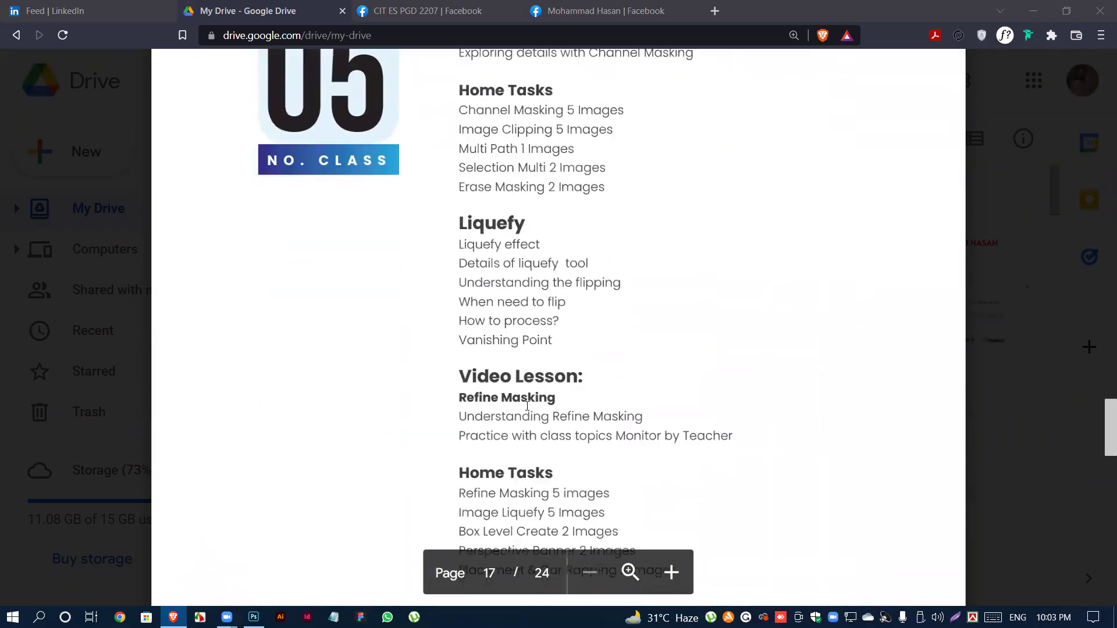
scroll(524, 268, up, 5)
scroll(510, 256, up, 7)
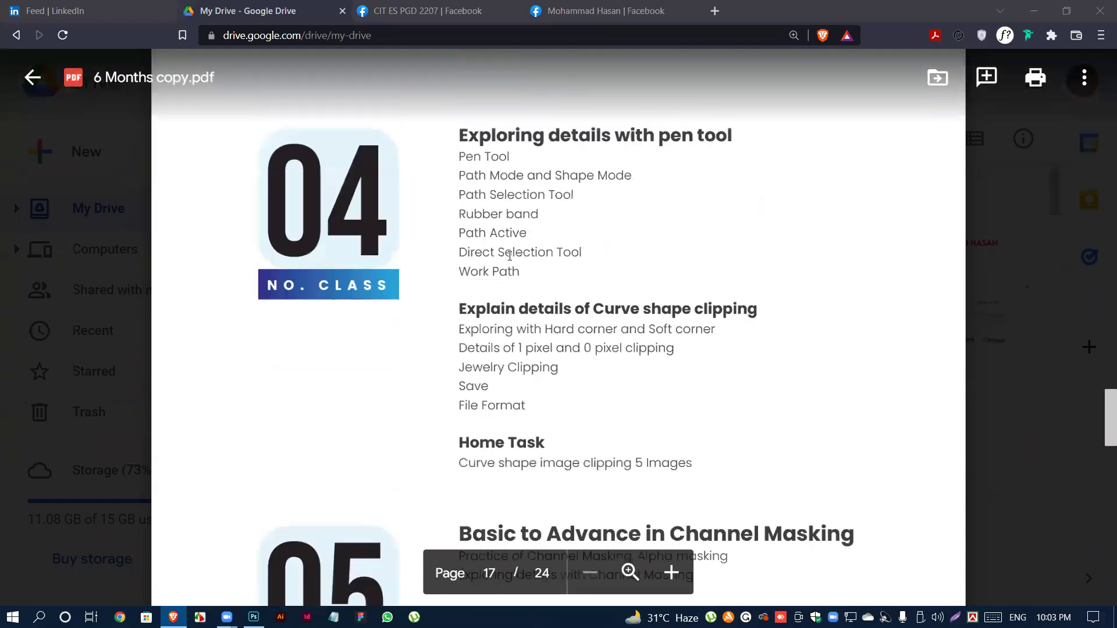
scroll(526, 280, down, 2)
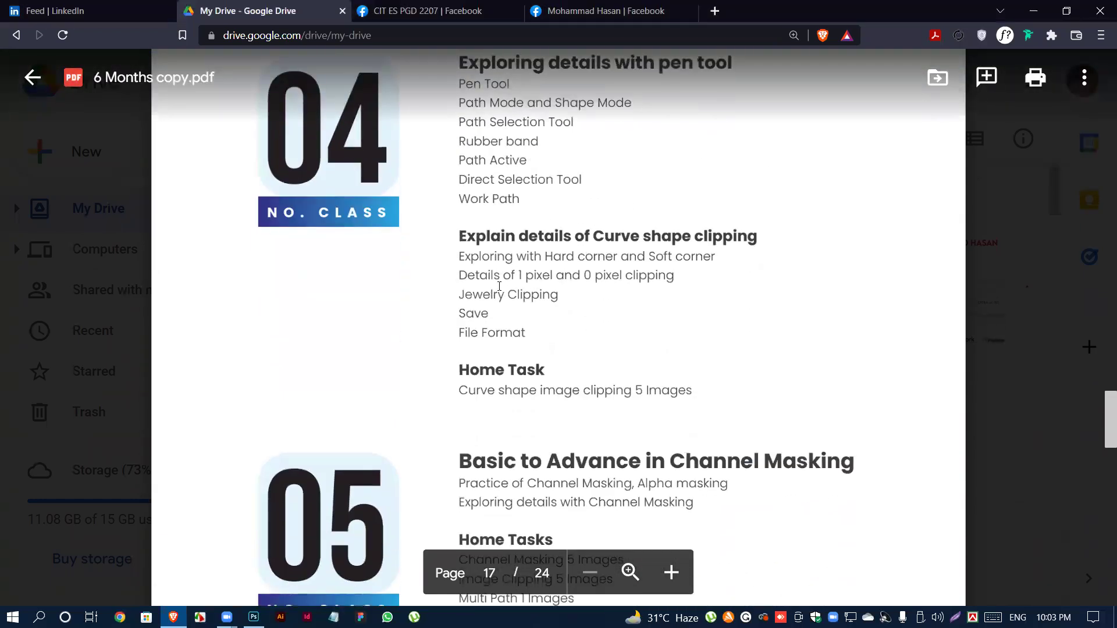
- Highlight and review the class 04 curve shape clipping topics, from hard and soft corners to jewelry clipping and file format
drag(459, 257, 646, 258)
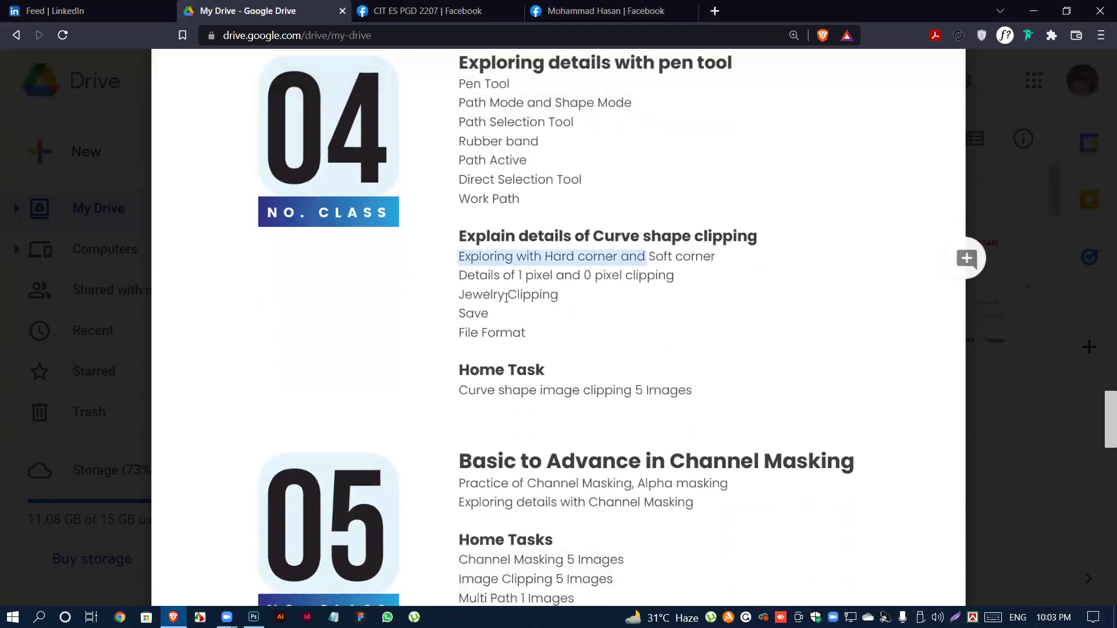
triple_click(470, 295)
click(470, 317)
drag(461, 316, 526, 334)
click(480, 320)
click(505, 334)
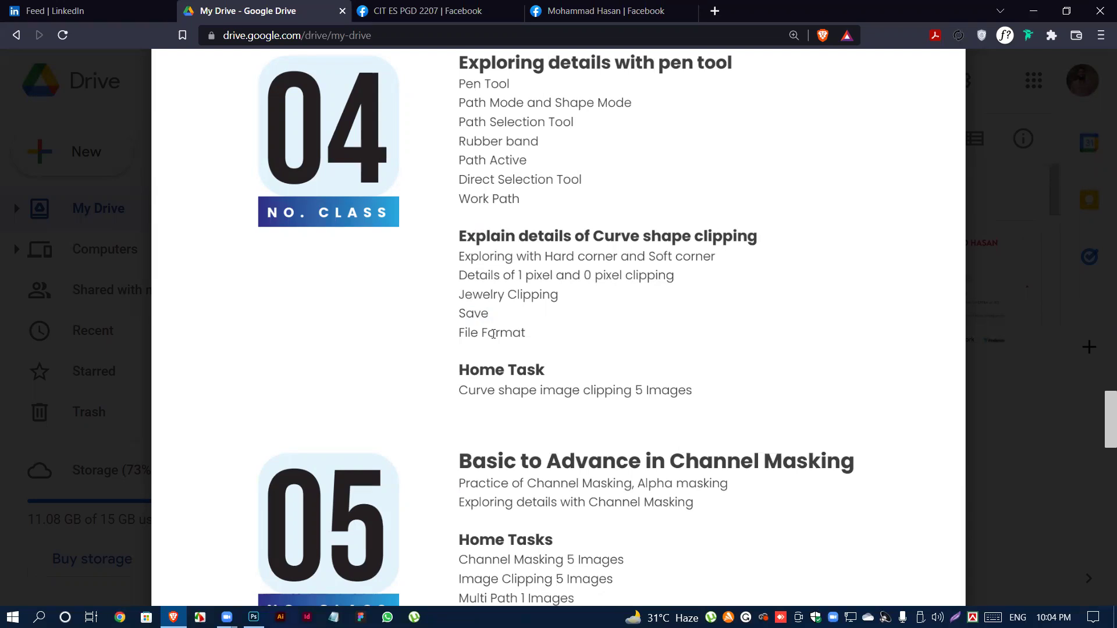
- Highlight the class 04 home task on curve shape image clipping and review the pen tool topics above it
scroll(482, 332, down, 1)
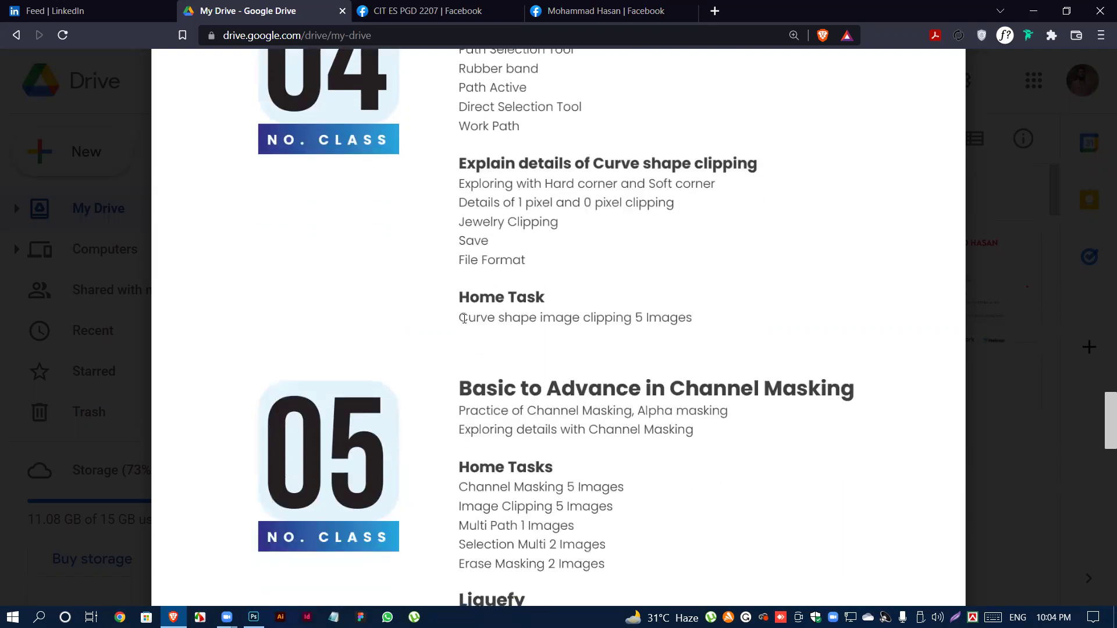
drag(460, 318, 699, 318)
click(663, 319)
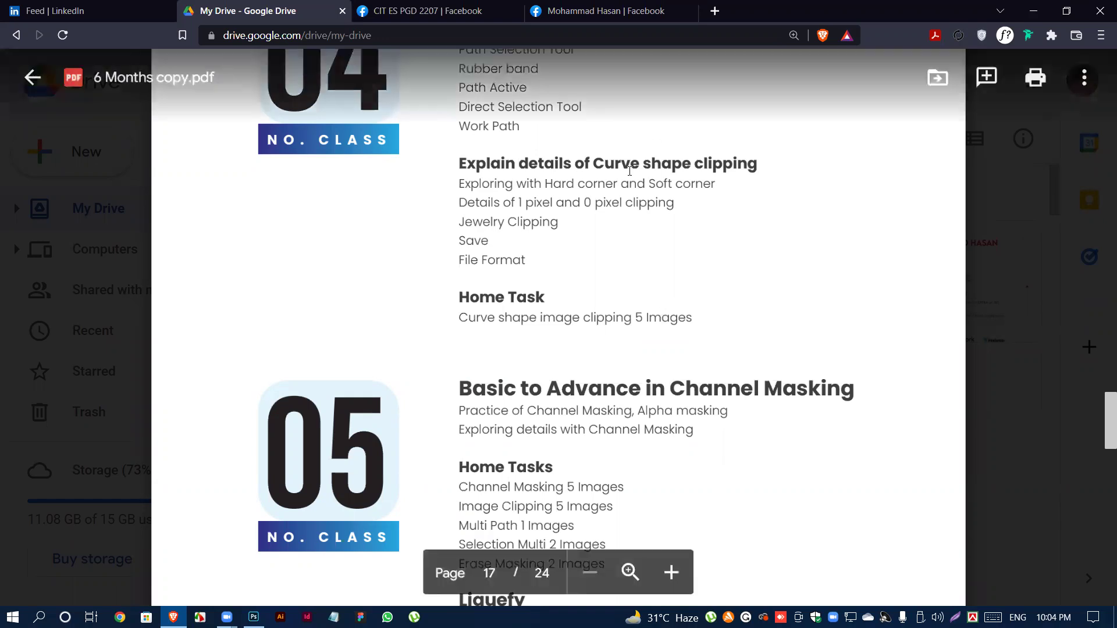
scroll(541, 199, up, 3)
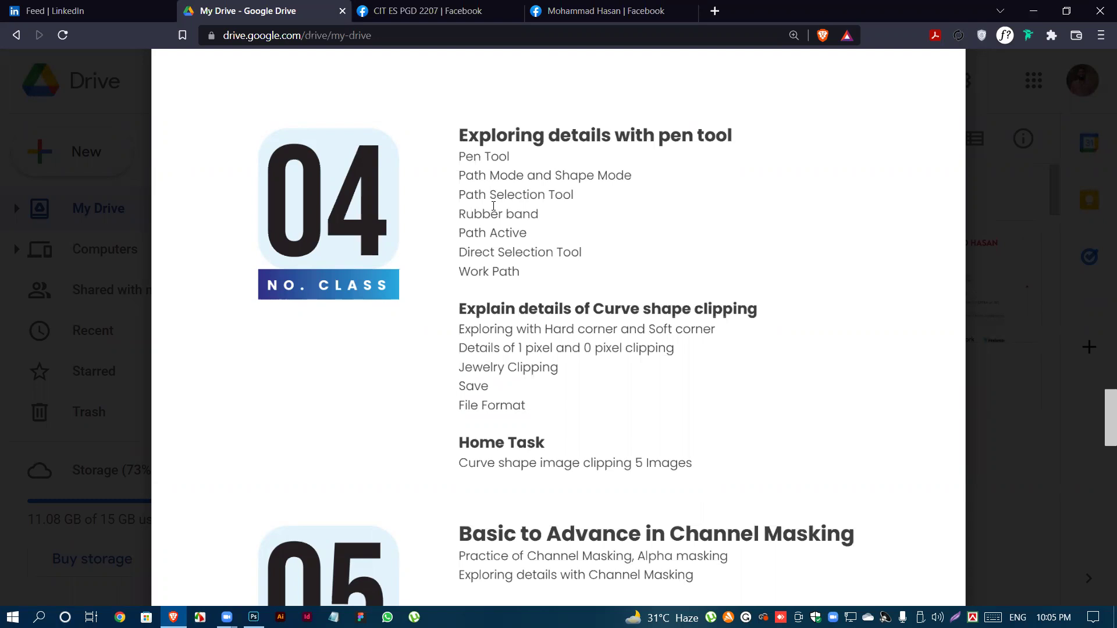
- Search the web for "beizer" in a new browser tab
key(ctrl+t)
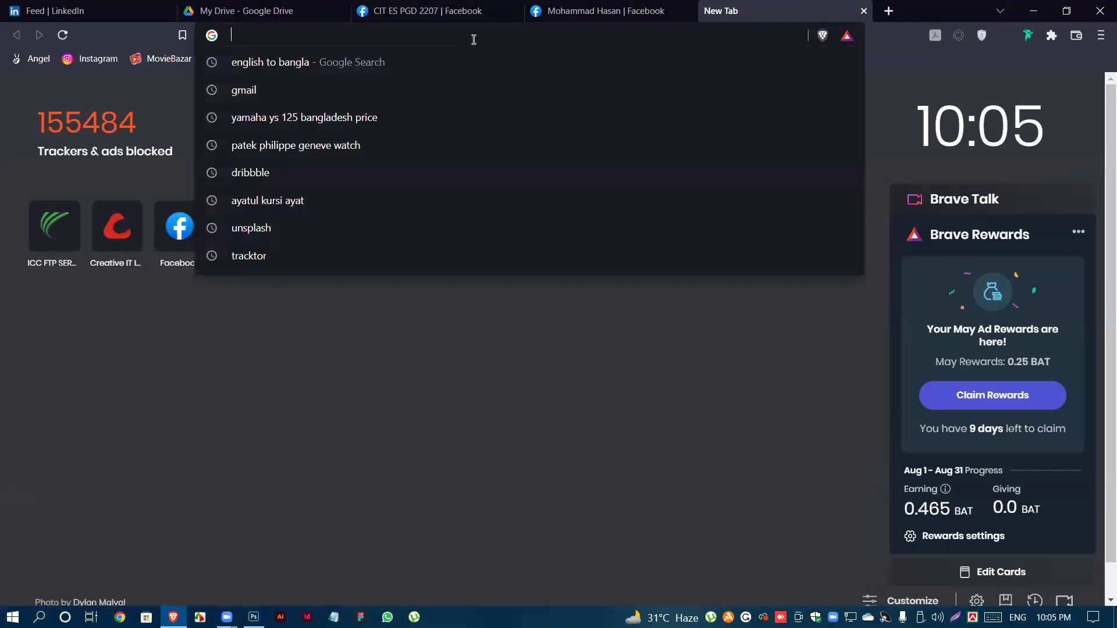
click(474, 38)
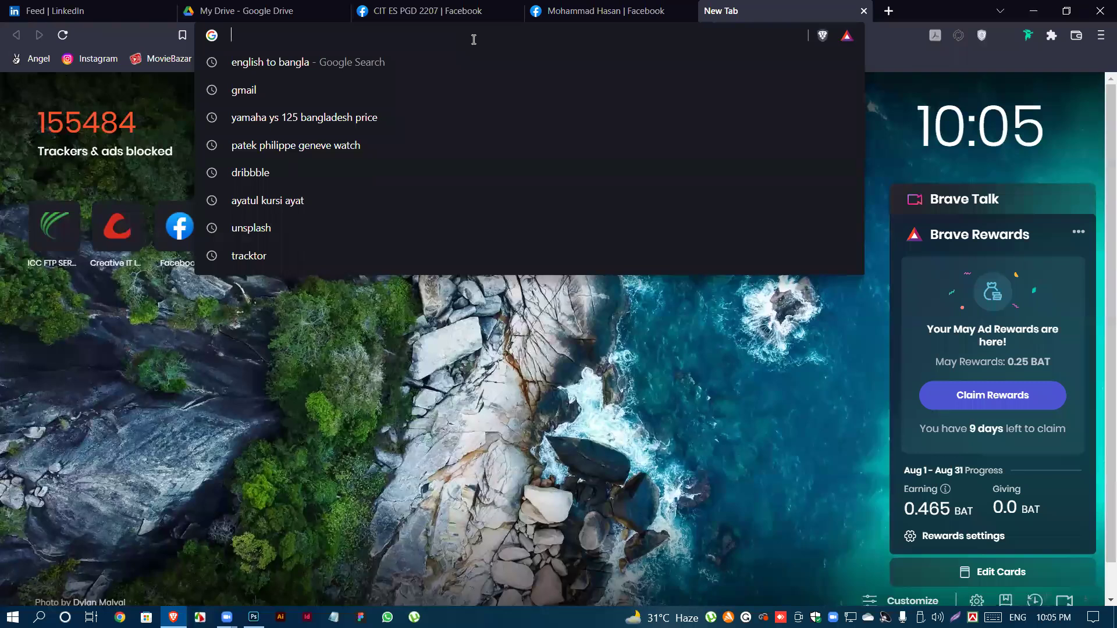
text(bei)
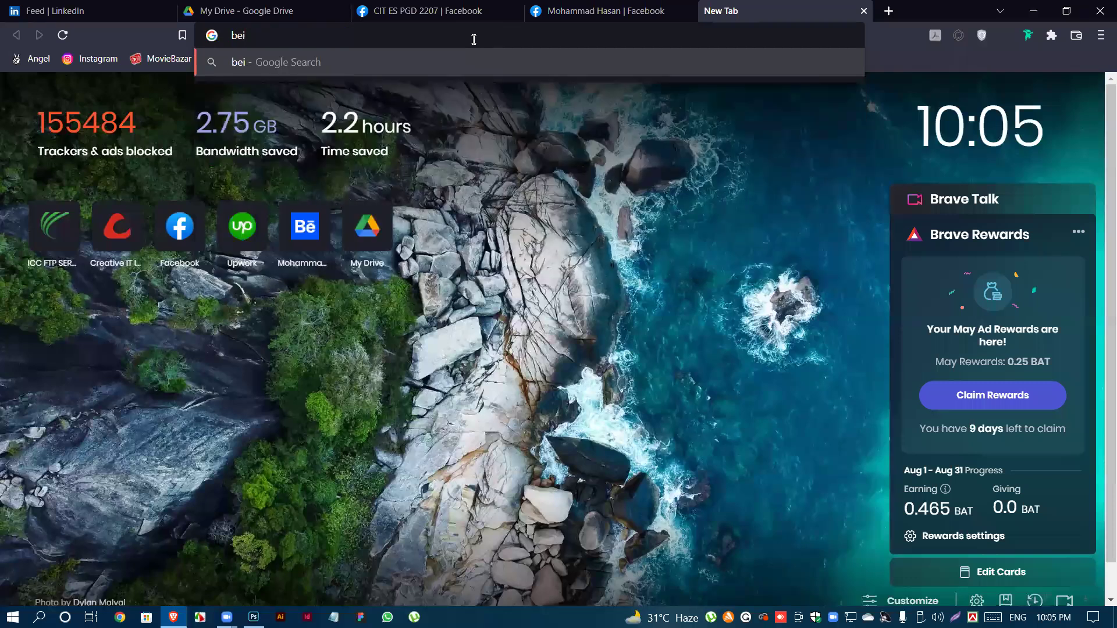
text(zer)
key(Return)
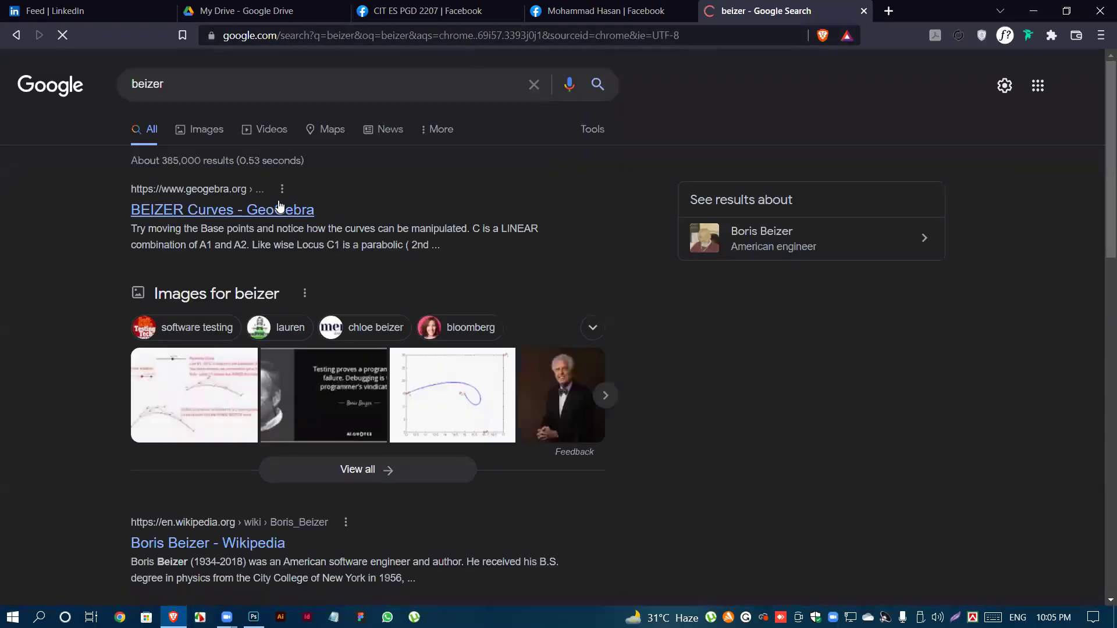
- Change the search to the suggested "bezier game" and open The Bézier Game result in a separate tab
scroll(227, 280, down, 3)
scroll(226, 280, up, 3)
click(187, 86)
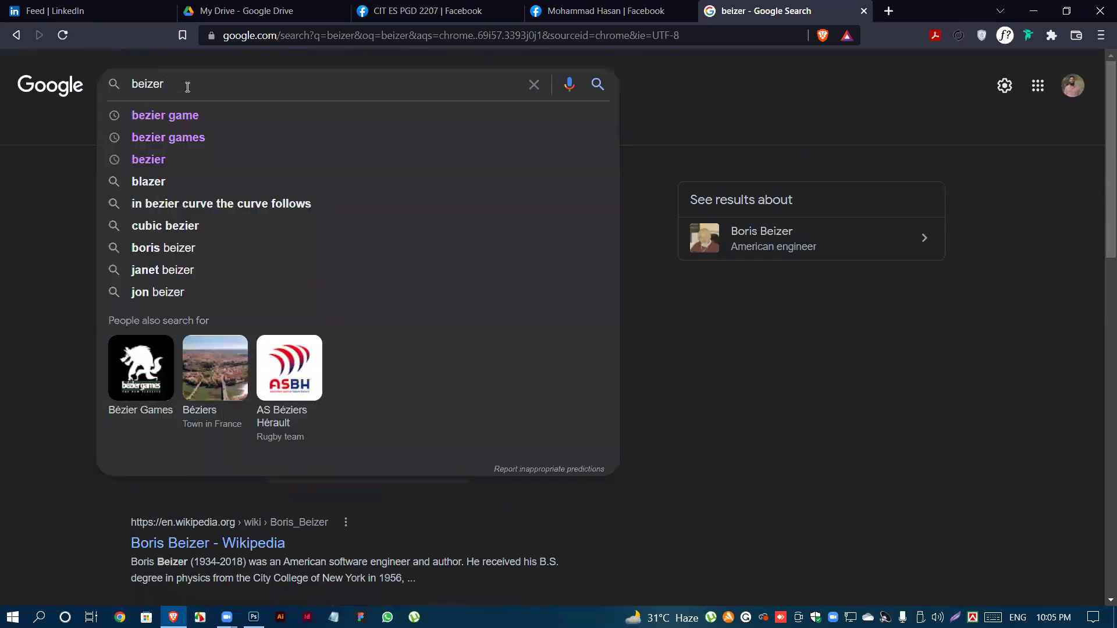
click(183, 119)
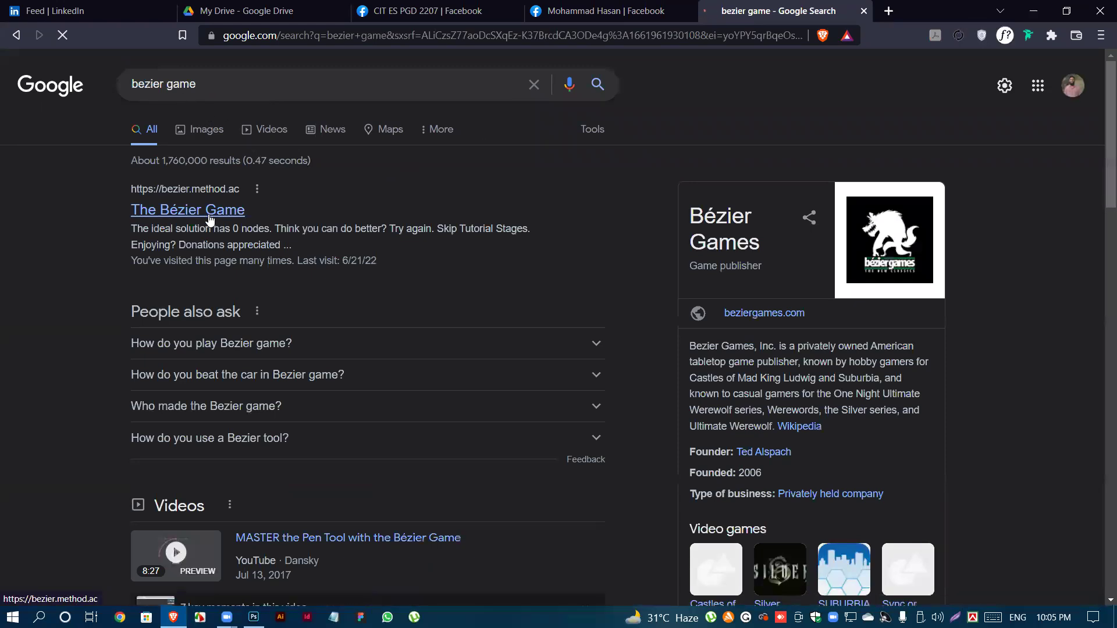
middle_click(208, 214)
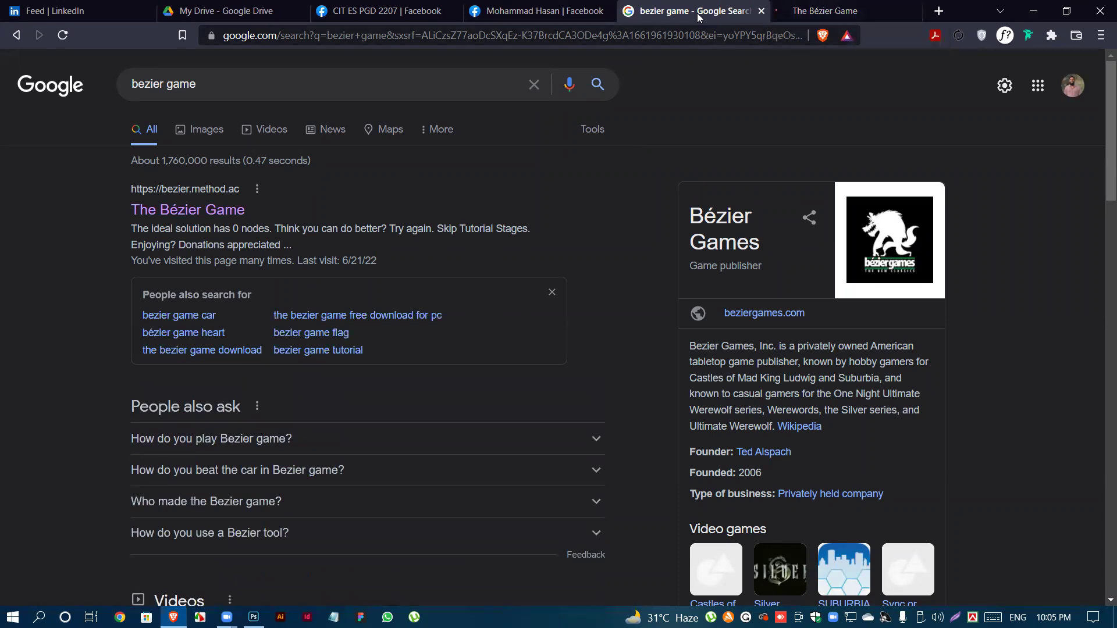
- Review The Bézier Game start page and the "bezier game" search results
click(866, 10)
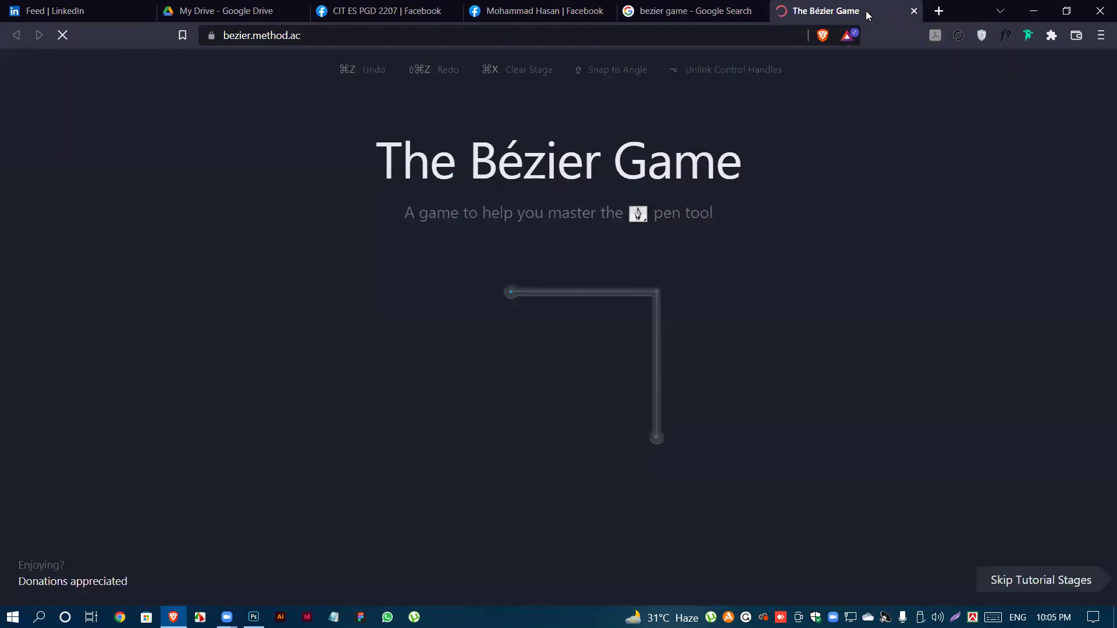
click(680, 16)
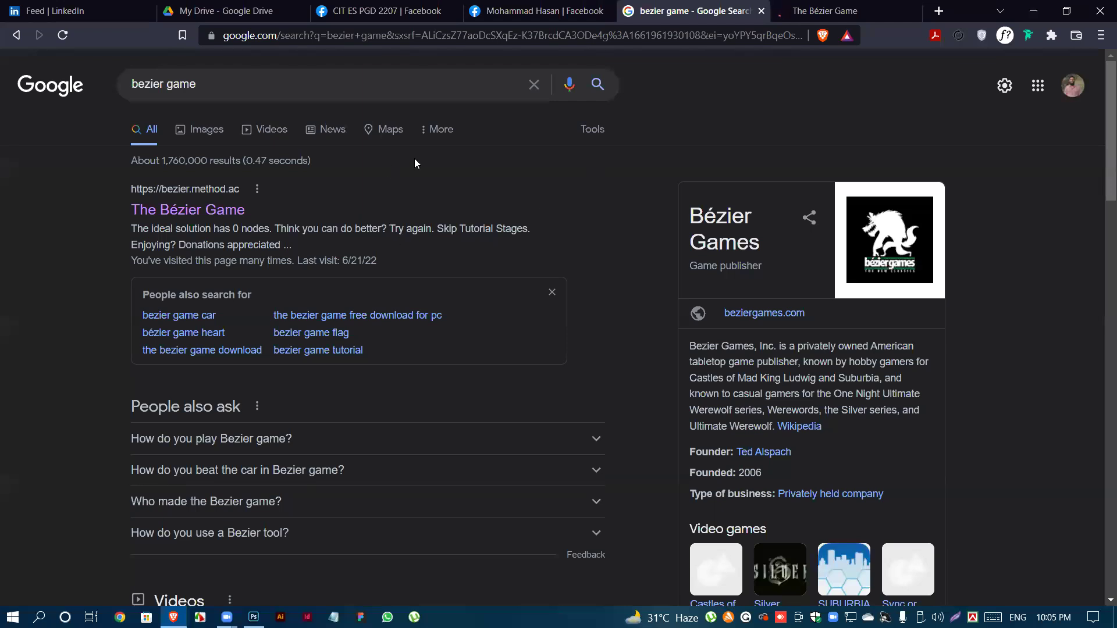
scroll(457, 170, down, 3)
scroll(458, 165, up, 4)
scroll(550, 274, down, 3)
scroll(550, 274, up, 4)
key(ctrl+Tab)
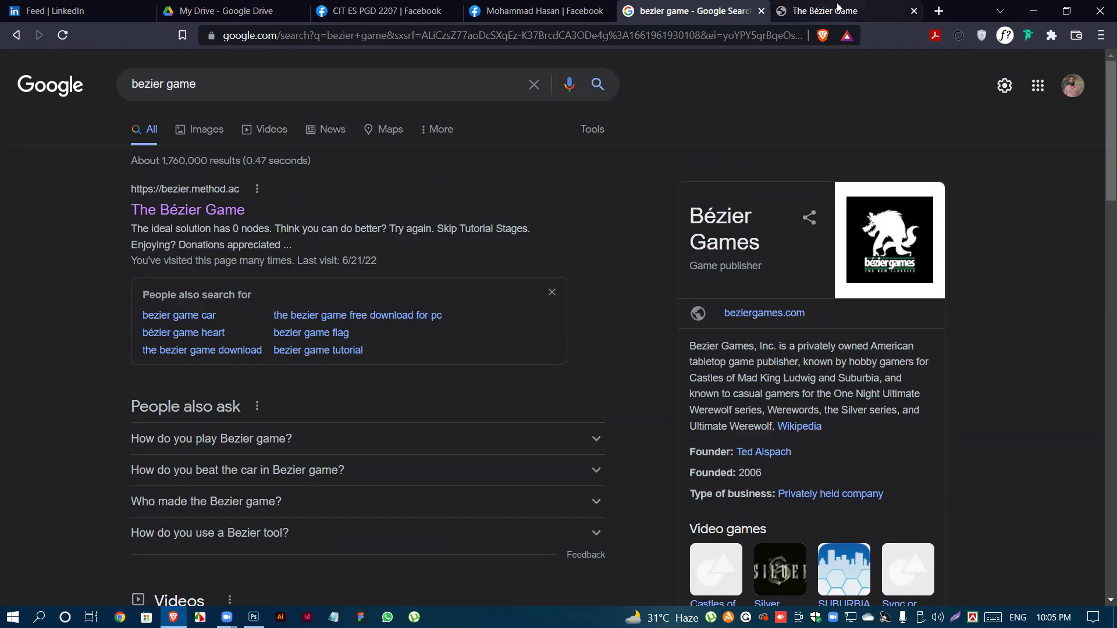
click(630, 255)
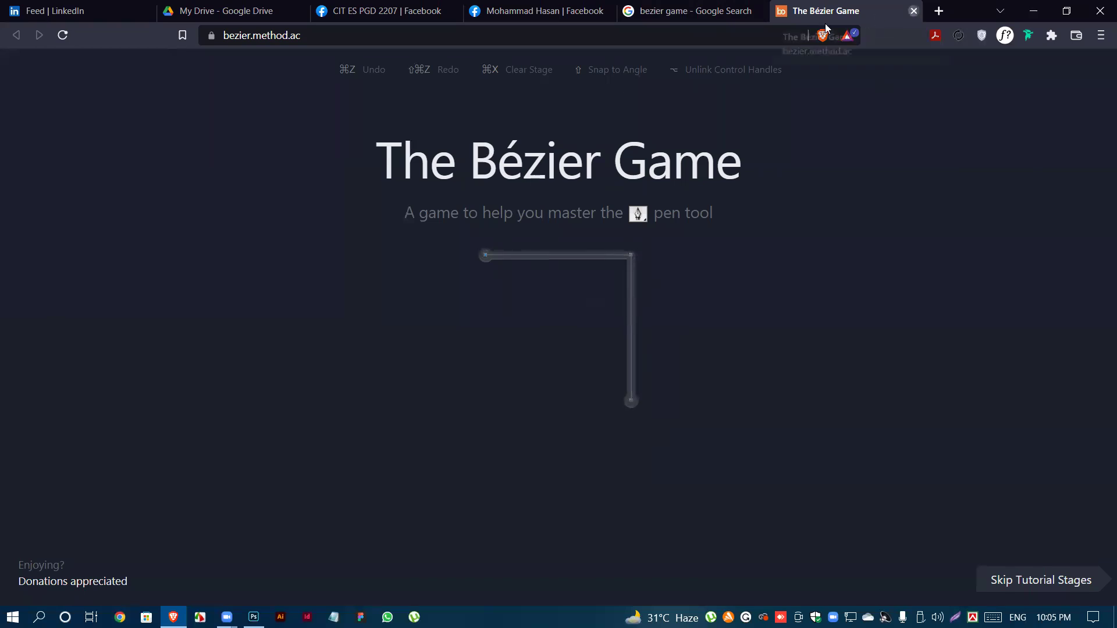
- Close The Bézier Game page and open the Creative IT Institute teacher site in a new tab
click(913, 11)
click(890, 11)
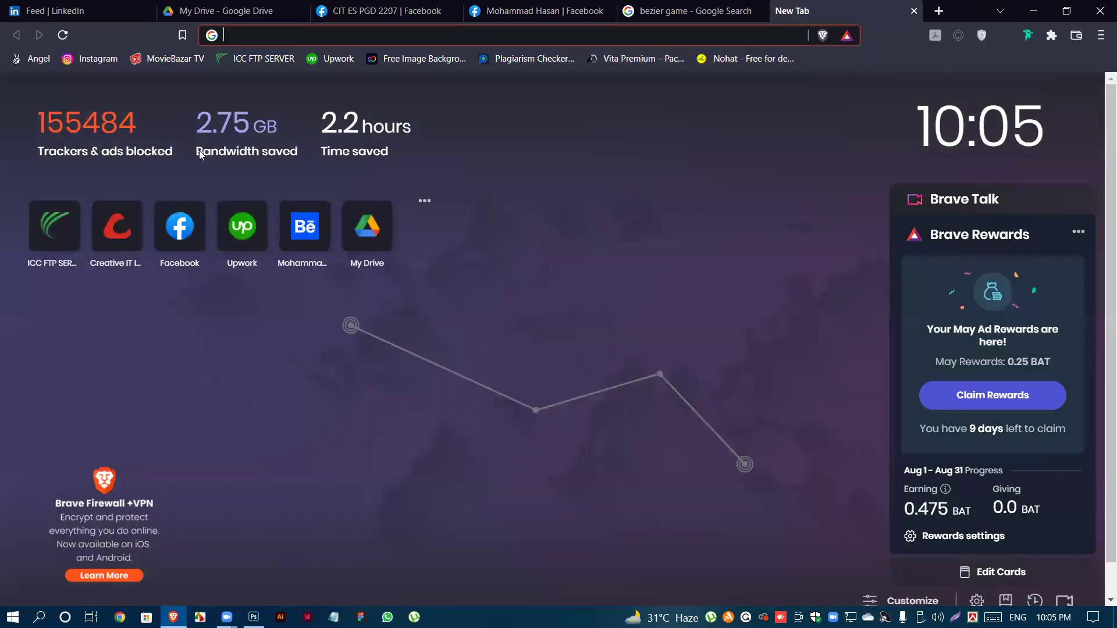
click(116, 235)
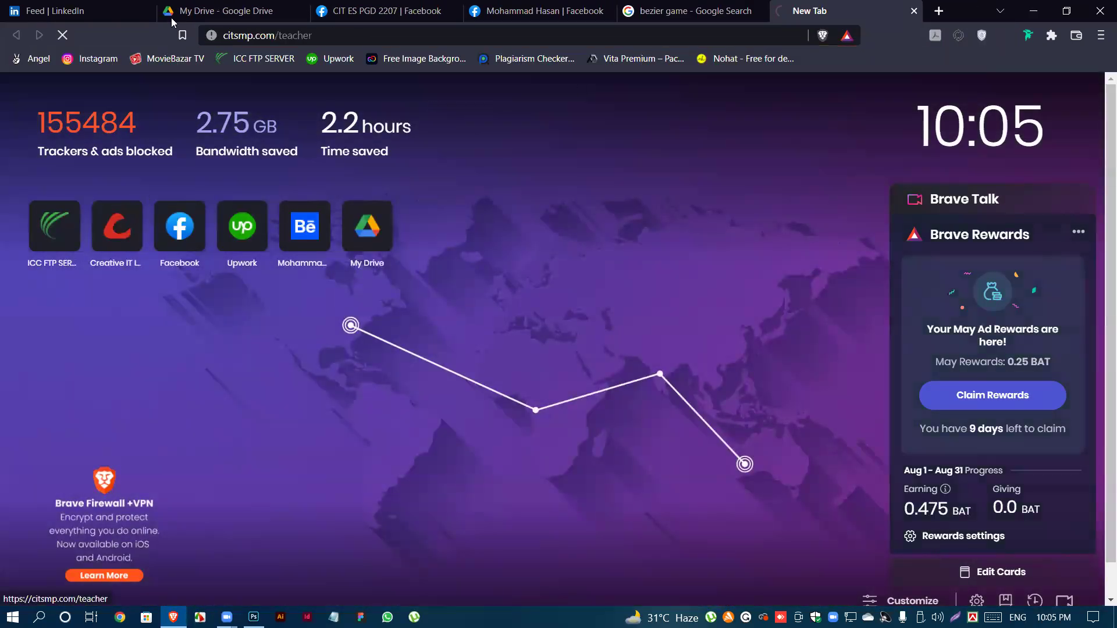
click(104, 13)
click(847, 8)
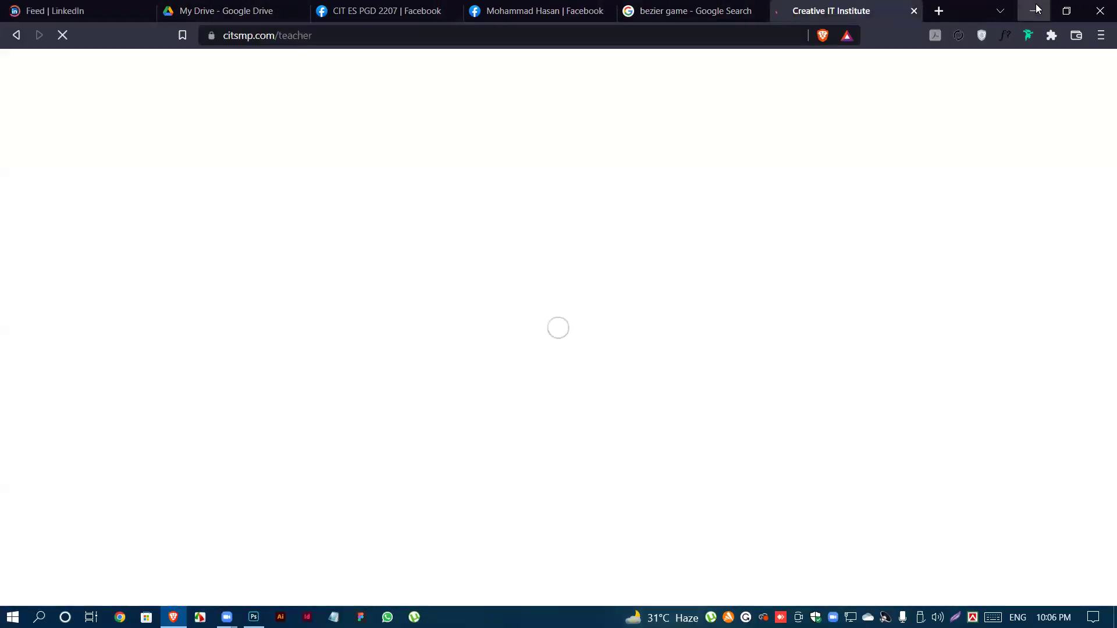
- Switch to Photoshop and examine the workspace options, including Reset Essentials, without changing the workspace
click(1033, 11)
click(313, 8)
mouse_move(279, 15)
mouse_move(289, 37)
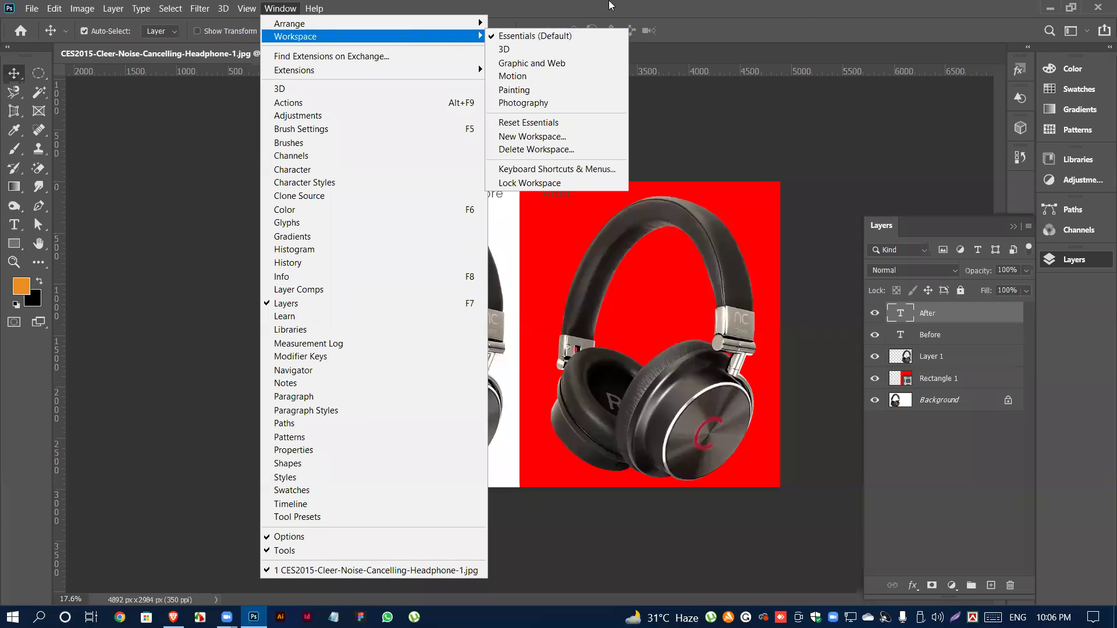
click(290, 8)
click(289, 8)
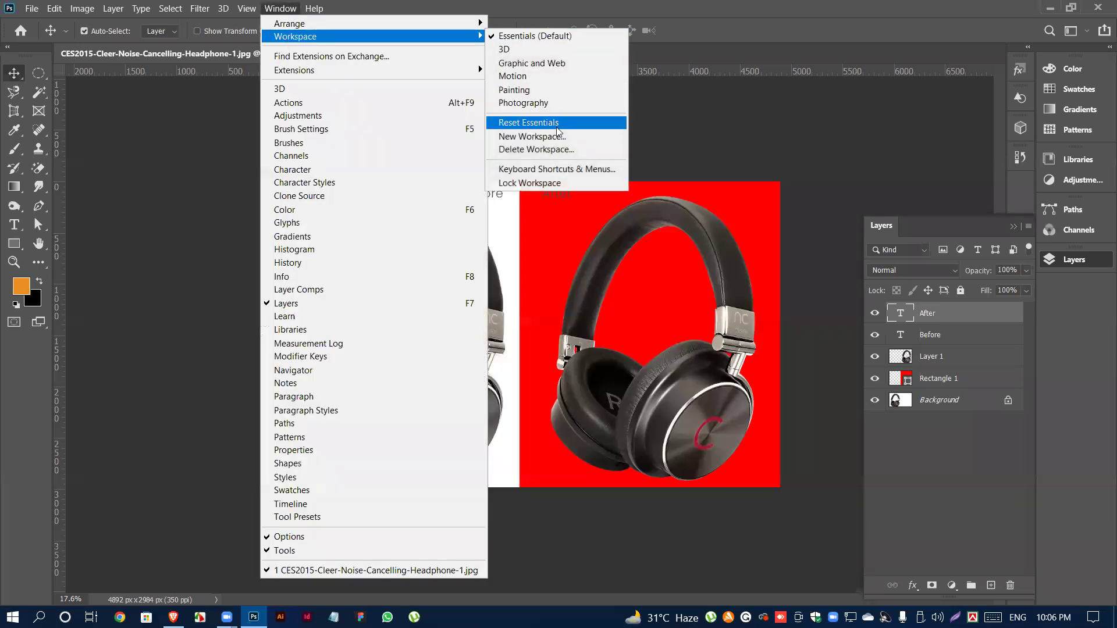
click(750, 7)
- Return to the browser and log in to the teacher portal with the saved account e-mail and the account password
click(173, 617)
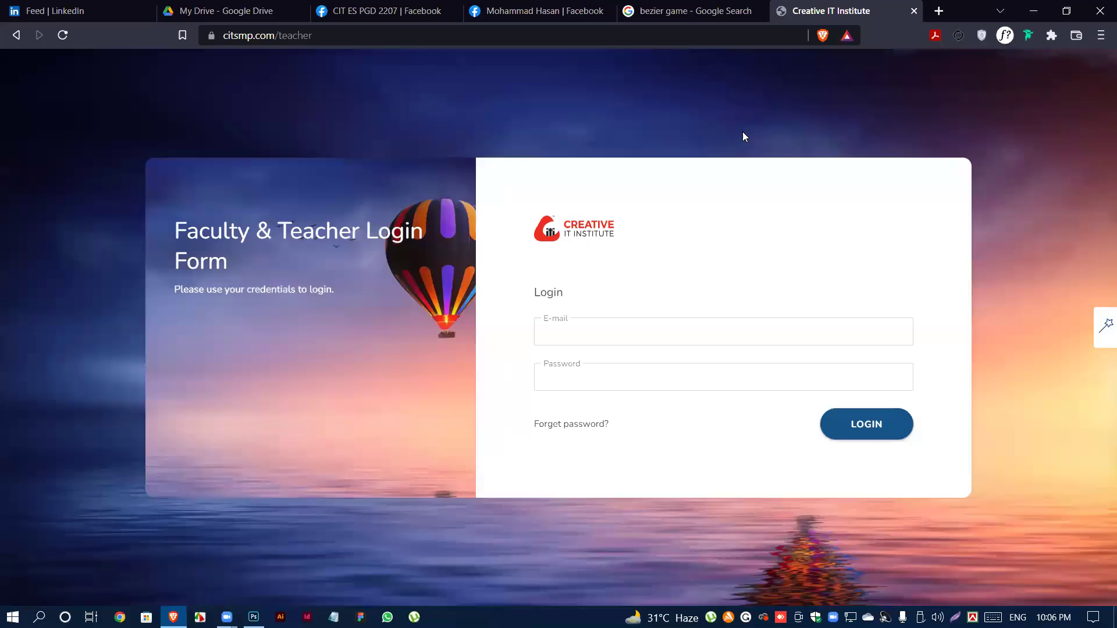
click(572, 343)
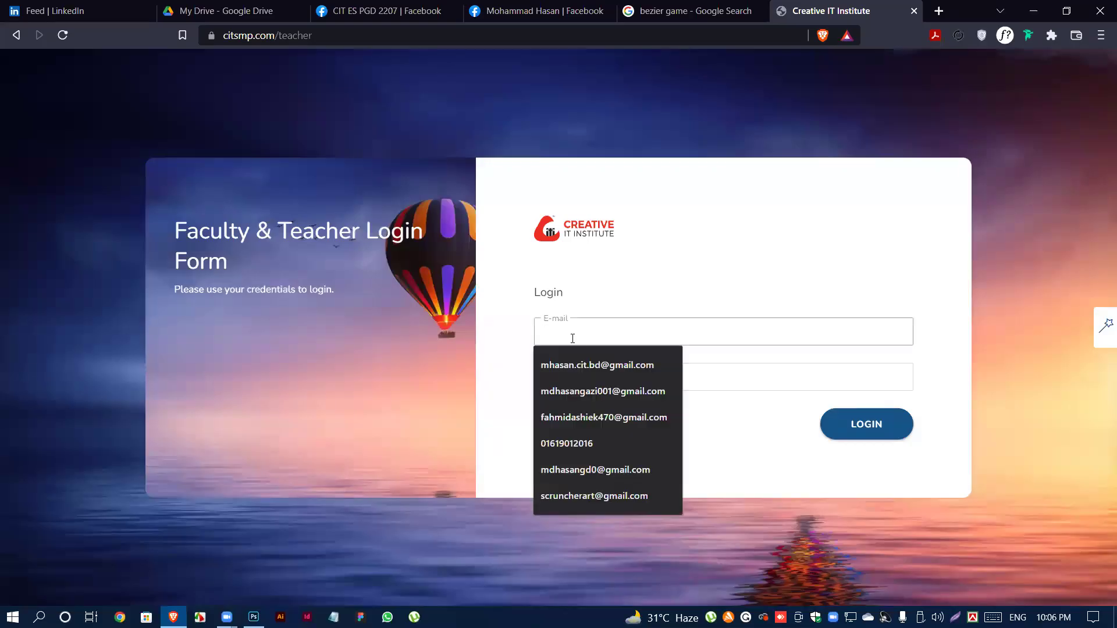
click(595, 365)
click(574, 374)
text(********)
key(Return)
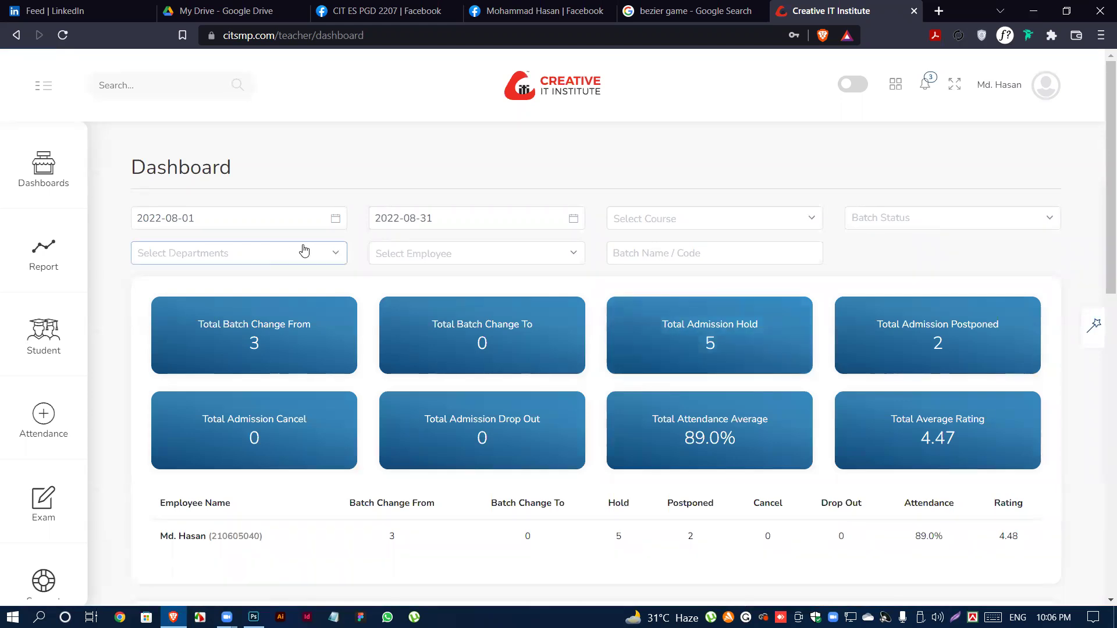
- Set up attendance taking for batch ES PGD 2207, date 2022-08-31 and class "36. Exploring details with pen tool"
mouse_move(55, 410)
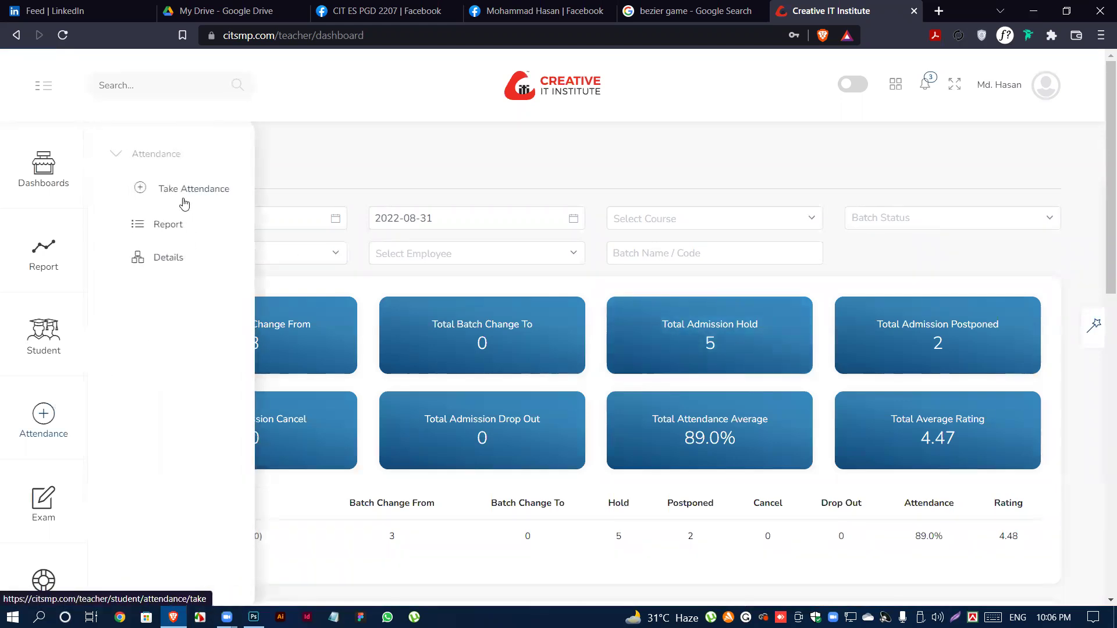
click(183, 193)
click(276, 282)
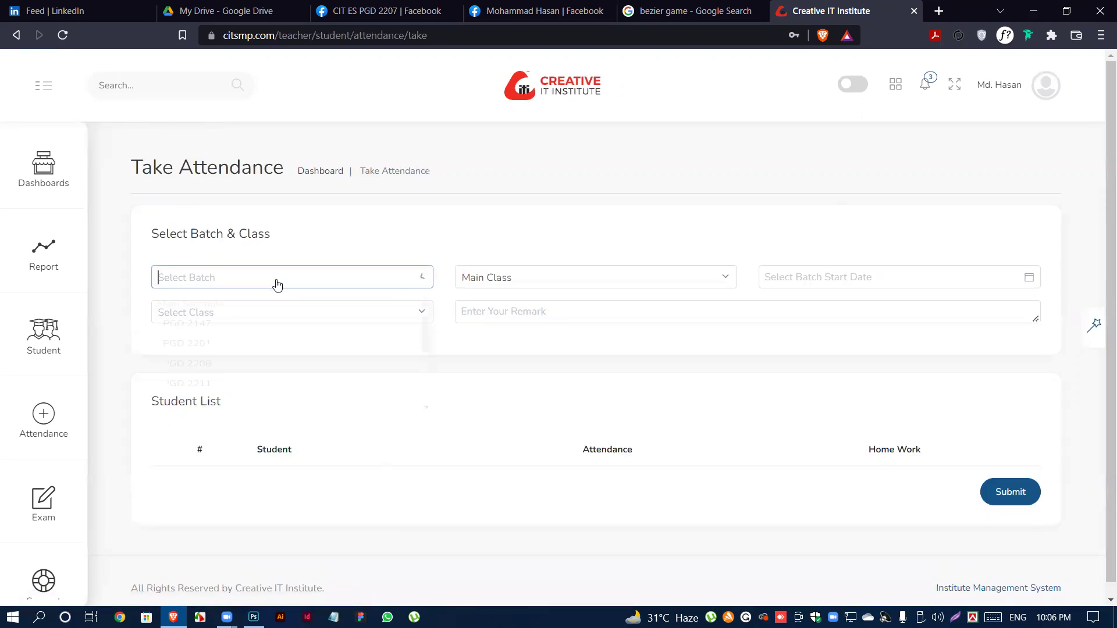
scroll(251, 379, down, 1)
scroll(250, 379, down, 1)
click(228, 333)
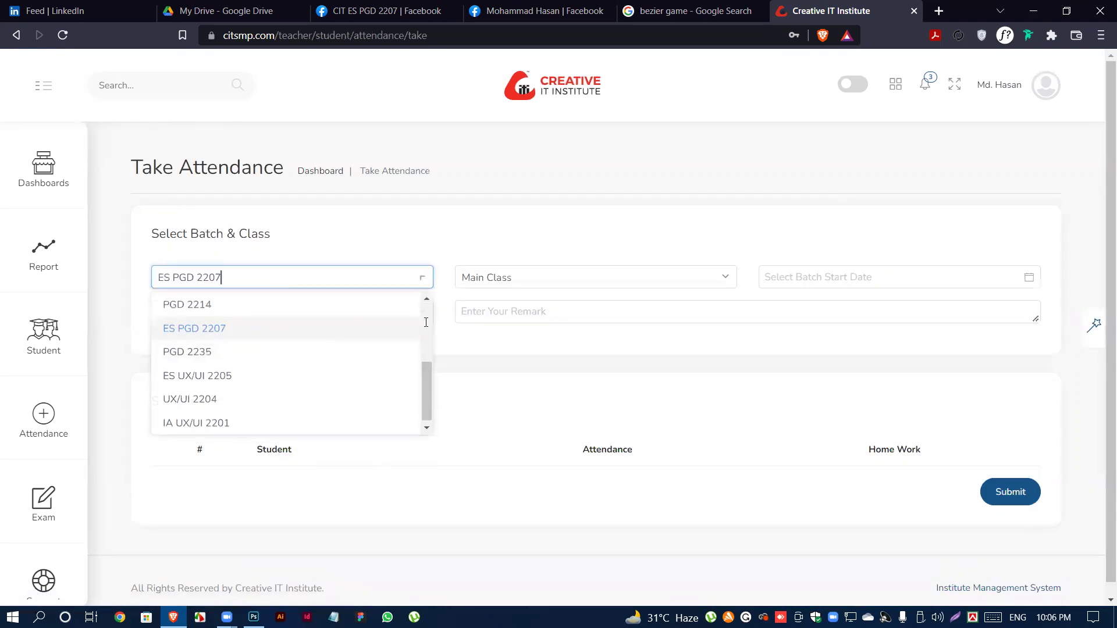
click(816, 277)
click(838, 452)
click(399, 313)
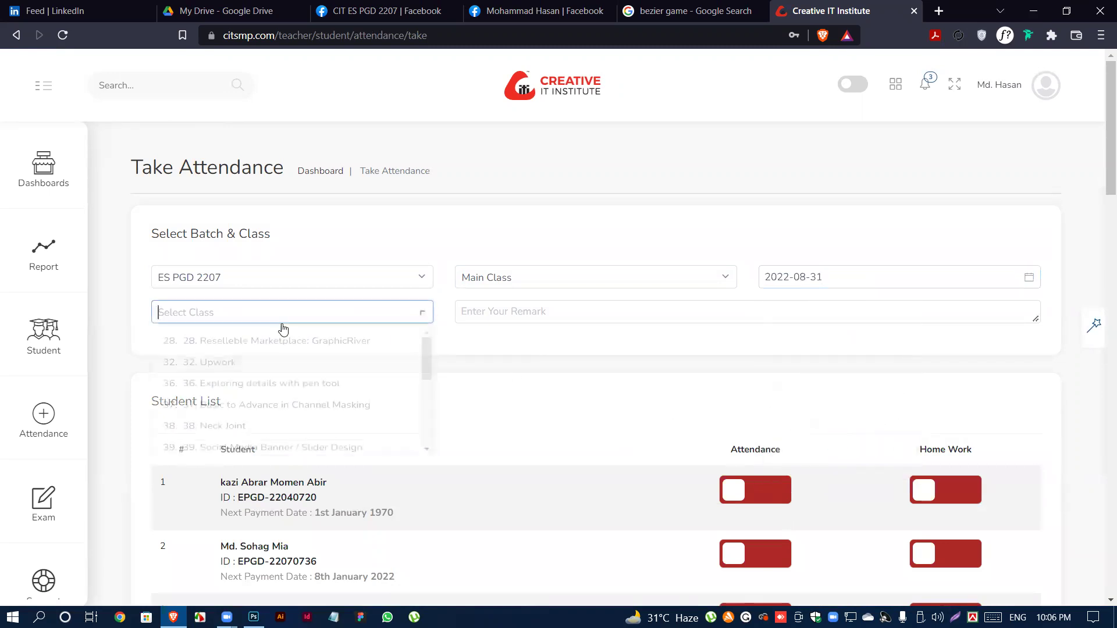
click(312, 391)
- Mark attendance and home work for the students in rows 2, 3 and 4 of the student list
scroll(464, 344, down, 5)
scroll(464, 344, up, 2)
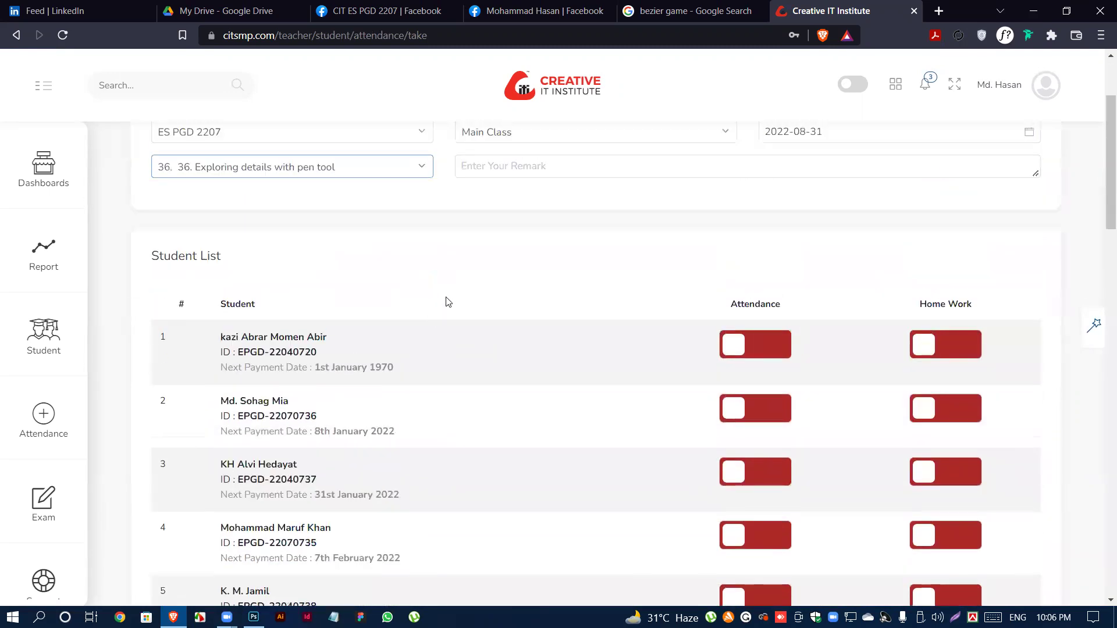
scroll(343, 297, down, 1)
scroll(431, 299, up, 1)
scroll(588, 306, down, 3)
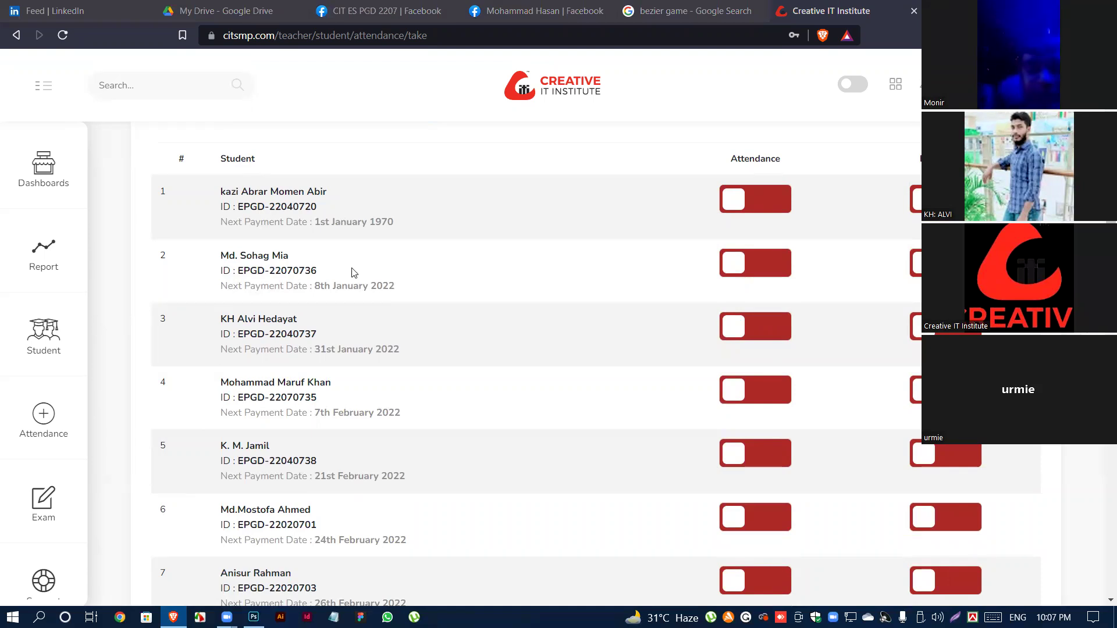
click(755, 263)
click(937, 263)
click(739, 326)
click(916, 326)
scroll(641, 342, down, 1)
click(741, 317)
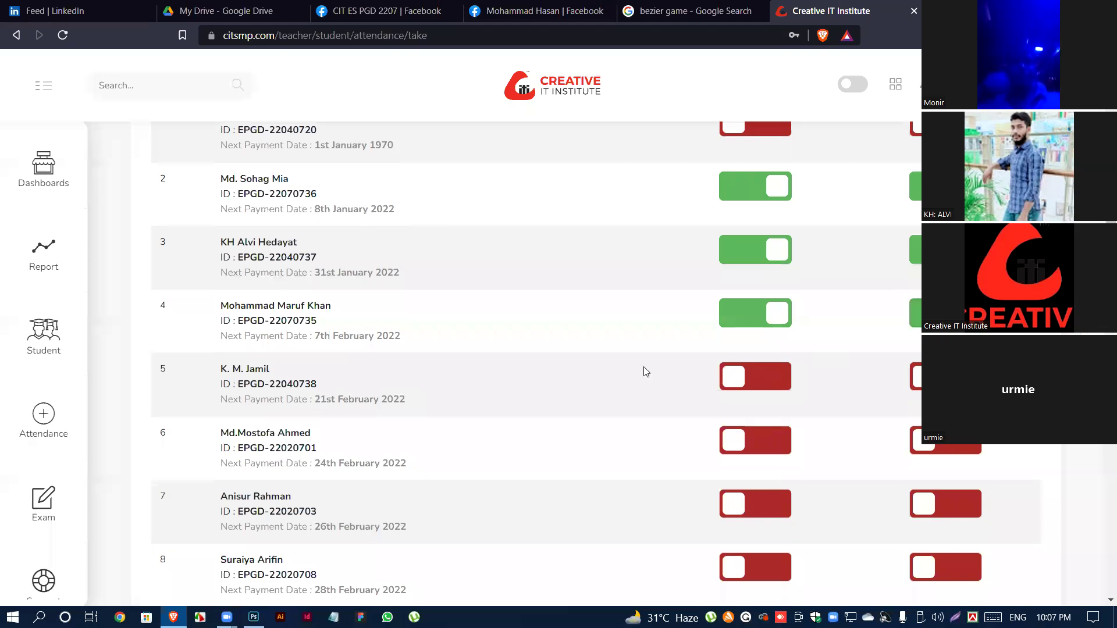
- Leave students 5 to 7 unmarked, and mark attendance and home work for the student in row 8
scroll(644, 369, down, 1)
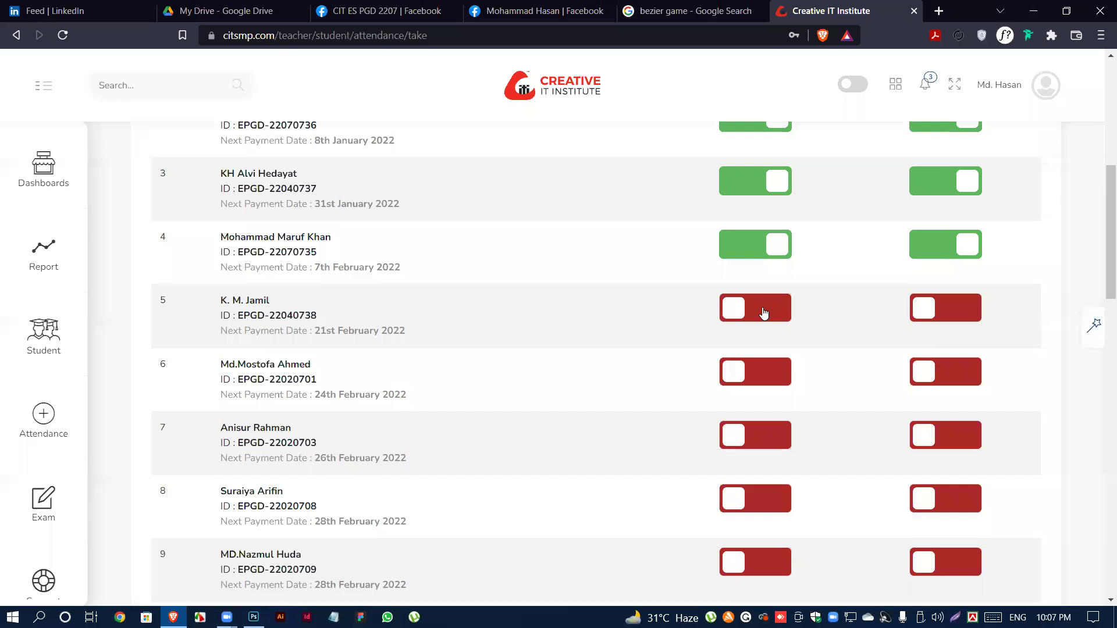
drag(220, 301, 274, 301)
click(273, 301)
scroll(331, 299, down, 1)
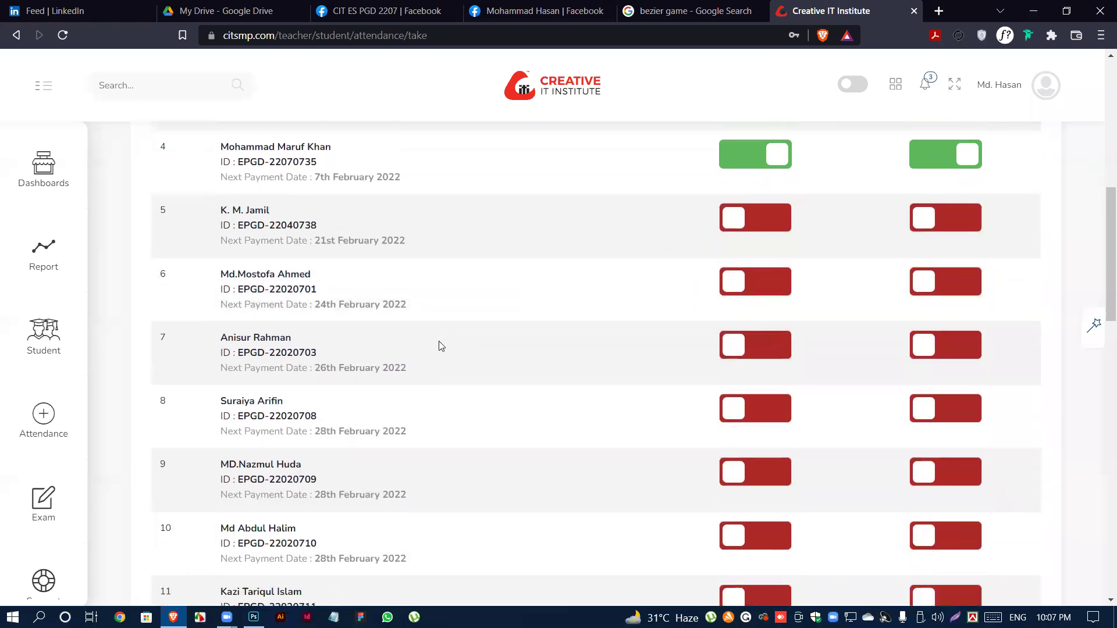
scroll(441, 346, down, 1)
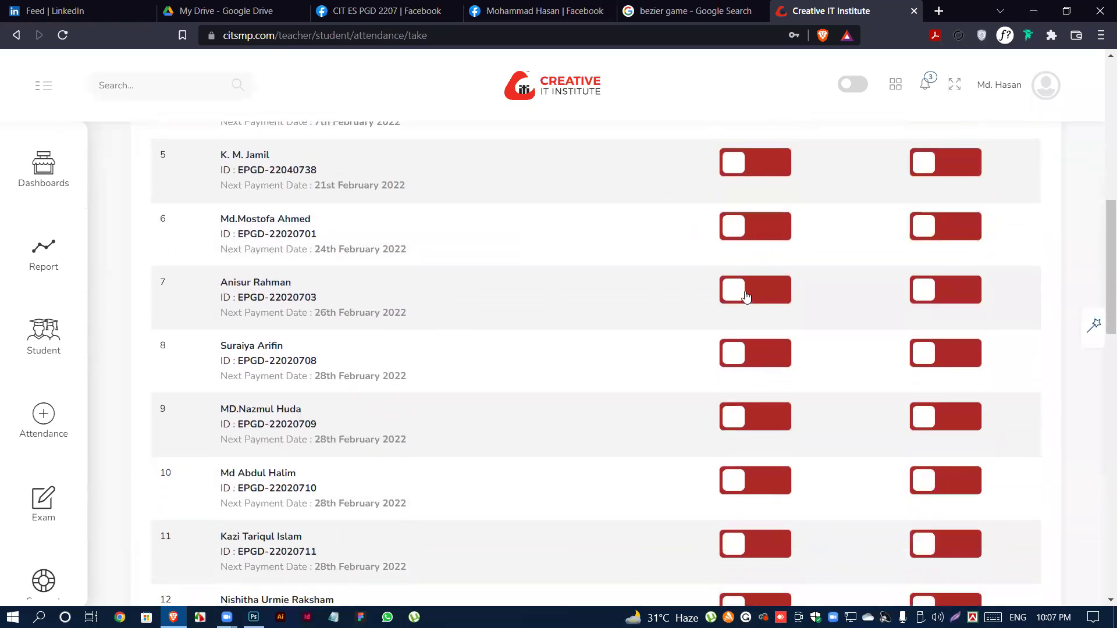
scroll(324, 347, down, 1)
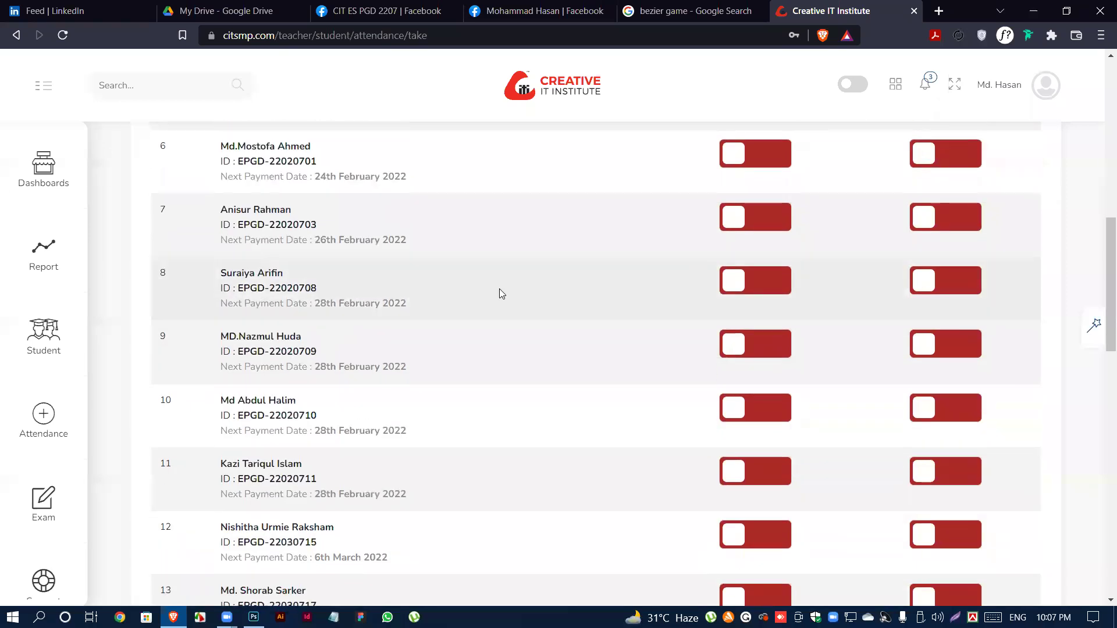
click(758, 282)
click(948, 281)
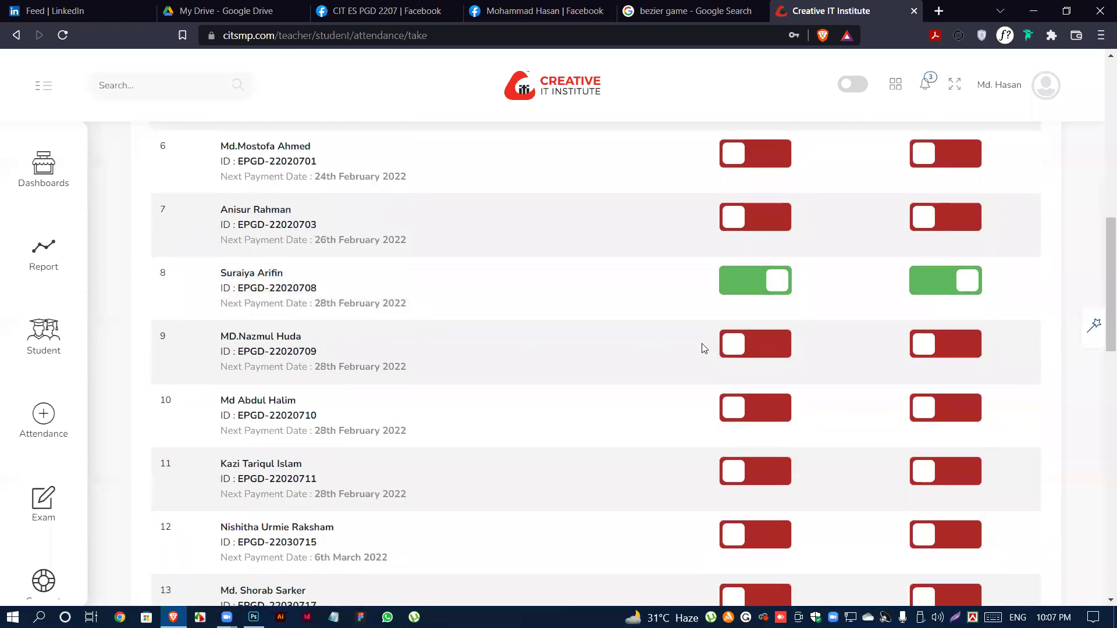
click(756, 352)
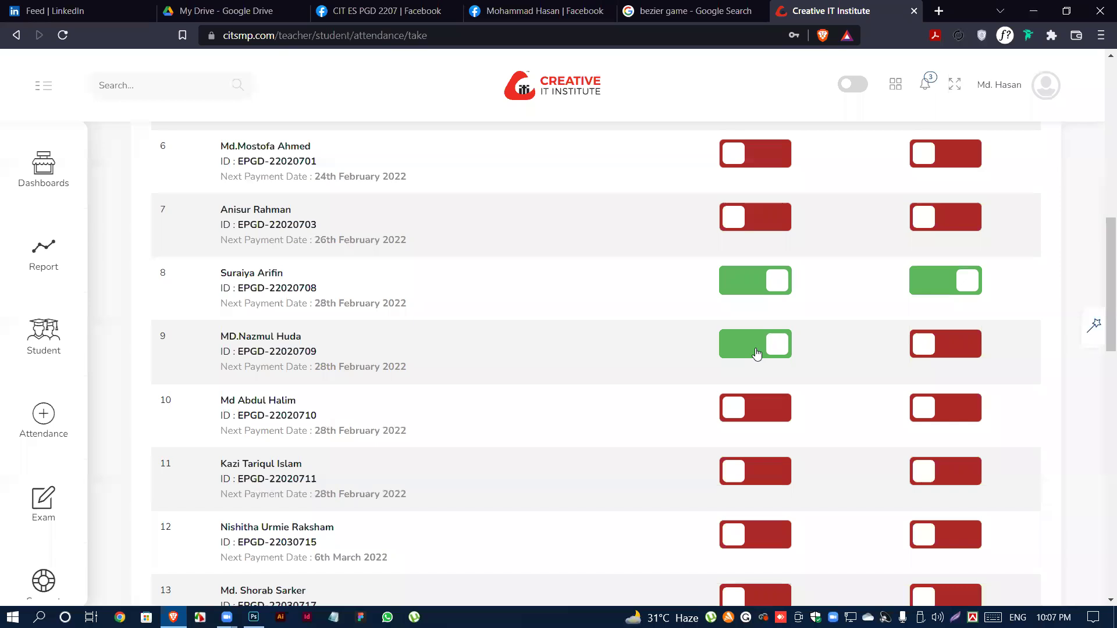
scroll(454, 384, down, 2)
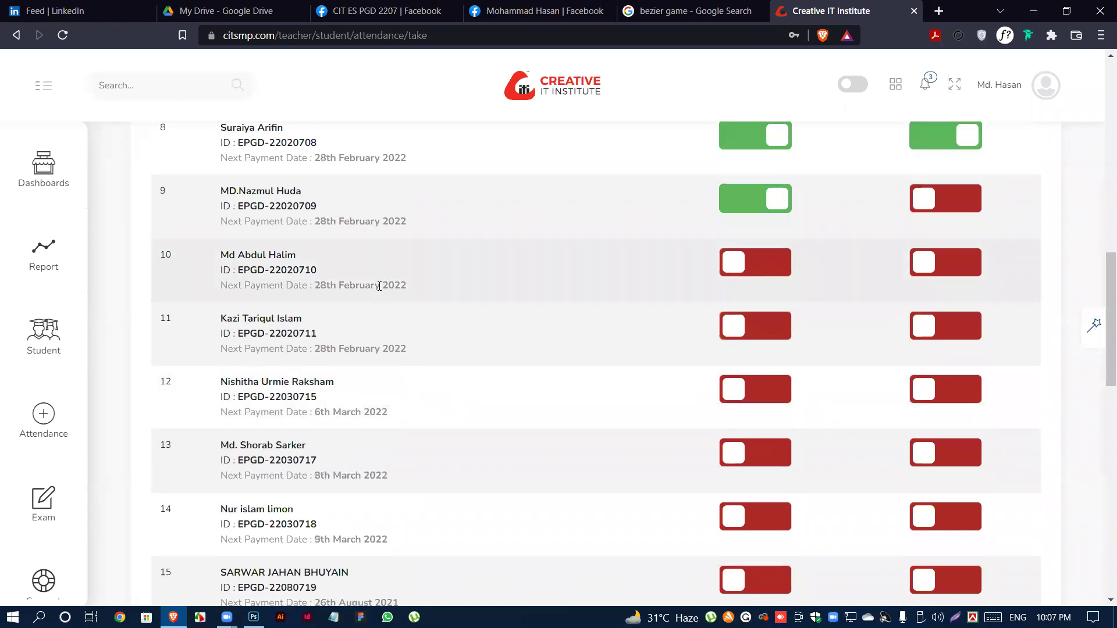
click(774, 203)
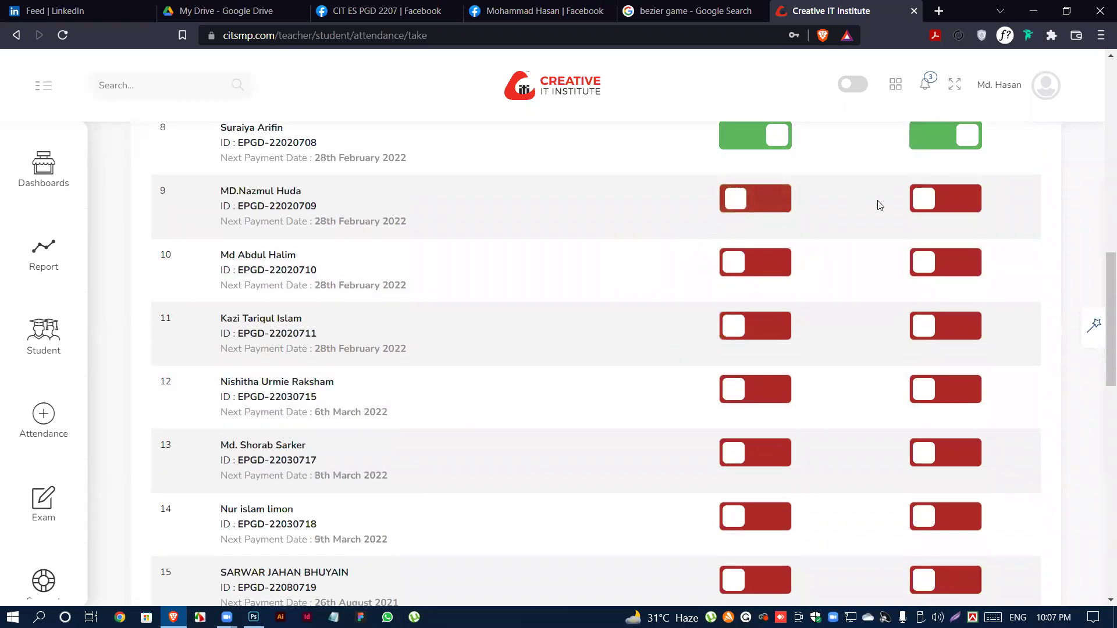
right_click(926, 201)
click(844, 205)
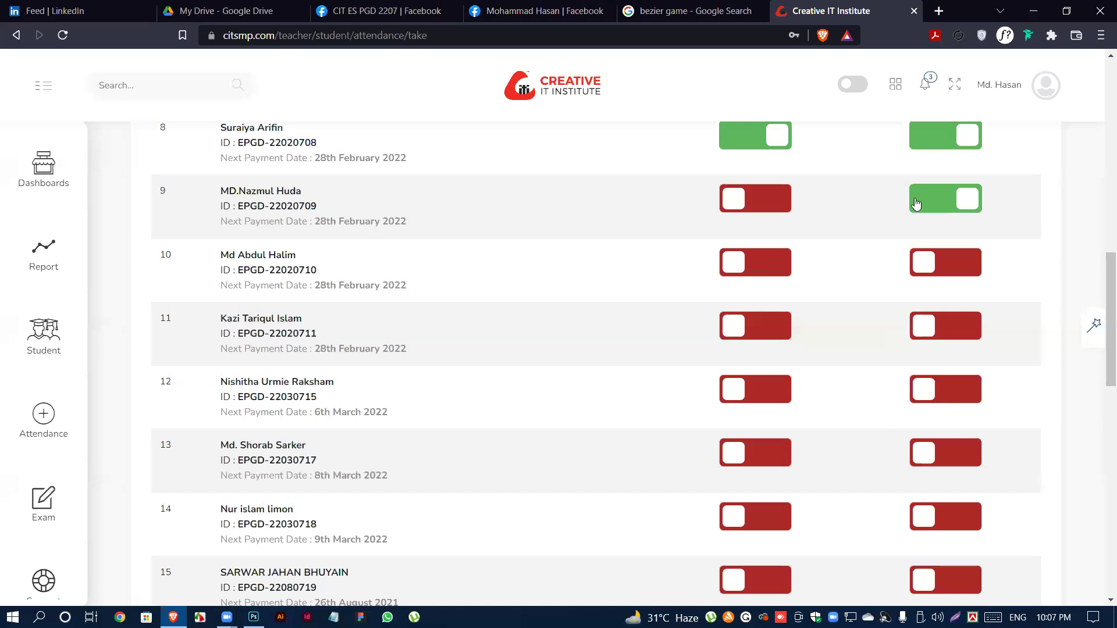
- Mark attendance and home work for the students in rows 10 and 7 of the student list
click(762, 259)
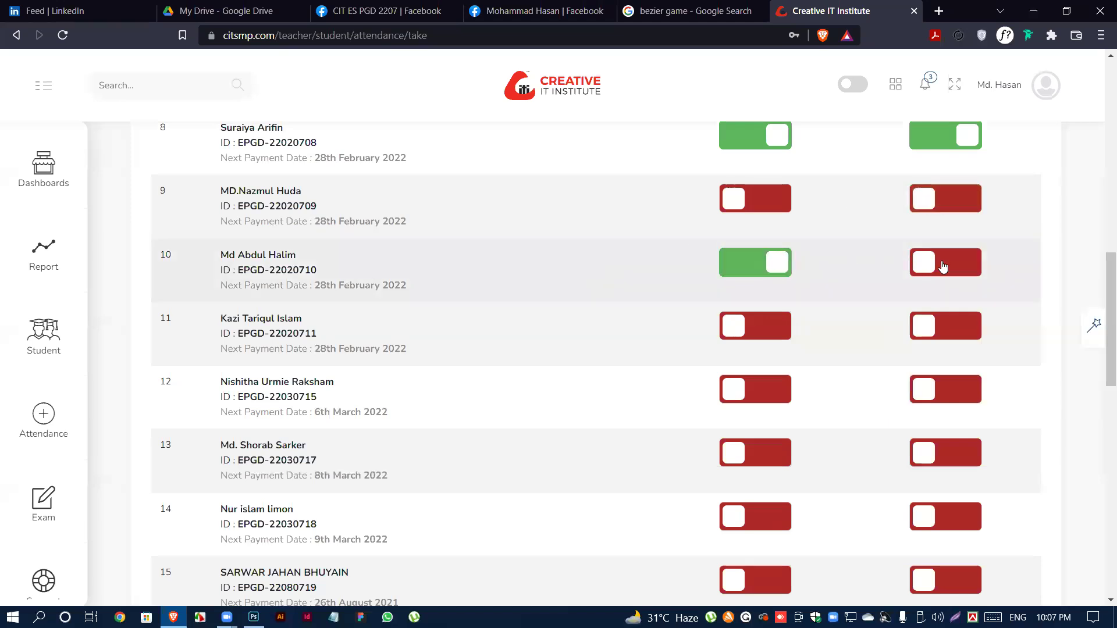
click(925, 261)
scroll(836, 289, up, 3)
scroll(837, 289, up, 3)
scroll(419, 363, down, 1)
click(758, 374)
click(938, 363)
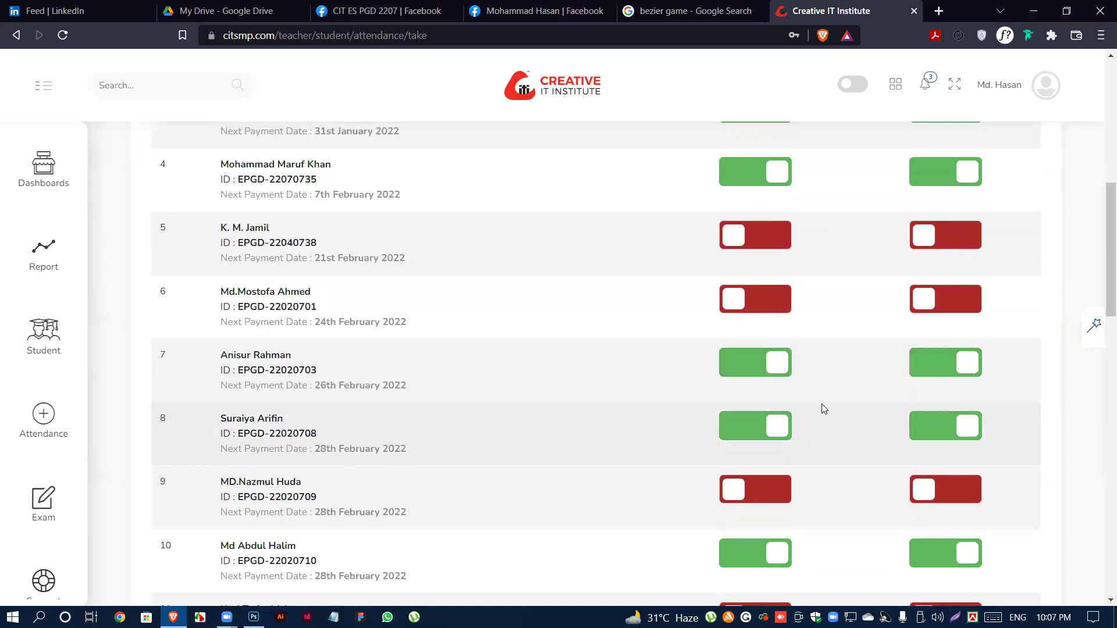
- Mark attendance and home work for the students in rows 11 and 12
scroll(782, 334, down, 1)
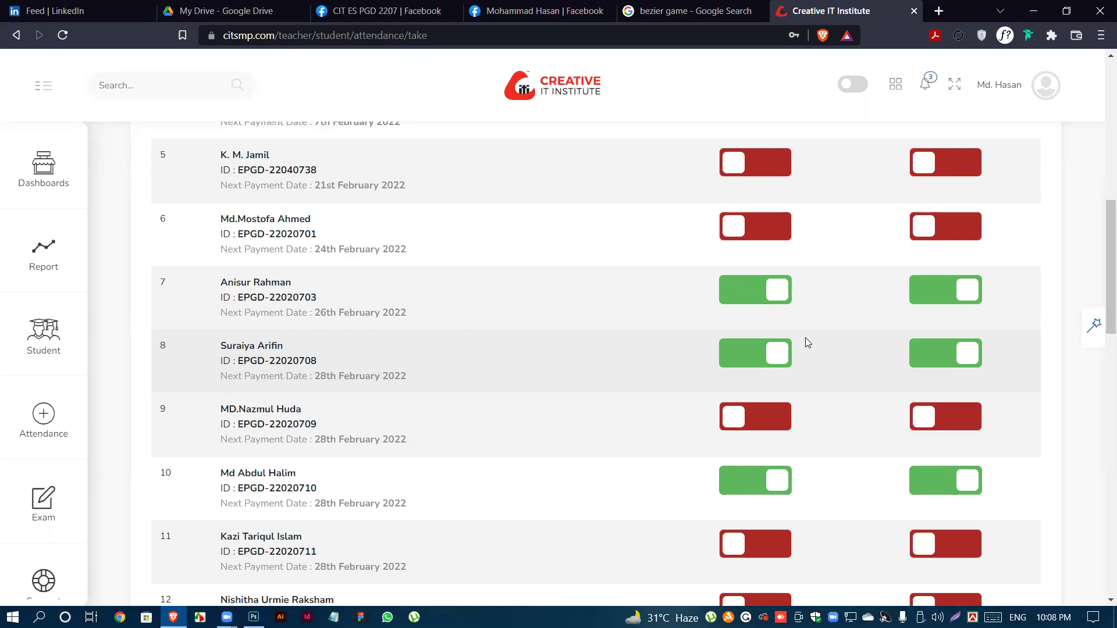
scroll(783, 368, down, 3)
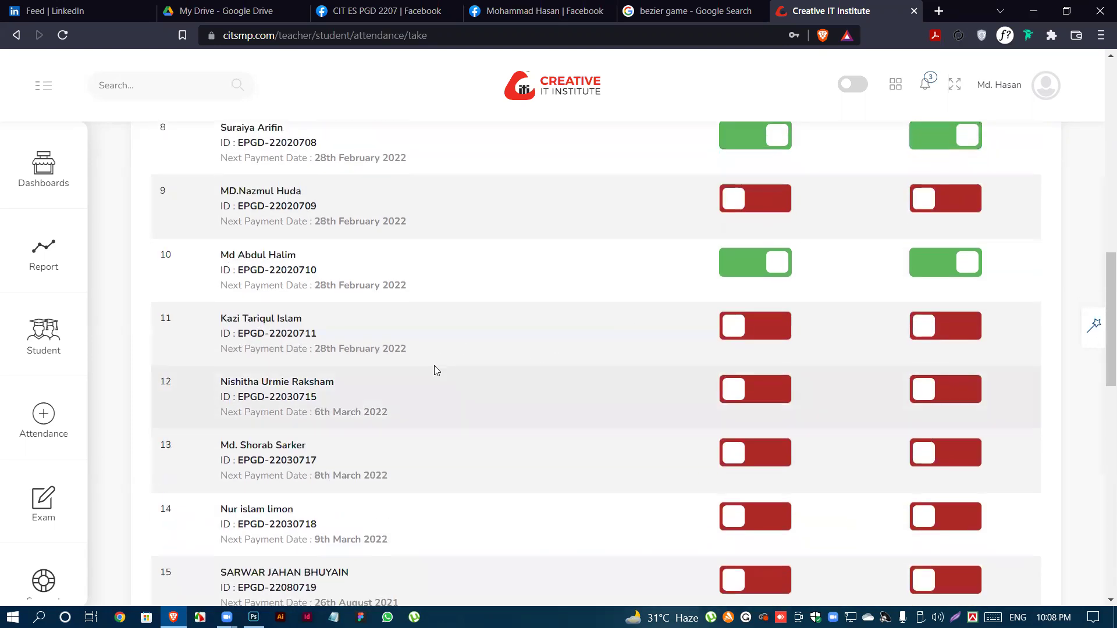
scroll(433, 369, down, 1)
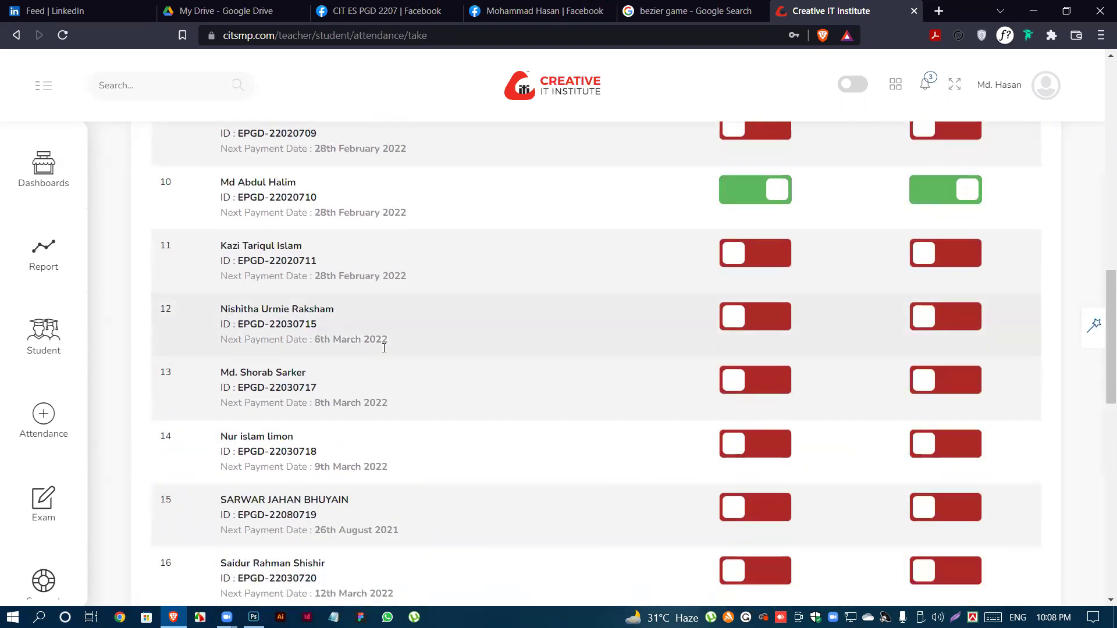
click(749, 257)
click(931, 253)
scroll(462, 277, down, 1)
click(771, 251)
click(934, 251)
- Mark attendance and home work for the students in rows 13 and 15, leaving row 14 unmarked
scroll(382, 305, down, 1)
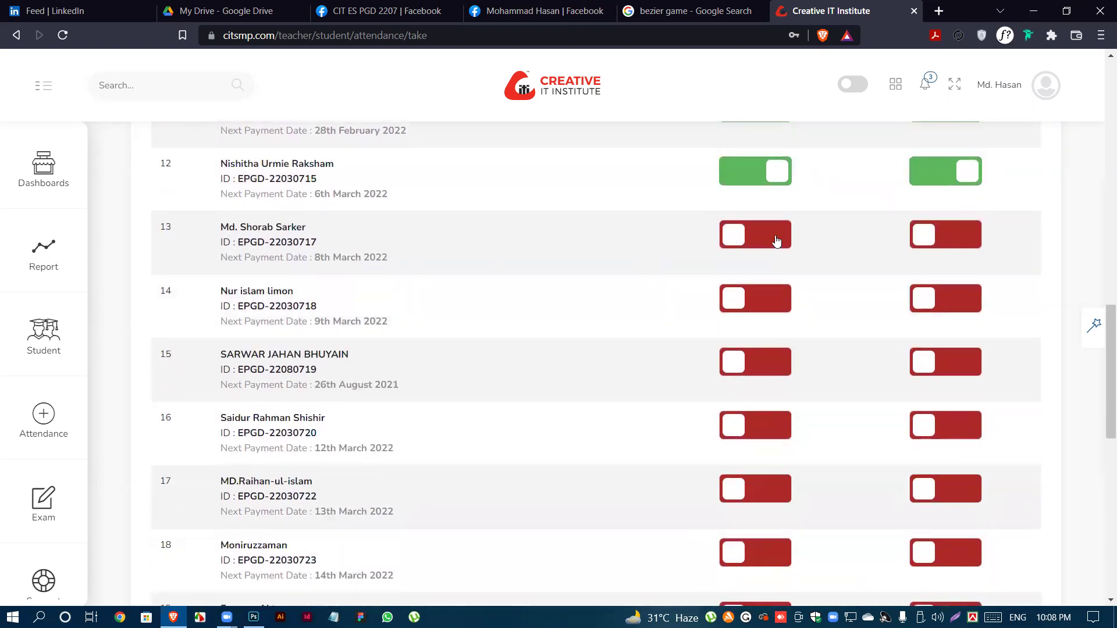
click(776, 240)
click(931, 236)
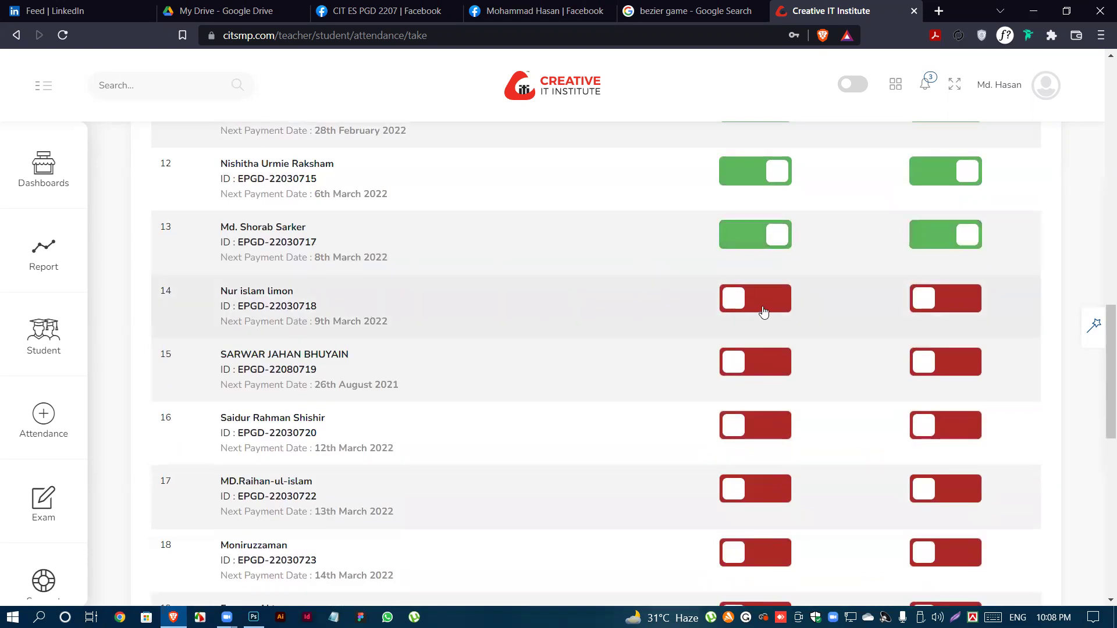
scroll(762, 311, down, 1)
click(772, 288)
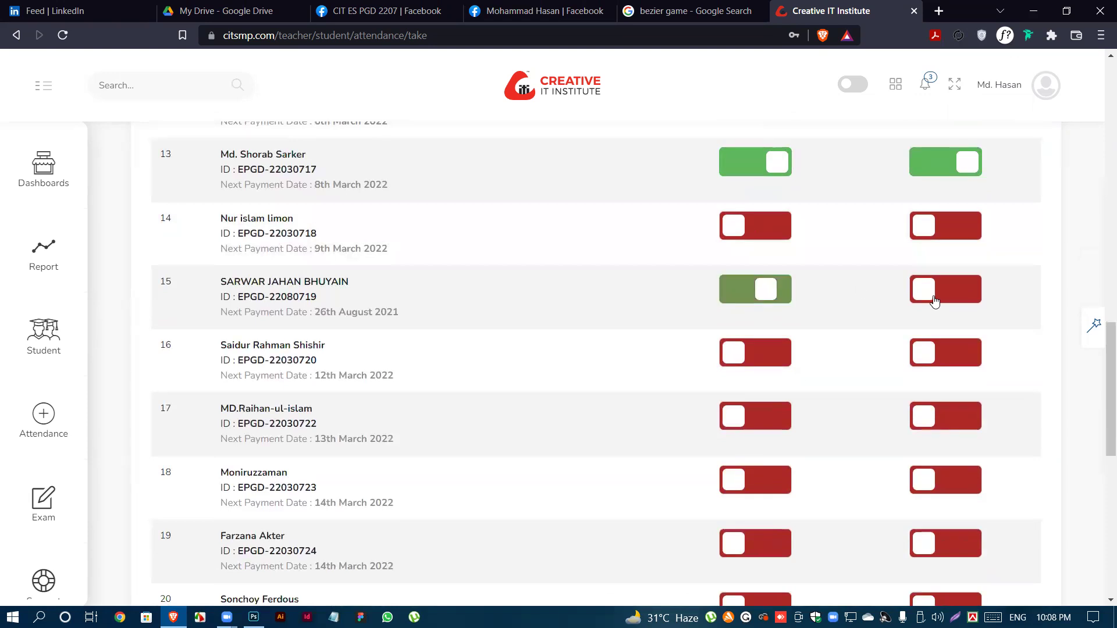
click(934, 291)
- Leave rows 16 and 17 unmarked, and mark attendance and home work for the students in rows 18 and 19
scroll(344, 363, down, 2)
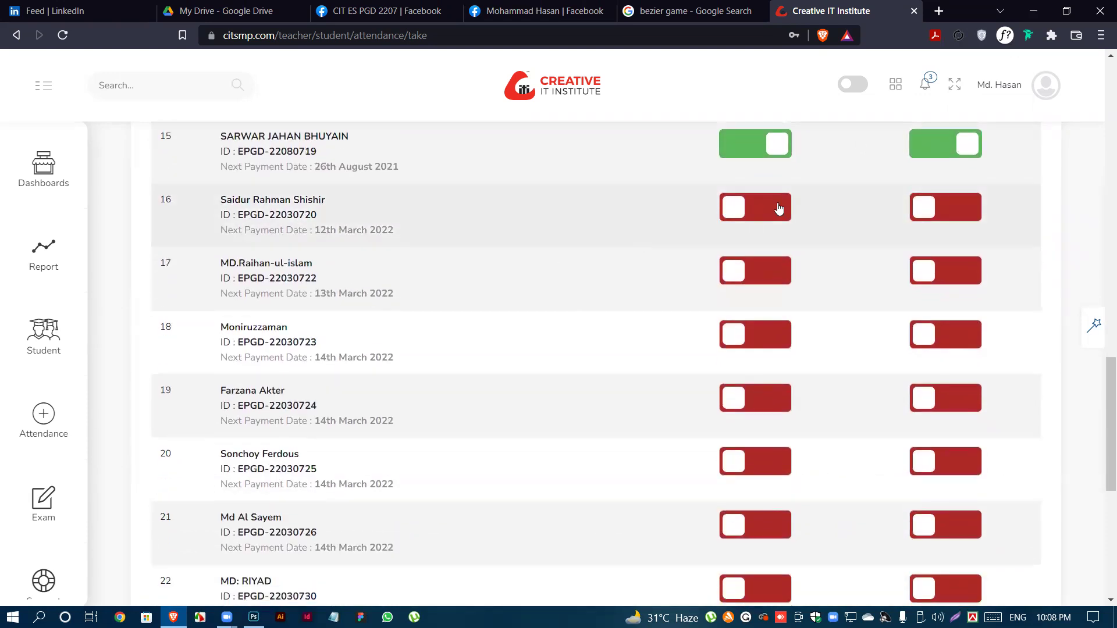
scroll(388, 279, down, 1)
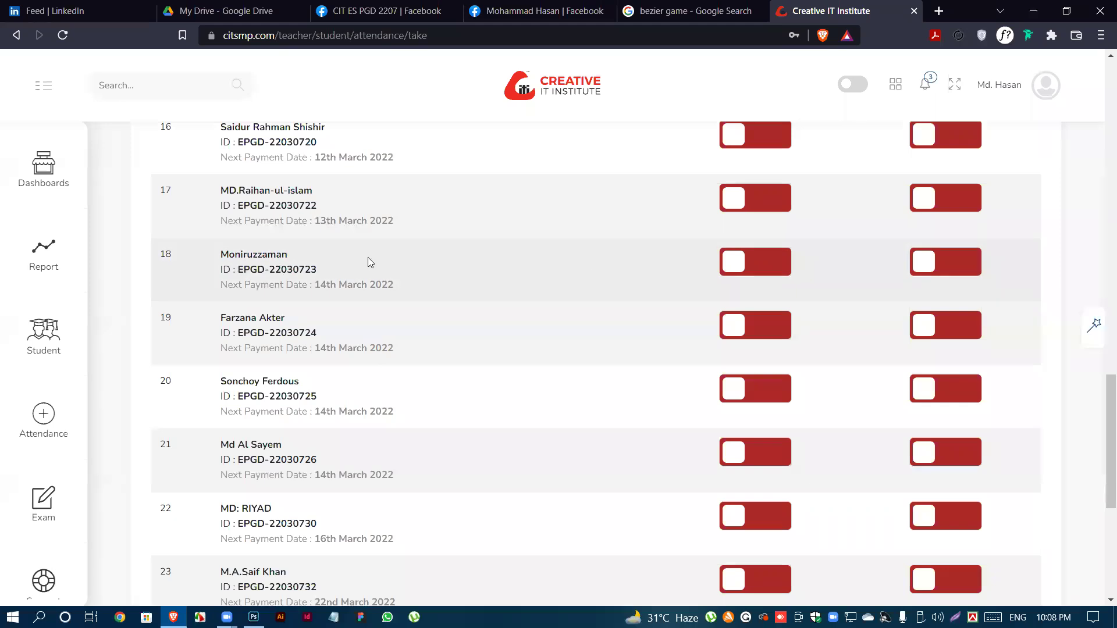
click(760, 268)
click(932, 260)
scroll(314, 308, down, 1)
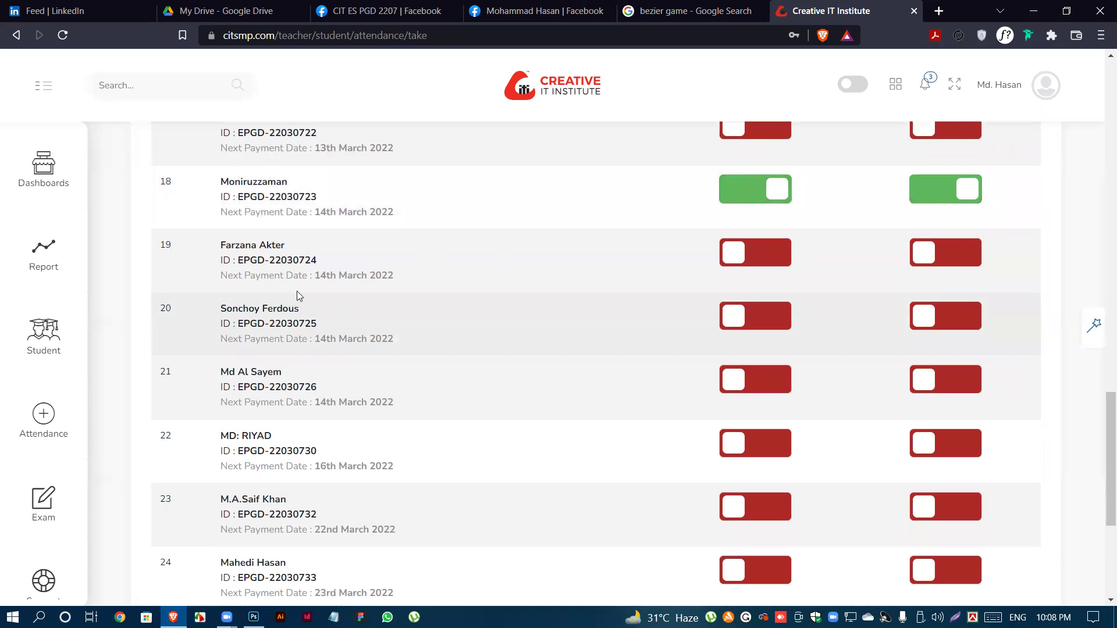
click(770, 253)
click(928, 254)
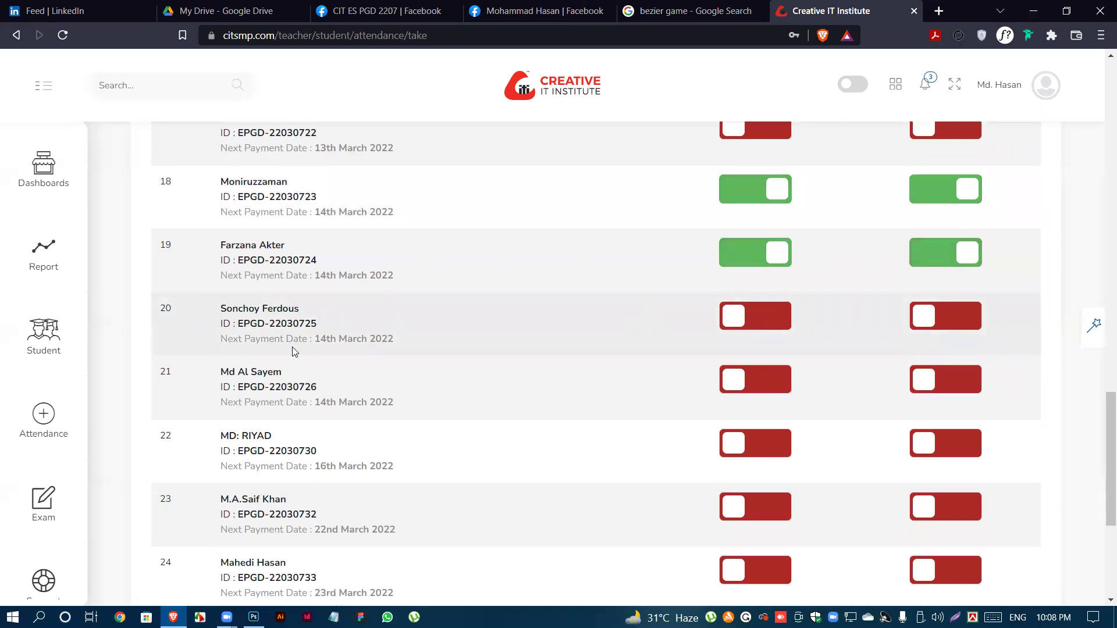
- Mark attendance and home work for the students in rows 20 and 21
click(754, 324)
click(930, 315)
scroll(367, 312, down, 1)
scroll(367, 313, down, 1)
click(755, 235)
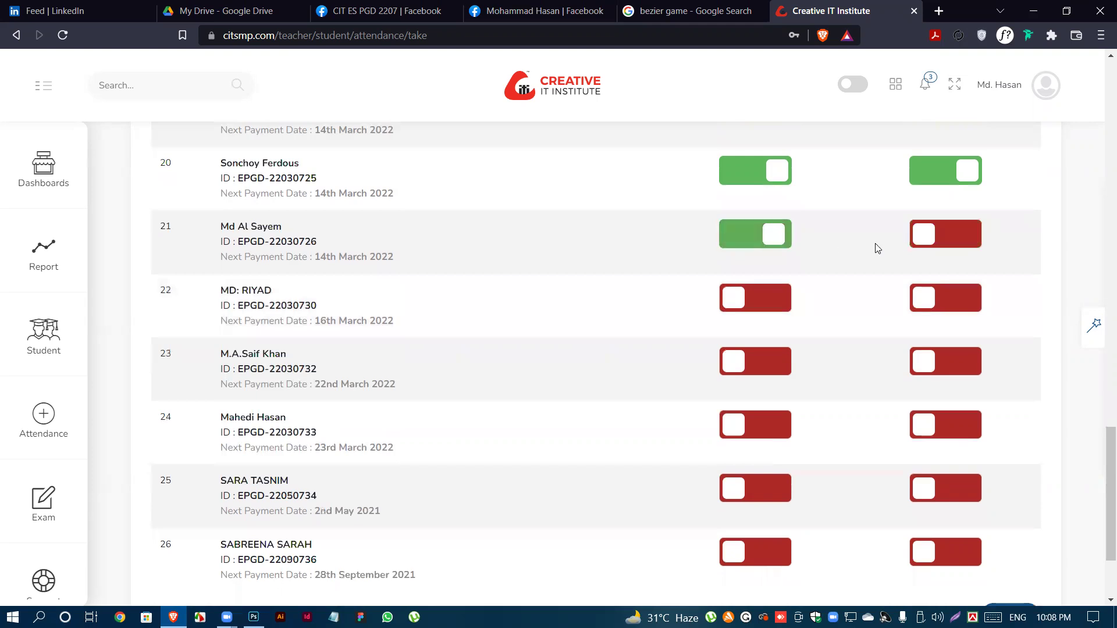
click(936, 235)
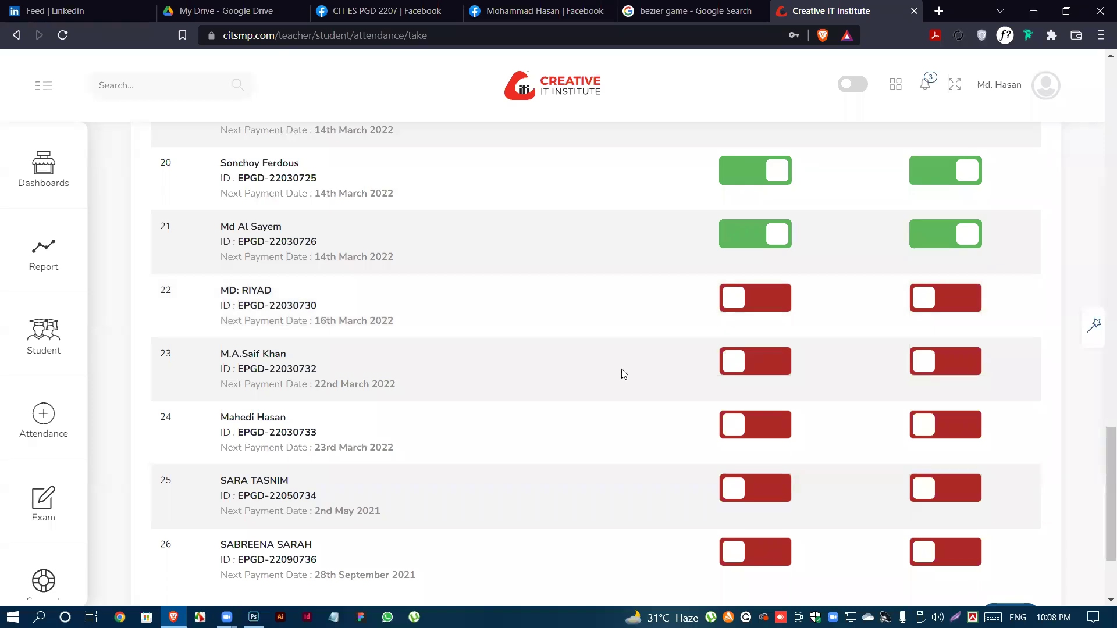
right_click(765, 54)
click(661, 122)
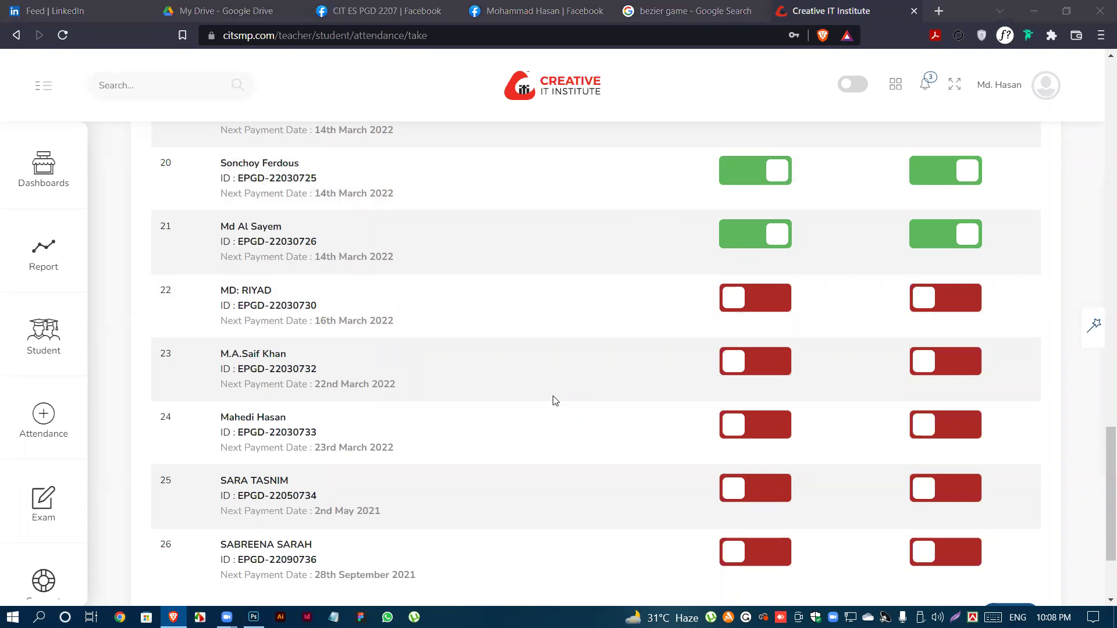
scroll(302, 309, down, 2)
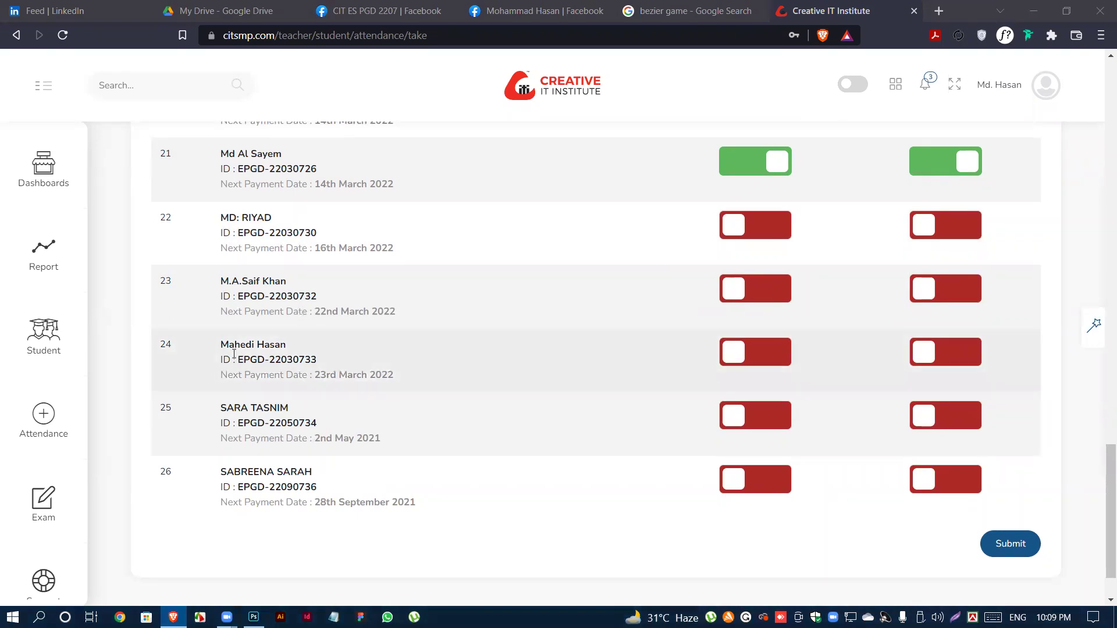
drag(228, 346, 259, 345)
click(259, 346)
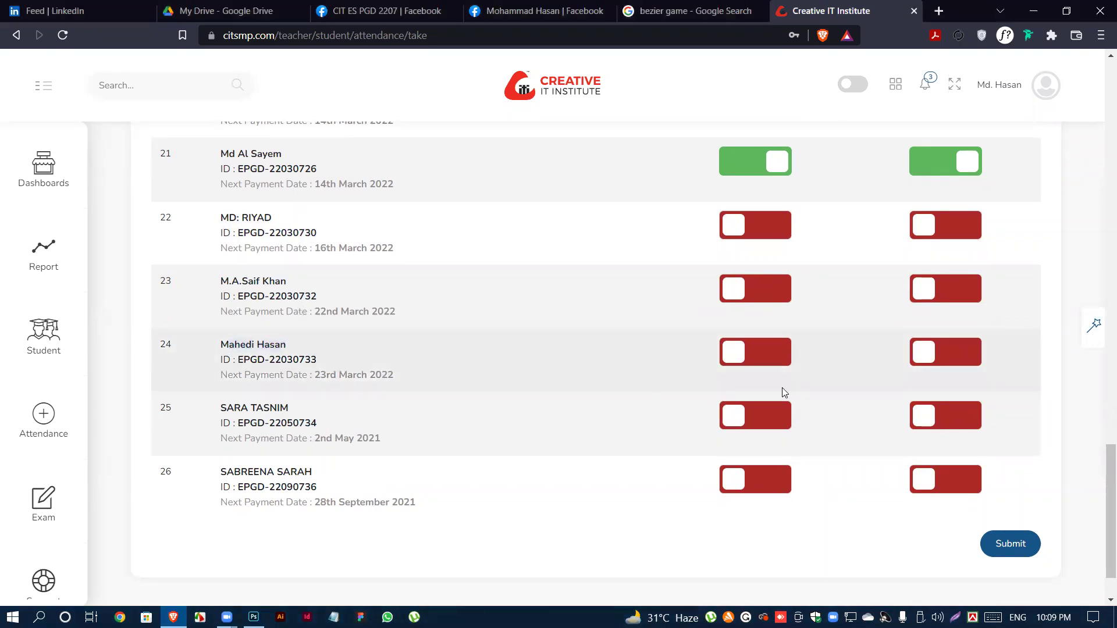
- Mark attendance and home work for the student in row 26, leaving both unmarked for the student in row 25
click(739, 417)
click(943, 418)
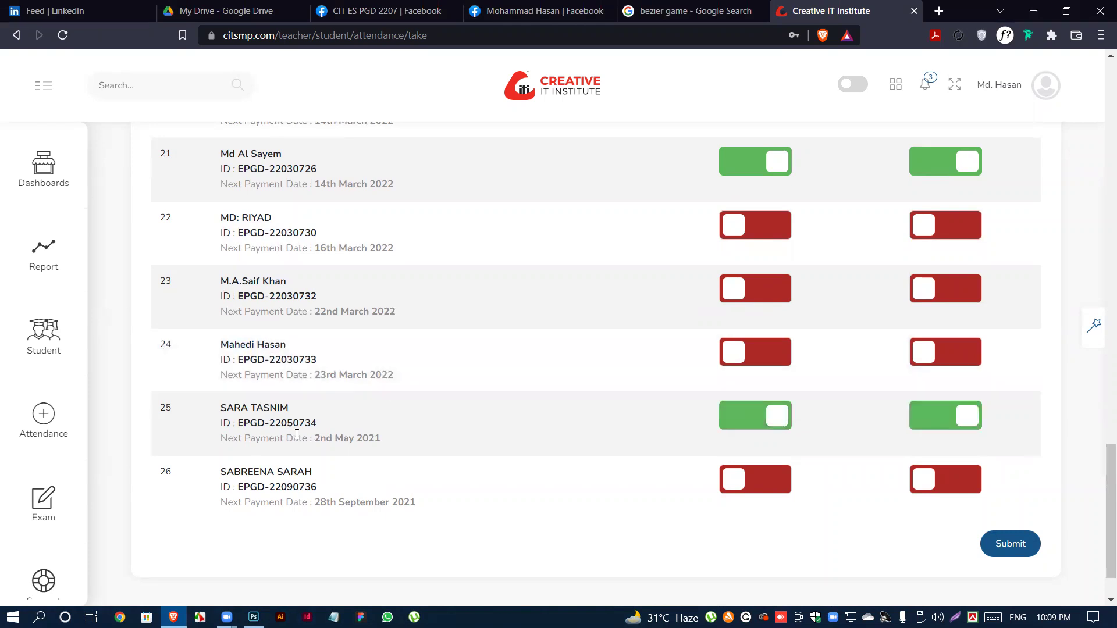
scroll(297, 434, down, 2)
click(785, 417)
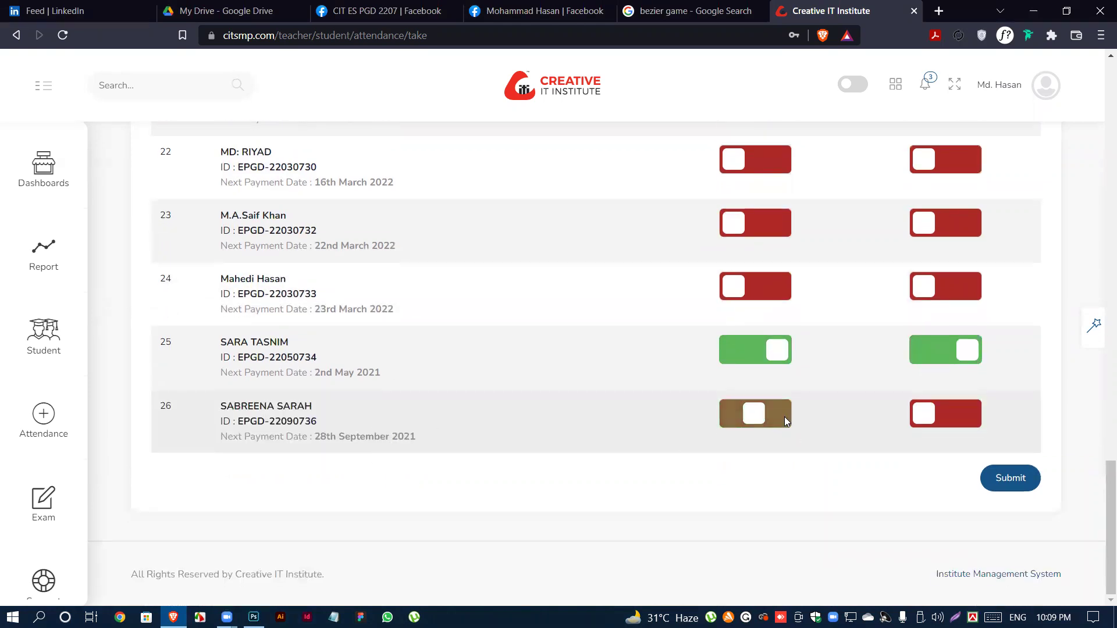
click(927, 426)
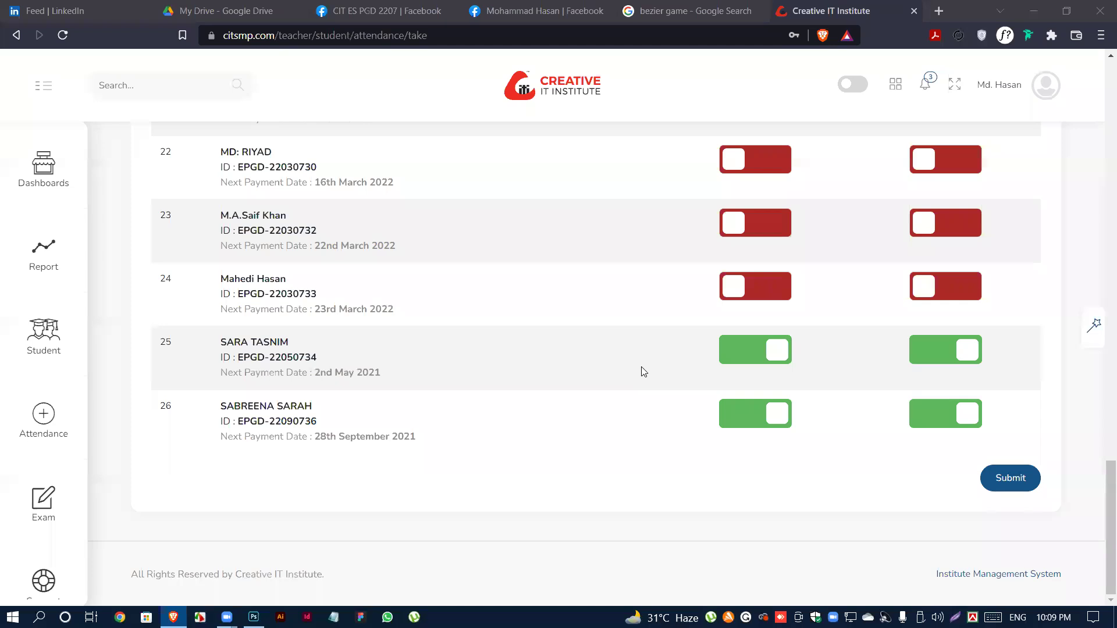
click(947, 354)
click(758, 353)
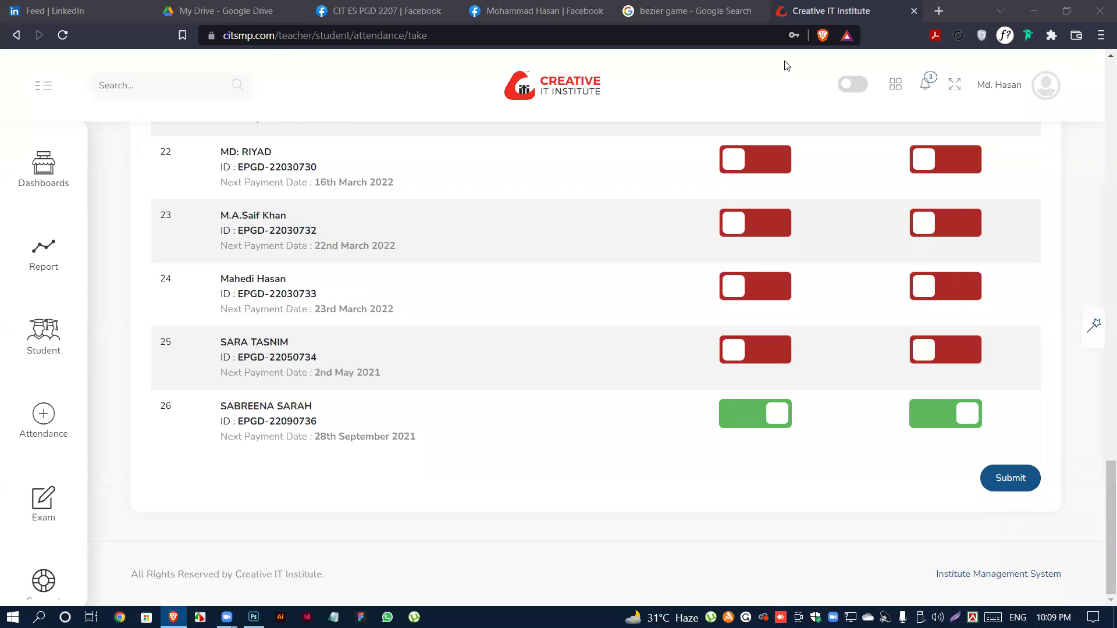
- Review the attendance and home work marks across the whole student list, from row 1 to row 26
scroll(419, 414, up, 7)
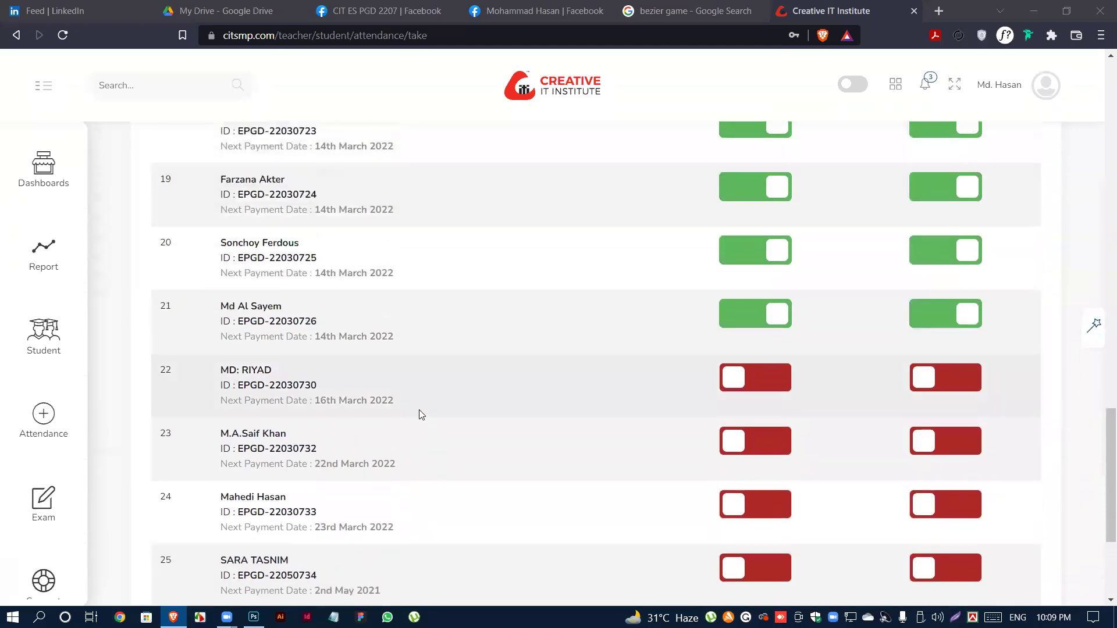
scroll(421, 415, up, 5)
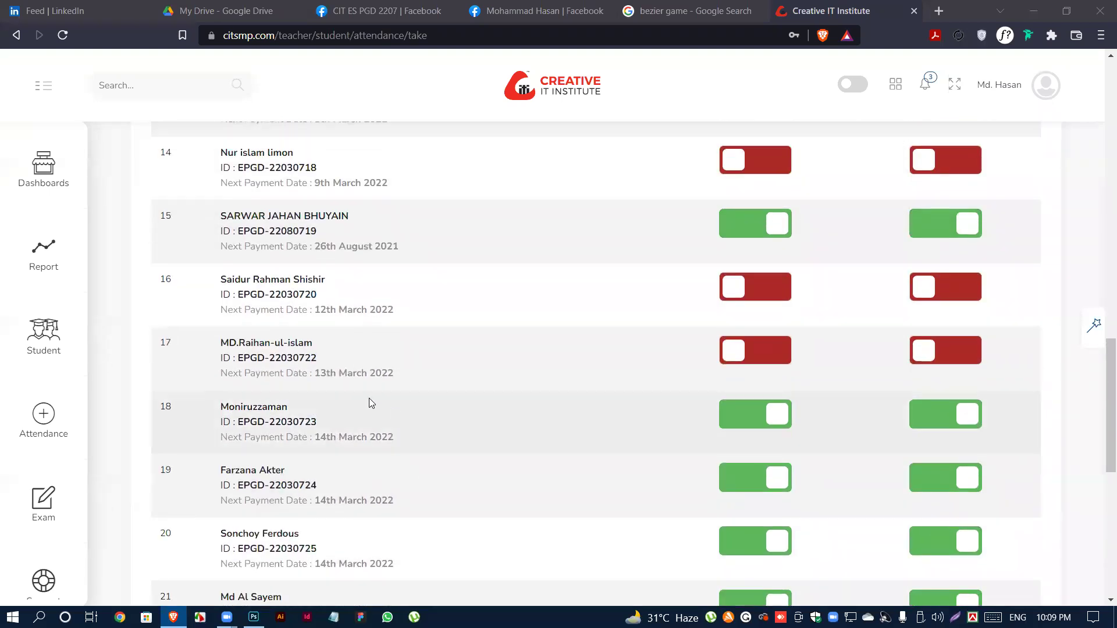
scroll(433, 391, up, 15)
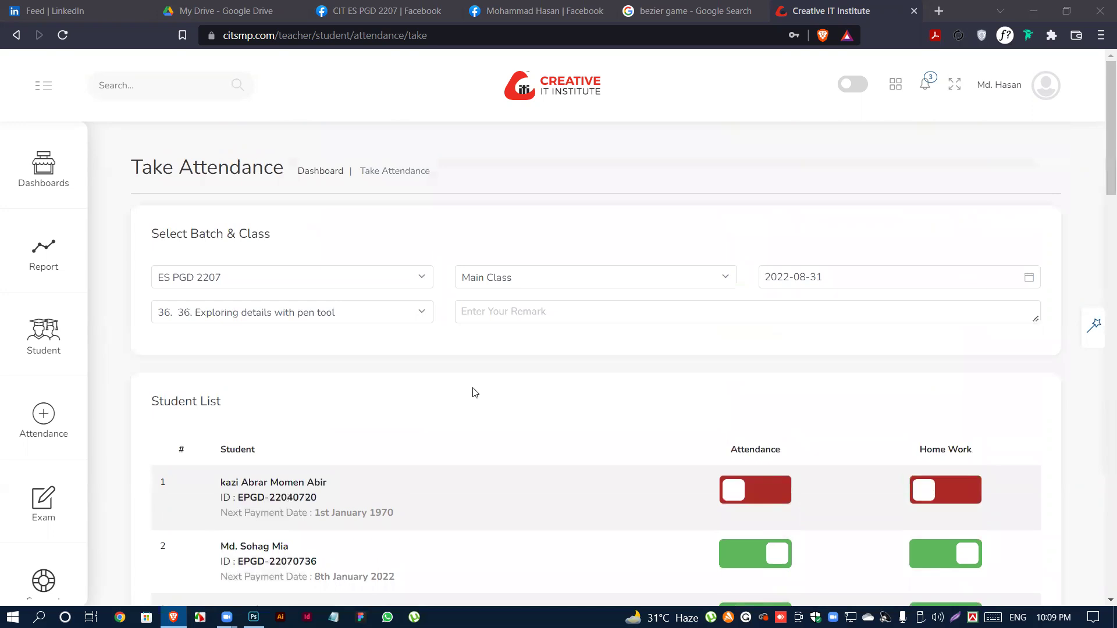
scroll(594, 398, down, 20)
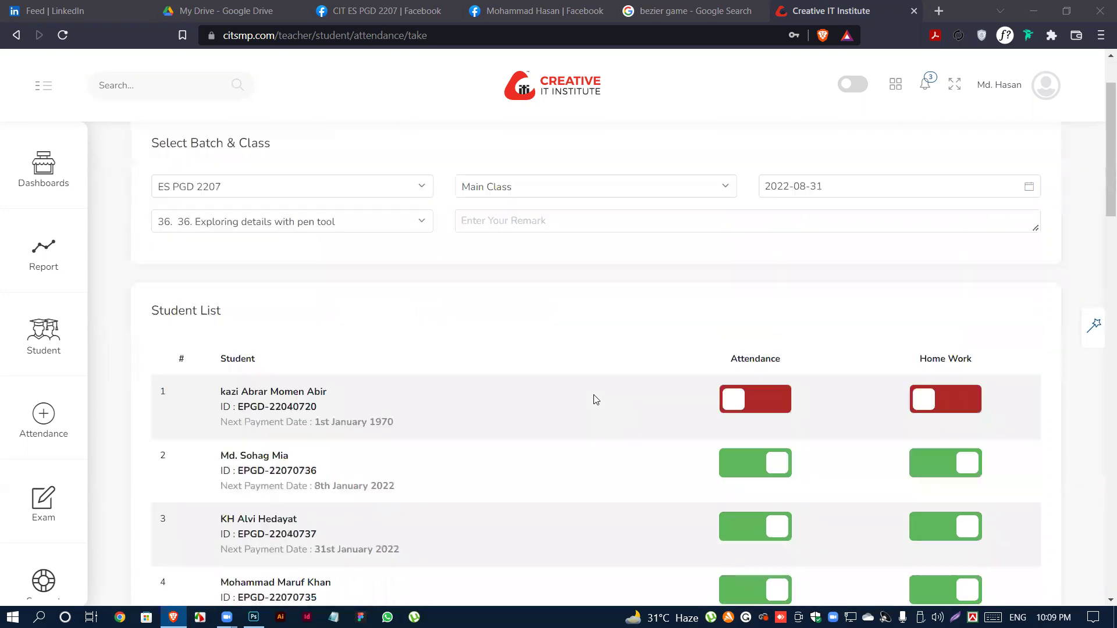
scroll(796, 398, down, 4)
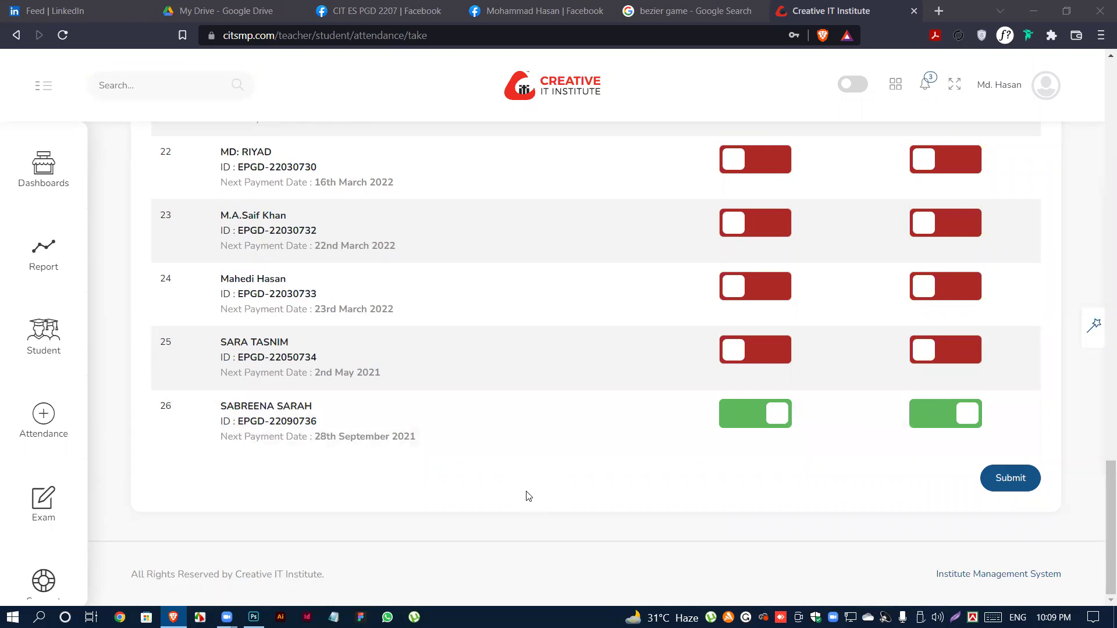
scroll(401, 434, up, 5)
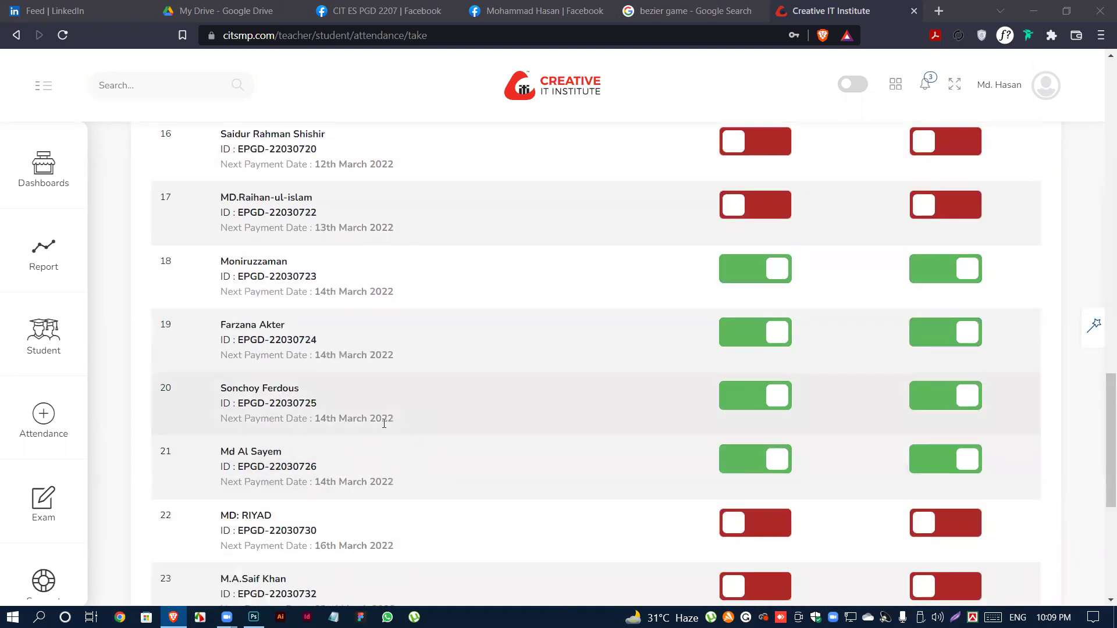
scroll(344, 412, up, 2)
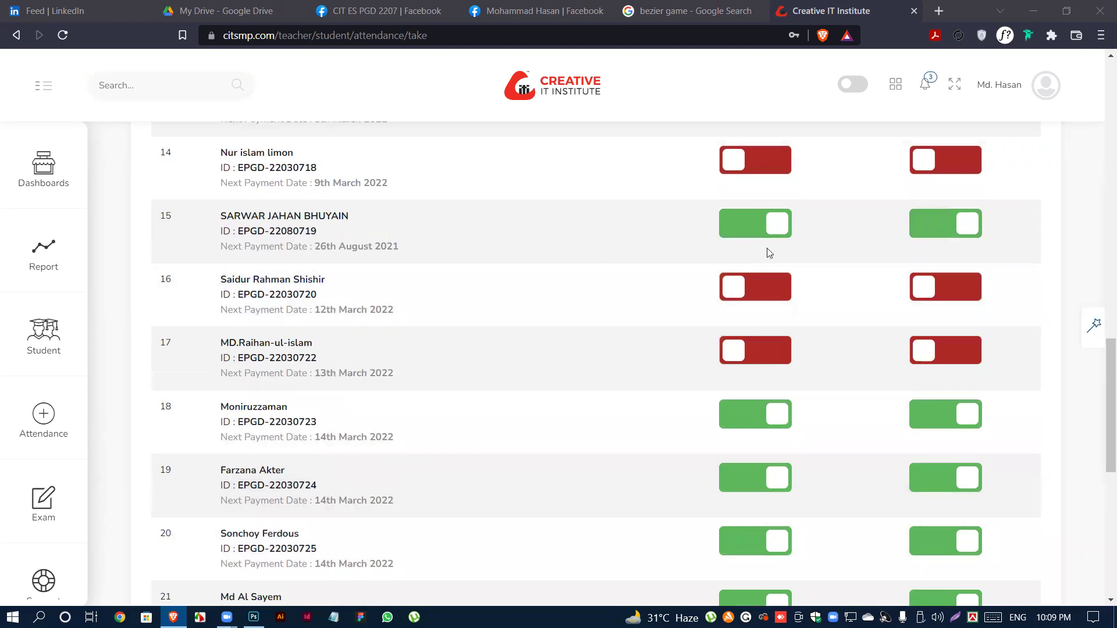
scroll(767, 249, down, 7)
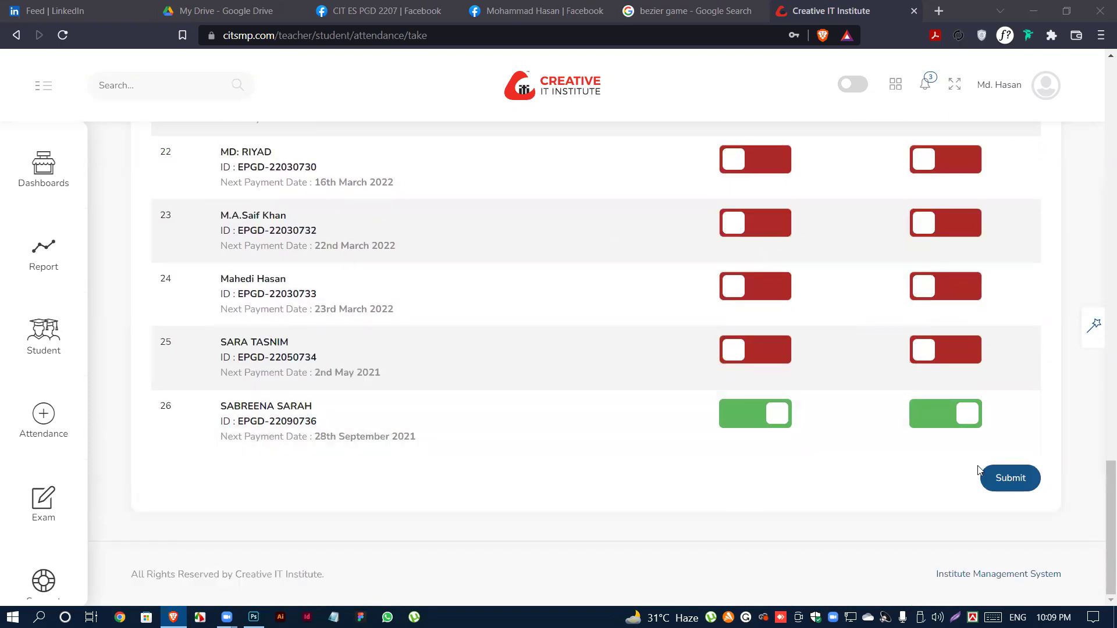
- Submit the batch's attendance and log out of the teacher portal
click(1015, 479)
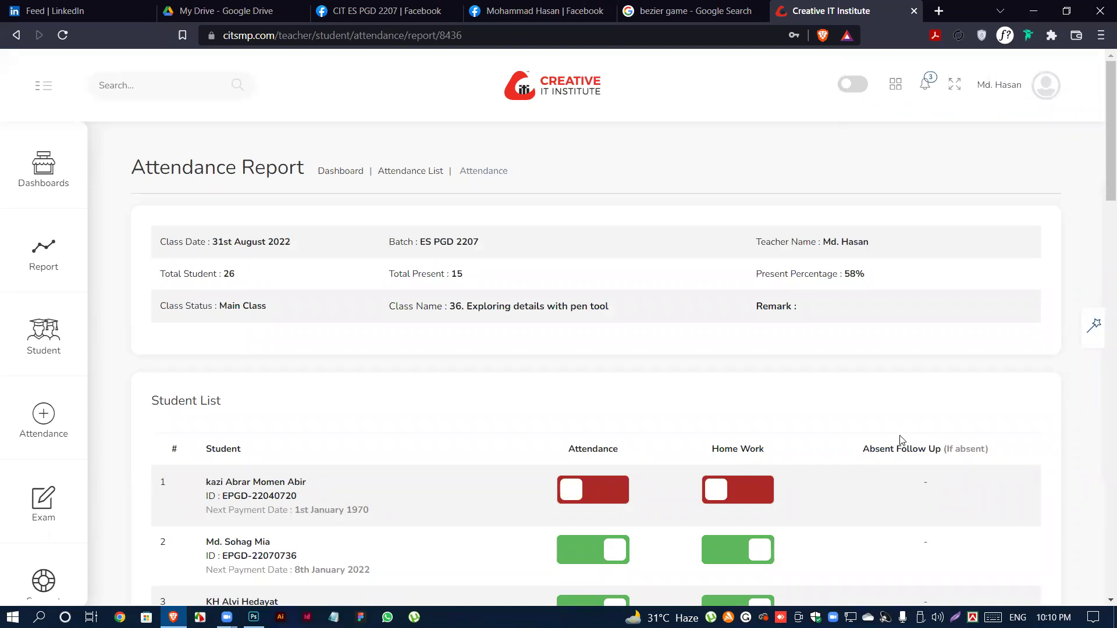
click(1042, 96)
click(984, 236)
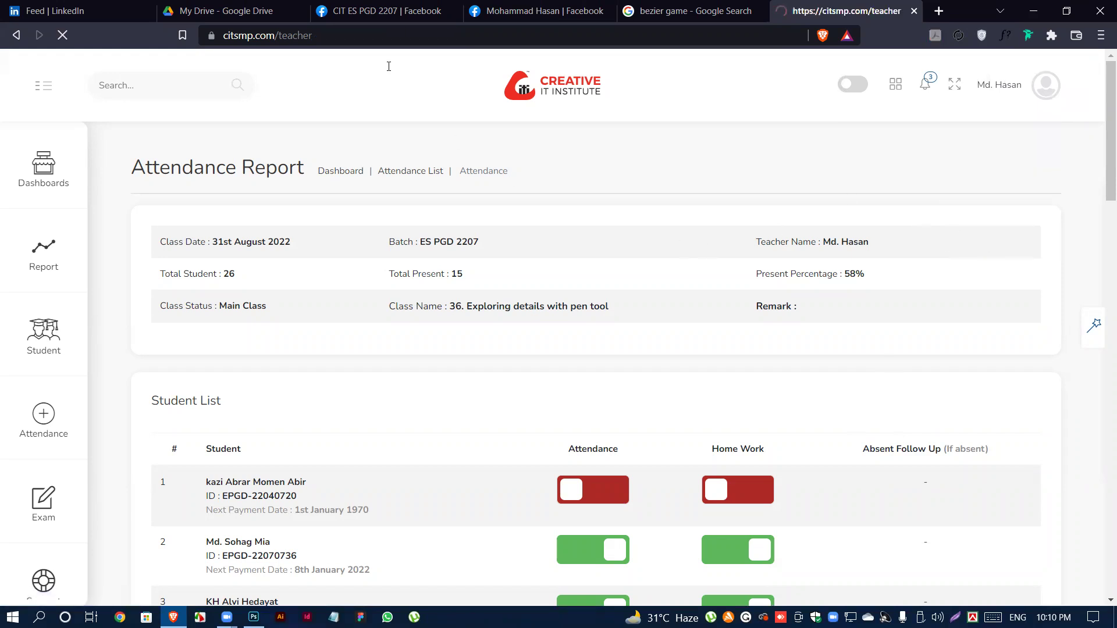